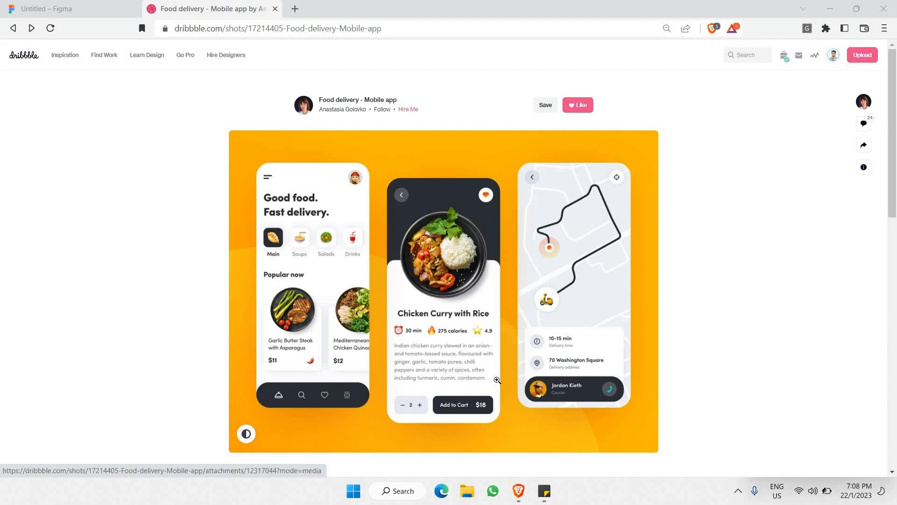
# Step: Leave the Dribbble shot for the Figma file and add an iPhone 14 Pro Max frame on Page 1
pyautogui.hotkey('ctrl', 'w')
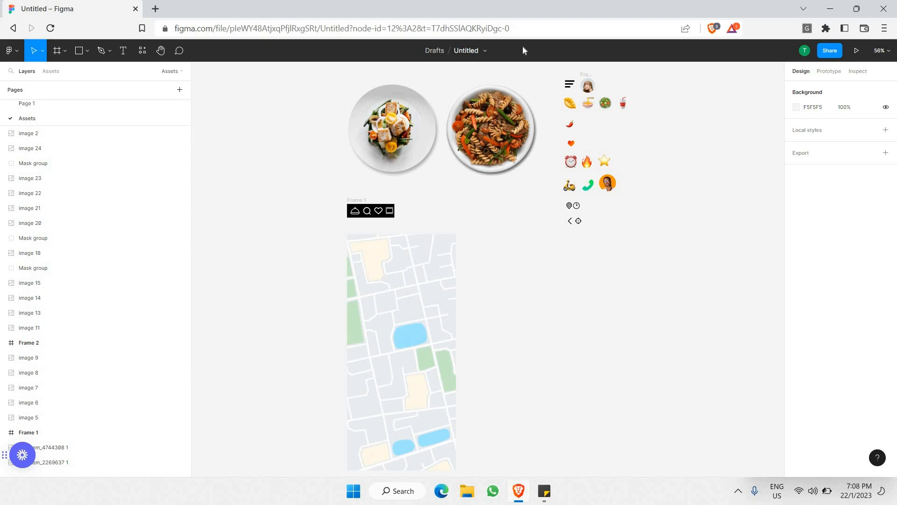
pyautogui.click(26, 103)
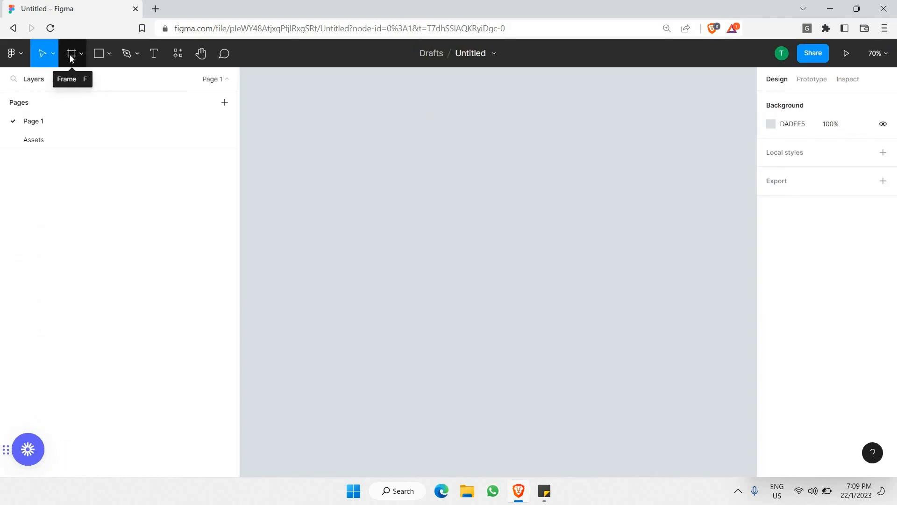
pyautogui.click(71, 54)
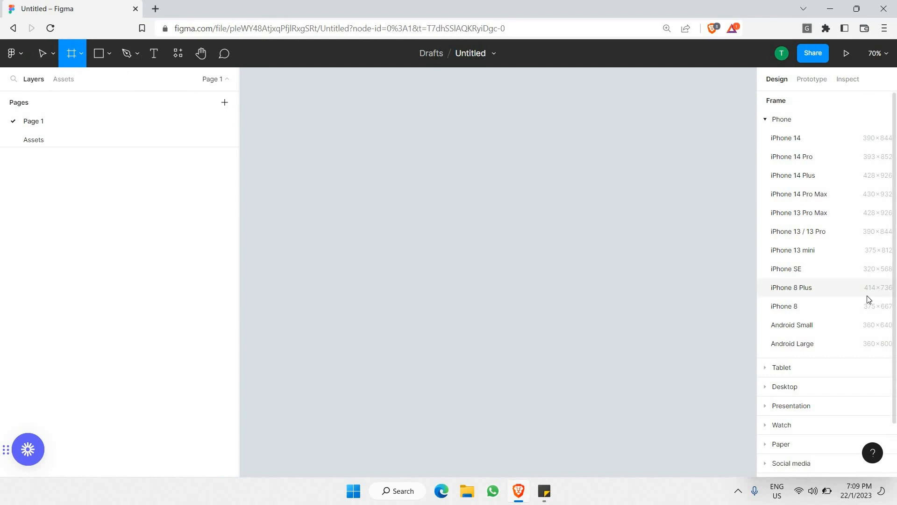
pyautogui.click(809, 193)
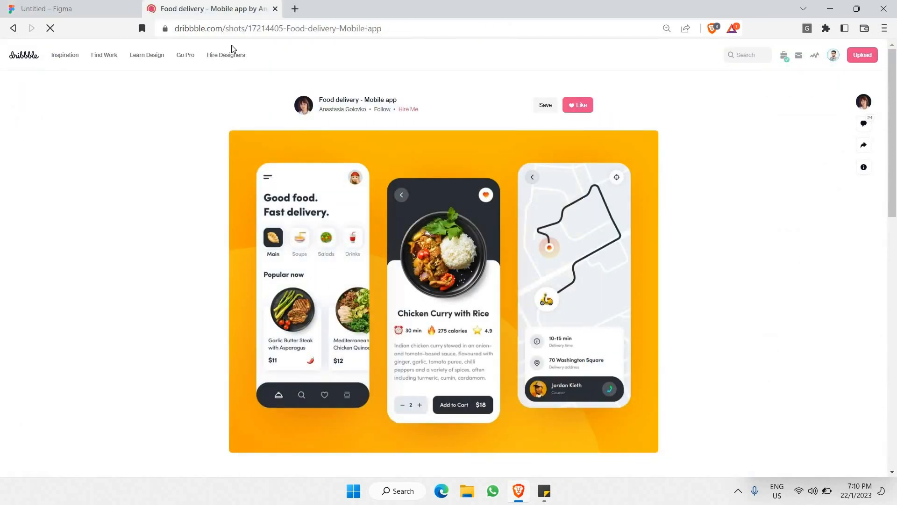
# Step: Open the food delivery shot on Dribbble at full size and examine the home screen's header with menu icon and avatar
pyautogui.moveTo(231, 54)
pyautogui.click(314, 150)
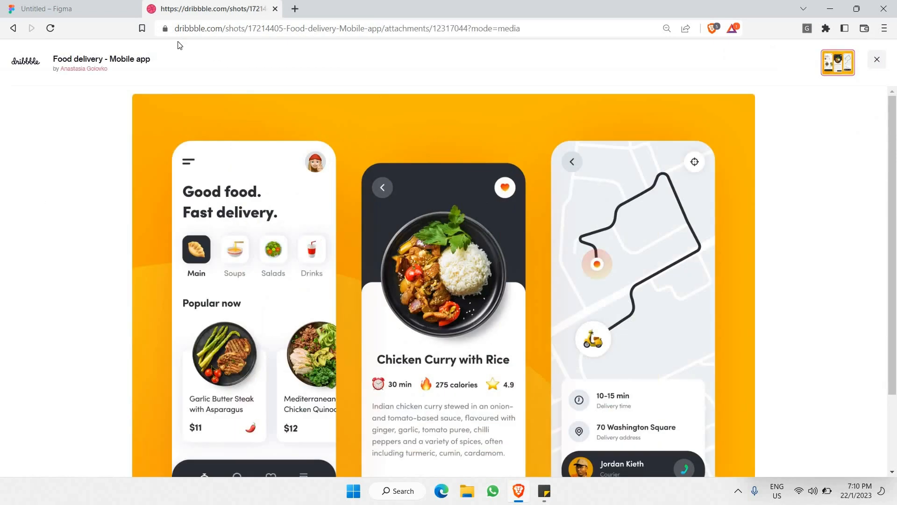
pyautogui.scroll(-1, 184, 78)
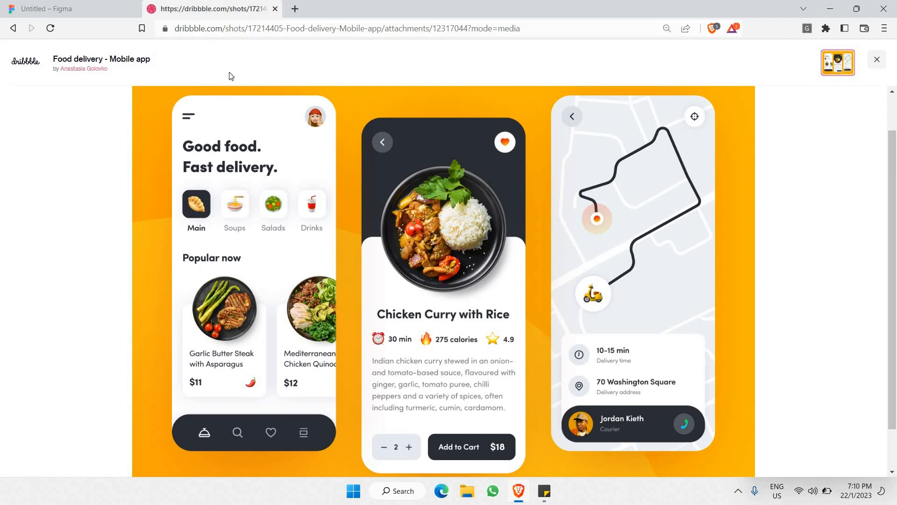
pyautogui.rightClick(184, 119)
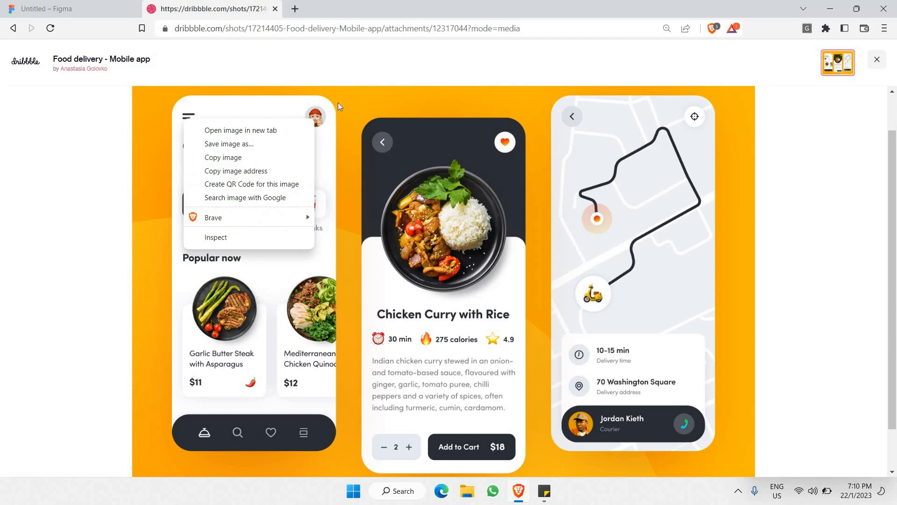
pyautogui.click(326, 110)
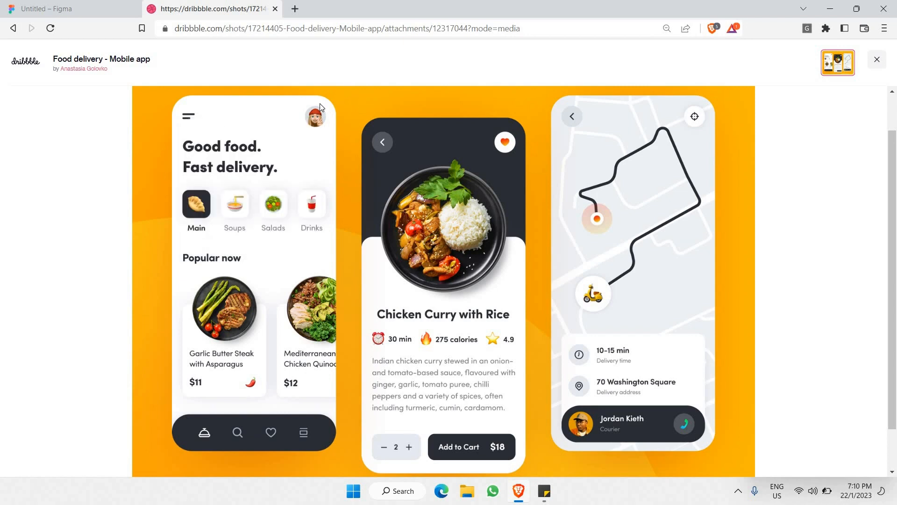
# Step: Back in Figma, cut the menu icon and girl avatar from the Assets page and paste them into the iPhone frame on Page 1
pyautogui.click(104, 8)
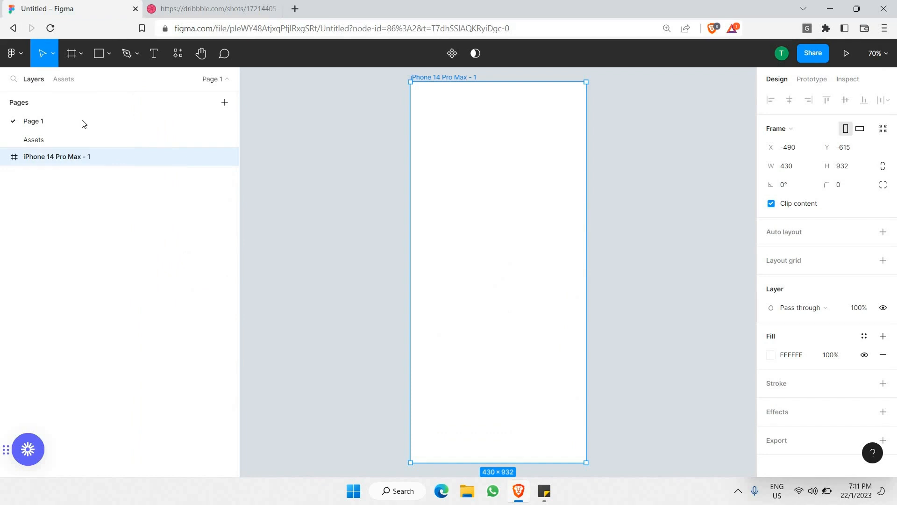
pyautogui.click(50, 138)
pyautogui.hscroll(7, 696, 189)
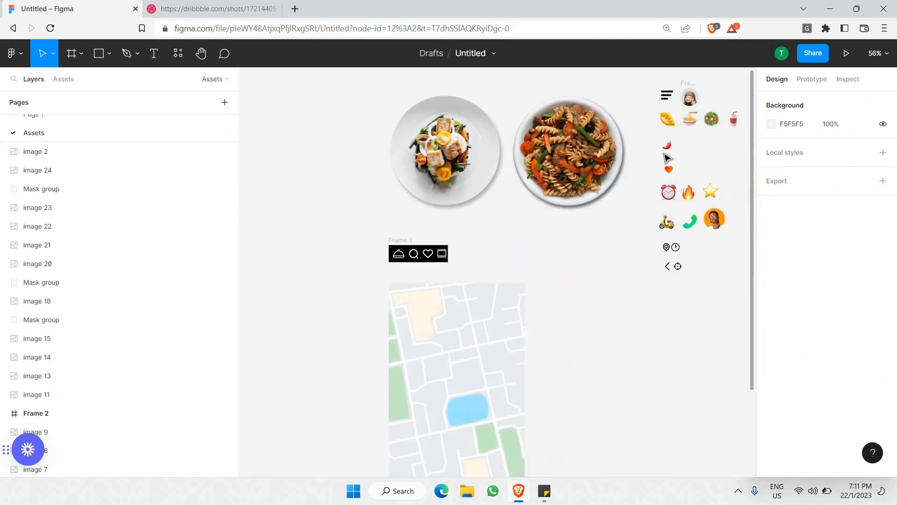
pyautogui.scroll(3, 421, 209)
pyautogui.scroll(5, 360, 193)
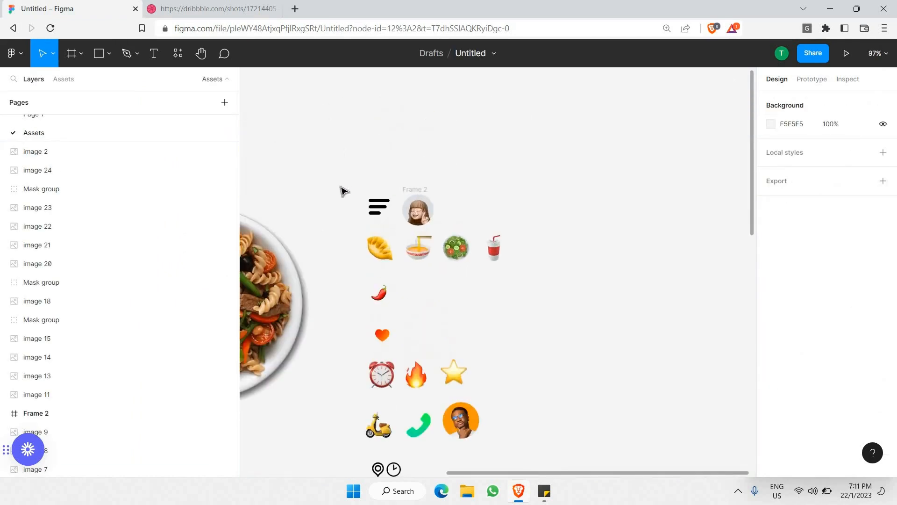
pyautogui.moveTo(343, 183); pyautogui.dragTo(420, 210)
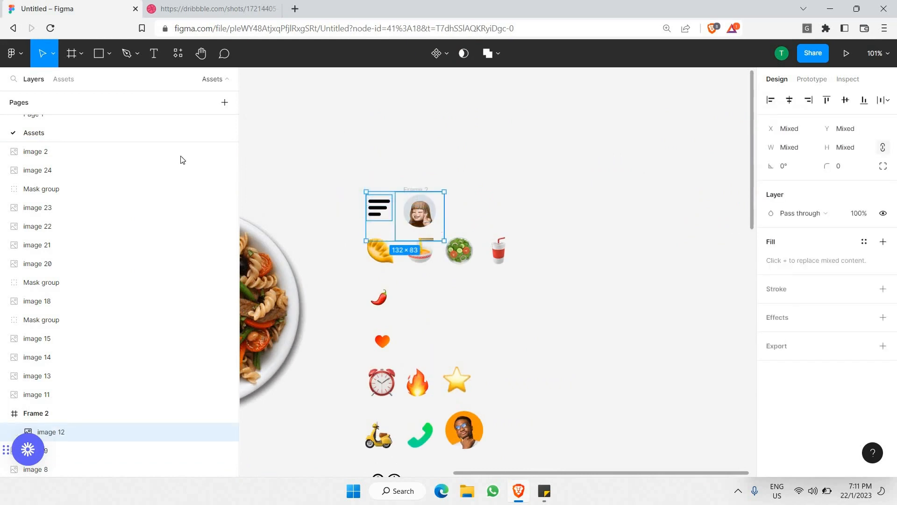
pyautogui.hotkey('ctrl', 'x')
pyautogui.click(70, 120)
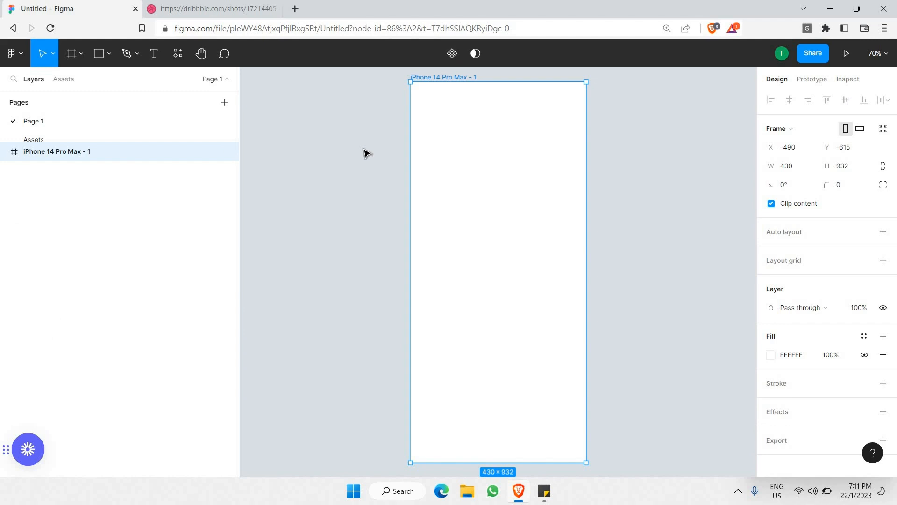
pyautogui.hotkey('ctrl', 'v')
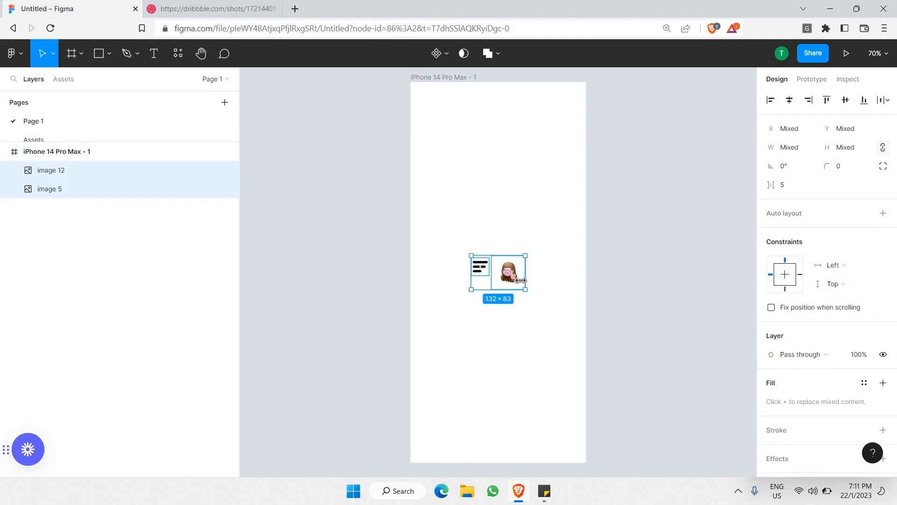
# Step: Move the menu icon and avatar together out of the iPhone frame onto the empty canvas beside it
pyautogui.click(536, 259)
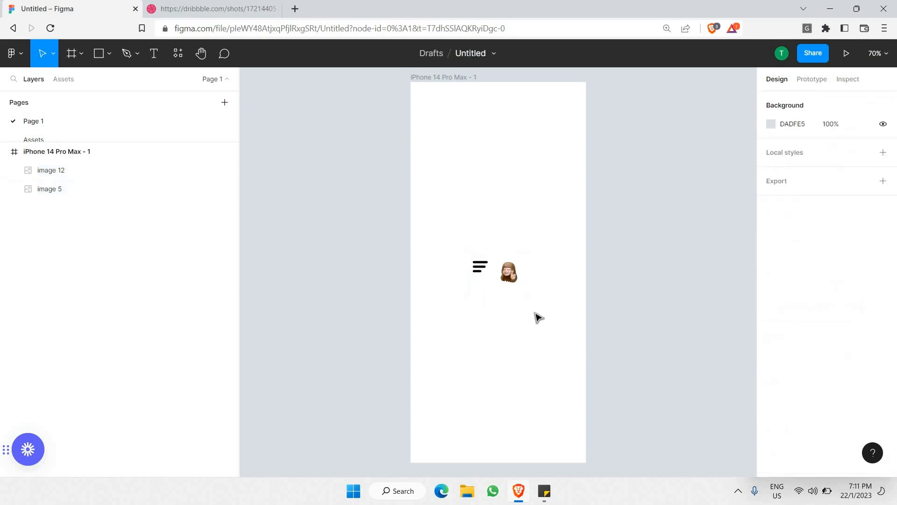
pyautogui.moveTo(536, 312); pyautogui.dragTo(459, 245)
pyautogui.moveTo(517, 275); pyautogui.dragTo(345, 260)
pyautogui.scroll(3, 327, 269)
pyautogui.click(266, 235)
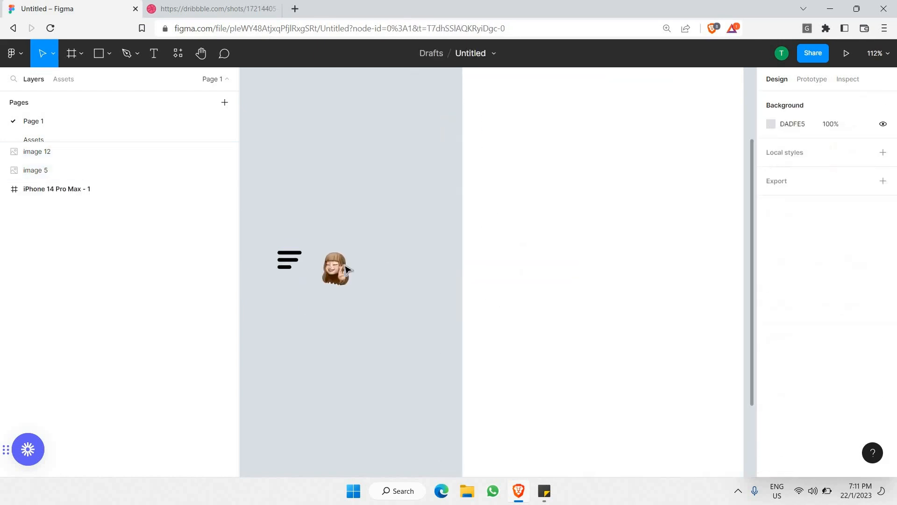
# Step: Check the avatar's look in the Dribbble reference, then return to Figma and move the avatar image below the menu icon
pyautogui.click(347, 270)
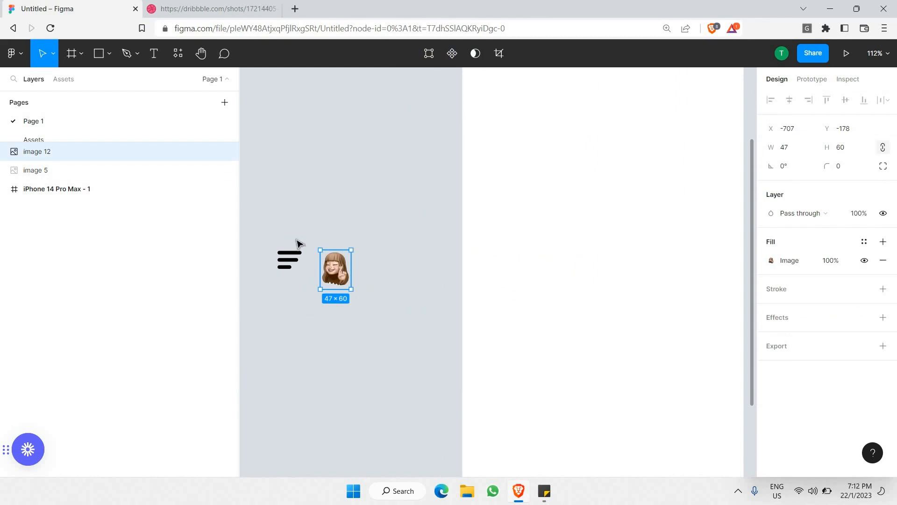
pyautogui.click(241, 8)
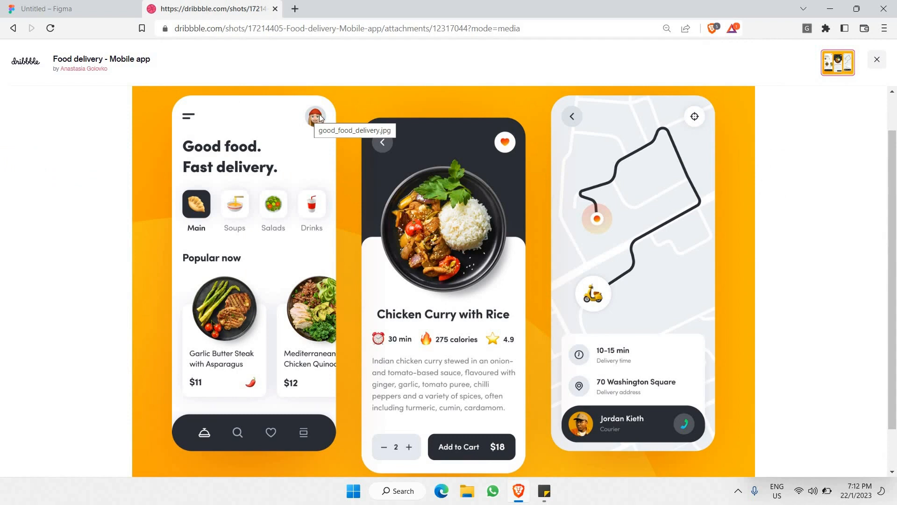
pyautogui.click(70, 9)
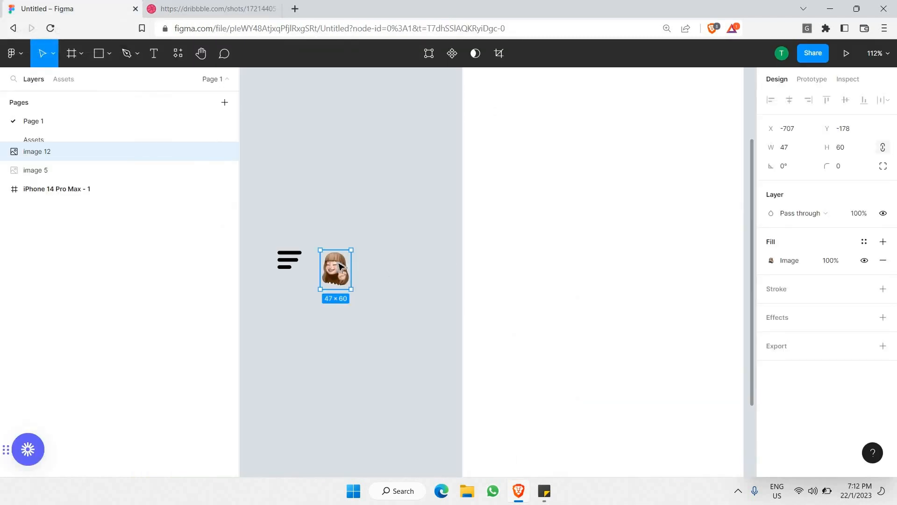
pyautogui.moveTo(339, 273); pyautogui.dragTo(292, 322)
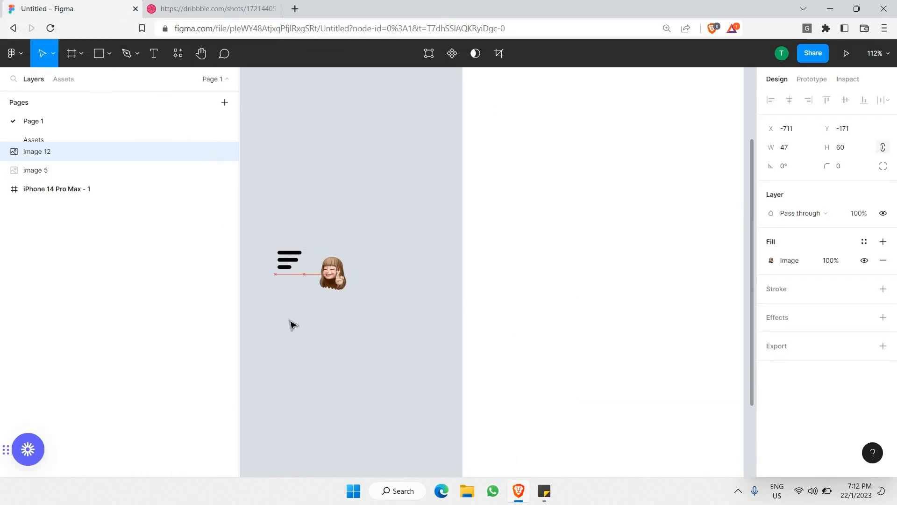
# Step: Draw a 40 × 40 frame next to the menu icon as the avatar's container
pyautogui.click(109, 53)
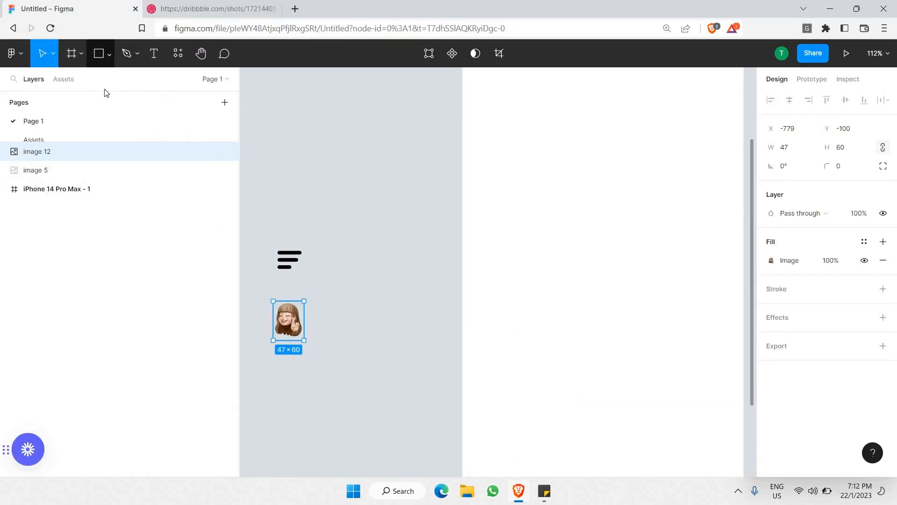
pyautogui.click(81, 53)
pyautogui.click(77, 81)
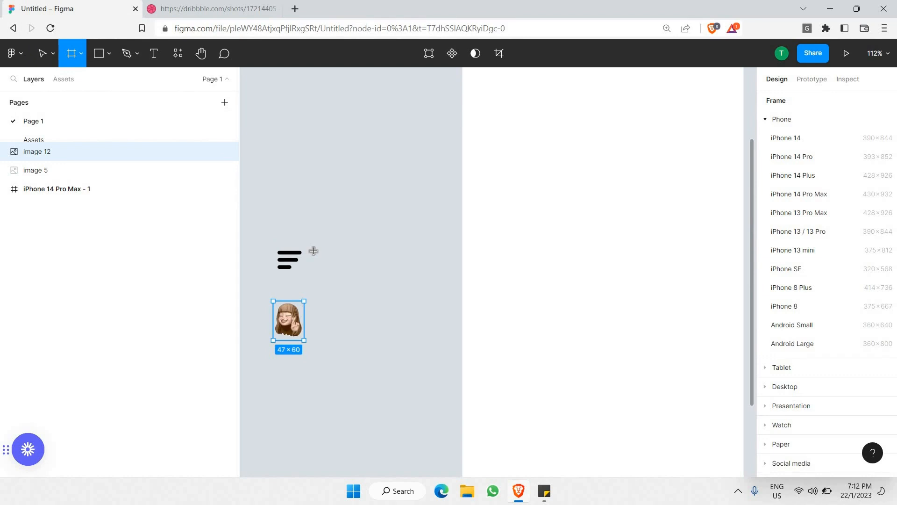
pyautogui.moveTo(313, 250); pyautogui.dragTo(340, 276)
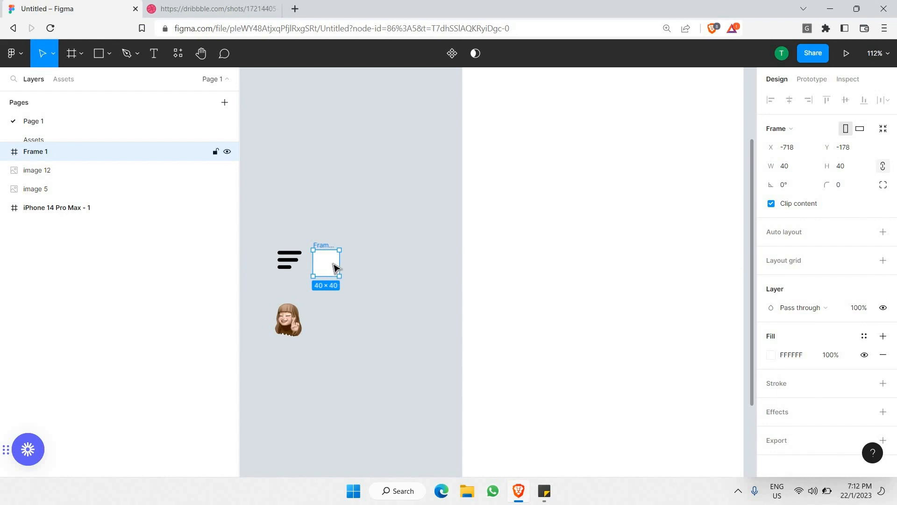
# Step: Resize the small frame to 44 × 44 to match the menu icon and set its corner radius to 100
pyautogui.click(293, 260)
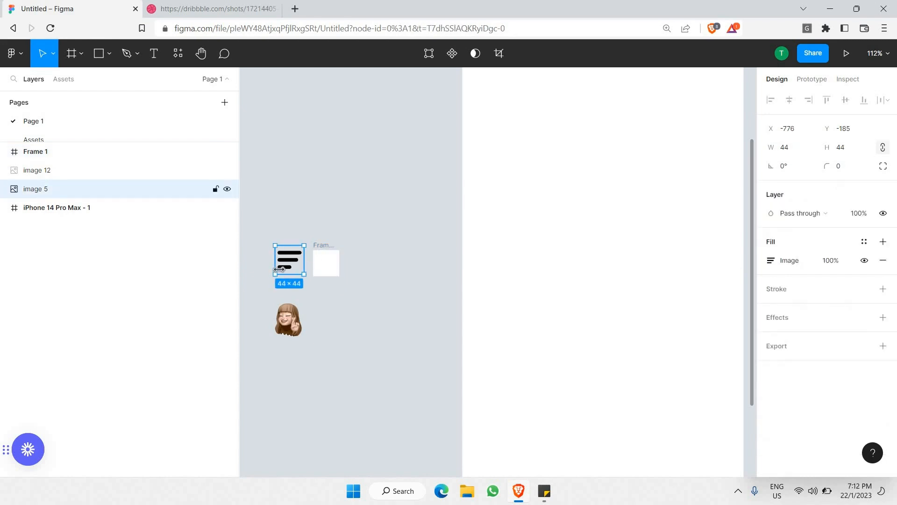
pyautogui.click(334, 261)
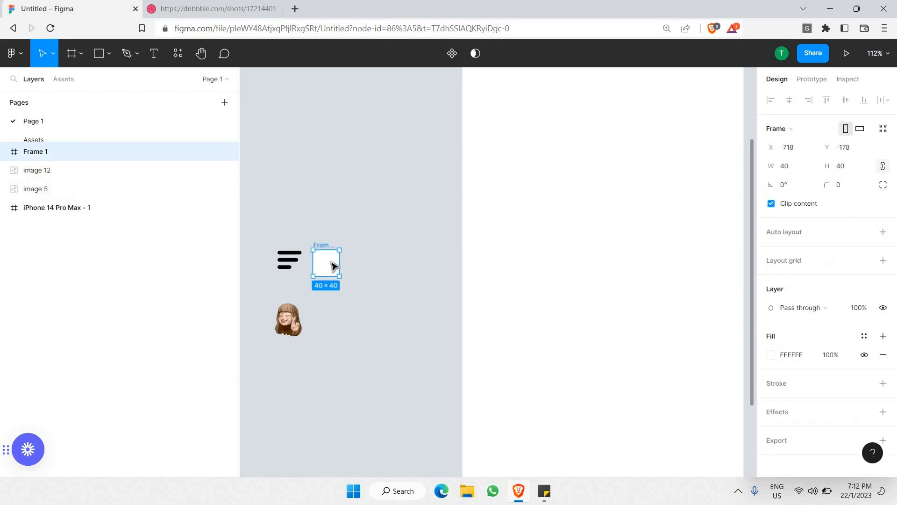
pyautogui.click(795, 165)
pyautogui.write('44')
pyautogui.press('Return')
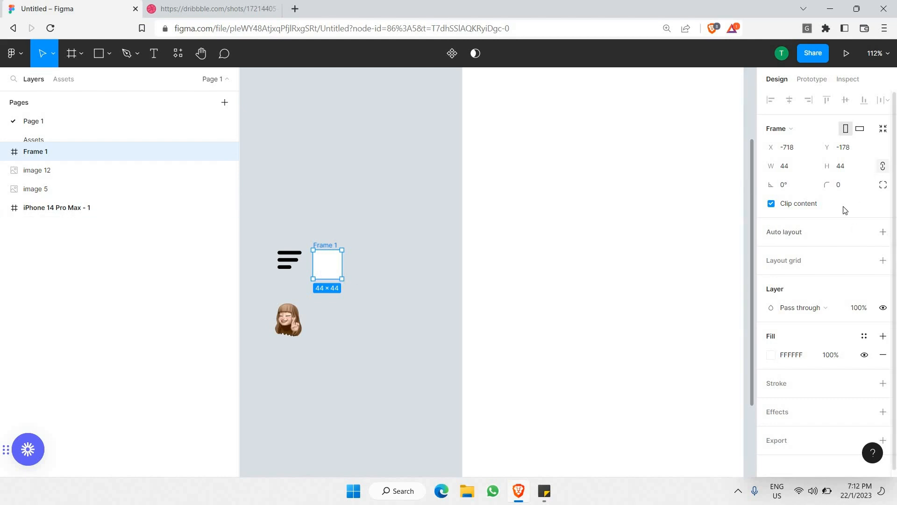
pyautogui.click(846, 187)
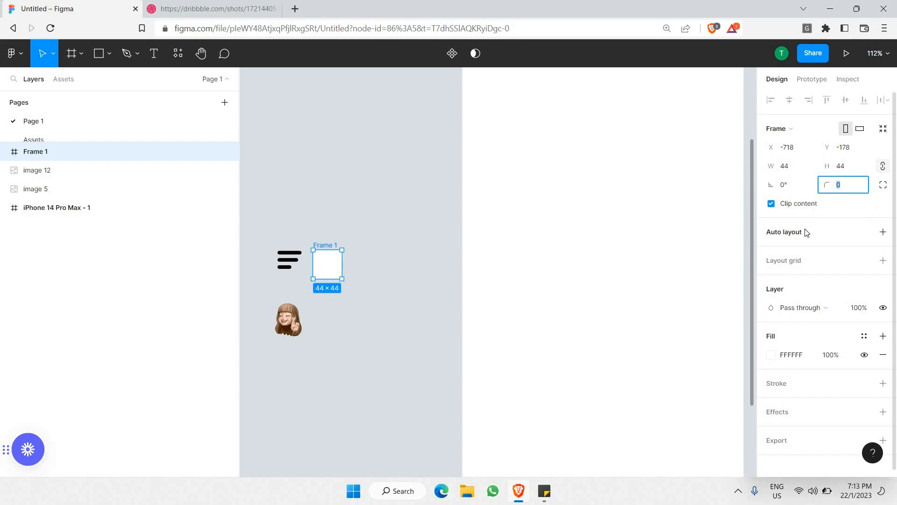
pyautogui.write('100')
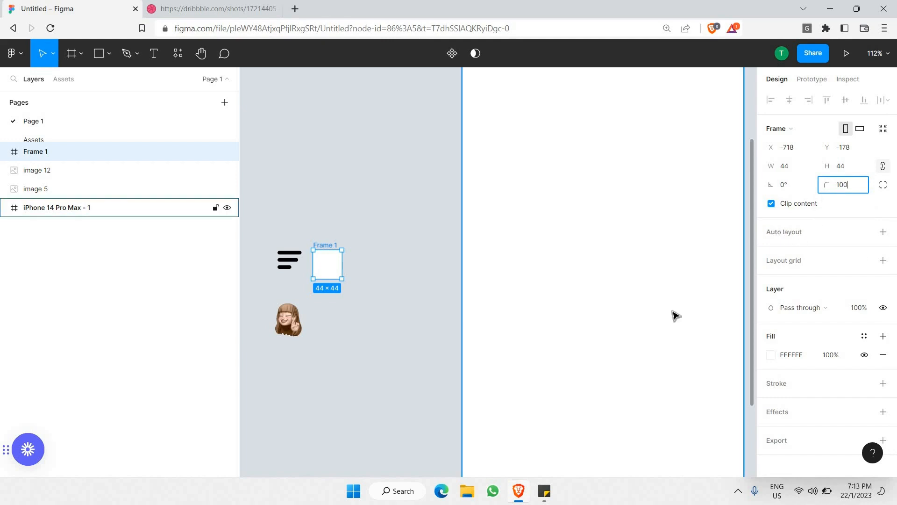
pyautogui.press('Return')
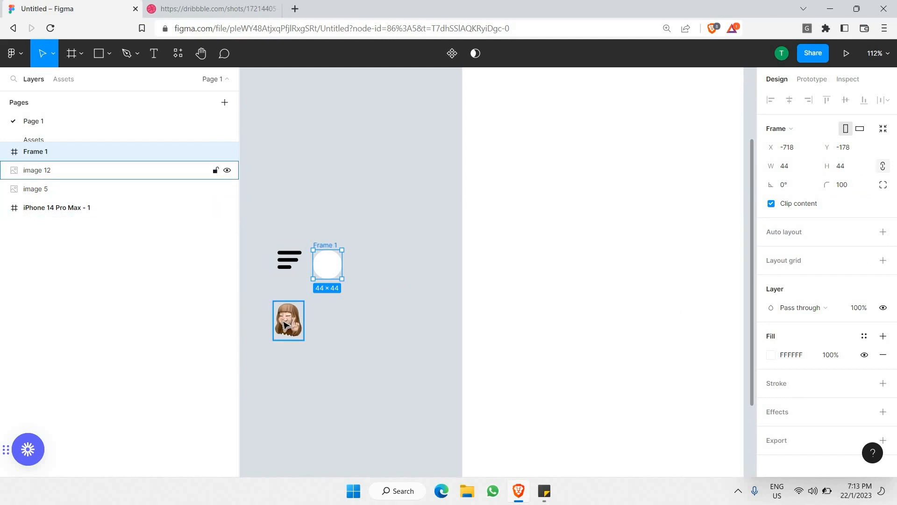
# Step: Place the avatar image inside the circular frame and scale it down to about 32 × 41
pyautogui.moveTo(302, 310); pyautogui.dragTo(327, 265)
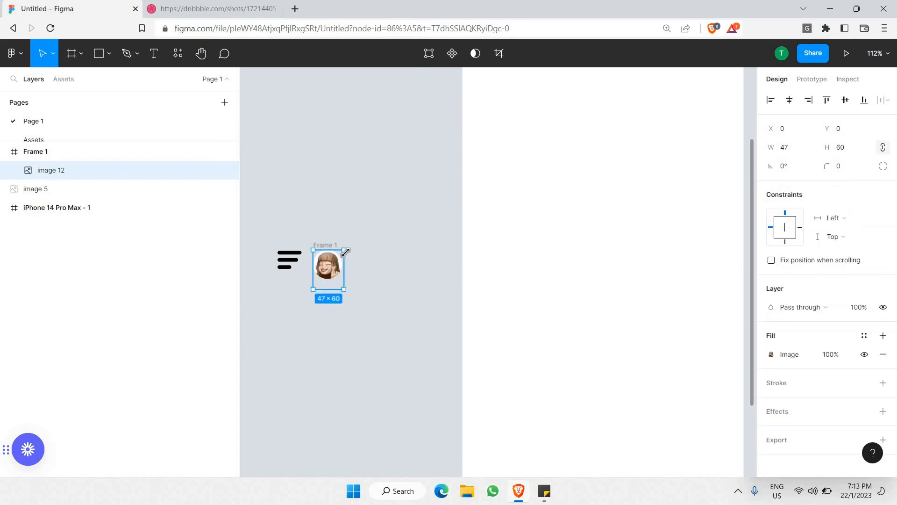
pyautogui.moveTo(345, 252)
pyautogui.mouseDown()
pyautogui.moveTo(329, 273)
pyautogui.moveTo(330, 251)
pyautogui.mouseUp()
pyautogui.click(332, 248)
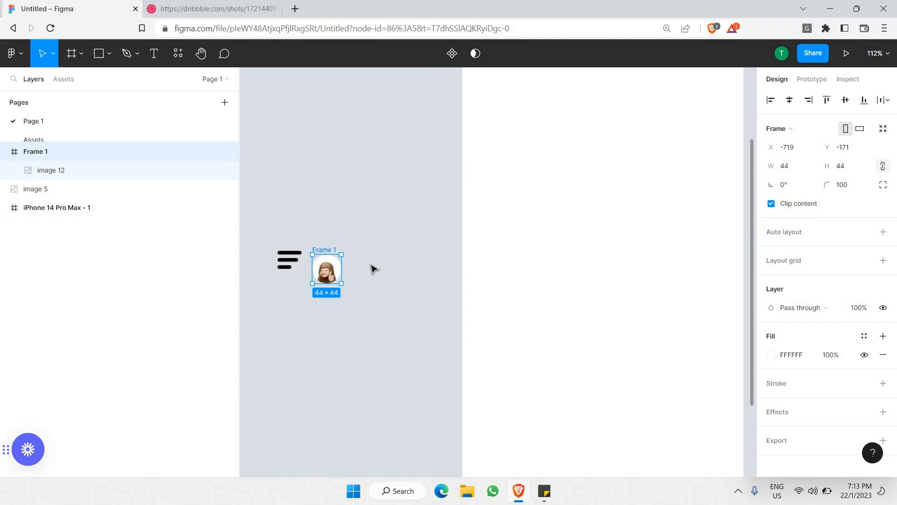
# Step: Change the circular frame's fill to the pale blue-violet C9CCE8
pyautogui.click(772, 356)
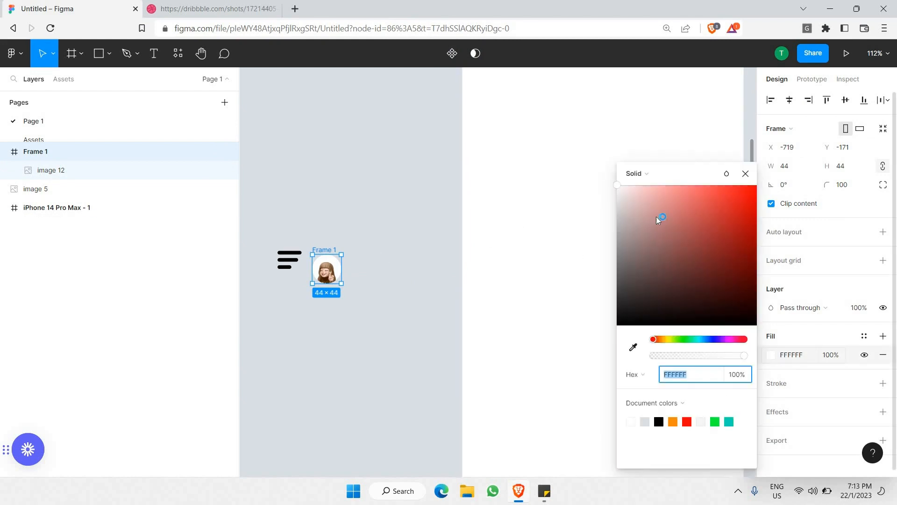
pyautogui.moveTo(628, 209); pyautogui.dragTo(587, 212)
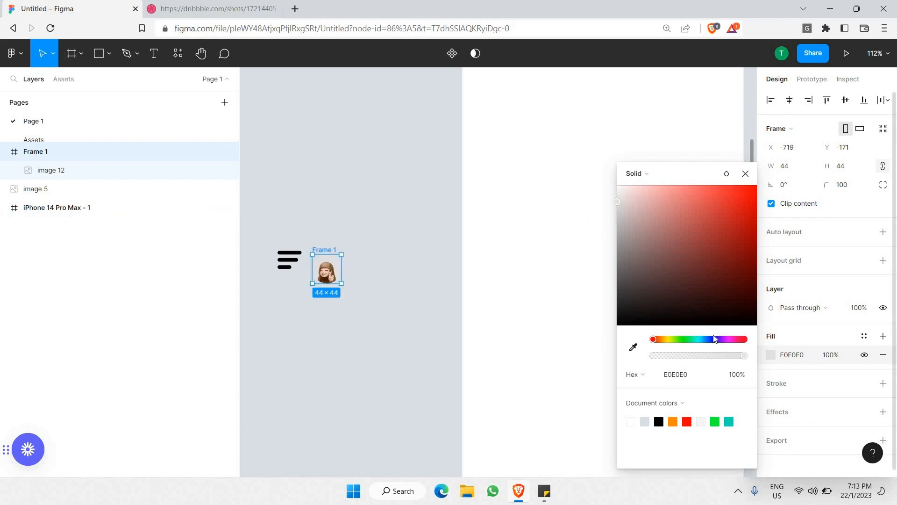
pyautogui.click(712, 338)
pyautogui.moveTo(637, 206)
pyautogui.mouseDown()
pyautogui.moveTo(618, 215)
pyautogui.moveTo(636, 197)
pyautogui.mouseUp()
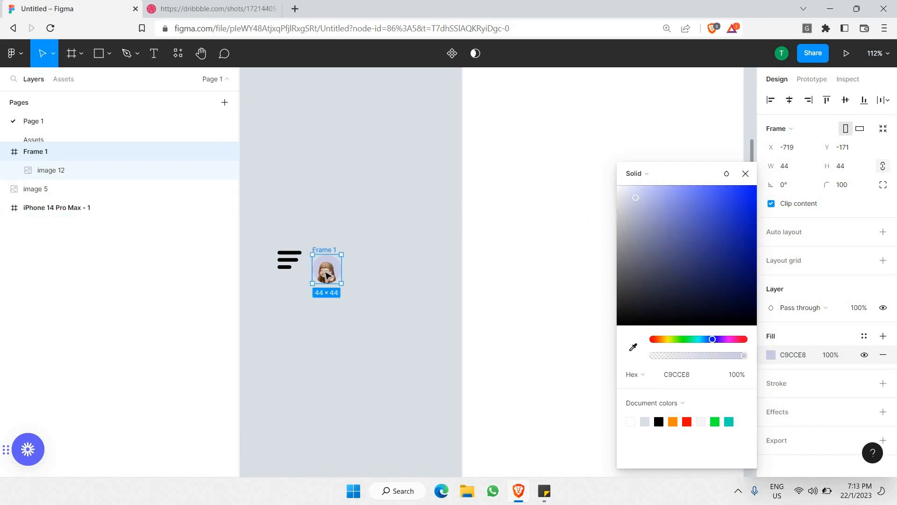
# Step: Nudge the avatar image up inside its circular frame to Y 5
pyautogui.click(326, 269)
pyautogui.doubleClick(325, 269)
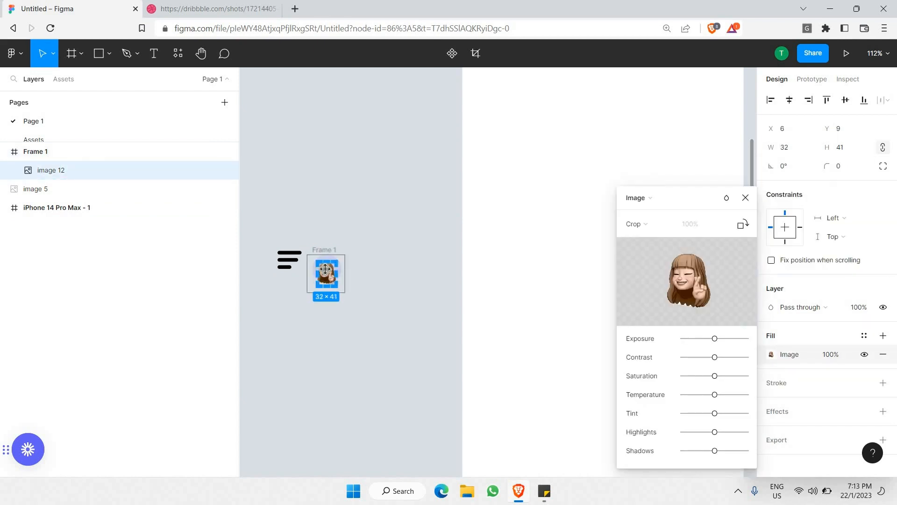
pyautogui.press('Escape')
pyautogui.press('Up')
pyautogui.press('Up')
pyautogui.press('Up')
pyautogui.press('Up')
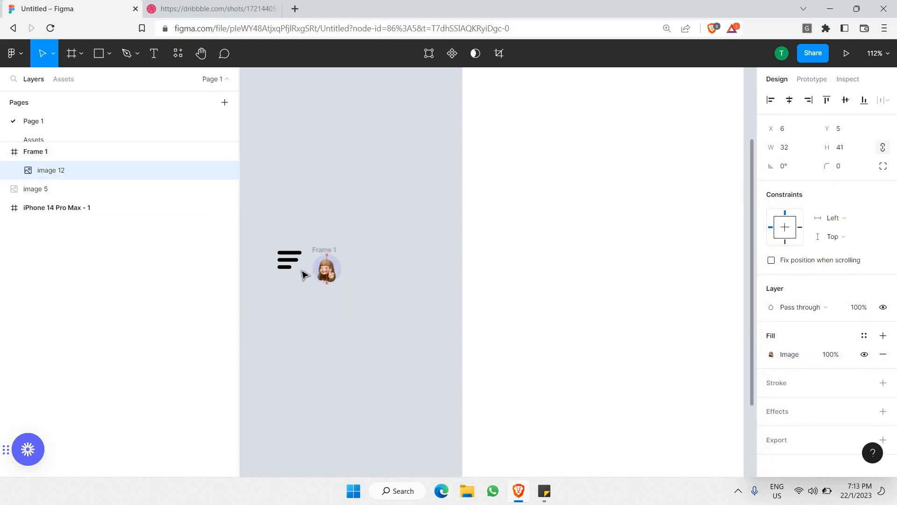
pyautogui.click(516, 213)
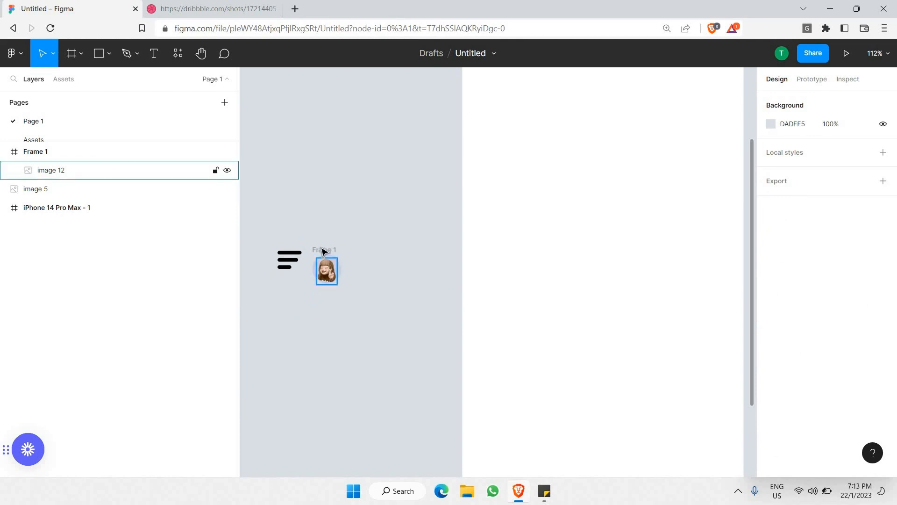
# Step: Move the avatar frame away from the menu icon and group the two together
pyautogui.moveTo(323, 249); pyautogui.dragTo(363, 235)
pyautogui.press('0')
pyautogui.click(289, 259)
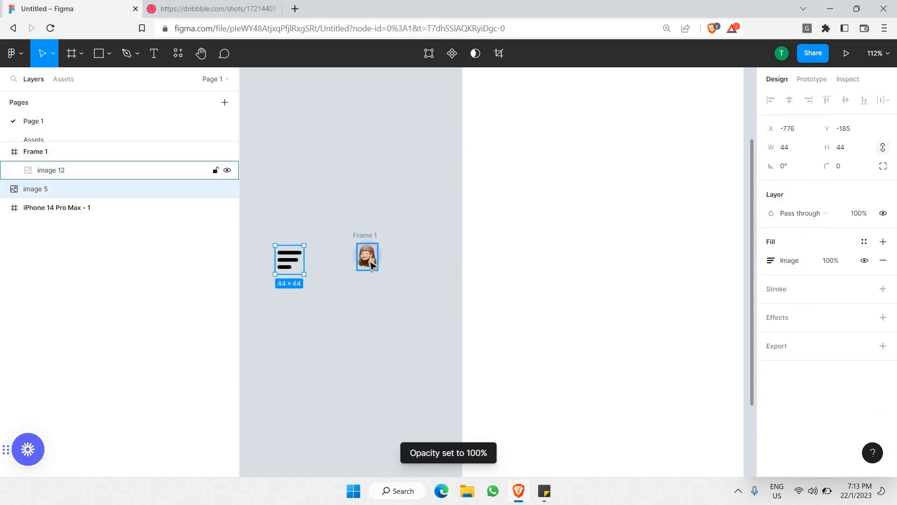
pyautogui.keyDown('shift'); pyautogui.click(360, 239); pyautogui.keyUp('shift')
pyautogui.rightClick(336, 248)
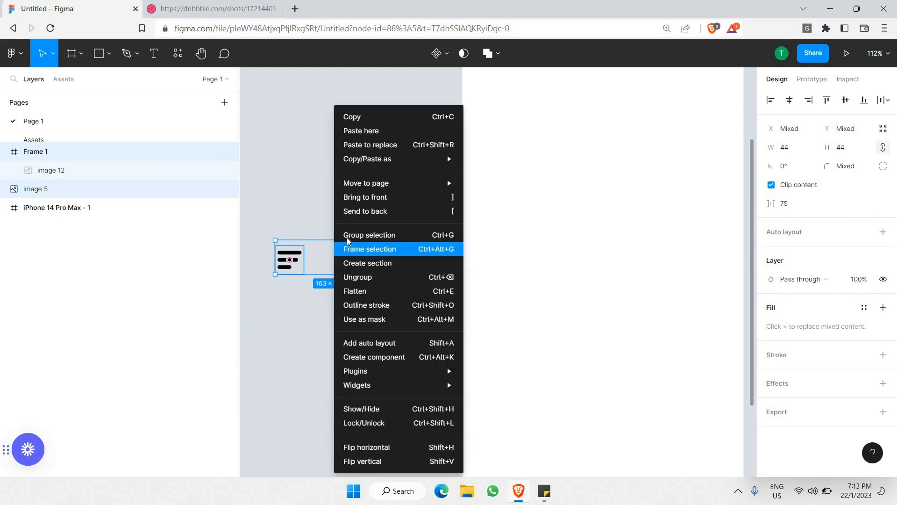
pyautogui.click(355, 235)
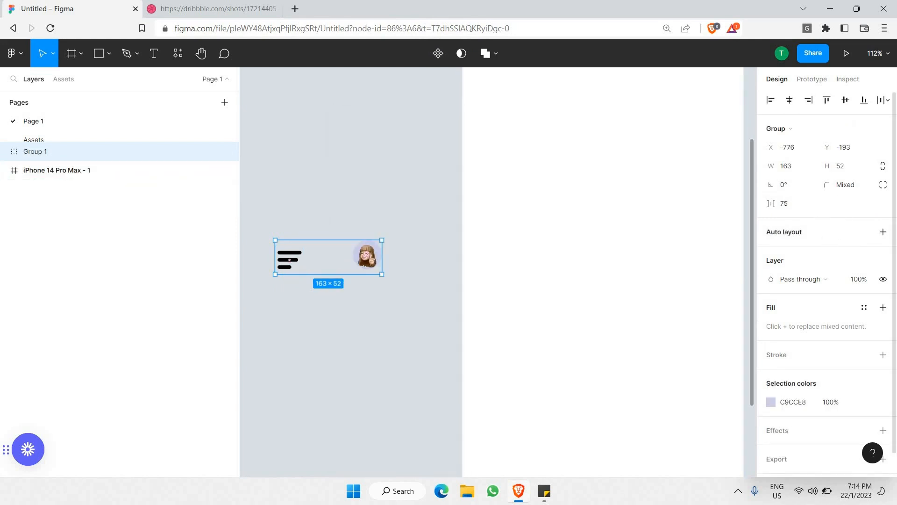
# Step: Add auto layout to the icon and avatar group and set its spacing mode to Space between
pyautogui.click(883, 233)
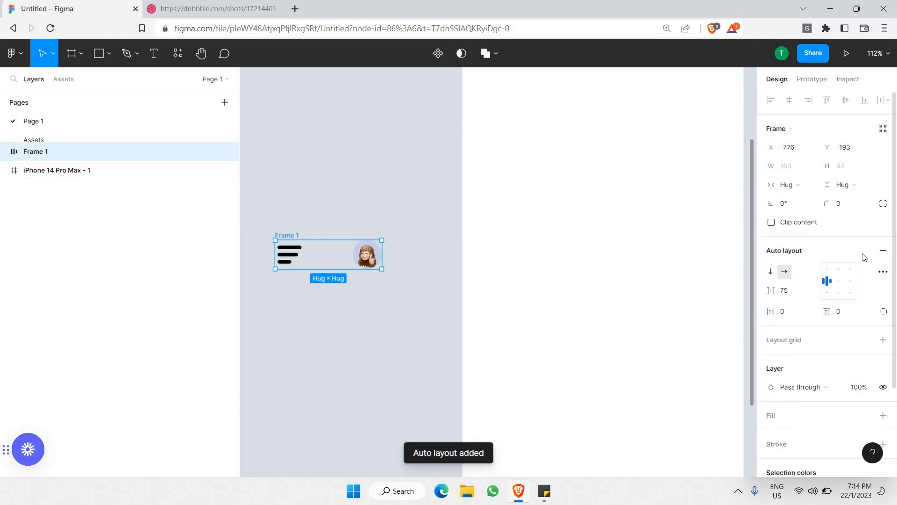
pyautogui.click(883, 272)
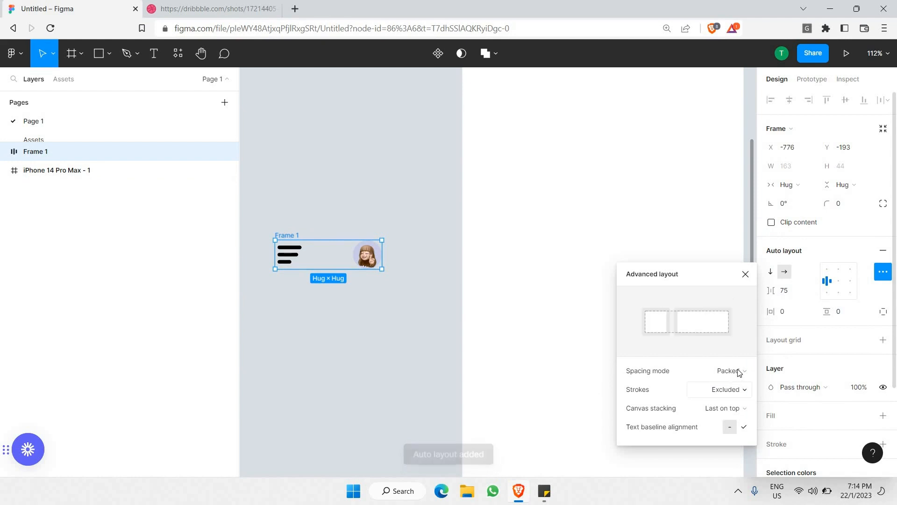
pyautogui.click(734, 373)
pyautogui.click(678, 384)
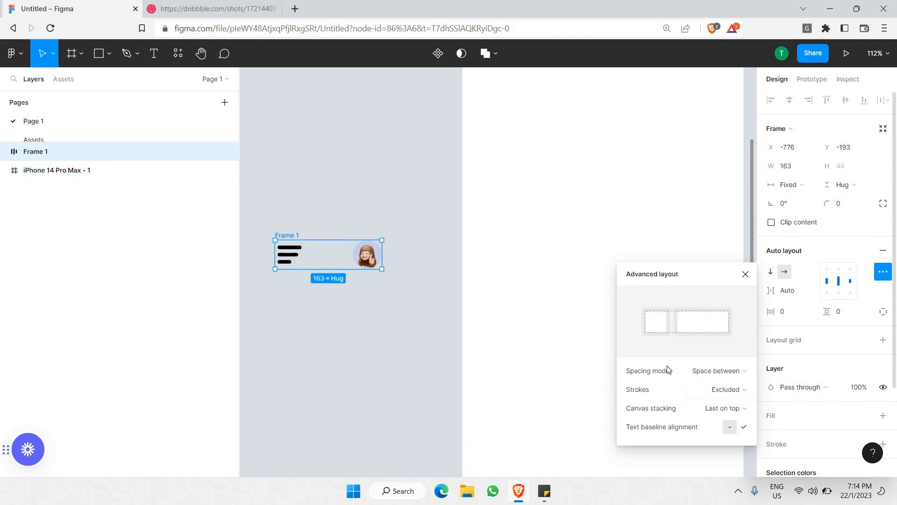
# Step: Move the header frame into the upper part of the iPhone 14 Pro Max frame
pyautogui.click(333, 260)
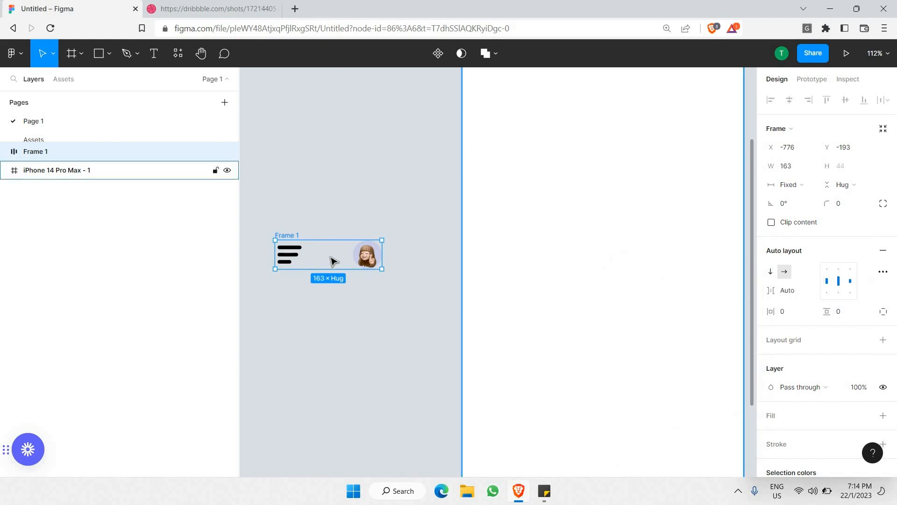
pyautogui.scroll(-5, 333, 257)
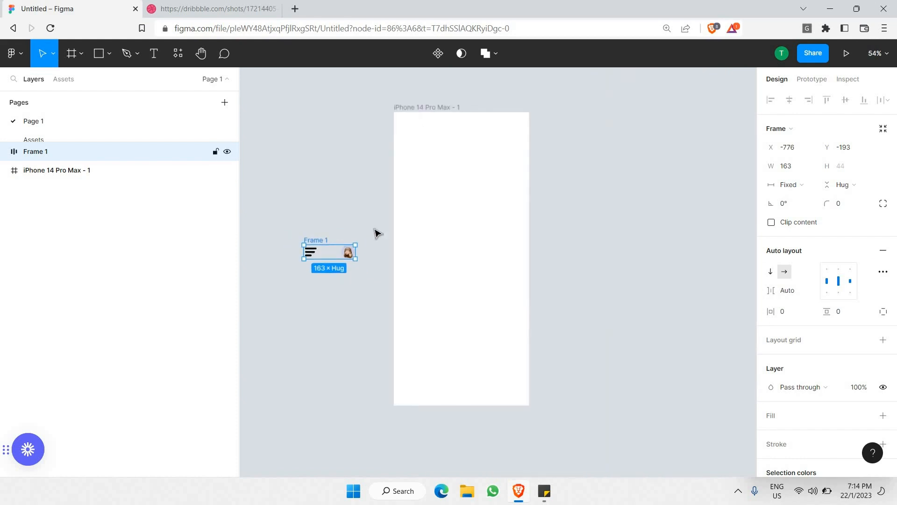
pyautogui.moveTo(455, 151); pyautogui.dragTo(457, 141)
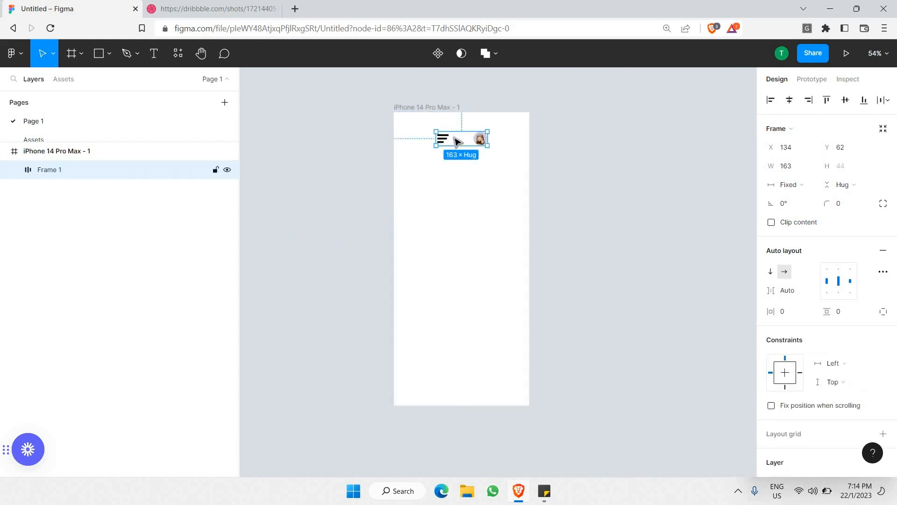
# Step: Add a layout grid to the iPhone 14 Pro Max frame and change it to 8 columns
pyautogui.click(396, 106)
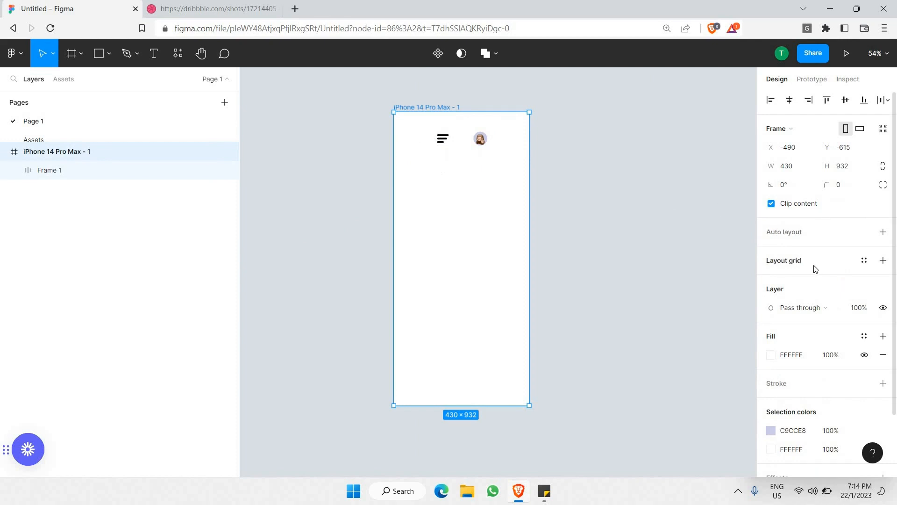
pyautogui.click(832, 260)
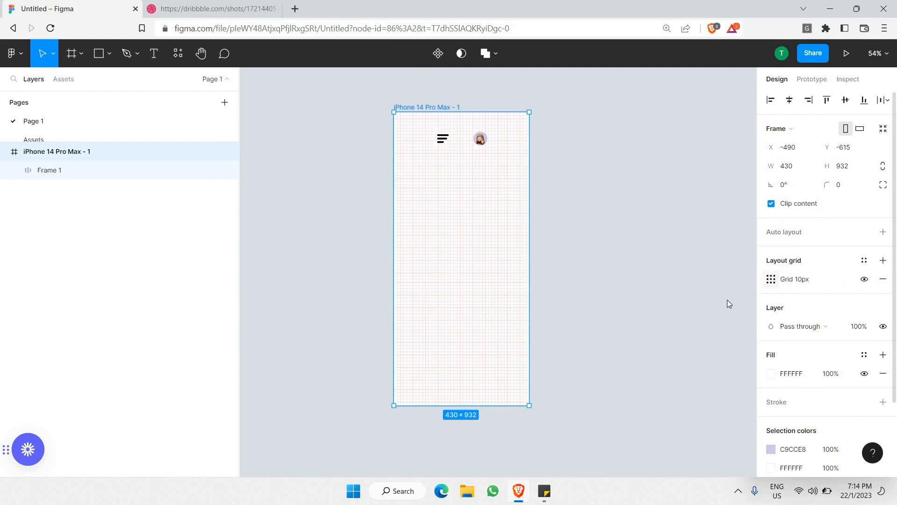
pyautogui.click(771, 279)
pyautogui.click(643, 282)
pyautogui.click(641, 301)
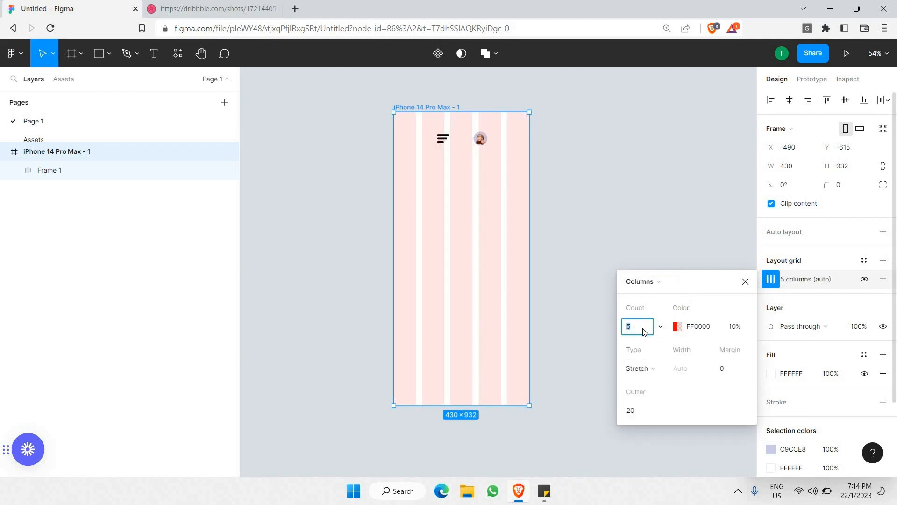
pyautogui.press('Return')
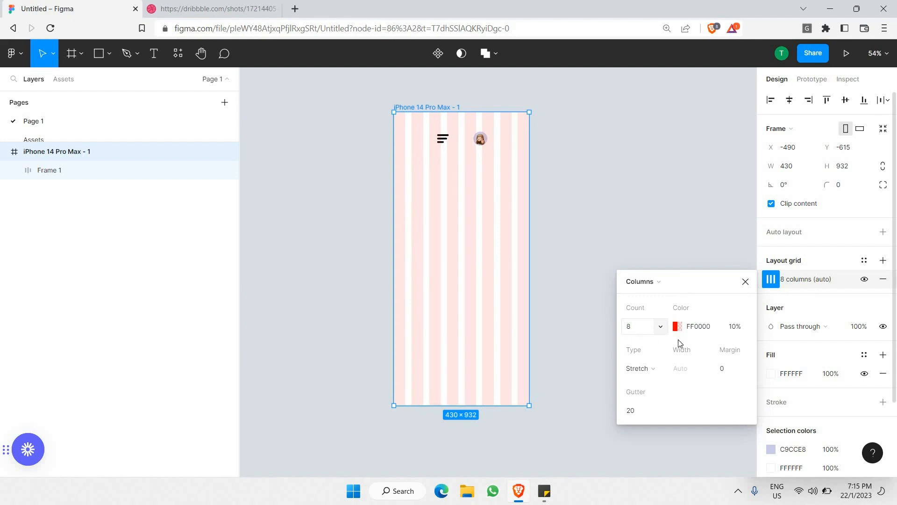
# Step: Move the header to the phone frame's upper-left area, about X 31, Y 35, and widen it to about 363
pyautogui.scroll(3, 446, 148)
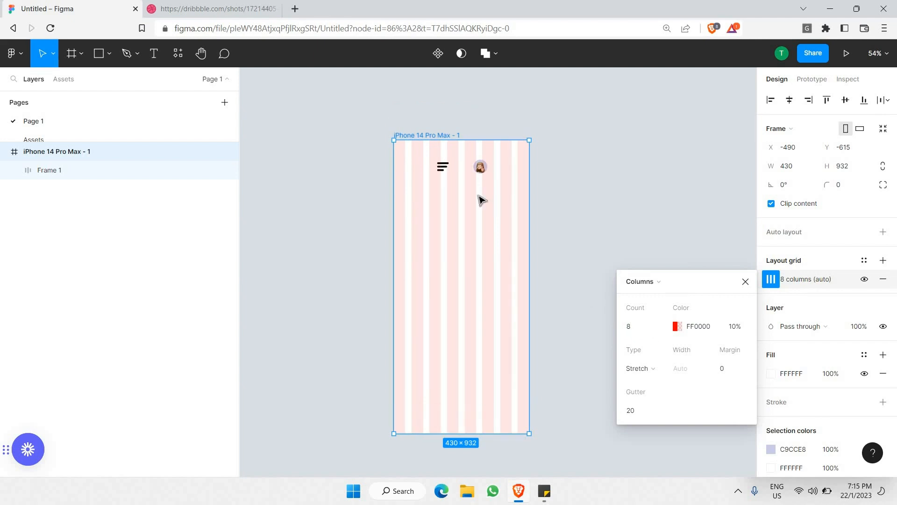
pyautogui.keyDown('ctrl'); pyautogui.scroll(3, 449, 224); pyautogui.keyUp('ctrl')
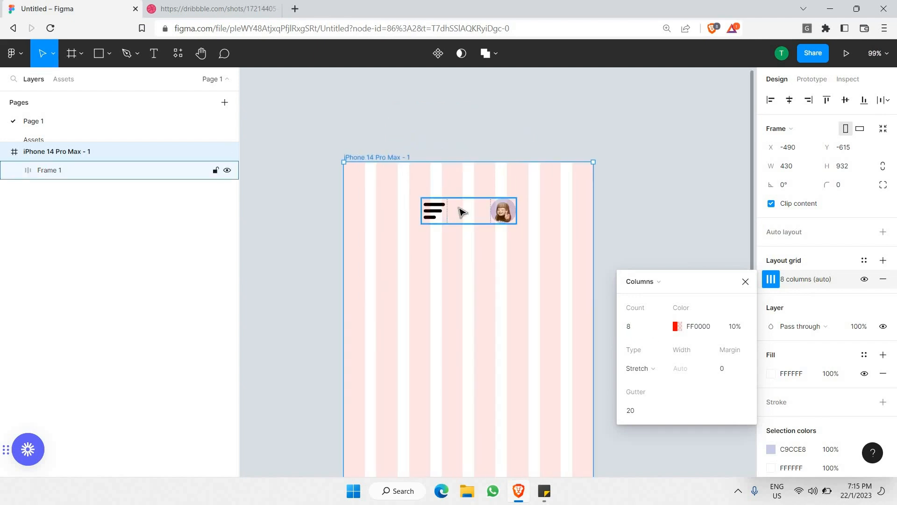
pyautogui.click(461, 211)
pyautogui.moveTo(473, 212); pyautogui.dragTo(373, 195)
pyautogui.moveTo(454, 188); pyautogui.dragTo(572, 197)
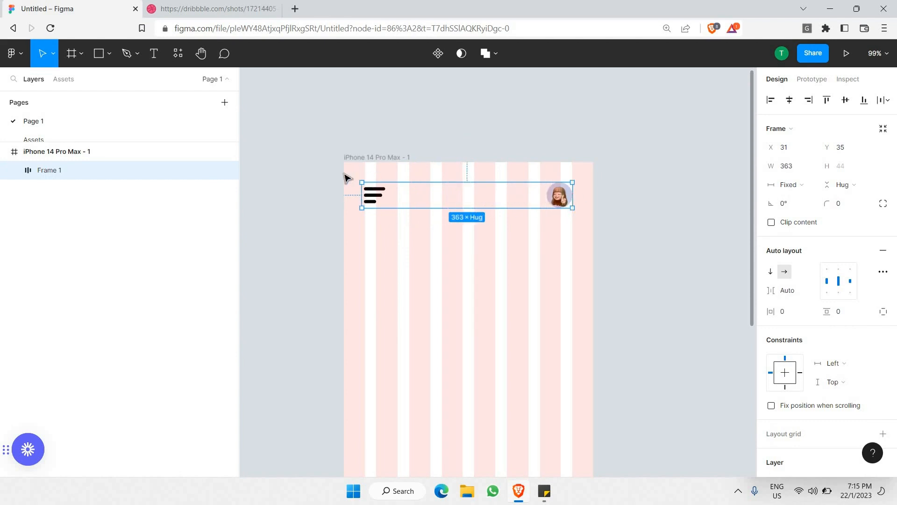
# Step: Align the header's edges with the outer grid columns, with X at 36 and a width of 358
pyautogui.scroll(6, 353, 174)
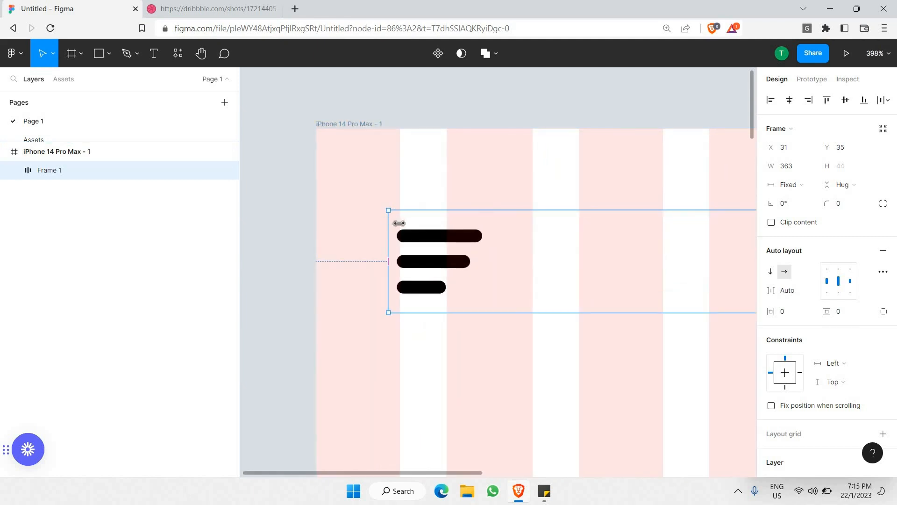
pyautogui.moveTo(399, 222); pyautogui.dragTo(408, 223)
pyautogui.hscroll(10, 397, 215)
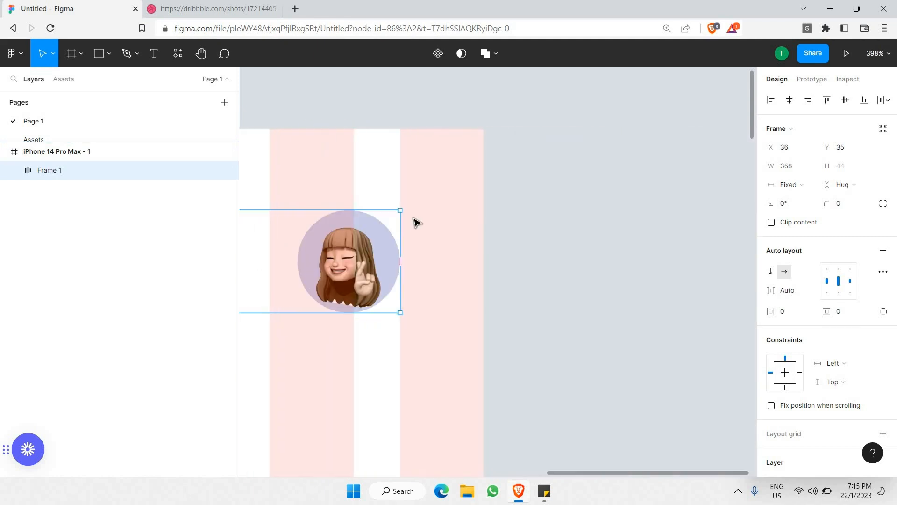
pyautogui.moveTo(397, 233); pyautogui.dragTo(399, 229)
pyautogui.scroll(-10, 397, 230)
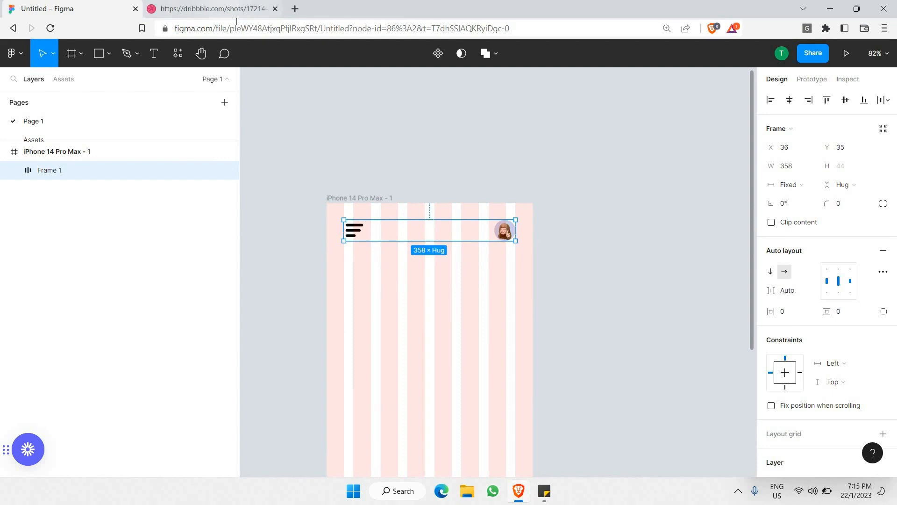
# Step: Check the headline in the Dribbble reference and draw a text box of about 358 × 117 below the header in Figma
pyautogui.click(227, 7)
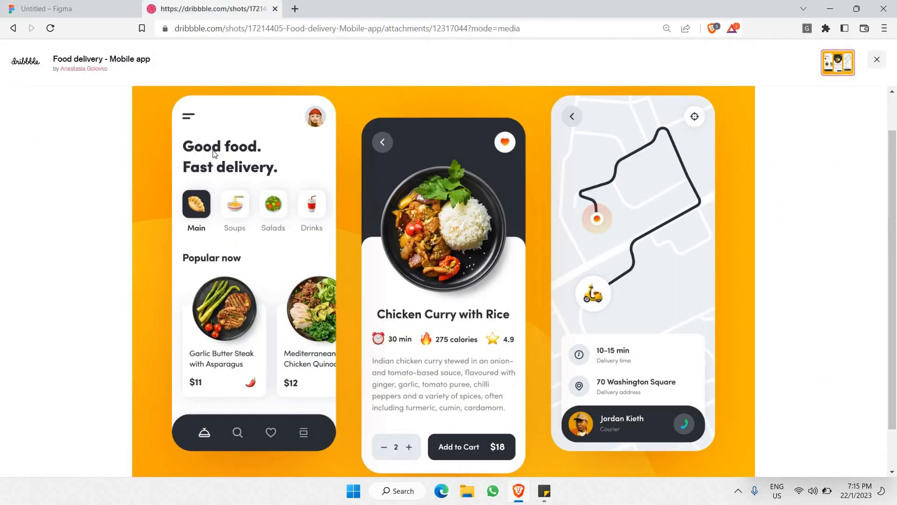
pyautogui.click(58, 6)
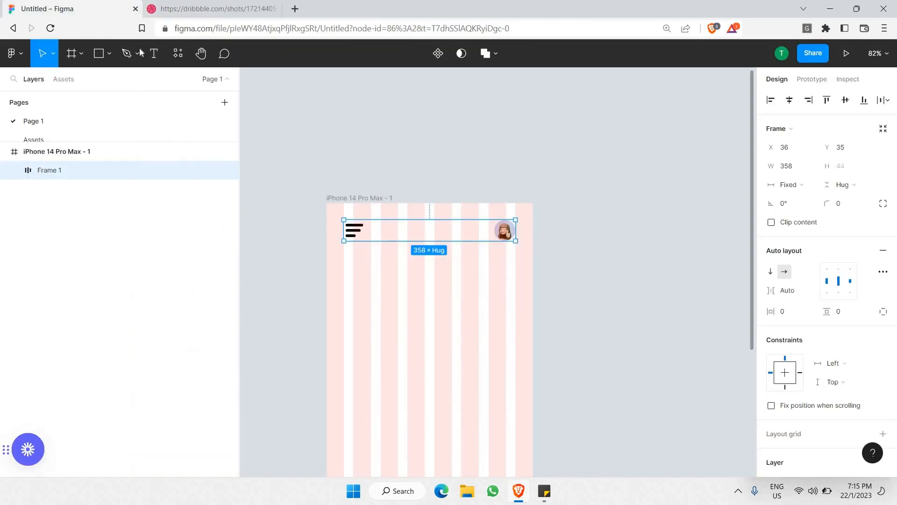
pyautogui.press('t')
pyautogui.moveTo(344, 257); pyautogui.dragTo(353, 264)
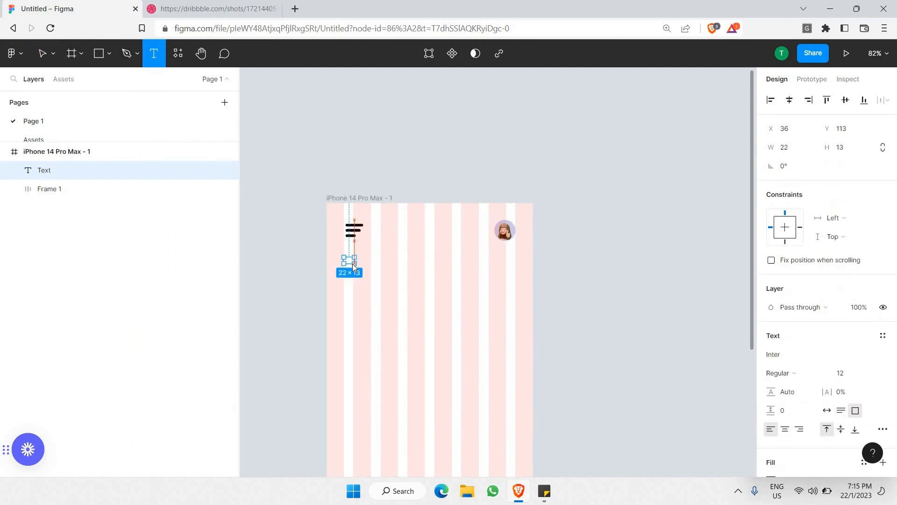
pyautogui.moveTo(405, 293); pyautogui.dragTo(516, 313)
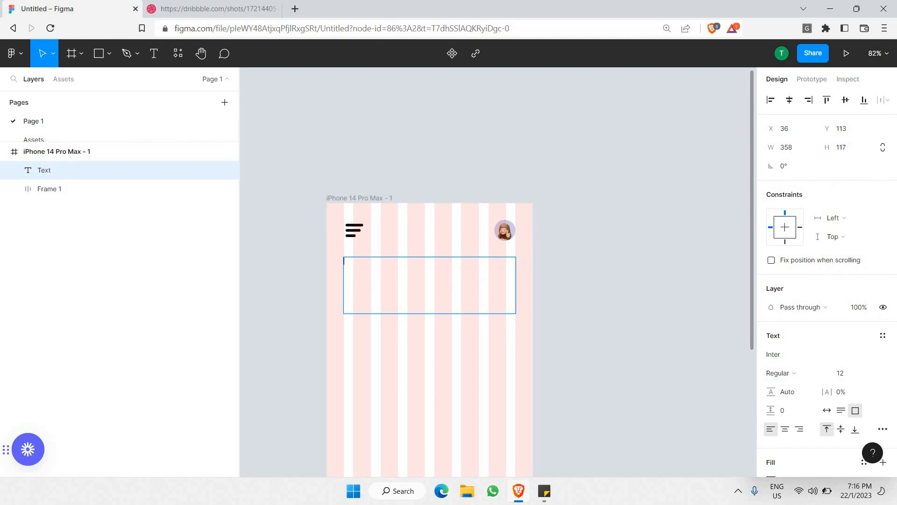
# Step: Enter the headline "Good food." and "Fast delivery." on two lines in the text box
pyautogui.write('Good food.')
pyautogui.press('Return')
pyautogui.write('Fast delivery')
pyautogui.press('BackSpace')
pyautogui.write('ry.')
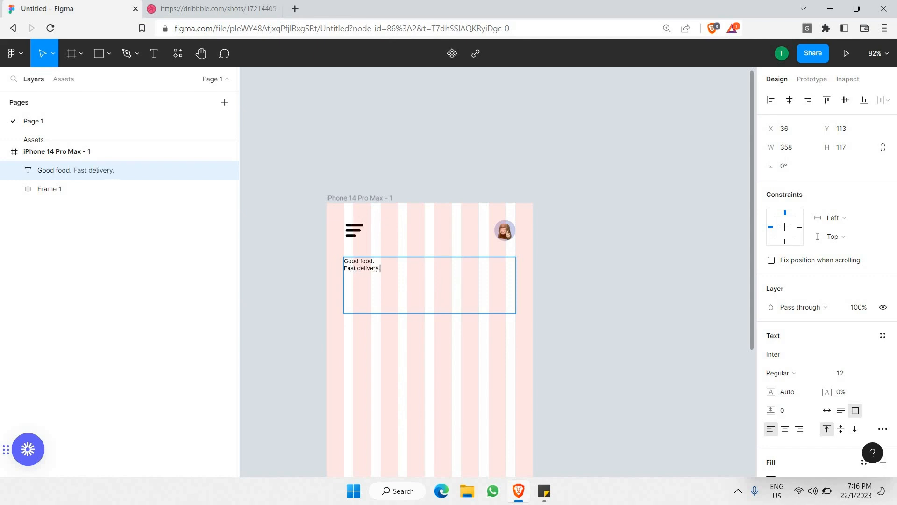
# Step: Change the whole headline's font to Urbanist
pyautogui.tripleClick(353, 283)
pyautogui.hotkey('ctrl', 'a')
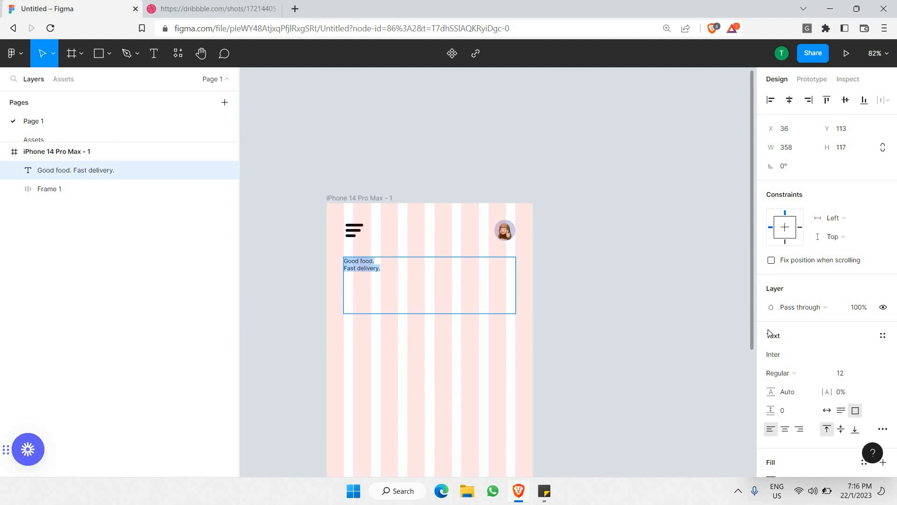
pyautogui.scroll(-3, 806, 281)
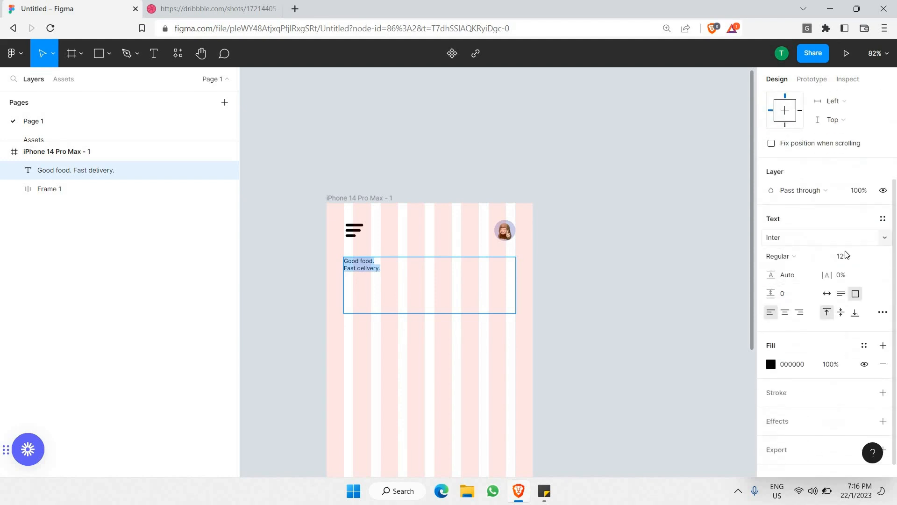
pyautogui.click(784, 237)
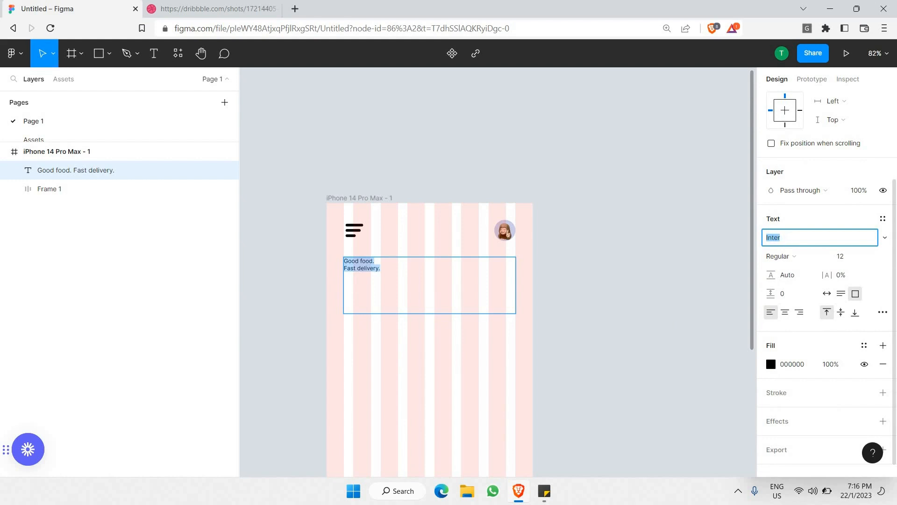
pyautogui.write('Urbanist')
pyautogui.press('Return')
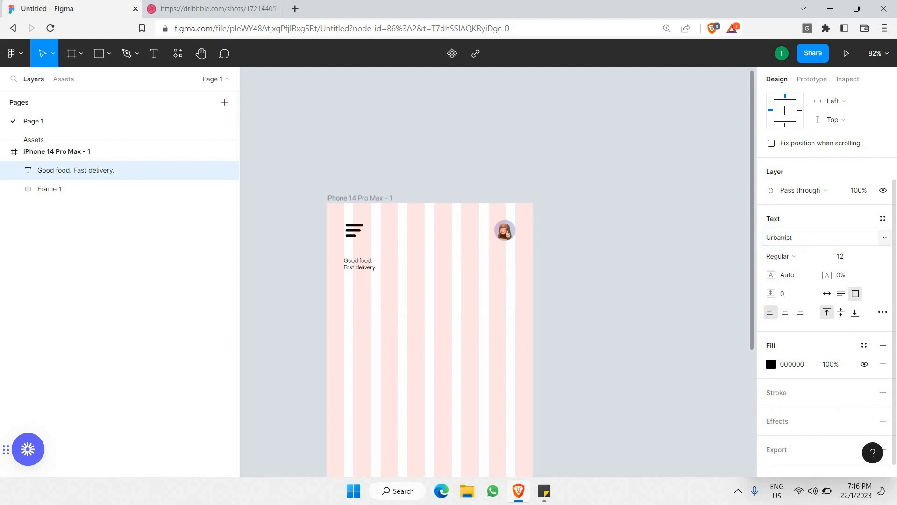
# Step: Set the whole headline's font size to 40 and its weight to Black
pyautogui.click(381, 269)
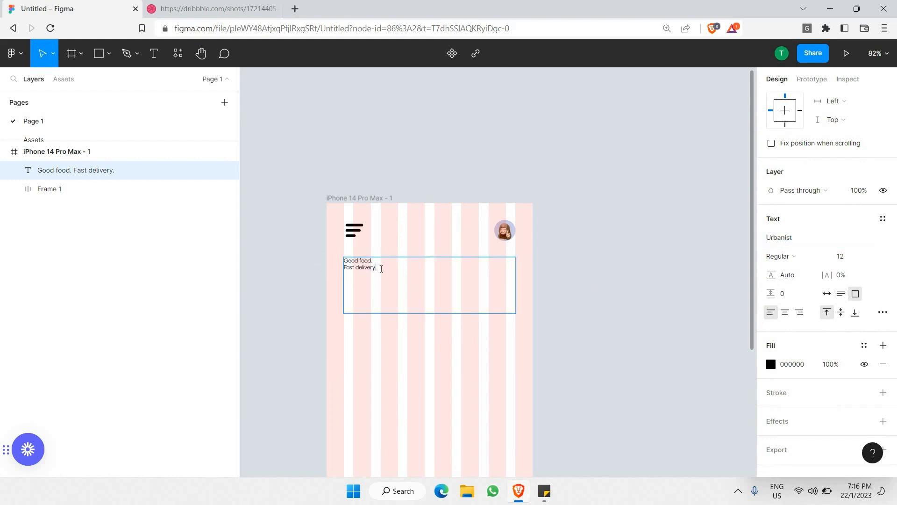
pyautogui.hotkey('ctrl', 'a')
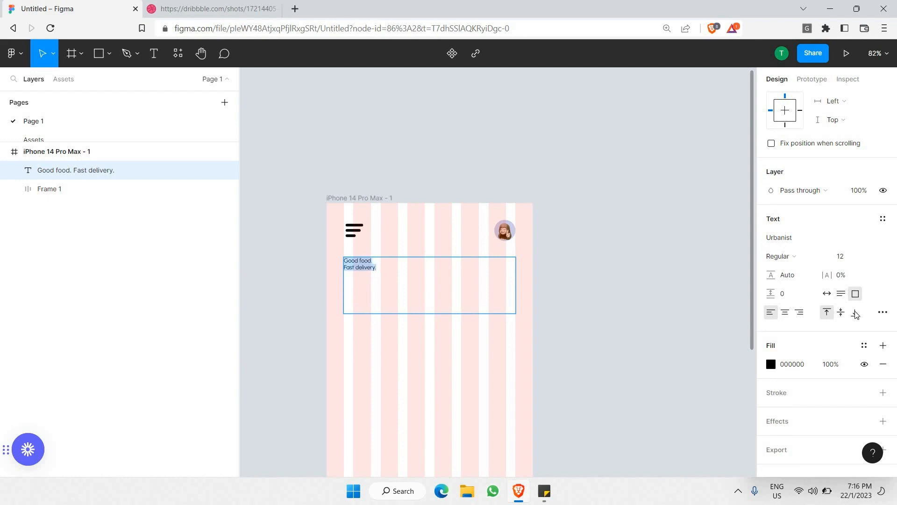
pyautogui.click(869, 256)
pyautogui.click(855, 383)
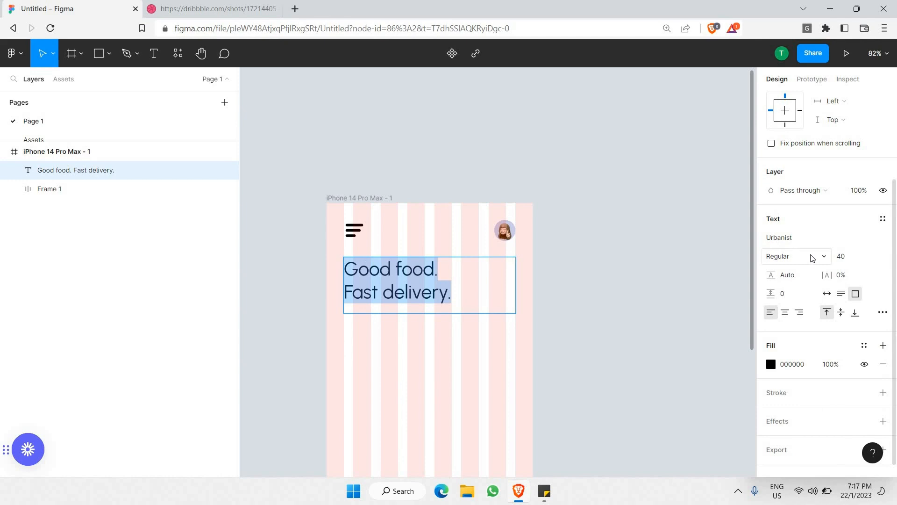
pyautogui.click(812, 259)
pyautogui.click(802, 298)
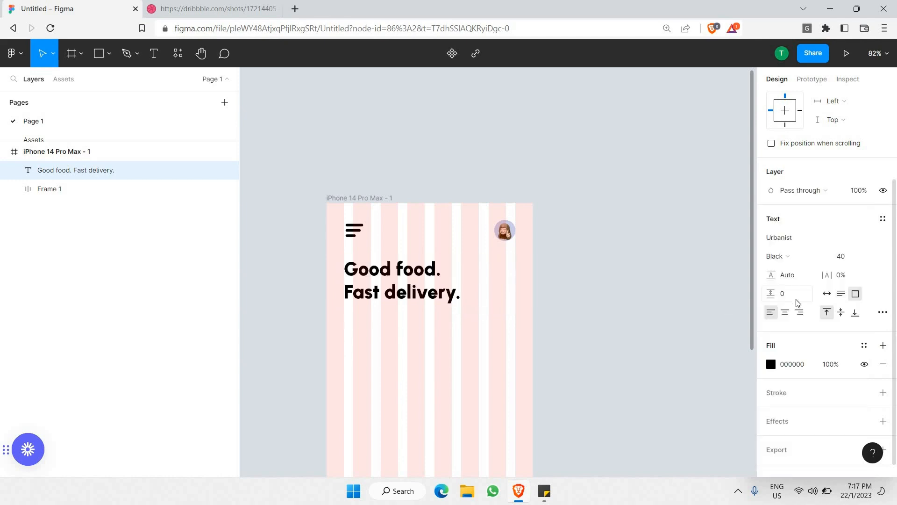
# Step: Check the category tiles in the Dribbble reference and draw a 77 × 77 square below the headline in Figma
pyautogui.click(680, 309)
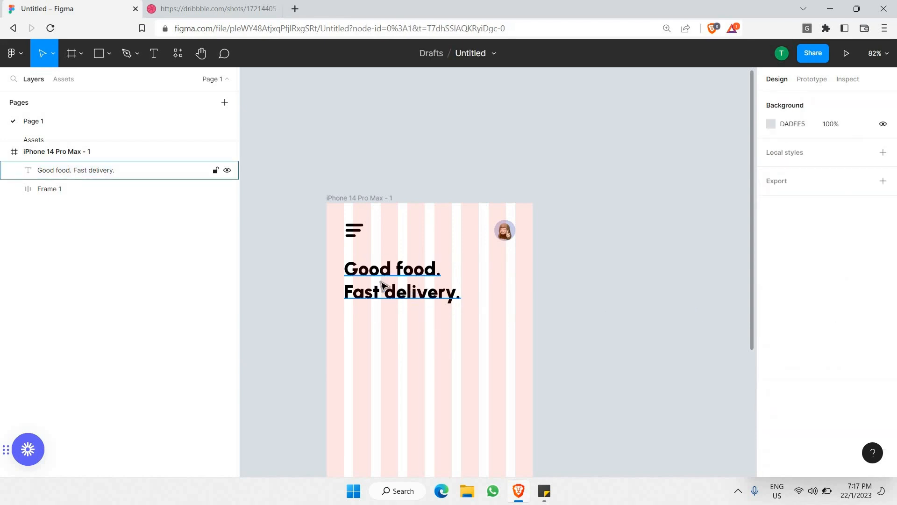
pyautogui.click(192, 7)
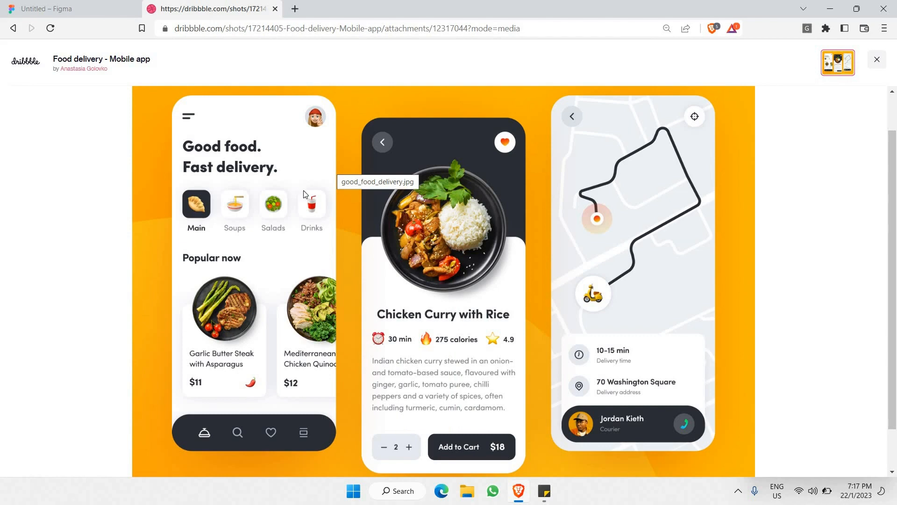
pyautogui.click(37, 9)
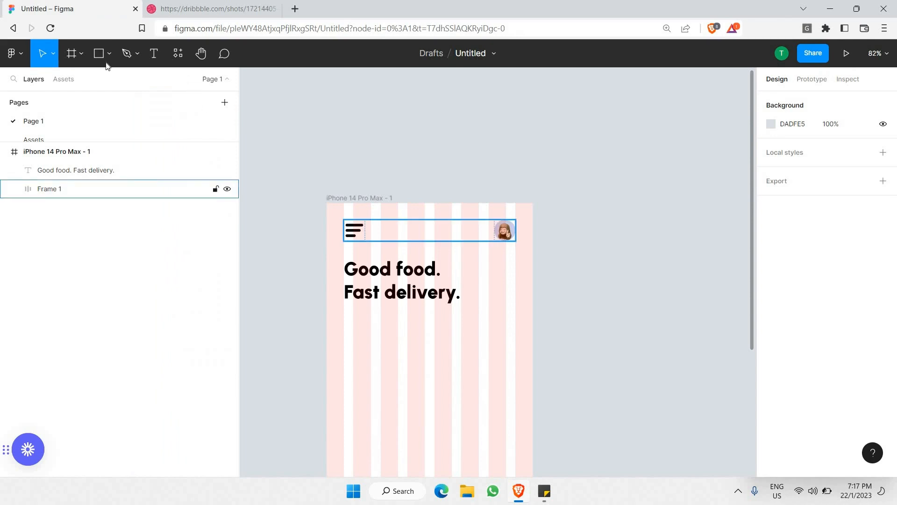
pyautogui.moveTo(264, 182); pyautogui.dragTo(299, 218)
pyautogui.scroll(-4, 304, 163)
pyautogui.moveTo(282, 204); pyautogui.dragTo(382, 269)
pyautogui.scroll(2, 332, 168)
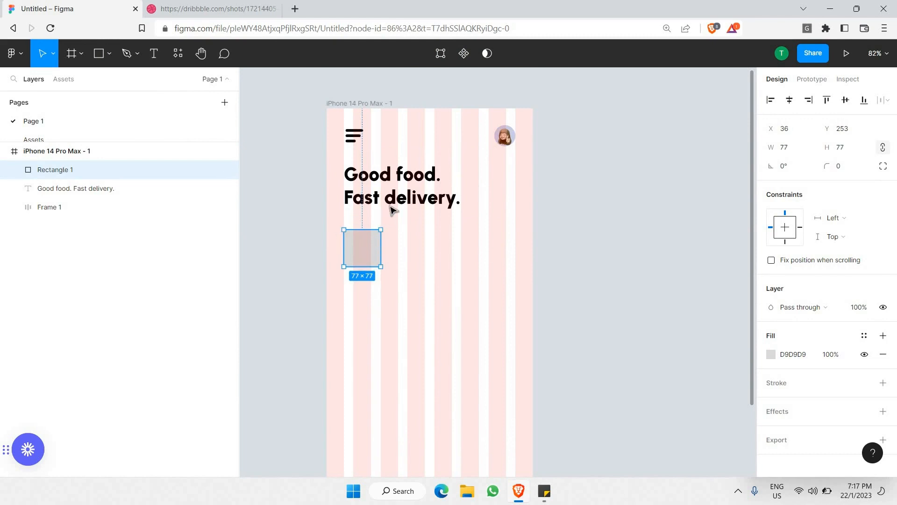
# Step: Hide the 8-column layout grid of the iPhone 14 Pro Max frame
pyautogui.press('Escape')
pyautogui.click(336, 103)
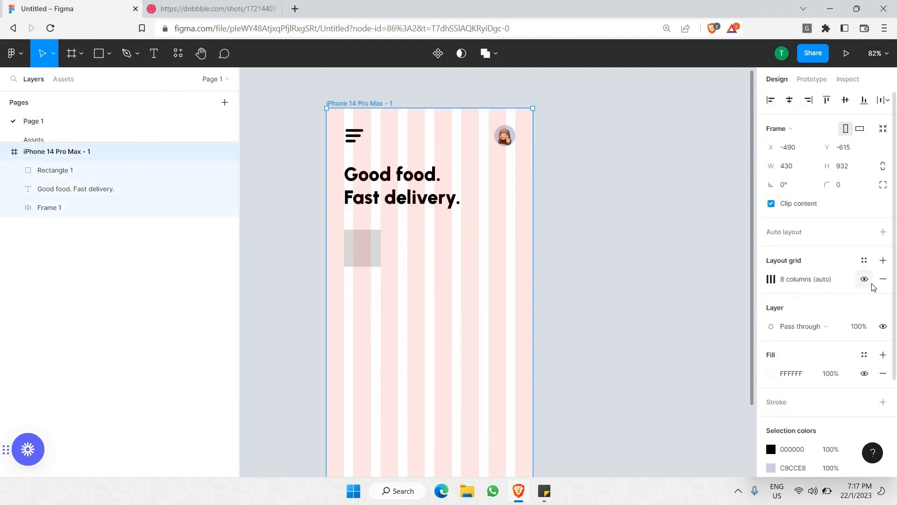
pyautogui.click(865, 280)
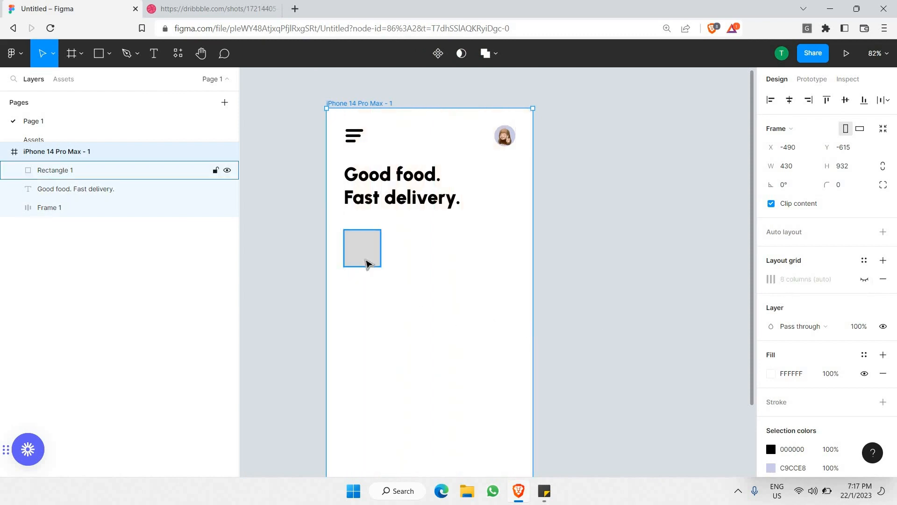
# Step: Give the square below the headline a corner radius of 20 and a white FFFFFF fill
pyautogui.click(359, 255)
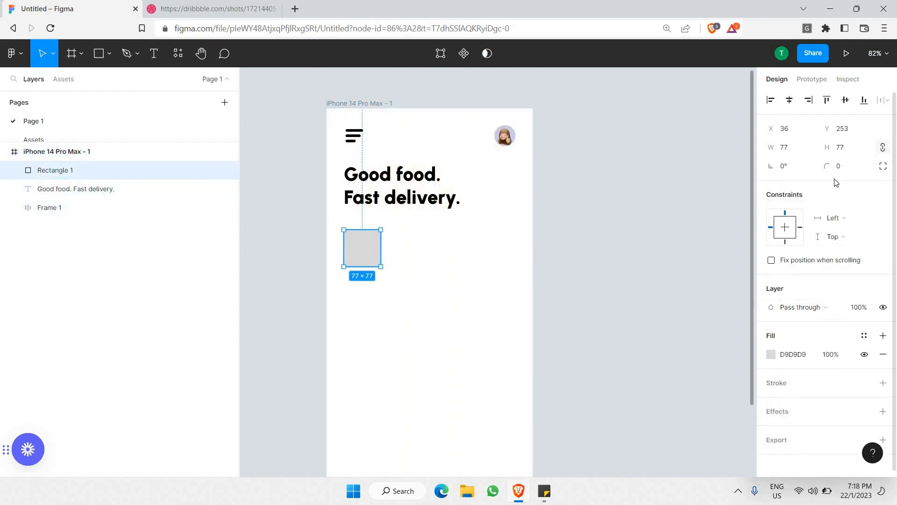
pyautogui.click(850, 172)
pyautogui.write('1')
pyautogui.write('0')
pyautogui.press('Return')
pyautogui.click(771, 358)
pyautogui.moveTo(693, 286); pyautogui.dragTo(536, 77)
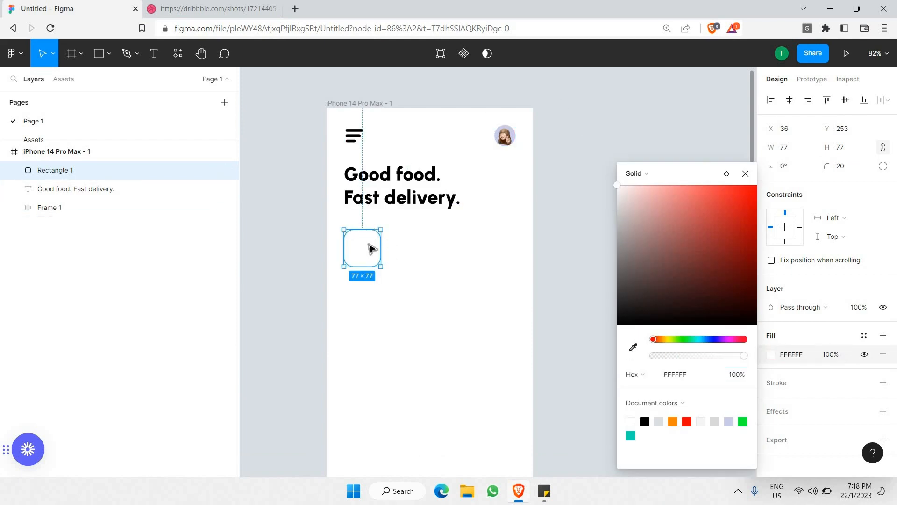
# Step: Set the phone frame's background fill to F4F4F4
pyautogui.click(478, 173)
pyautogui.click(771, 373)
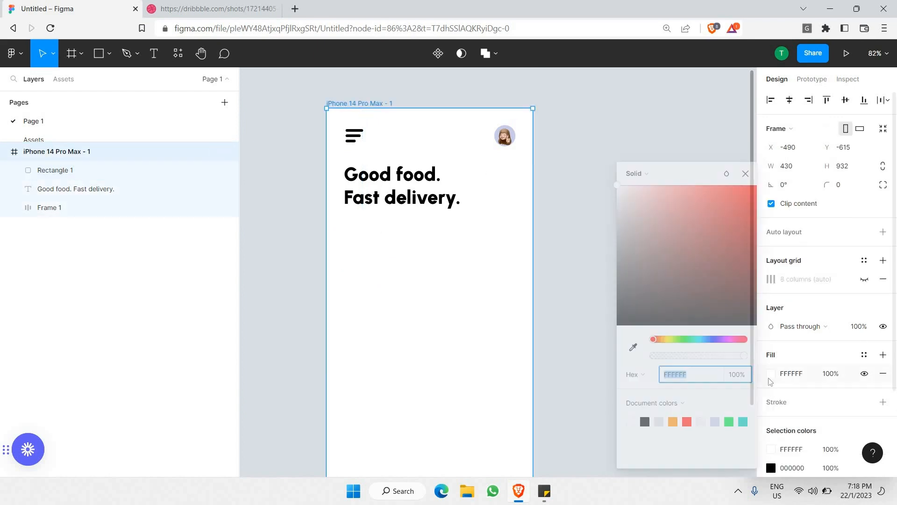
pyautogui.write('F4F4F4')
pyautogui.press('Return')
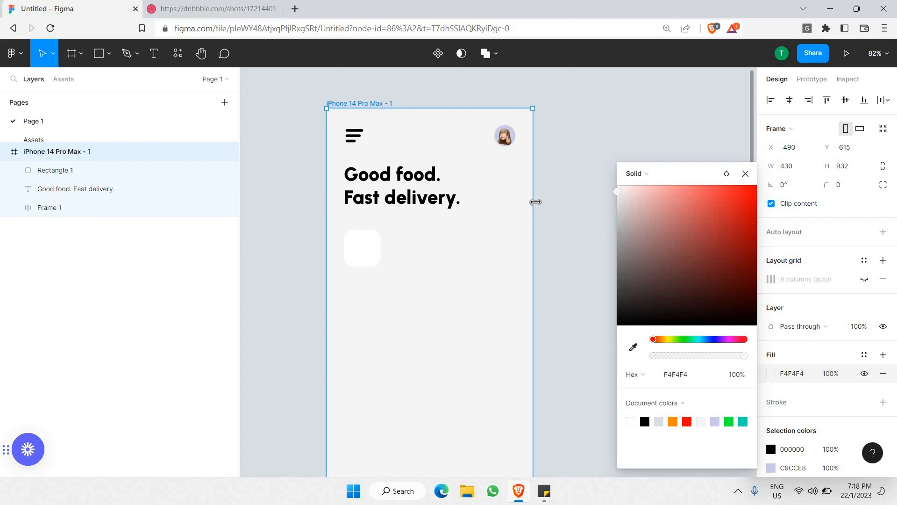
pyautogui.click(578, 202)
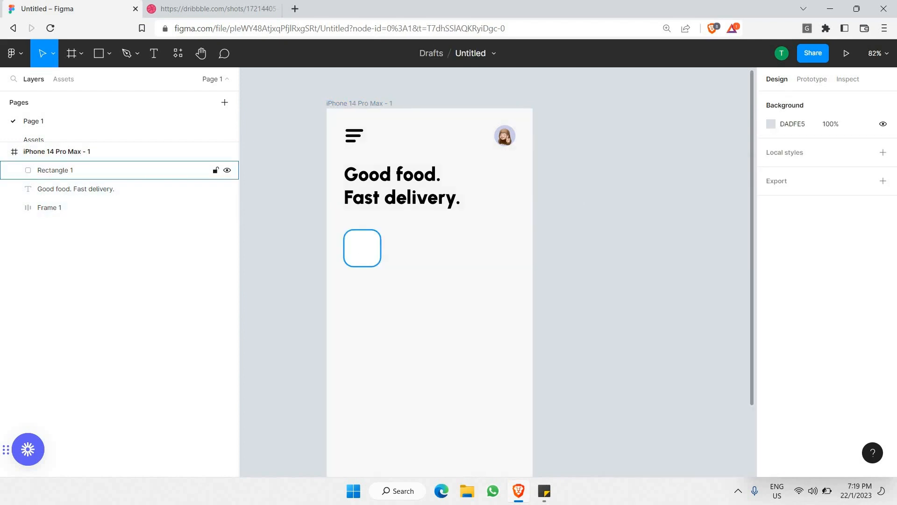
# Step: Add a drop shadow effect to the white rounded tile and open its settings beside the tile
pyautogui.click(367, 247)
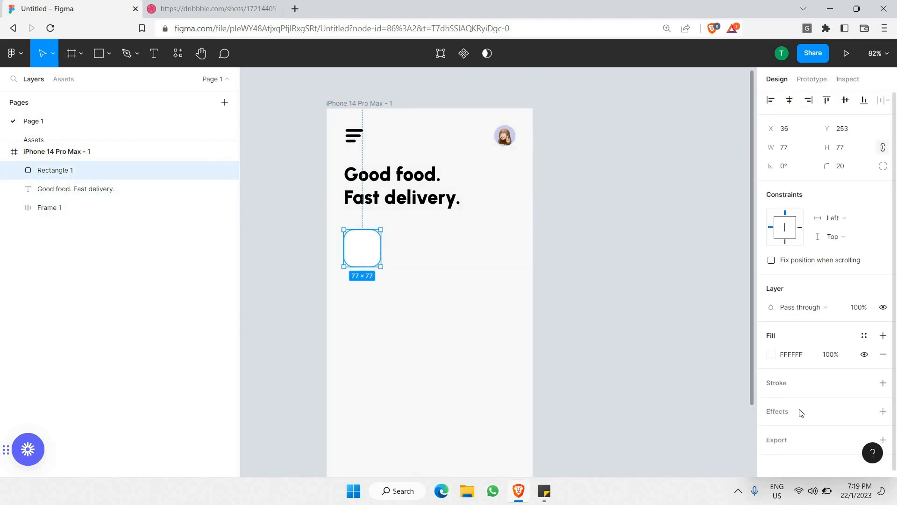
pyautogui.scroll(-1, 801, 412)
pyautogui.click(785, 406)
pyautogui.scroll(-1, 781, 410)
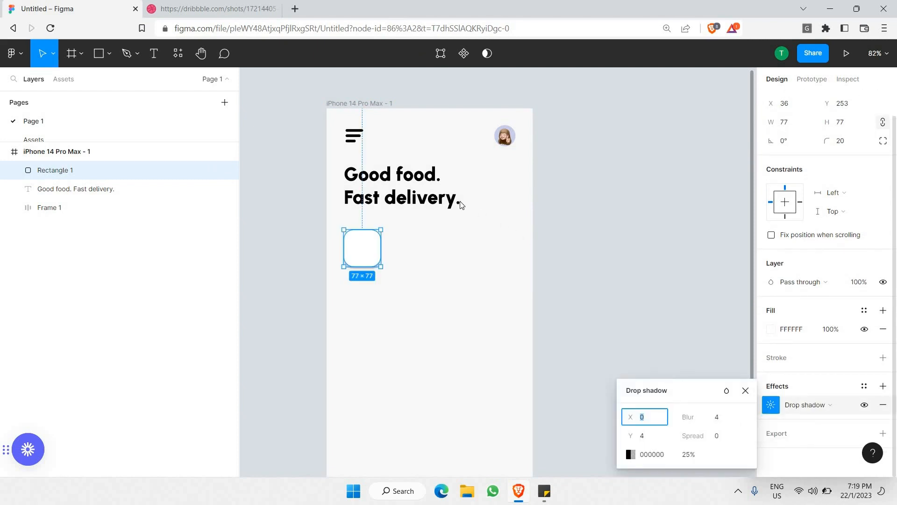
pyautogui.moveTo(678, 390); pyautogui.dragTo(466, 220)
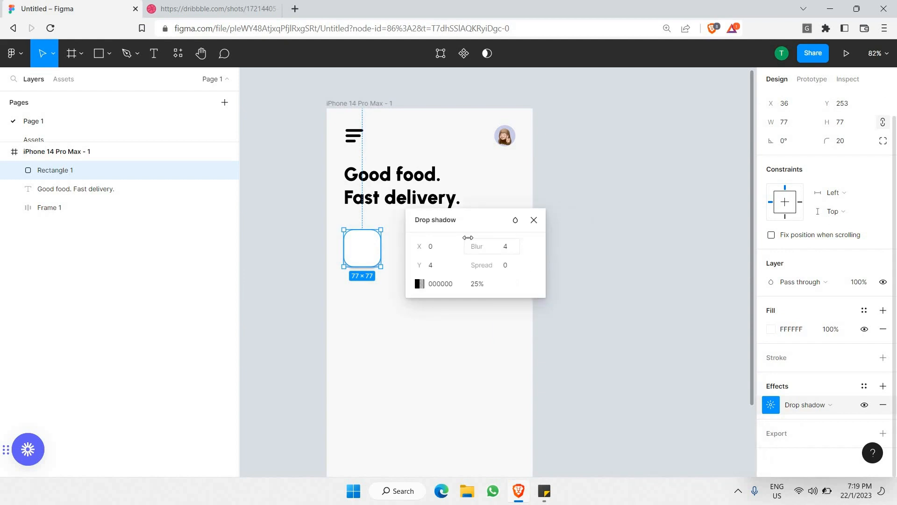
# Step: Set the tile's drop shadow to a blur of 25 and an opacity of 10%
pyautogui.click(508, 252)
pyautogui.write('25')
pyautogui.press('Return')
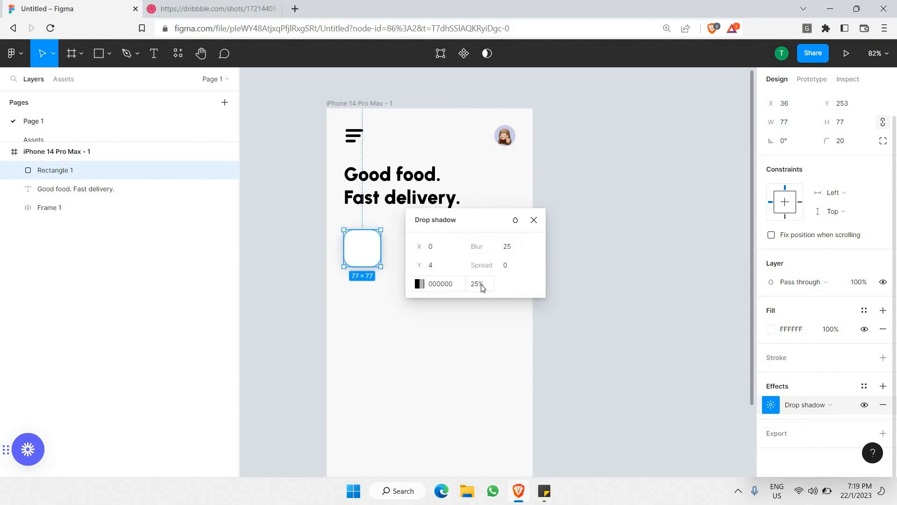
pyautogui.click(482, 289)
pyautogui.write('10')
pyautogui.press('Return')
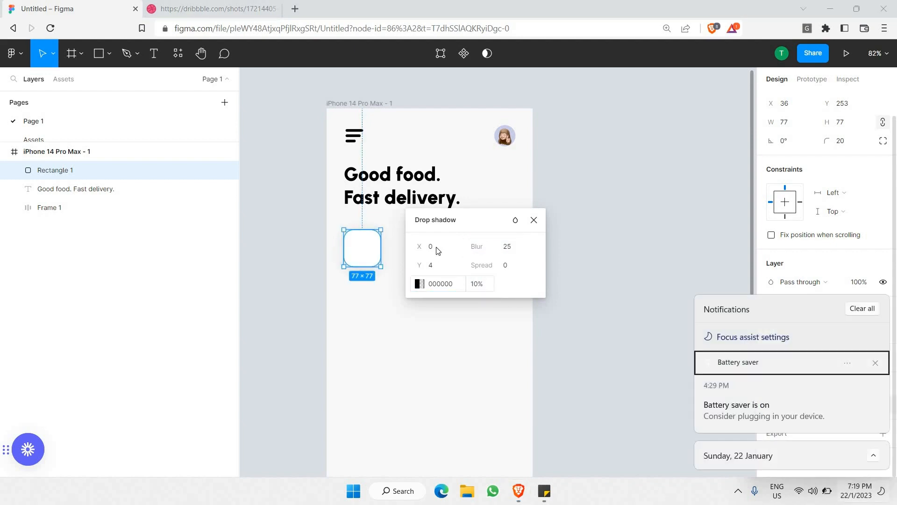
pyautogui.click(534, 219)
pyautogui.click(643, 239)
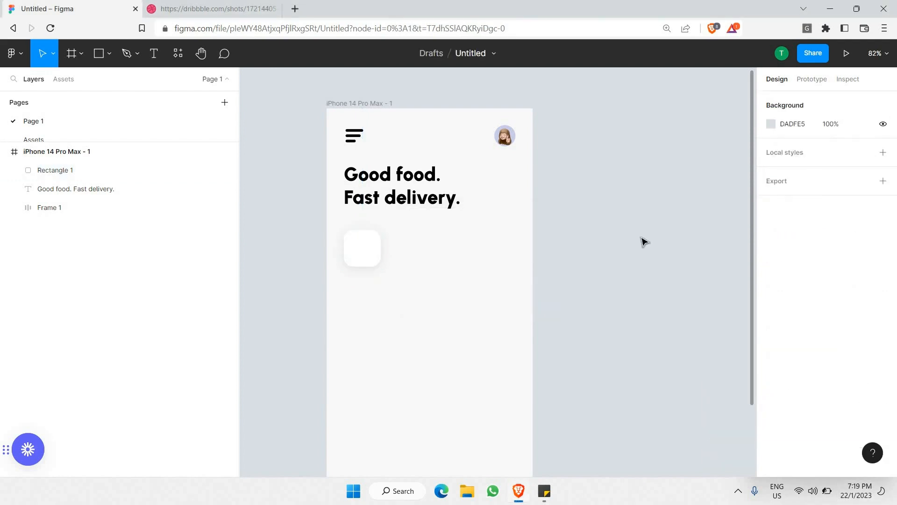
# Step: Copy the dumpling, soup, salad and drink images from the Assets page and paste them on Page 1 outside the phone frame
pyautogui.click(68, 137)
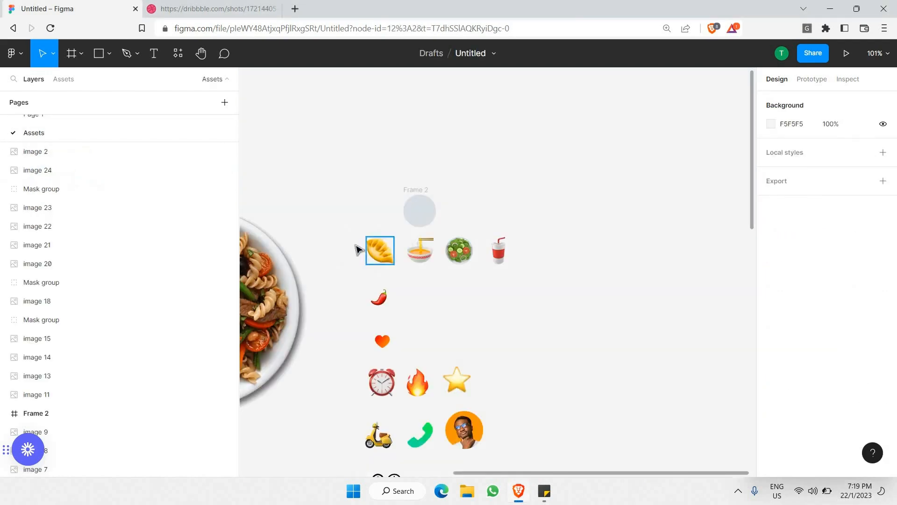
pyautogui.moveTo(346, 243); pyautogui.dragTo(554, 252)
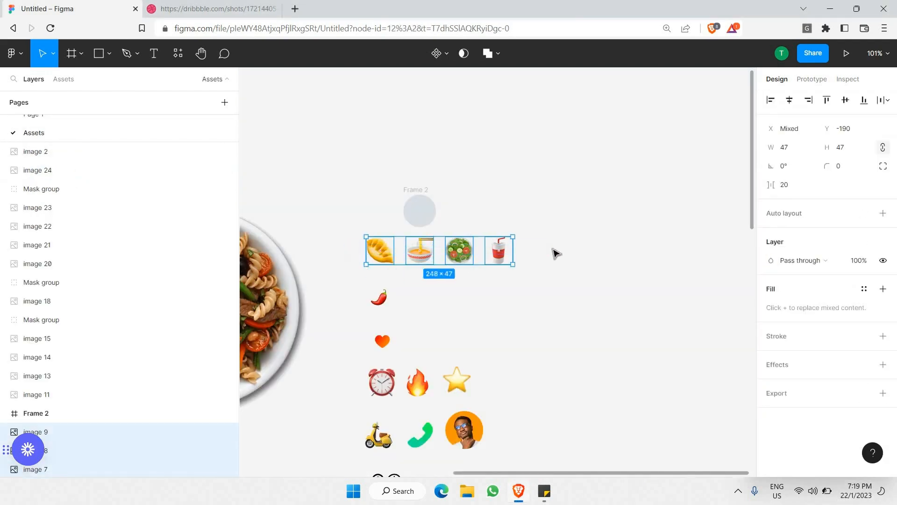
pyautogui.click(51, 117)
pyautogui.hscroll(-4, 301, 233)
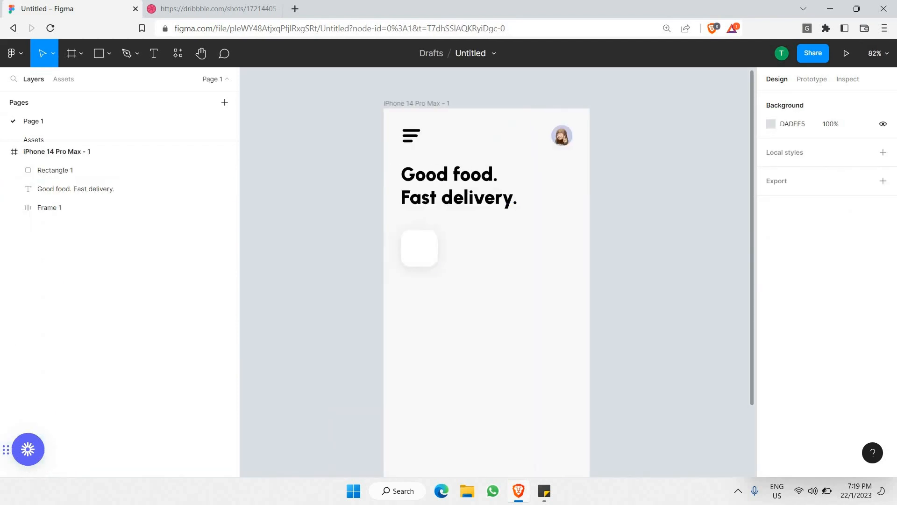
pyautogui.hotkey('ctrl', 'v')
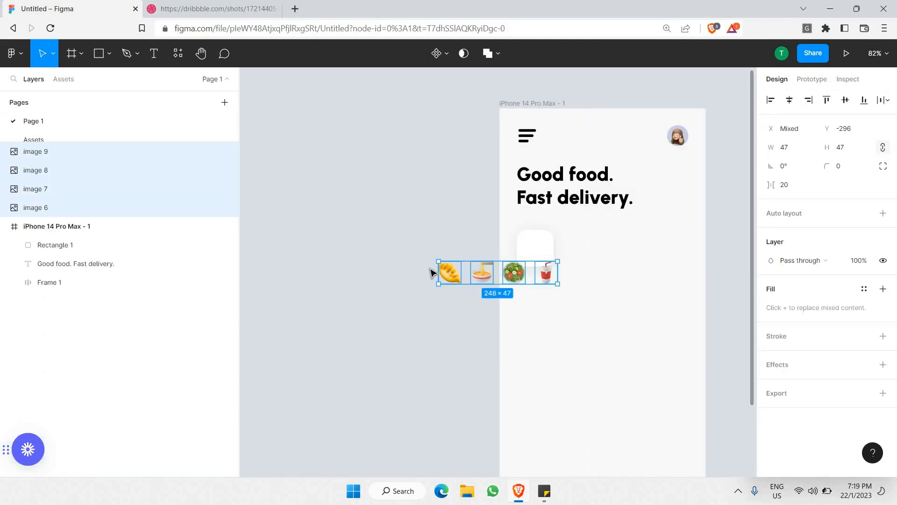
pyautogui.moveTo(435, 271); pyautogui.dragTo(308, 332)
pyautogui.press('Escape')
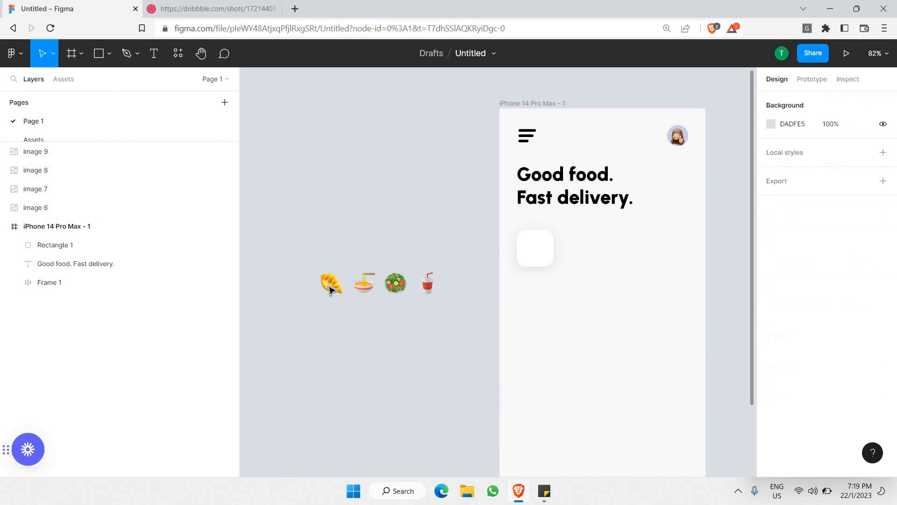
# Step: Move the dumpling image into the phone frame and centre it on the white rounded tile
pyautogui.click(330, 290)
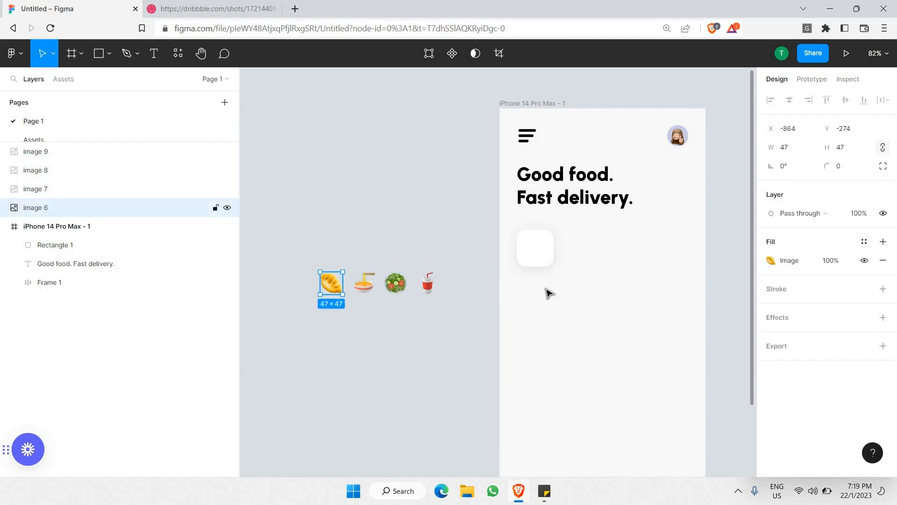
pyautogui.press('Delete')
pyautogui.click(540, 246)
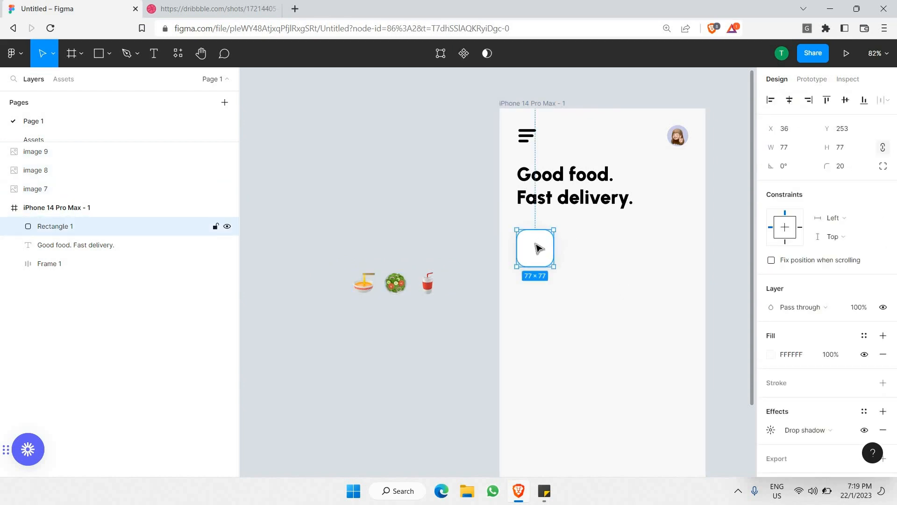
pyautogui.hotkey('ctrl', 'v')
pyautogui.moveTo(601, 285); pyautogui.dragTo(534, 250)
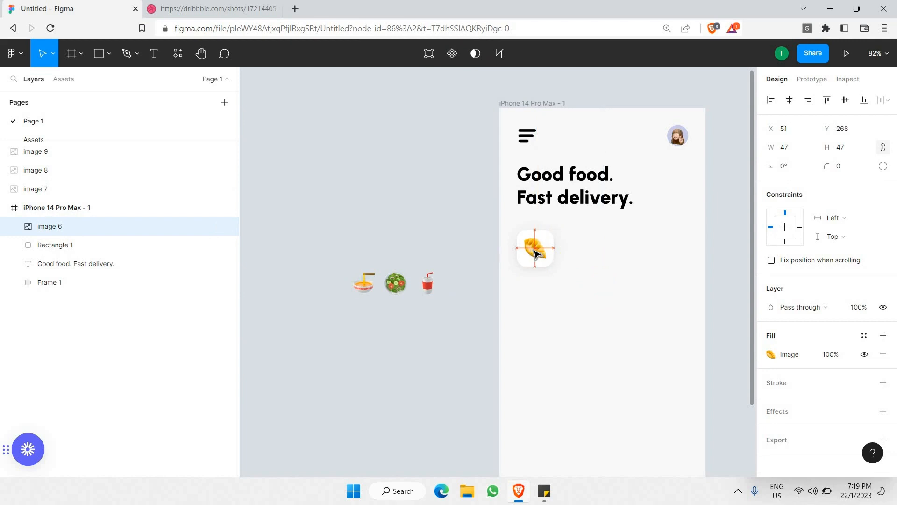
# Step: Check the category label in the Dribbble reference and add a 68 × 25 text box reading "Main" below the dumpling tile
pyautogui.hotkey('ctrl', 'Tab')
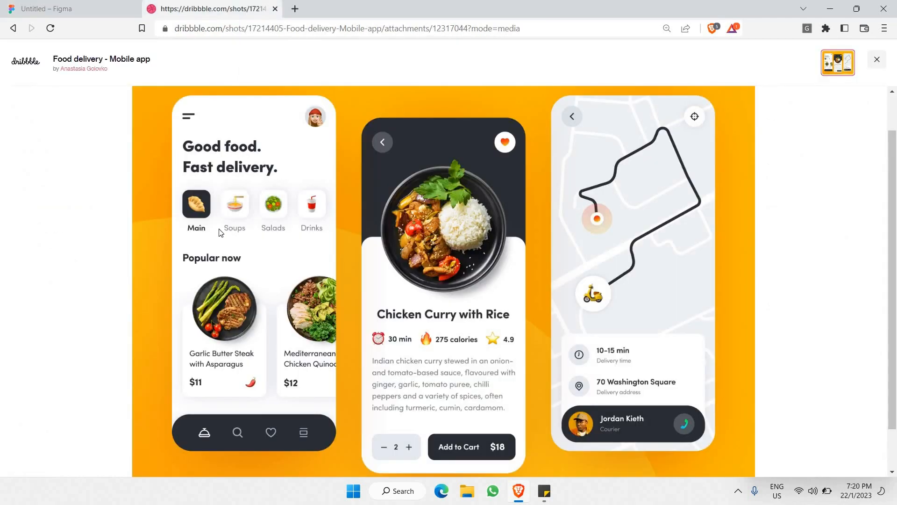
pyautogui.hotkey('ctrl', 'Tab')
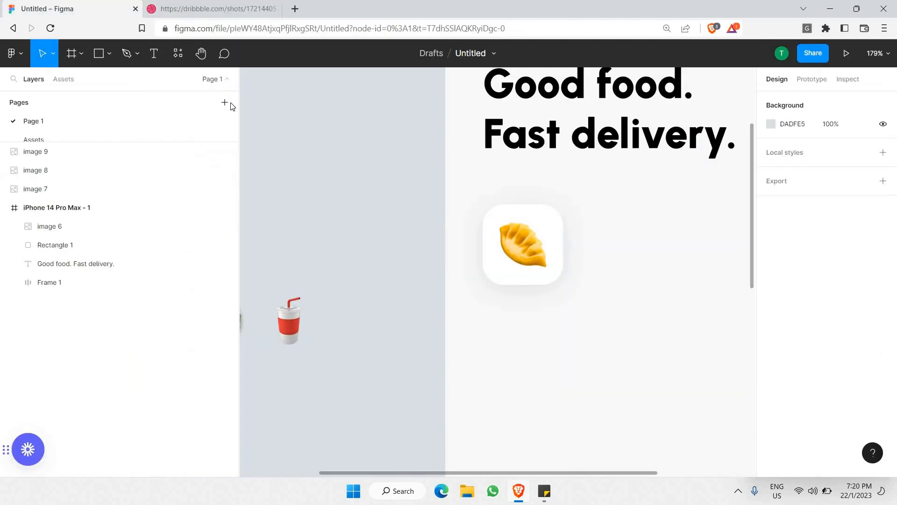
pyautogui.click(154, 52)
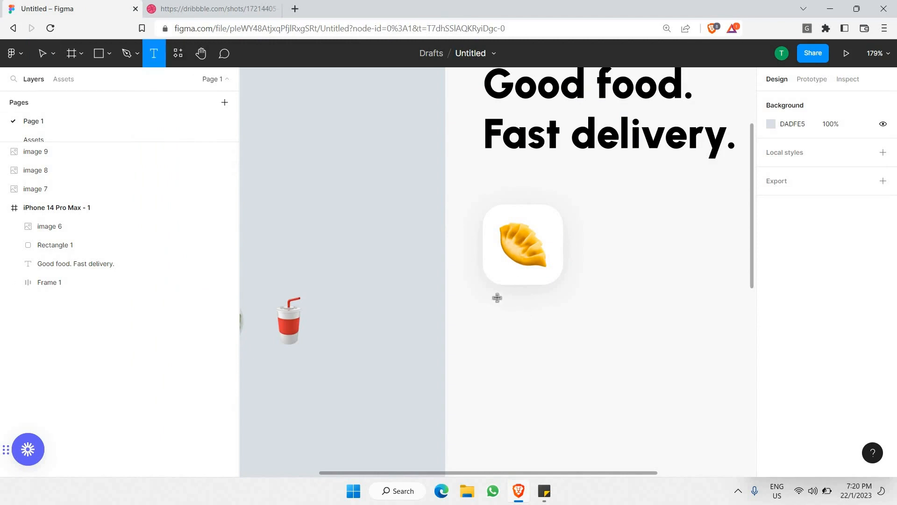
pyautogui.moveTo(492, 295); pyautogui.dragTo(563, 322)
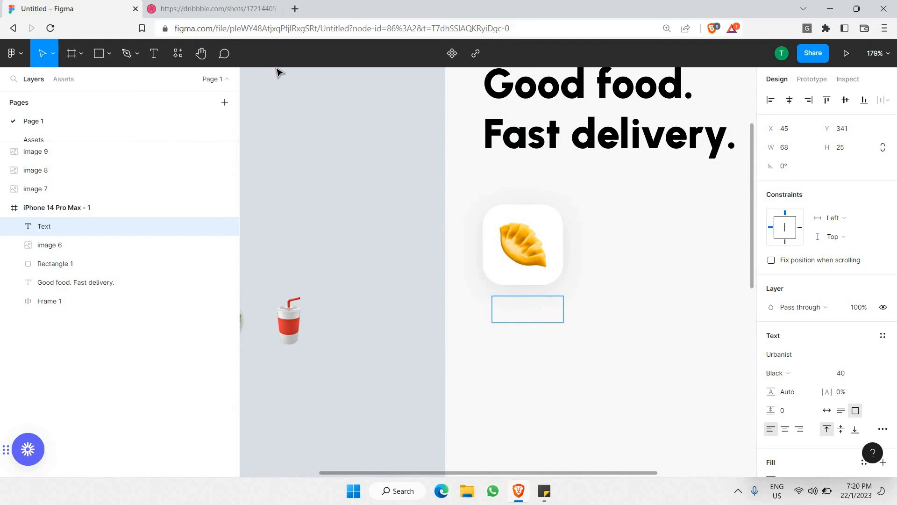
pyautogui.click(213, 9)
pyautogui.click(99, 12)
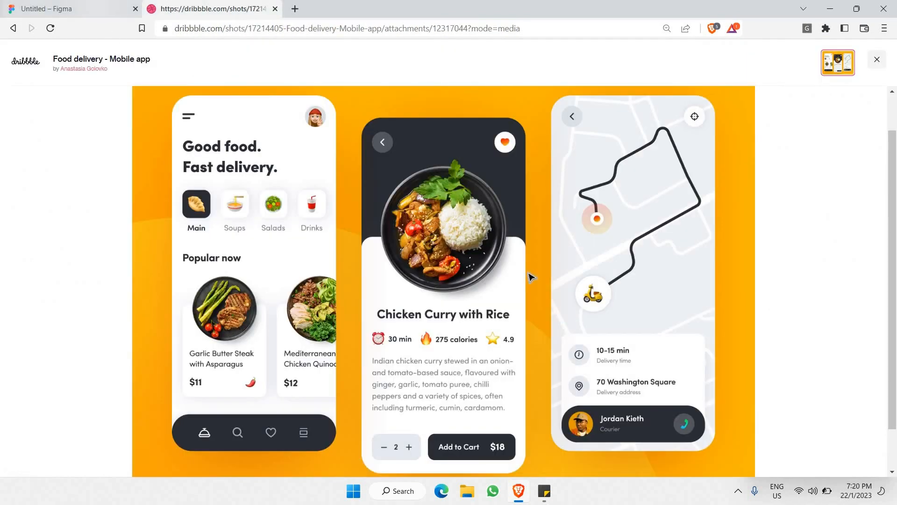
pyautogui.write('Ma')
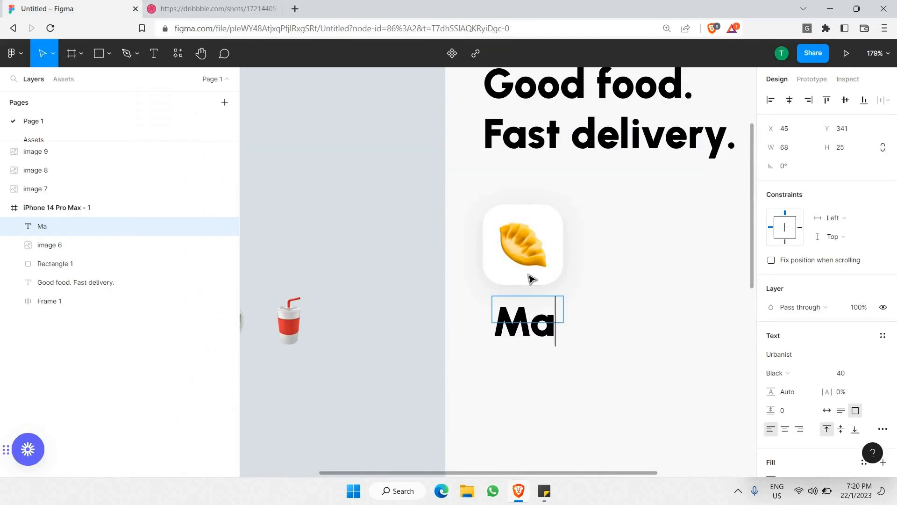
pyautogui.write('in')
# Step: Set the "Main" label's font size to 12 and centre its text horizontally
pyautogui.hotkey('ctrl', 'a')
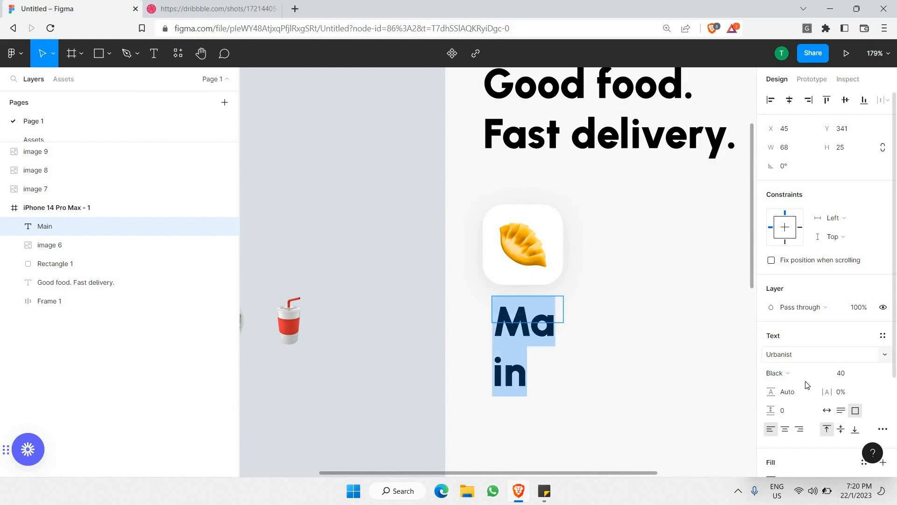
pyautogui.click(863, 373)
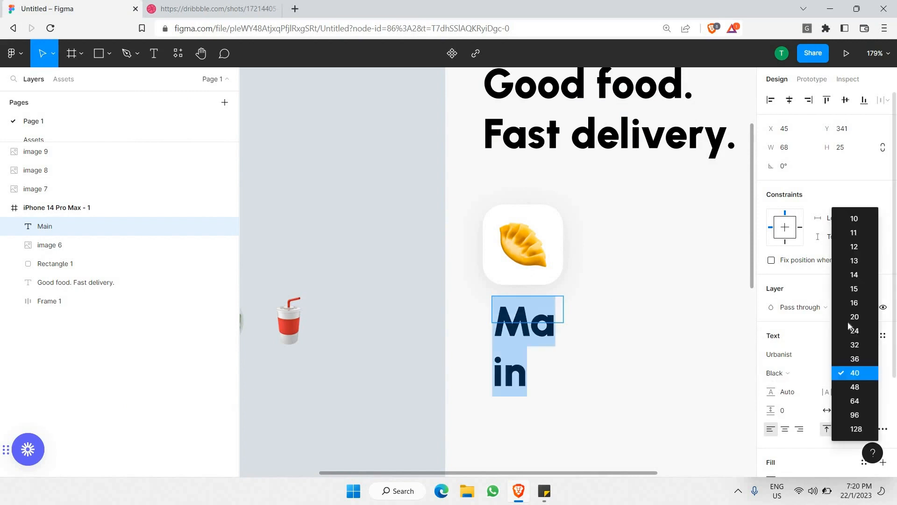
pyautogui.click(866, 247)
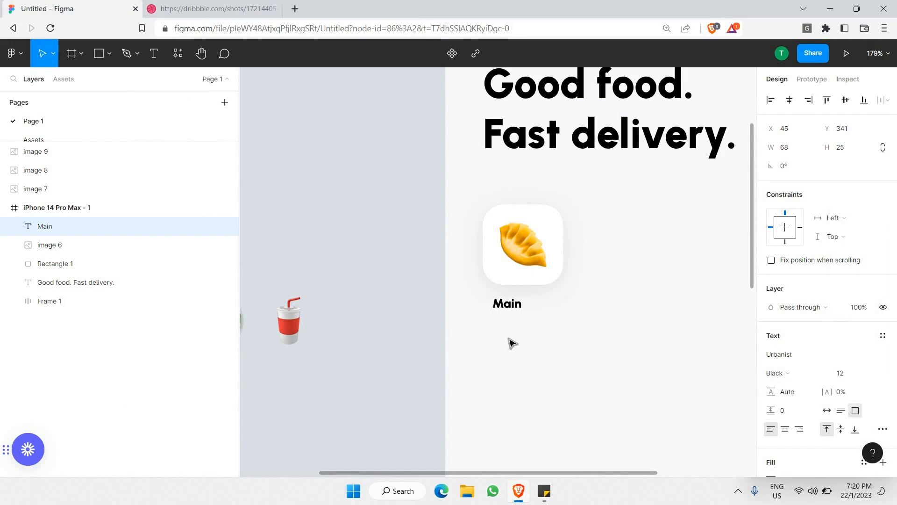
pyautogui.click(786, 430)
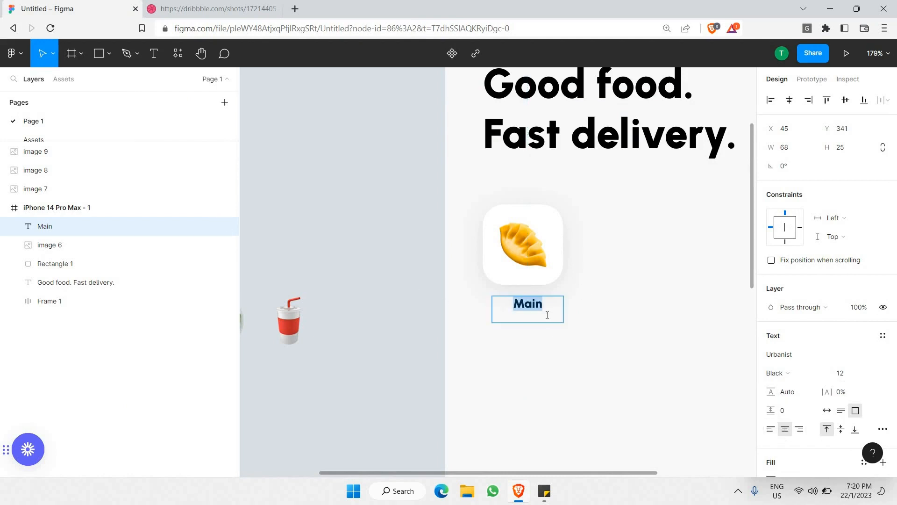
# Step: Narrow the "Main" label's text box to 64 wide and nudge it to X 42 so it is centred beneath the dumpling tile
pyautogui.moveTo(566, 312); pyautogui.dragTo(560, 310)
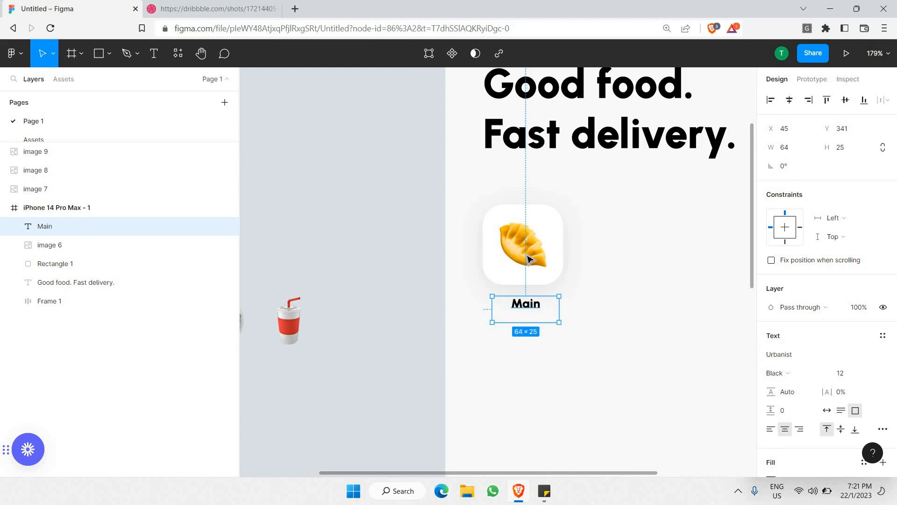
pyautogui.press('Left')
pyautogui.press('Left')
pyautogui.press('Left')
# Step: Group the dumpling image with its white rounded rectangle, and group the result with the "Main" label
pyautogui.click(525, 246)
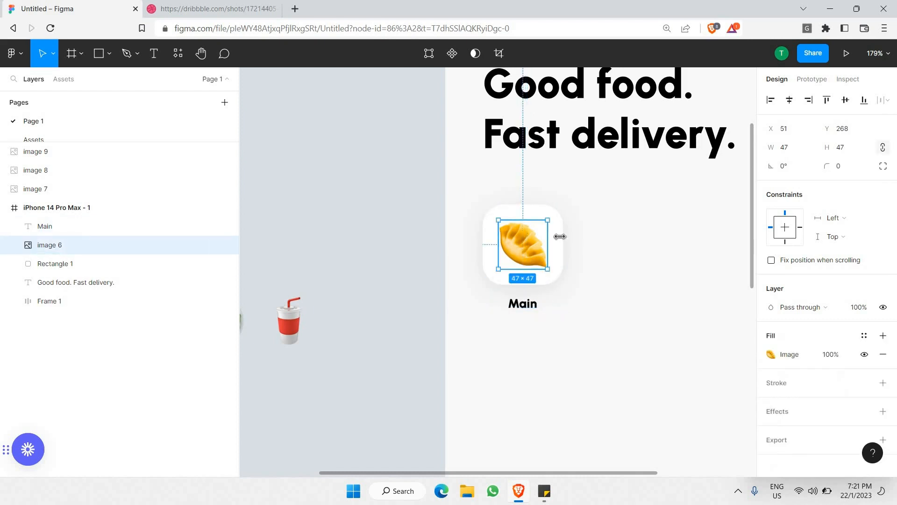
pyautogui.keyDown('shift'); pyautogui.click(555, 237); pyautogui.keyUp('shift')
pyautogui.rightClick(542, 234)
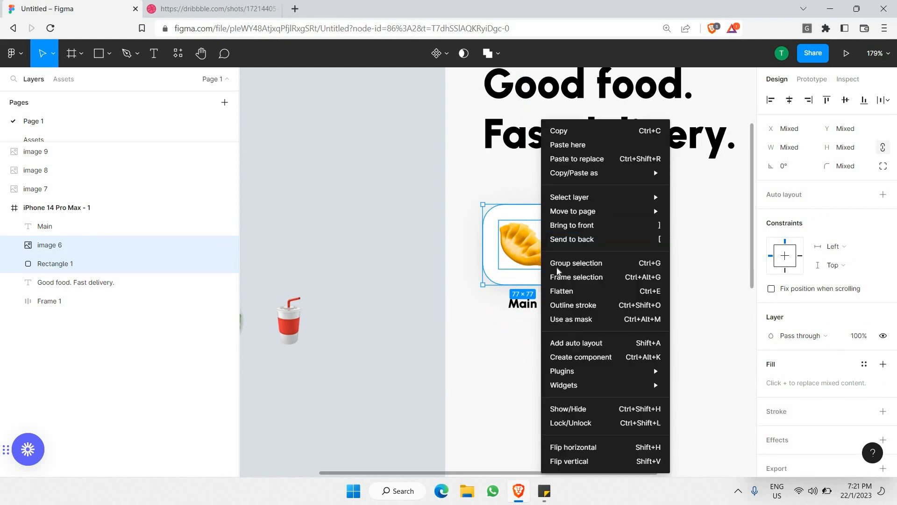
pyautogui.click(550, 257)
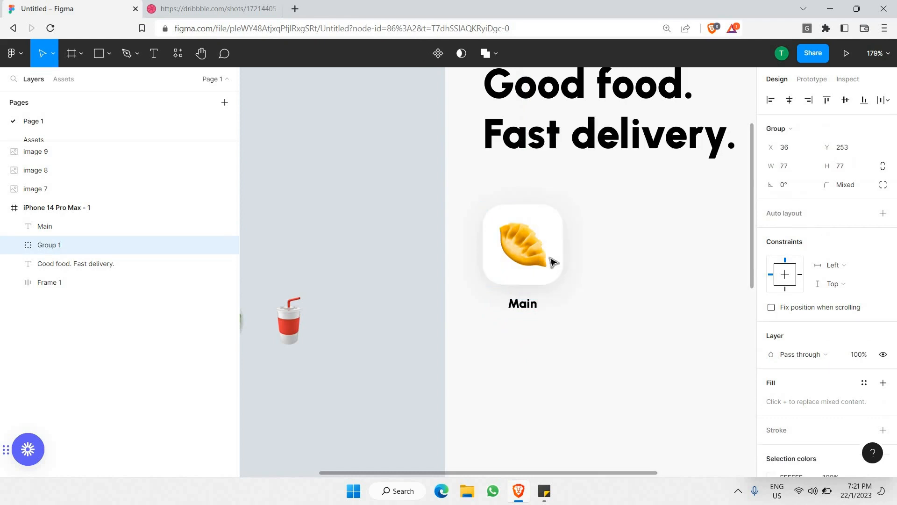
pyautogui.click(537, 302)
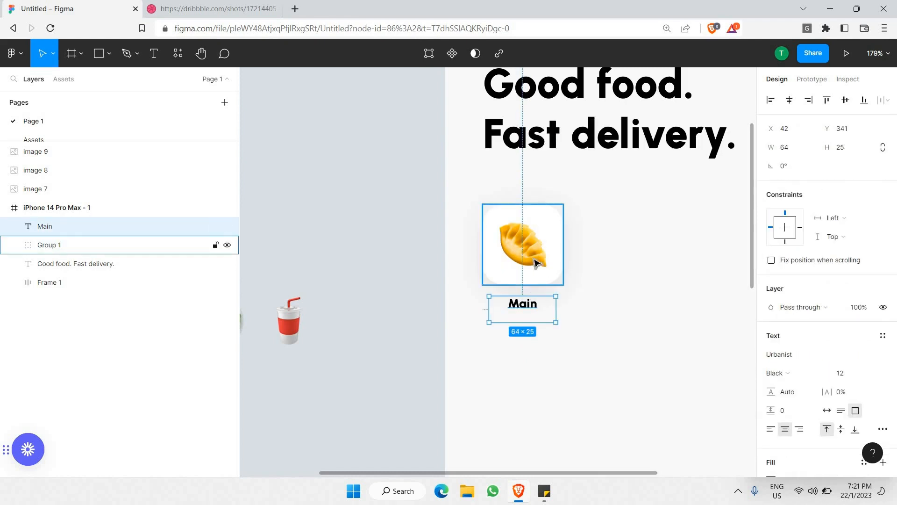
pyautogui.keyDown('shift'); pyautogui.click(538, 248); pyautogui.keyUp('shift')
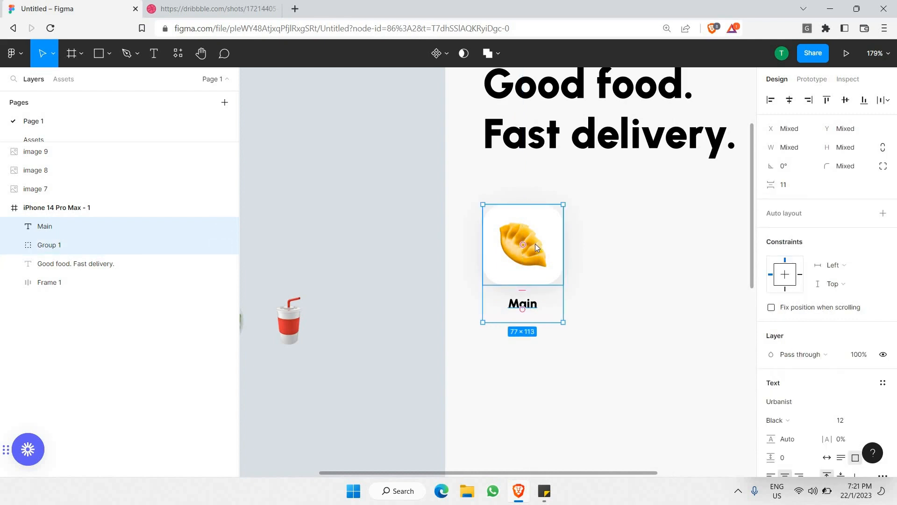
pyautogui.rightClick(536, 246)
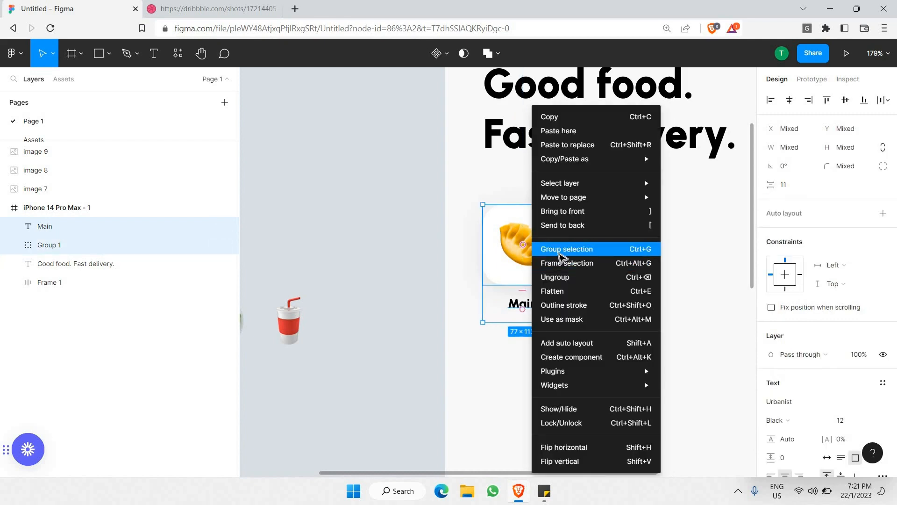
pyautogui.click(559, 256)
# Step: Set the "Main" label's font weight to Bold and its size to 15
pyautogui.doubleClick(527, 304)
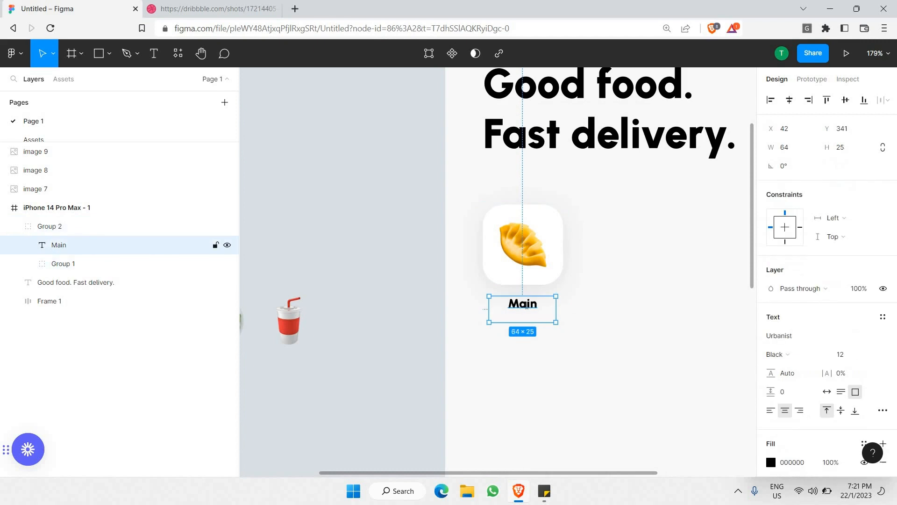
pyautogui.press('Return')
pyautogui.click(808, 362)
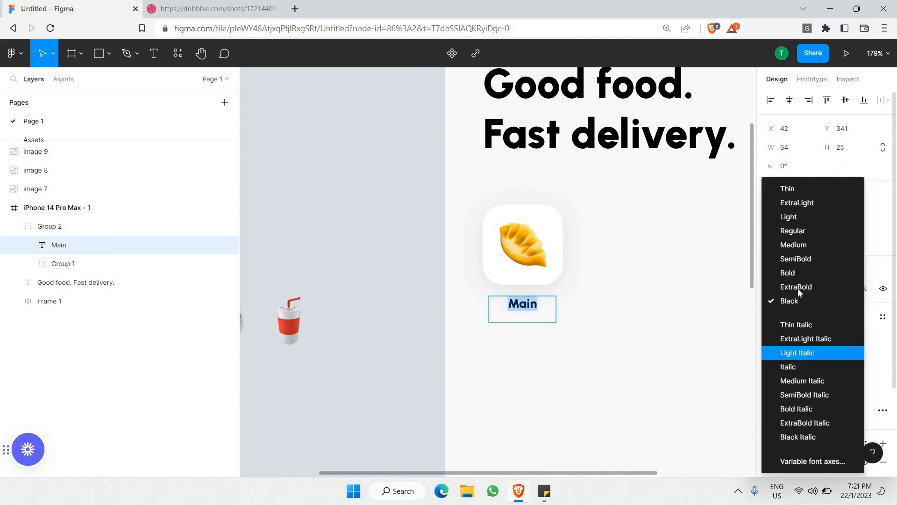
pyautogui.click(800, 275)
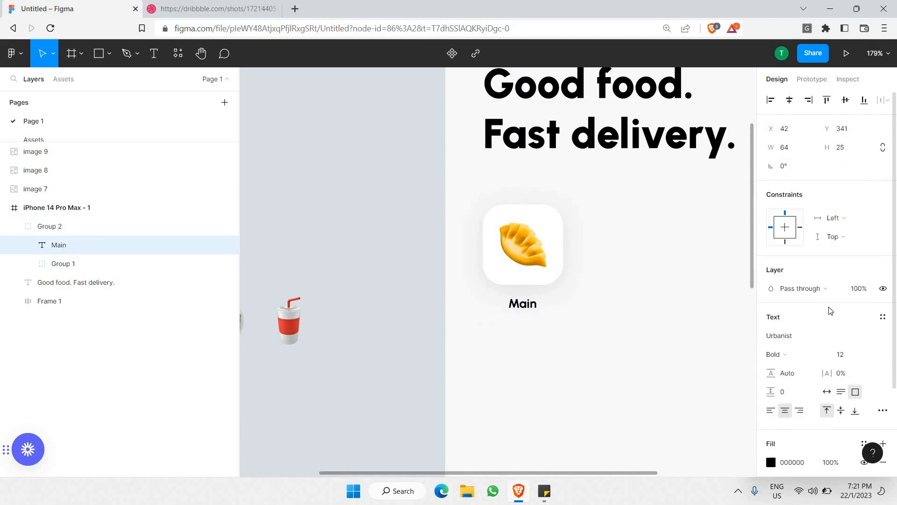
pyautogui.click(872, 357)
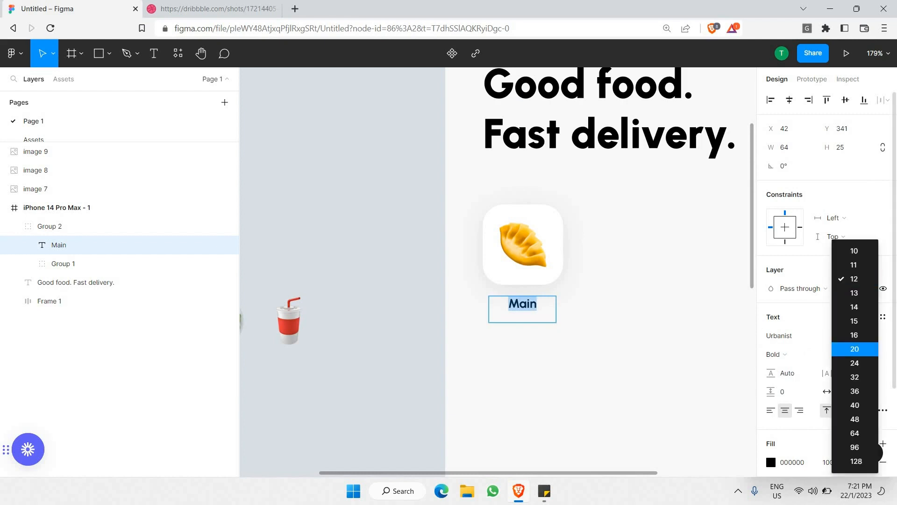
pyautogui.click(856, 321)
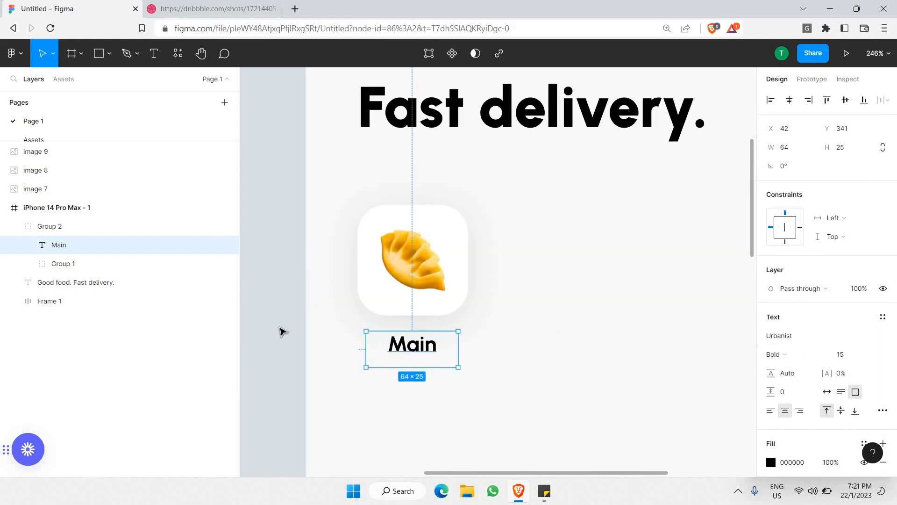
pyautogui.click(280, 331)
# Step: Duplicate the dumpling category group beside the original with a gap of 25, and add auto layout to both groups
pyautogui.scroll(-3, 279, 331)
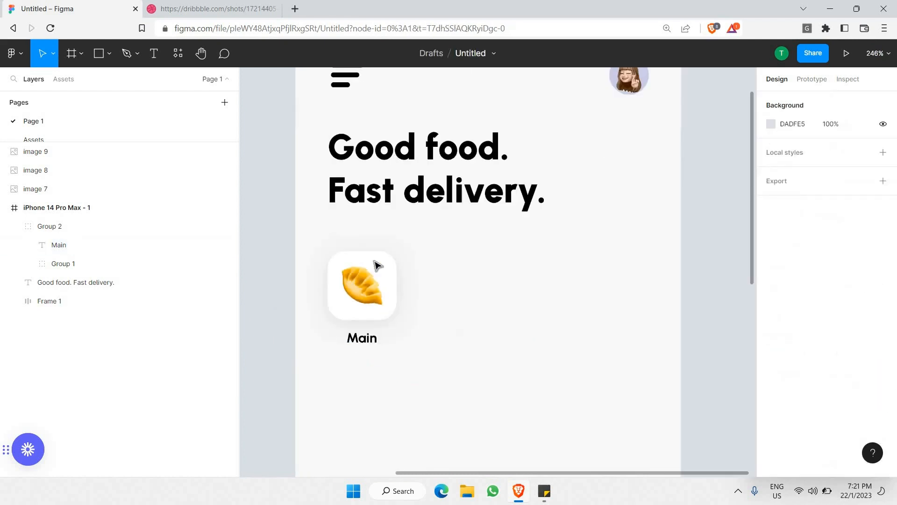
pyautogui.click(363, 282)
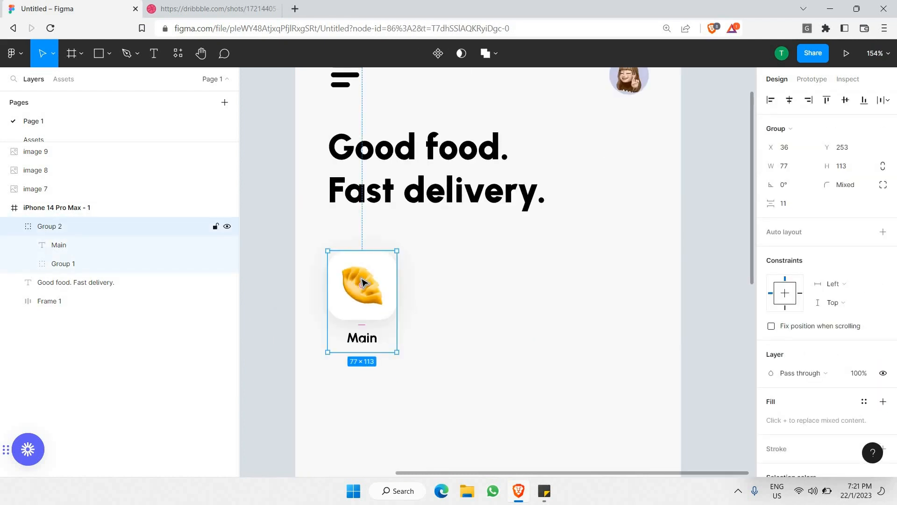
pyautogui.moveTo(362, 285); pyautogui.dragTo(441, 310)
pyautogui.keyDown('shift'); pyautogui.click(317, 315); pyautogui.keyUp('shift')
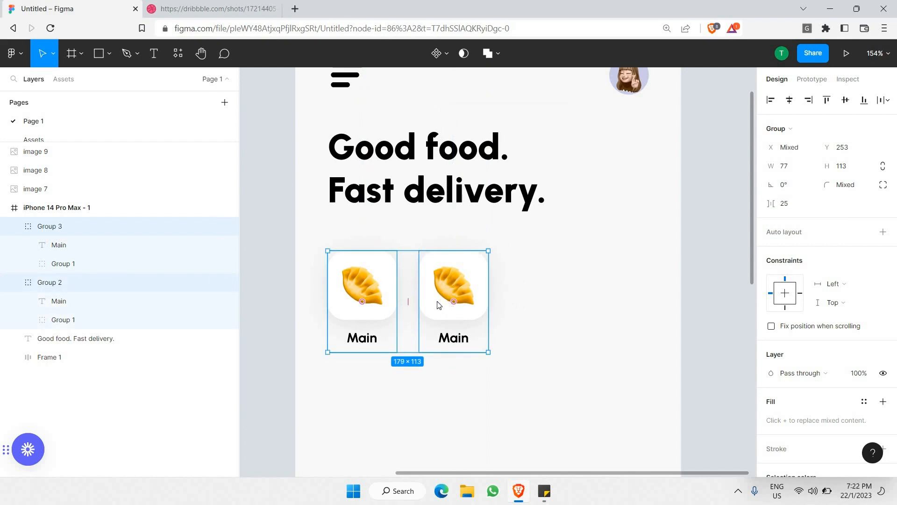
pyautogui.rightClick(439, 304)
pyautogui.click(476, 342)
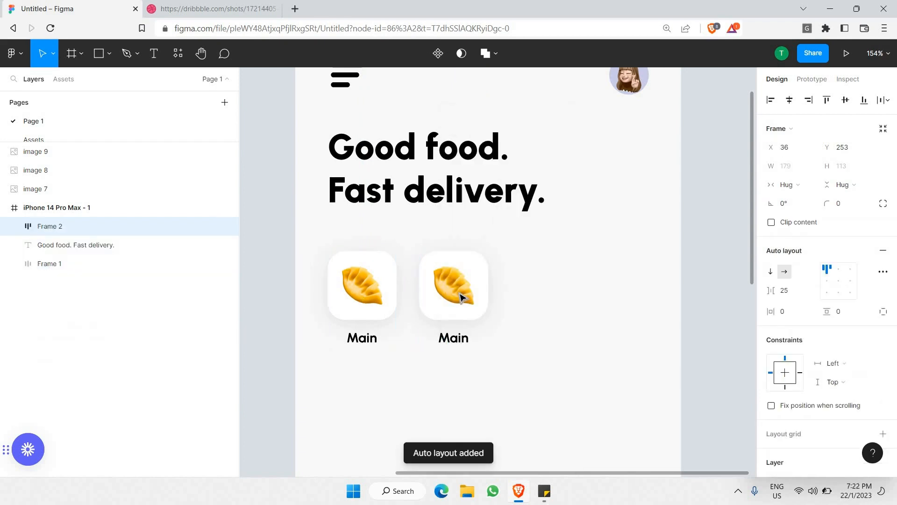
# Step: Duplicate the second category group twice inside the auto layout row to make four tiles
pyautogui.click(455, 284)
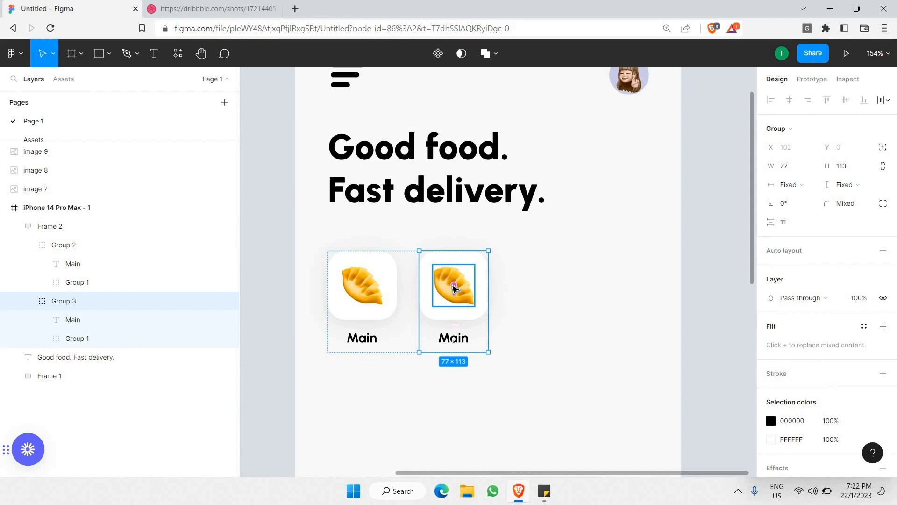
pyautogui.hotkey('ctrl', 'd')
pyautogui.hotkey('ctrl', 'd')
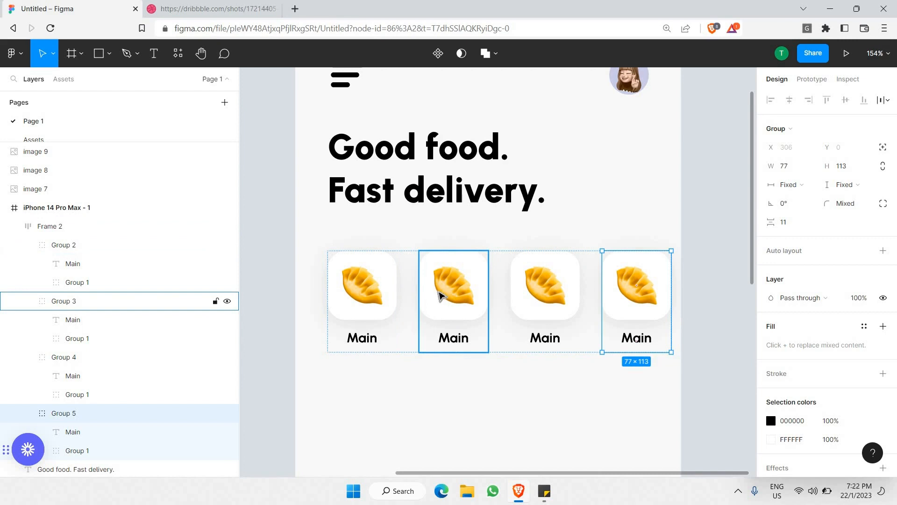
pyautogui.hscroll(-2, 424, 298)
pyautogui.scroll(-1, 390, 283)
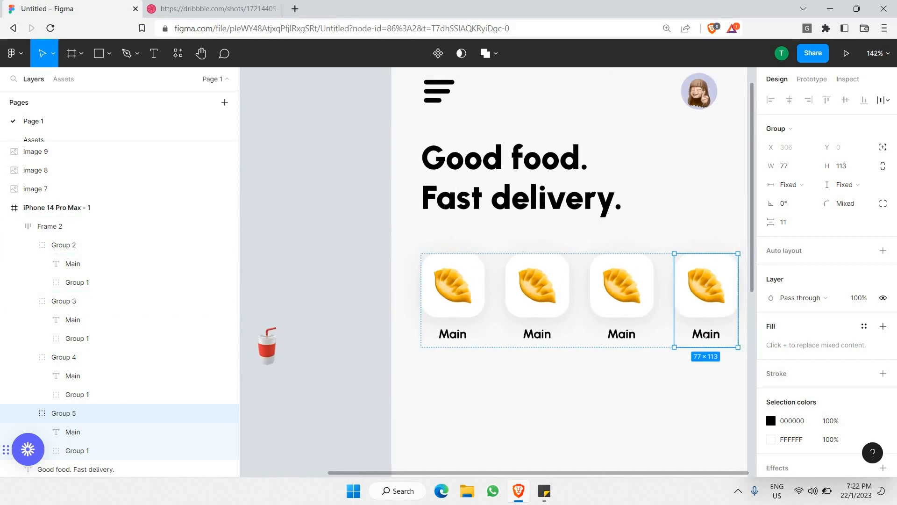
pyautogui.hscroll(1, 424, 316)
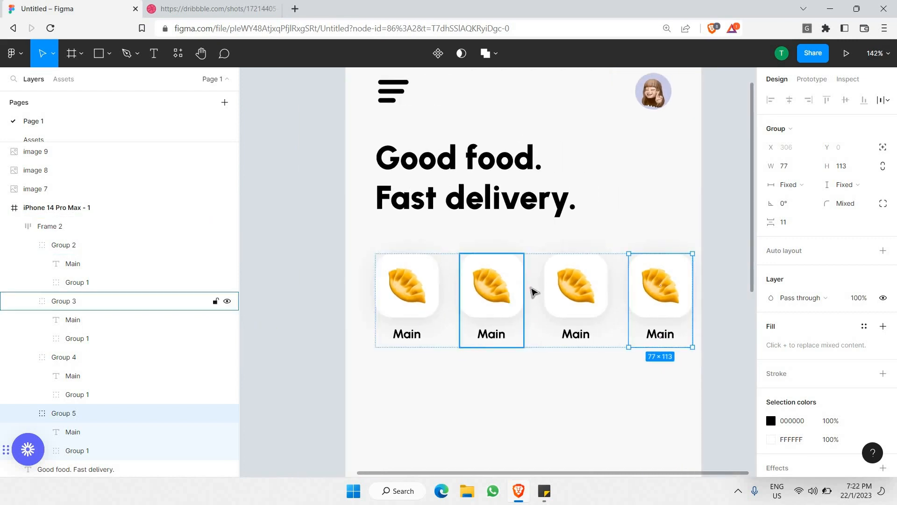
# Step: Show the phone frame's 8-column layout grid and reduce the category row's item spacing to 17 to fit the columns
pyautogui.click(697, 187)
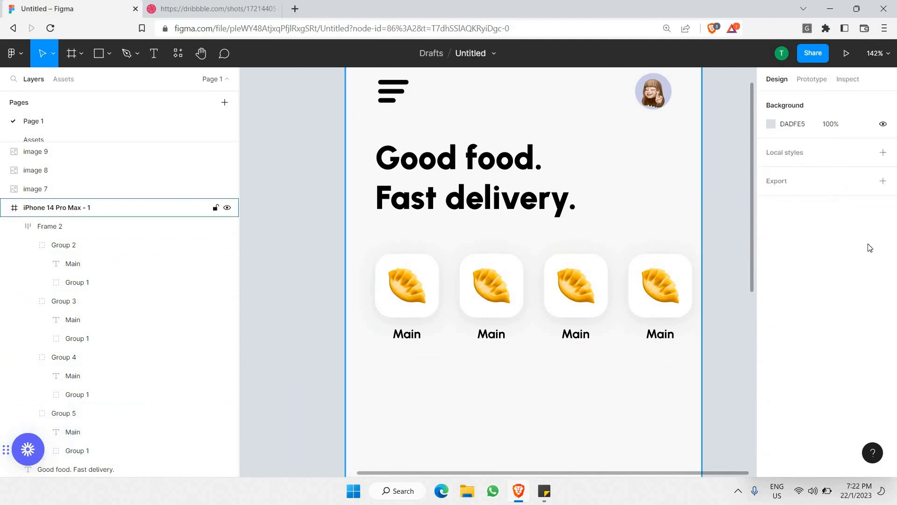
pyautogui.click(865, 279)
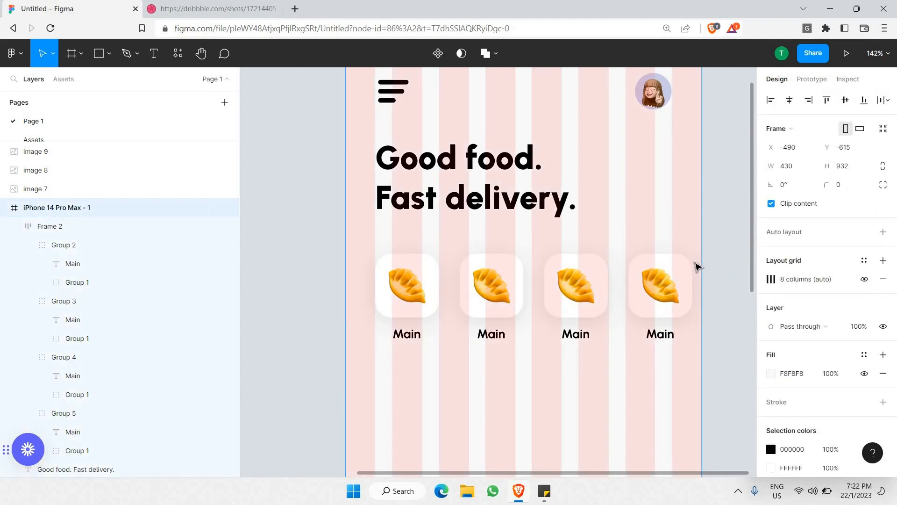
pyautogui.scroll(2, 671, 271)
pyautogui.click(671, 258)
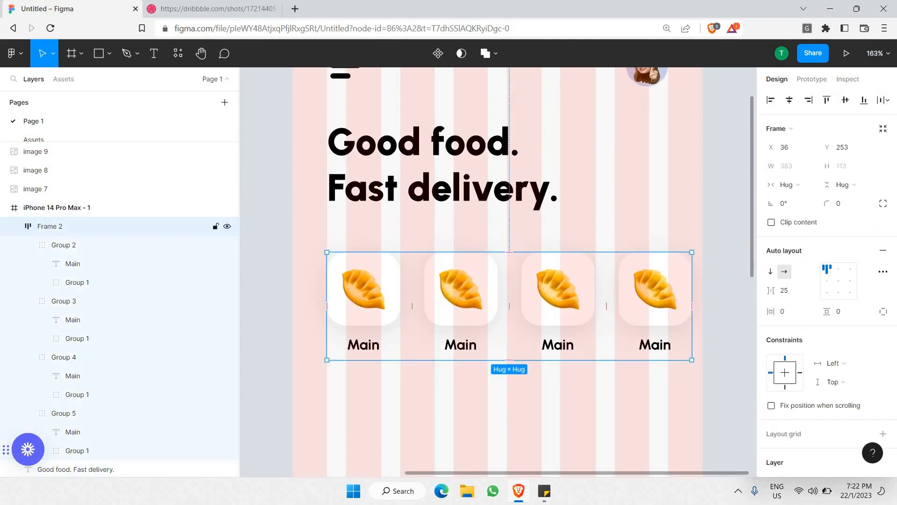
pyautogui.moveTo(603, 303); pyautogui.dragTo(588, 323)
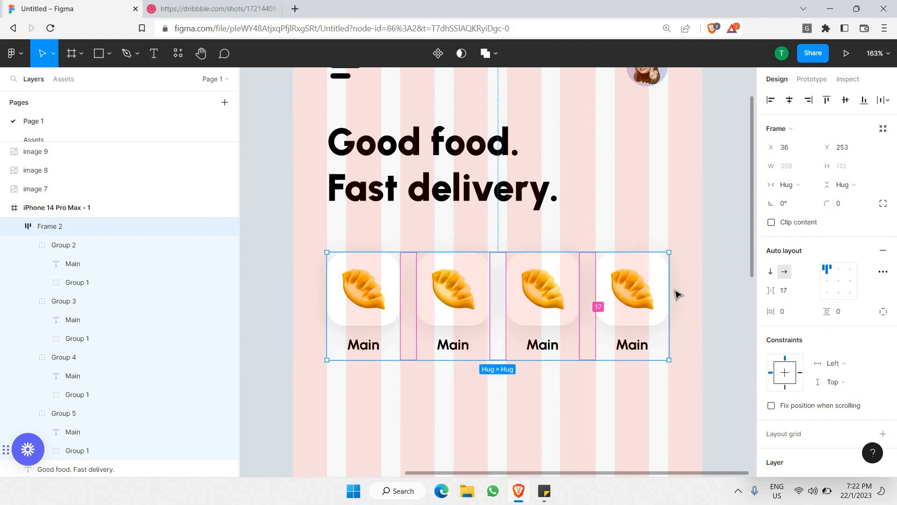
pyautogui.scroll(4, 673, 261)
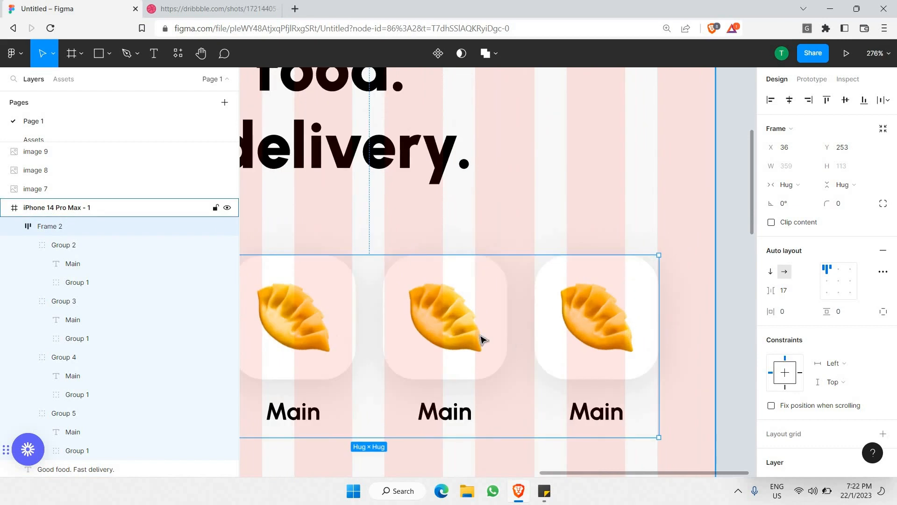
pyautogui.moveTo(369, 348); pyautogui.dragTo(374, 351)
# Step: Hide the phone frame's layout grid
pyautogui.scroll(-5, 473, 309)
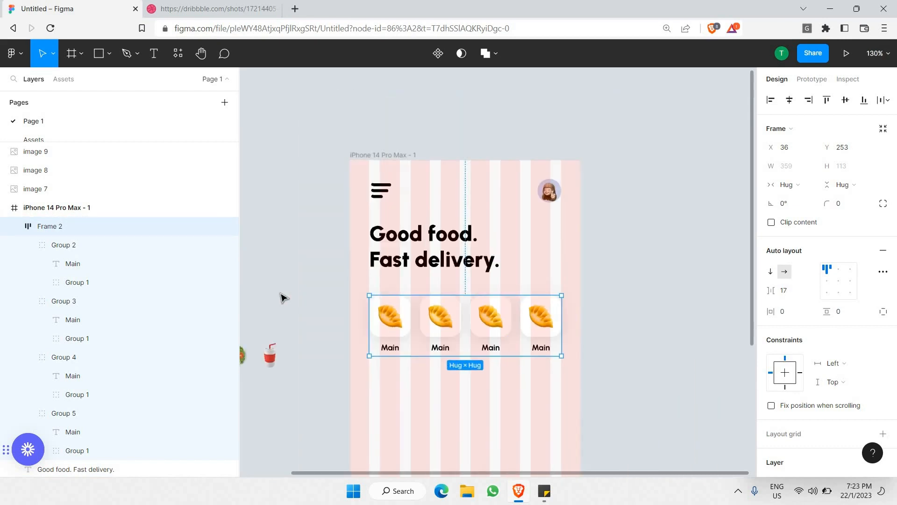
pyautogui.click(530, 253)
pyautogui.click(530, 253)
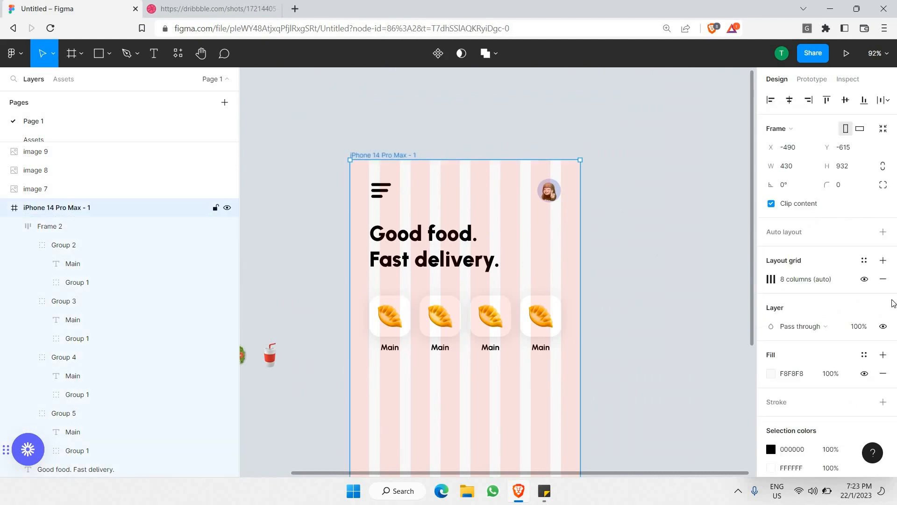
pyautogui.click(865, 279)
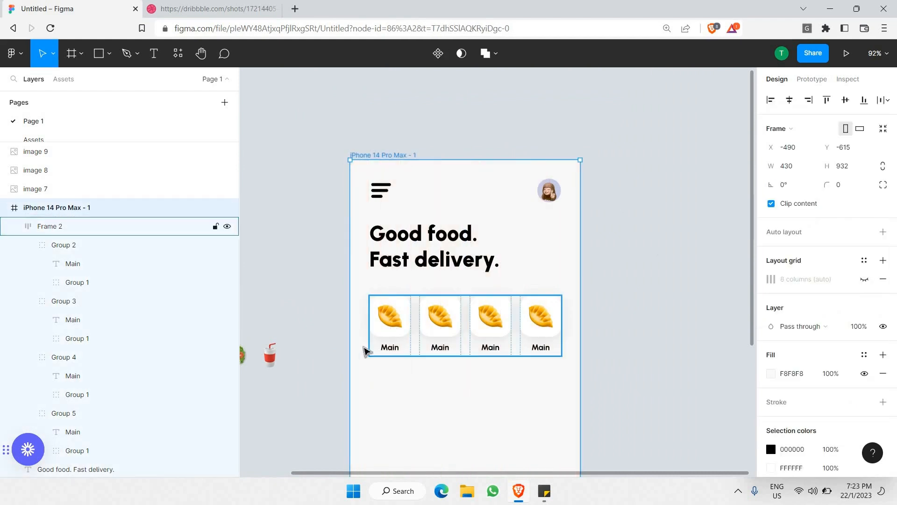
# Step: Cut the soup image from outside the frame and use it to replace the dumpling image in the second tile
pyautogui.hscroll(-3, 327, 355)
pyautogui.keyDown('shift'); pyautogui.click(262, 364); pyautogui.keyUp('shift')
pyautogui.click(527, 408)
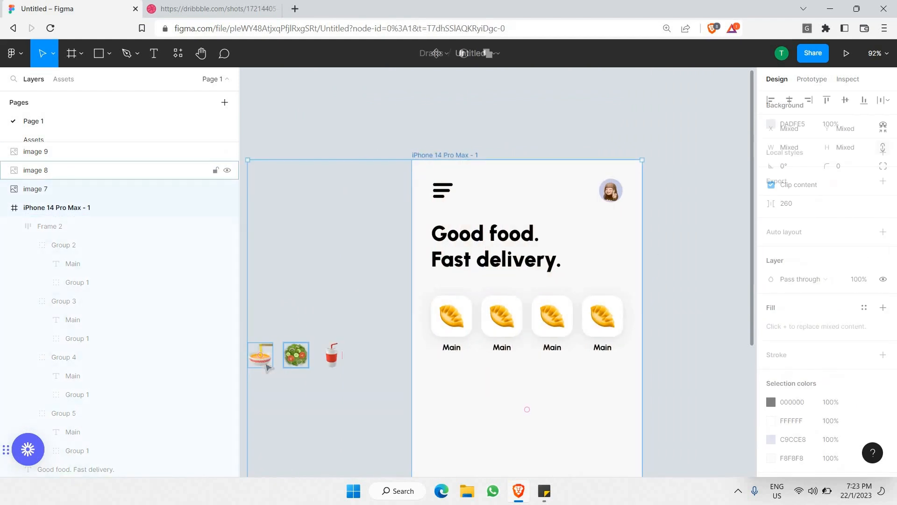
pyautogui.click(266, 350)
pyautogui.hotkey('ctrl', 'x')
pyautogui.keyDown('ctrl'); pyautogui.click(501, 317); pyautogui.keyUp('ctrl')
pyautogui.hotkey('ctrl', 'shift', 'r')
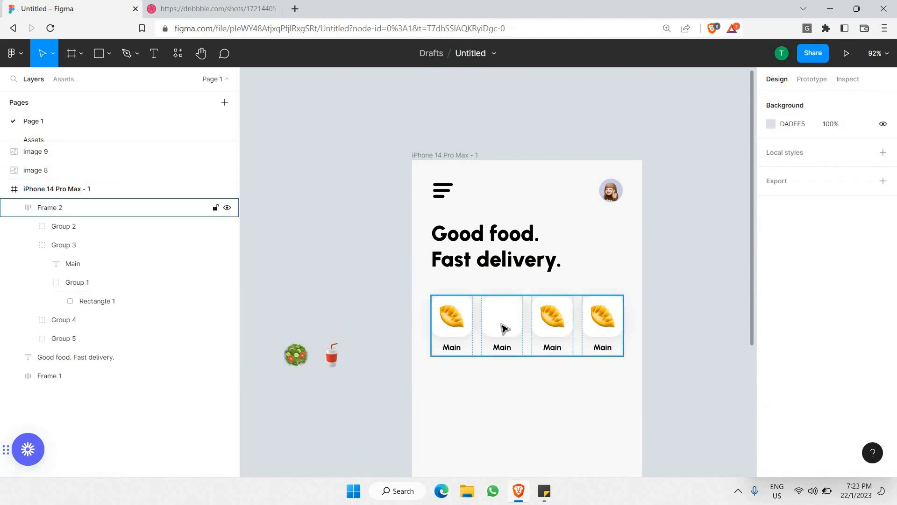
# Step: Cut the salad image and use it to replace the dumpling image in the third tile
pyautogui.click(296, 356)
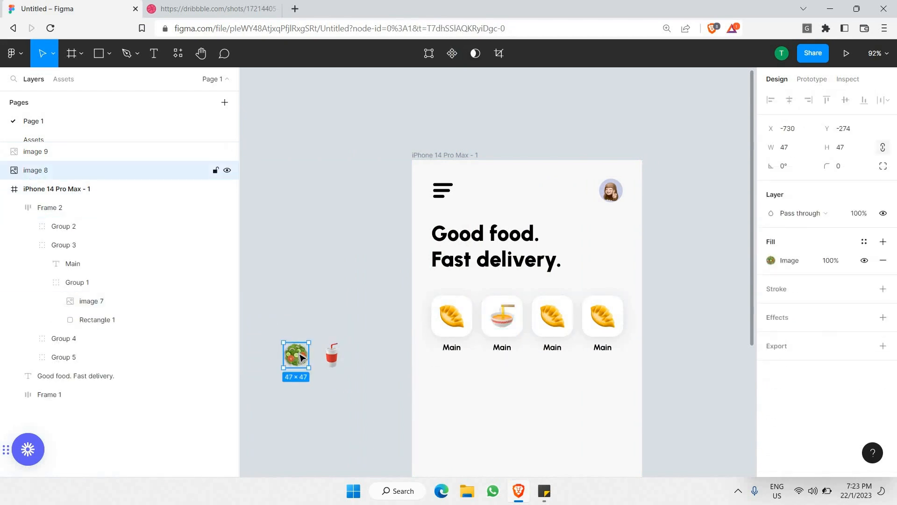
pyautogui.hotkey('ctrl', 'x')
pyautogui.keyDown('ctrl'); pyautogui.click(553, 312); pyautogui.keyUp('ctrl')
pyautogui.hotkey('ctrl', 'shift', 'r')
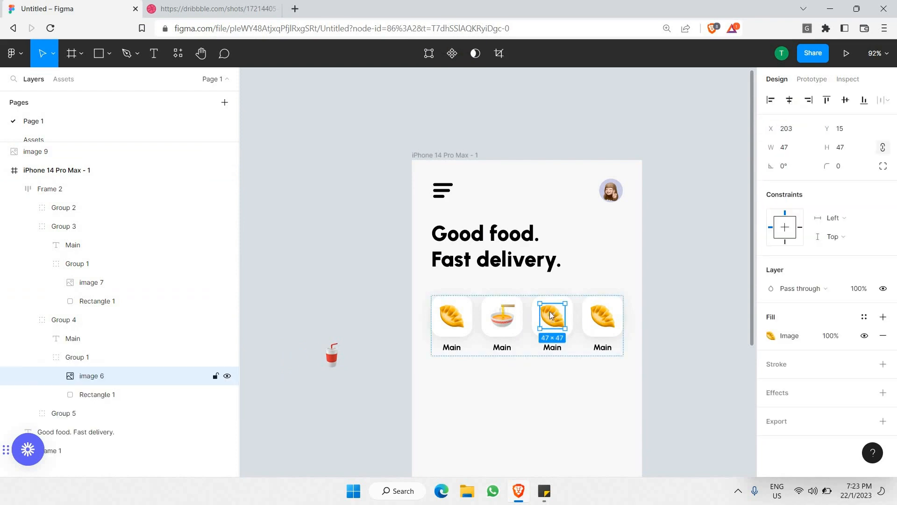
# Step: Cut the drink image and use it to replace the dumpling image in the fourth tile
pyautogui.hotkey('ctrl', 'x')
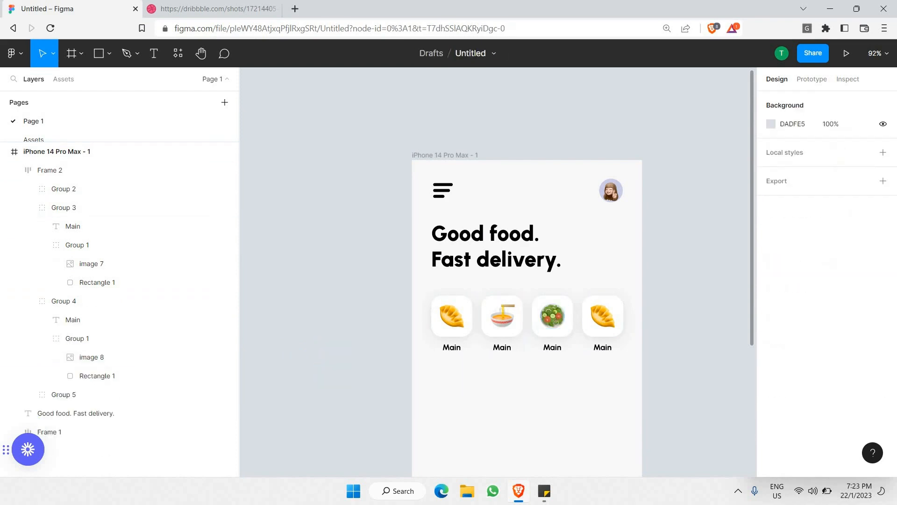
pyautogui.keyDown('ctrl'); pyautogui.click(609, 324); pyautogui.keyUp('ctrl')
pyautogui.hotkey('ctrl', 'shift', 'r')
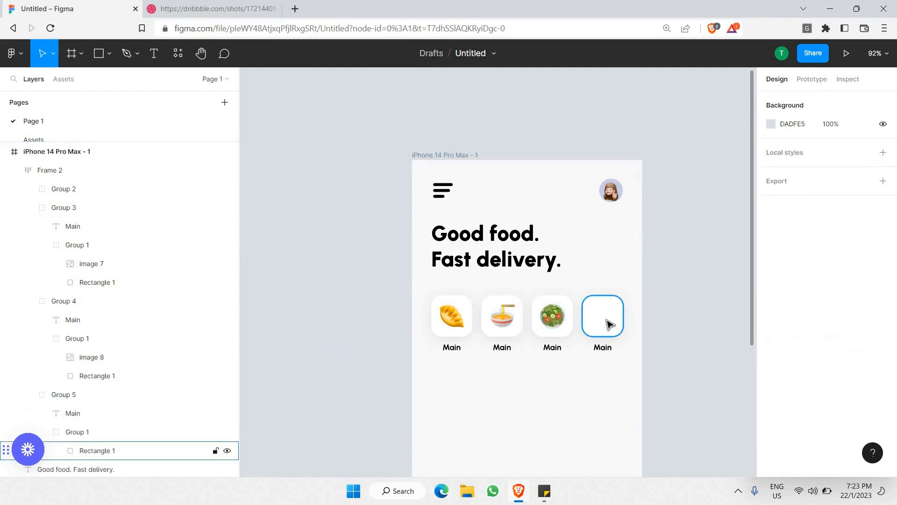
pyautogui.press('Escape')
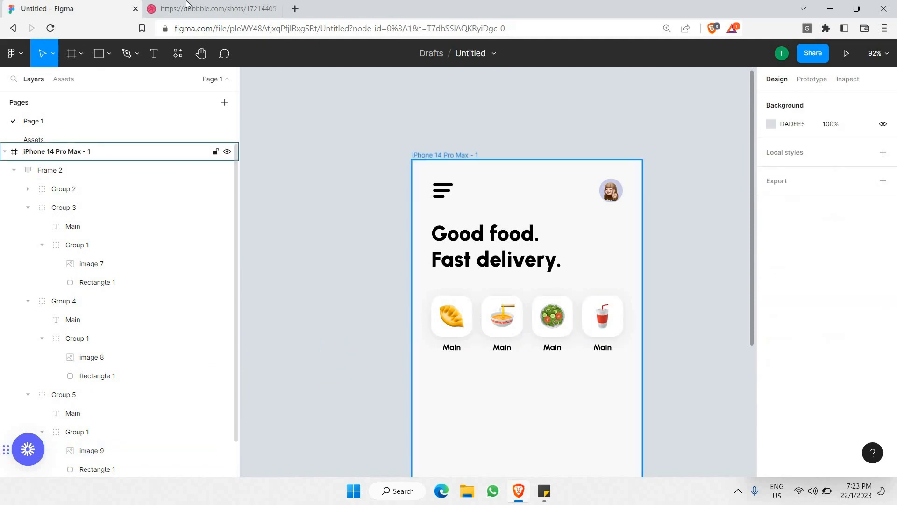
# Step: Check the category names in the Dribbble reference, then change the second tile's label to "Soups"
pyautogui.hotkey('ctrl', 'Tab')
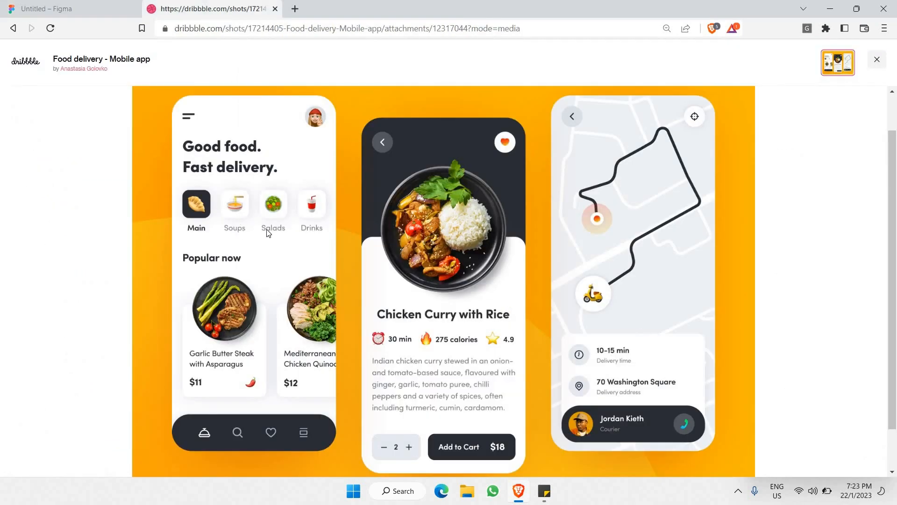
pyautogui.hotkey('ctrl', 'Tab')
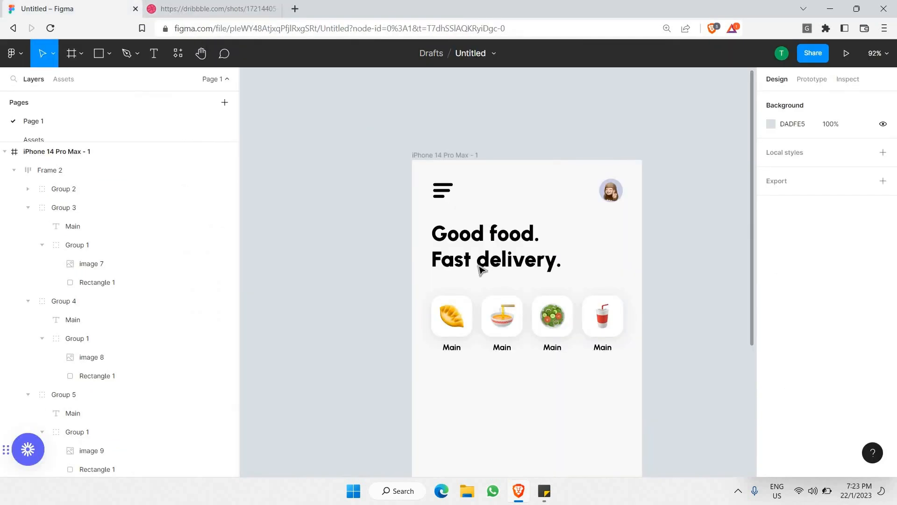
pyautogui.click(514, 340)
pyautogui.doubleClick(508, 344)
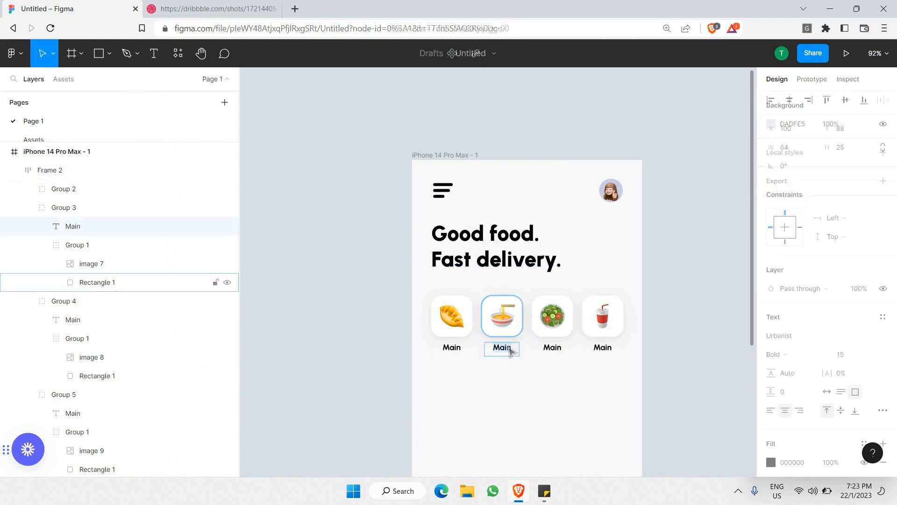
pyautogui.doubleClick(509, 344)
pyautogui.write('Soups')
# Step: Set the "Soups" label's font weight to SemiBold and its fill opacity to 50%
pyautogui.hotkey('ctrl', 'a')
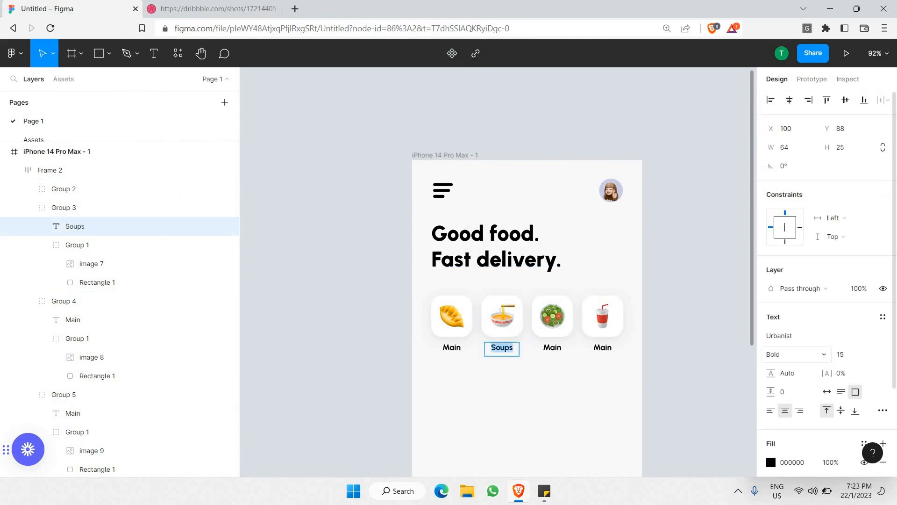
pyautogui.click(817, 356)
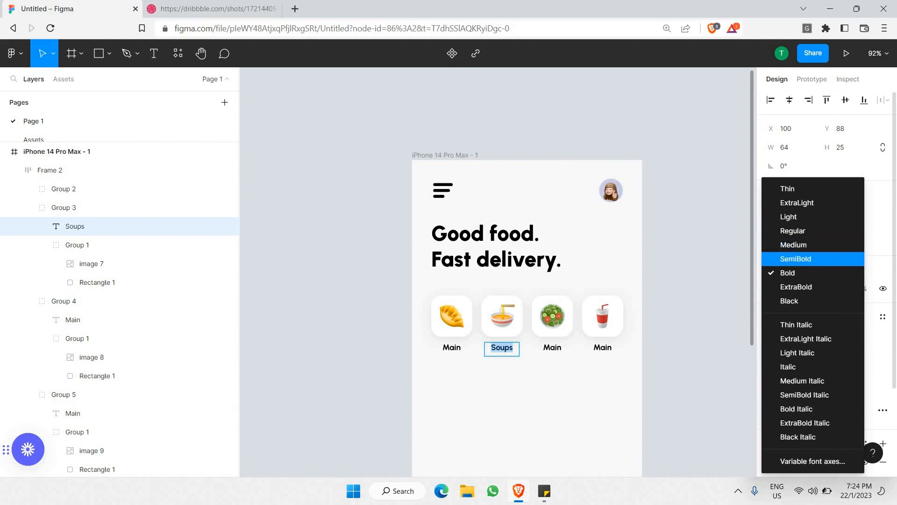
pyautogui.click(796, 259)
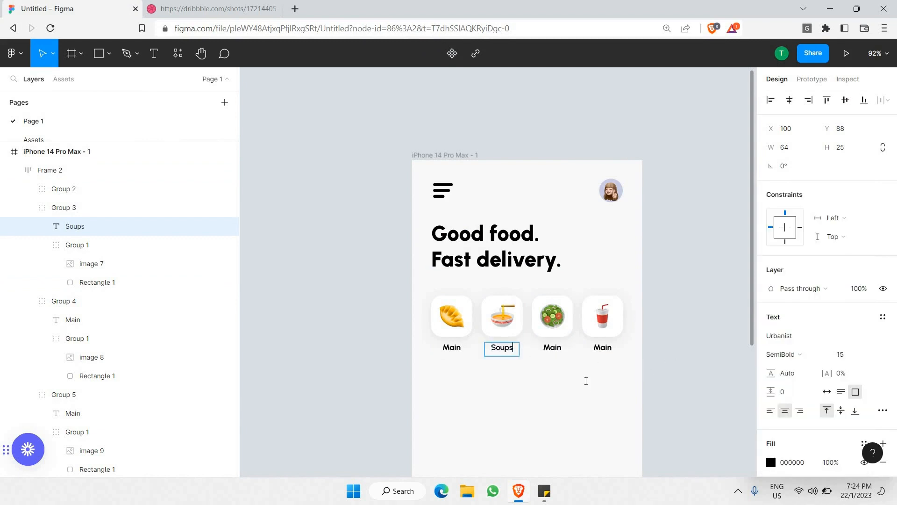
pyautogui.scroll(-1, 757, 354)
pyautogui.scroll(-1, 796, 351)
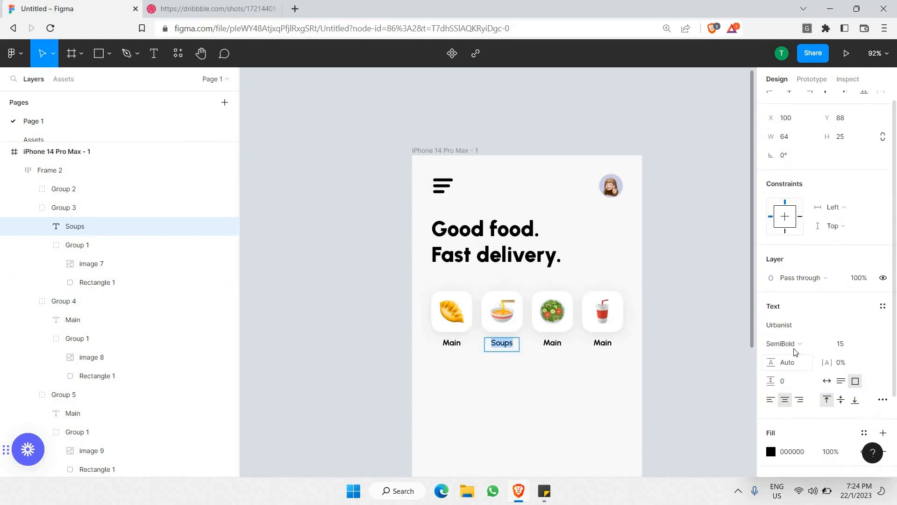
pyautogui.scroll(-3, 795, 352)
pyautogui.click(829, 349)
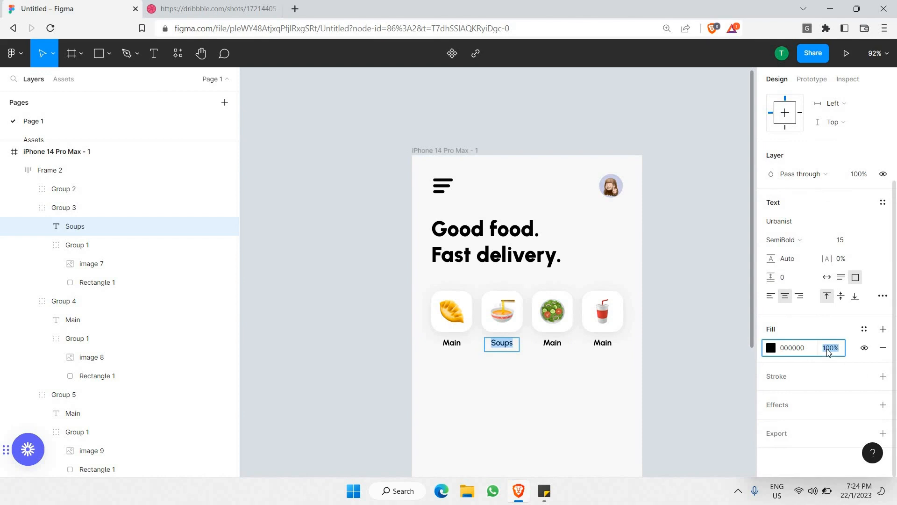
pyautogui.write('50')
pyautogui.press('Return')
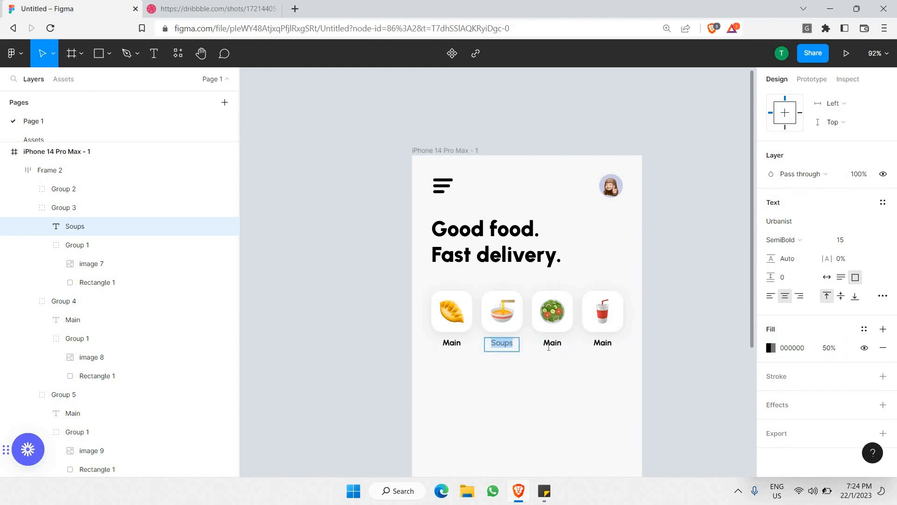
# Step: Set the fill opacity of the third and fourth tiles' labels to 50%
pyautogui.click(550, 345)
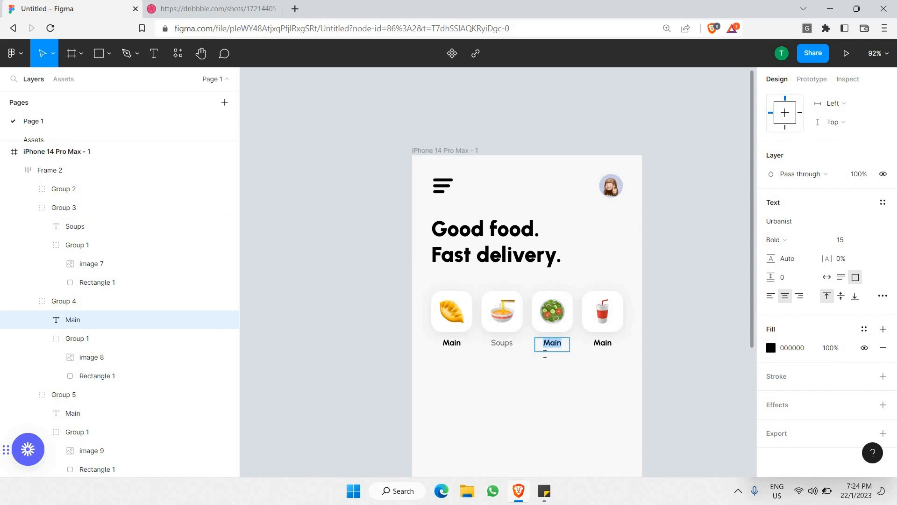
pyautogui.click(830, 349)
pyautogui.write('50')
pyautogui.press('Return')
pyautogui.doubleClick(605, 344)
pyautogui.click(831, 350)
pyautogui.write('50')
pyautogui.press('Return')
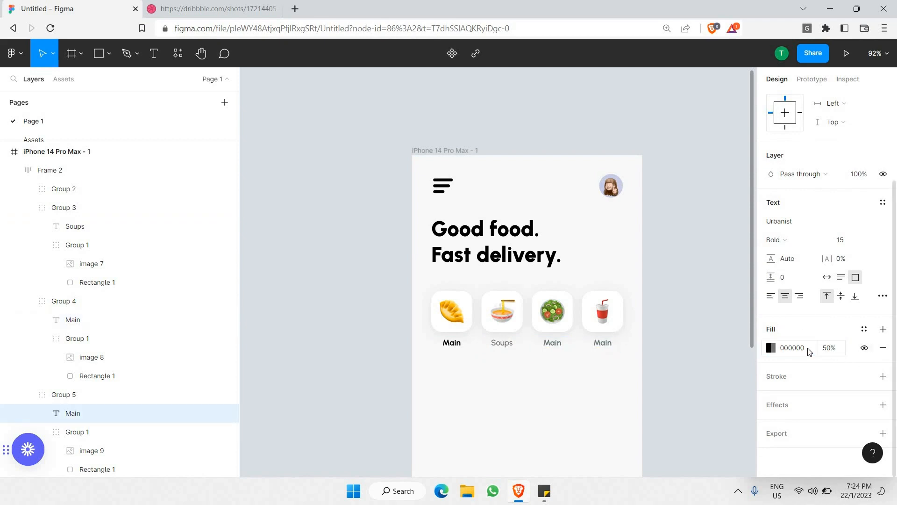
# Step: Change the third tile's label to "Salads" and the fourth tile's label to "Drinks"
pyautogui.doubleClick(551, 344)
pyautogui.write('Sala')
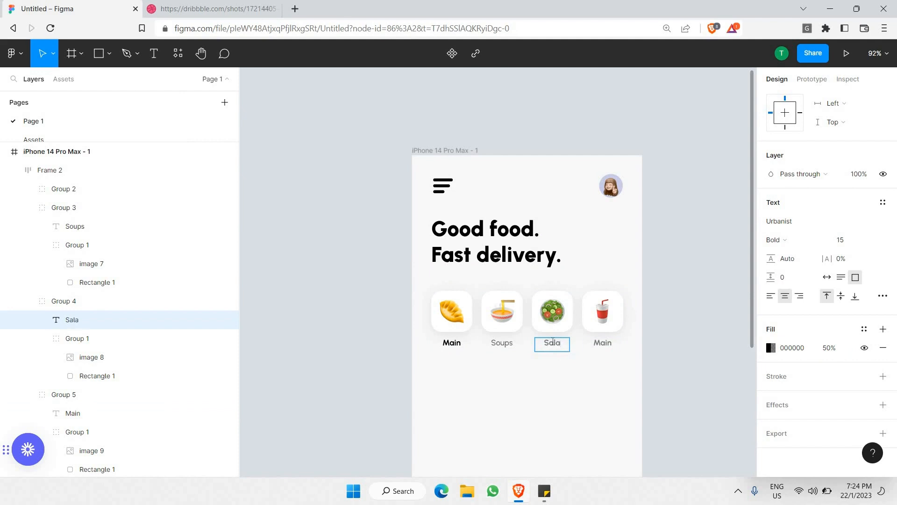
pyautogui.write('ds')
pyautogui.doubleClick(602, 342)
pyautogui.write('Drinks')
pyautogui.click(716, 324)
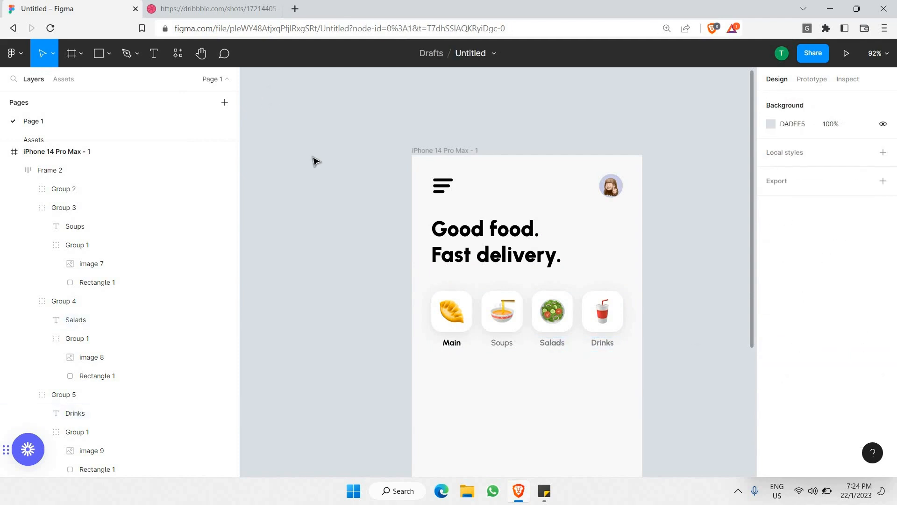
# Step: Following the Dribbble reference, duplicate the headline text below the category tiles and change the copy's text to "Popular now"
pyautogui.click(514, 310)
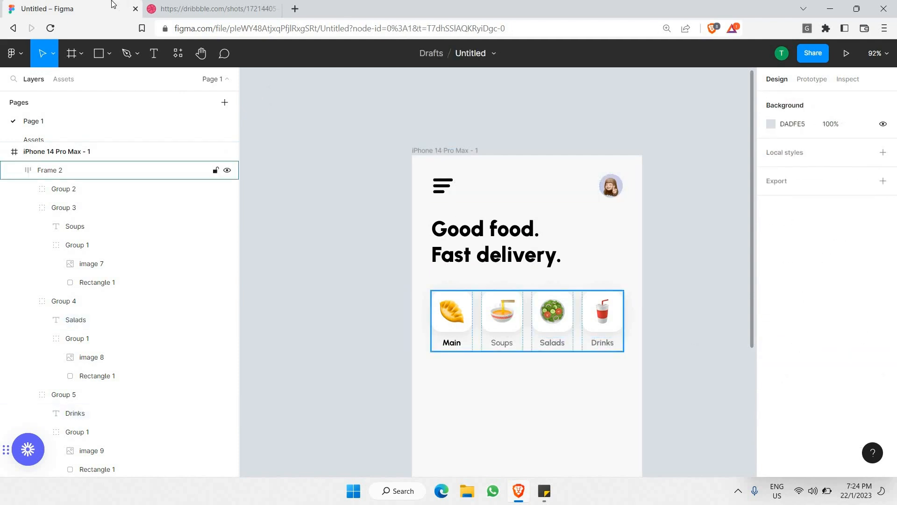
pyautogui.click(184, 7)
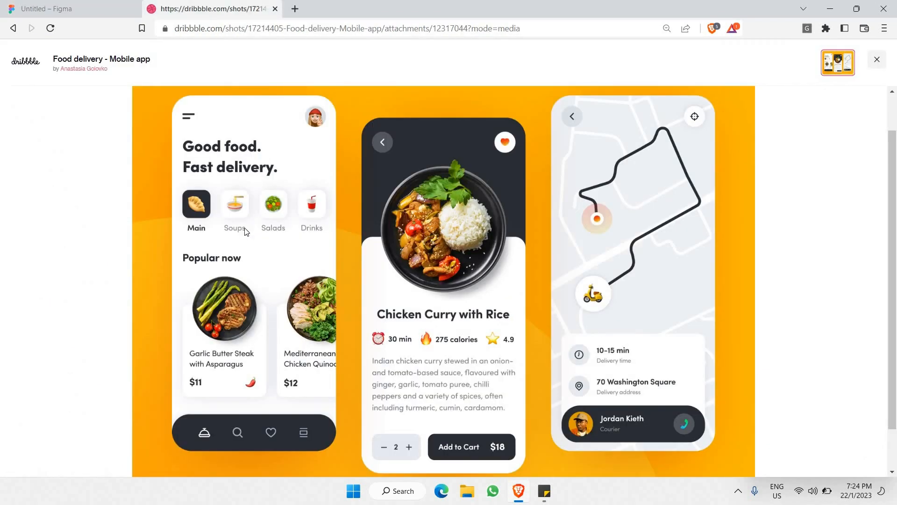
pyautogui.scroll(-1, 229, 252)
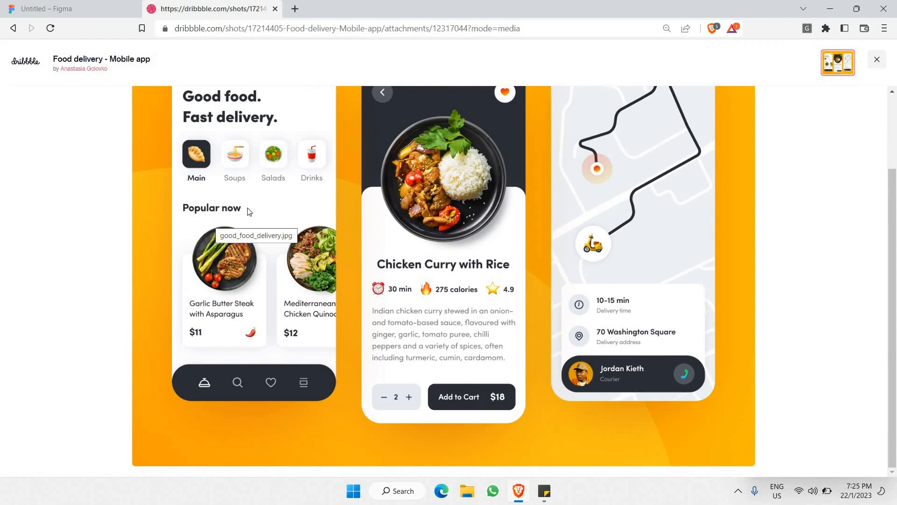
pyautogui.click(115, 5)
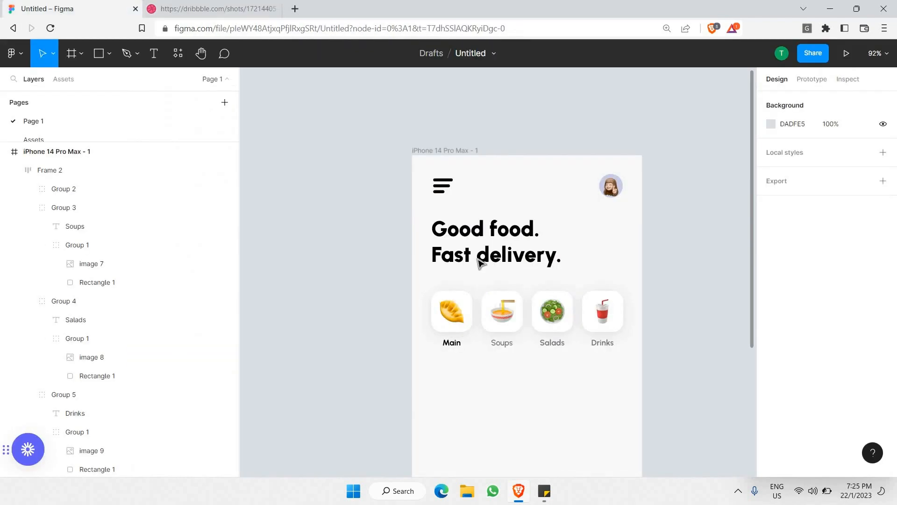
pyautogui.click(476, 254)
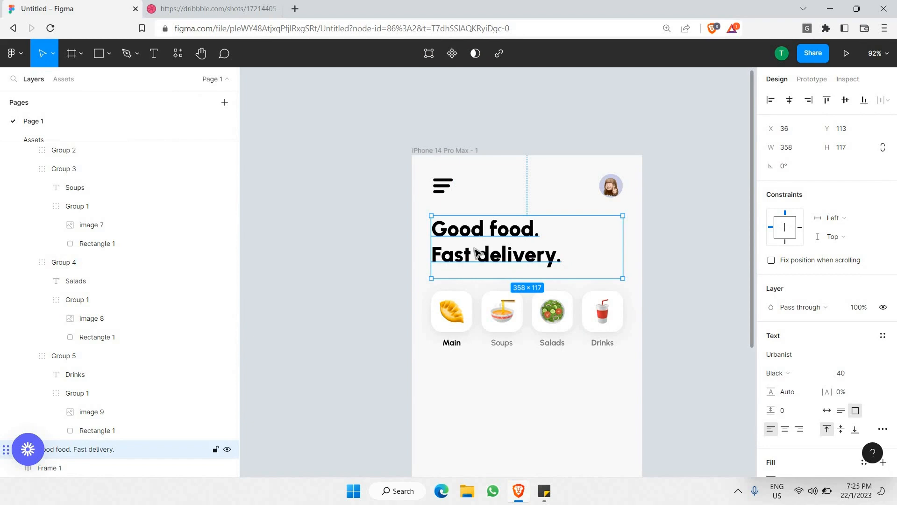
pyautogui.moveTo(477, 254); pyautogui.dragTo(493, 395)
pyautogui.rightClick(493, 395)
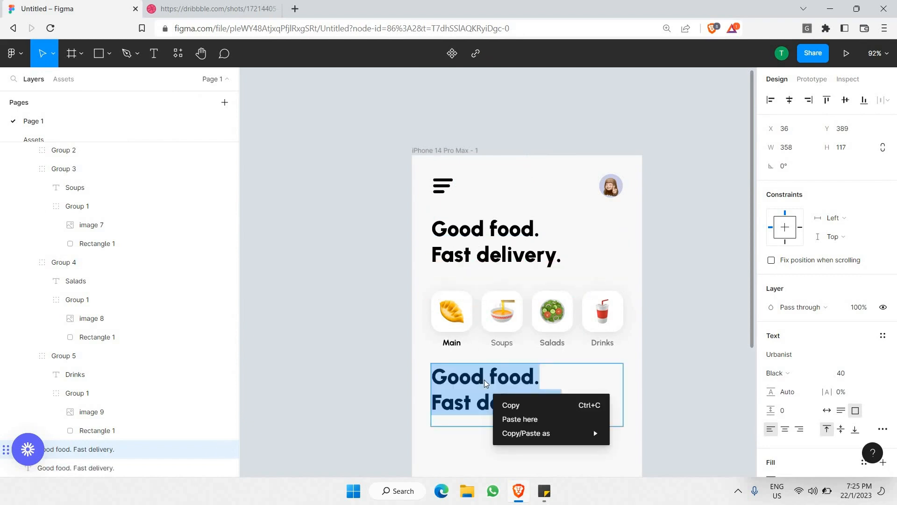
pyautogui.press('Escape')
pyautogui.write('Popular now')
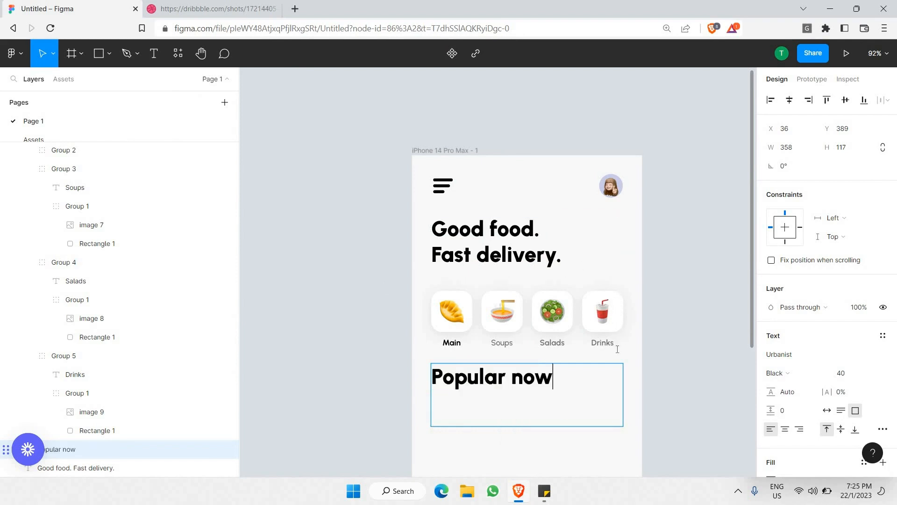
# Step: Set the "Popular now" heading's font size to 24, shrink its text box to 33 high and place it at Y 433
pyautogui.hotkey('ctrl', 'a')
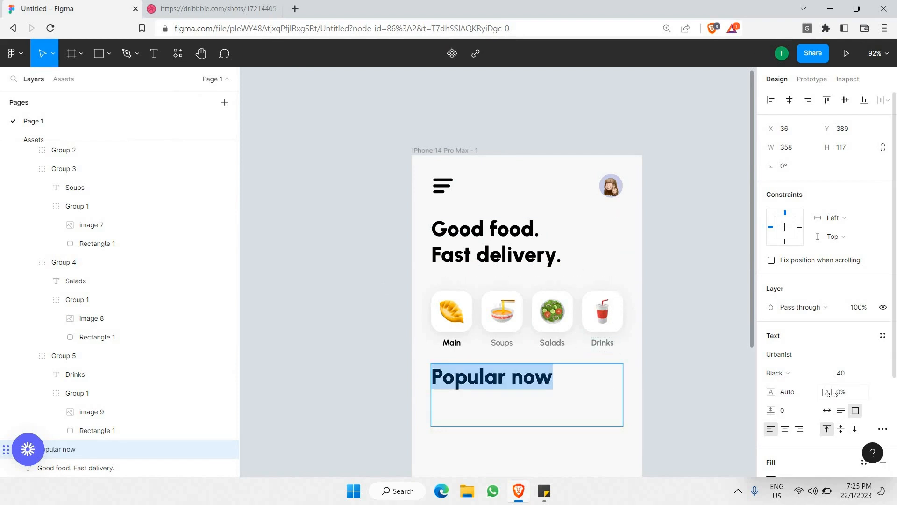
pyautogui.click(871, 370)
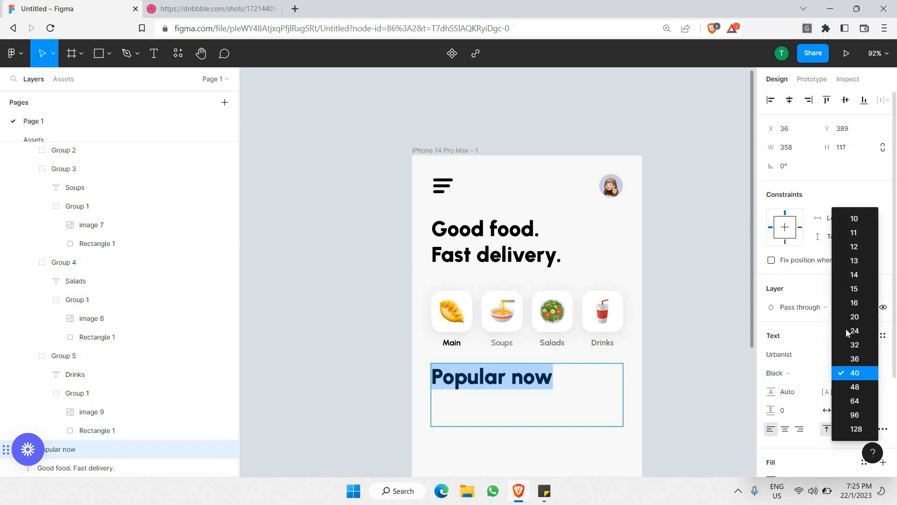
pyautogui.click(845, 329)
pyautogui.press('Escape')
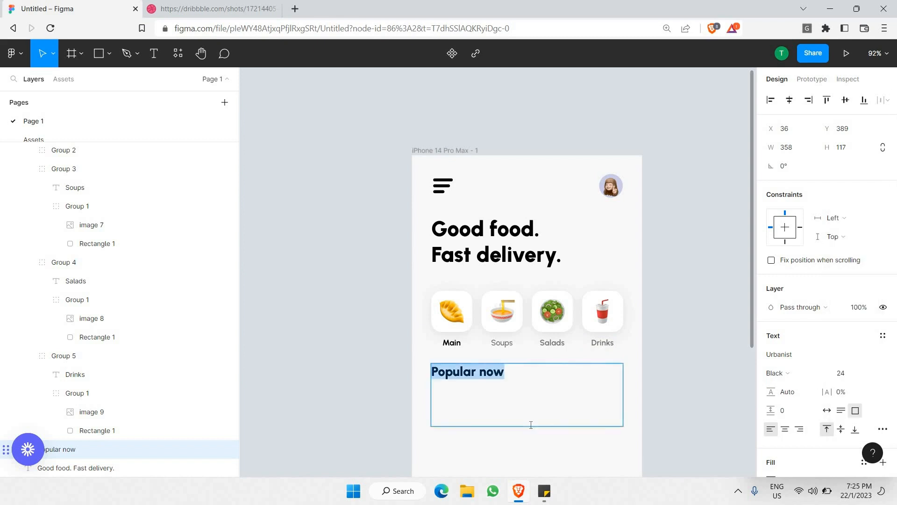
pyautogui.moveTo(494, 408)
pyautogui.mouseDown()
pyautogui.moveTo(491, 375)
pyautogui.moveTo(482, 398)
pyautogui.mouseUp()
# Step: Draw a card rectangle below the "Popular now" heading, show the frame's layout grid and fit the rectangle to its columns
pyautogui.click(234, 9)
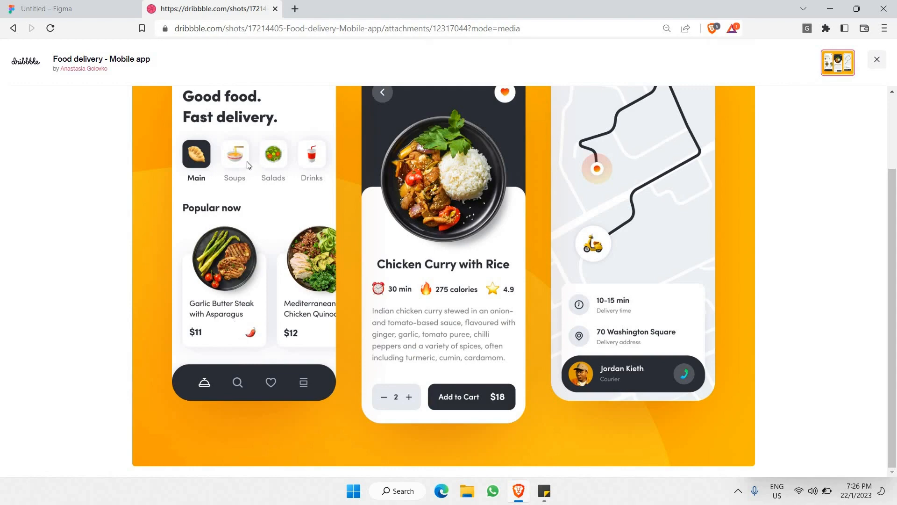
pyautogui.click(112, 5)
pyautogui.scroll(-5, 341, 195)
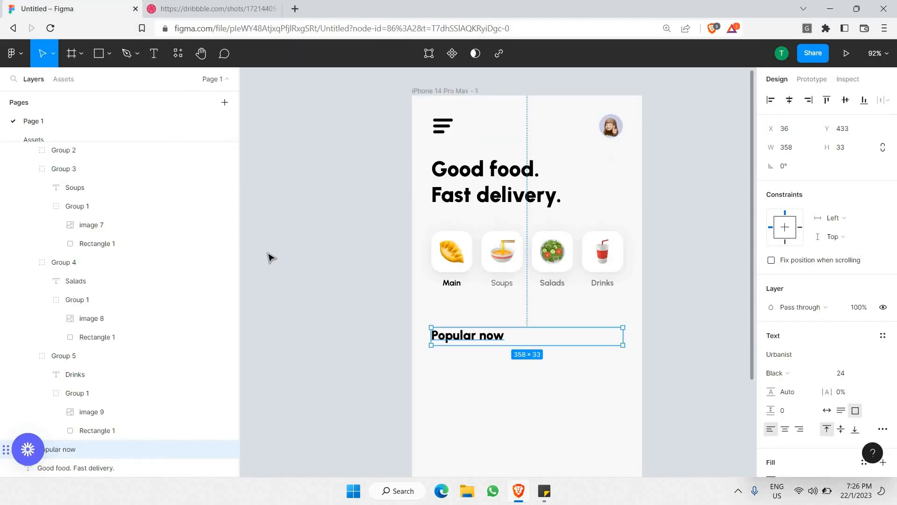
pyautogui.click(316, 236)
pyautogui.scroll(-1, 316, 236)
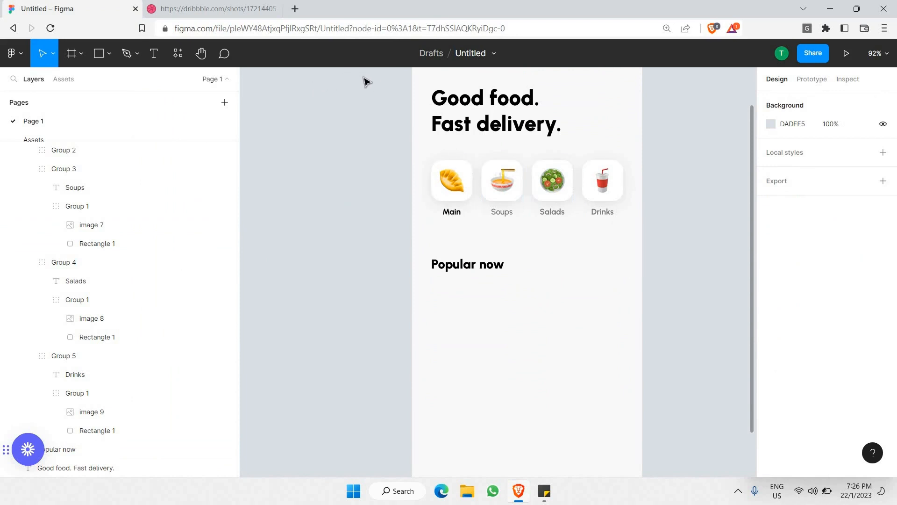
pyautogui.press('r')
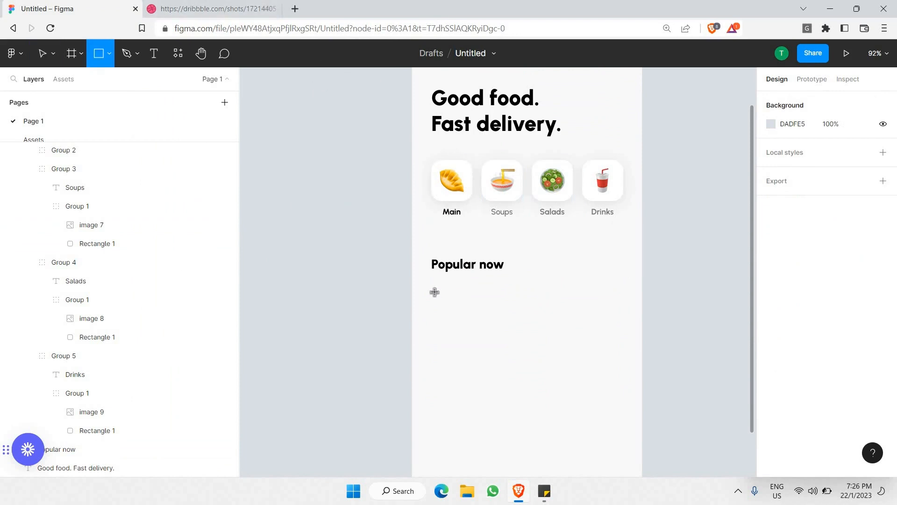
pyautogui.moveTo(435, 291)
pyautogui.mouseDown()
pyautogui.moveTo(456, 395)
pyautogui.moveTo(515, 423)
pyautogui.mouseUp()
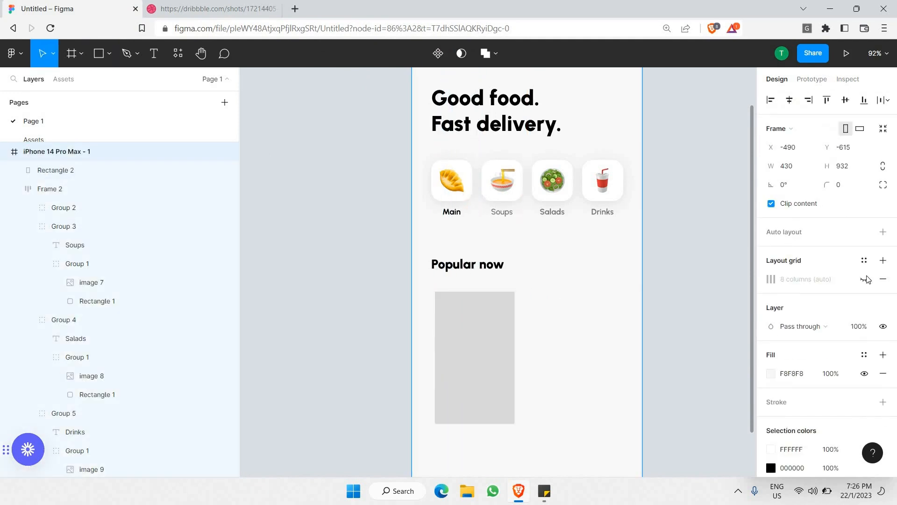
pyautogui.click(864, 279)
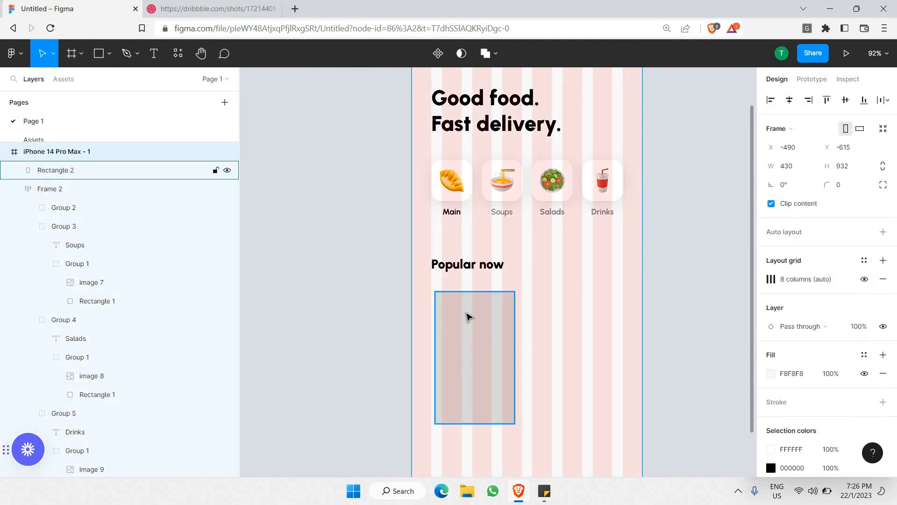
pyautogui.moveTo(469, 317); pyautogui.dragTo(527, 335)
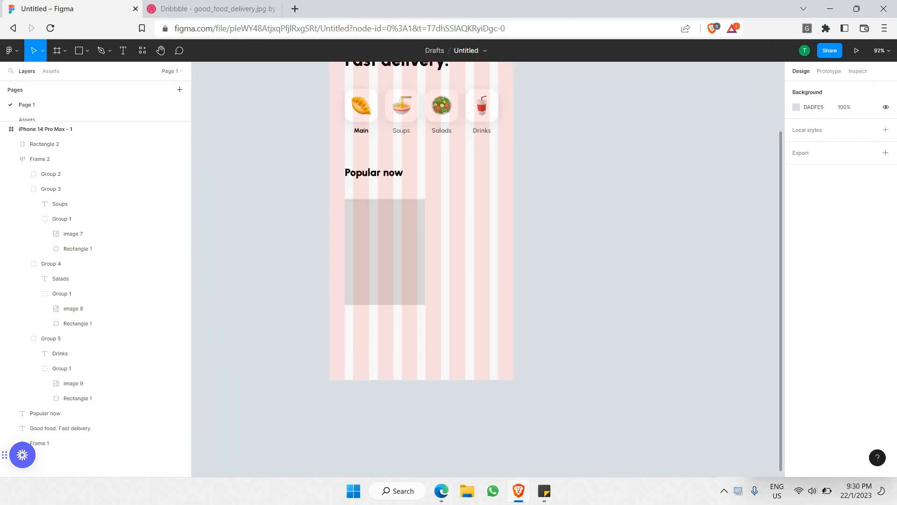
# Step: Duplicate the card rectangle beside the original with a 16 gap and make both cards 198 by 260
pyautogui.click(390, 265)
pyautogui.moveTo(390, 265); pyautogui.dragTo(518, 311)
pyautogui.keyDown('shift'); pyautogui.click(419, 271); pyautogui.keyUp('shift')
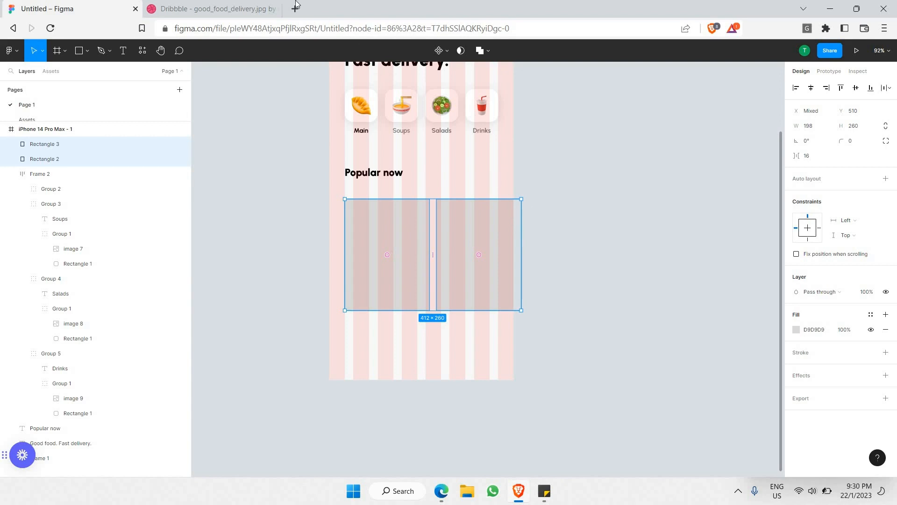
# Step: Compare the cards with the Dribbble reference and delete the duplicate card rectangle
pyautogui.click(239, 8)
pyautogui.scroll(-2, 270, 273)
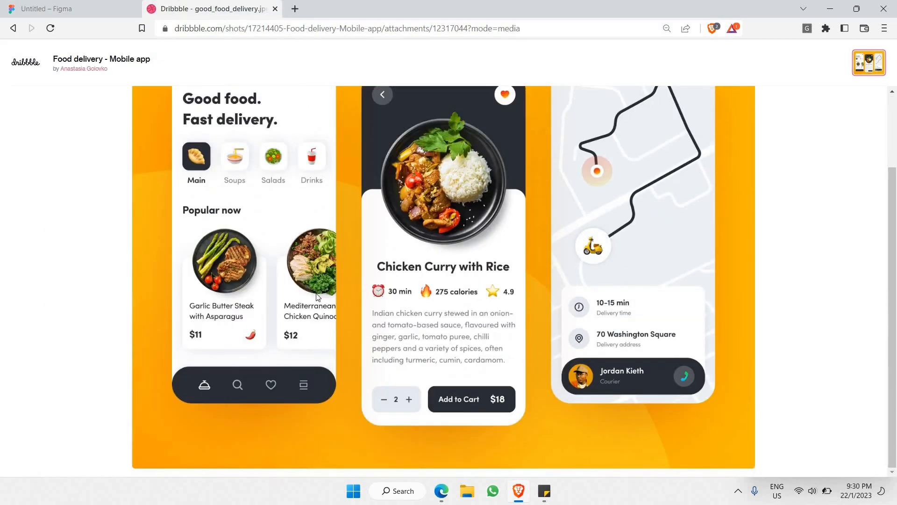
pyautogui.click(60, 4)
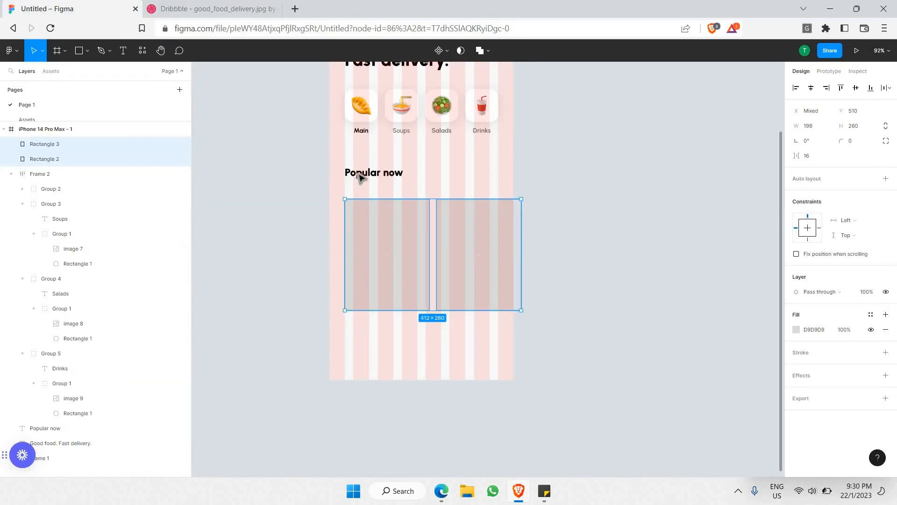
pyautogui.click(492, 229)
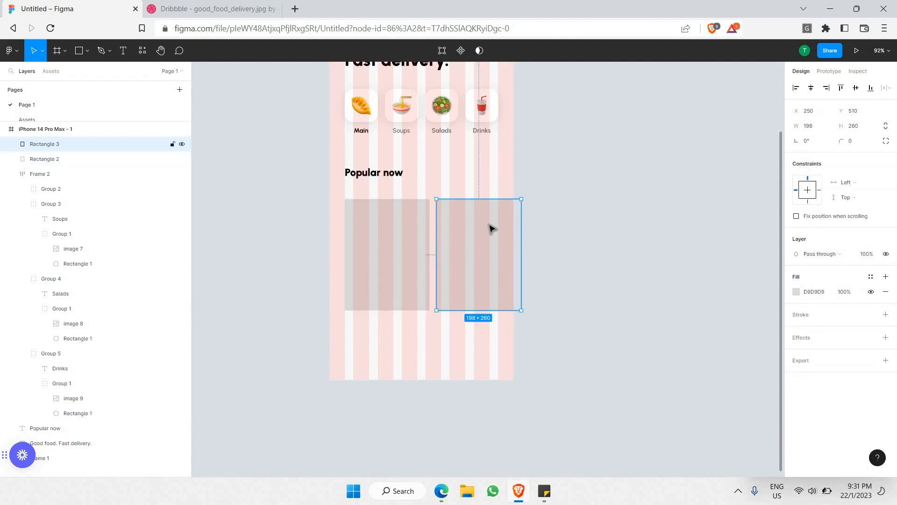
pyautogui.press('Delete')
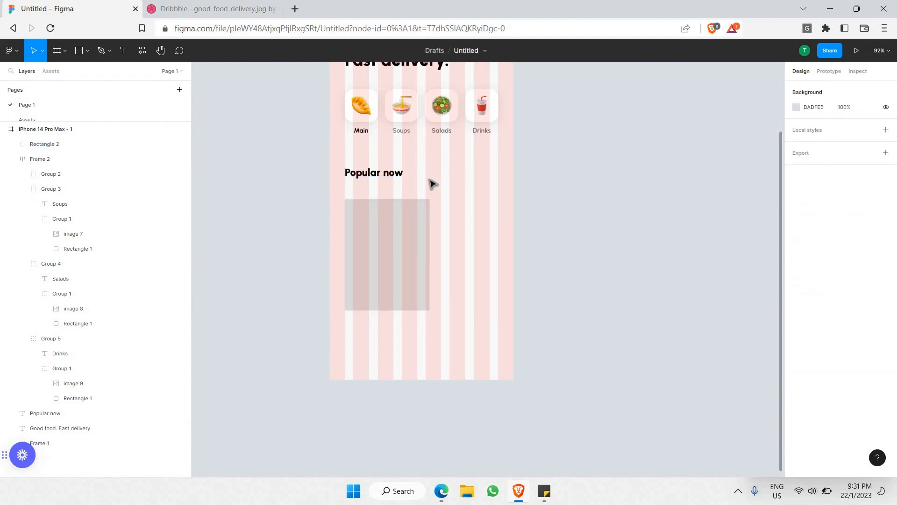
# Step: Hide the frame's layout grid and set the card rectangle's fill to white FFFFFF
pyautogui.click(493, 192)
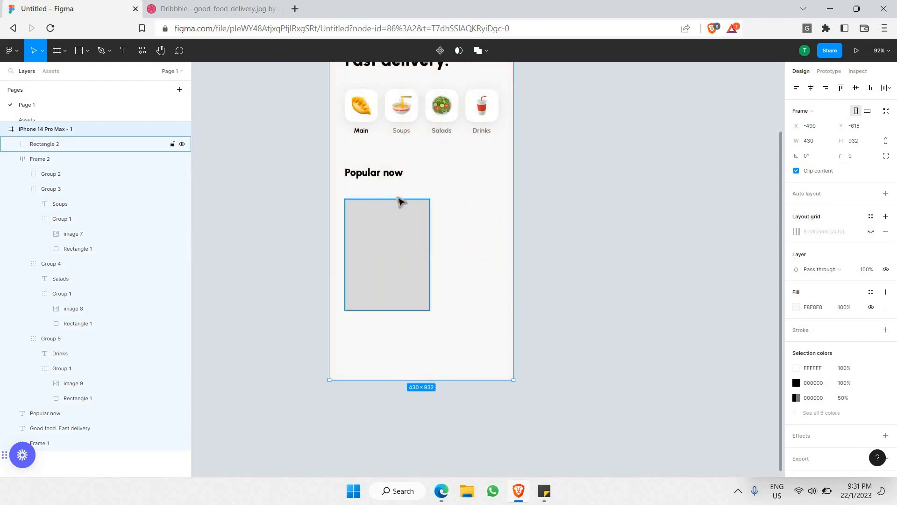
pyautogui.click(394, 223)
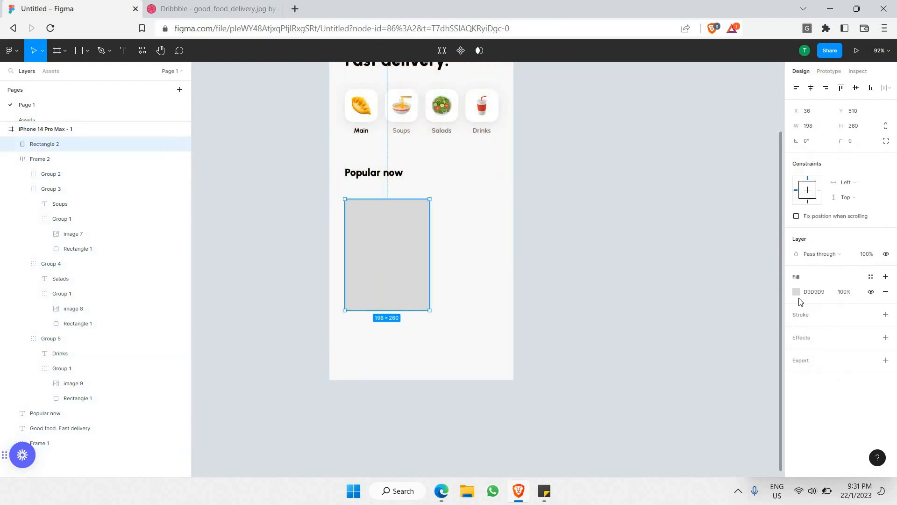
pyautogui.click(796, 291)
pyautogui.moveTo(712, 296); pyautogui.dragTo(645, 220)
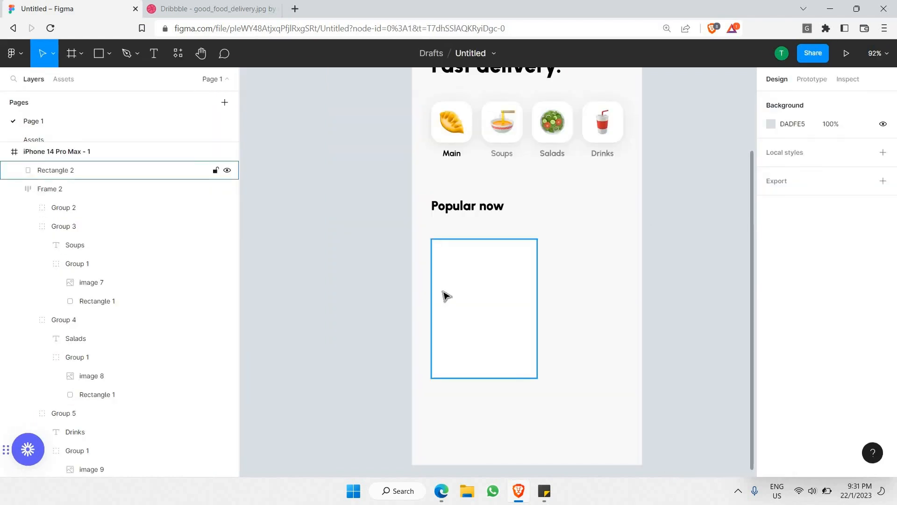
# Step: Add a drop shadow to the white card with a blur of 25 and 10% opacity
pyautogui.click(443, 291)
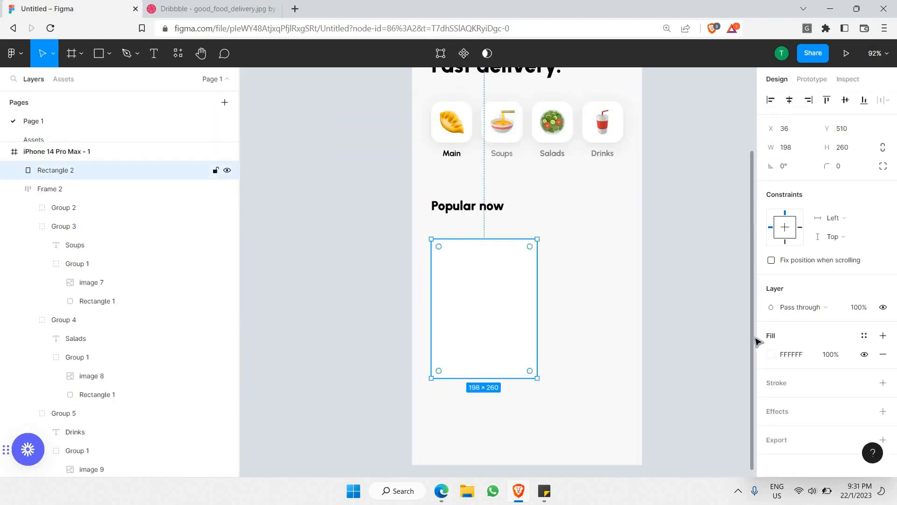
pyautogui.click(788, 406)
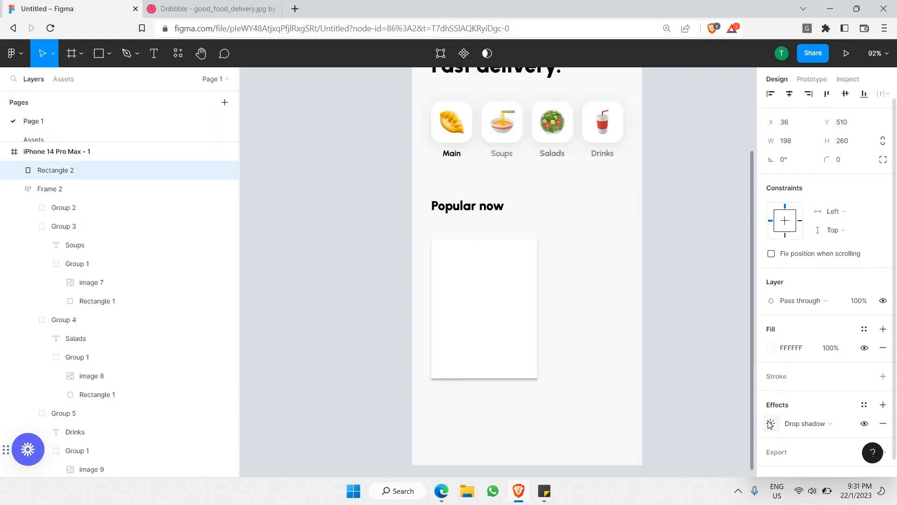
pyautogui.click(770, 424)
pyautogui.moveTo(689, 392); pyautogui.dragTo(659, 297)
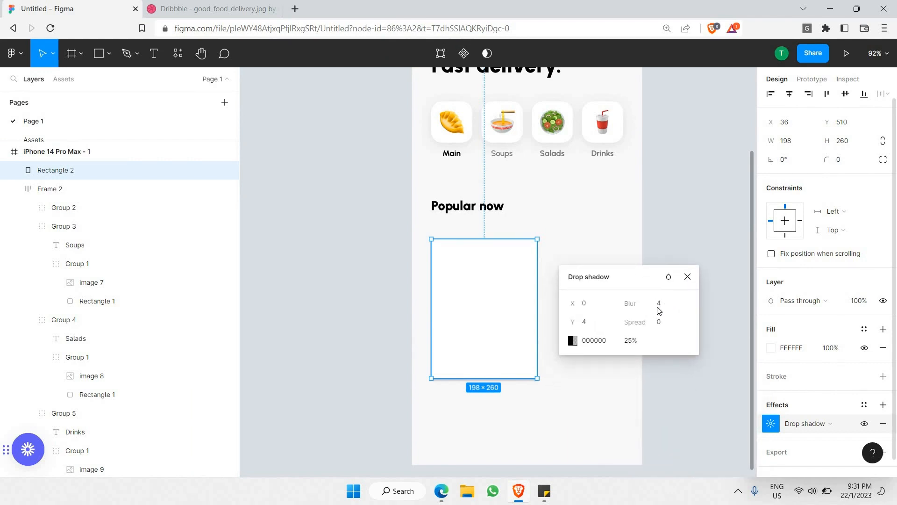
pyautogui.click(658, 308)
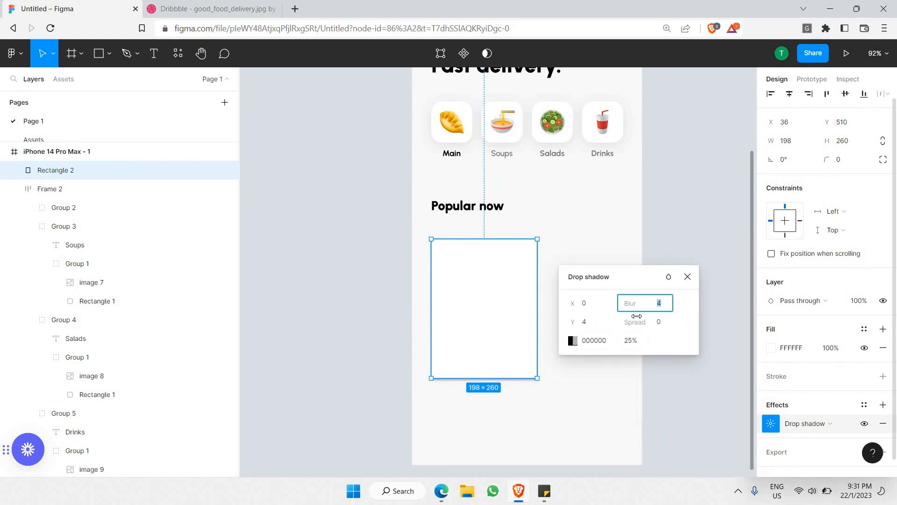
pyautogui.press('Return')
pyautogui.click(635, 341)
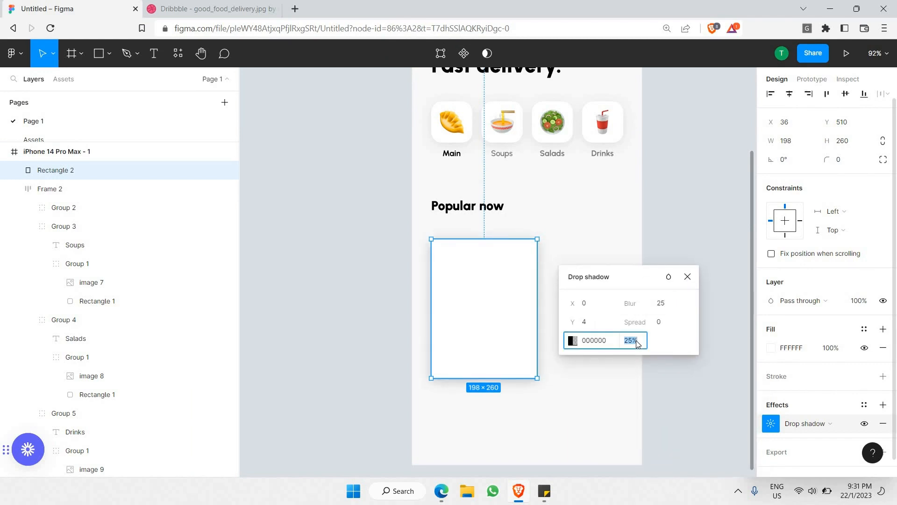
pyautogui.write('10')
pyautogui.press('Return')
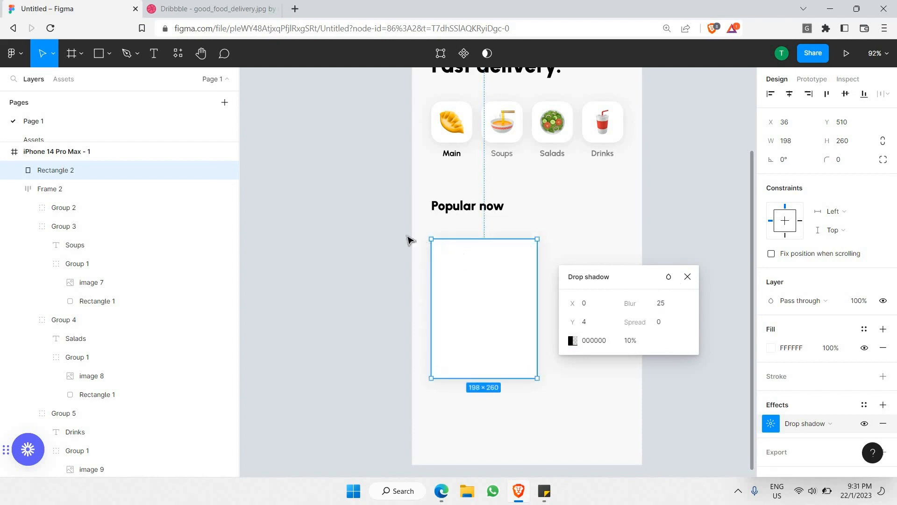
# Step: Set the card's corner radius to 25 and deselect it
pyautogui.click(849, 164)
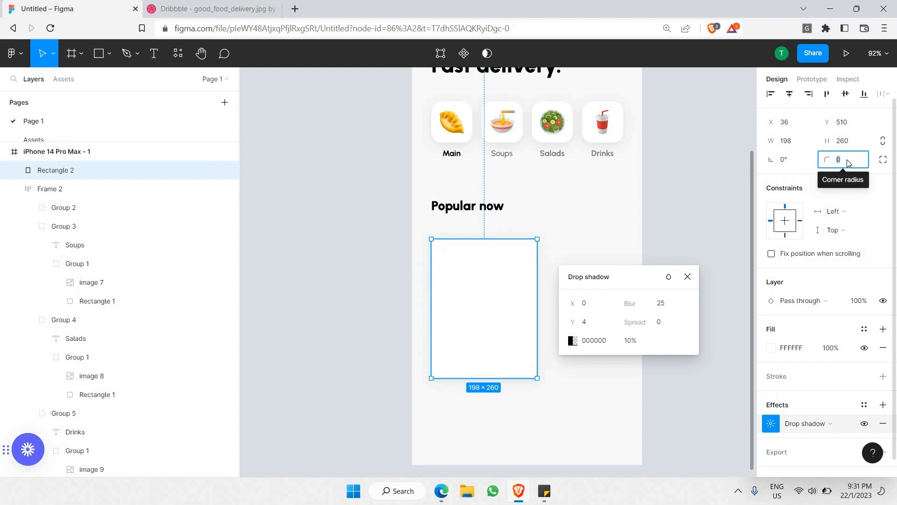
pyautogui.write('25')
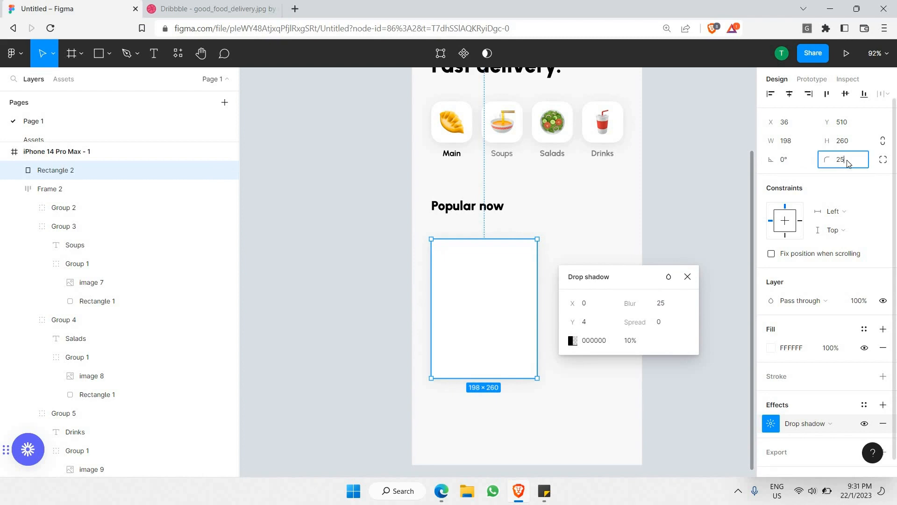
pyautogui.press('Return')
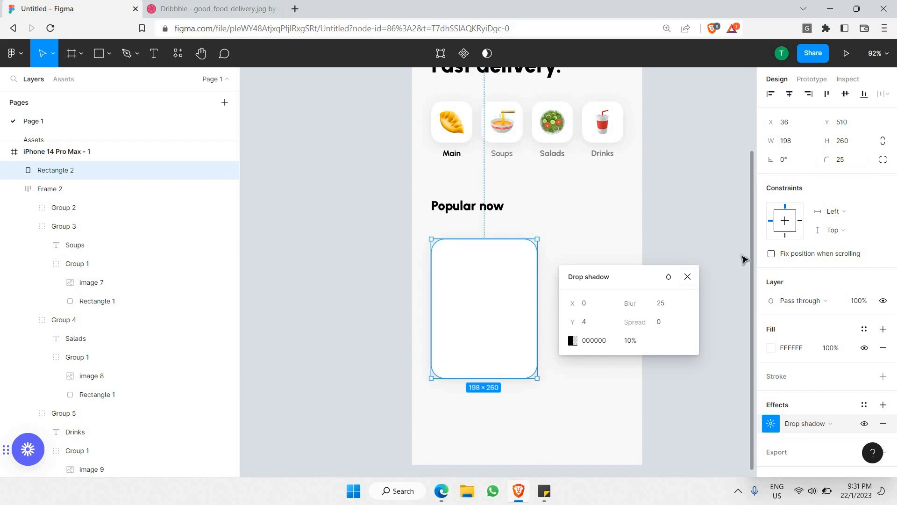
pyautogui.click(703, 261)
pyautogui.click(668, 269)
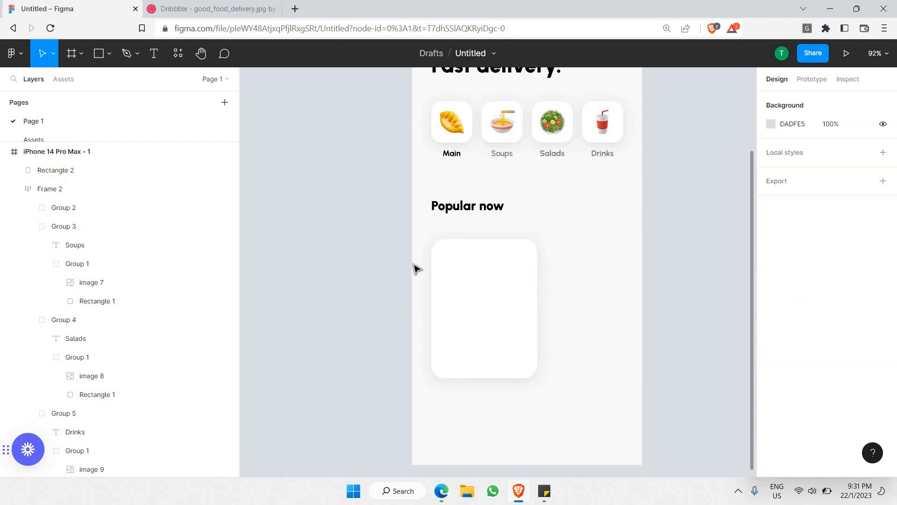
# Step: Copy the plate image with vegetables and grilled pieces from the Assets page and paste it into the home screen on Page 1
pyautogui.click(160, 138)
pyautogui.hscroll(-10, 407, 242)
pyautogui.scroll(-3, 499, 275)
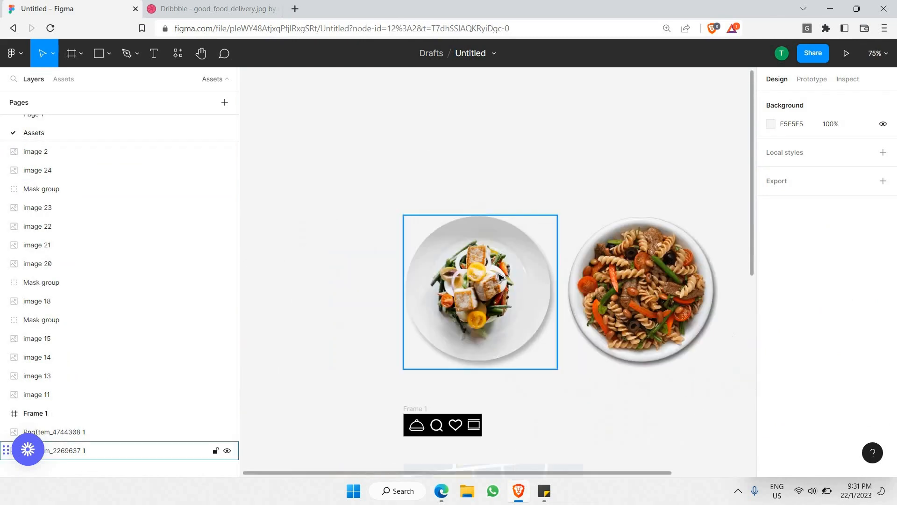
pyautogui.hscroll(1, 457, 295)
pyautogui.hscroll(1, 456, 293)
pyautogui.click(456, 294)
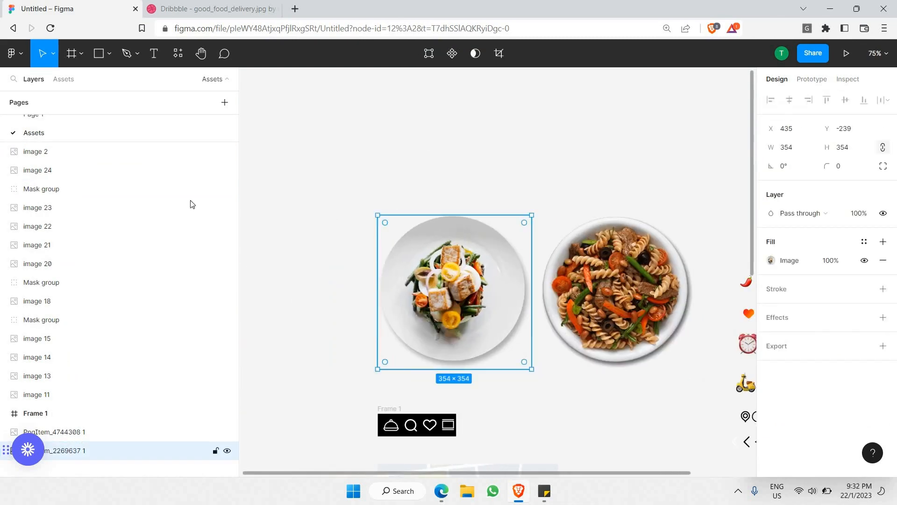
pyautogui.click(70, 119)
pyautogui.click(484, 277)
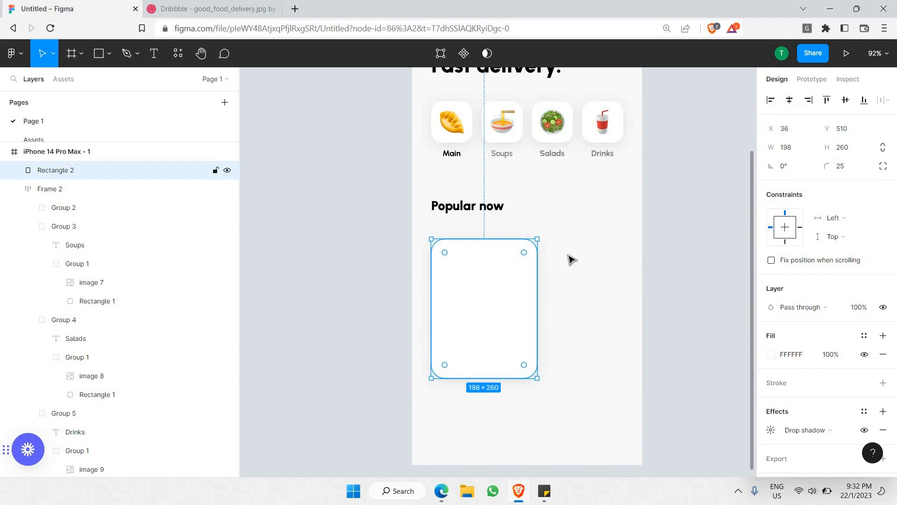
pyautogui.hotkey('ctrl', 'v')
# Step: Scale the plate image to 141 by 141 over the card's upper edge, using the Dribbble reference as a guide
pyautogui.moveTo(617, 177); pyautogui.dragTo(499, 282)
pyautogui.moveTo(487, 322); pyautogui.dragTo(496, 269)
pyautogui.click(248, 6)
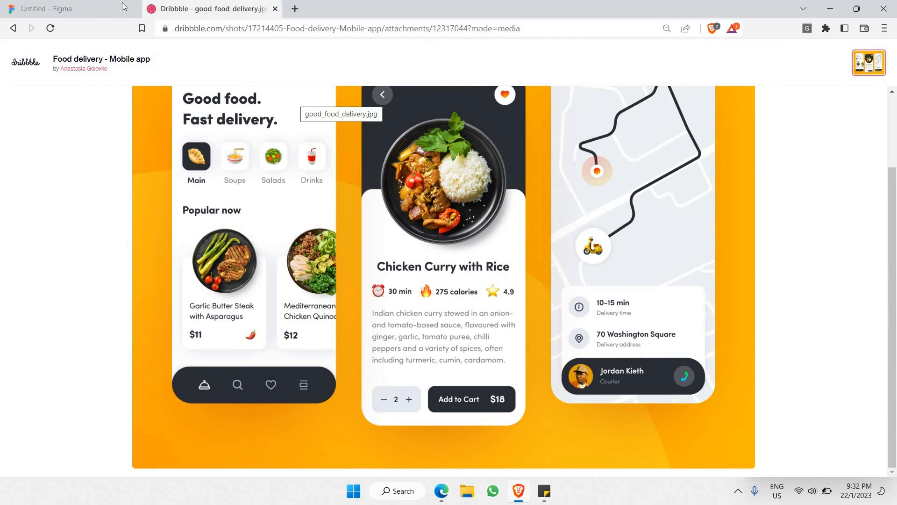
pyautogui.click(93, 9)
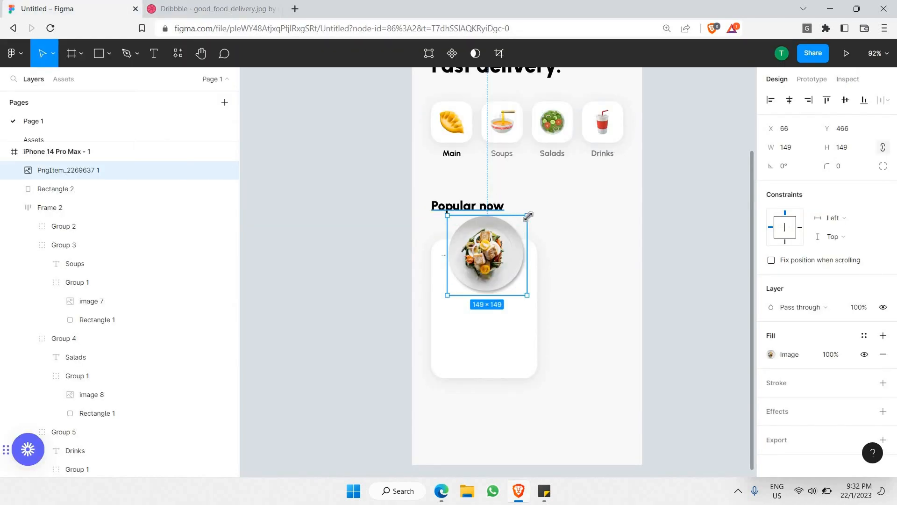
pyautogui.moveTo(528, 216); pyautogui.dragTo(523, 219)
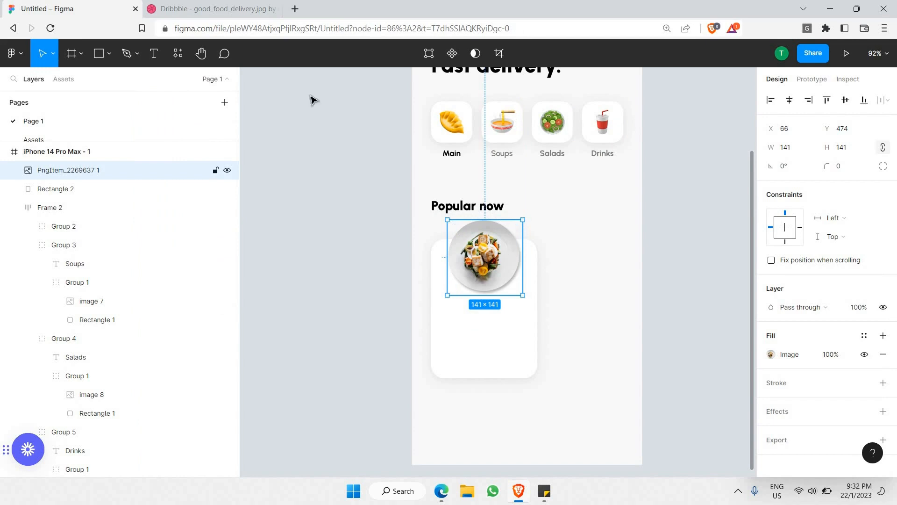
pyautogui.press('Escape')
# Step: Check the Dribbble card proportions, shorten the card to 231 high and move it slightly down together with the plate image
pyautogui.click(204, 7)
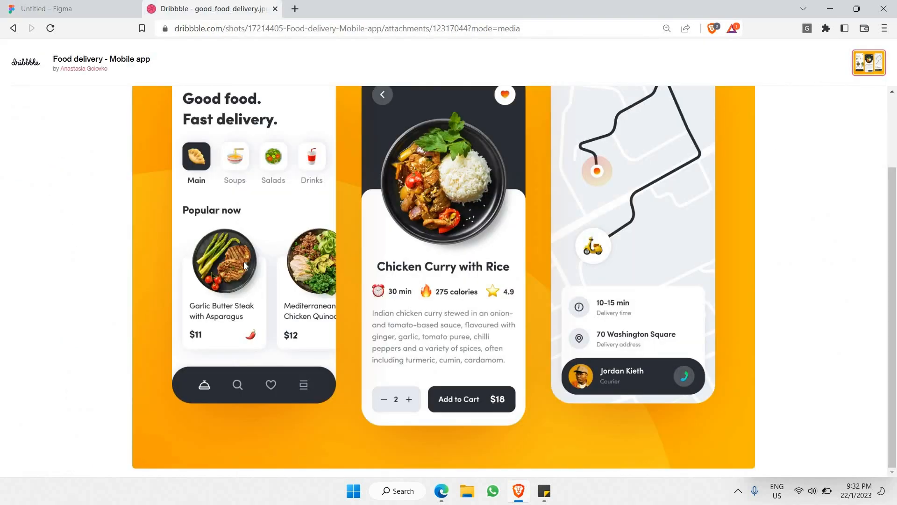
pyautogui.hotkey('ctrl', 'shift', 'Tab')
pyautogui.click(482, 364)
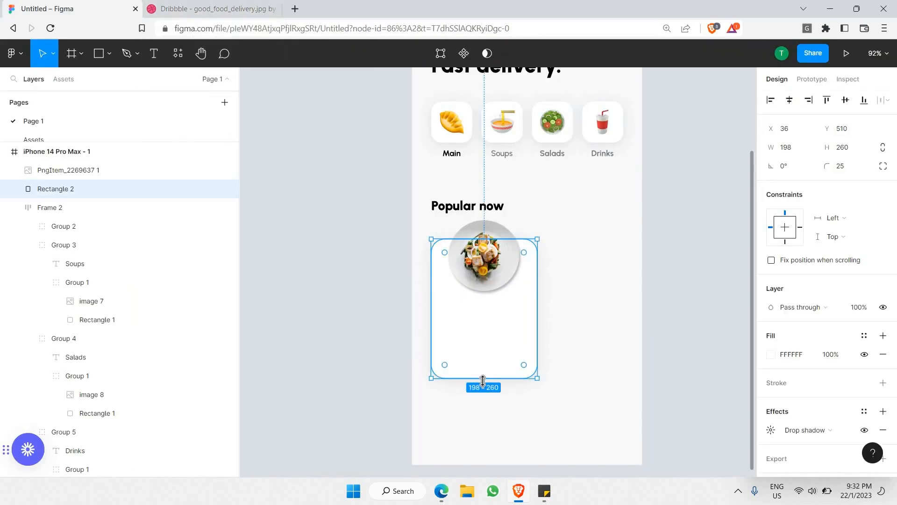
pyautogui.moveTo(483, 380); pyautogui.dragTo(484, 362)
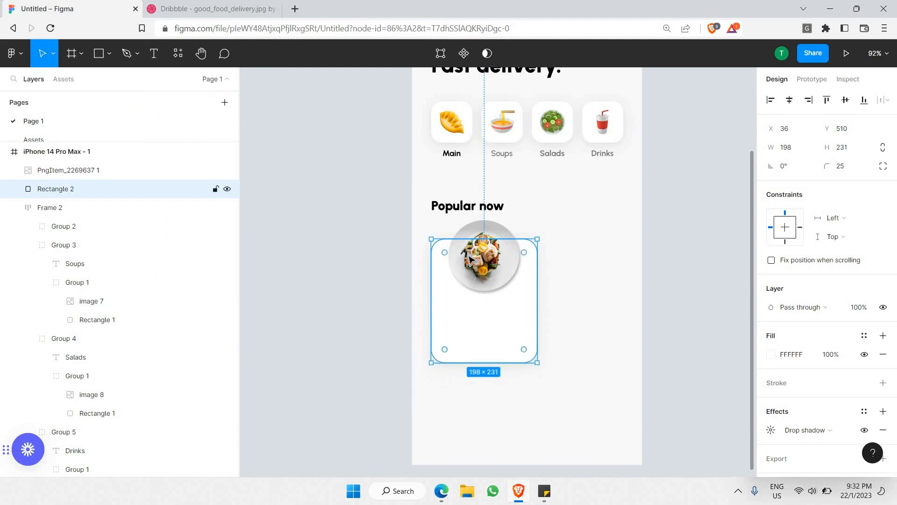
pyautogui.keyDown('shift'); pyautogui.click(489, 281); pyautogui.keyUp('shift')
pyautogui.moveTo(489, 280); pyautogui.dragTo(489, 290)
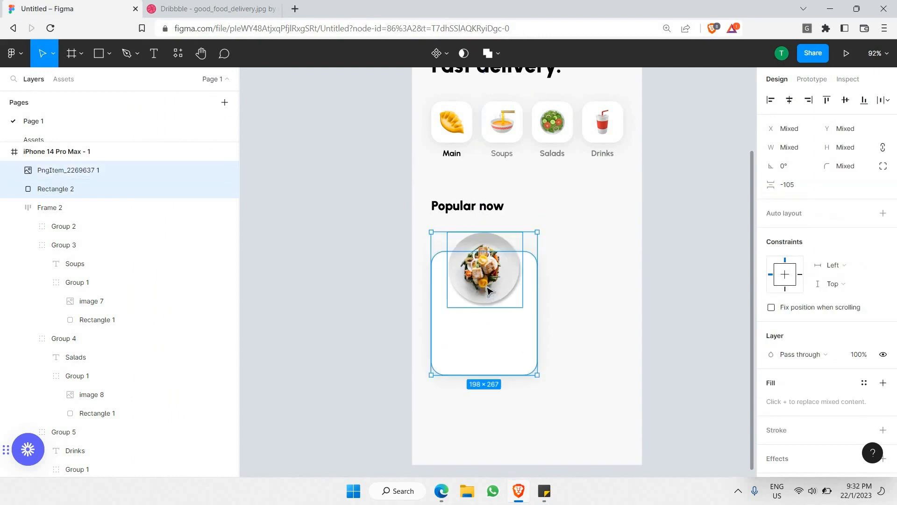
pyautogui.click(335, 280)
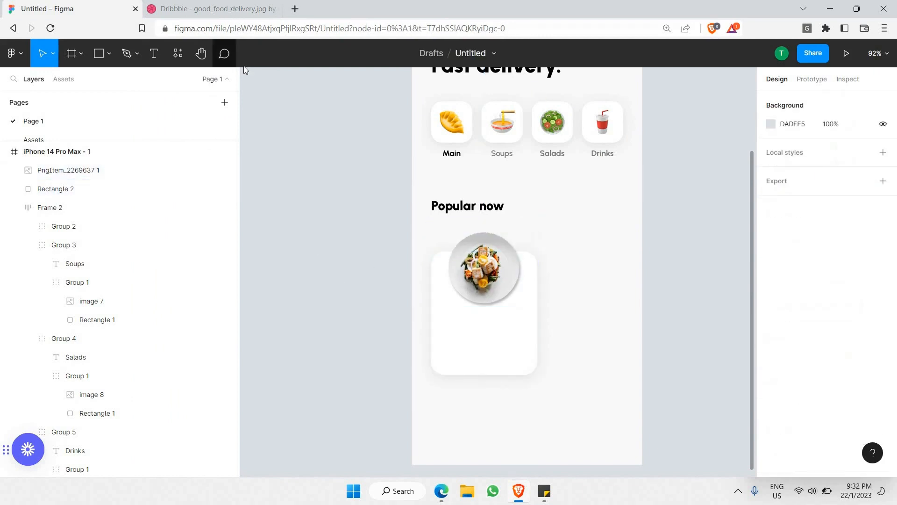
# Step: Read the dish name in the Dribbble reference and add "Garlic Butter Steak with Asparagus" in a 169 by 53 text box below the plate
pyautogui.click(213, 9)
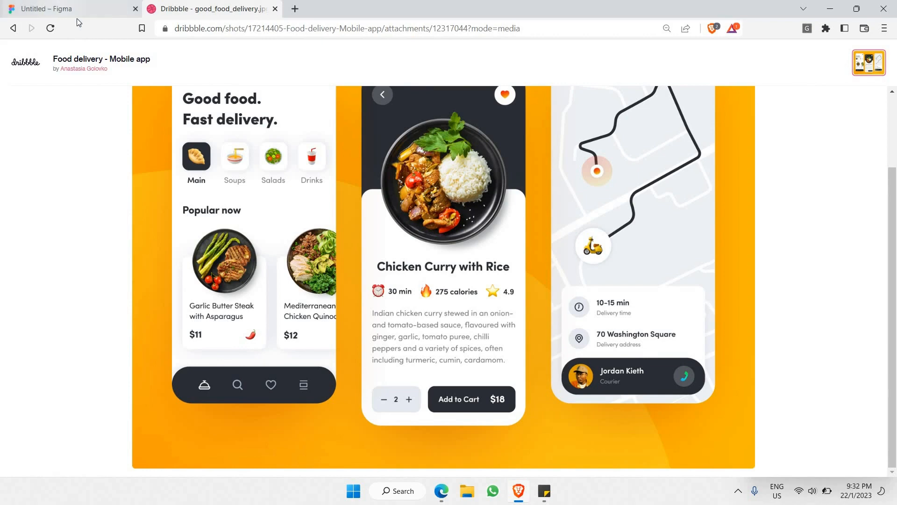
pyautogui.click(65, 10)
pyautogui.click(155, 54)
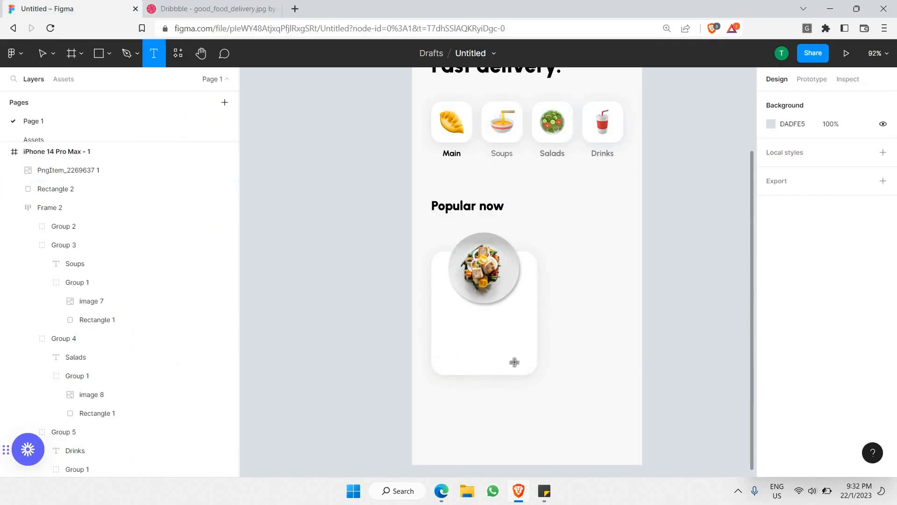
pyautogui.moveTo(441, 311); pyautogui.dragTo(533, 340)
pyautogui.write('Garlic bu')
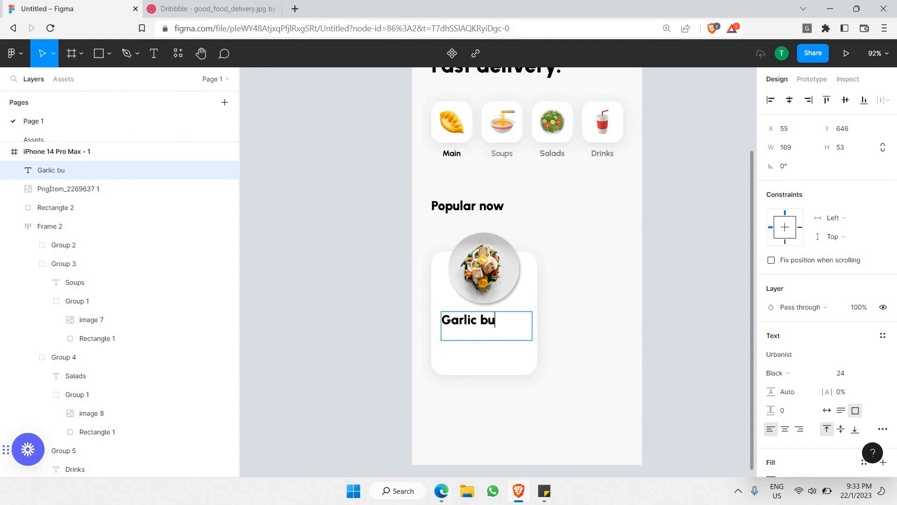
pyautogui.write('tter steak with asparagus')
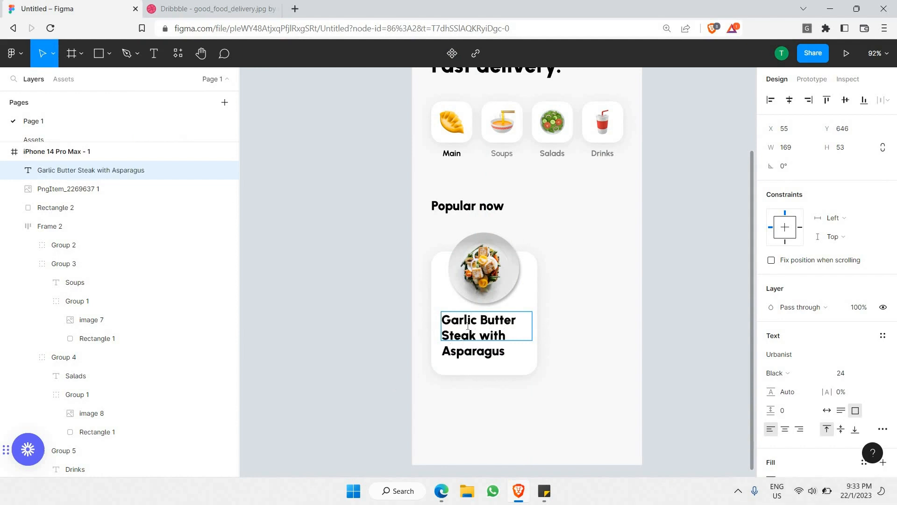
# Step: Set the dish name's font size to 18
pyautogui.hotkey('ctrl', 'a')
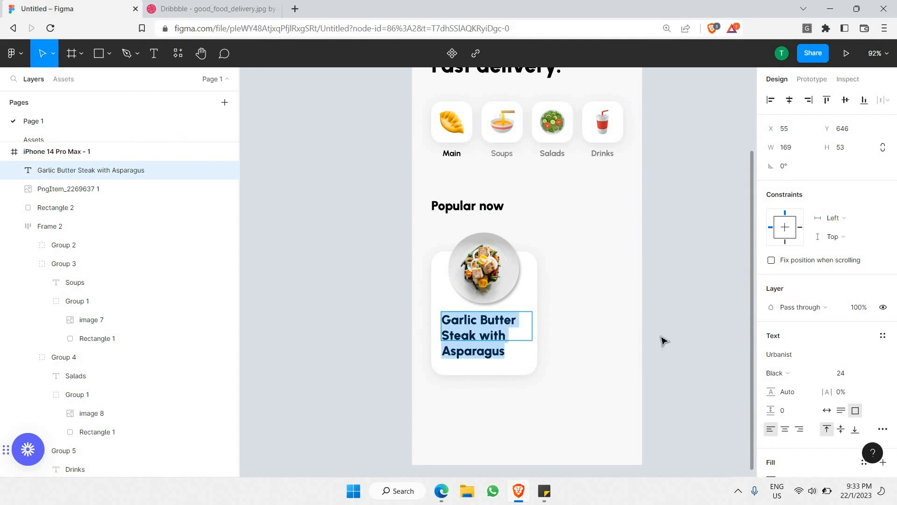
pyautogui.click(872, 370)
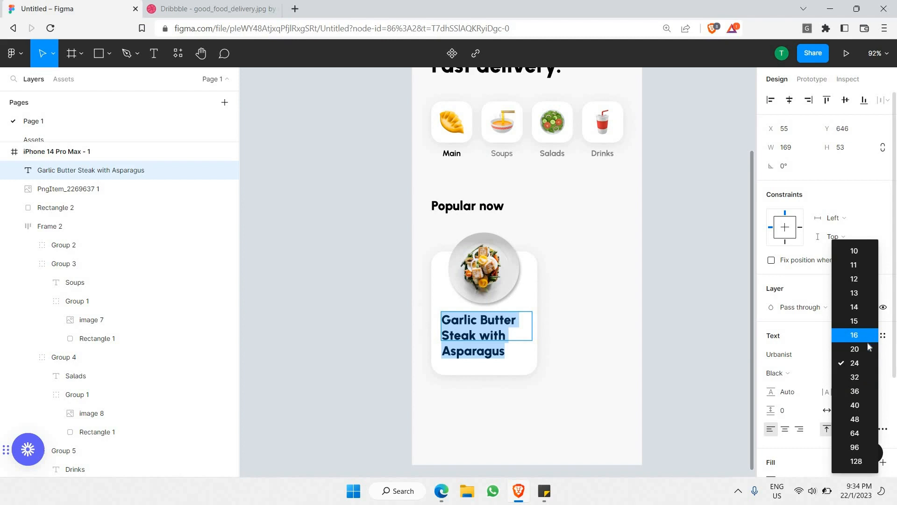
pyautogui.click(883, 357)
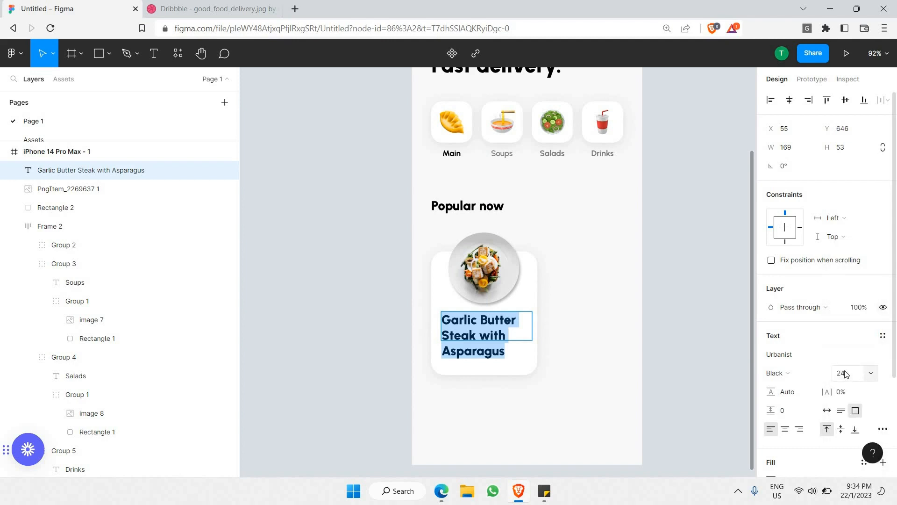
pyautogui.click(847, 374)
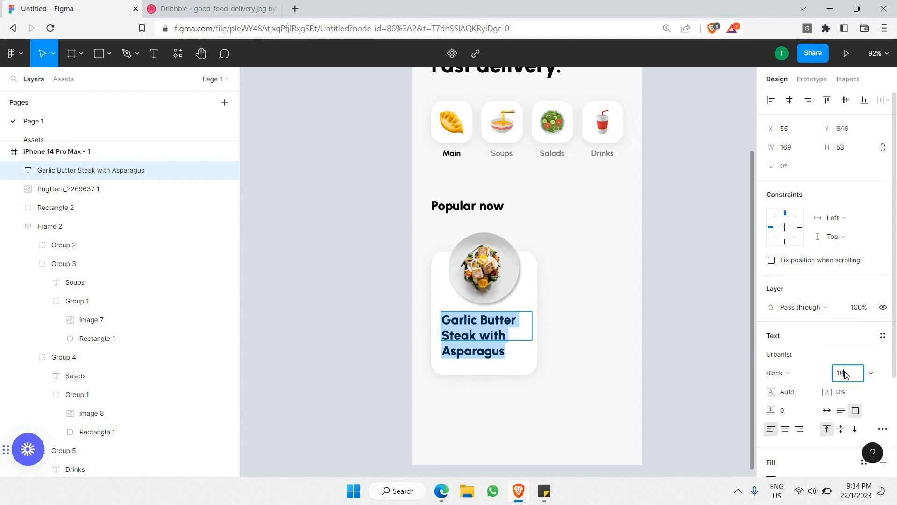
pyautogui.write('18')
pyautogui.press('Return')
pyautogui.press('Escape')
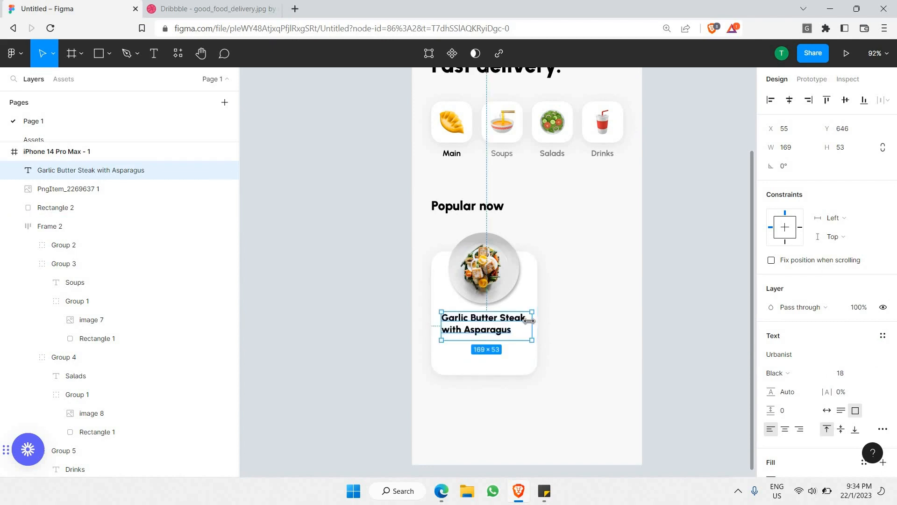
# Step: Change the dish name's font weight to SemiBold
pyautogui.moveTo(526, 325); pyautogui.dragTo(533, 327)
pyautogui.doubleClick(513, 324)
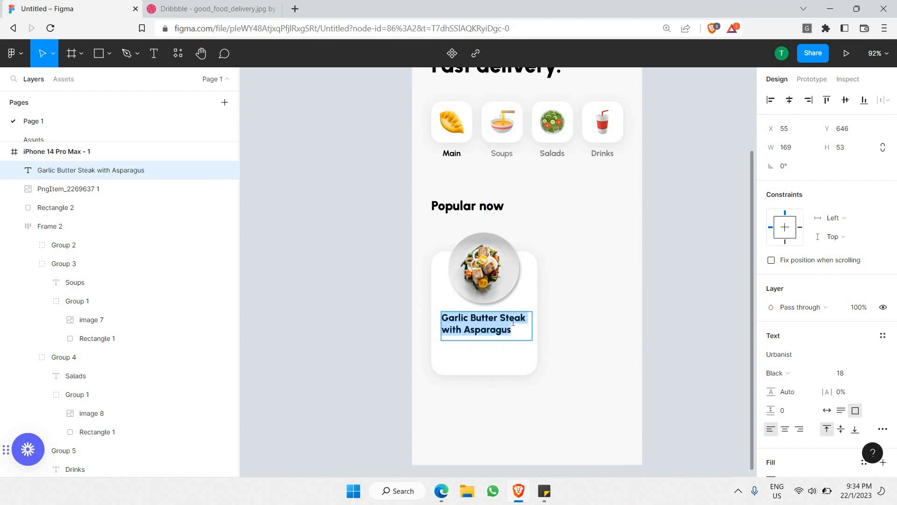
pyautogui.click(776, 373)
pyautogui.click(802, 261)
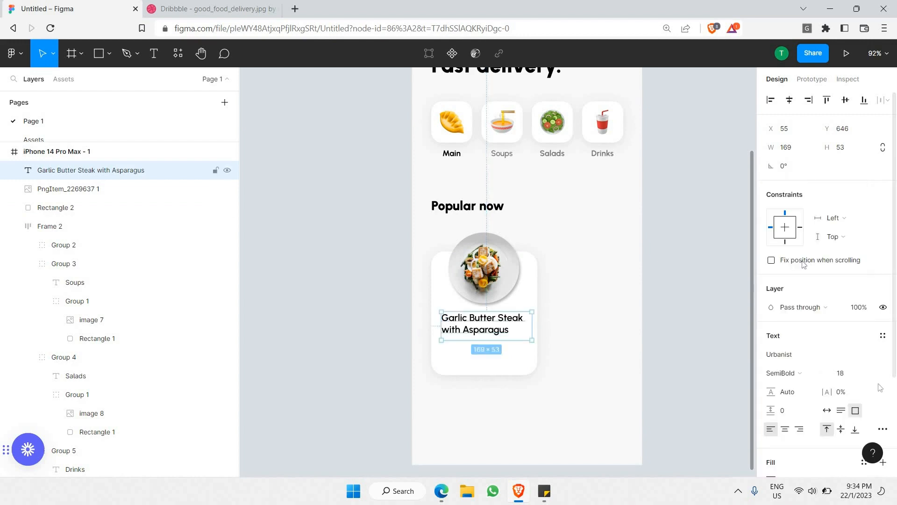
# Step: Change the dish name's text fill to the grey 5F5F5F
pyautogui.scroll(-3, 771, 374)
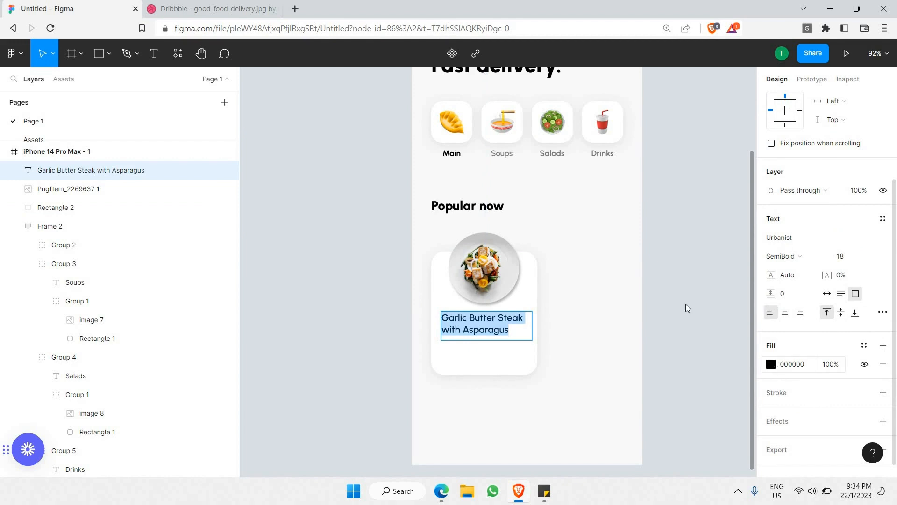
pyautogui.click(771, 364)
pyautogui.moveTo(624, 298); pyautogui.dragTo(609, 273)
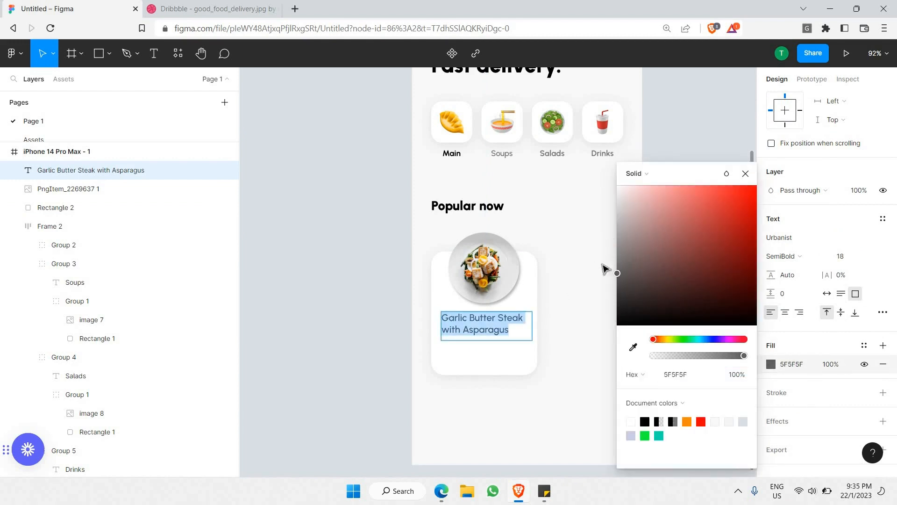
pyautogui.press('Escape')
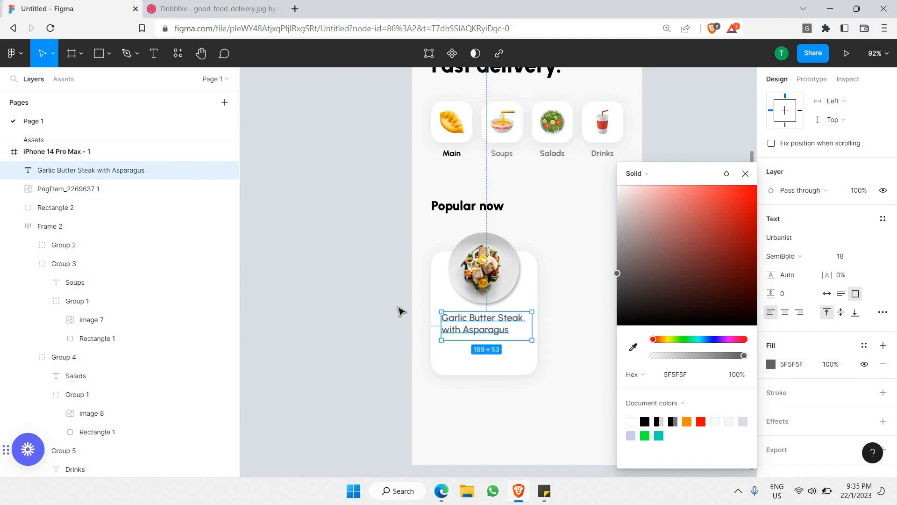
pyautogui.click(401, 310)
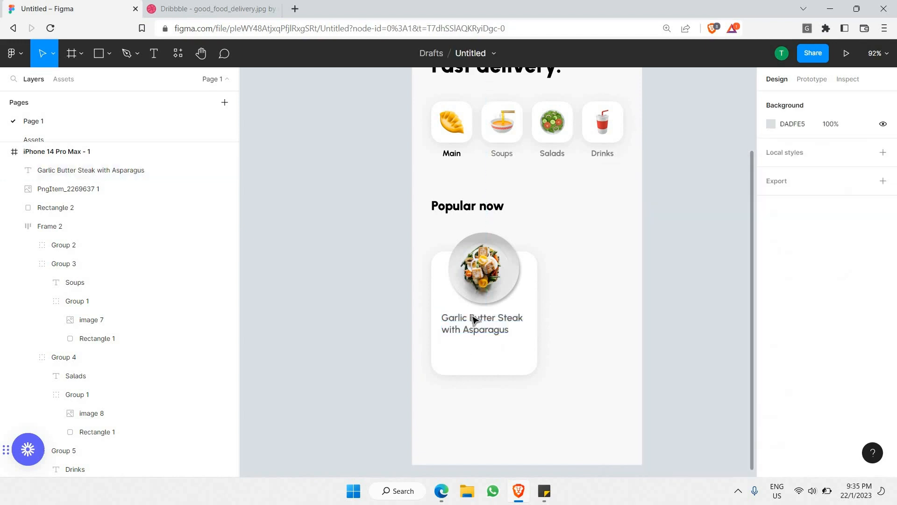
# Step: Check the price in the Dribbble reference, duplicate the dish name just below itself and replace the copy's text with "$11"
pyautogui.click(189, 9)
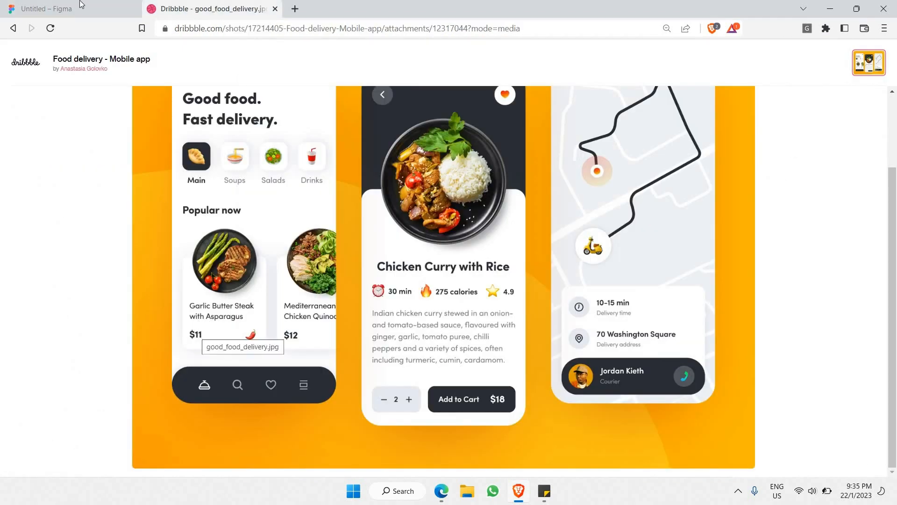
pyautogui.click(42, 8)
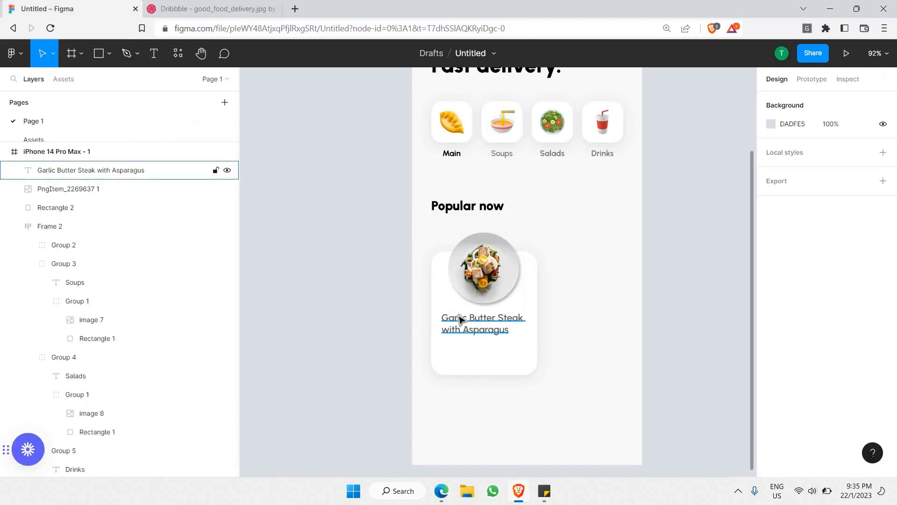
pyautogui.click(460, 320)
pyautogui.keyDown('alt'); pyautogui.moveTo(461, 319); pyautogui.dragTo(472, 351); pyautogui.keyUp('alt')
pyautogui.doubleClick(472, 350)
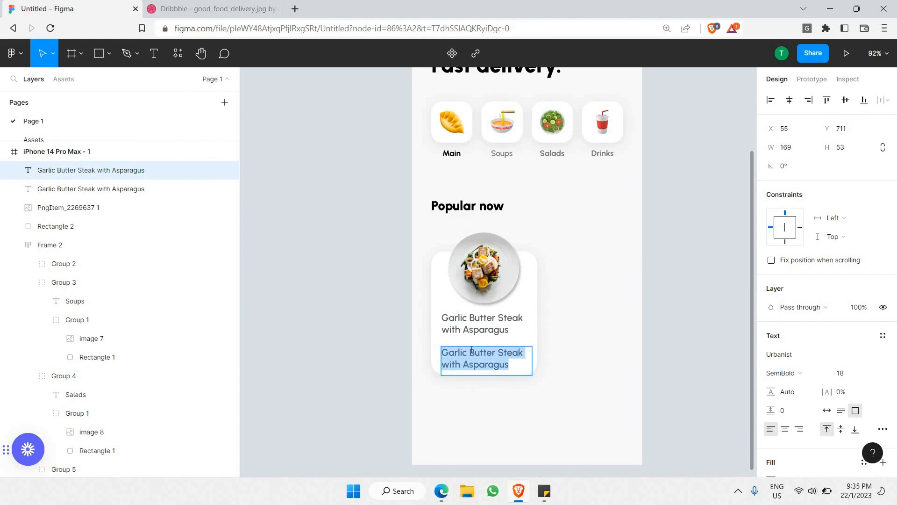
pyautogui.write('$11')
pyautogui.press('Escape')
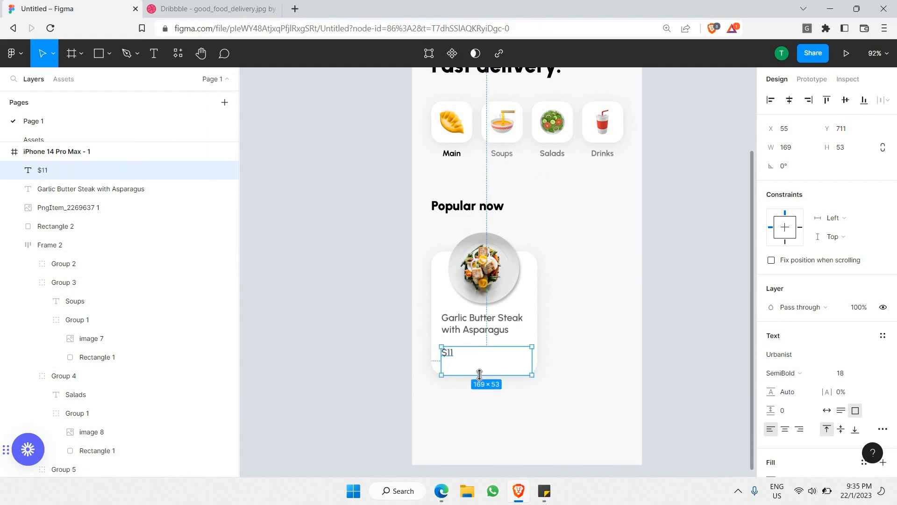
# Step: Shrink the price's text box to 51 by 28 and set its font weight to Black
pyautogui.moveTo(485, 363); pyautogui.dragTo(486, 361)
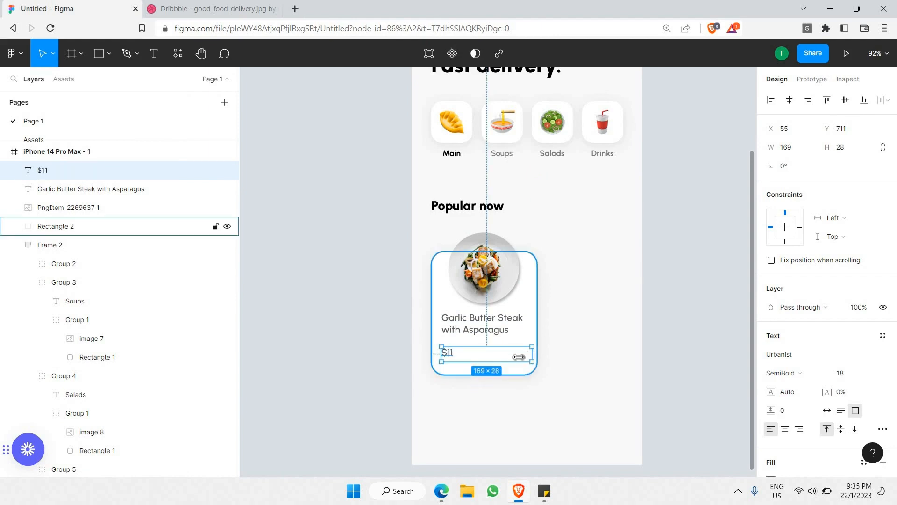
pyautogui.doubleClick(470, 364)
pyautogui.doubleClick(447, 353)
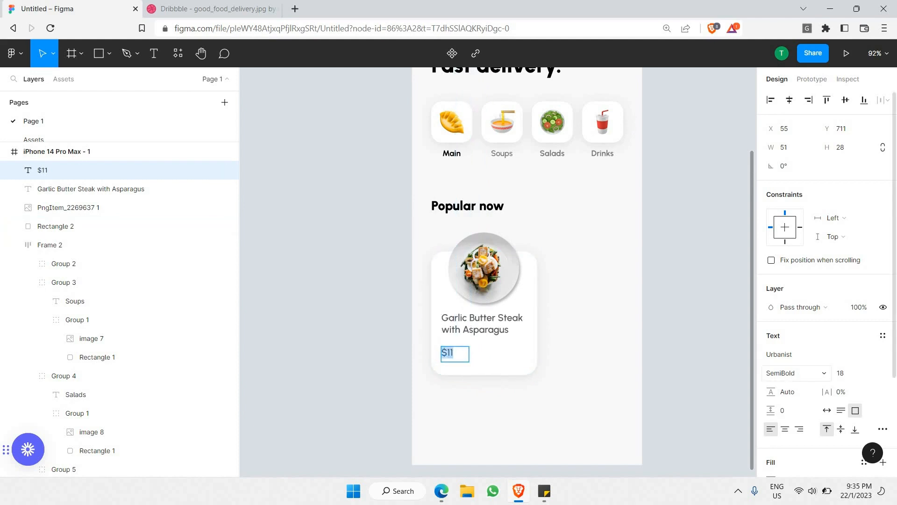
pyautogui.click(797, 372)
pyautogui.click(798, 303)
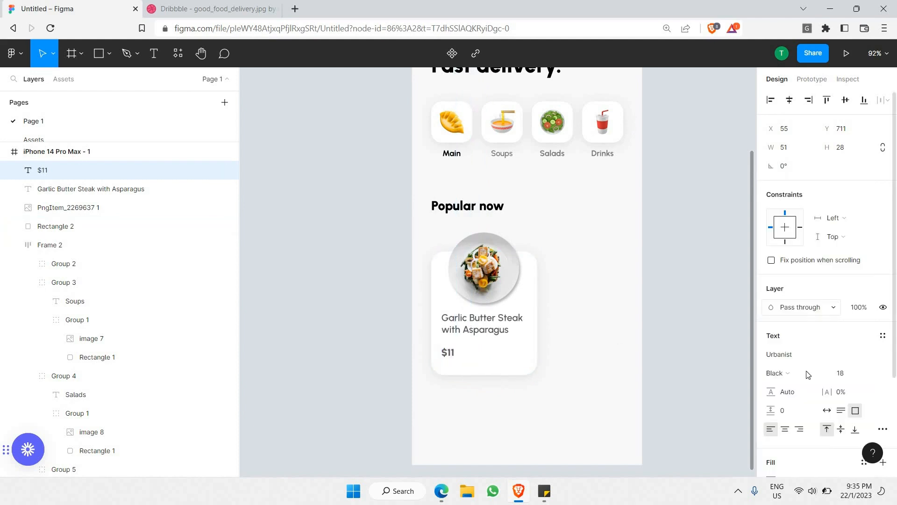
# Step: Set the price text's fill to 000000 and its font size to 24
pyautogui.scroll(-3, 799, 374)
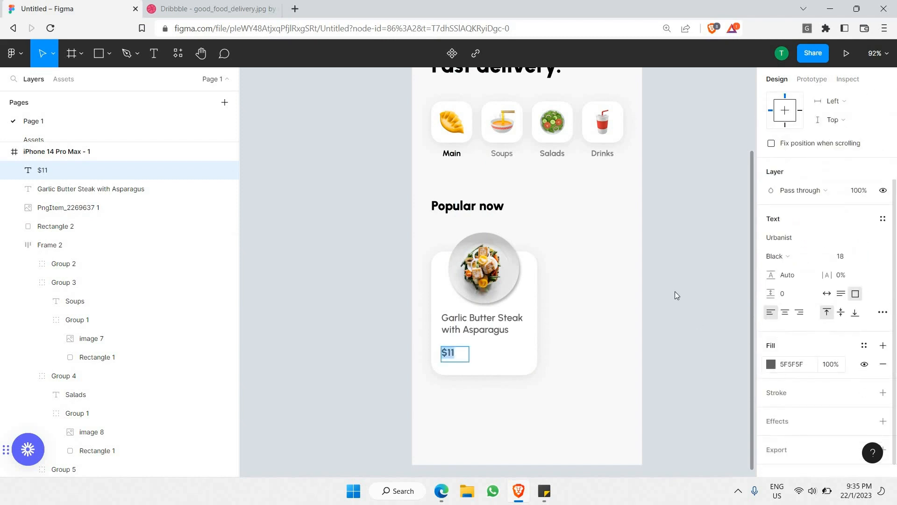
pyautogui.click(771, 364)
pyautogui.moveTo(674, 291); pyautogui.dragTo(356, 363)
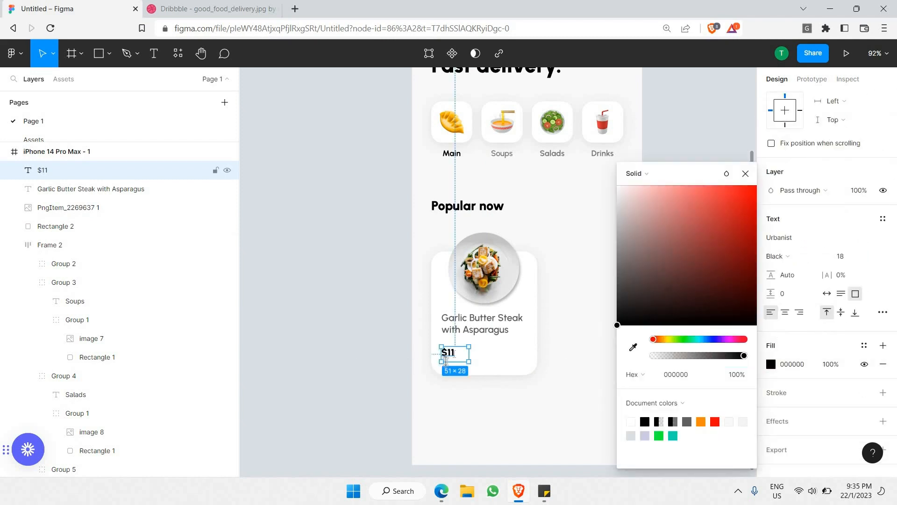
pyautogui.click(872, 260)
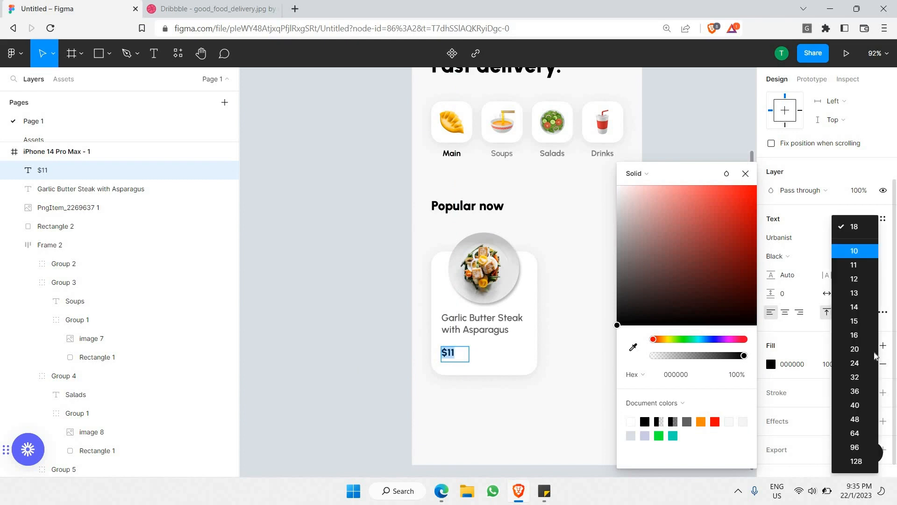
pyautogui.click(873, 363)
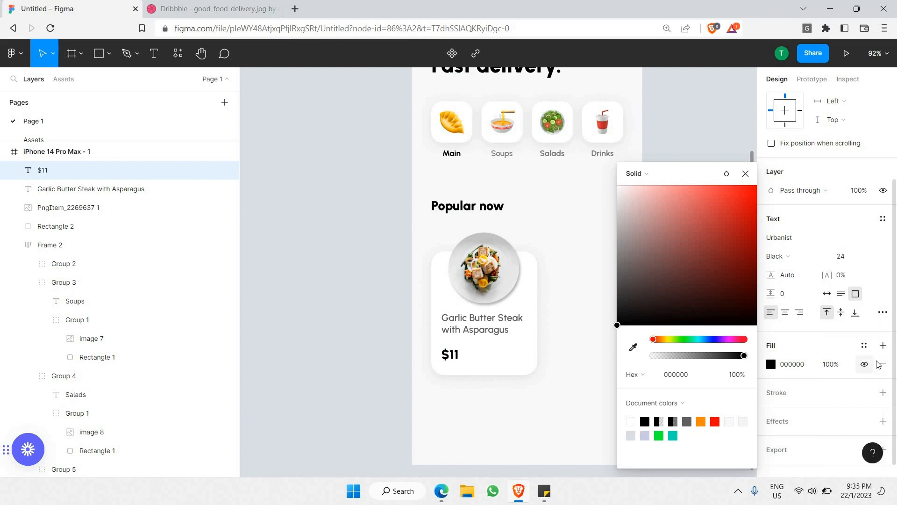
pyautogui.click(376, 350)
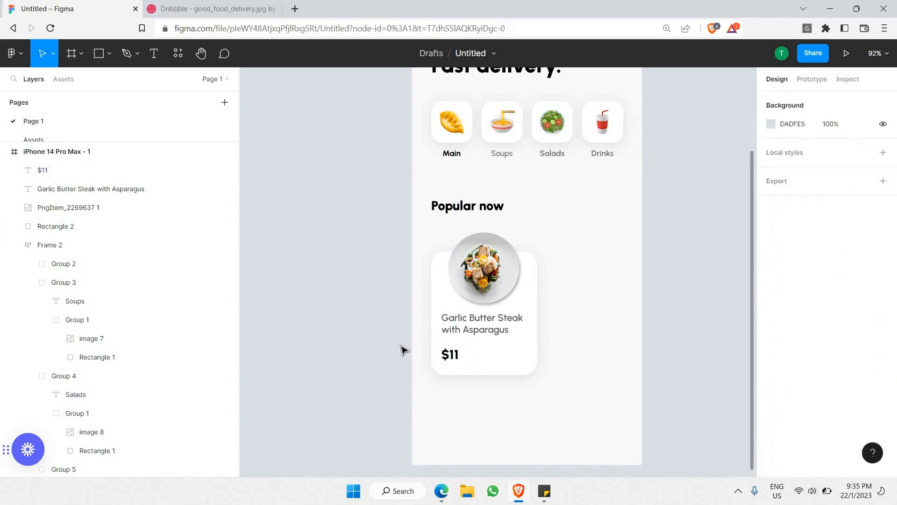
# Step: Check the icon in the Dribbble reference, then copy the chili image from the Assets page onto the card, level with the price
pyautogui.hotkey('ctrl', 'Tab')
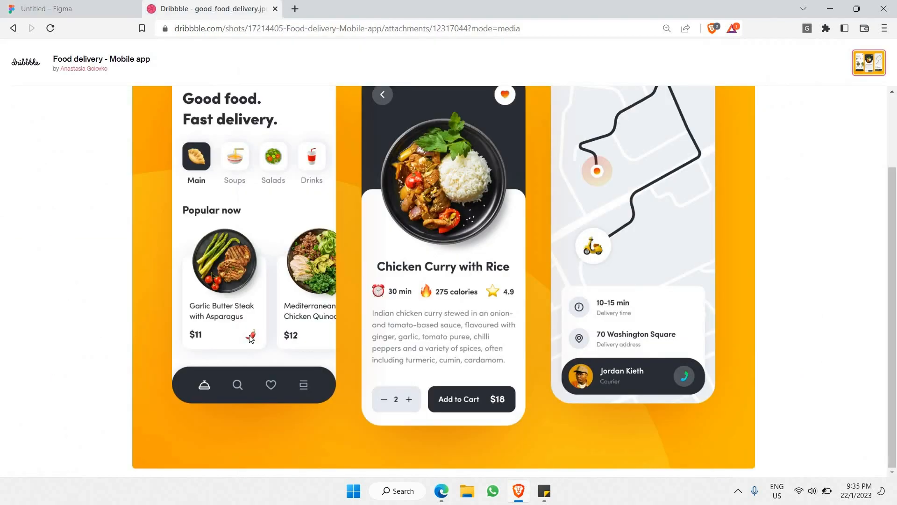
pyautogui.hotkey('ctrl', 'Tab')
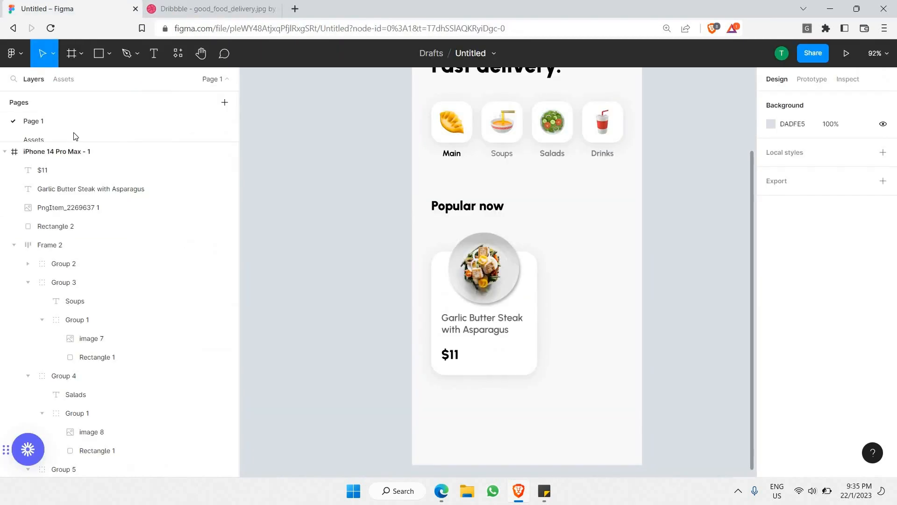
pyautogui.click(195, 133)
pyautogui.hscroll(3, 417, 229)
pyautogui.scroll(5, 346, 292)
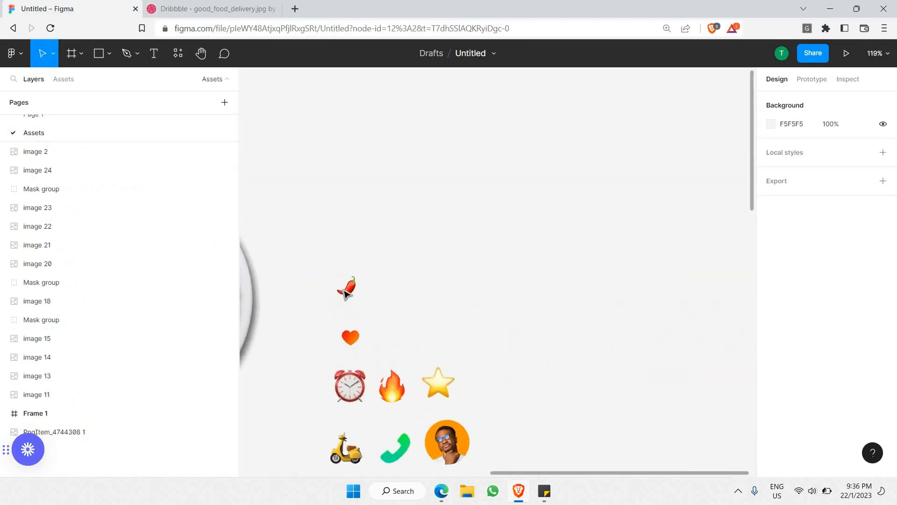
pyautogui.click(346, 293)
pyautogui.click(79, 117)
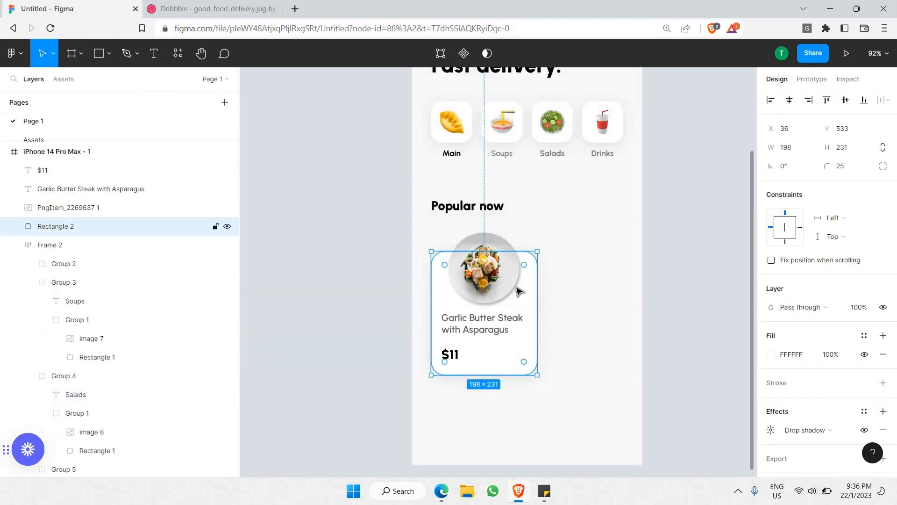
pyautogui.hotkey('ctrl', 'v')
pyautogui.moveTo(528, 267); pyautogui.dragTo(514, 356)
pyautogui.scroll(3, 515, 356)
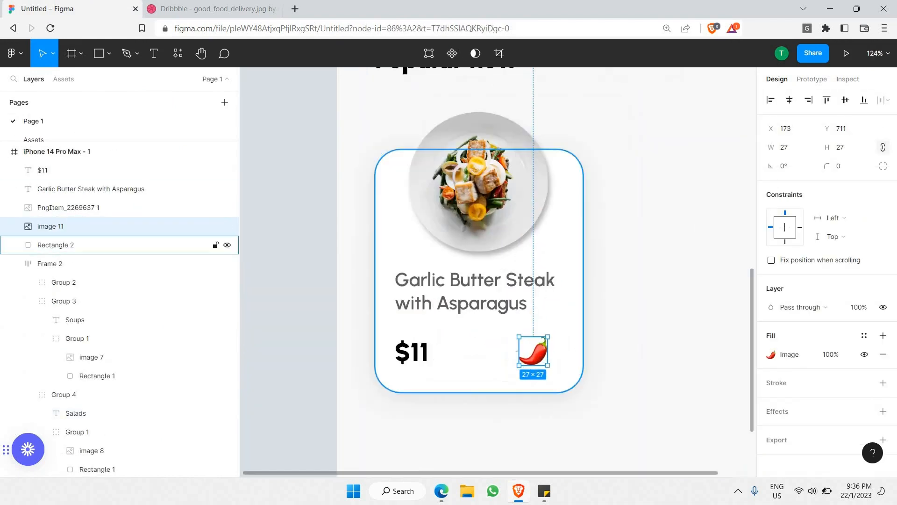
# Step: Group the price with the chili image and add auto layout to the group
pyautogui.click(452, 354)
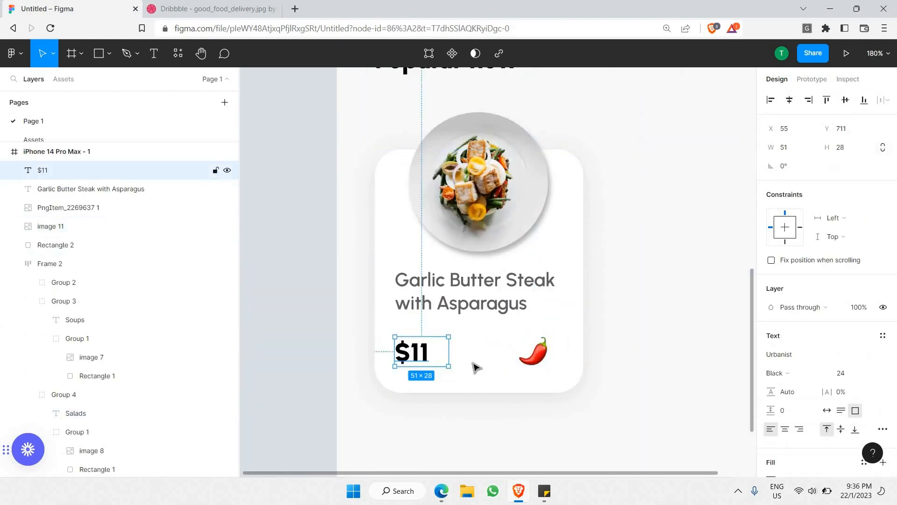
pyautogui.keyDown('shift'); pyautogui.click(541, 354); pyautogui.keyUp('shift')
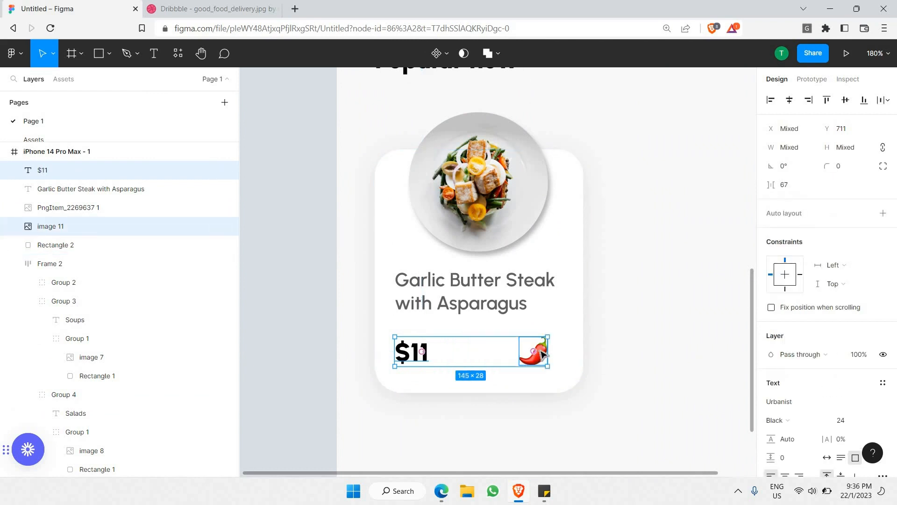
pyautogui.rightClick(542, 351)
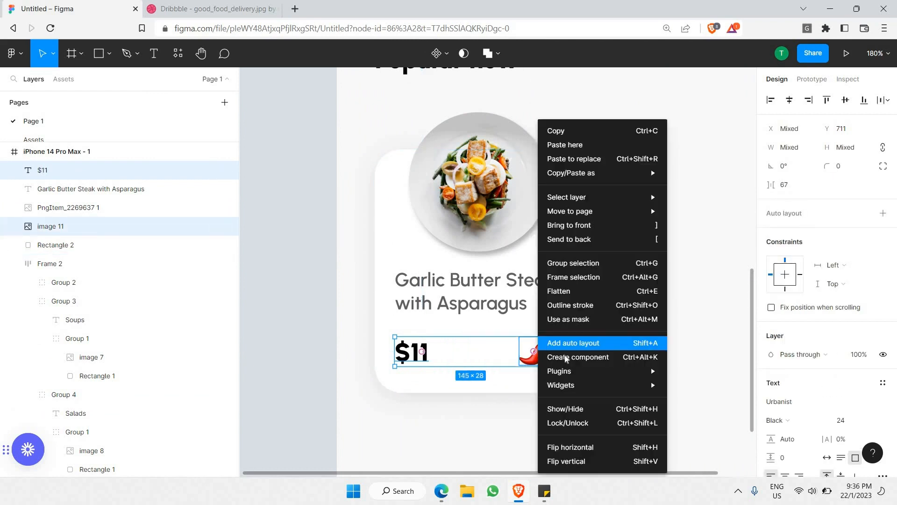
pyautogui.click(573, 262)
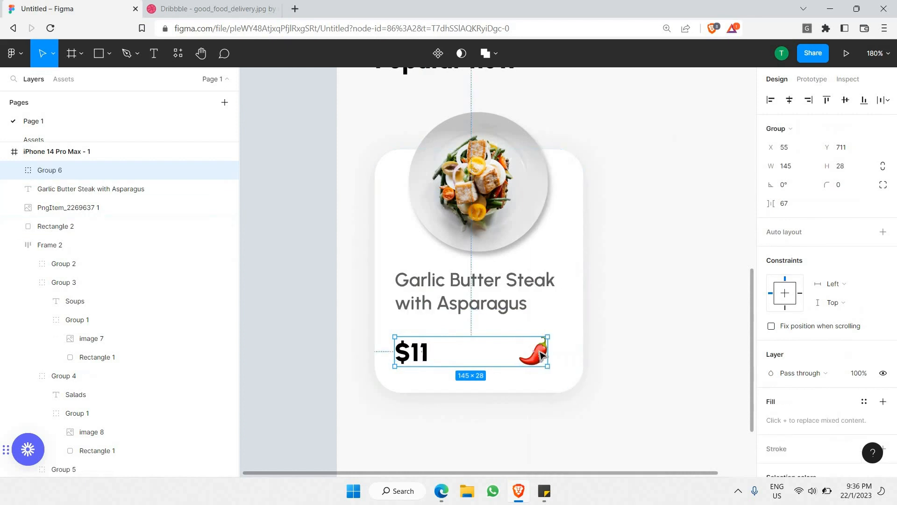
pyautogui.hotkey('shift', 'a')
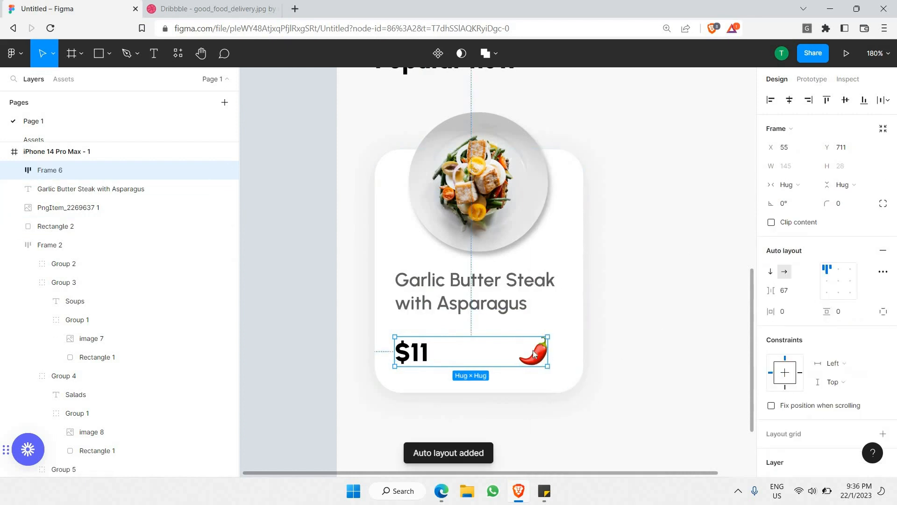
# Step: Set the price row's auto layout spacing mode to Space between and widen the row to 157
pyautogui.click(882, 271)
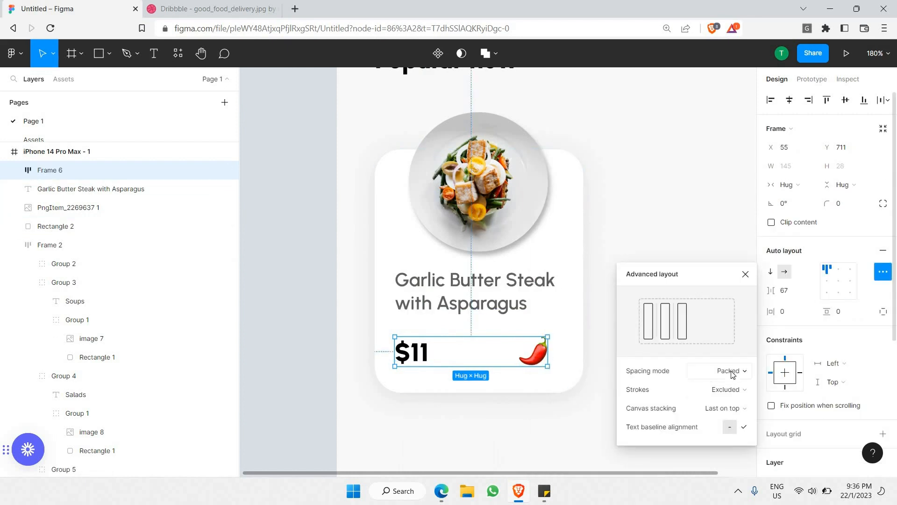
pyautogui.click(733, 372)
pyautogui.click(722, 383)
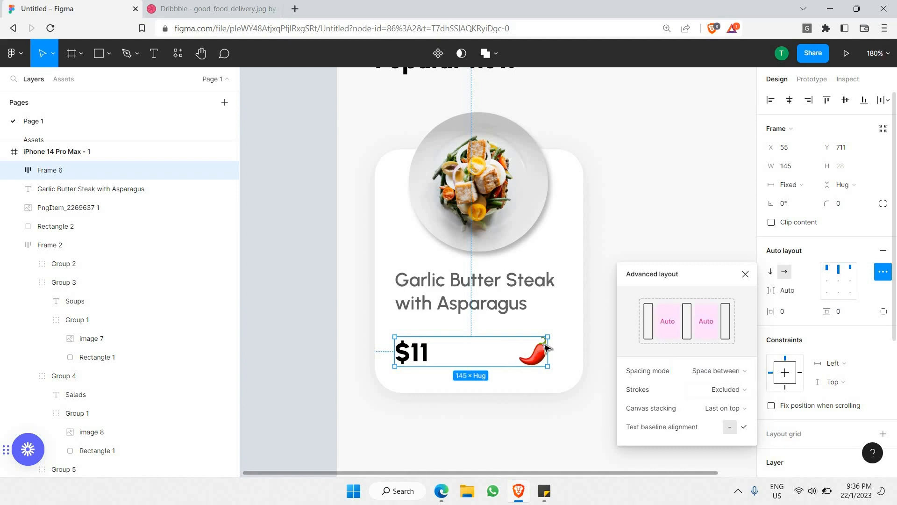
pyautogui.moveTo(555, 345); pyautogui.dragTo(568, 346)
pyautogui.click(513, 297)
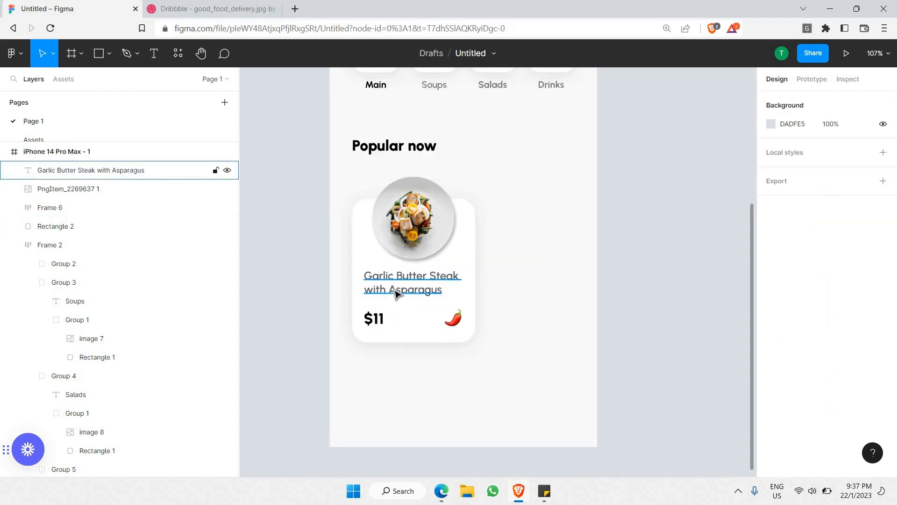
# Step: Group the price row, dish name, plate image and card rectangle into one dish card
pyautogui.click(395, 293)
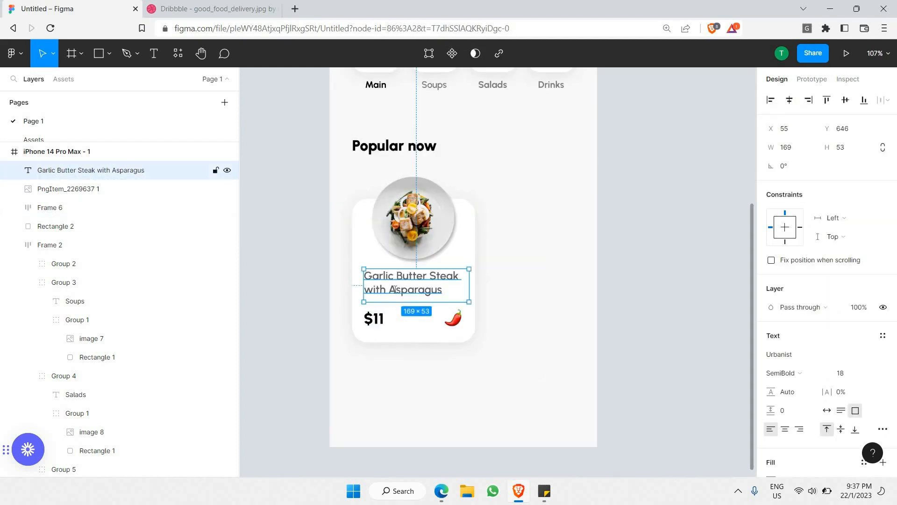
pyautogui.doubleClick(397, 297)
pyautogui.click(356, 338)
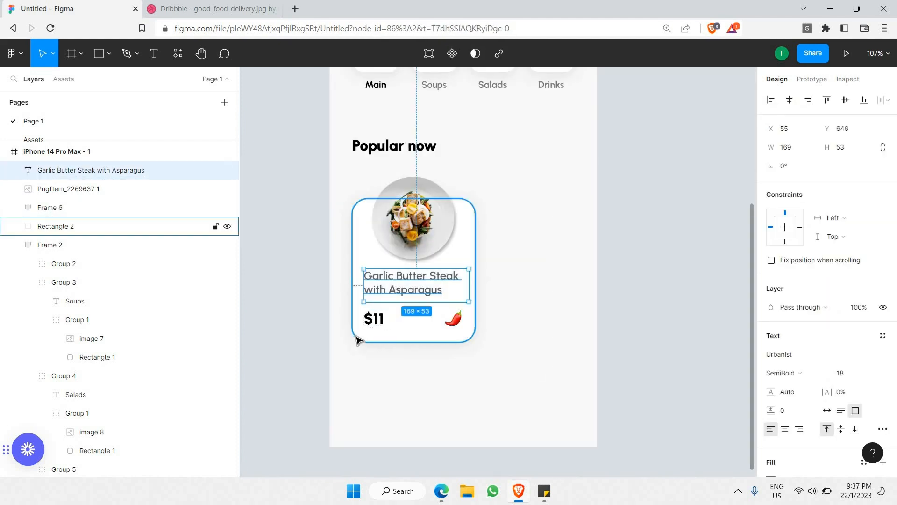
pyautogui.click(369, 325)
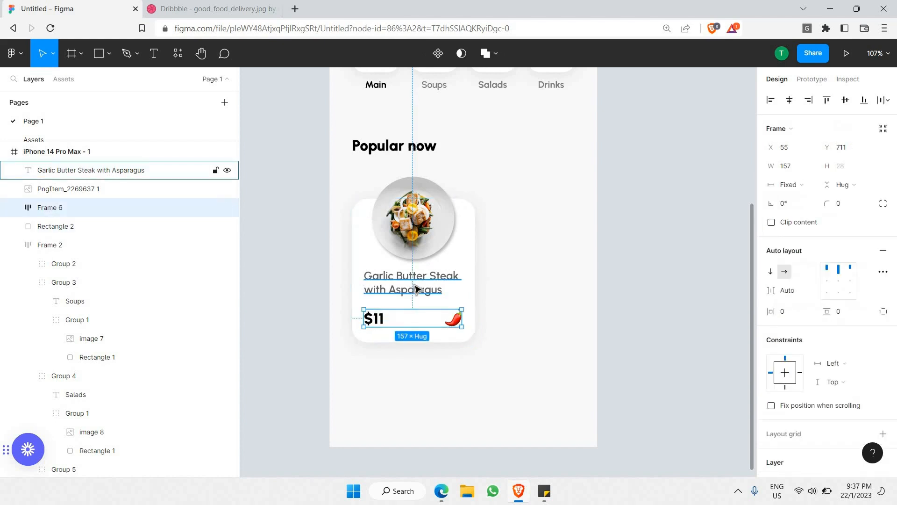
pyautogui.keyDown('shift'); pyautogui.click(416, 286); pyautogui.keyUp('shift')
pyautogui.keyDown('shift'); pyautogui.click(449, 219); pyautogui.keyUp('shift')
pyautogui.keyDown('shift'); pyautogui.click(457, 223); pyautogui.keyUp('shift')
pyautogui.rightClick(457, 253)
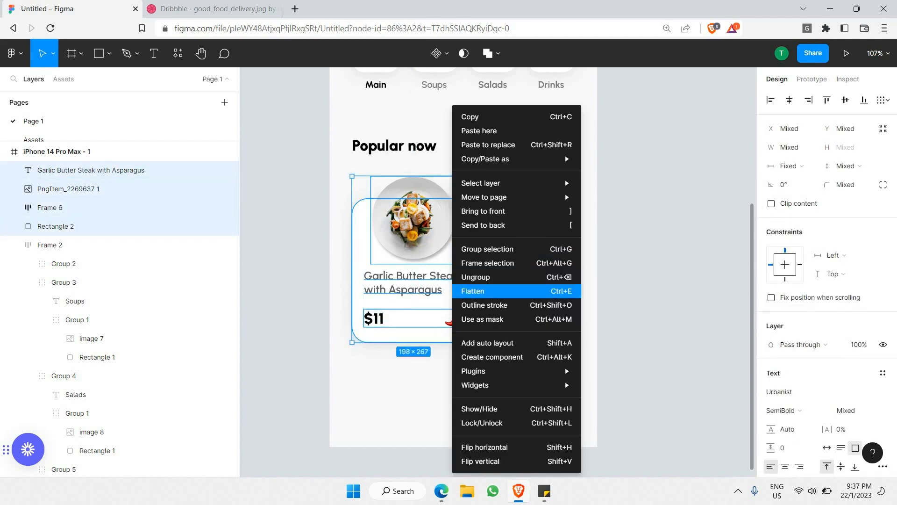
pyautogui.click(479, 249)
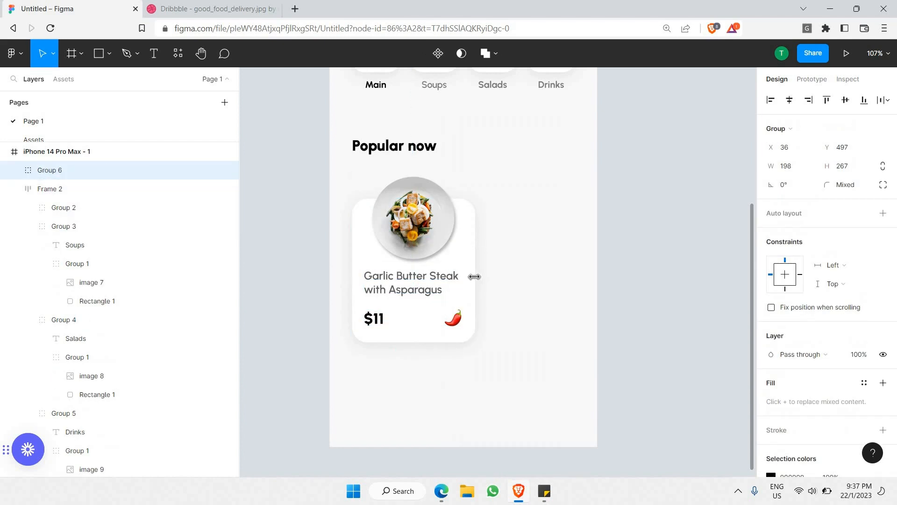
# Step: Narrow the dish name's text box to 163 and centre both the dish name and plate image horizontally within the card
pyautogui.doubleClick(373, 321)
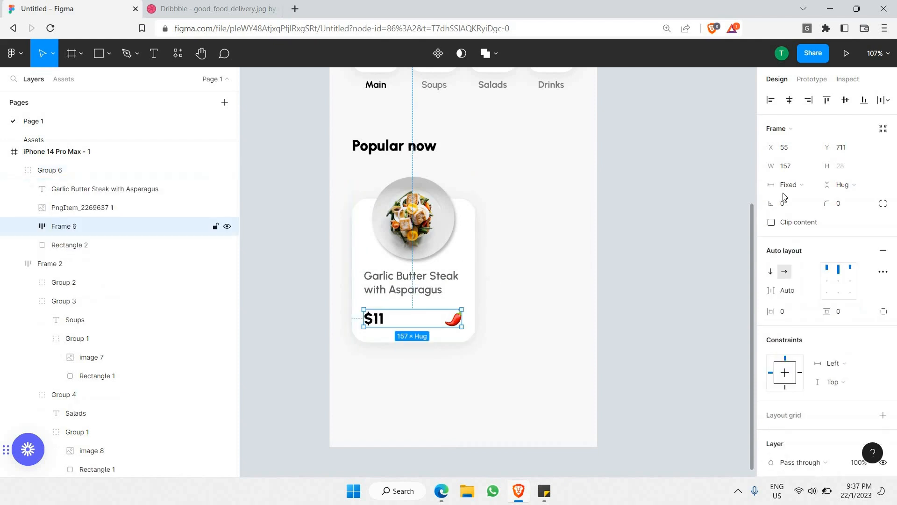
pyautogui.click(409, 279)
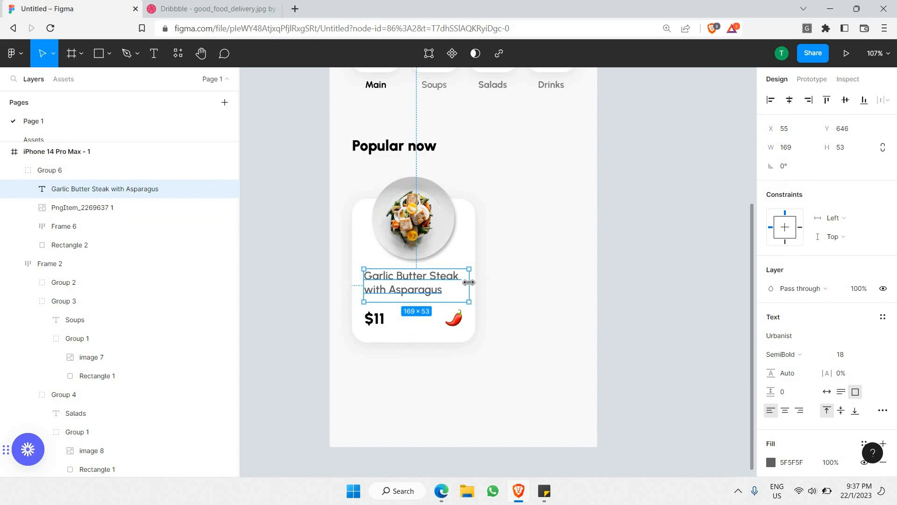
pyautogui.moveTo(465, 290); pyautogui.dragTo(468, 294)
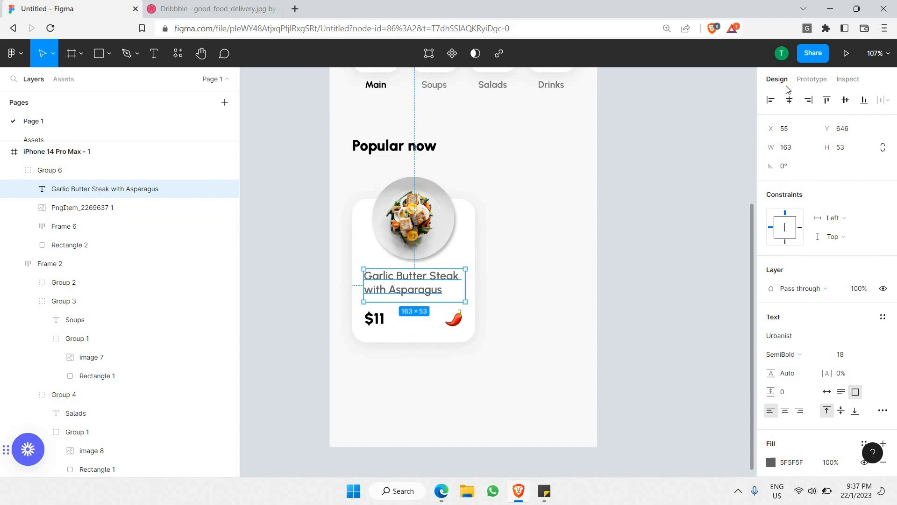
pyautogui.click(413, 220)
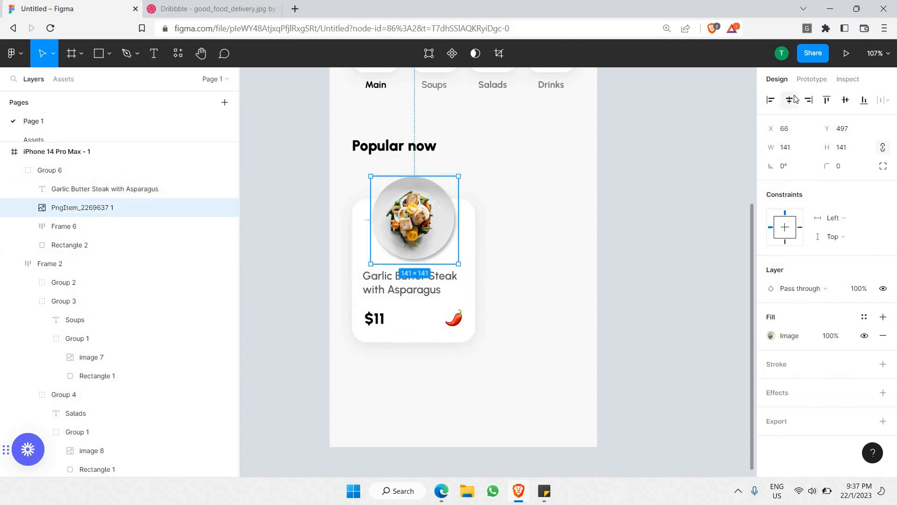
pyautogui.click(728, 186)
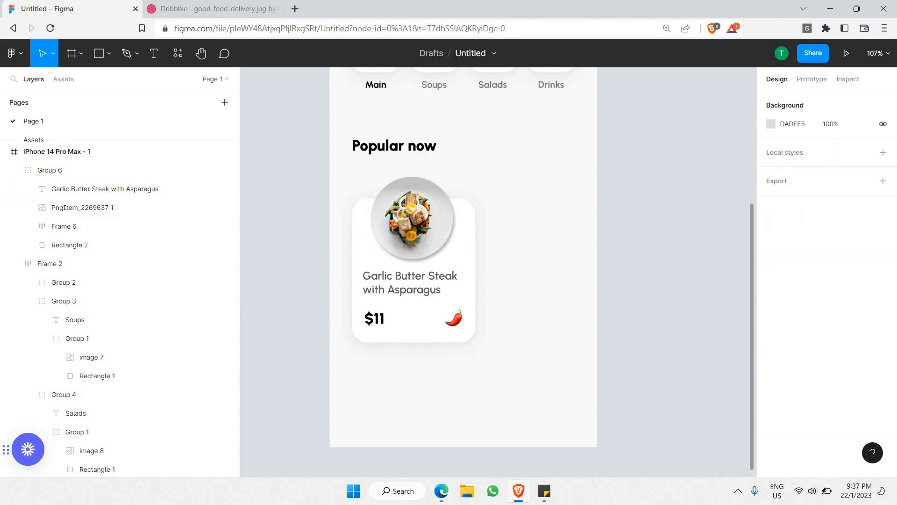
# Step: Duplicate the dish card beside the first one, level with it and with a gap of 28
pyautogui.click(434, 281)
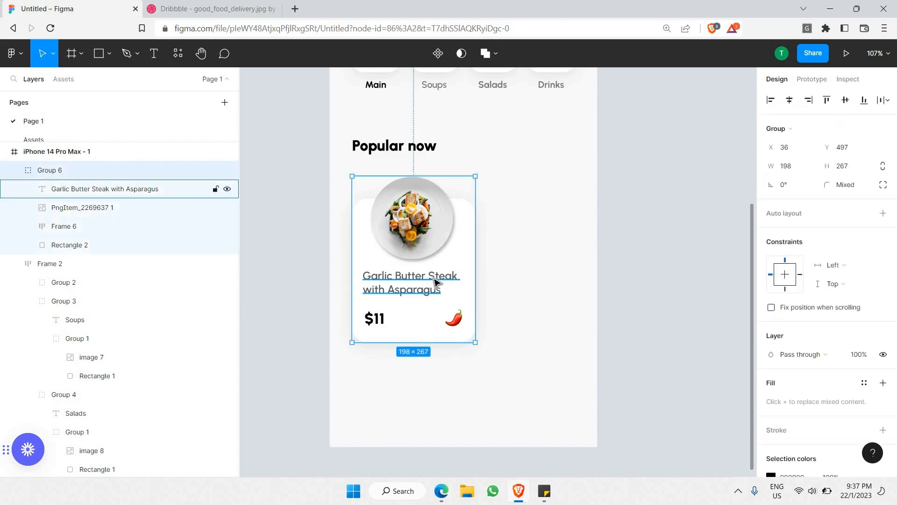
pyautogui.moveTo(435, 284); pyautogui.dragTo(550, 263)
pyautogui.keyDown('shift'); pyautogui.click(414, 288); pyautogui.keyUp('shift')
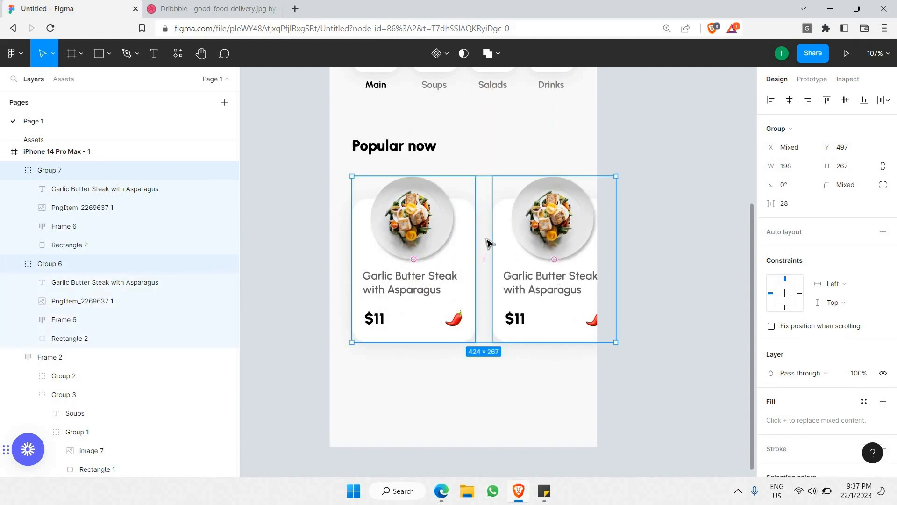
pyautogui.rightClick(496, 273)
pyautogui.click(636, 251)
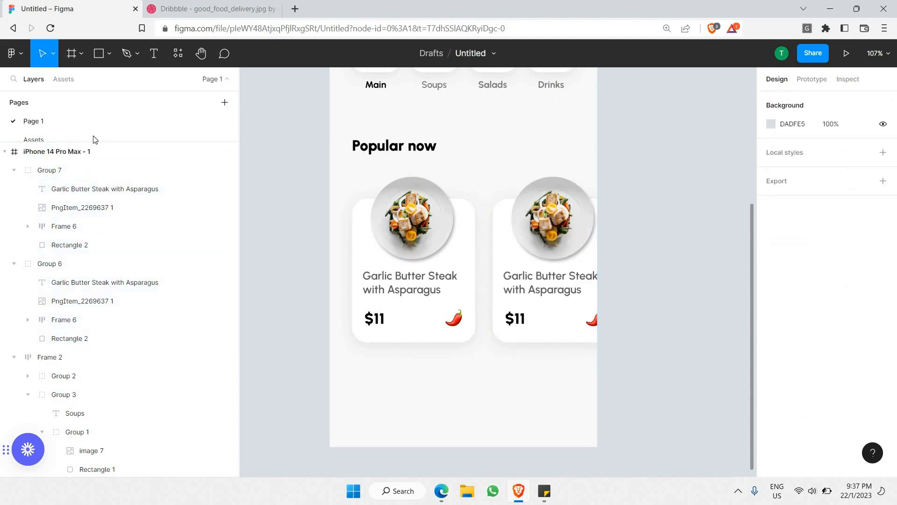
# Step: Move the pasta plate image from the Assets page into the second dish card at 141 × 141, replacing its old plate image
pyautogui.click(34, 139)
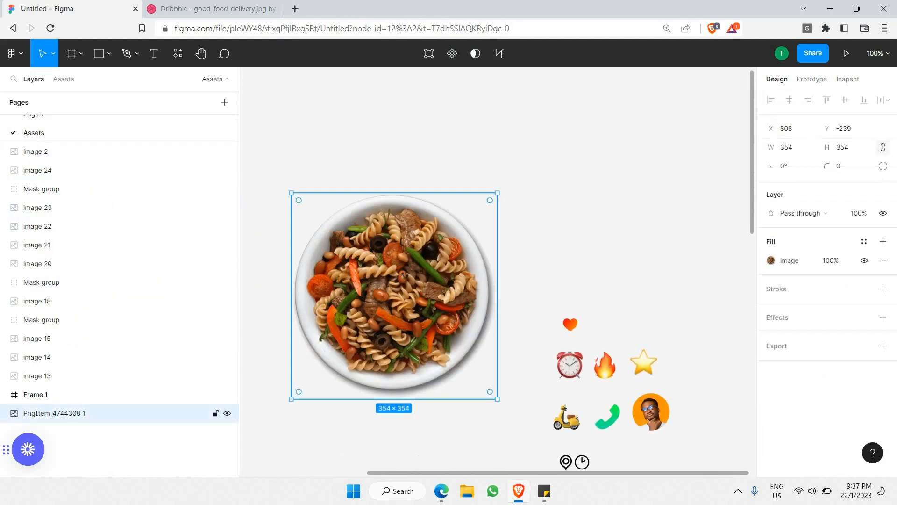
pyautogui.press('Delete')
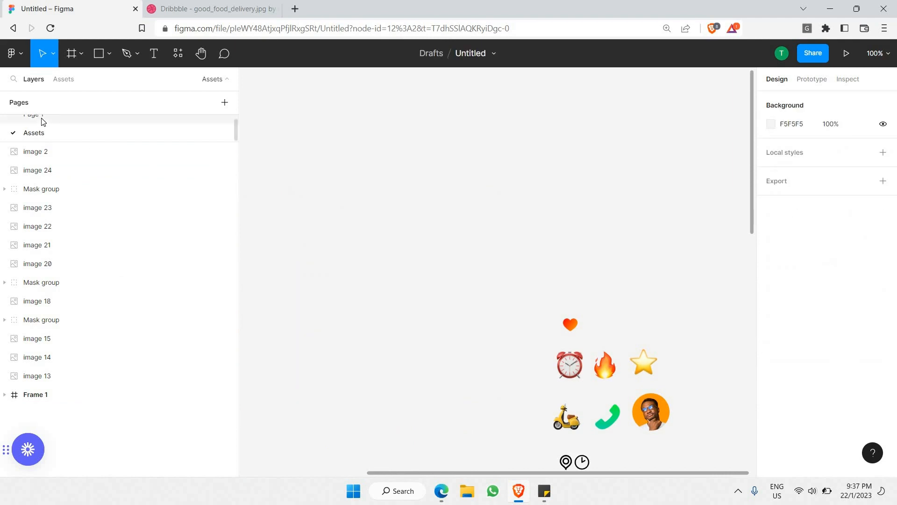
pyautogui.press('pageup')
pyautogui.click(547, 227)
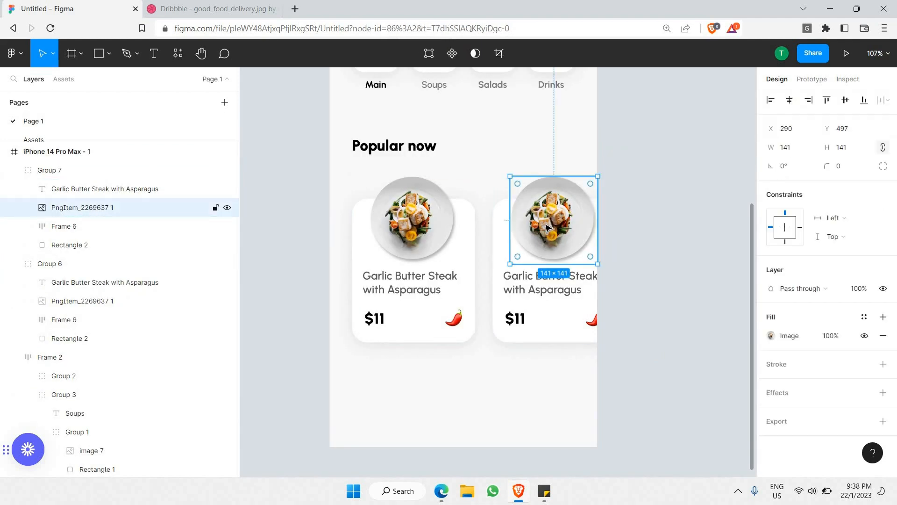
pyautogui.hotkey('ctrl', 'v')
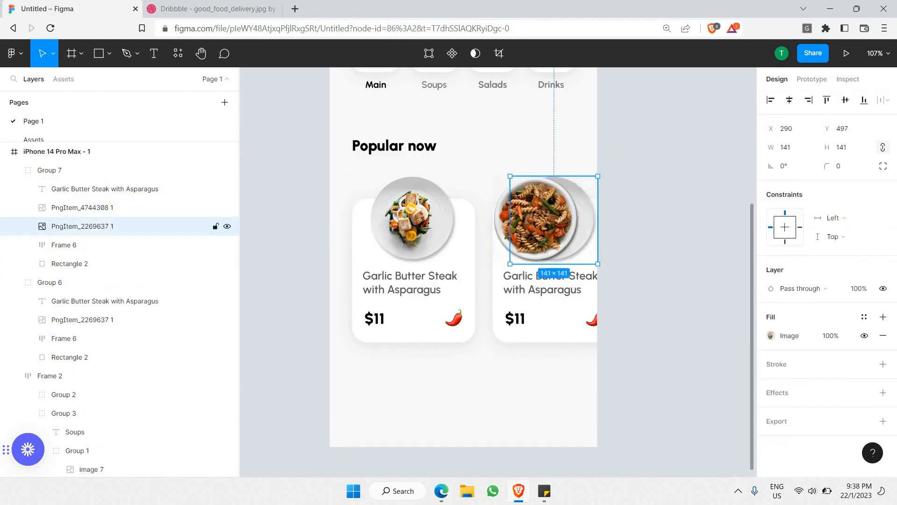
pyautogui.press('Delete')
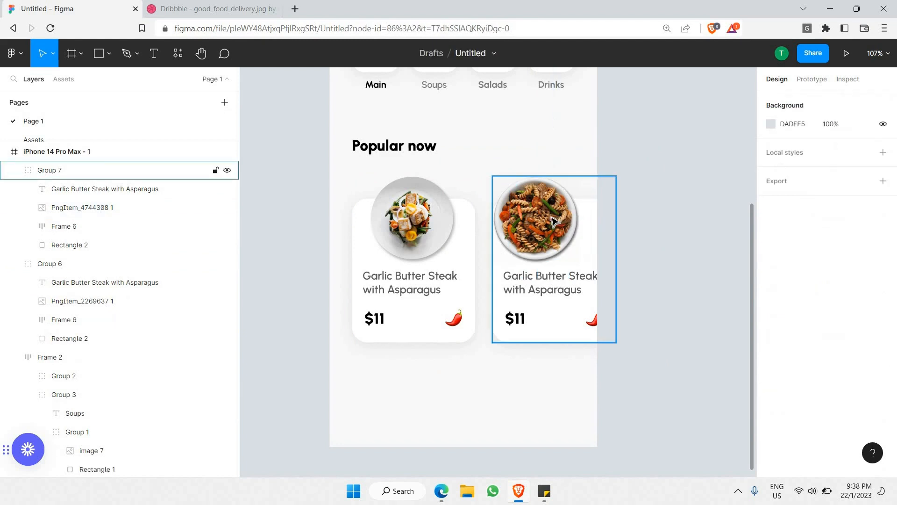
# Step: Centre the pasta plate image horizontally within the second dish card
pyautogui.click(555, 222)
pyautogui.doubleClick(552, 219)
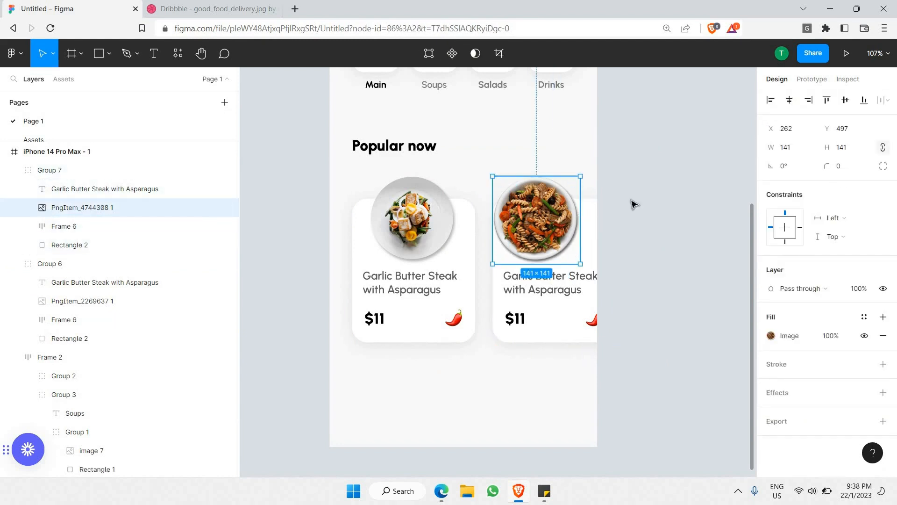
pyautogui.click(793, 100)
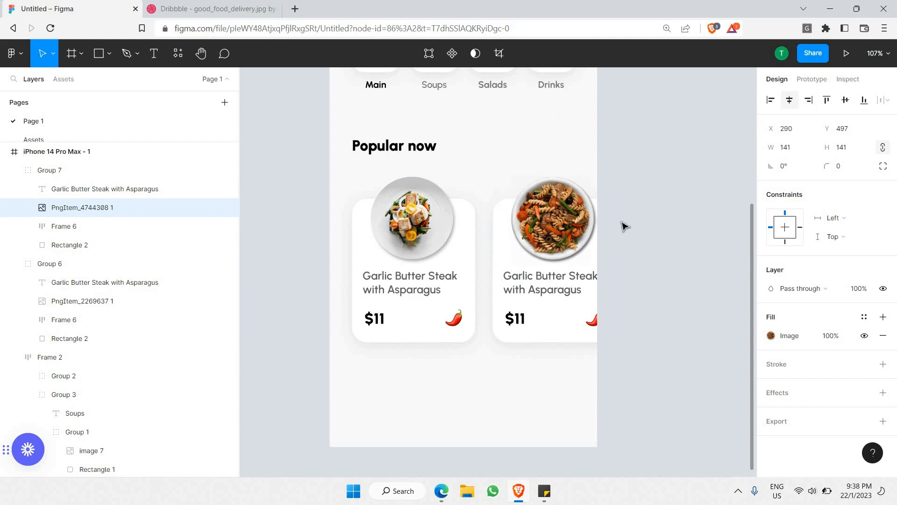
pyautogui.click(637, 253)
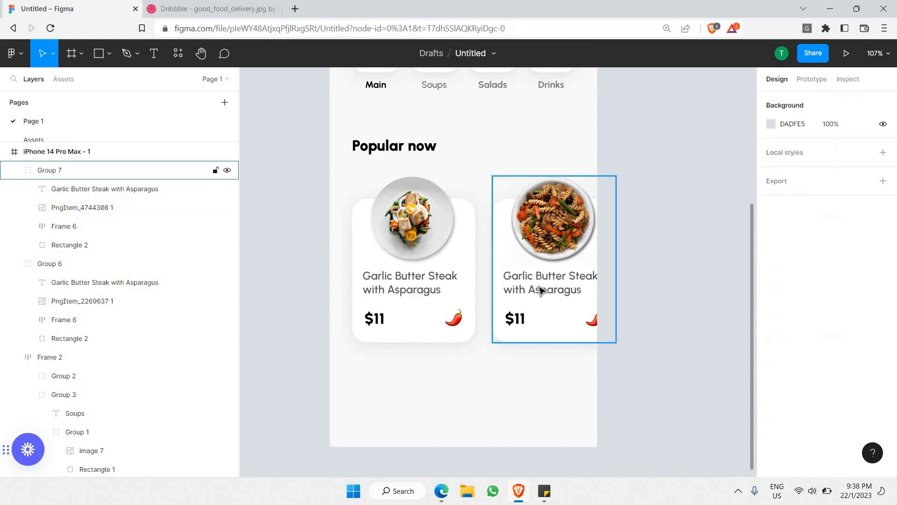
# Step: Change the second card's dish name to "Mediterranean Chicken Quinoa", following the Dribbble reference
pyautogui.doubleClick(539, 290)
pyautogui.hotkey('ctrl', 'Tab')
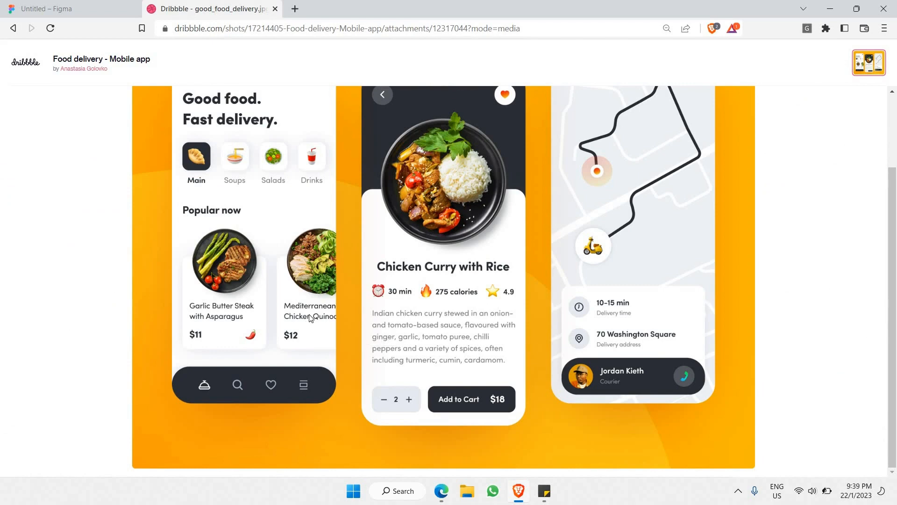
pyautogui.click(86, 4)
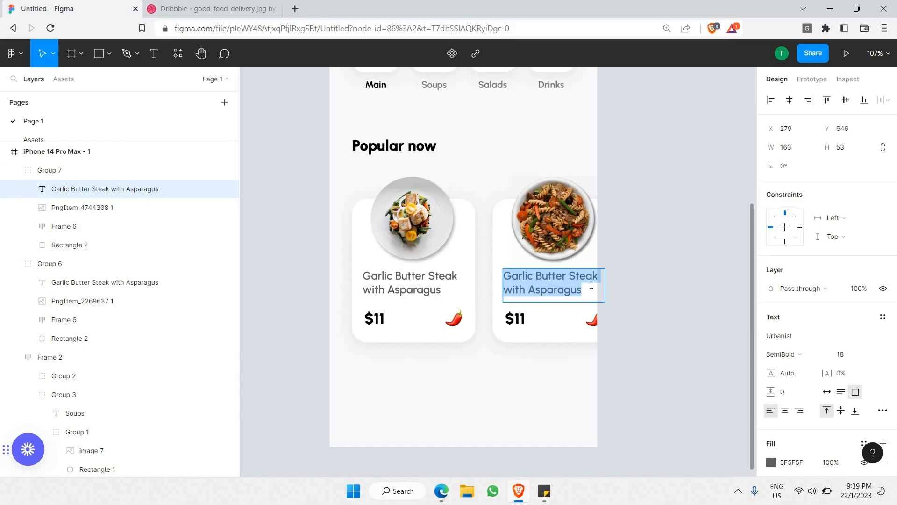
pyautogui.write('Mediterre')
pyautogui.write('nean C')
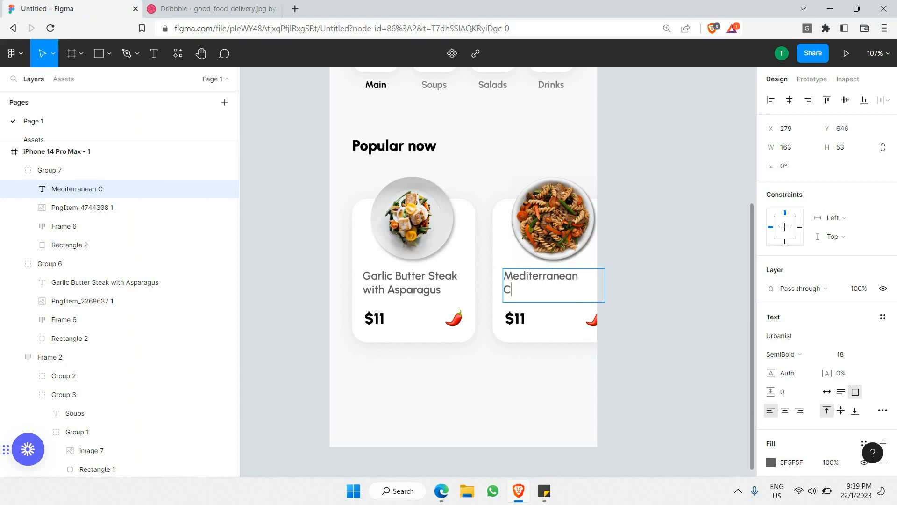
pyautogui.write('hicken Quinoa')
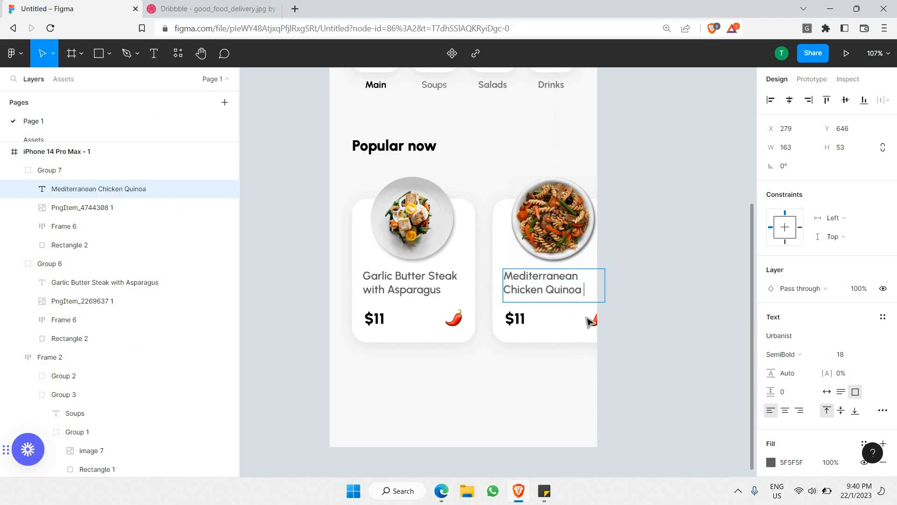
pyautogui.press('Escape')
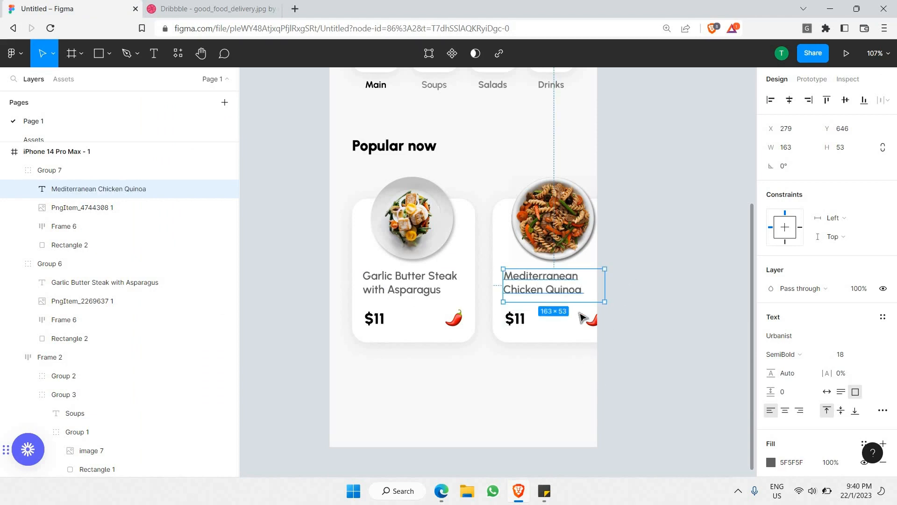
pyautogui.click(656, 289)
# Step: Add auto layout to the two dish cards and reduce the spacing between them to 22
pyautogui.click(402, 243)
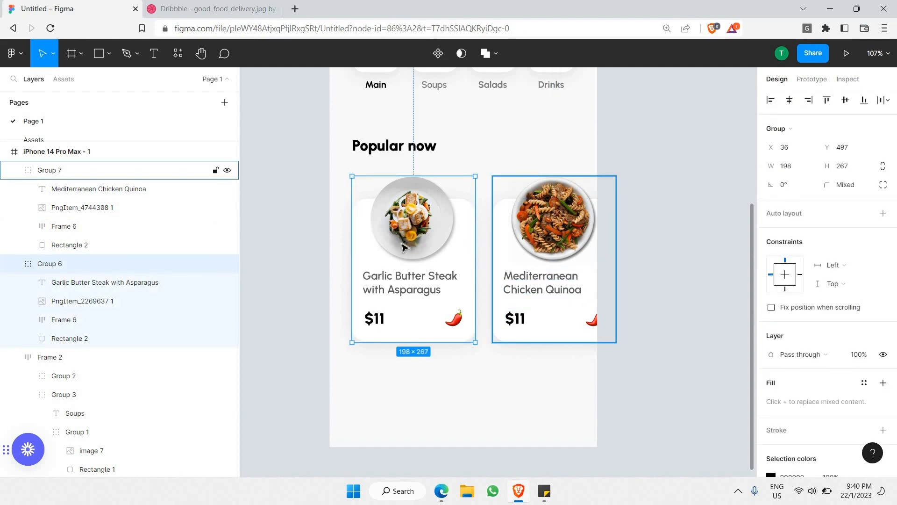
pyautogui.keyDown('shift'); pyautogui.click(523, 247); pyautogui.keyUp('shift')
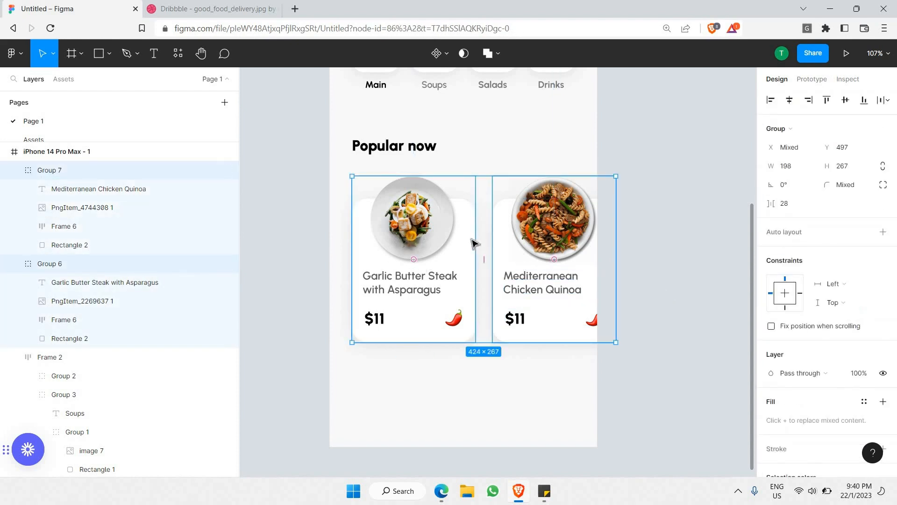
pyautogui.rightClick(453, 205)
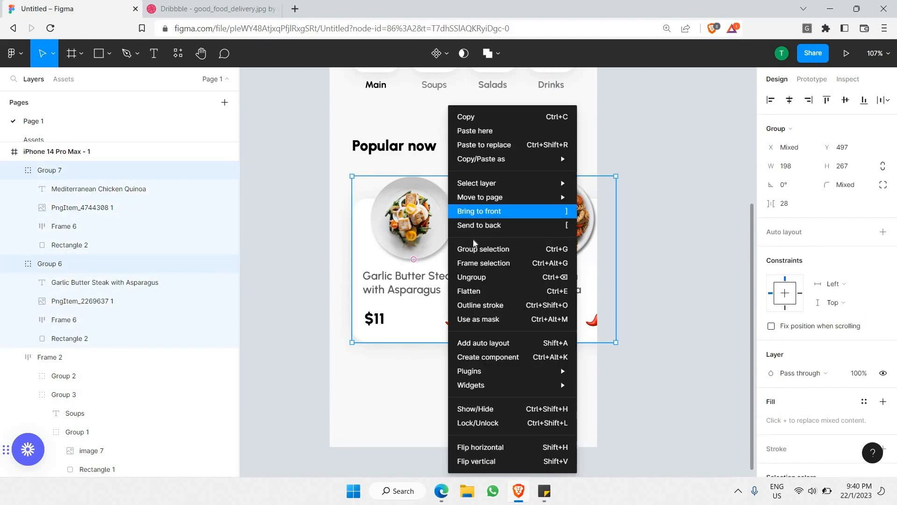
pyautogui.click(486, 344)
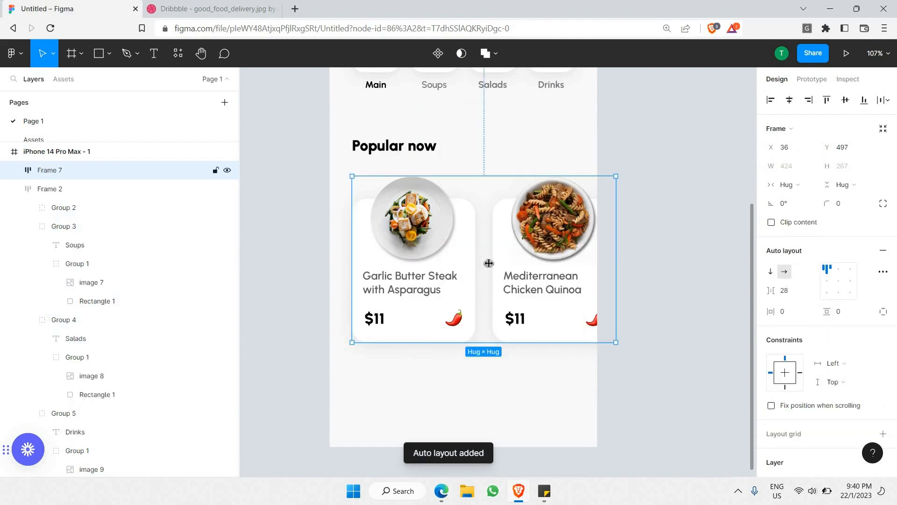
pyautogui.moveTo(486, 260); pyautogui.dragTo(486, 262)
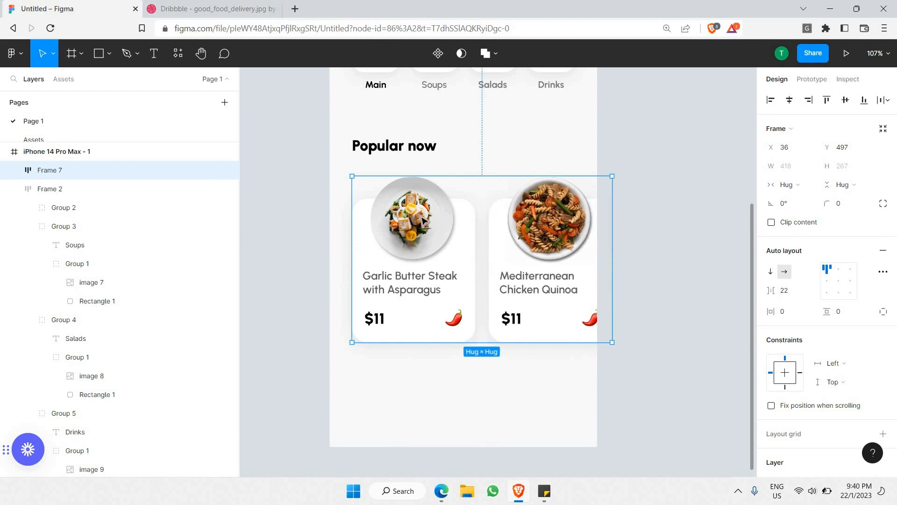
pyautogui.click(273, 262)
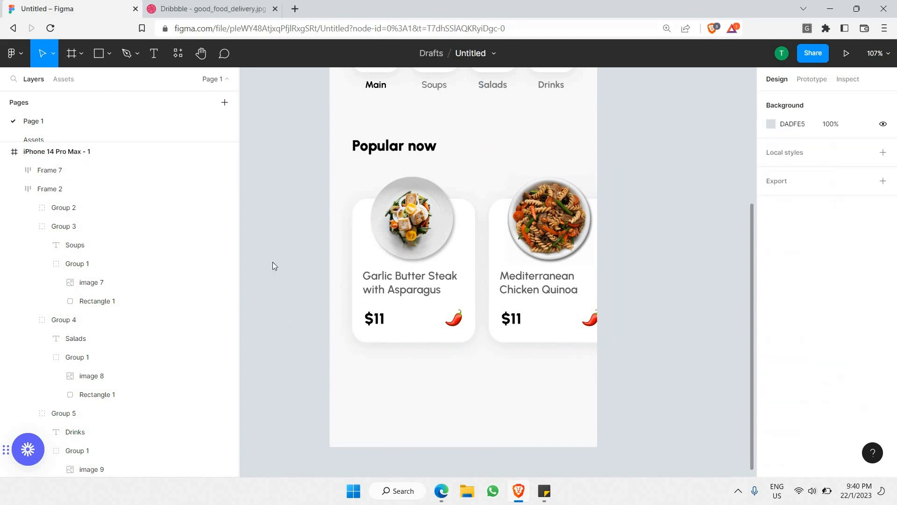
# Step: Check the bottom navigation bar in the Dribbble reference, then enlarge Figma's page list to reveal the Assets page
pyautogui.hotkey('ctrl', 'Tab')
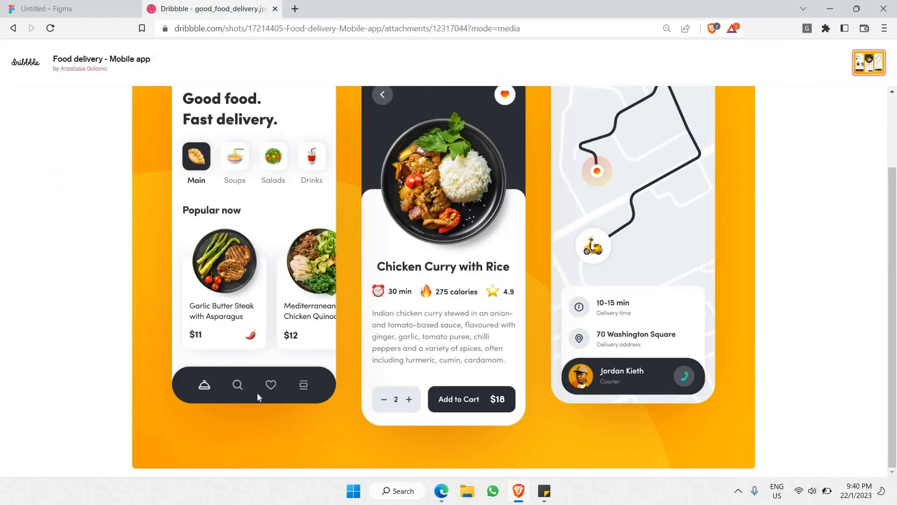
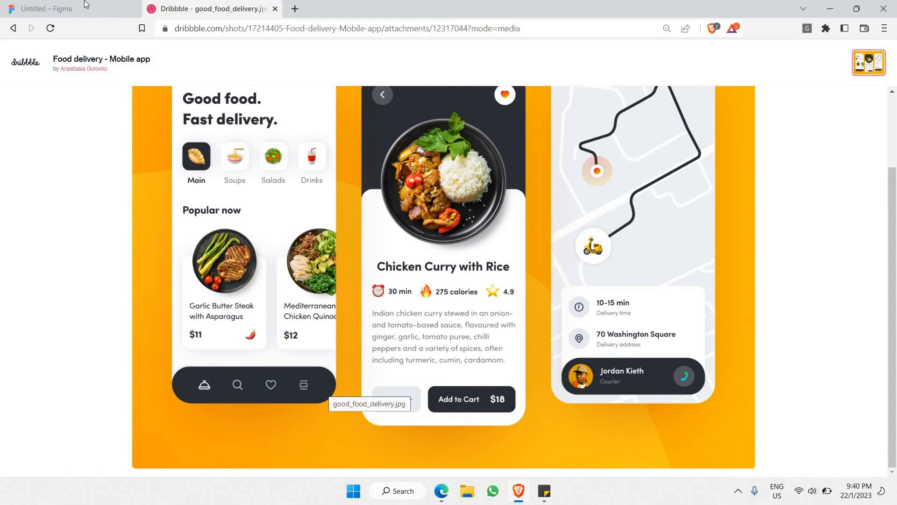
pyautogui.click(52, 8)
pyautogui.moveTo(36, 138); pyautogui.dragTo(38, 136)
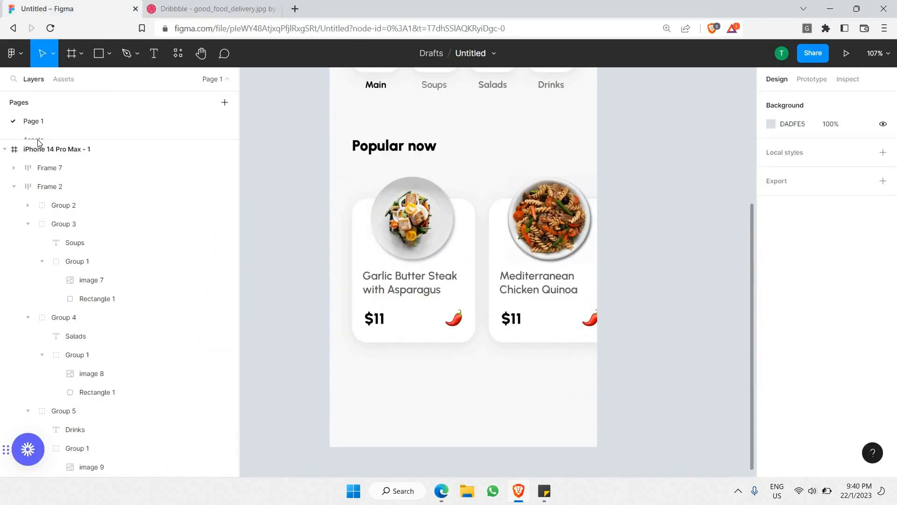
pyautogui.click(45, 149)
# Step: Cut the four white navigation icons out of Frame 1 on the Assets page and return to Page 1
pyautogui.click(34, 139)
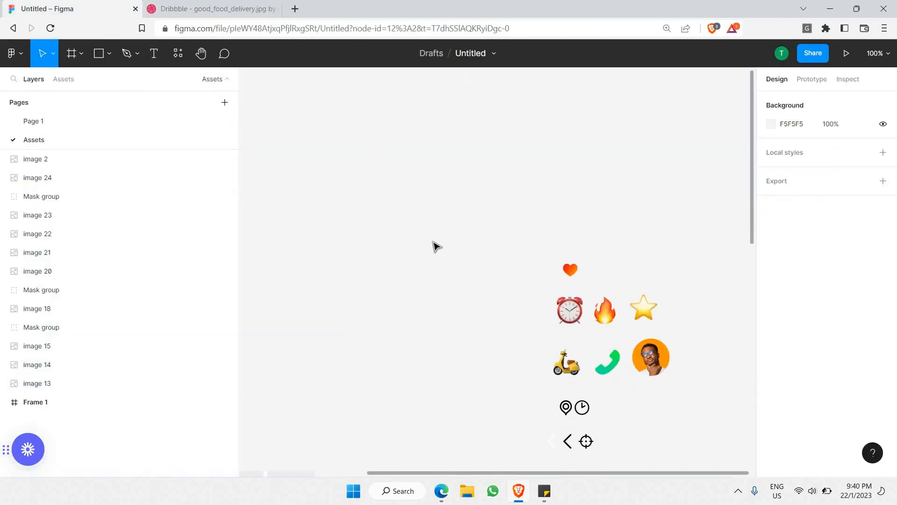
pyautogui.scroll(-1, 467, 289)
pyautogui.hscroll(-4, 490, 304)
pyautogui.scroll(3, 494, 281)
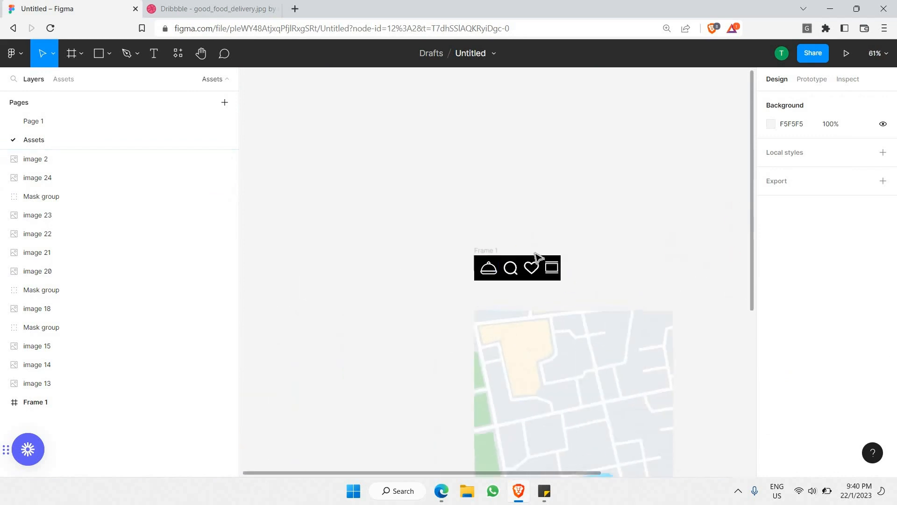
pyautogui.scroll(2, 505, 264)
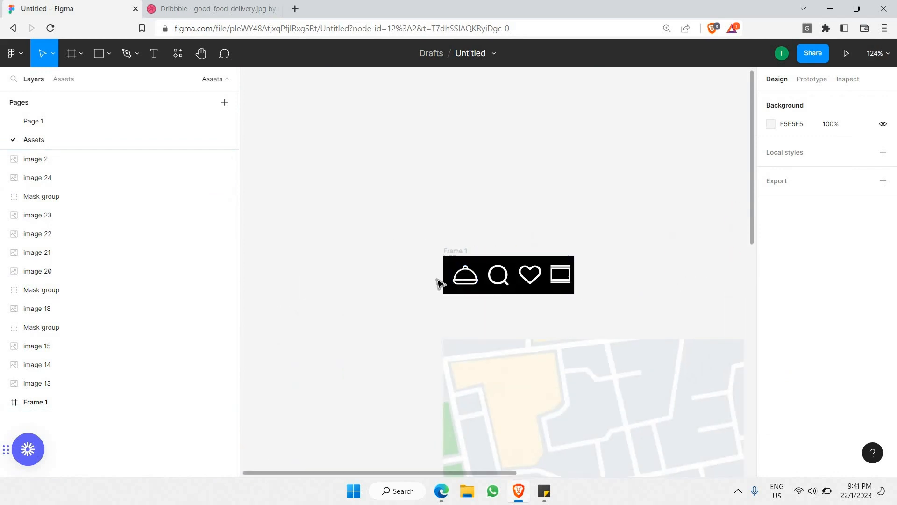
pyautogui.hscroll(1, 442, 282)
pyautogui.click(448, 280)
pyautogui.hotkey('ctrl', 'x')
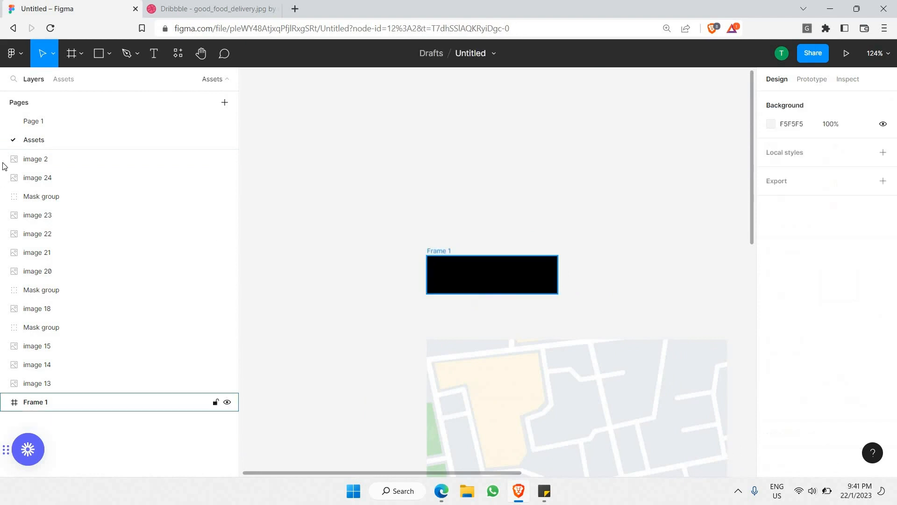
pyautogui.click(33, 121)
pyautogui.scroll(-5, 387, 273)
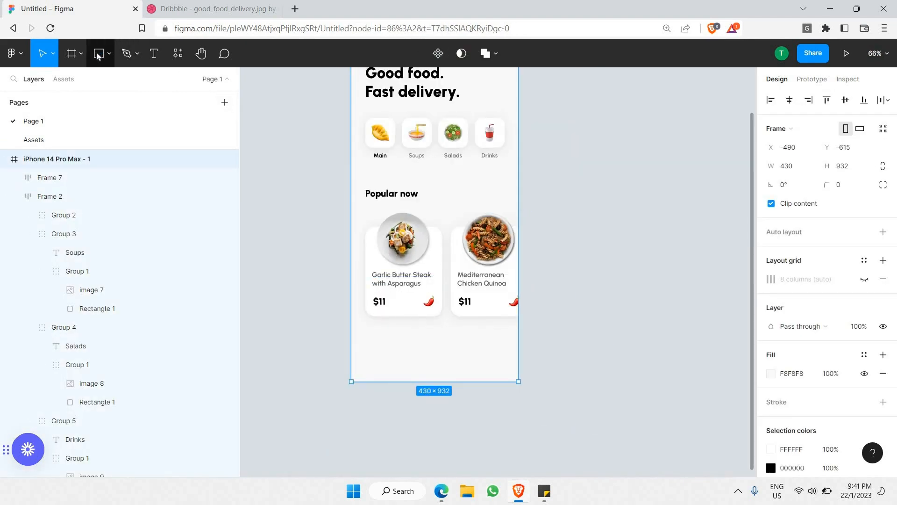
# Step: After checking the Dribbble reference, draw a 430 × 94 frame across the bottom of the iPhone 14 Pro Max - 1 frame
pyautogui.hotkey('ctrl', 'Tab')
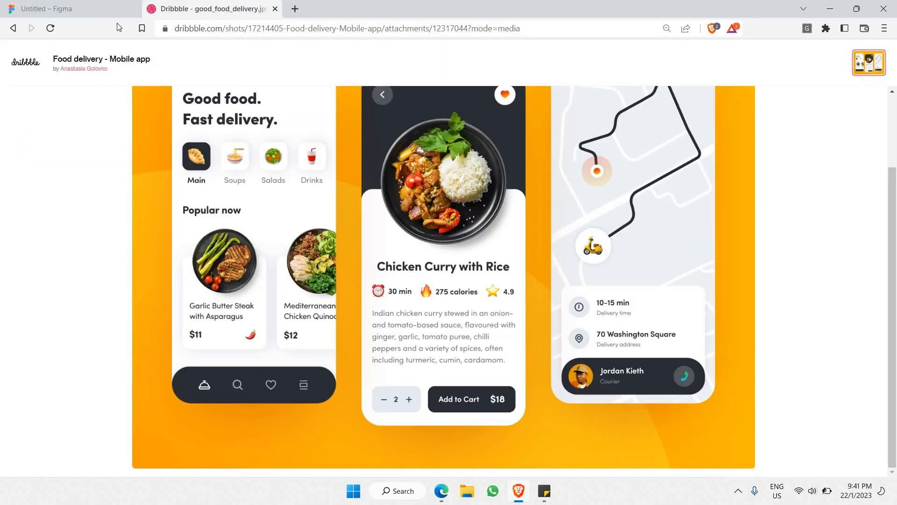
pyautogui.click(51, 8)
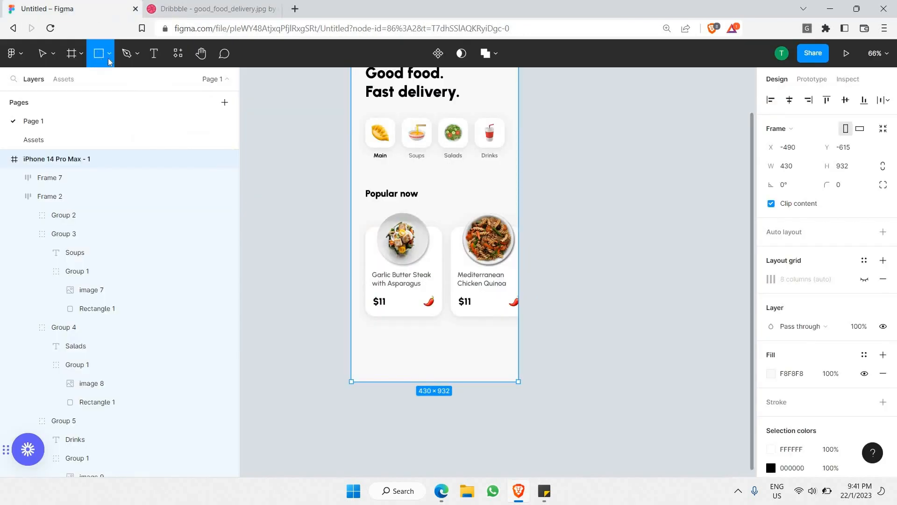
pyautogui.click(81, 53)
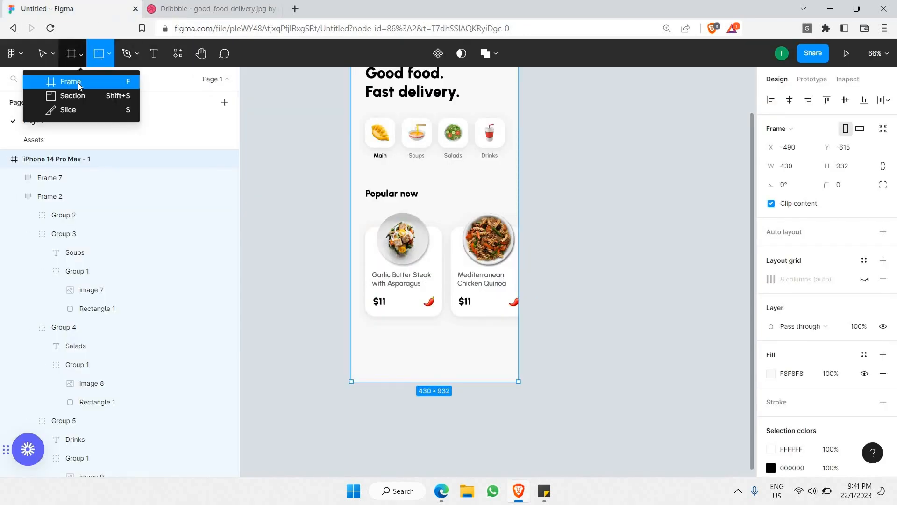
pyautogui.press('f')
pyautogui.moveTo(351, 345); pyautogui.dragTo(518, 381)
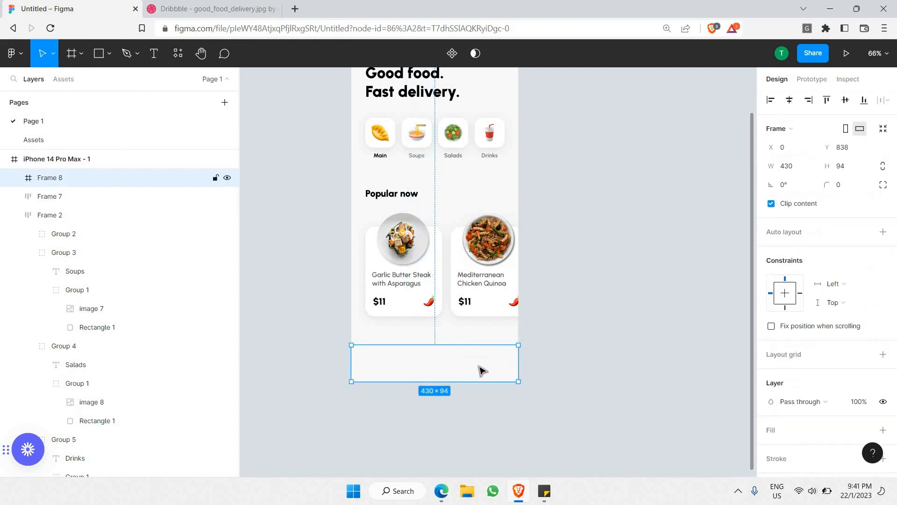
# Step: Add a solid black 000000 fill to the new navigation bar frame
pyautogui.scroll(-2, 779, 361)
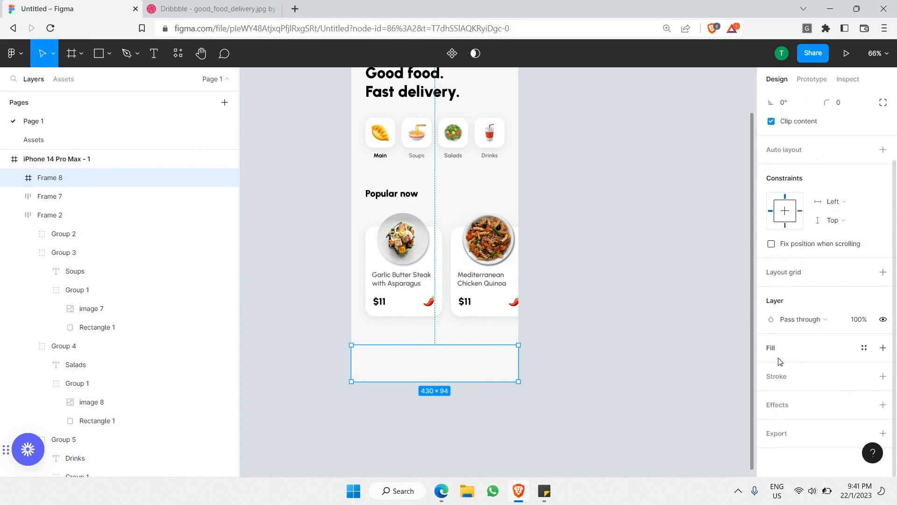
pyautogui.click(780, 353)
pyautogui.click(774, 364)
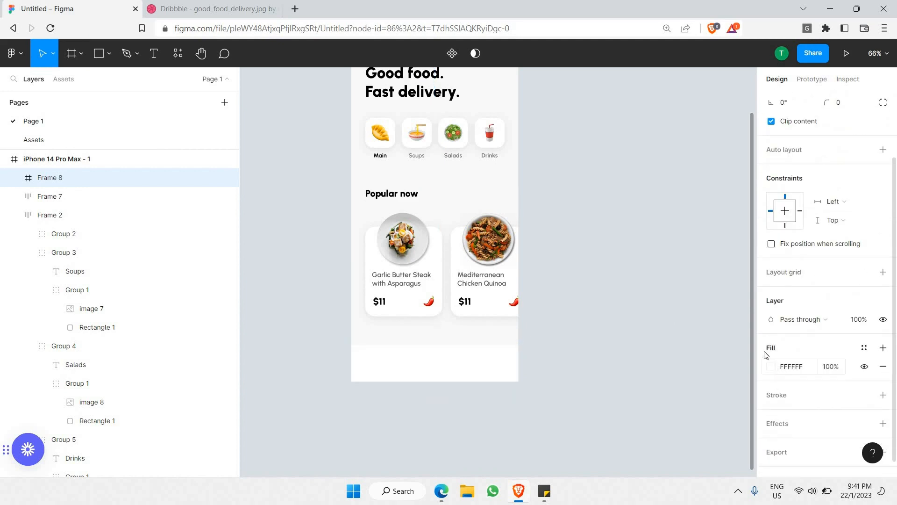
pyautogui.write('0f')
pyautogui.press('Return')
pyautogui.moveTo(554, 351); pyautogui.dragTo(555, 354)
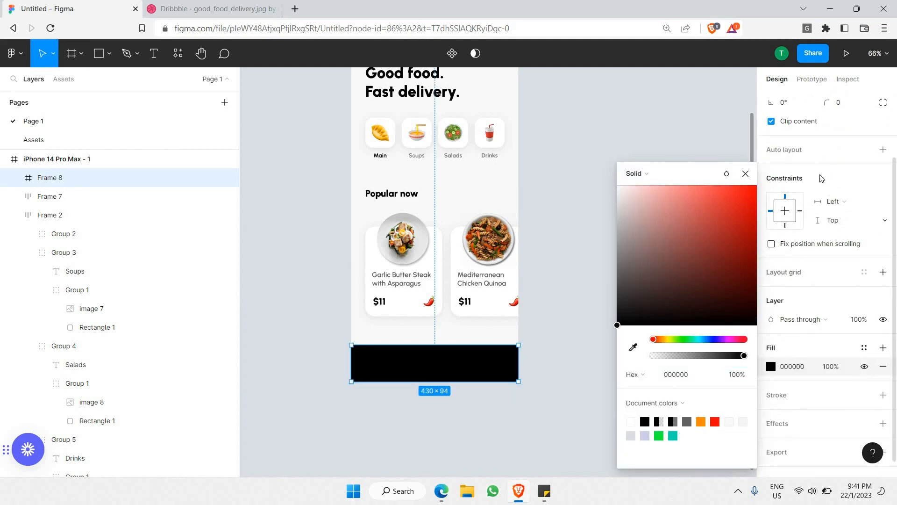
# Step: Set the navigation bar frame's corner radius to 100
pyautogui.scroll(2, 861, 187)
pyautogui.click(839, 185)
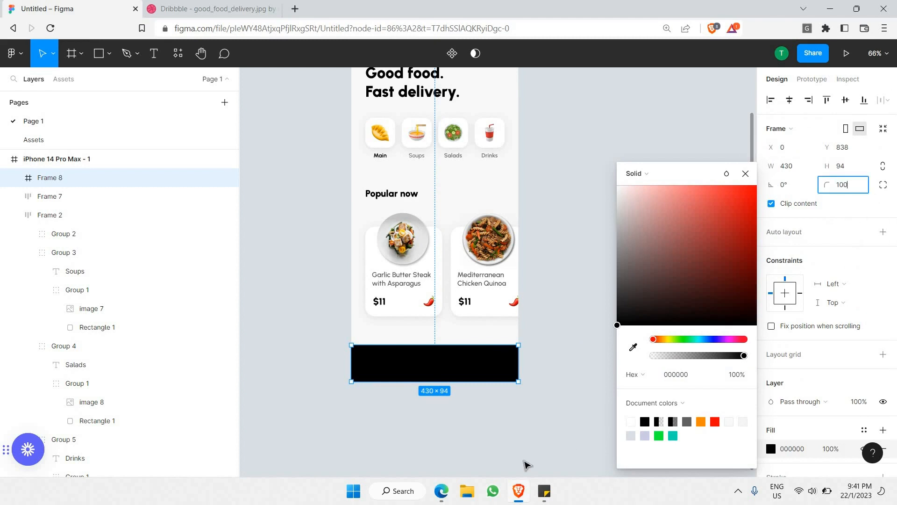
pyautogui.press('Return')
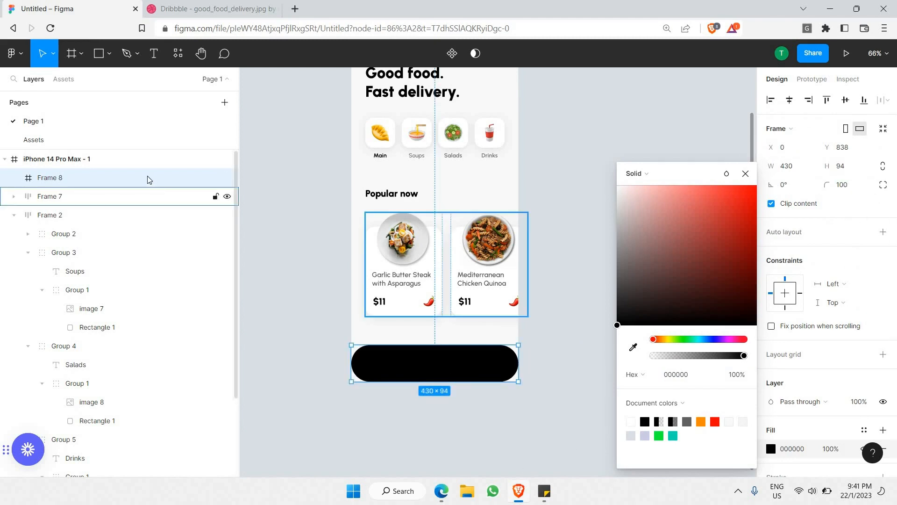
# Step: Move Frame 8 out of the iPhone 14 Pro Max - 1 frame in the layer order and nudge it down 8 px
pyautogui.moveTo(144, 160); pyautogui.dragTo(143, 151)
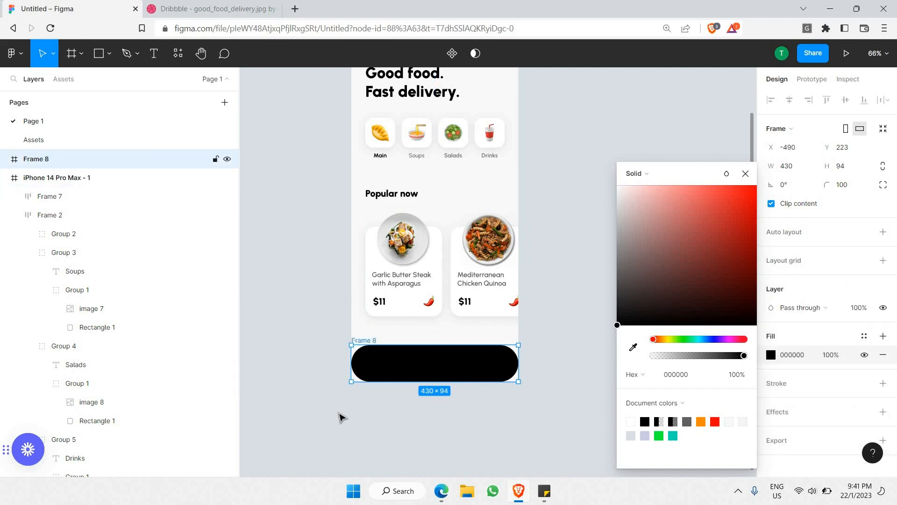
pyautogui.press('Down')
pyautogui.press('Down')
pyautogui.press('Down')
pyautogui.press('Down')
pyautogui.press('Down')
pyautogui.press('Down')
pyautogui.press('Down')
pyautogui.press('Down')
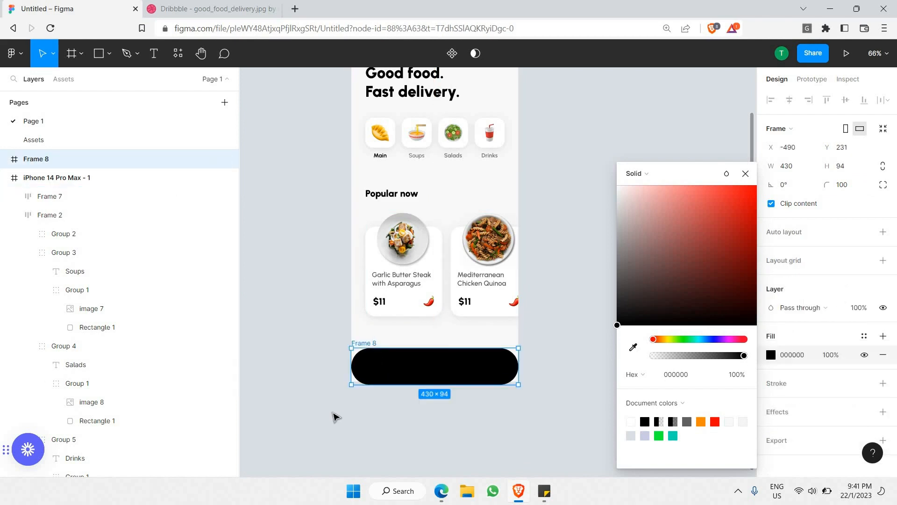
pyautogui.click(334, 417)
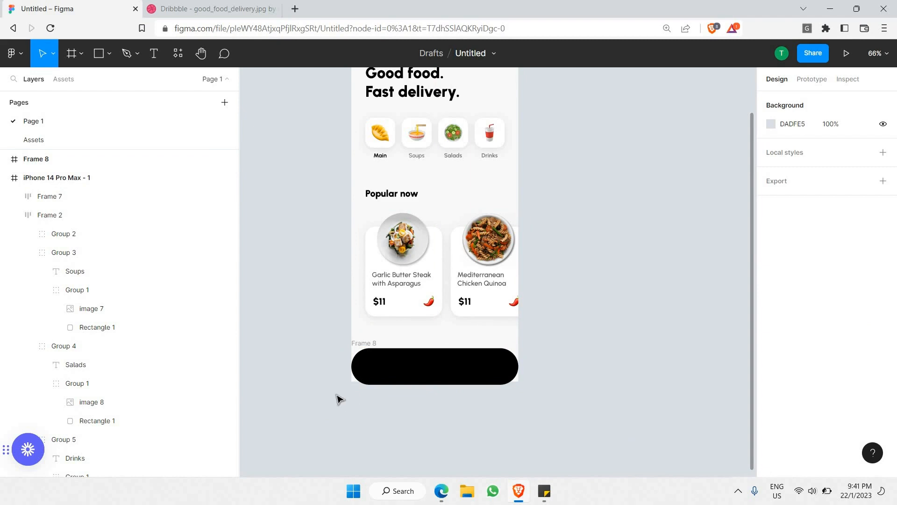
# Step: Give the iPhone 14 Pro Max - 1 frame individual corner radii, with the bottom-left corner set to 50
pyautogui.click(357, 306)
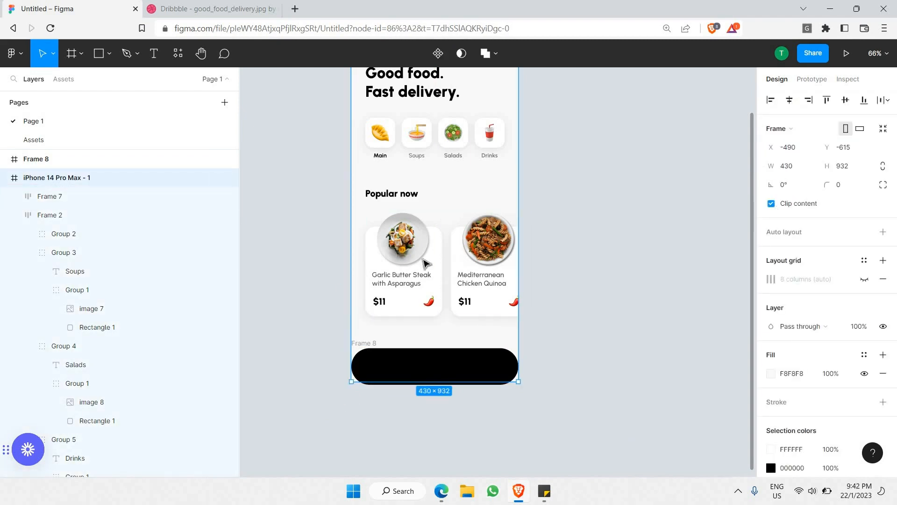
pyautogui.scroll(5, 537, 196)
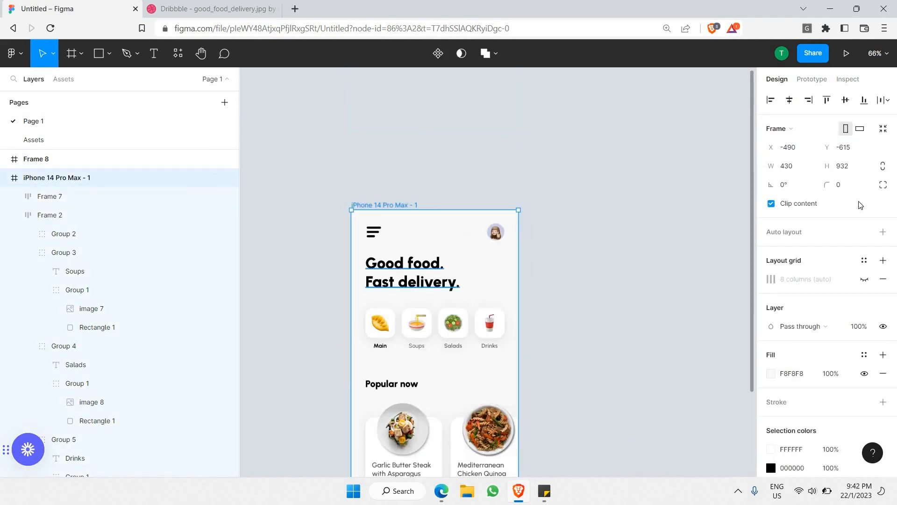
pyautogui.scroll(-1, 496, 271)
pyautogui.scroll(-3, 614, 216)
pyautogui.click(883, 186)
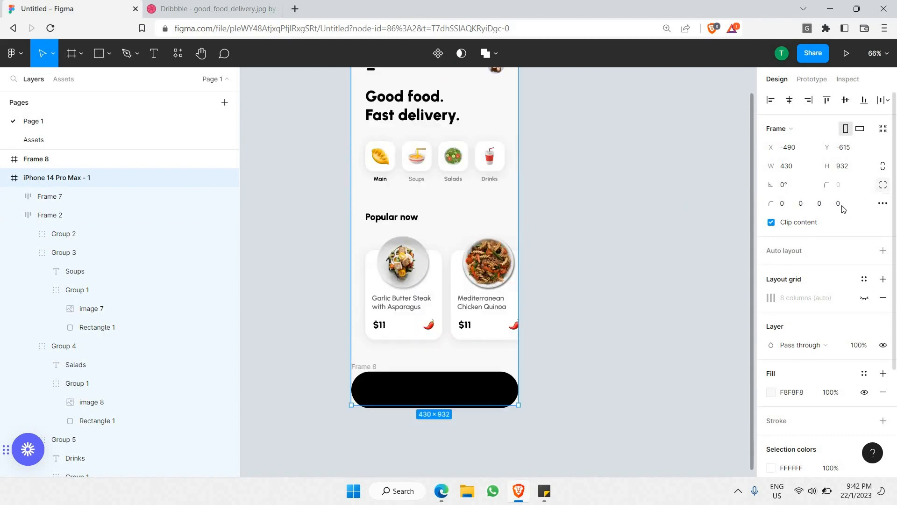
pyautogui.scroll(5, 364, 379)
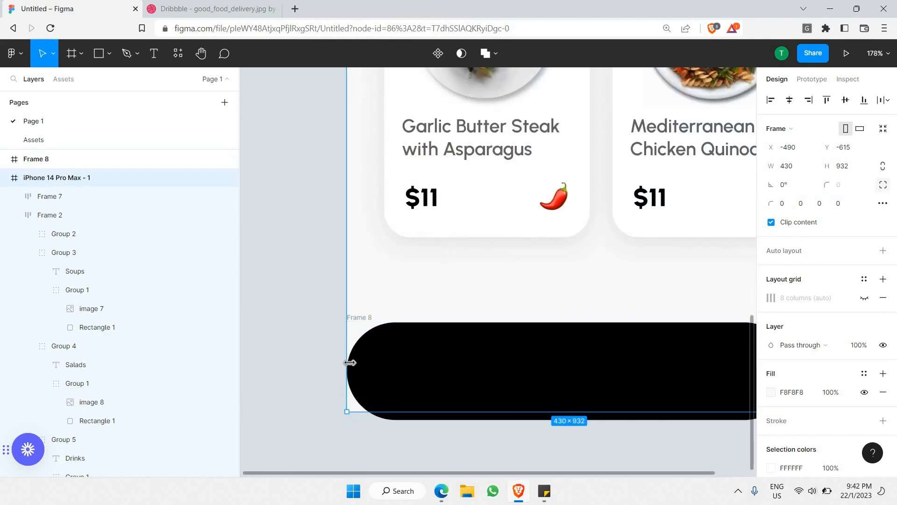
pyautogui.click(839, 204)
pyautogui.write('50')
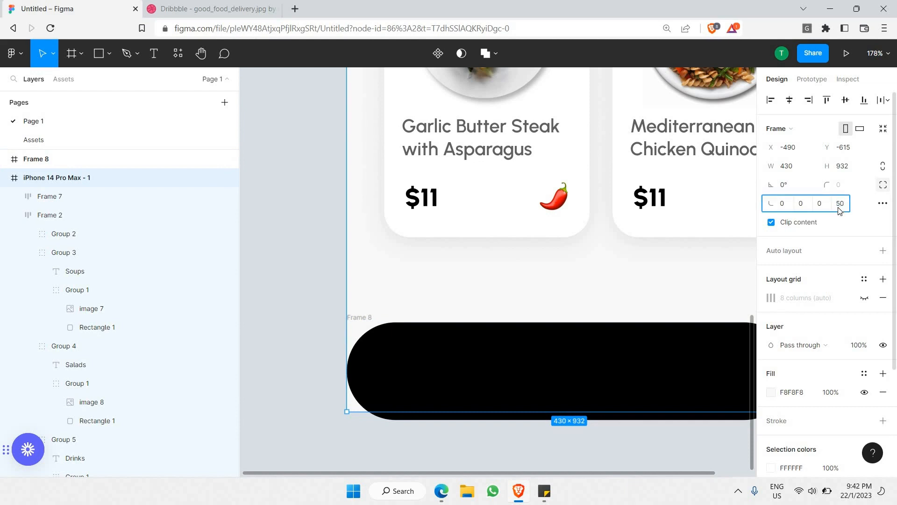
pyautogui.click(345, 302)
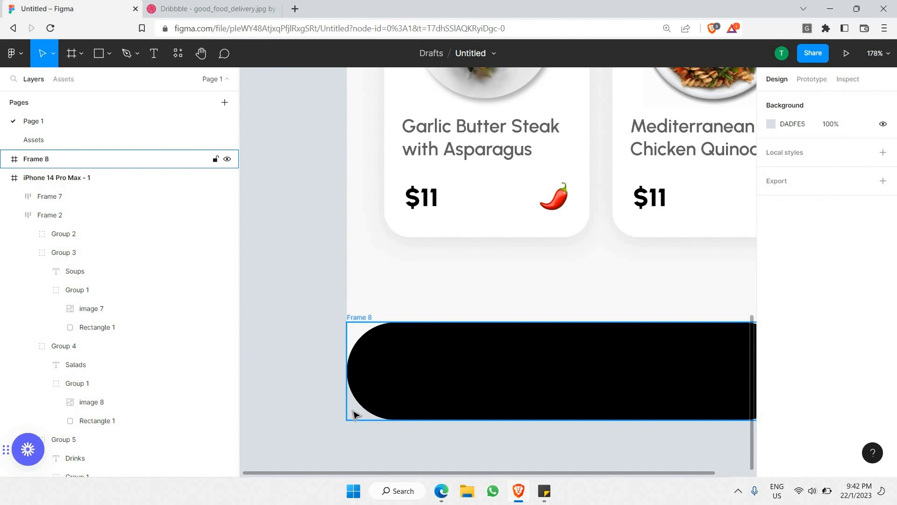
# Step: Inspect the lower-right corner behind the navigation bar and reselect the iPhone 14 Pro Max - 1 frame
pyautogui.hscroll(6, 537, 424)
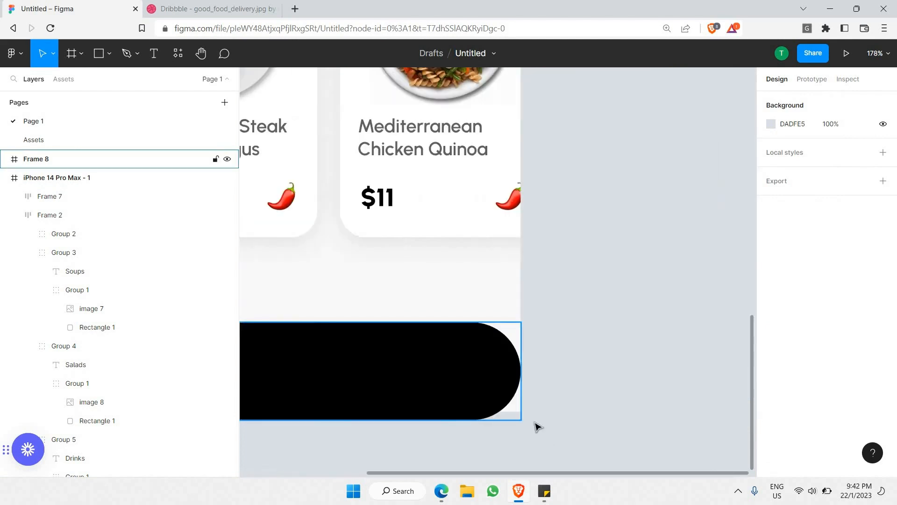
pyautogui.click(484, 304)
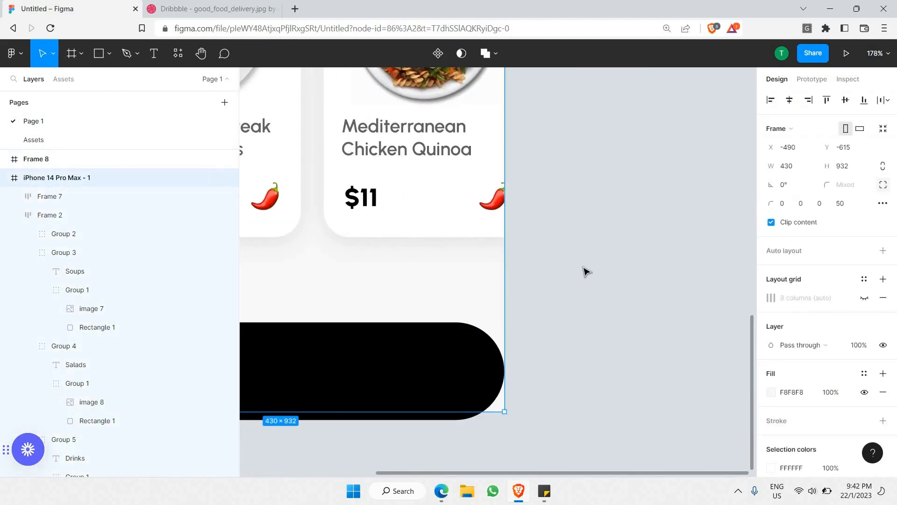
# Step: Set the bottom-right corner radius of the iPhone 14 Pro Max - 1 frame to 50
pyautogui.click(824, 206)
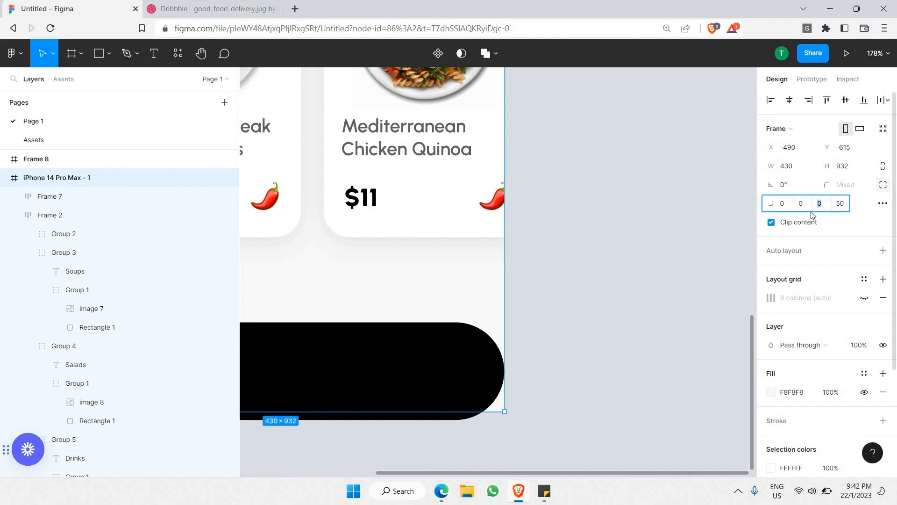
pyautogui.write('50')
pyautogui.press('Return')
pyautogui.click(669, 234)
pyautogui.scroll(-5, 669, 234)
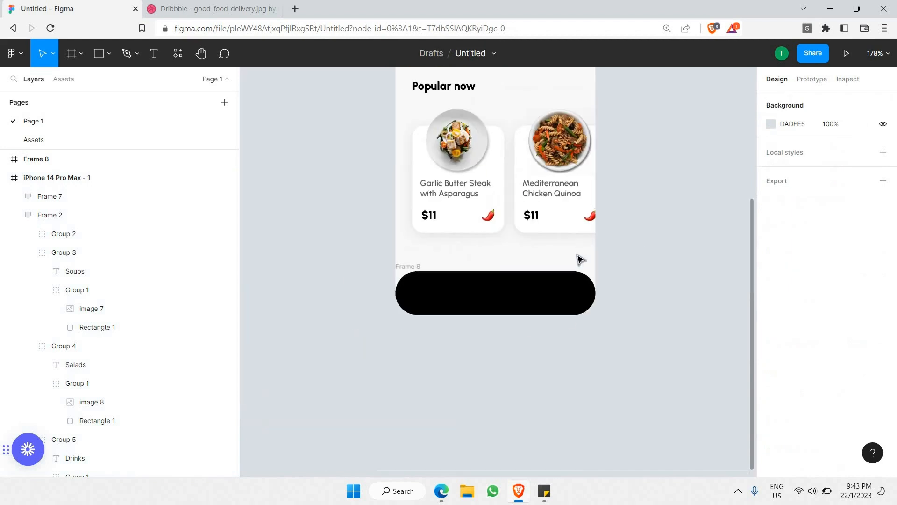
pyautogui.scroll(5, 628, 226)
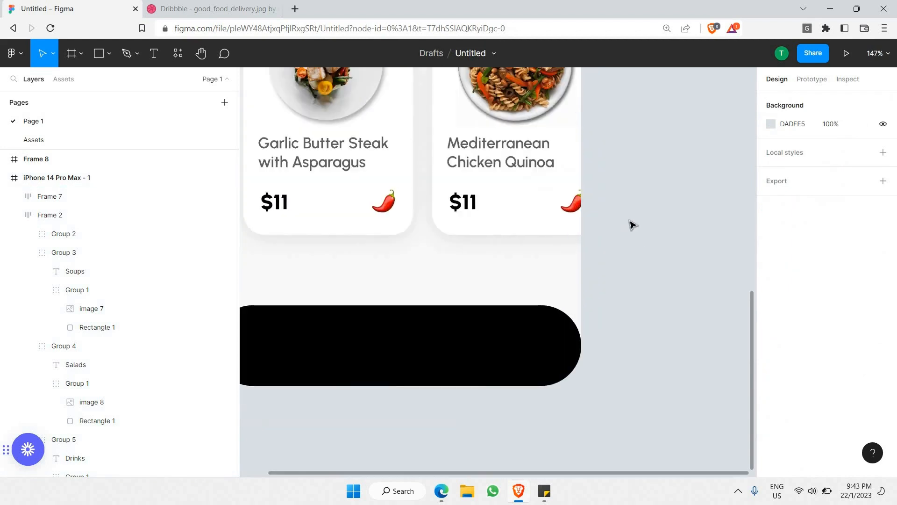
pyautogui.scroll(-4, 633, 226)
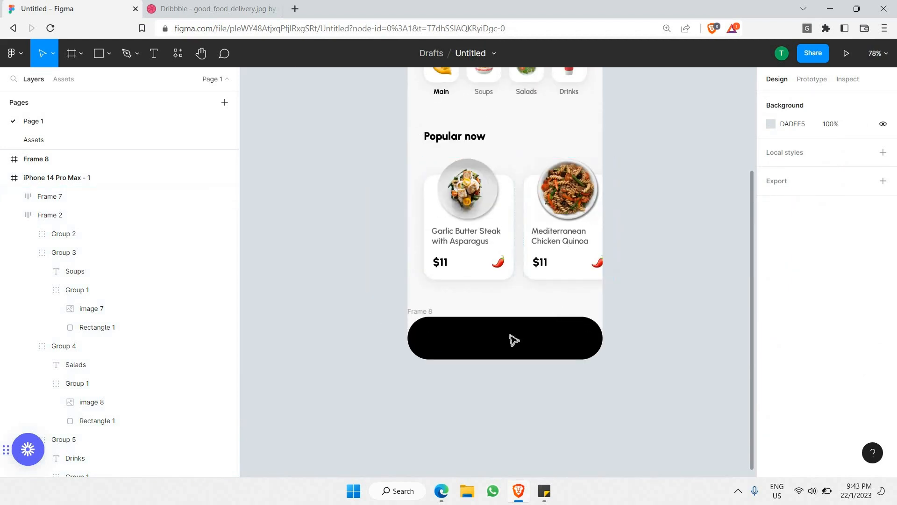
# Step: Paste the copied icon row into the black bottom bar and move it to the bar's centre
pyautogui.click(513, 339)
pyautogui.hotkey('ctrl', 'v')
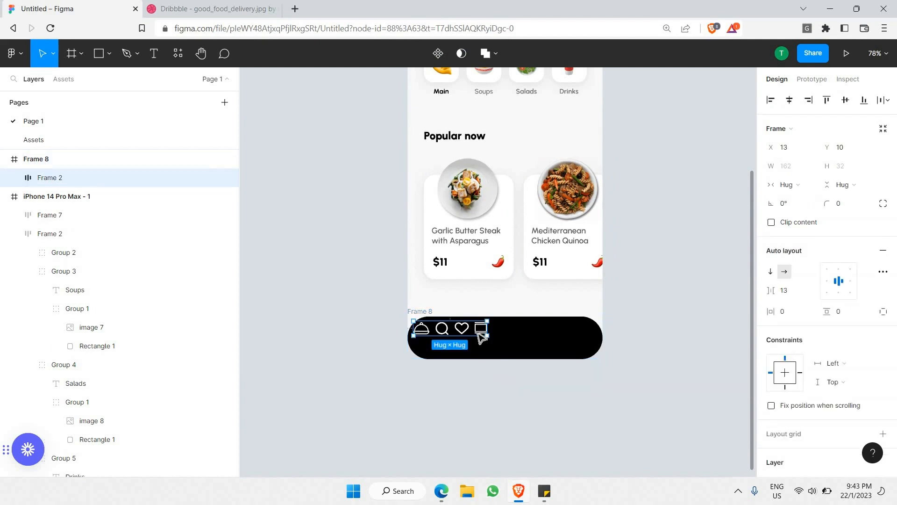
pyautogui.moveTo(470, 329); pyautogui.dragTo(517, 335)
pyautogui.rightClick(516, 336)
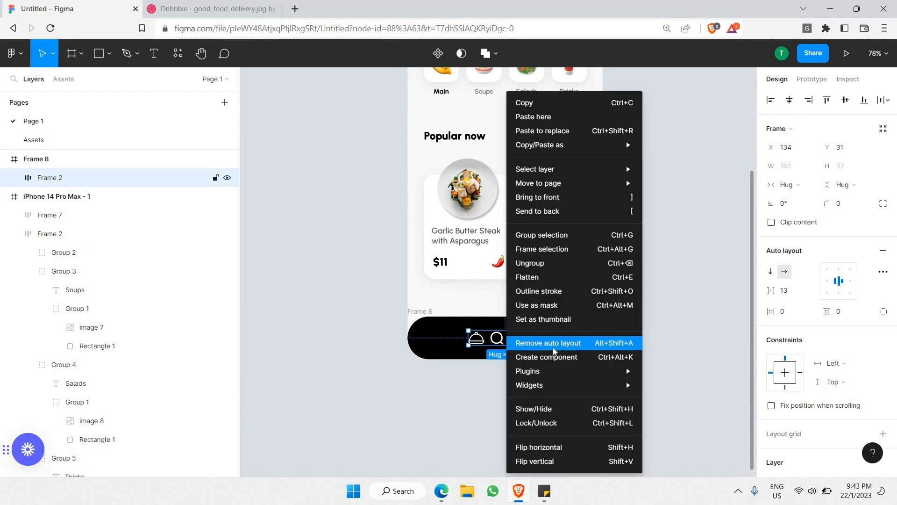
pyautogui.click(778, 293)
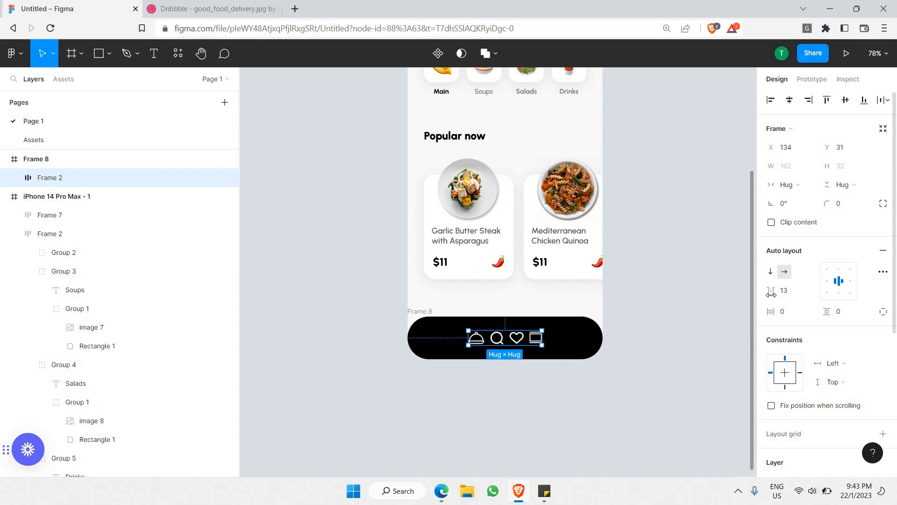
# Step: Set the spacing between the bottom bar icons to 60 and centre the icon row horizontally in the bar
pyautogui.moveTo(771, 293); pyautogui.dragTo(814, 299)
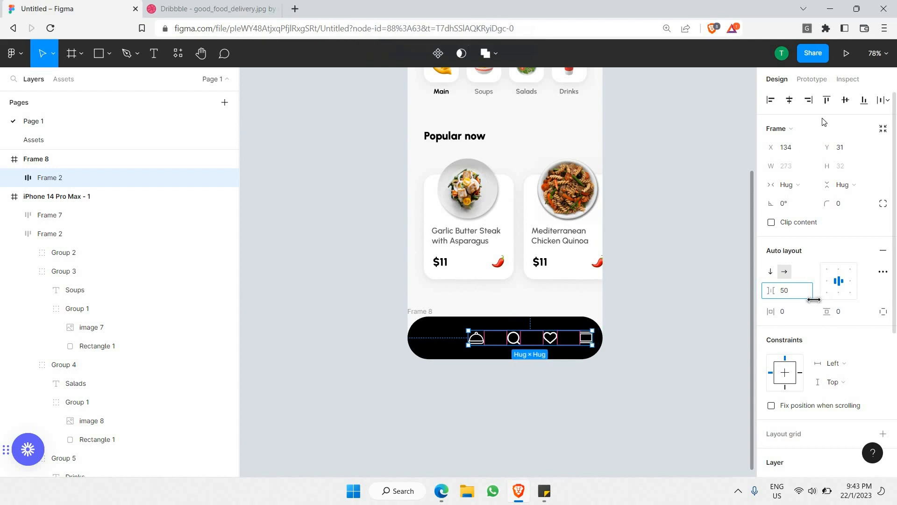
pyautogui.click(789, 107)
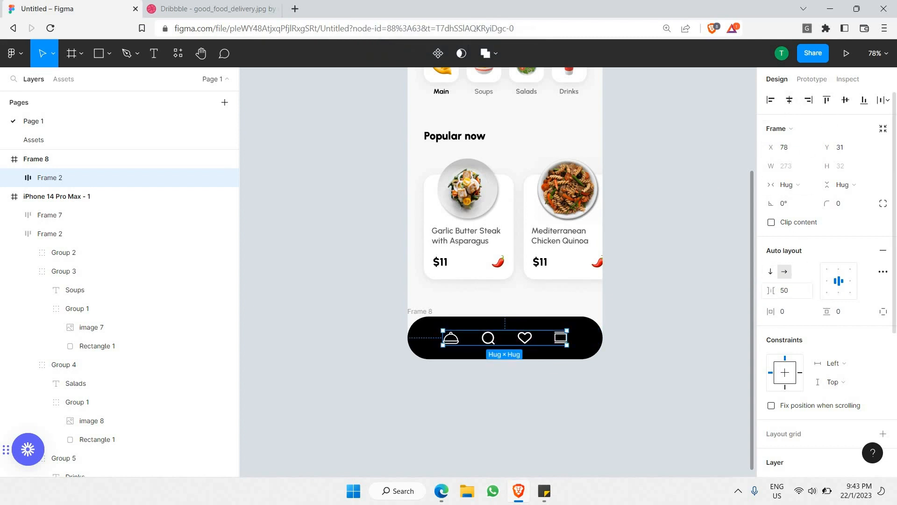
pyautogui.moveTo(770, 290); pyautogui.dragTo(774, 290)
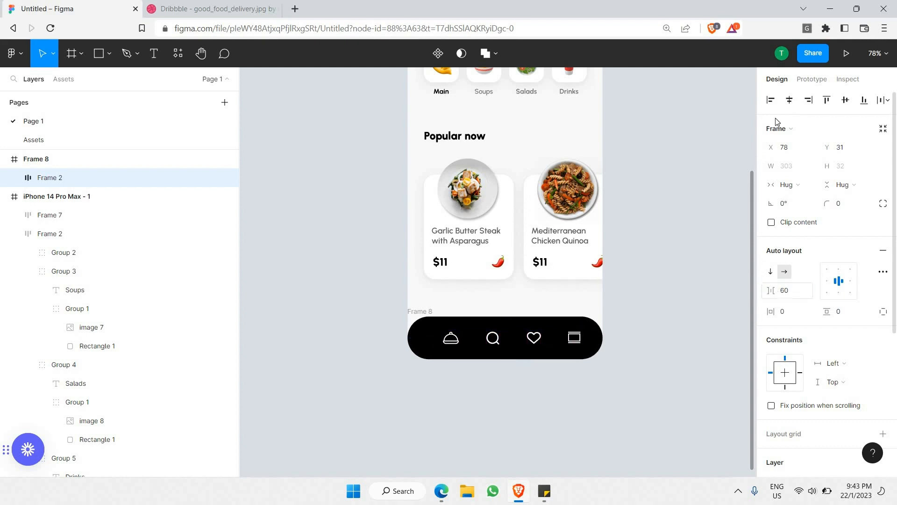
pyautogui.click(792, 99)
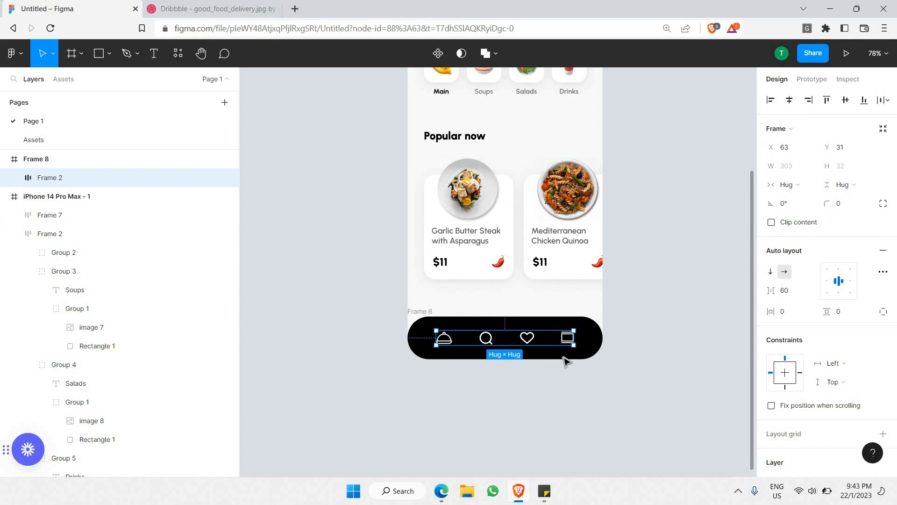
pyautogui.click(661, 355)
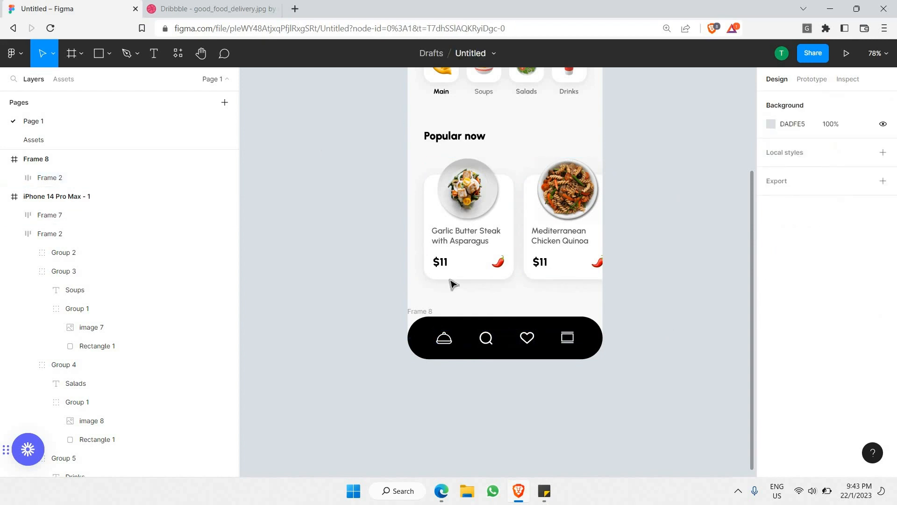
# Step: Check the bottom bar in the Dribbble reference, return to Figma and set the search icon's white colour opacity to 65%
pyautogui.click(186, 4)
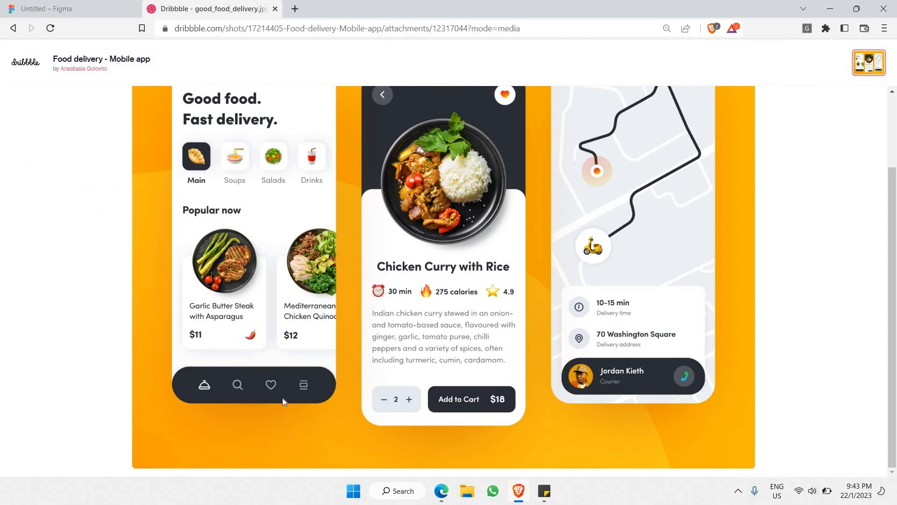
pyautogui.click(82, 10)
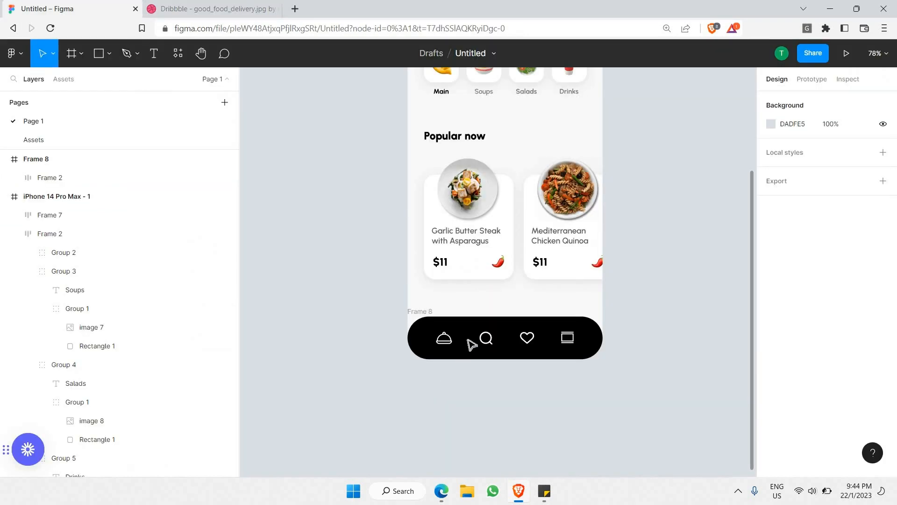
pyautogui.click(490, 345)
pyautogui.doubleClick(490, 346)
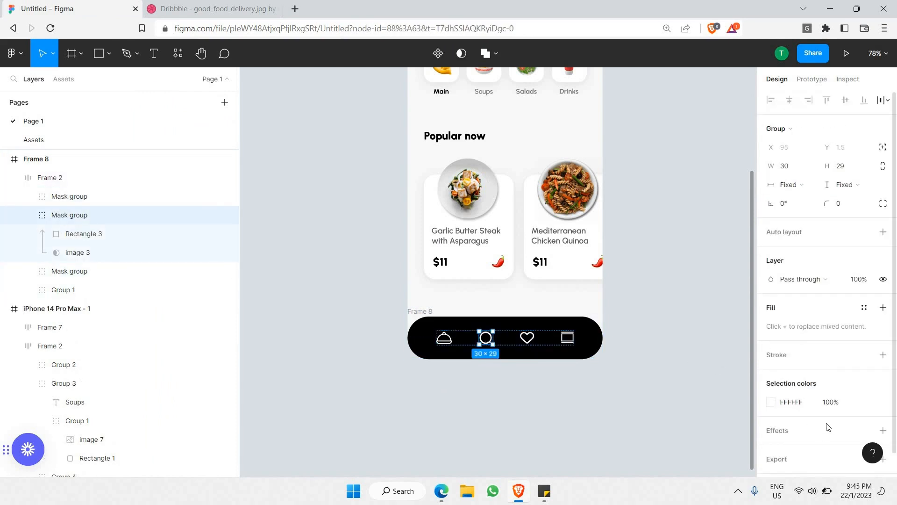
pyautogui.click(836, 402)
pyautogui.write('6')
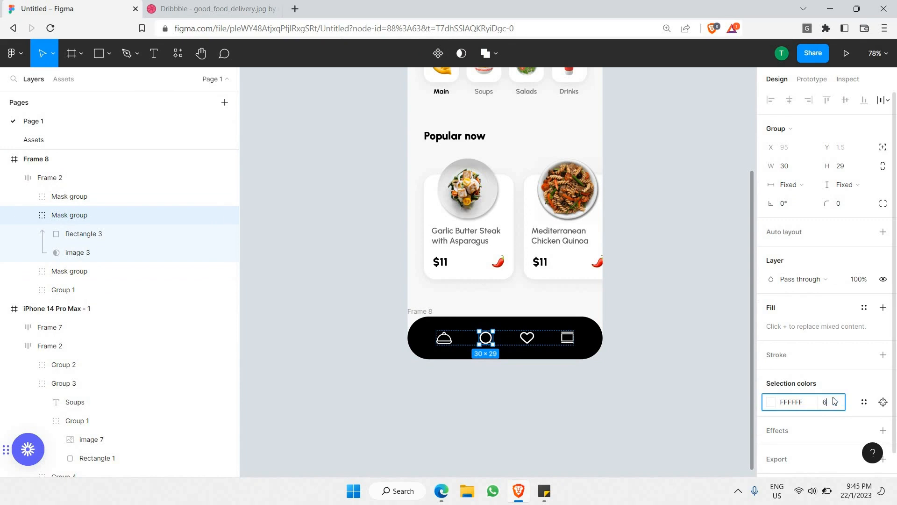
pyautogui.write('5')
pyautogui.press('Return')
pyautogui.click(592, 410)
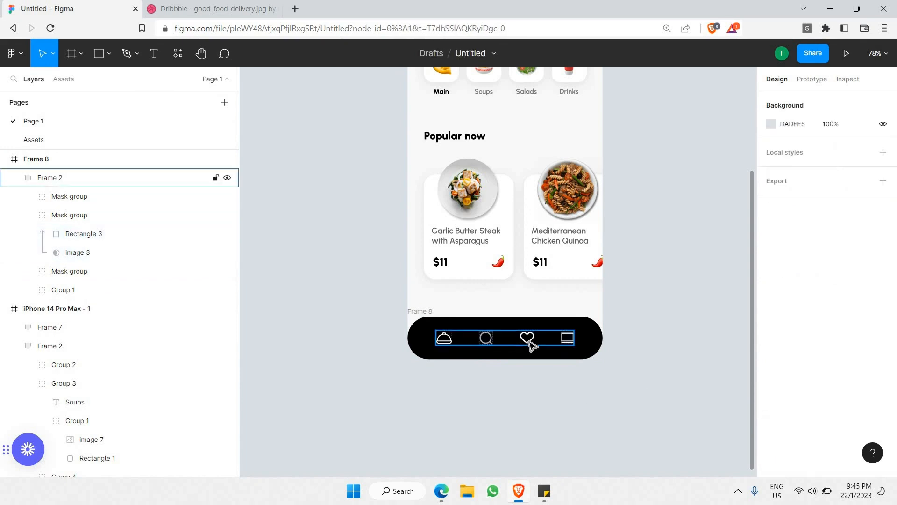
# Step: Set the fill opacity of the heart icon in the bottom bar to 65%
pyautogui.doubleClick(538, 339)
pyautogui.click(830, 337)
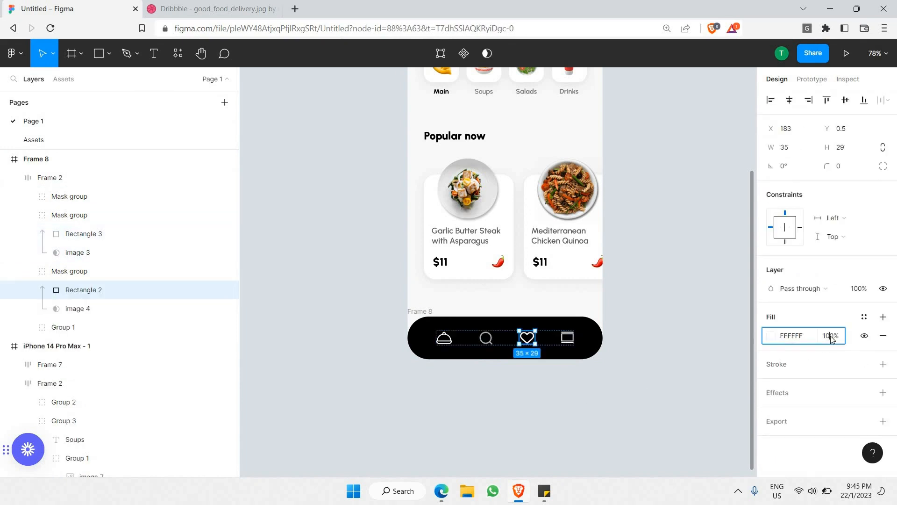
pyautogui.write('65')
pyautogui.press('Return')
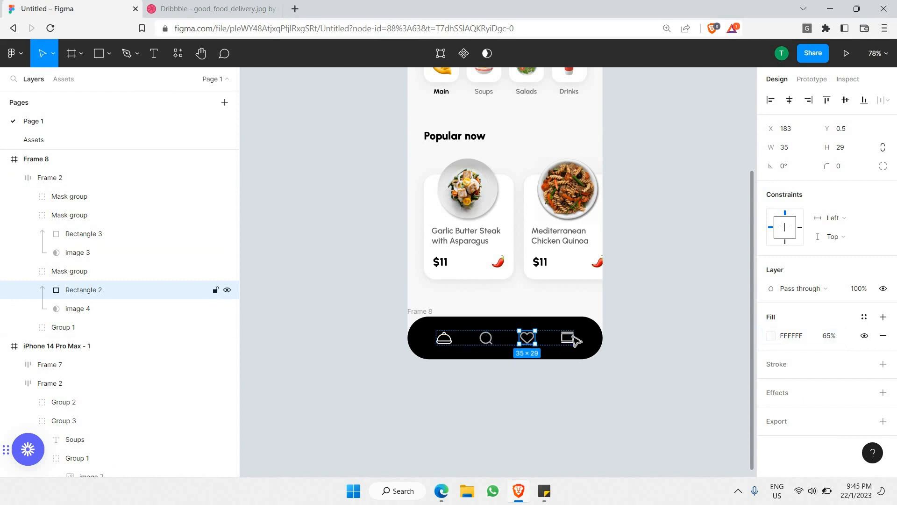
# Step: Set the stroke opacity of the rectangular icon at the end of the bottom bar to 65%
pyautogui.click(568, 338)
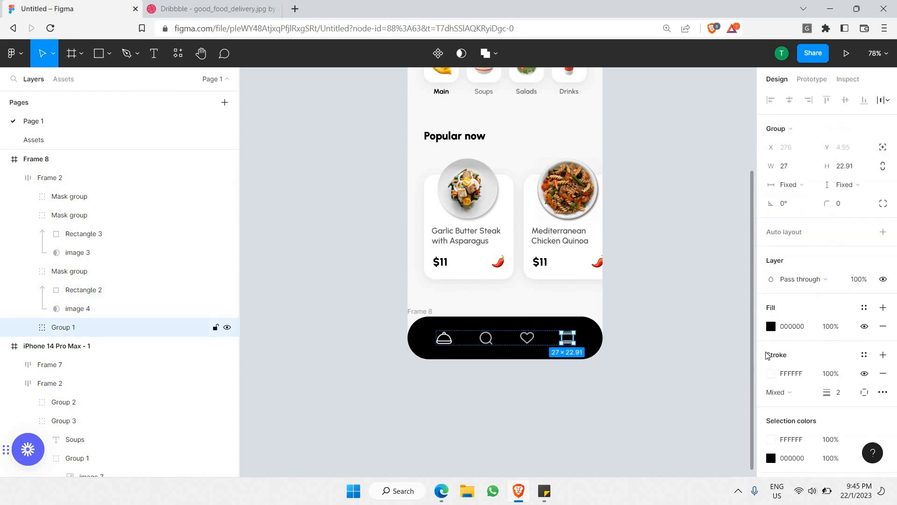
pyautogui.click(835, 376)
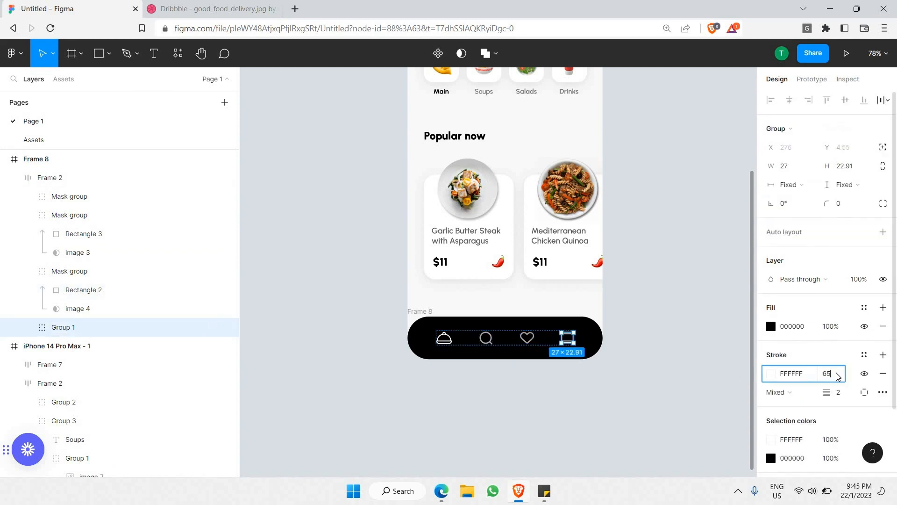
pyautogui.write('65')
pyautogui.press('Return')
pyautogui.click(690, 359)
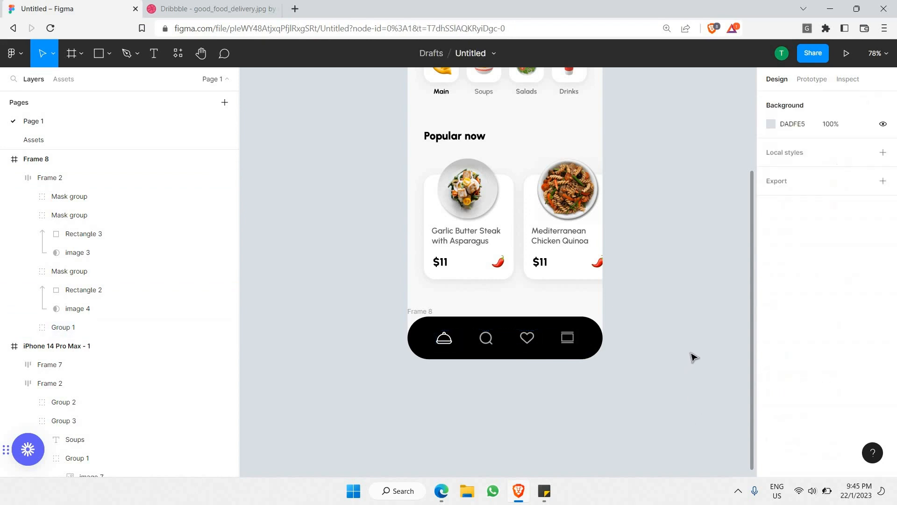
# Step: Set the top-left and top-right corner radii of the iPhone 14 Pro Max - 1 frame to 50
pyautogui.scroll(-2, 693, 352)
pyautogui.scroll(2, 693, 353)
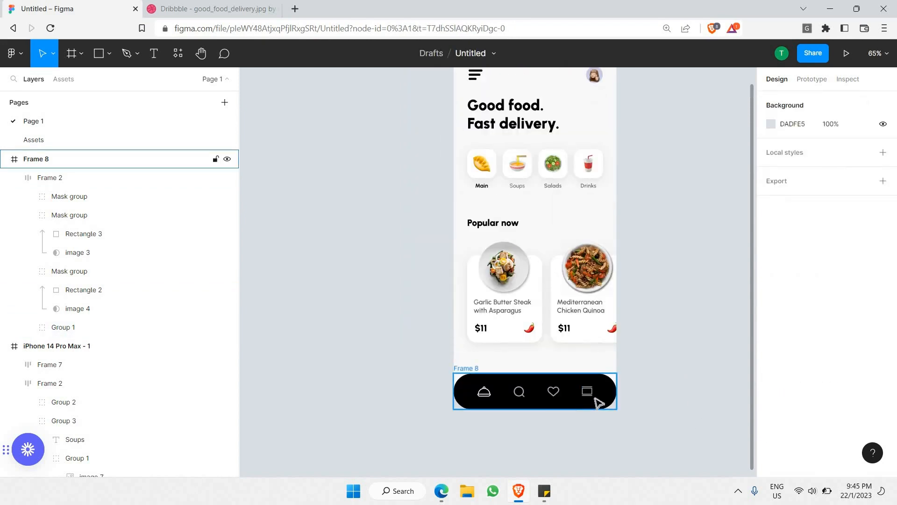
pyautogui.scroll(-1, 597, 391)
pyautogui.hscroll(1, 597, 392)
pyautogui.press('super+n')
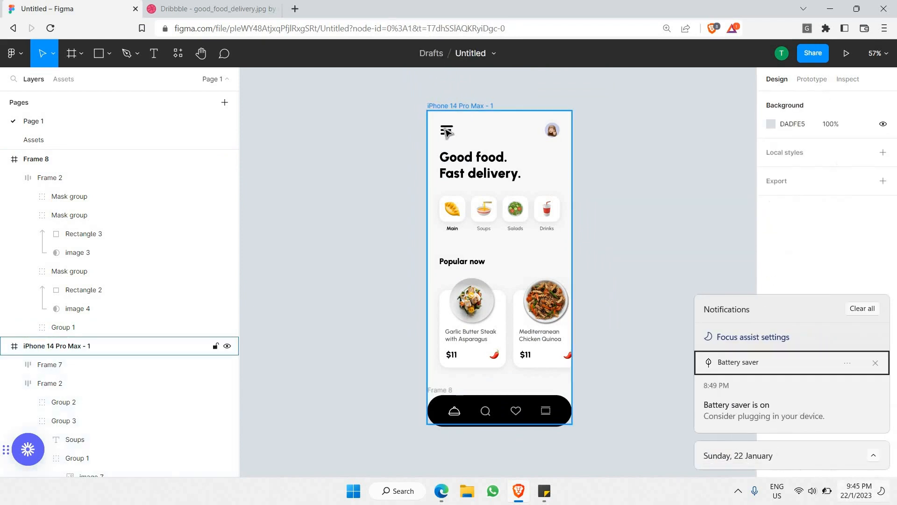
pyautogui.click(461, 108)
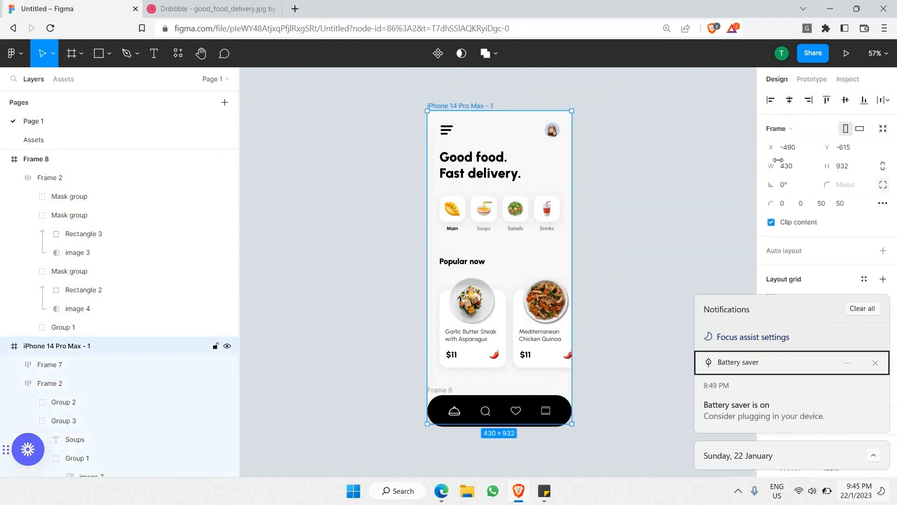
pyautogui.click(785, 204)
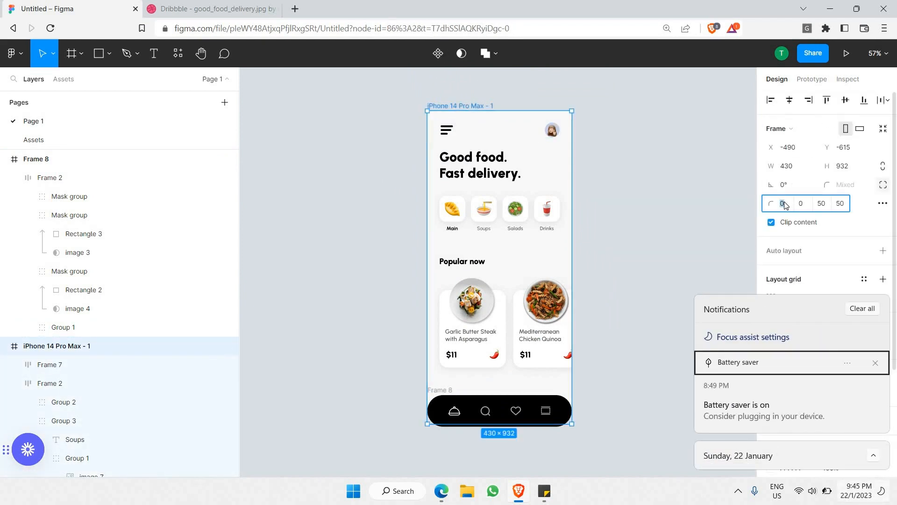
pyautogui.write('50')
pyautogui.press('Return')
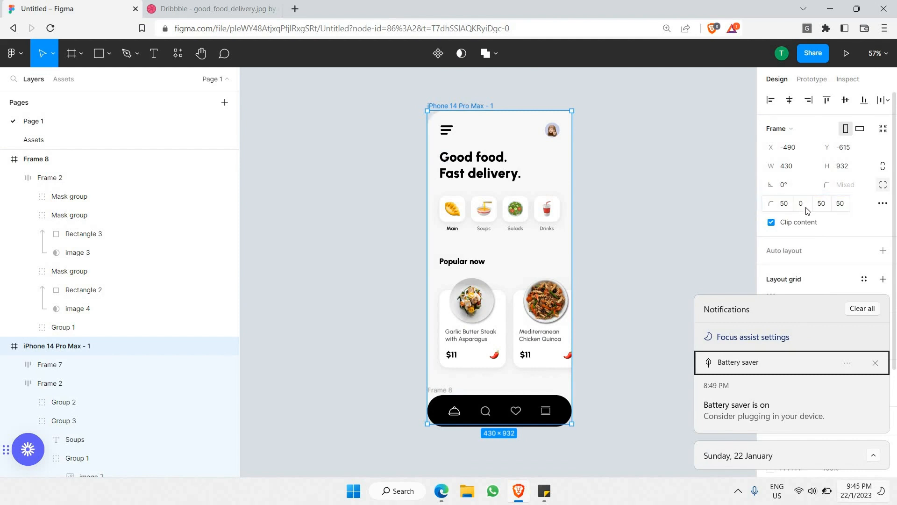
pyautogui.click(806, 207)
pyautogui.write('50')
pyautogui.press('Return')
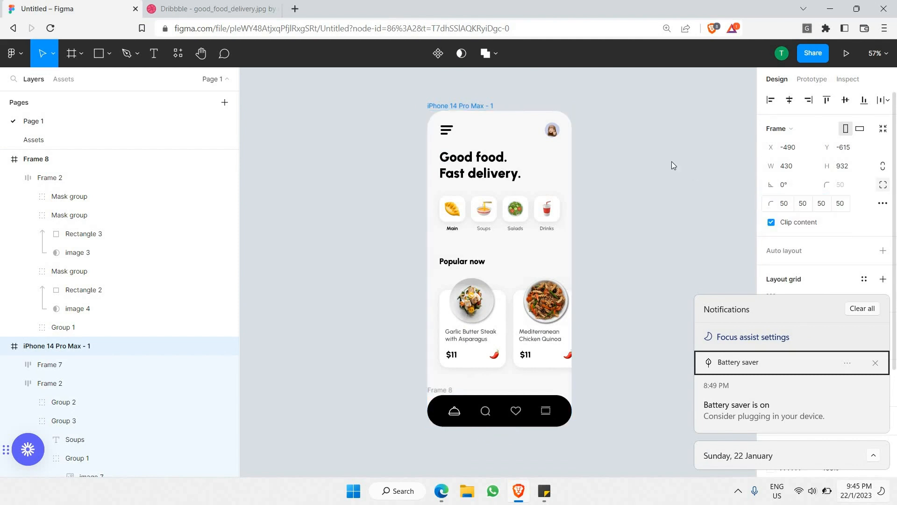
pyautogui.click(663, 204)
# Step: Switch from the Dribbble reference to Figma, duplicate the iPhone 14 Pro Max - 1 frame and widen the gap between the original and its copy
pyautogui.hscroll(3, 535, 208)
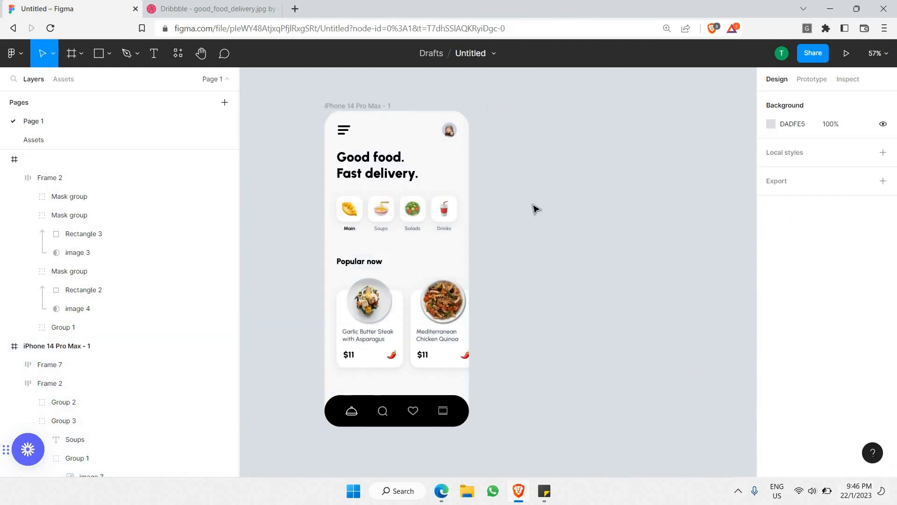
pyautogui.hscroll(1, 536, 203)
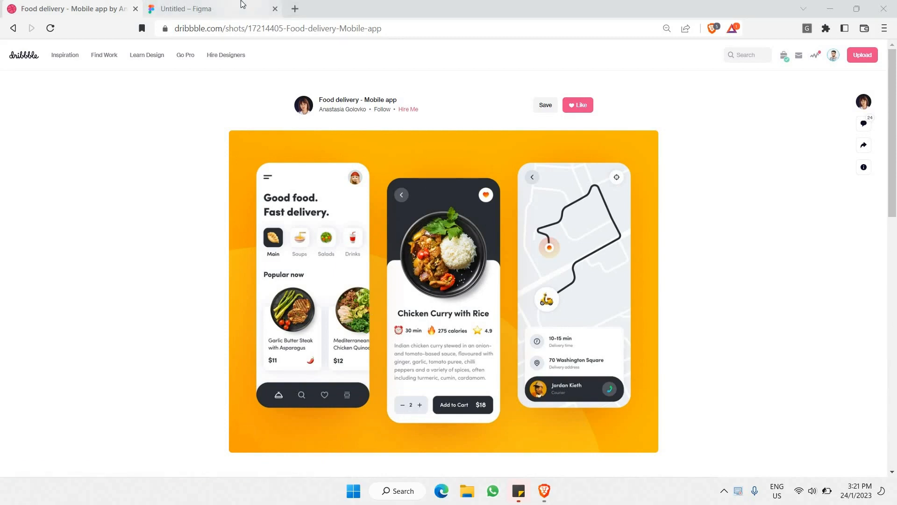
pyautogui.click(269, 10)
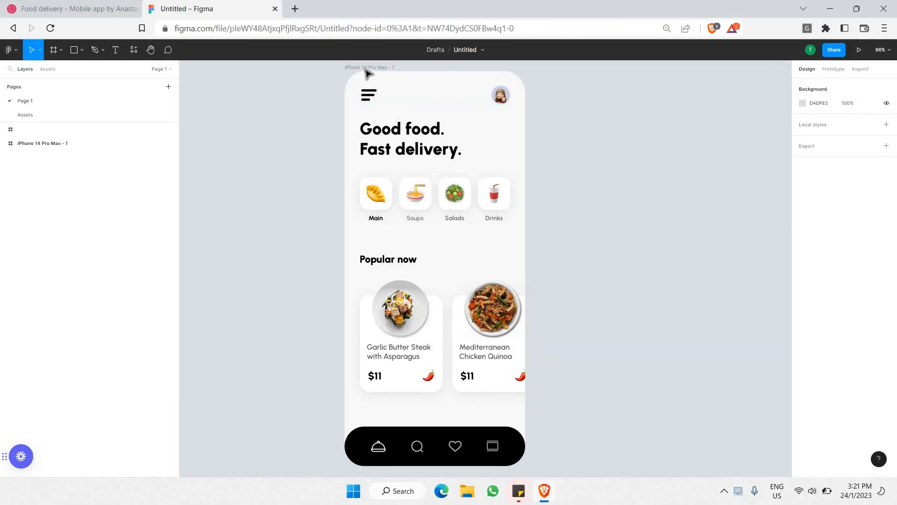
pyautogui.moveTo(367, 72); pyautogui.dragTo(212, 72)
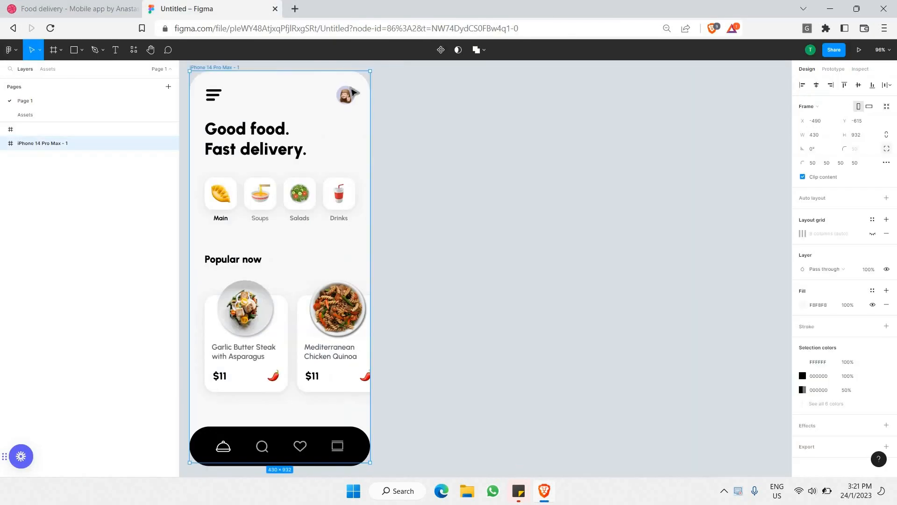
pyautogui.hotkey('ctrl', 'd')
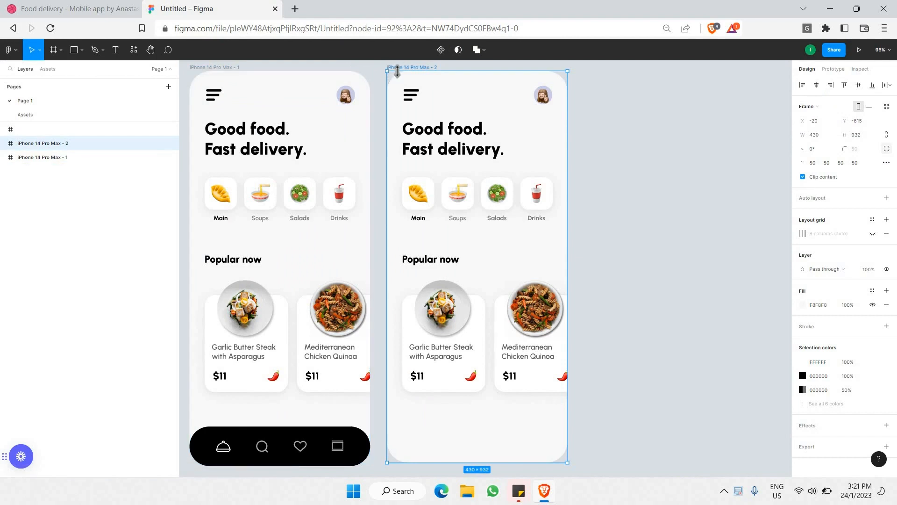
pyautogui.moveTo(403, 68); pyautogui.dragTo(425, 70)
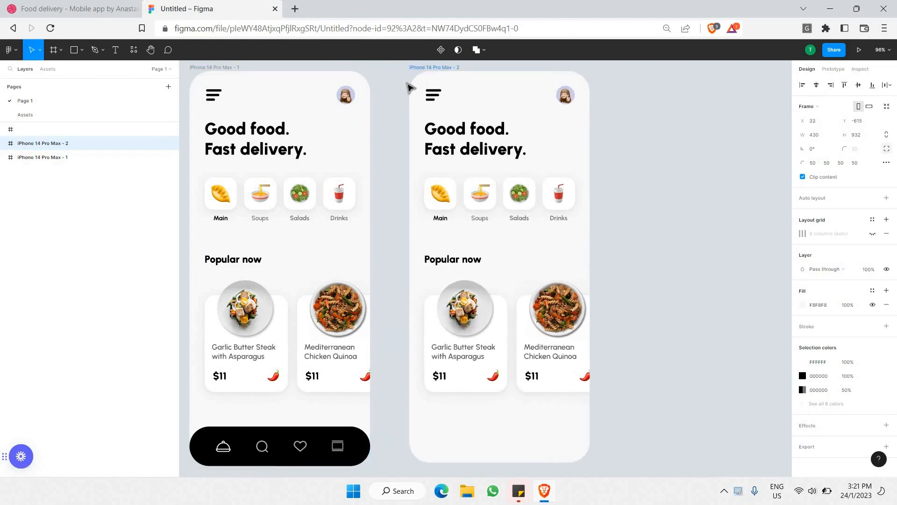
# Step: Delete the header, heading, category row, Popular now title and food cards from the iPhone 14 Pro Max - 2 frame
pyautogui.click(386, 89)
pyautogui.click(439, 92)
pyautogui.keyDown('shift'); pyautogui.click(463, 146); pyautogui.keyUp('shift')
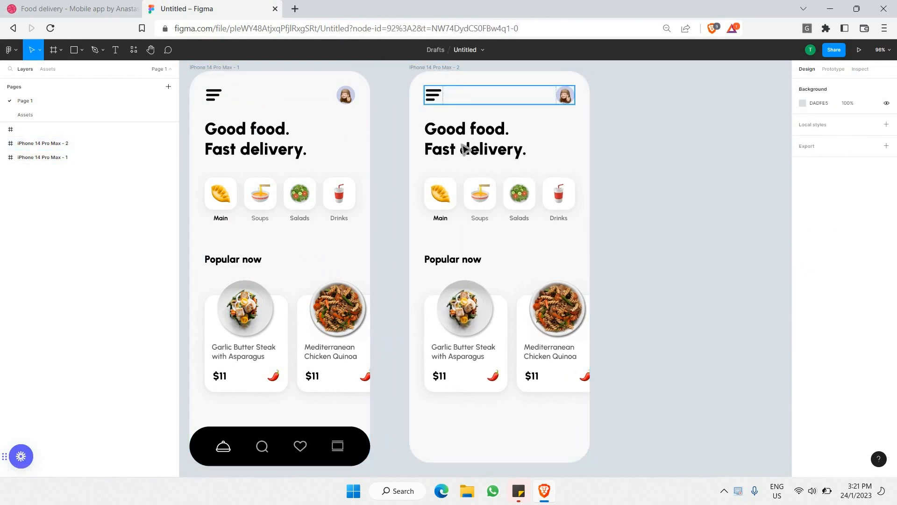
pyautogui.keyDown('shift'); pyautogui.click(463, 306); pyautogui.keyUp('shift')
pyautogui.keyDown('shift'); pyautogui.click(457, 262); pyautogui.keyUp('shift')
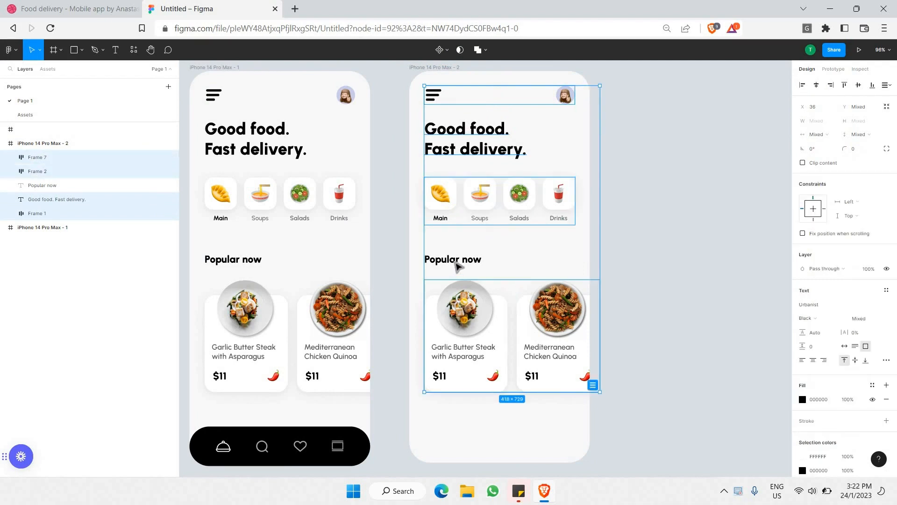
pyautogui.press('Delete')
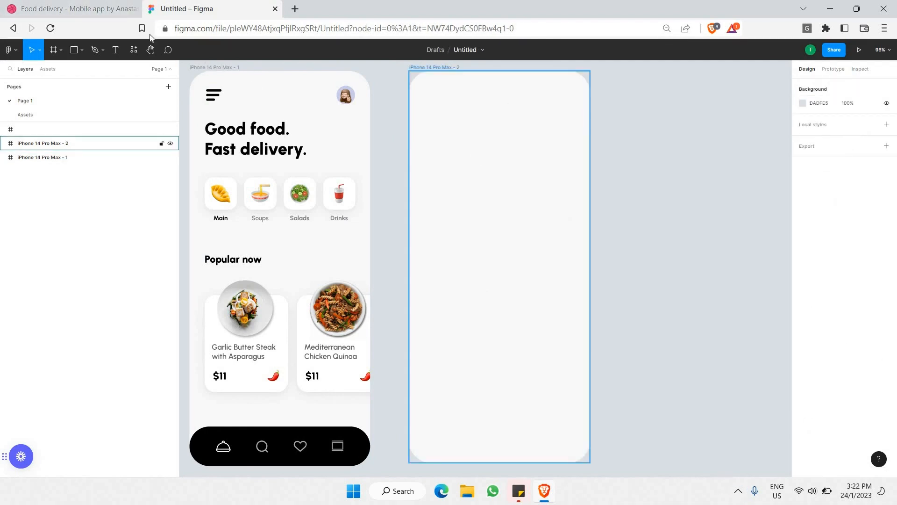
# Step: Check the second screen in the Dribbble reference, return to Figma and change the iPhone 14 Pro Max - 2 frame's fill to dark grey
pyautogui.click(59, 8)
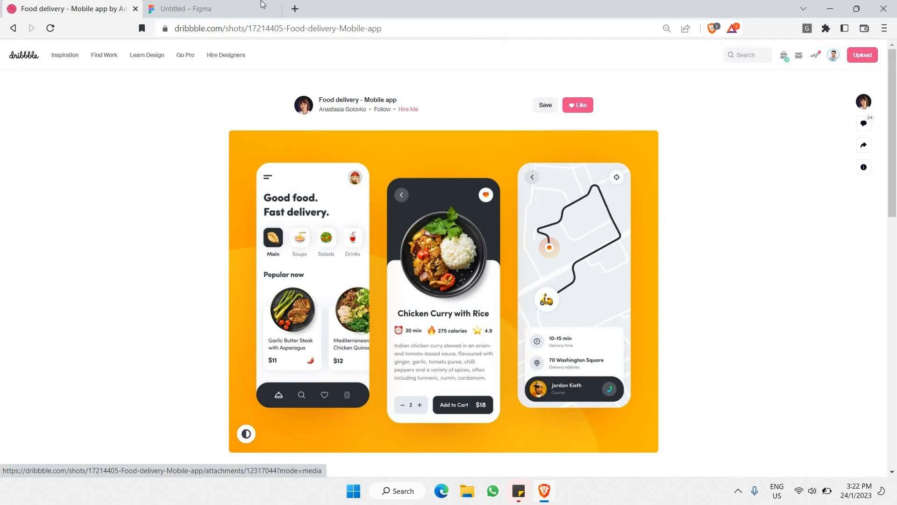
pyautogui.click(262, 5)
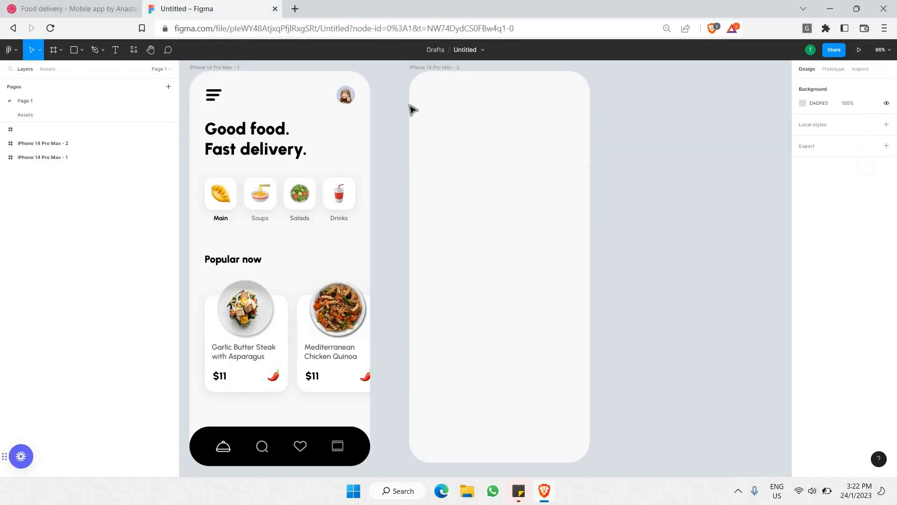
pyautogui.click(471, 113)
pyautogui.click(804, 306)
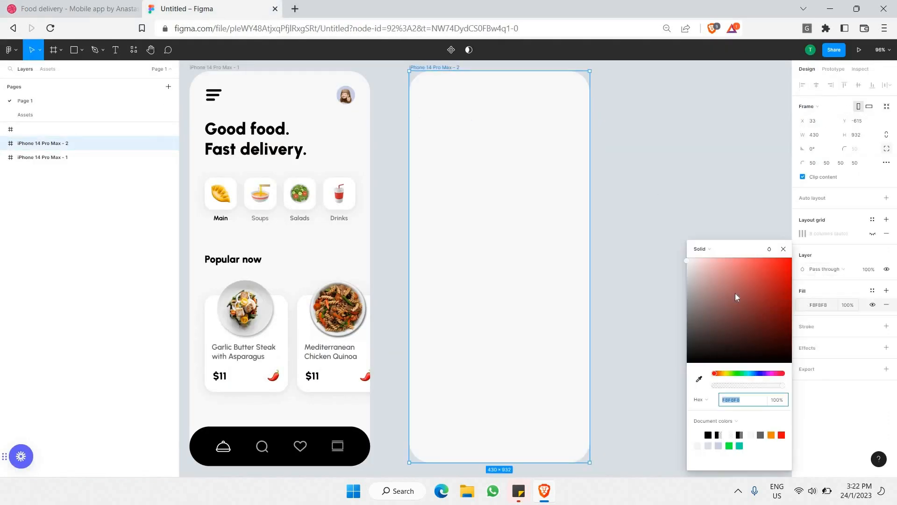
pyautogui.write('323232')
pyautogui.press('Return')
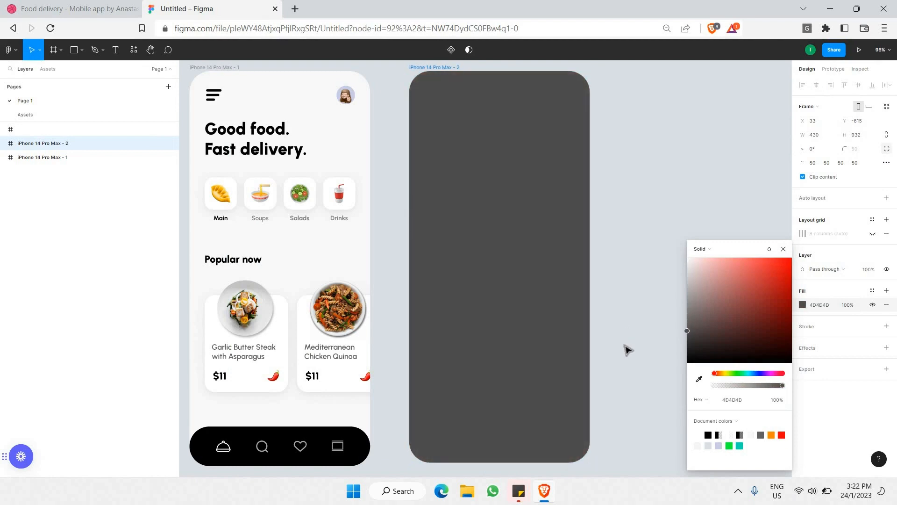
pyautogui.click(595, 228)
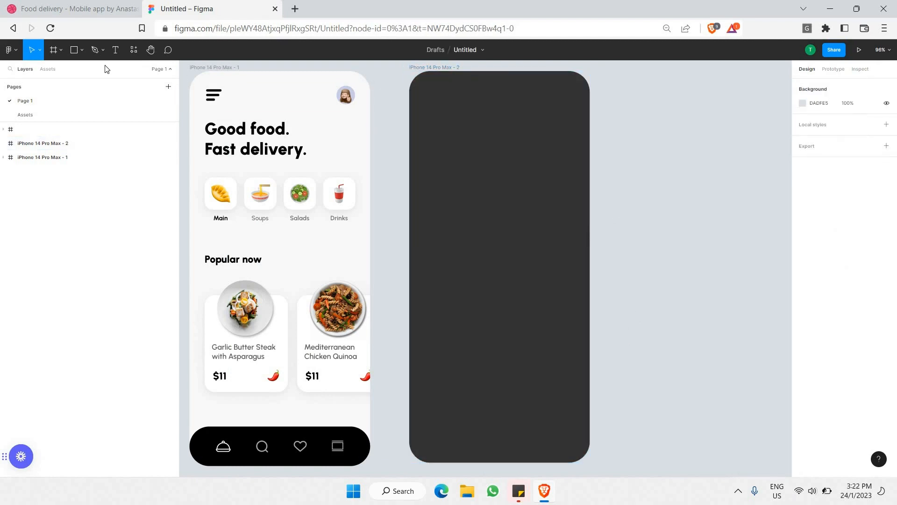
# Step: Check the Dribbble reference, then in Figma draw a frame about 430 × 619 across the dark screen's lower part with a white FFFFFF fill
pyautogui.click(89, 15)
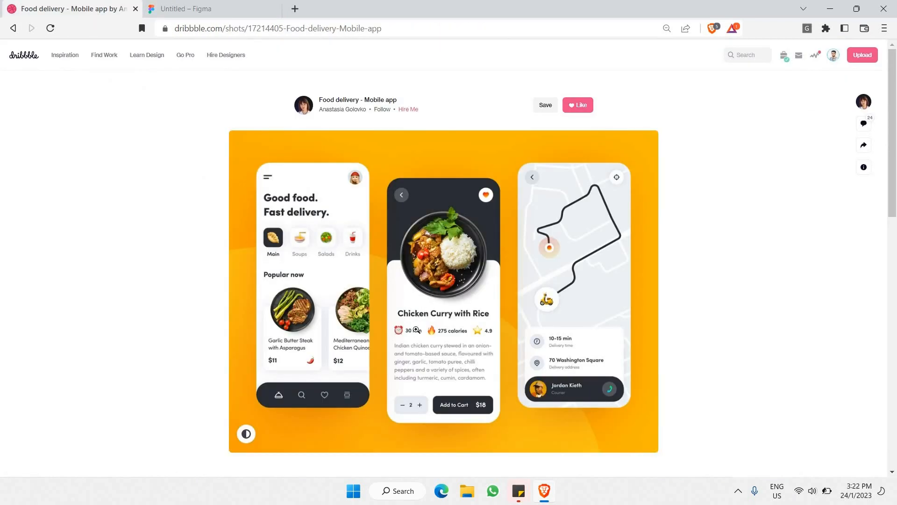
pyautogui.click(241, 7)
pyautogui.click(71, 53)
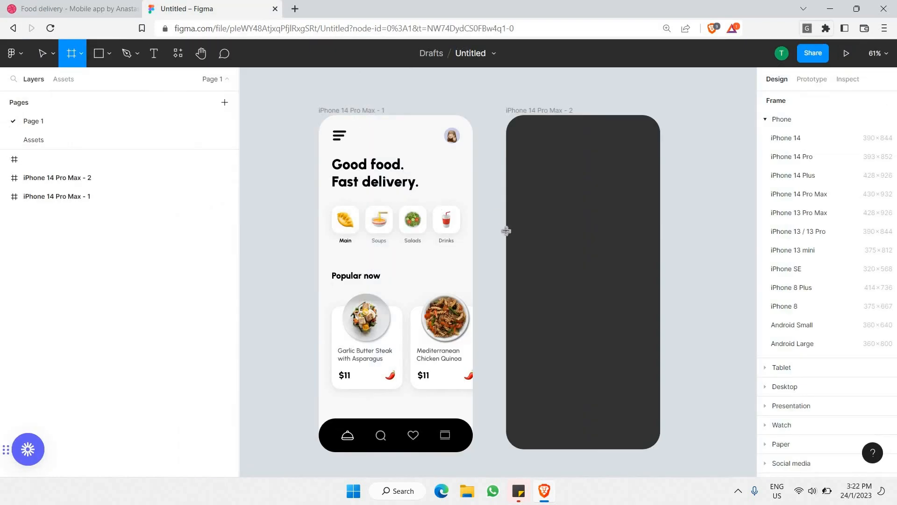
pyautogui.moveTo(506, 230); pyautogui.dragTo(667, 455)
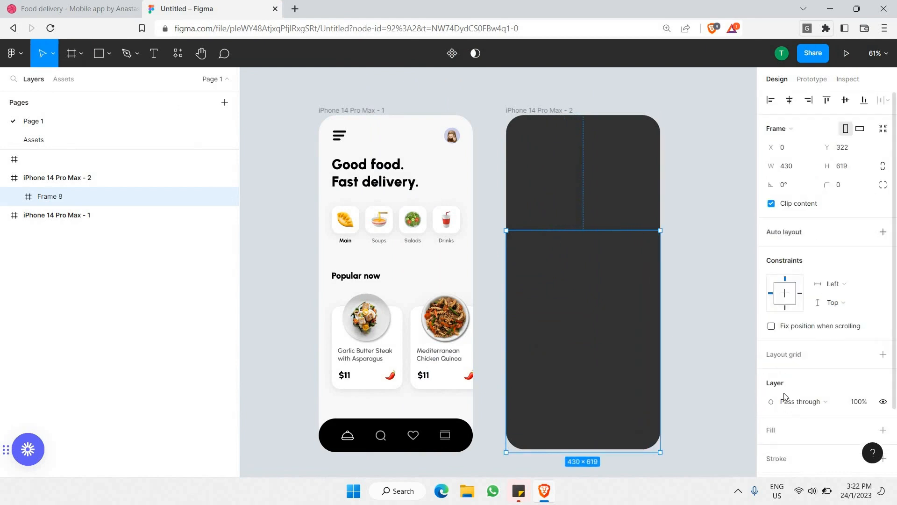
pyautogui.scroll(-3, 791, 395)
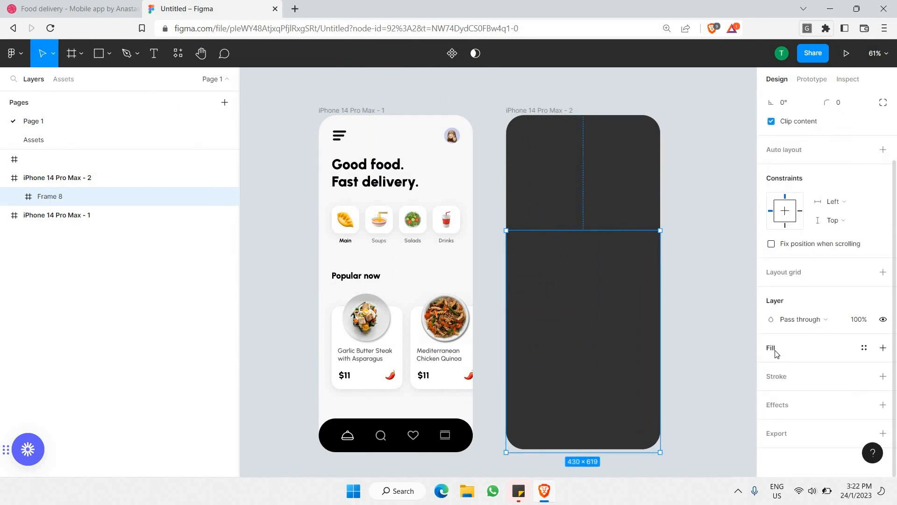
pyautogui.click(774, 352)
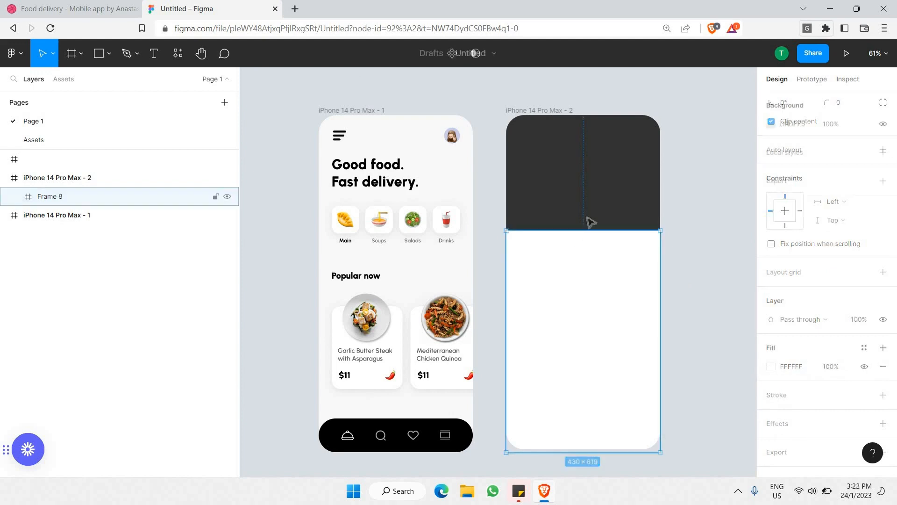
# Step: Set the corner radius of the white frame on the second screen to 50
pyautogui.click(612, 286)
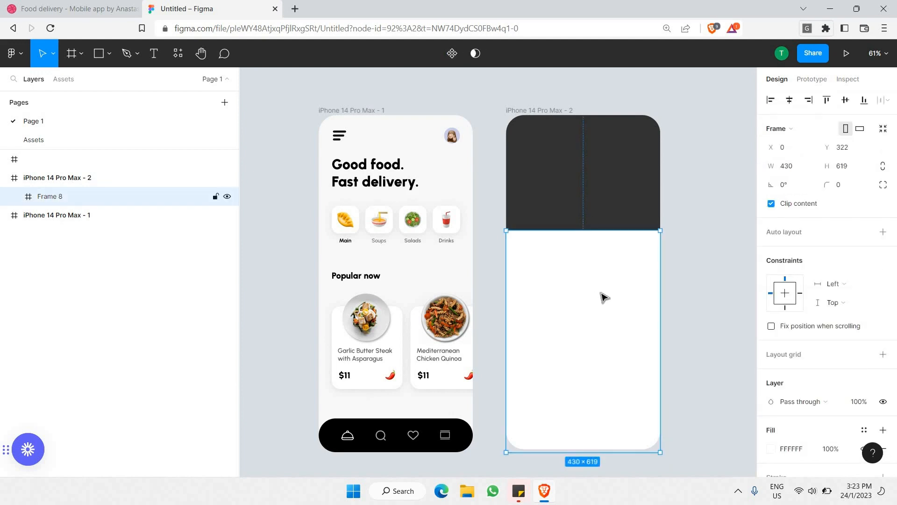
pyautogui.click(881, 184)
pyautogui.click(880, 186)
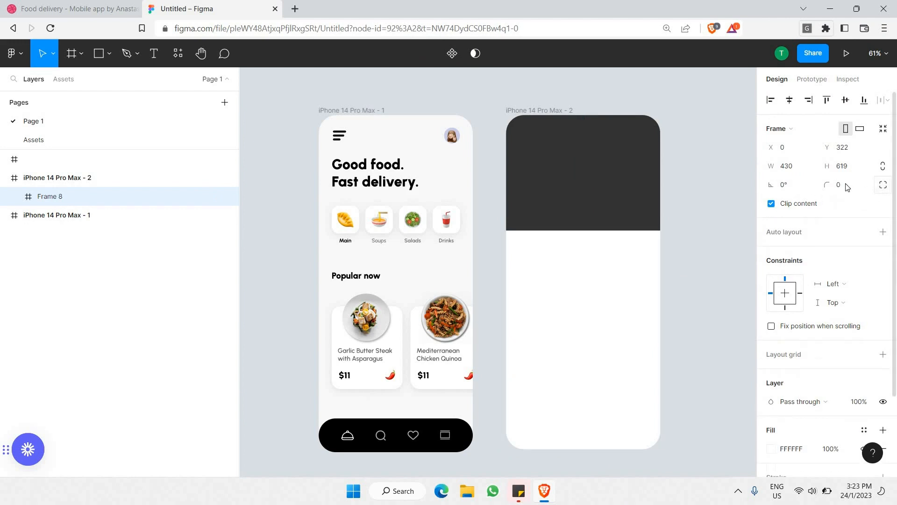
pyautogui.click(847, 185)
pyautogui.write('50')
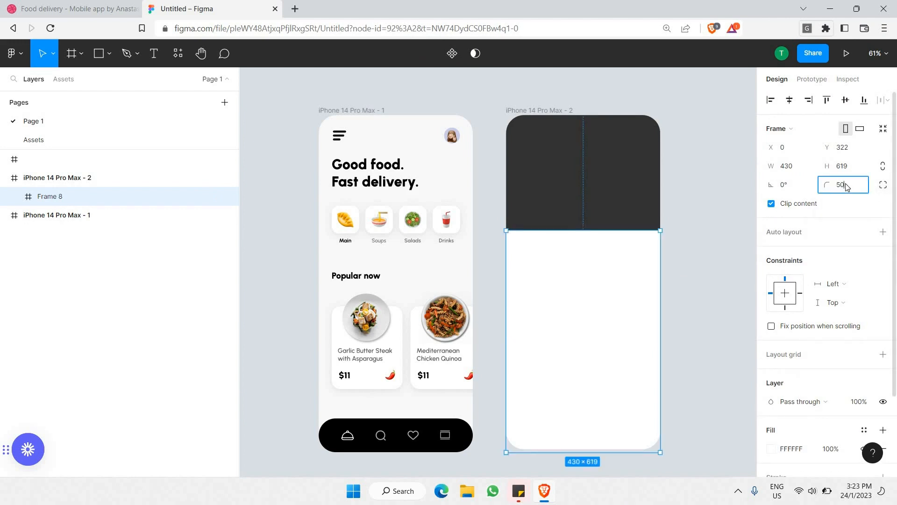
pyautogui.press('Return')
pyautogui.click(475, 248)
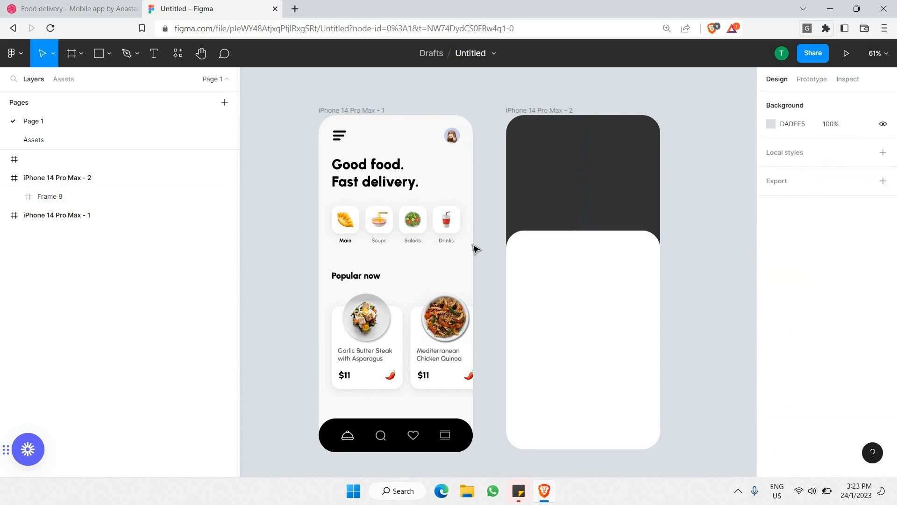
pyautogui.hotkey('ctrl', 'Tab')
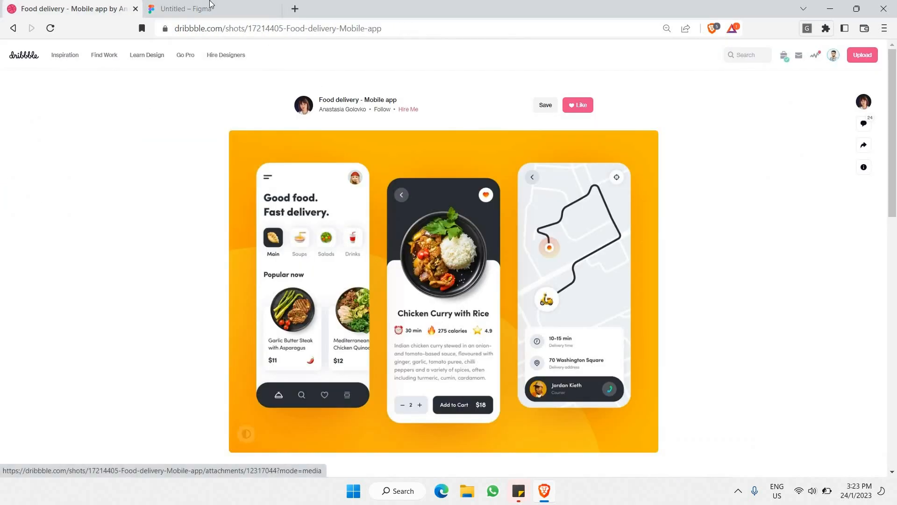
pyautogui.click(213, 7)
pyautogui.click(464, 318)
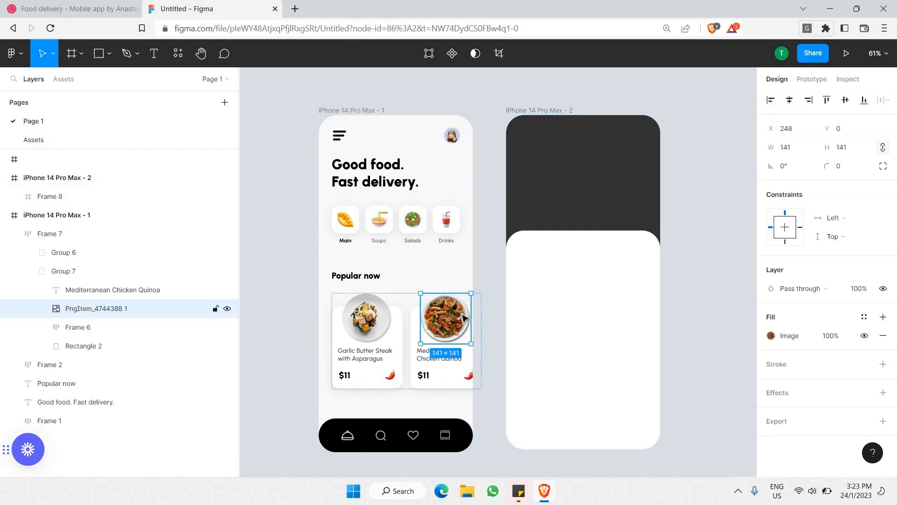
pyautogui.click(571, 244)
pyautogui.click(533, 111)
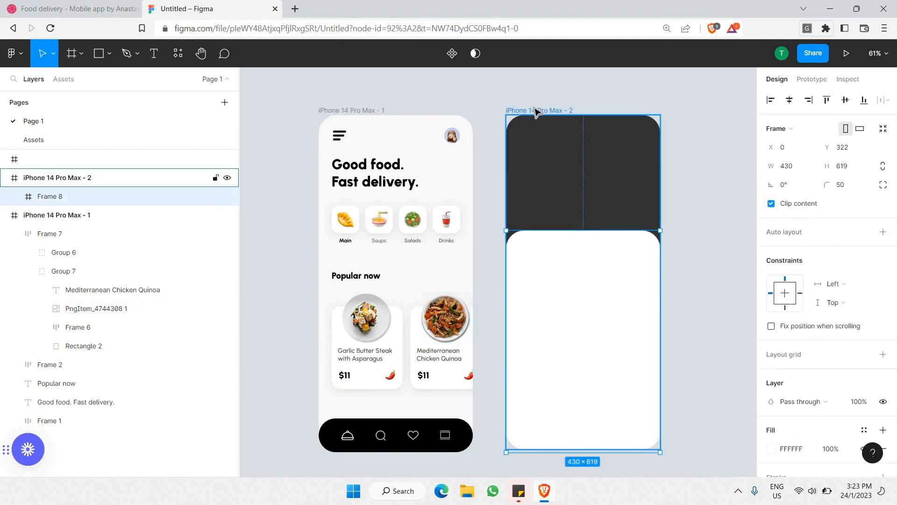
pyautogui.hotkey('ctrl', 'v')
pyautogui.moveTo(568, 166); pyautogui.dragTo(601, 194)
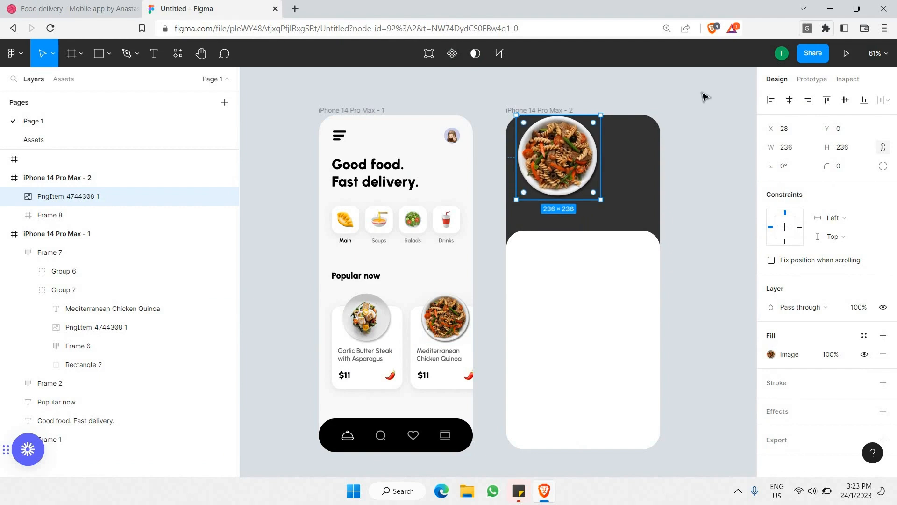
# Step: Enlarge the dish image to about 297 × 297 and centre it horizontally, overlapping the white frame's upper edge at about Y 186
pyautogui.click(791, 100)
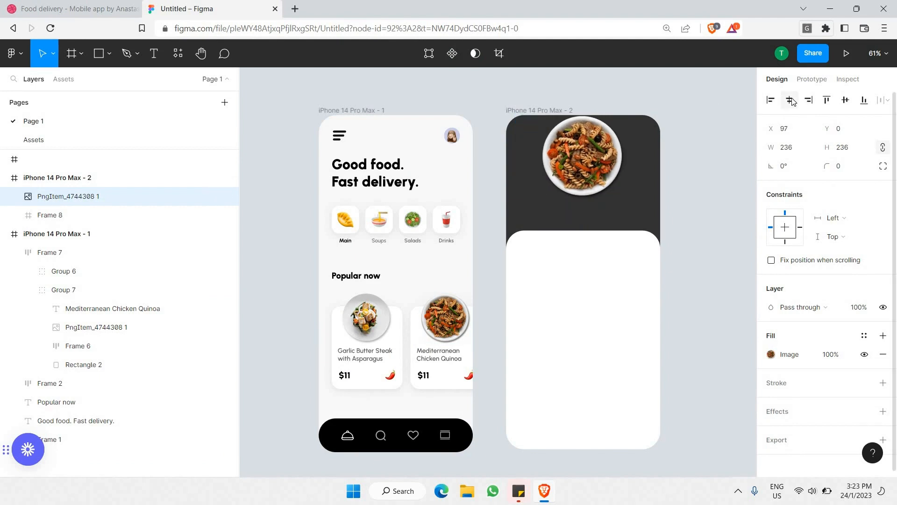
pyautogui.click(847, 106)
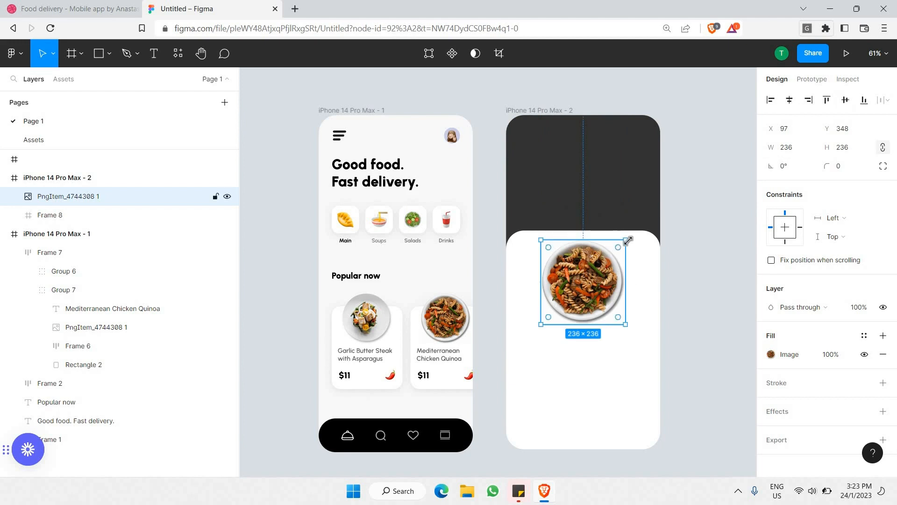
pyautogui.moveTo(640, 228); pyautogui.dragTo(653, 211)
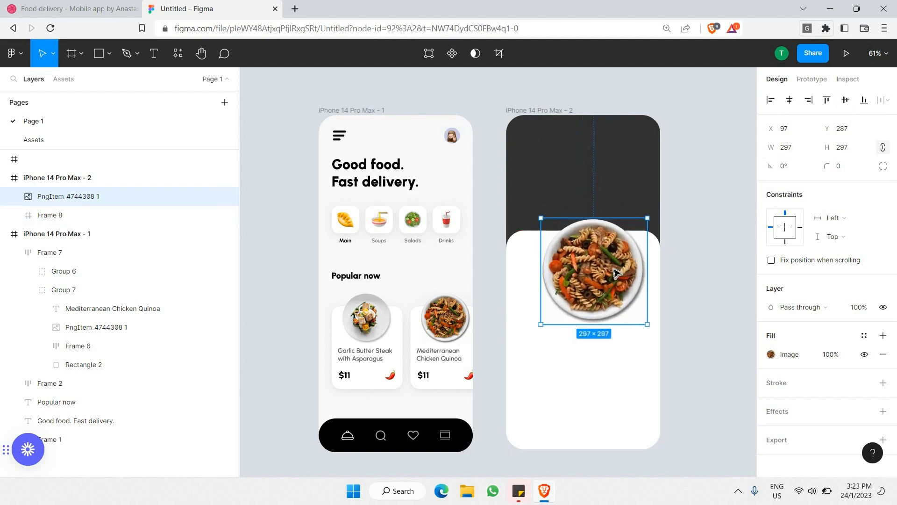
pyautogui.moveTo(616, 263); pyautogui.dragTo(606, 224)
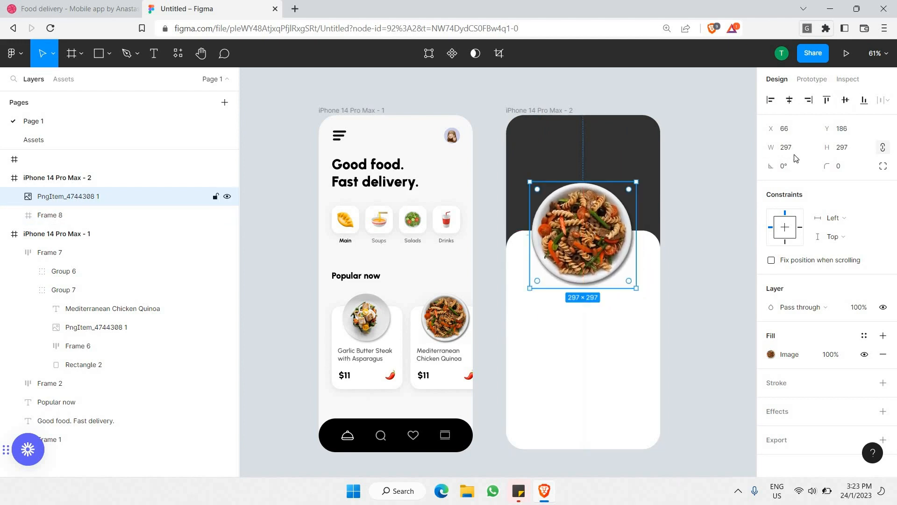
pyautogui.click(790, 99)
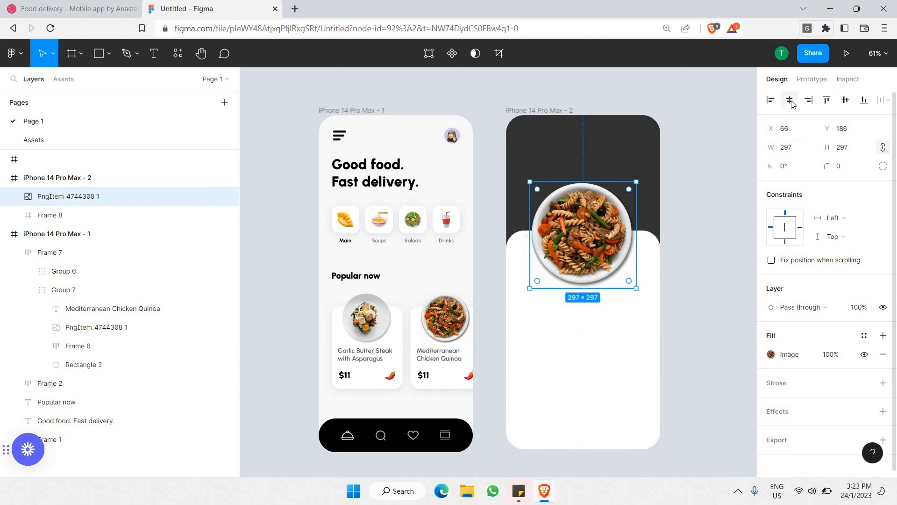
pyautogui.click(731, 161)
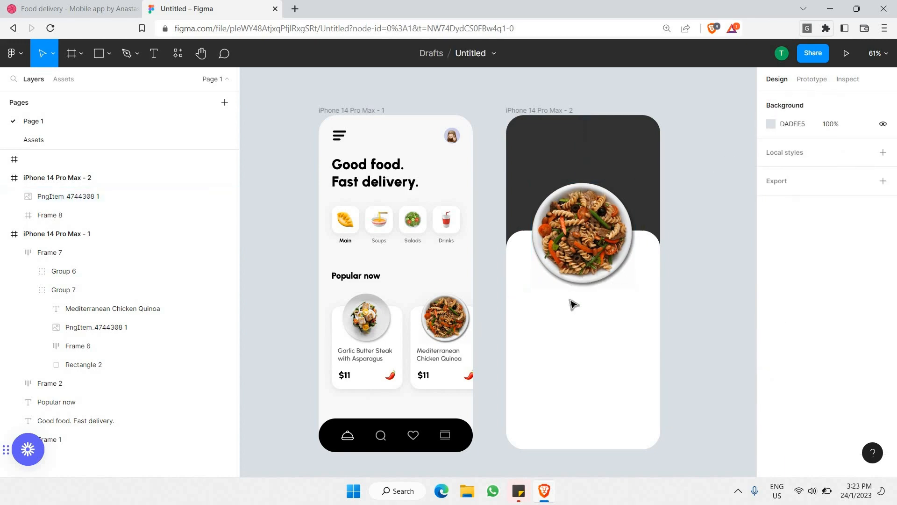
# Step: Check the dish title in the Dribbble reference, then in Figma copy the "Good food. Fast delivery." heading into the white frame below the dish image
pyautogui.click(129, 4)
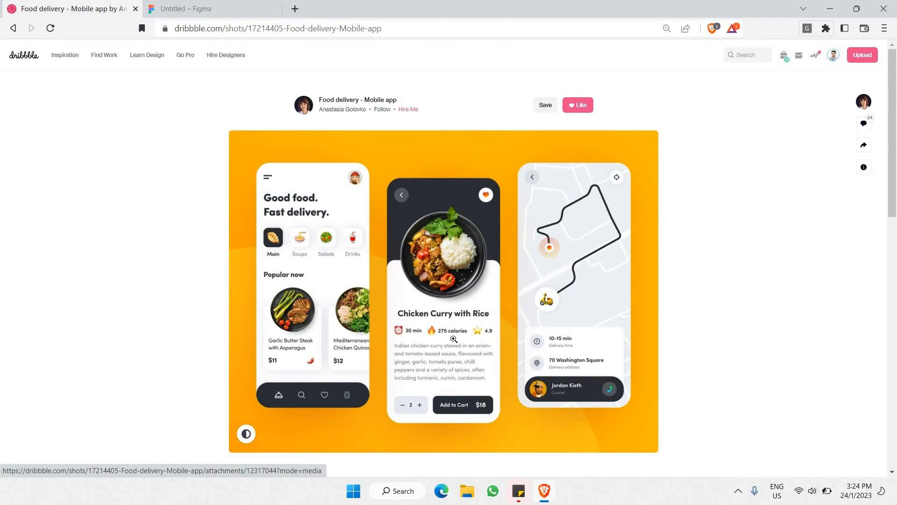
pyautogui.click(209, 6)
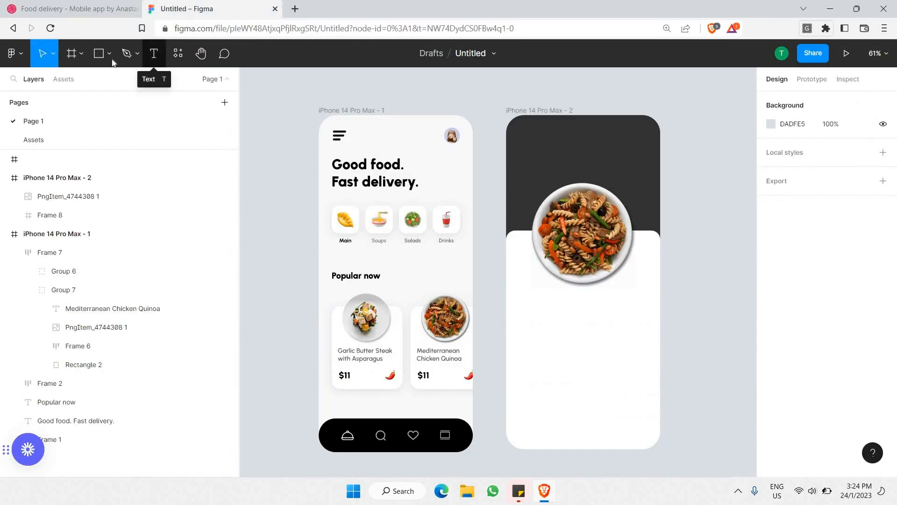
pyautogui.click(354, 176)
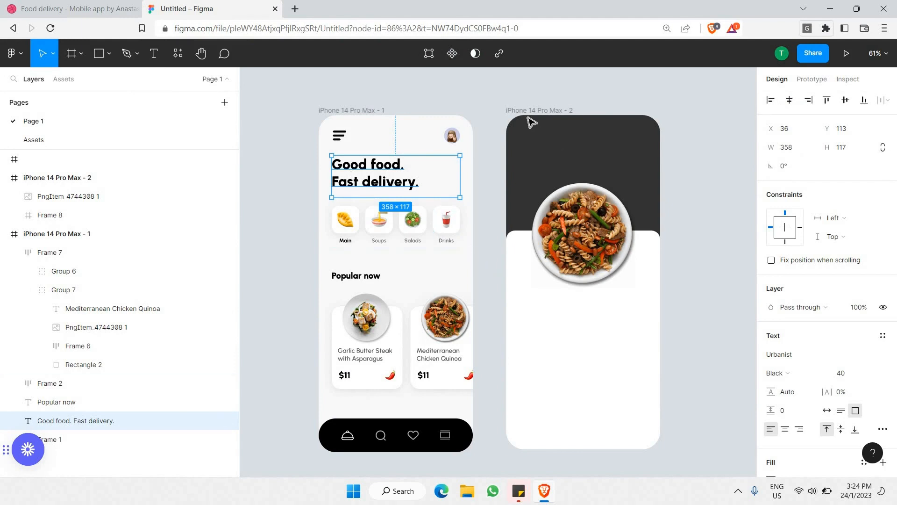
pyautogui.click(573, 154)
pyautogui.hotkey('ctrl', 'v')
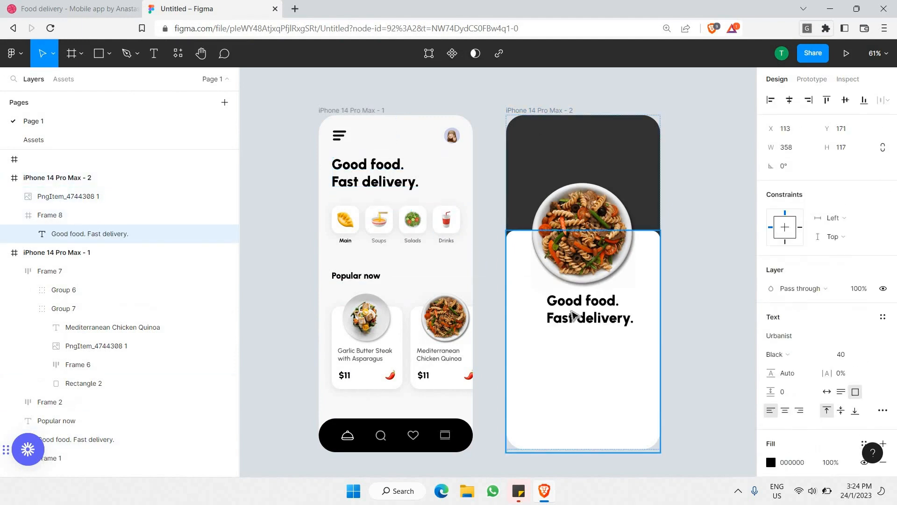
# Step: Replace the pasted heading's text with "Chicken Curry With Rice", checking the wording against the Dribbble reference
pyautogui.doubleClick(572, 310)
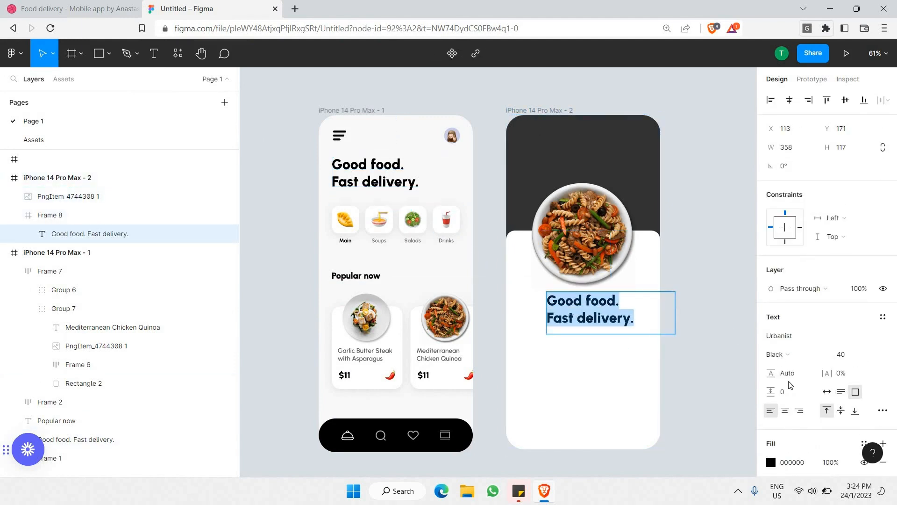
pyautogui.moveTo(651, 322); pyautogui.dragTo(548, 320)
pyautogui.press('BackSpace')
pyautogui.hotkey('ctrl', 'a')
pyautogui.click(86, 7)
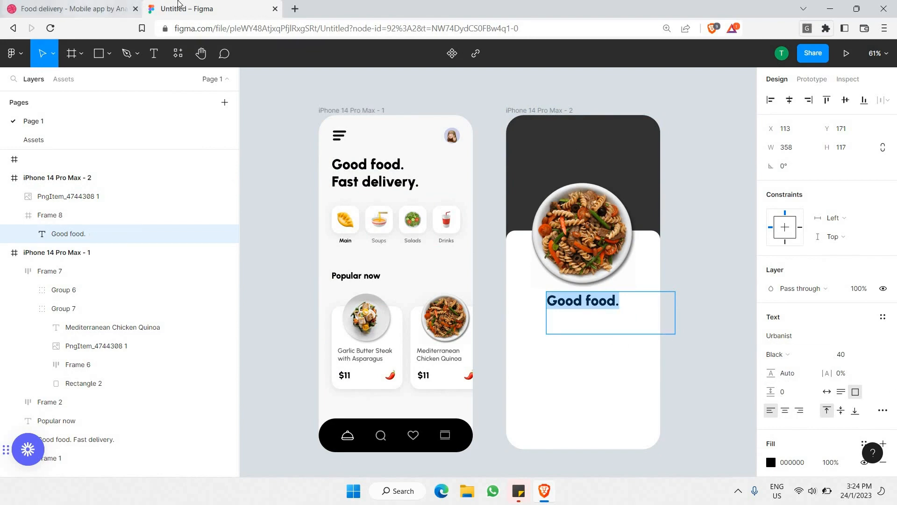
pyautogui.click(179, 6)
pyautogui.write('Chicken Curry With Rice')
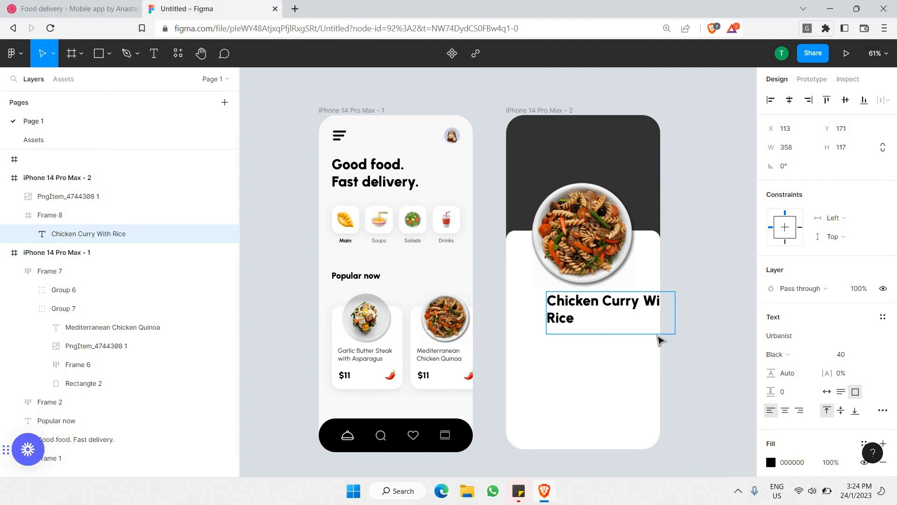
pyautogui.press('Escape')
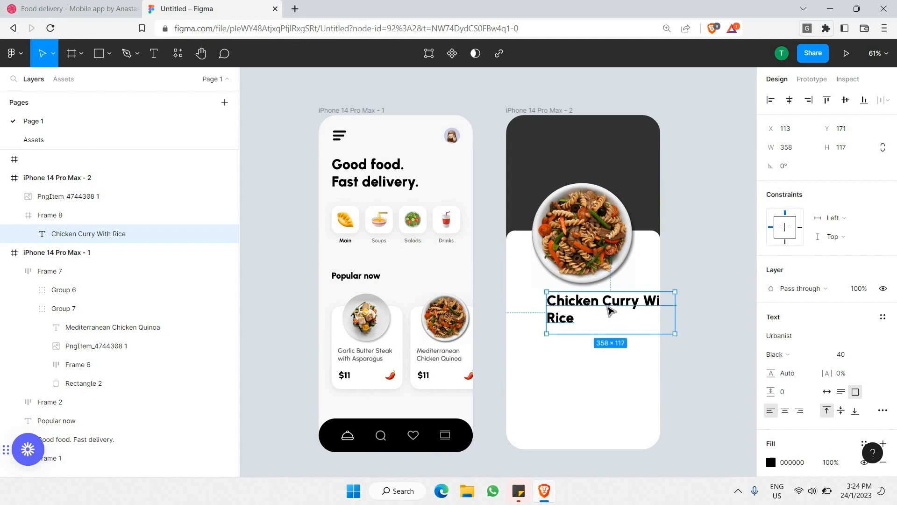
# Step: Centre the "Chicken Curry With Rice" title box horizontally in the white frame and set its font size to 28
pyautogui.moveTo(606, 311); pyautogui.dragTo(600, 311)
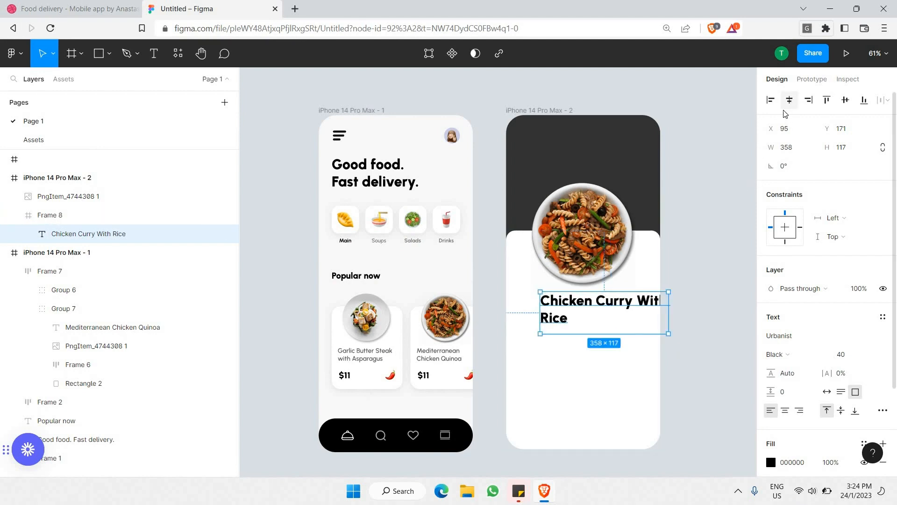
pyautogui.click(789, 100)
pyautogui.doubleClick(578, 310)
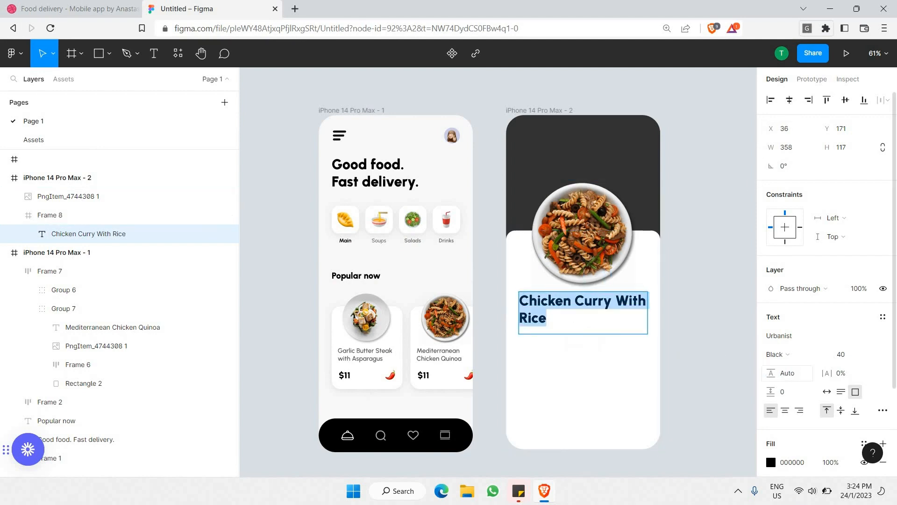
pyautogui.click(846, 355)
pyautogui.write('28')
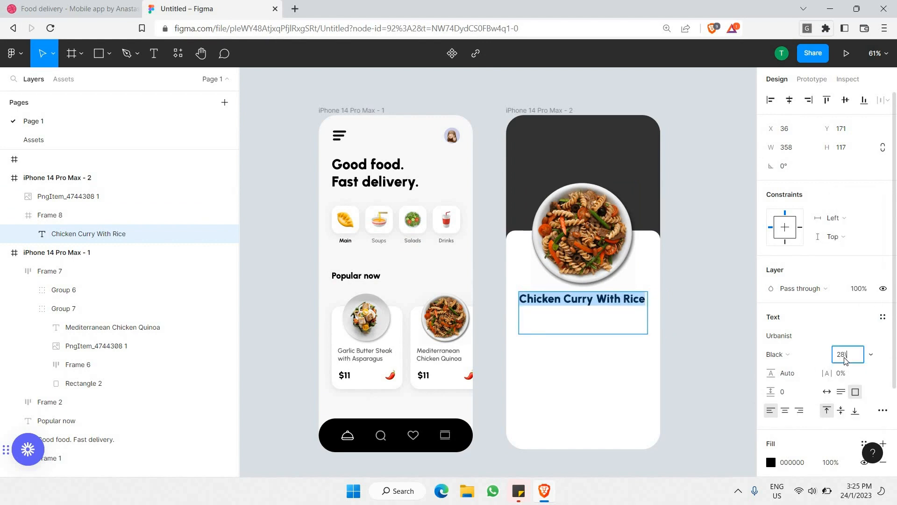
pyautogui.press('Return')
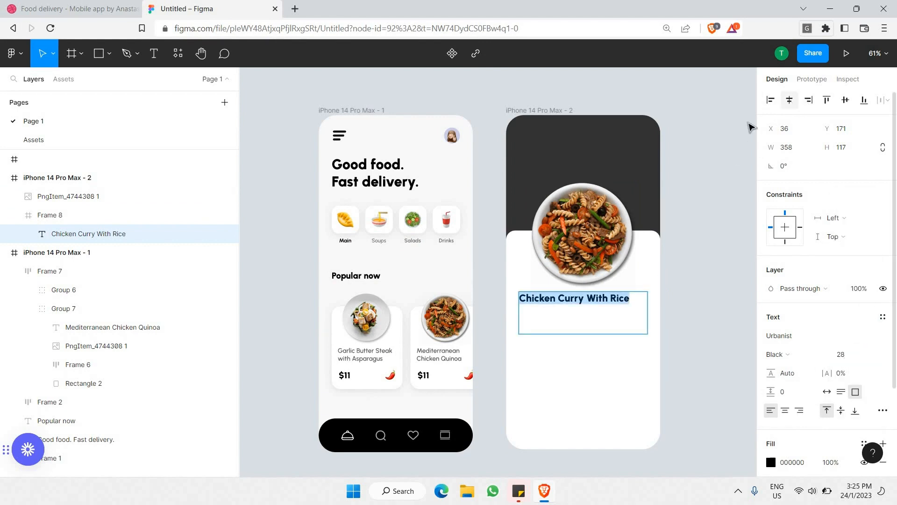
# Step: Centre-align the title text, reduce its box height to about 47 and move it down to about Y 191
pyautogui.scroll(-3, 798, 327)
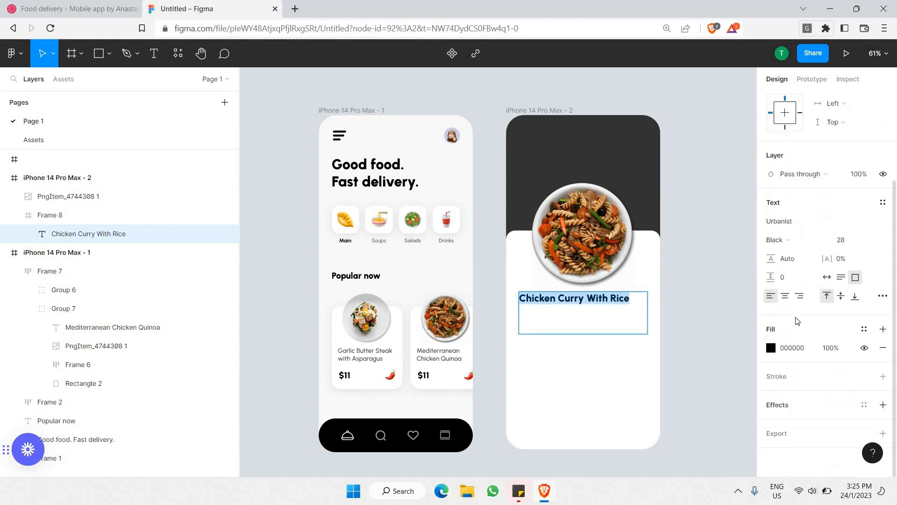
pyautogui.click(790, 296)
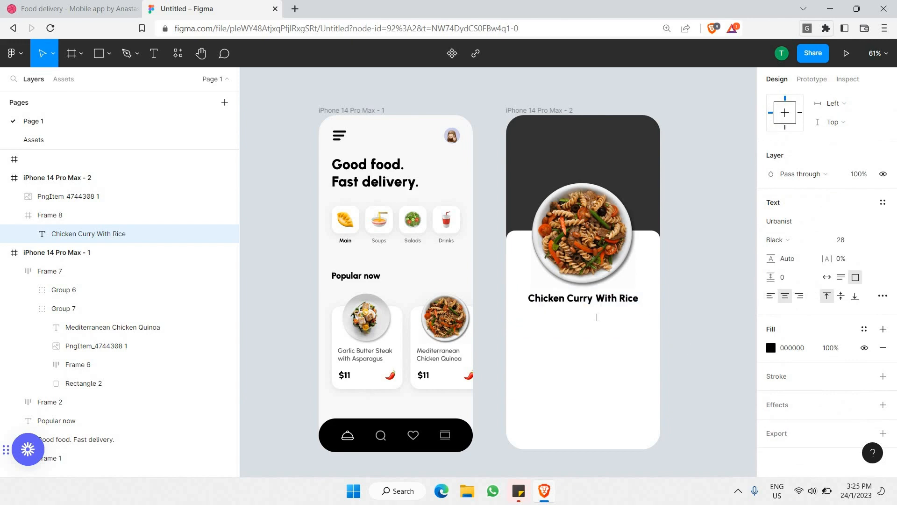
pyautogui.click(594, 321)
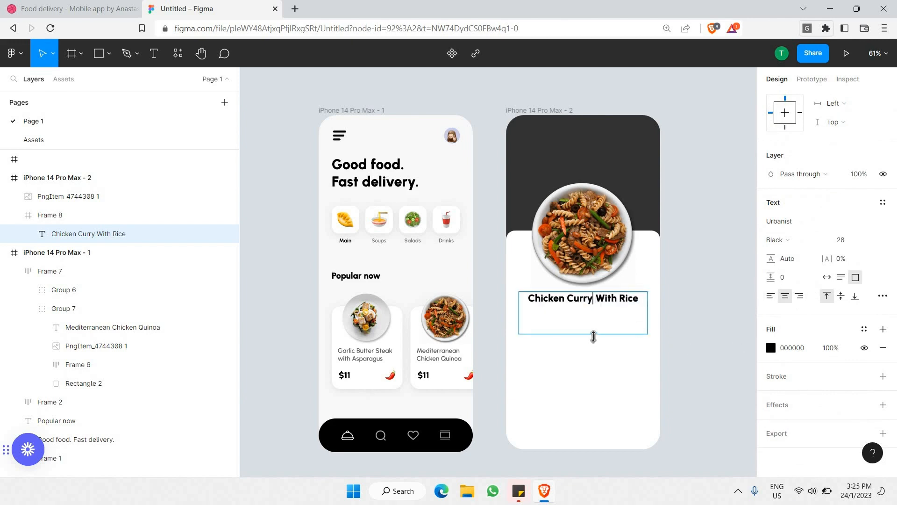
pyautogui.moveTo(593, 334); pyautogui.dragTo(593, 309)
pyautogui.click(711, 296)
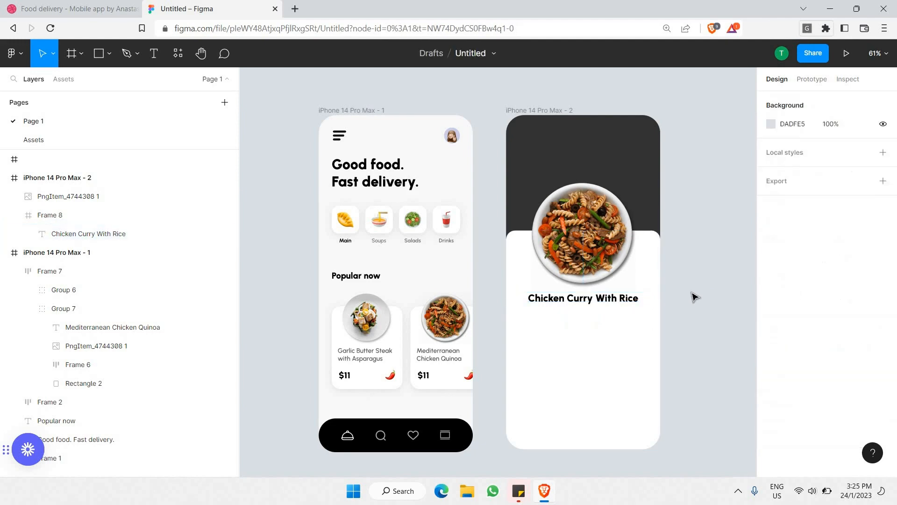
pyautogui.click(596, 301)
pyautogui.click(596, 301)
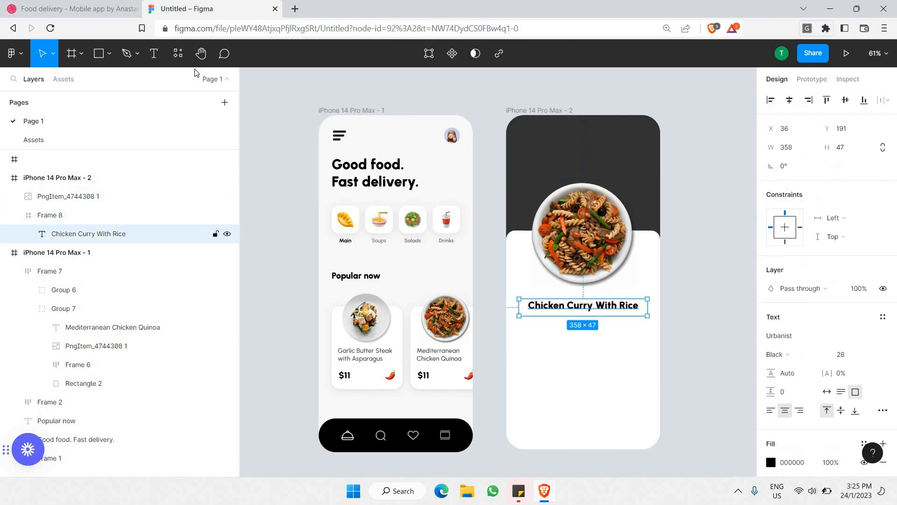
# Step: Check the detail row in the Dribbble reference, then in Figma cut the clock, flame and star icons from the Assets page
pyautogui.click(91, 6)
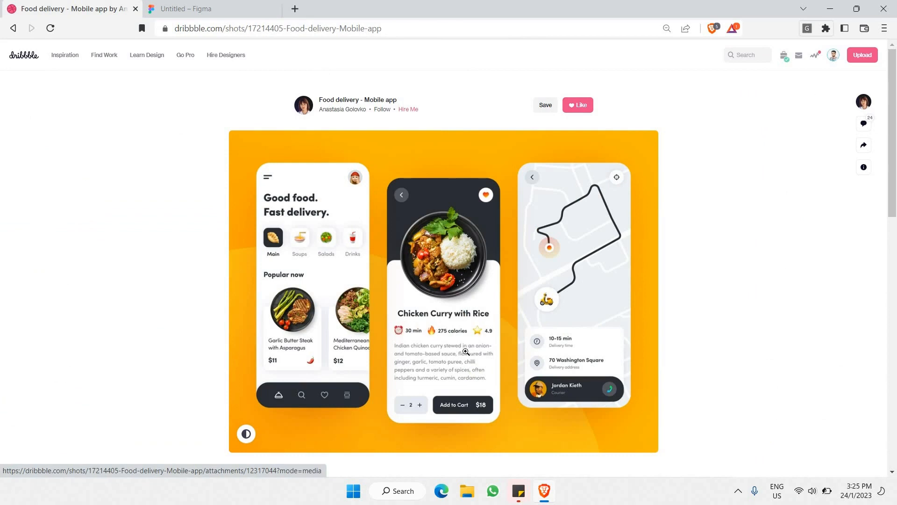
pyautogui.click(189, 6)
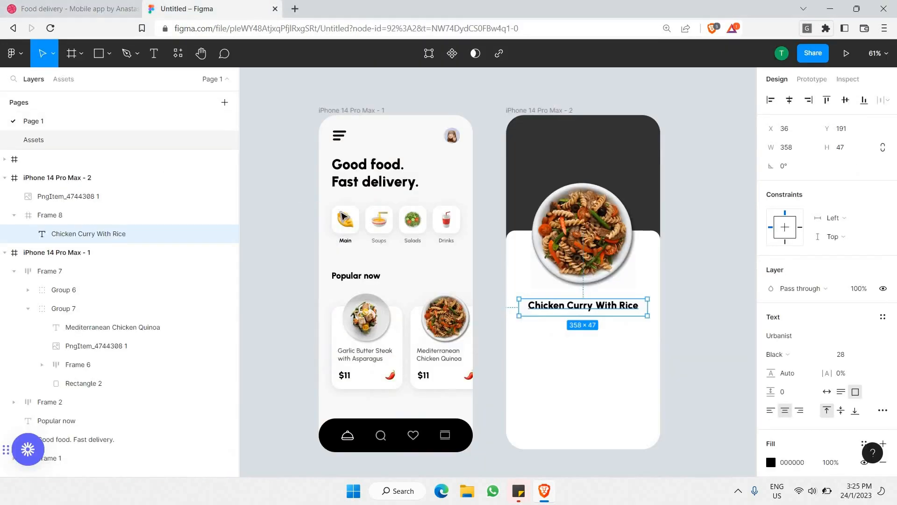
pyautogui.click(88, 139)
pyautogui.hscroll(4, 445, 260)
pyautogui.scroll(5, 382, 156)
pyautogui.moveTo(322, 140); pyautogui.dragTo(485, 141)
pyautogui.press('Delete')
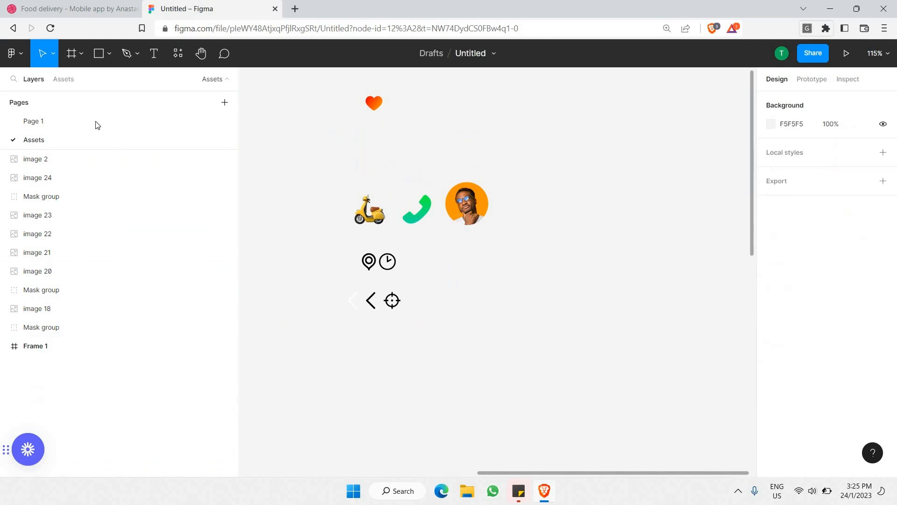
# Step: Paste the clock, flame and star icons into Page 1's white frame below the dish title
pyautogui.click(94, 121)
pyautogui.click(620, 360)
pyautogui.hscroll(1, 641, 361)
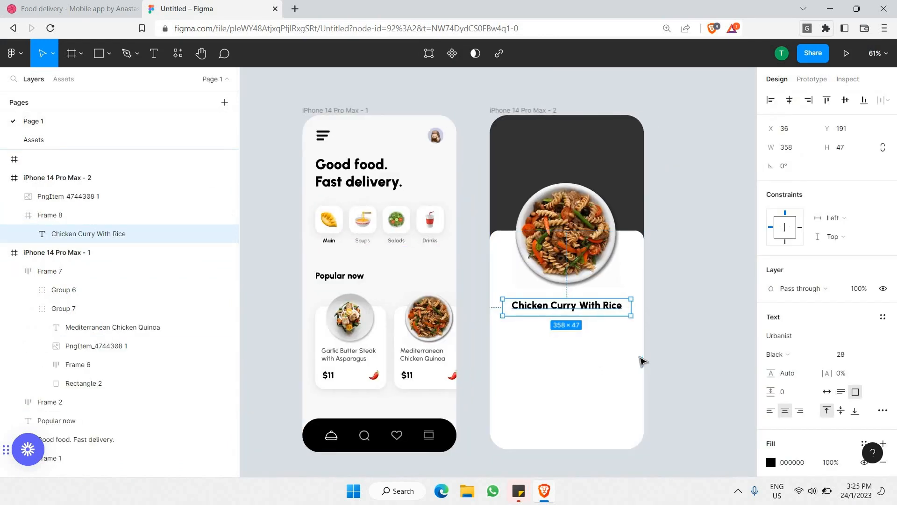
pyautogui.scroll(3, 617, 332)
pyautogui.hotkey('ctrl', 'v')
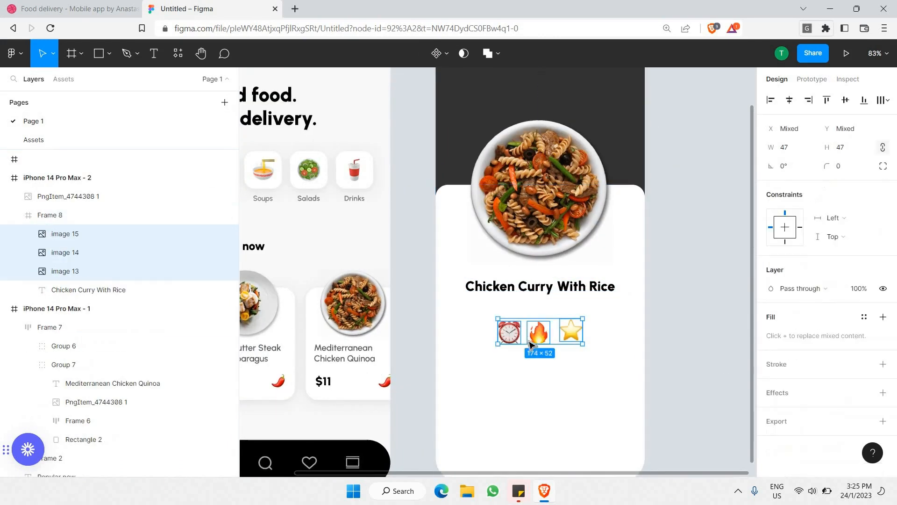
# Step: Spread the icons in a row under the title, with the clock at the left and the flame and star at the right
pyautogui.moveTo(514, 326); pyautogui.dragTo(601, 313)
pyautogui.click(495, 317)
pyautogui.keyDown('shift'); pyautogui.click(521, 314); pyautogui.keyUp('shift')
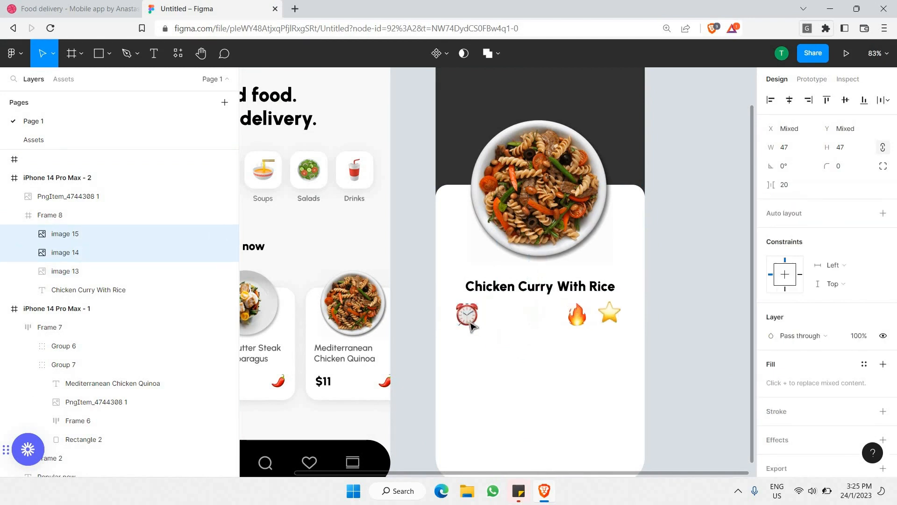
pyautogui.click(467, 318)
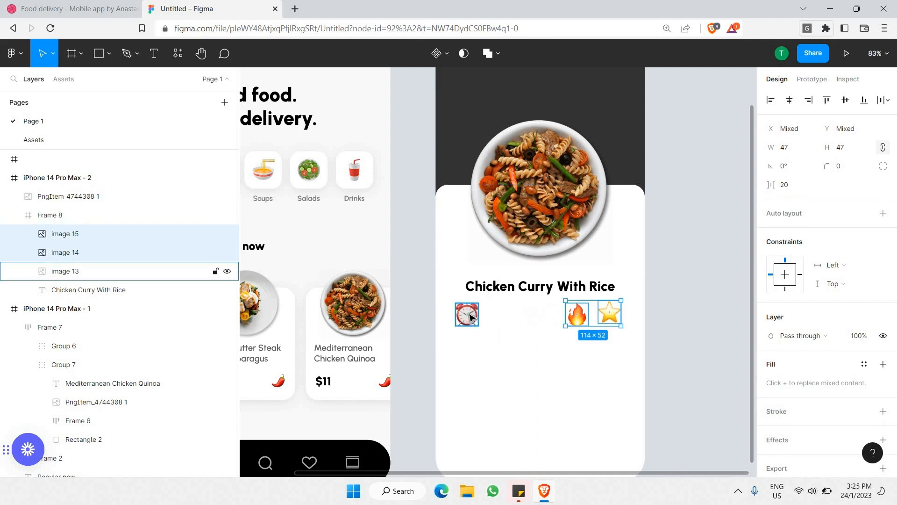
# Step: Duplicate the dish title beside the clock icon and replace the copy's text with "30 Min"
pyautogui.click(477, 289)
pyautogui.moveTo(477, 289); pyautogui.dragTo(499, 321)
pyautogui.click(499, 321)
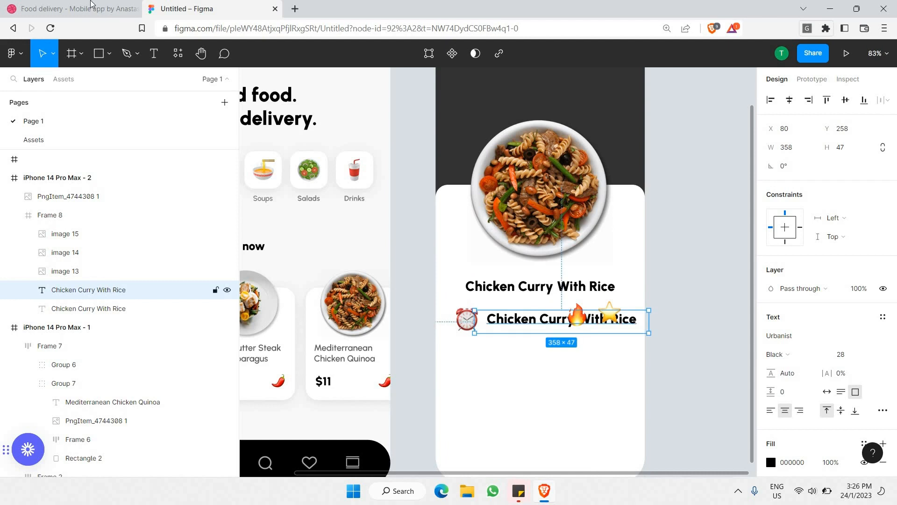
pyautogui.doubleClick(498, 321)
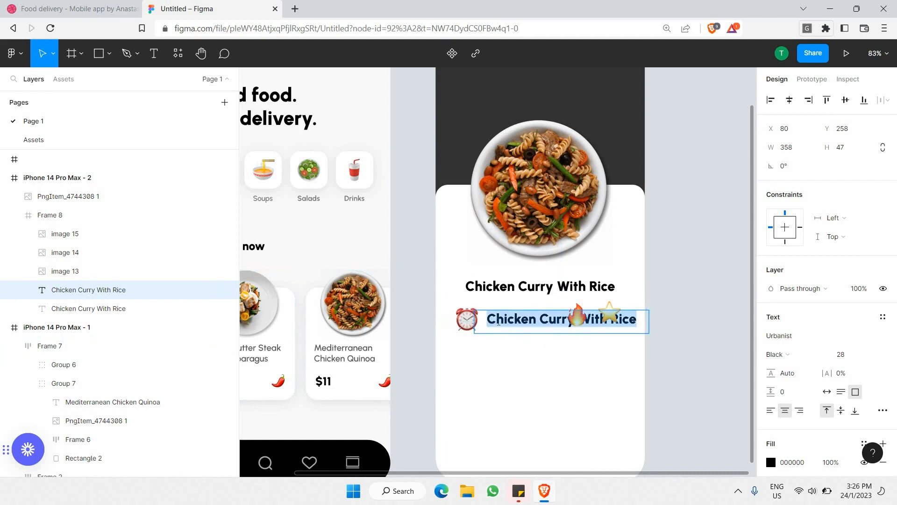
pyautogui.write('30 Min')
pyautogui.press('Escape')
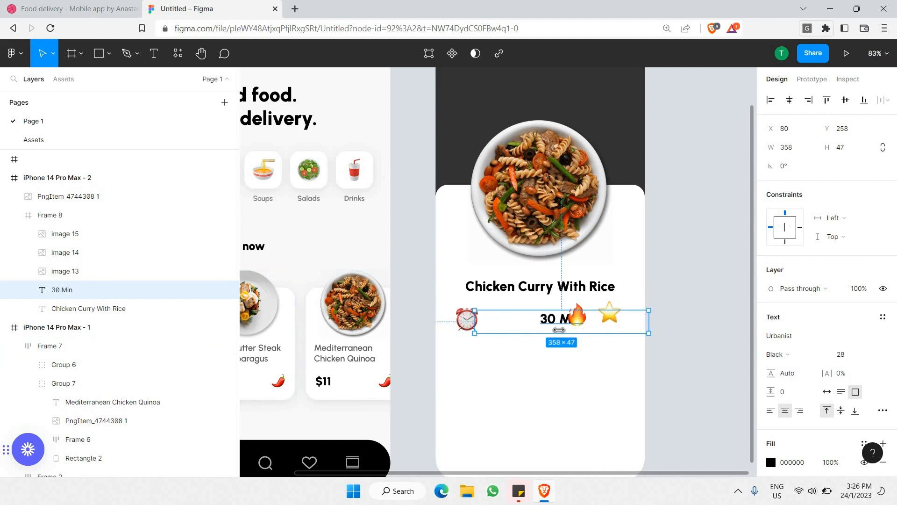
# Step: Narrow the "30 Min" text box, set its font size to 20 and fit it close beside the clock icon
pyautogui.moveTo(559, 330); pyautogui.dragTo(530, 324)
pyautogui.doubleClick(519, 321)
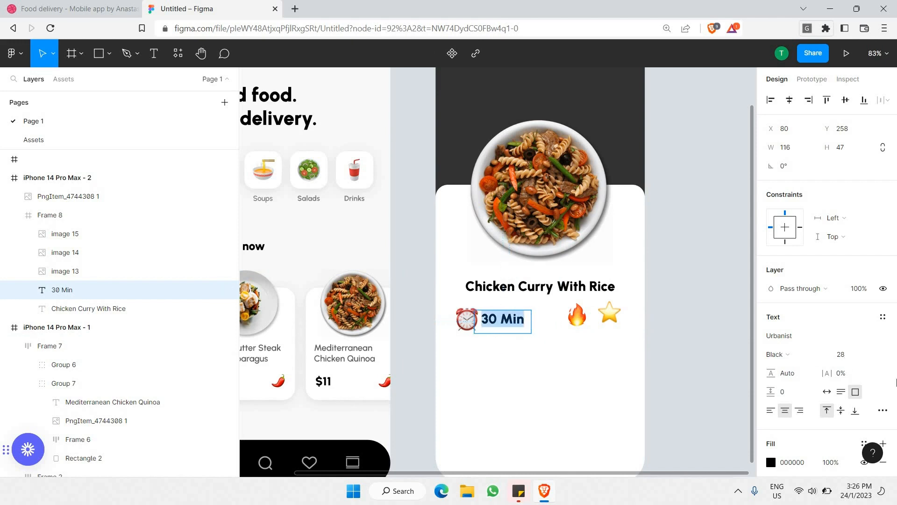
pyautogui.click(868, 354)
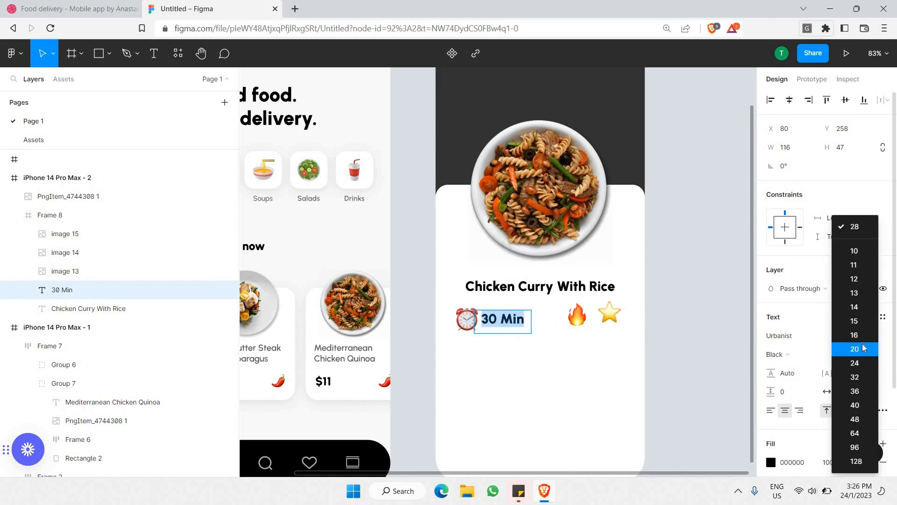
pyautogui.click(863, 348)
pyautogui.moveTo(529, 319); pyautogui.dragTo(490, 316)
pyautogui.click(493, 334)
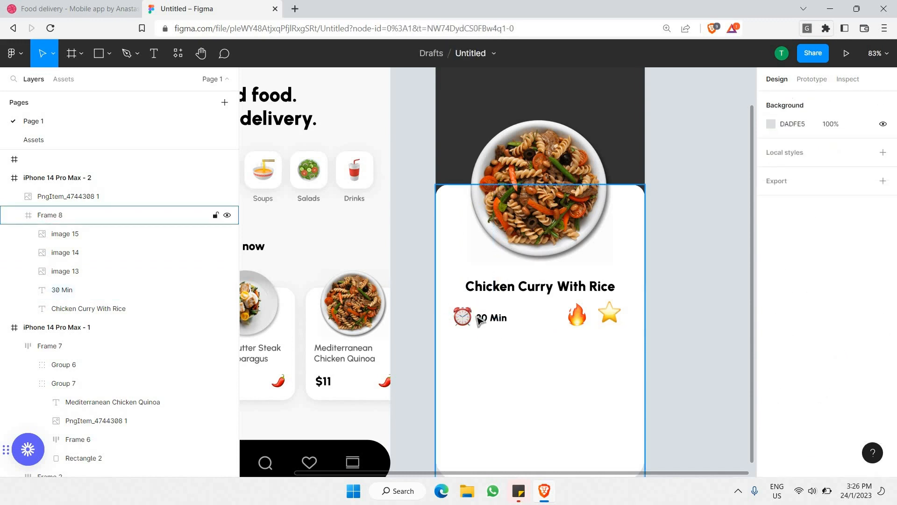
# Step: Group the clock icon with the "30 Min" label and move the group to about X 28
pyautogui.click(461, 318)
pyautogui.keyDown('shift'); pyautogui.click(491, 318); pyautogui.keyUp('shift')
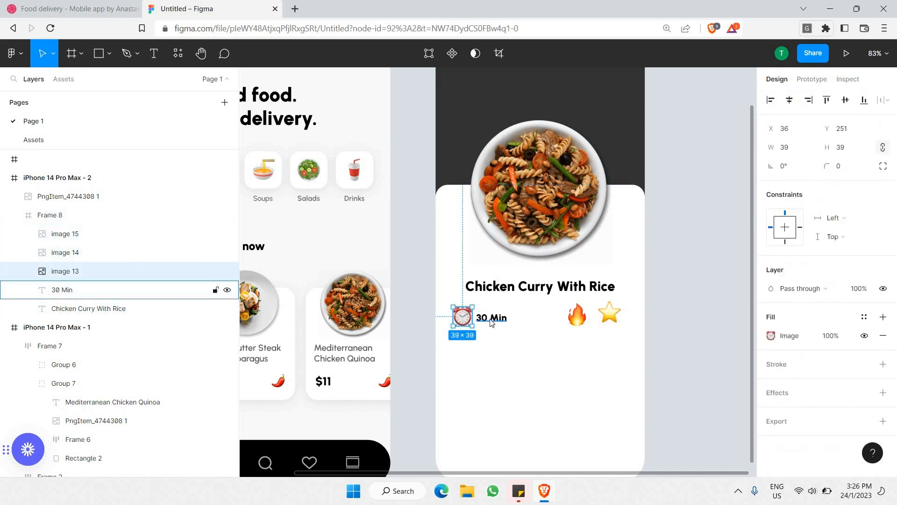
pyautogui.rightClick(483, 318)
pyautogui.click(491, 264)
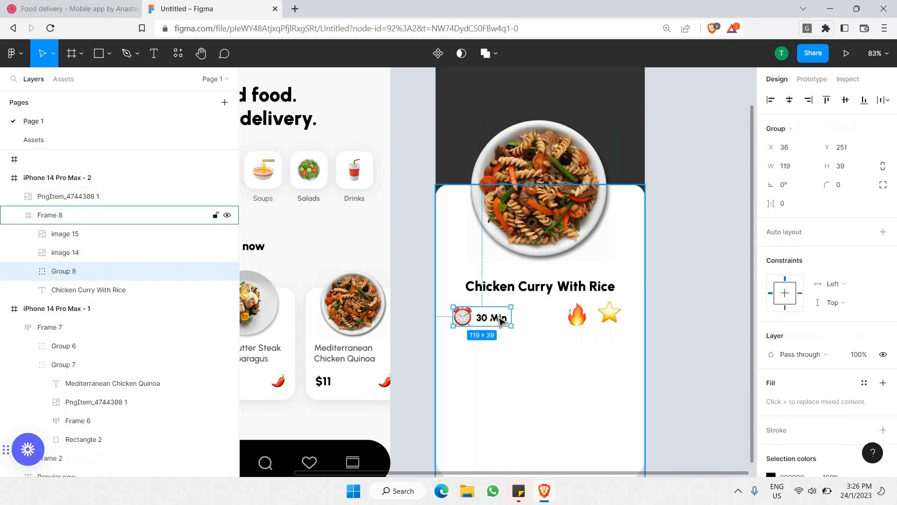
pyautogui.moveTo(495, 318); pyautogui.dragTo(491, 317)
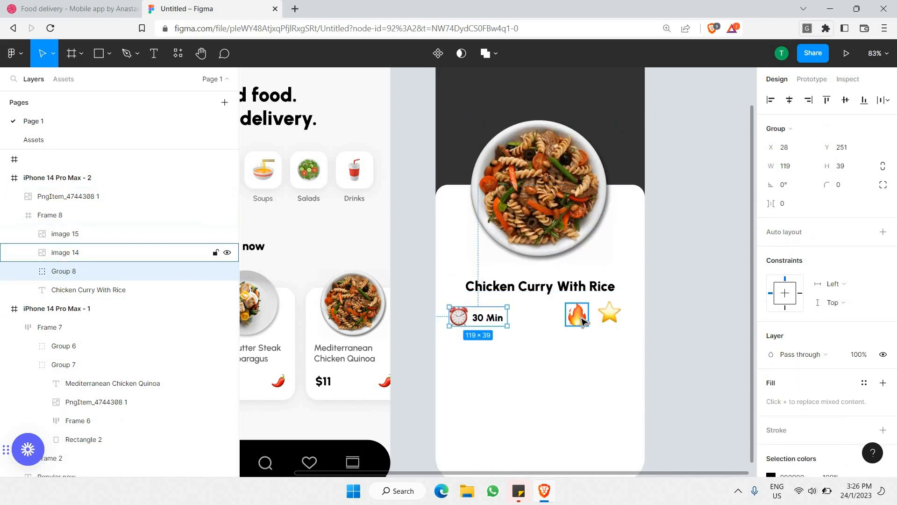
# Step: Move the flame icon to the middle of the row and duplicate the "30 Min" label beside it at about X 207
pyautogui.moveTo(580, 318); pyautogui.dragTo(532, 315)
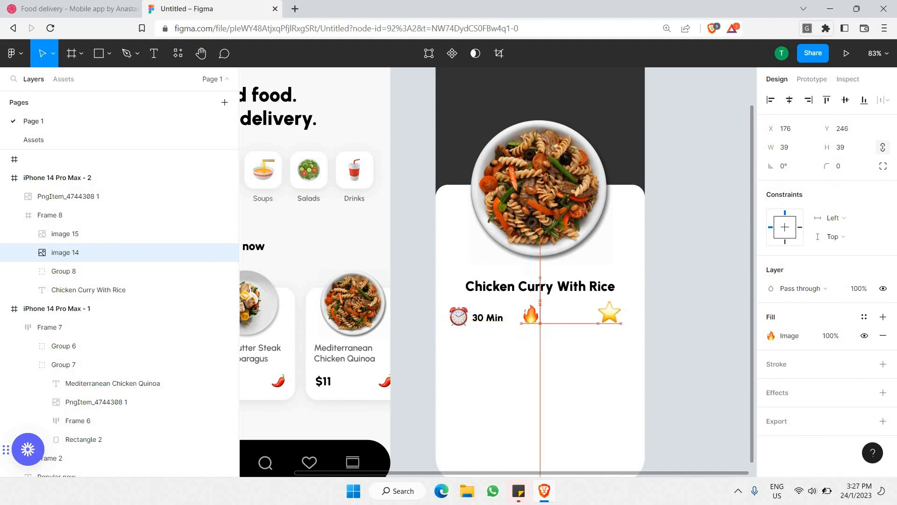
pyautogui.doubleClick(493, 321)
pyautogui.moveTo(486, 321); pyautogui.dragTo(557, 322)
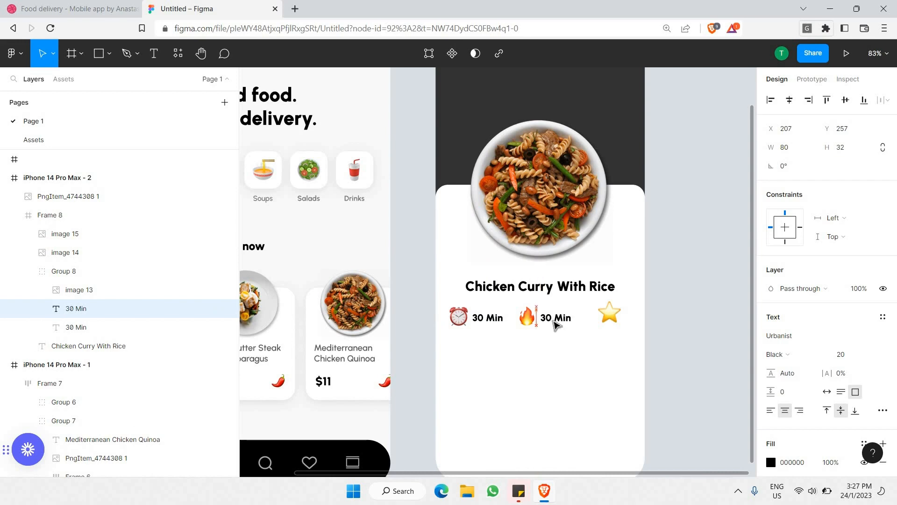
# Step: Check the Dribbble reference, then in Figma change the label beside the flame to "275 calories" and widen its box to one line
pyautogui.hotkey('ctrl', 'Tab')
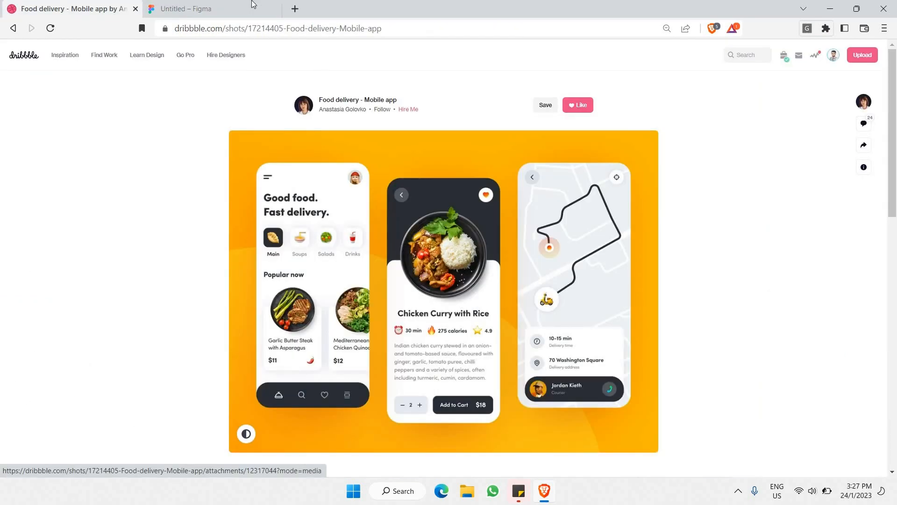
pyautogui.hotkey('ctrl', 'Tab')
pyautogui.write('2')
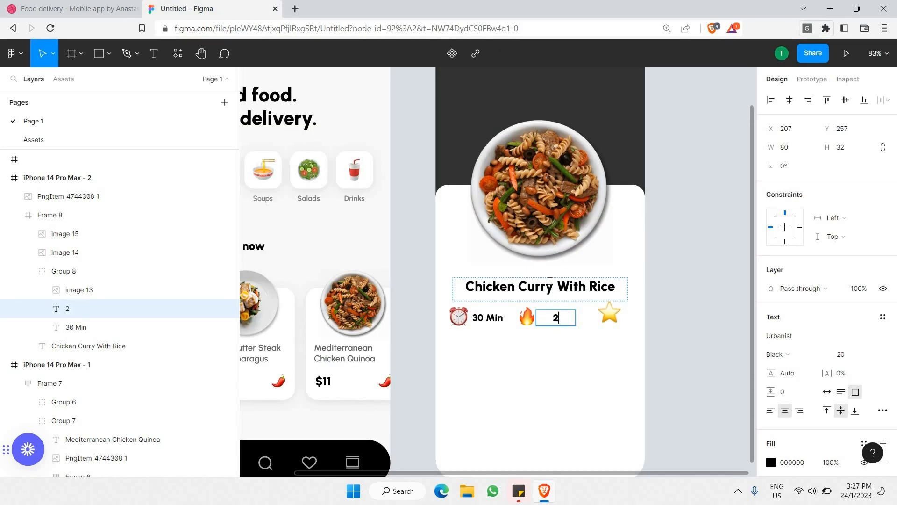
pyautogui.write('75 calories')
pyautogui.press('Escape')
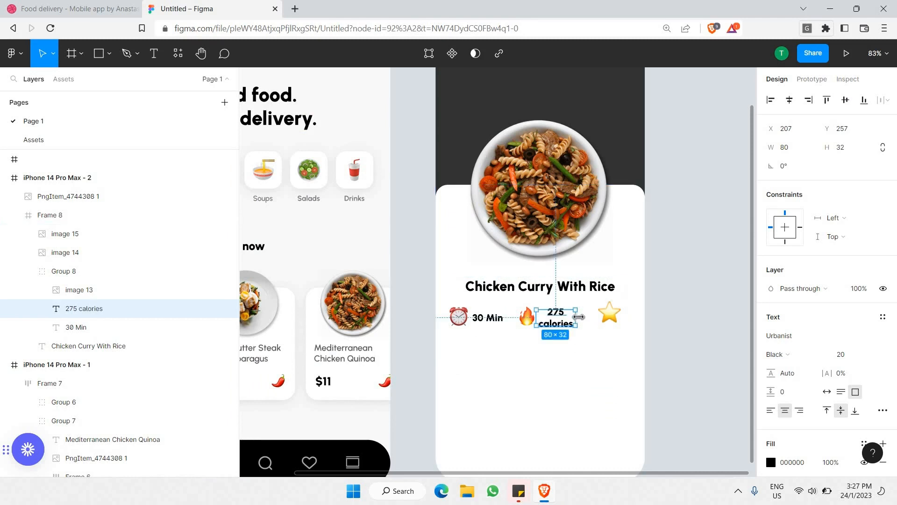
pyautogui.moveTo(585, 314); pyautogui.dragTo(603, 314)
pyautogui.click(603, 346)
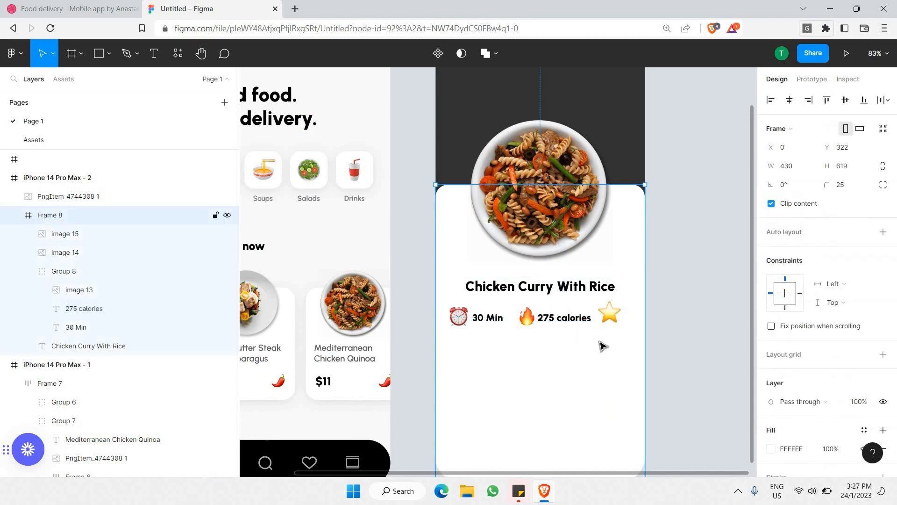
# Step: Shrink the flame icon slightly and the clock icon to about 33 × 33, then move the "30 Min" label to about X 62
pyautogui.click(533, 309)
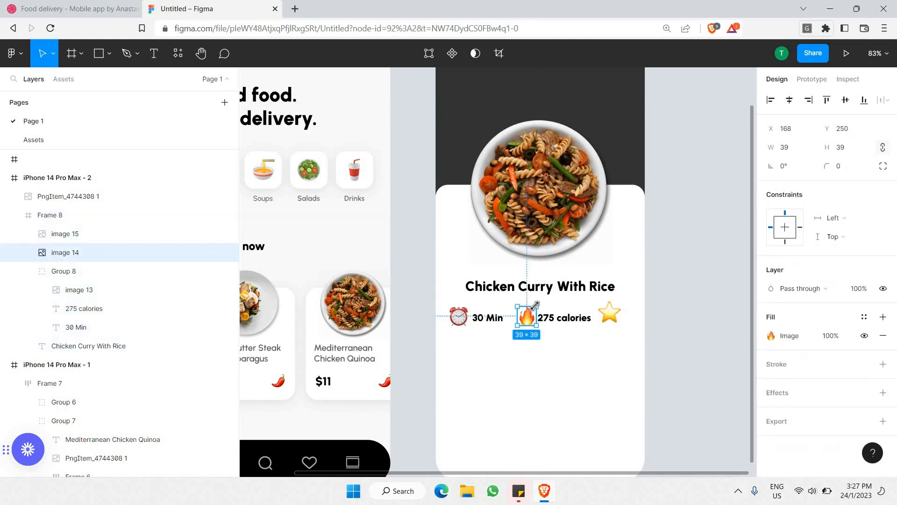
pyautogui.click(461, 313)
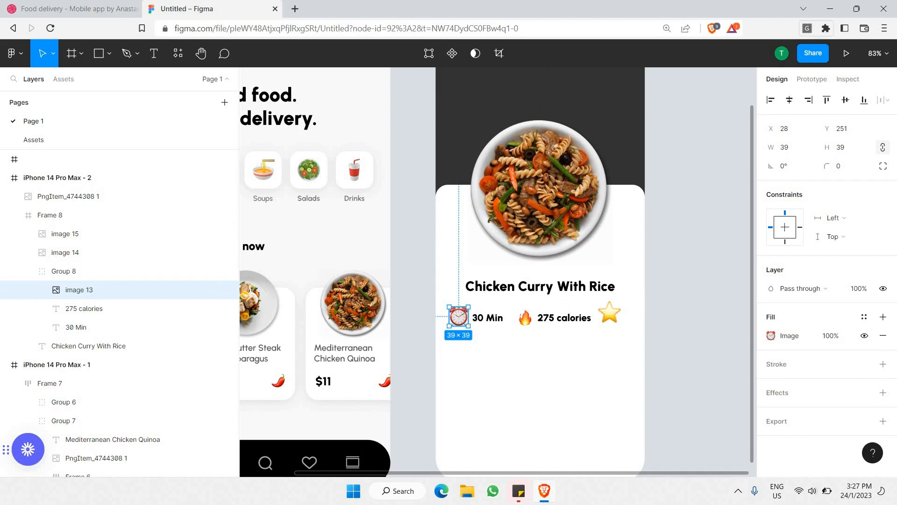
pyautogui.click(473, 317)
pyautogui.click(458, 318)
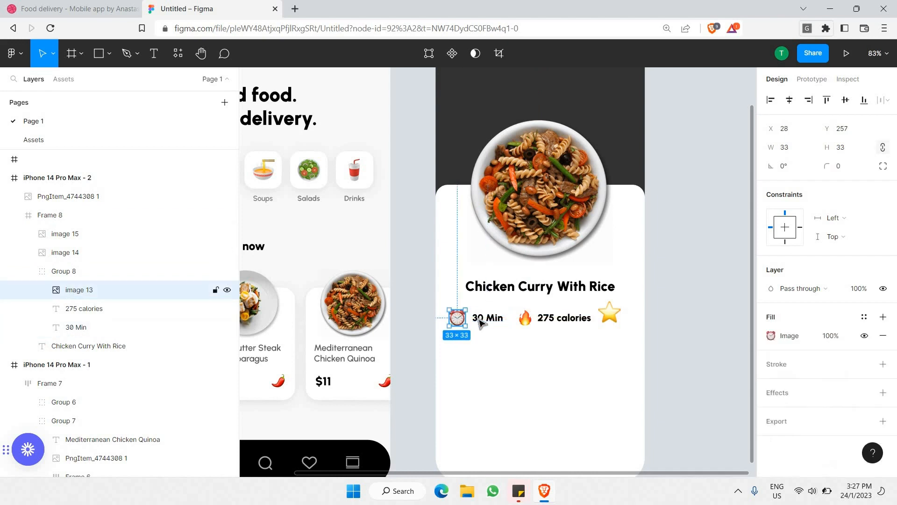
pyautogui.moveTo(474, 321); pyautogui.dragTo(481, 322)
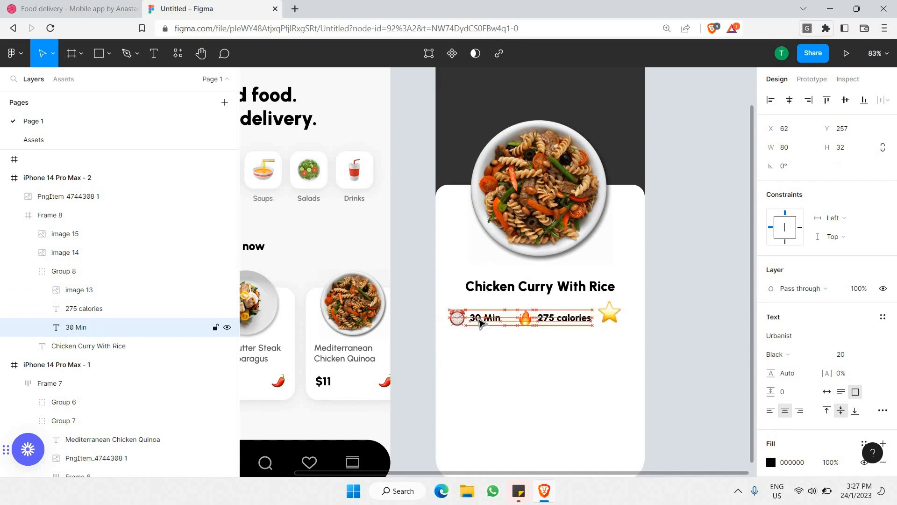
# Step: Move the flame icon and "275 calories" label below the clock row to about X 24, Y 320 and group them
pyautogui.press('Left')
pyautogui.click(651, 314)
pyautogui.scroll(5, 651, 315)
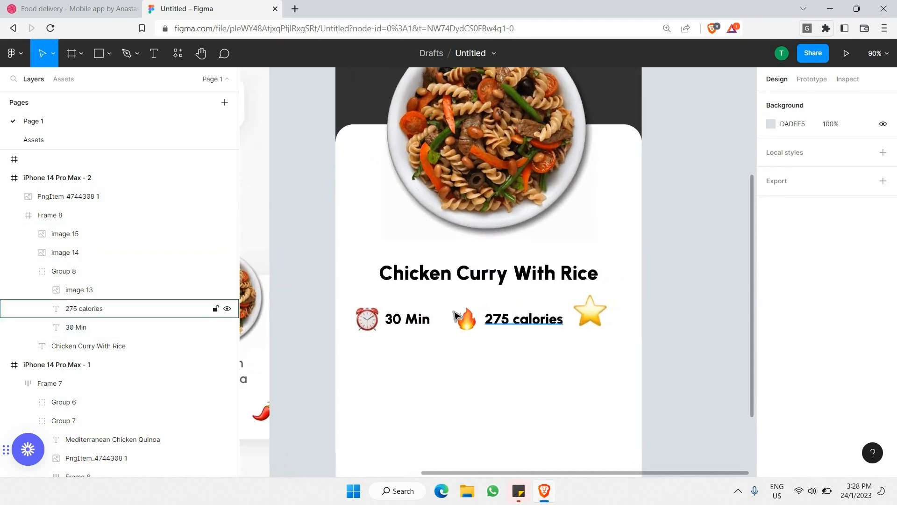
pyautogui.click(464, 318)
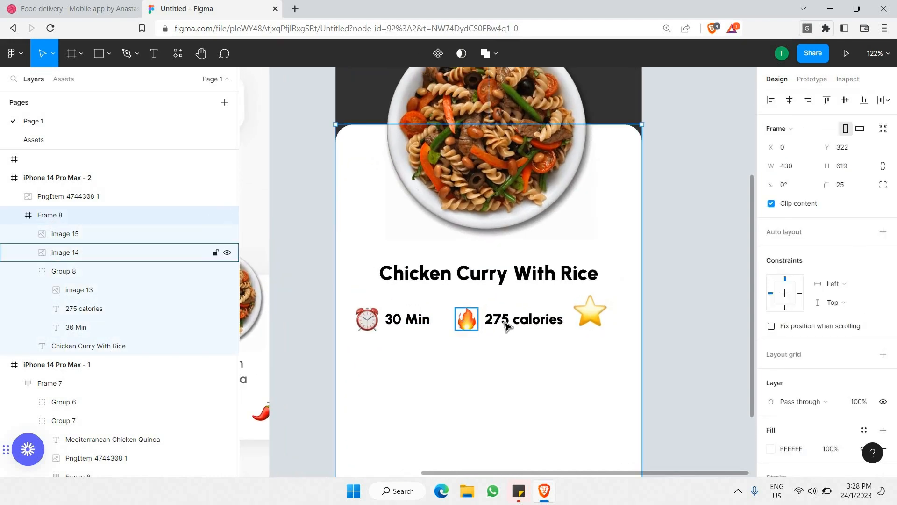
pyautogui.click(466, 320)
pyautogui.keyDown('shift'); pyautogui.doubleClick(506, 322); pyautogui.keyUp('shift')
pyautogui.moveTo(505, 322); pyautogui.dragTo(325, 381)
pyautogui.rightClick(394, 366)
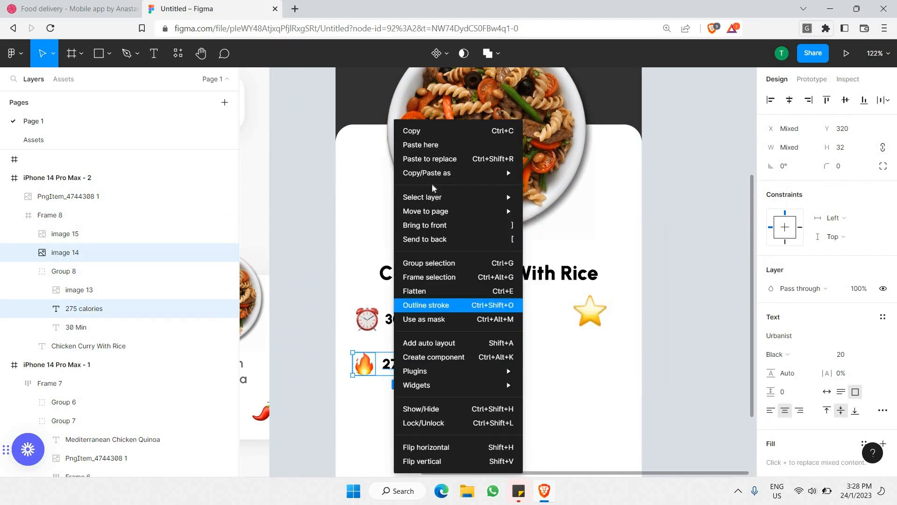
pyautogui.click(471, 263)
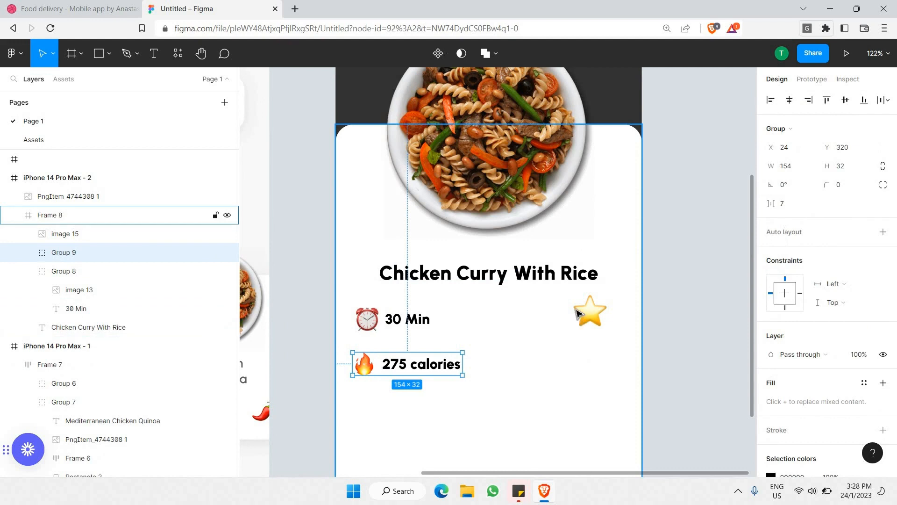
# Step: Move the star icon below the calories group to about X 24, Y 382 and resize the flame and star icons to 33 × 33
pyautogui.moveTo(587, 314); pyautogui.dragTo(367, 417)
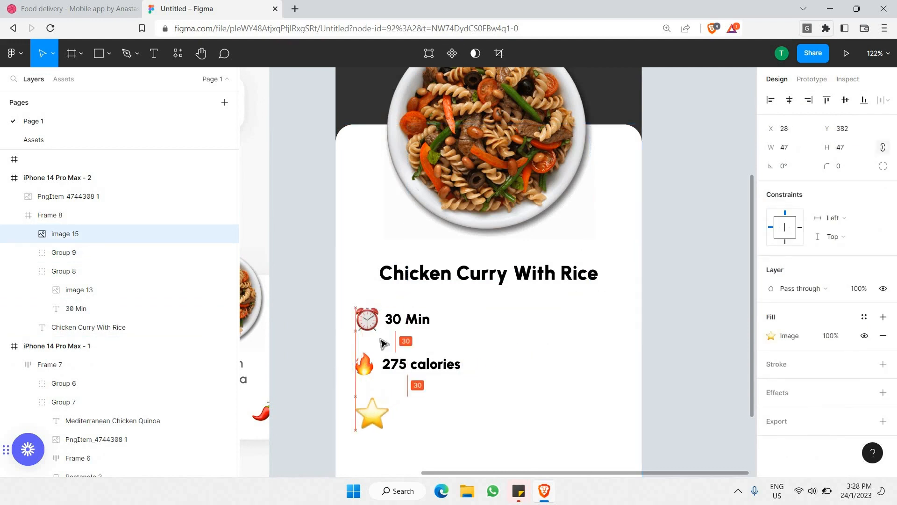
pyautogui.doubleClick(373, 320)
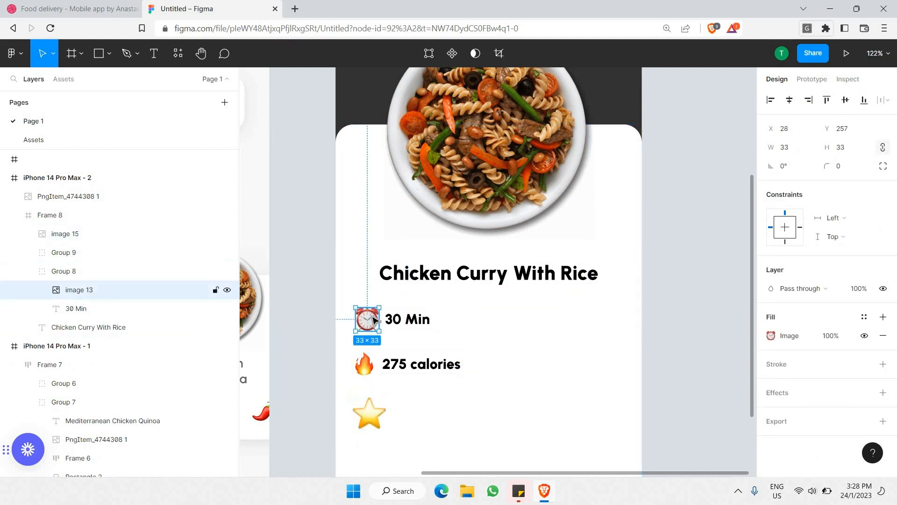
pyautogui.doubleClick(371, 367)
pyautogui.click(786, 149)
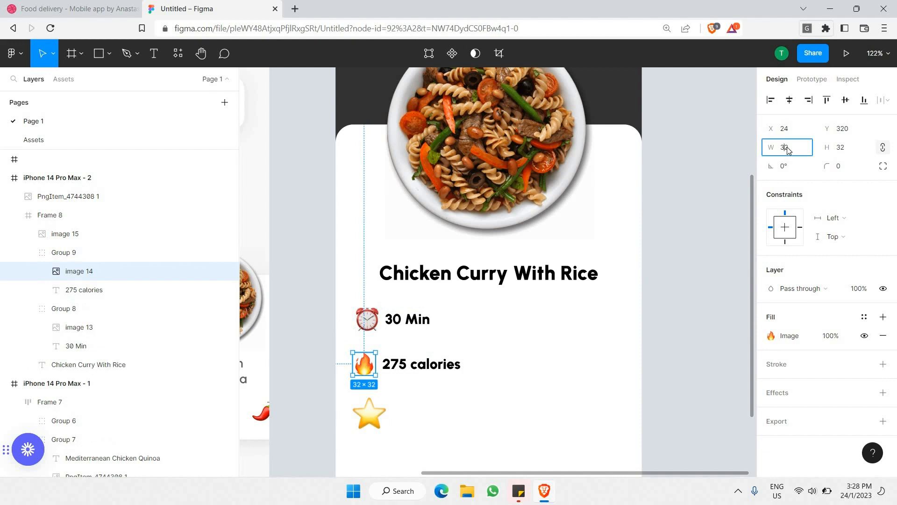
pyautogui.press('Return')
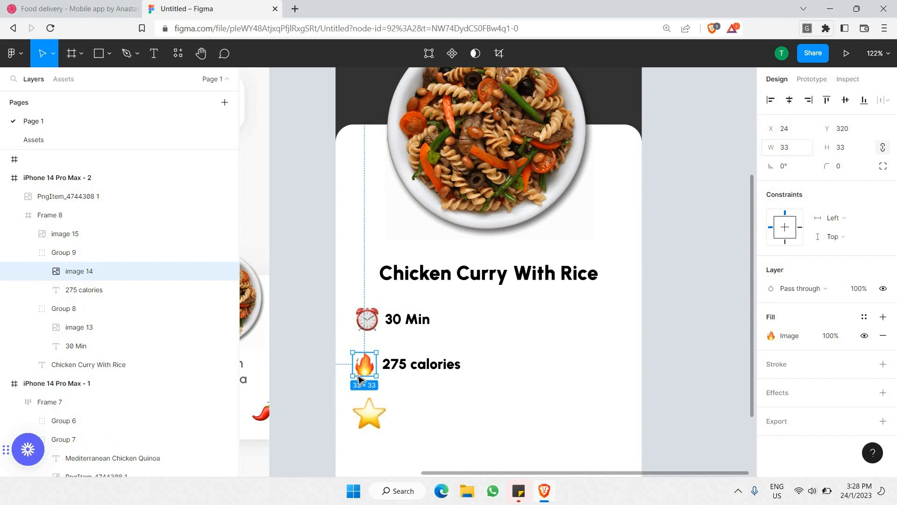
pyautogui.click(372, 417)
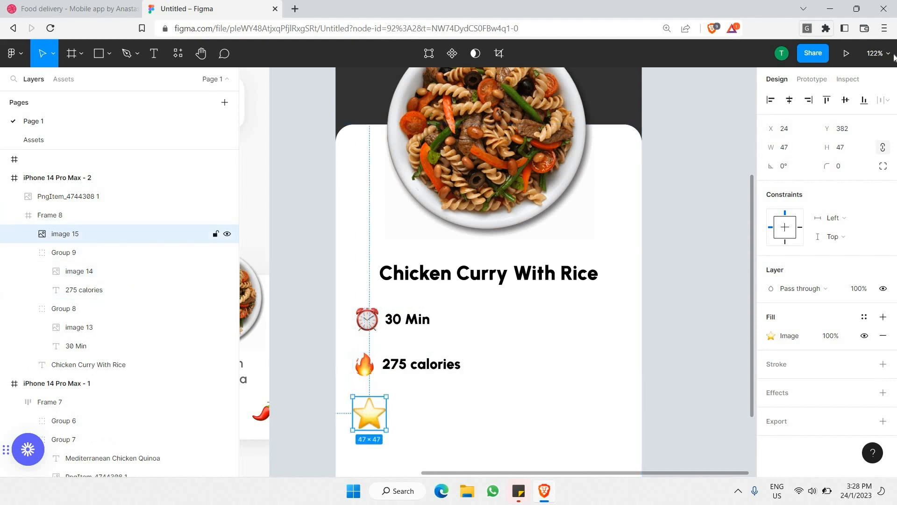
pyautogui.click(802, 142)
pyautogui.write('33')
pyautogui.press('Return')
# Step: Duplicate the "275 calories" label beside the star icon at about X 63, Y 383
pyautogui.click(402, 371)
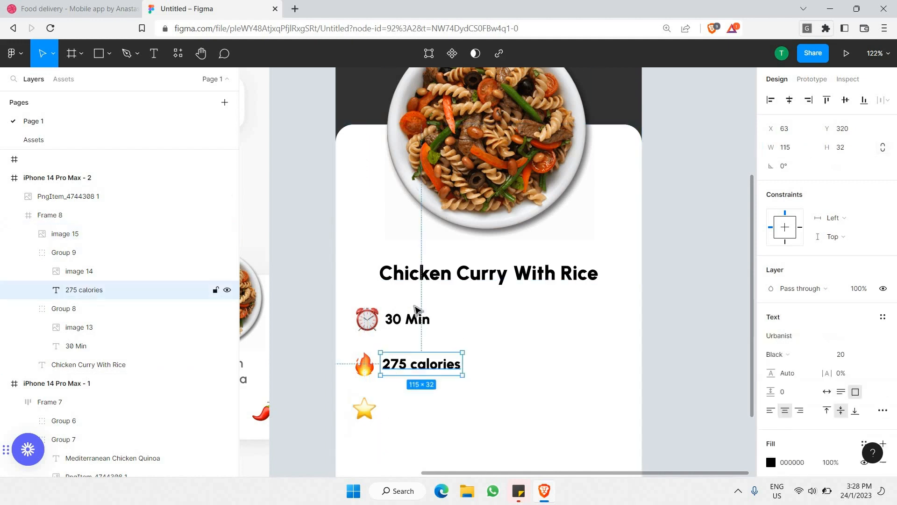
pyautogui.click(415, 310)
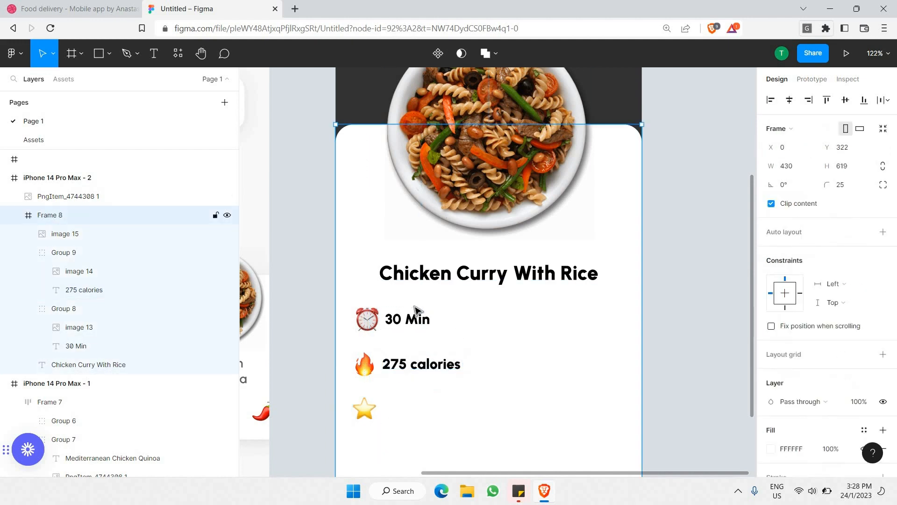
pyautogui.click(411, 367)
pyautogui.moveTo(411, 367); pyautogui.dragTo(406, 416)
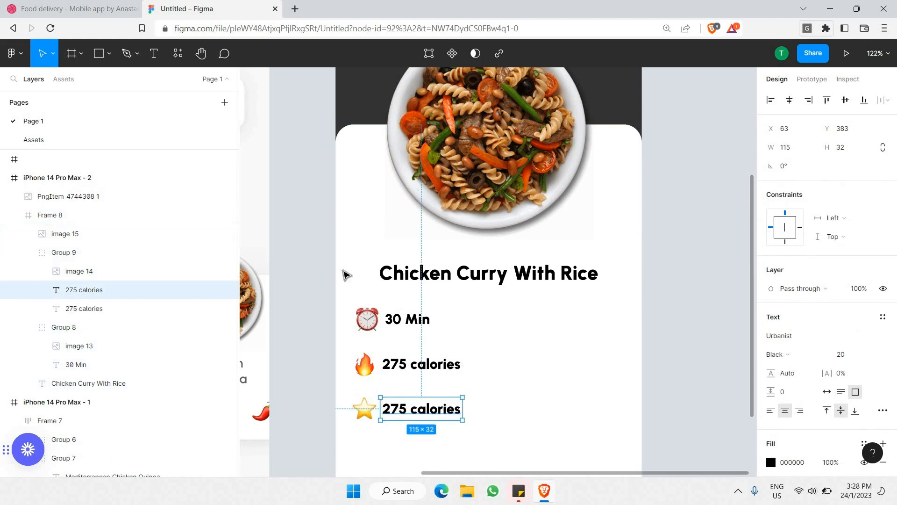
# Step: Check the rating in the Dribbble reference, then in Figma change the label beside the star to "4.9" and narrow its box
pyautogui.click(28, 8)
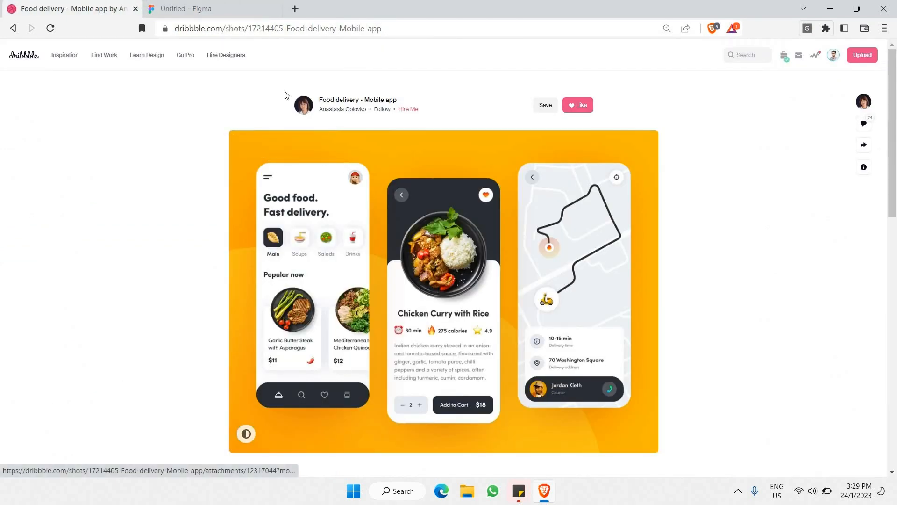
pyautogui.click(222, 8)
pyautogui.doubleClick(422, 415)
pyautogui.write('4.')
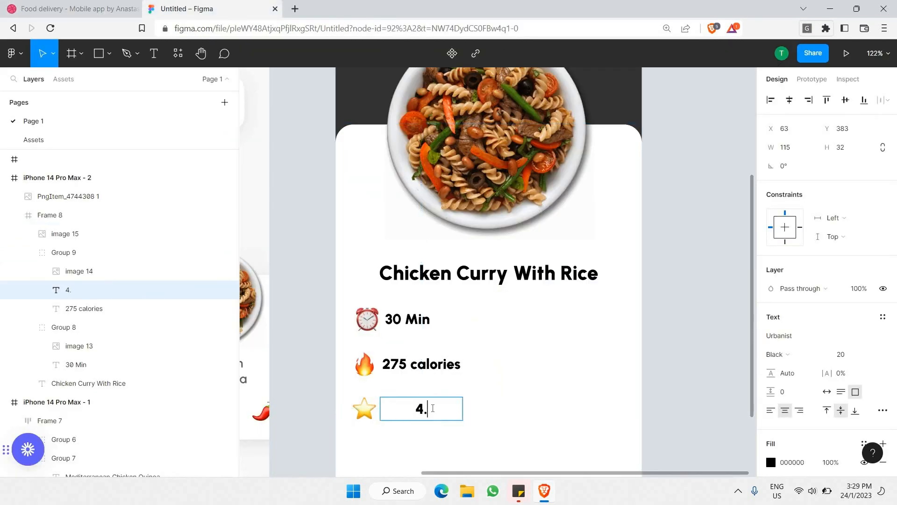
pyautogui.write('9')
pyautogui.click(364, 411)
# Step: Group the star icon with its "4.9" label
pyautogui.click(372, 413)
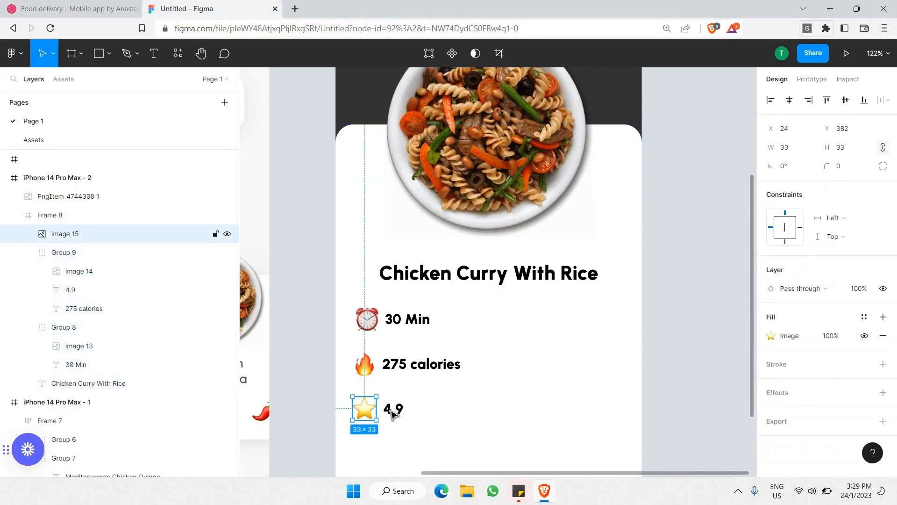
pyautogui.keyDown('shift'); pyautogui.click(367, 414); pyautogui.keyUp('shift')
pyautogui.click(369, 413)
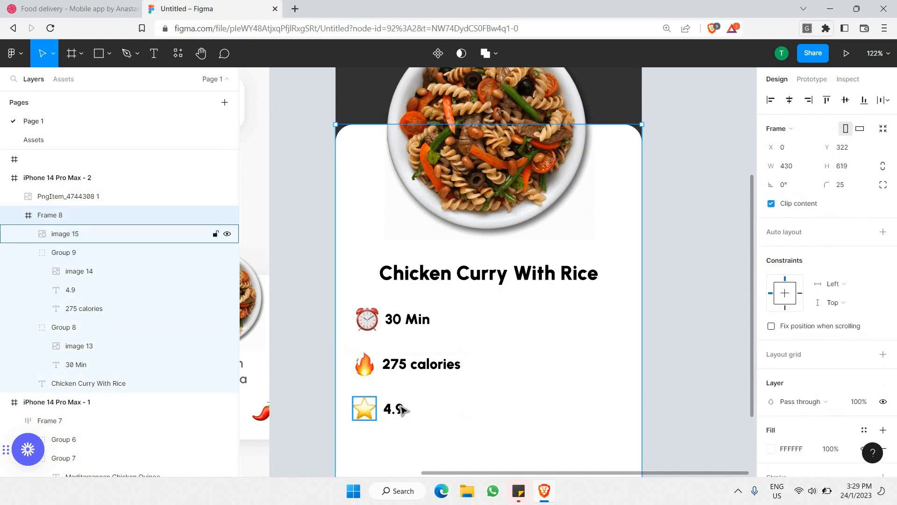
pyautogui.keyDown('shift'); pyautogui.click(402, 409); pyautogui.keyUp('shift')
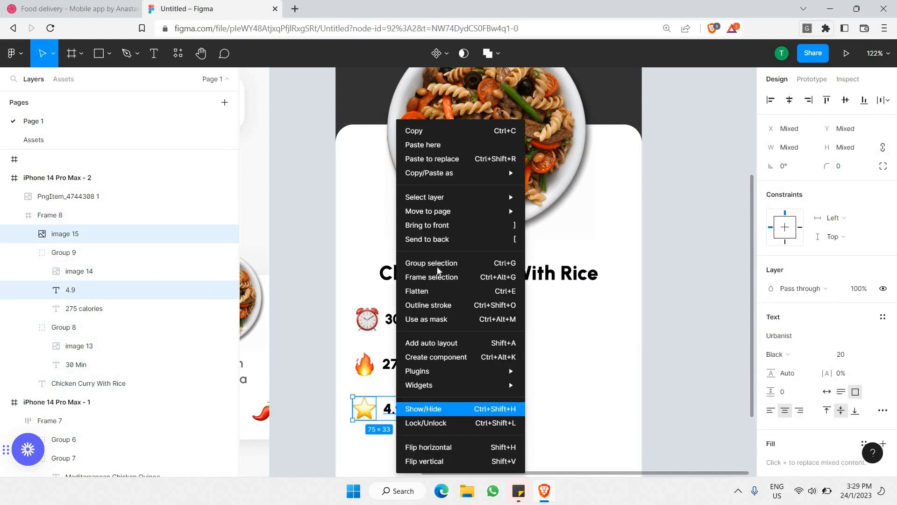
pyautogui.rightClick(401, 409)
pyautogui.click(431, 264)
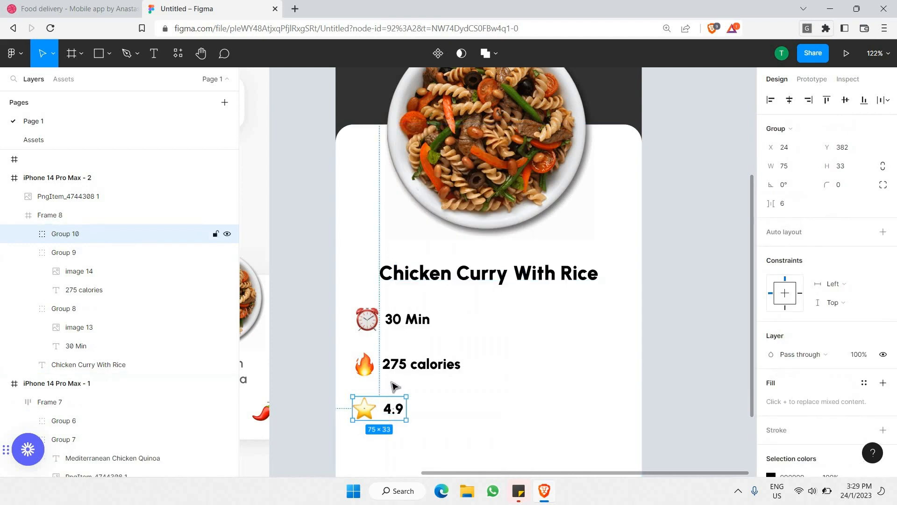
# Step: Arrange the time, calories and rating groups in a horizontal auto layout with spacing 10 and centred alignment
pyautogui.keyDown('shift'); pyautogui.click(394, 370); pyautogui.keyUp('shift')
pyautogui.keyDown('shift'); pyautogui.click(397, 329); pyautogui.keyUp('shift')
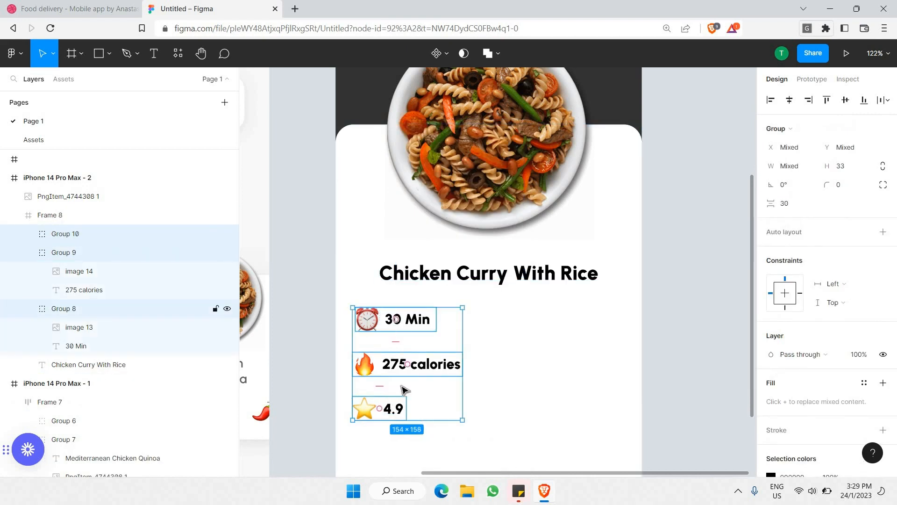
pyautogui.click(883, 232)
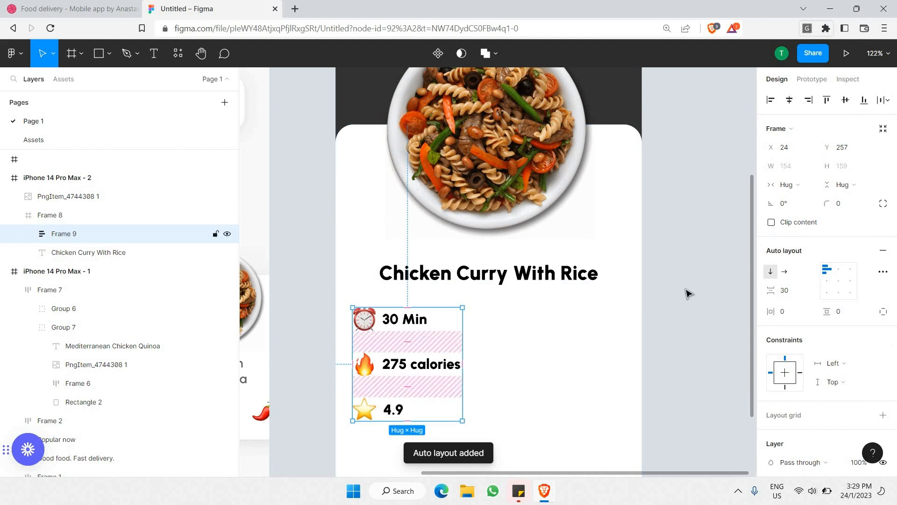
pyautogui.click(785, 272)
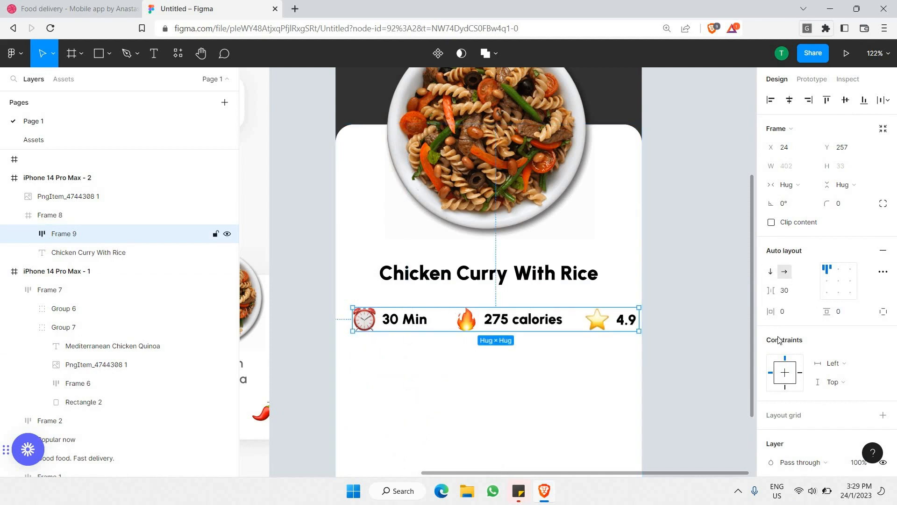
pyautogui.click(800, 297)
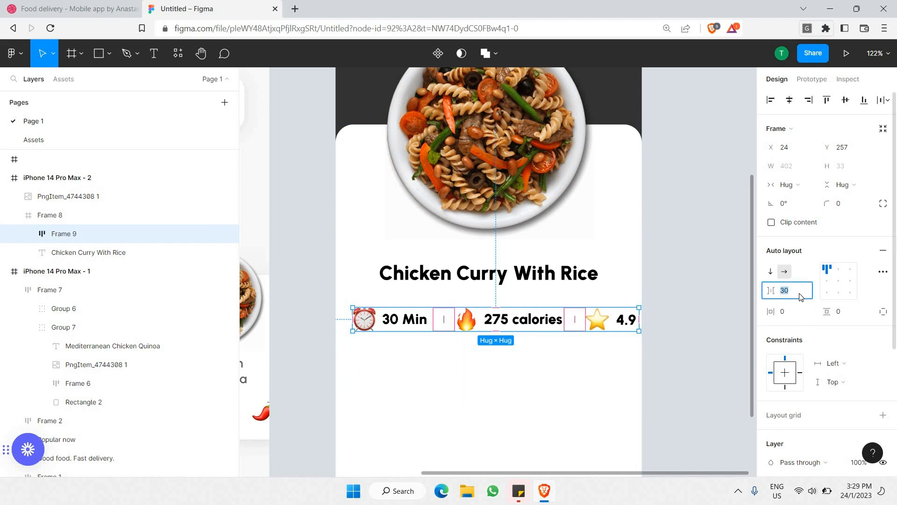
pyautogui.press('Return')
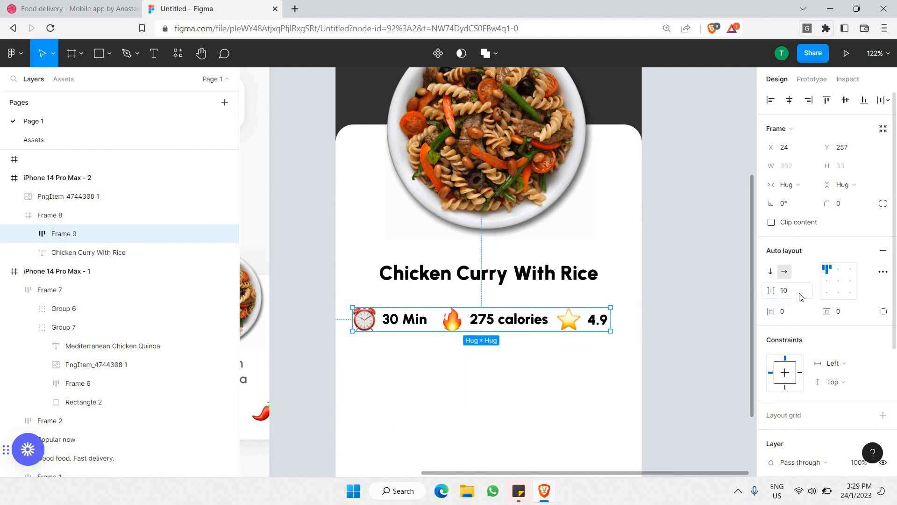
pyautogui.click(839, 281)
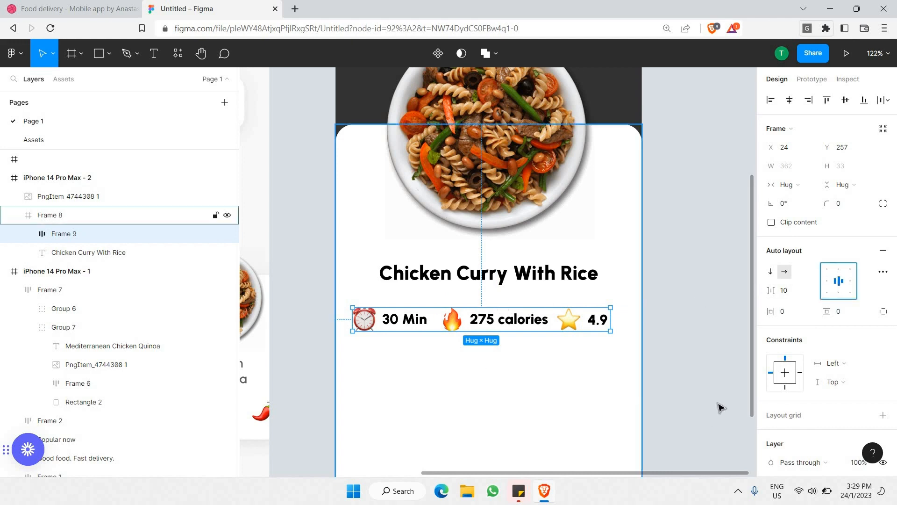
# Step: Add a layout grid to the second screen's white card and switch it to columns
pyautogui.press('Escape')
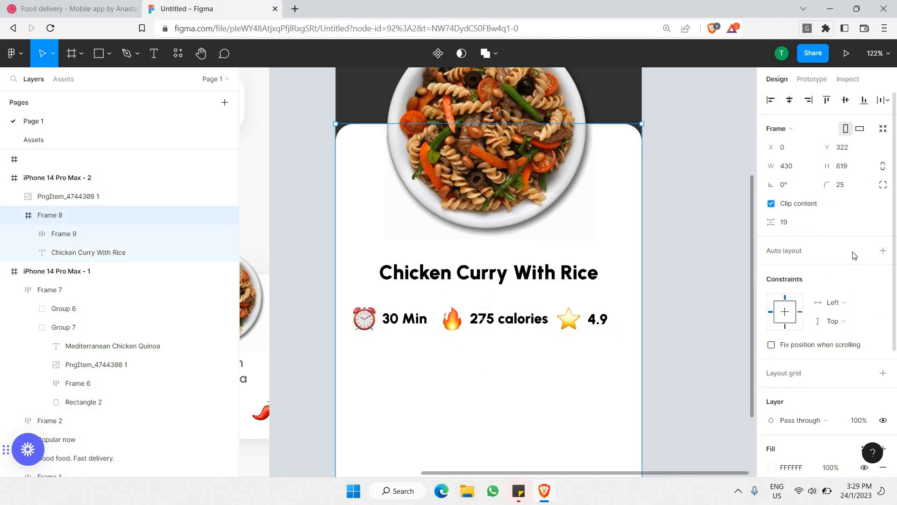
pyautogui.click(883, 372)
pyautogui.click(771, 392)
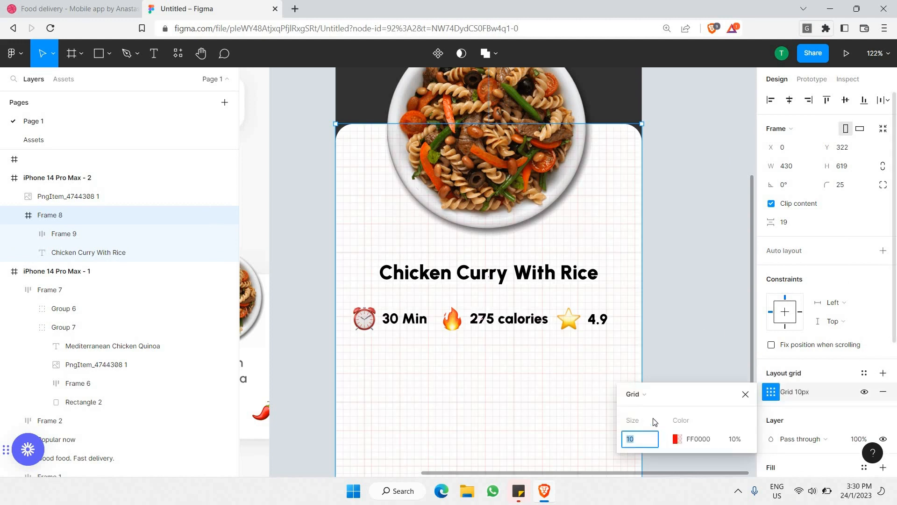
pyautogui.click(646, 398)
pyautogui.click(649, 408)
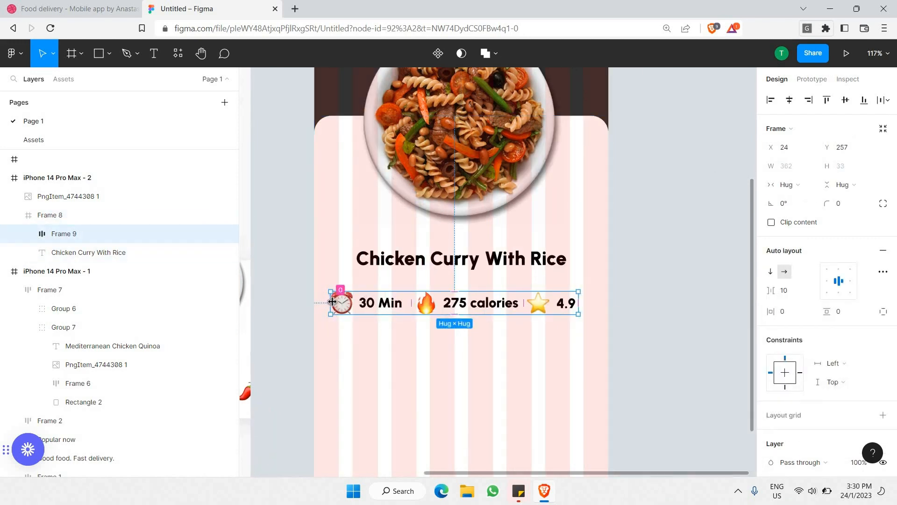
# Step: Narrow the icon row to fit the outer grid columns, starting at X 36, and check the alignment at both ends
pyautogui.moveTo(332, 302); pyautogui.dragTo(334, 295)
pyautogui.scroll(5, 331, 300)
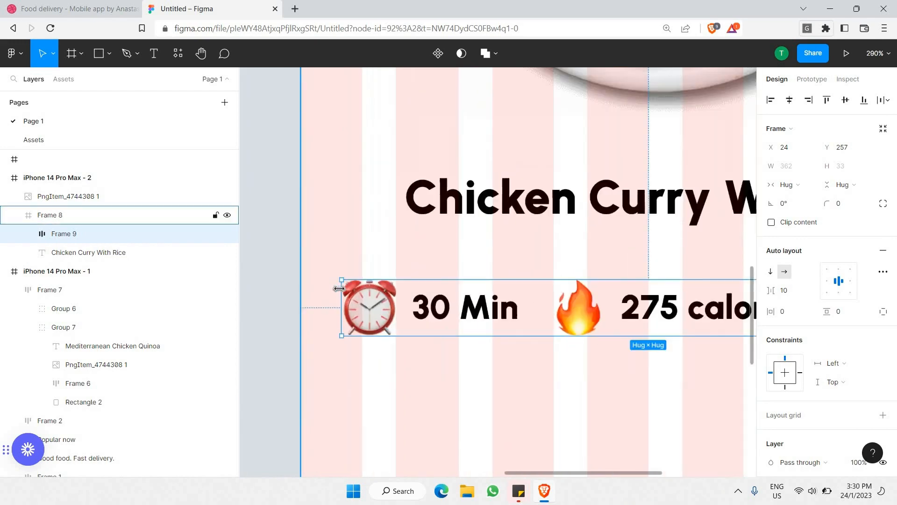
pyautogui.moveTo(350, 293); pyautogui.dragTo(361, 293)
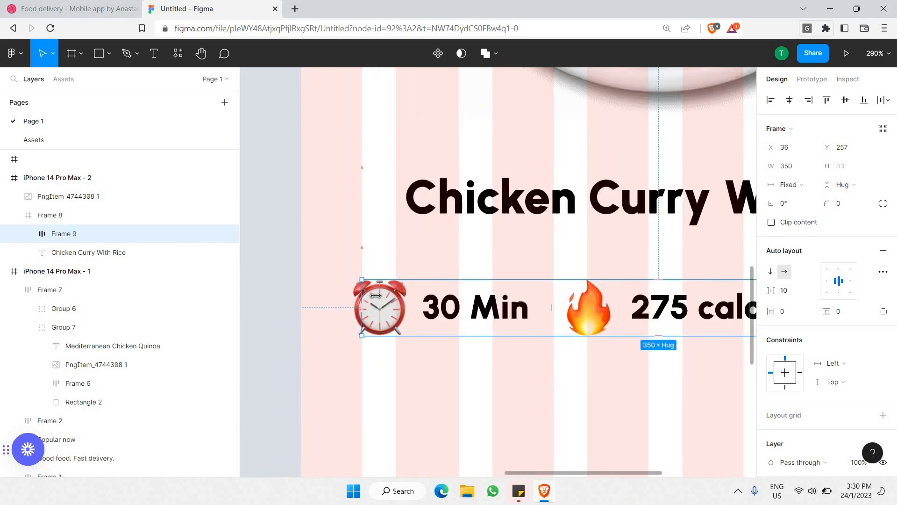
pyautogui.keyDown('ctrl'); pyautogui.click(383, 303); pyautogui.keyUp('ctrl')
pyautogui.hotkey('shift', 'Right')
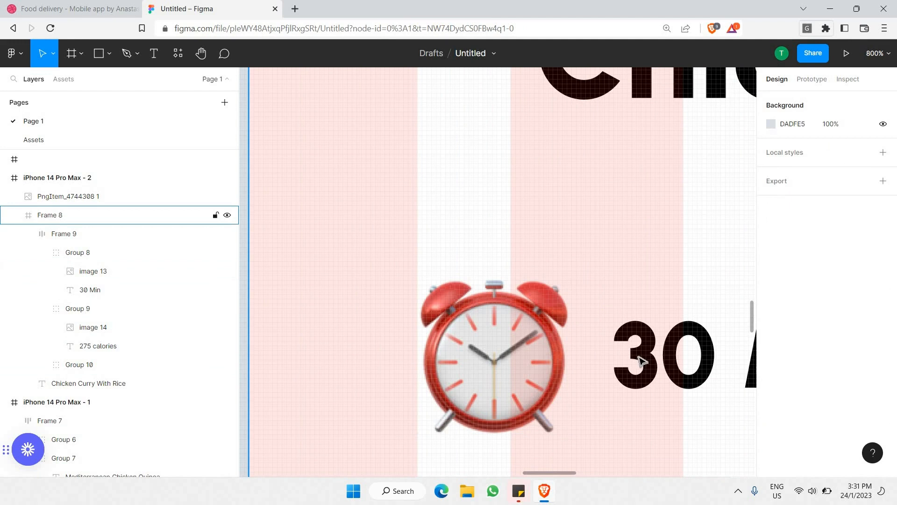
pyautogui.click(575, 366)
pyautogui.click(423, 292)
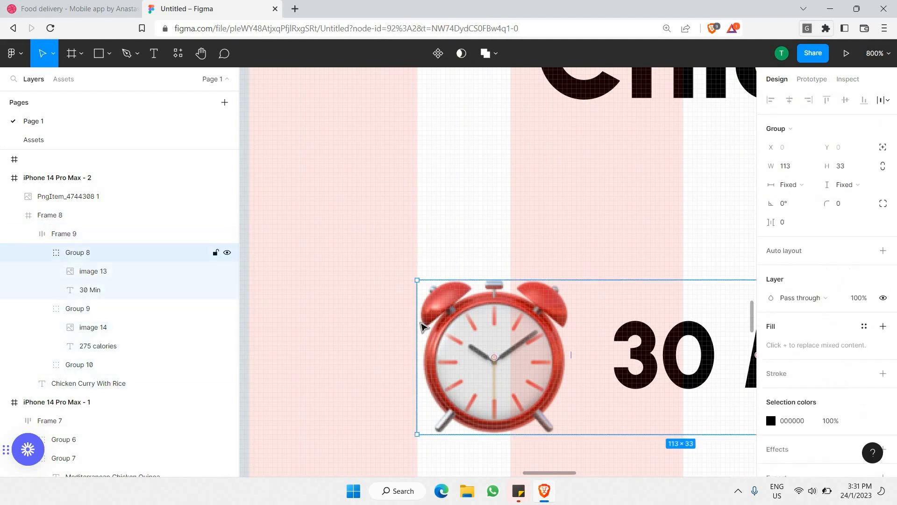
pyautogui.scroll(3, 418, 283)
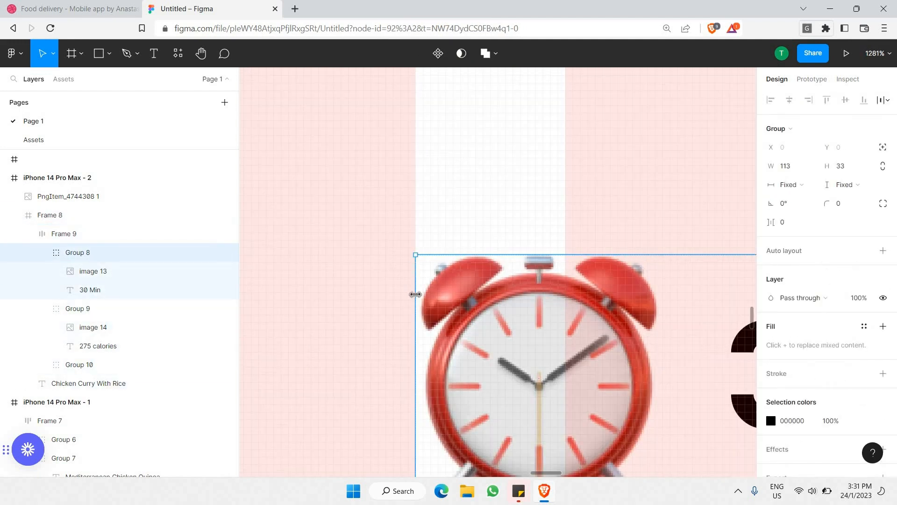
pyautogui.scroll(-10, 415, 294)
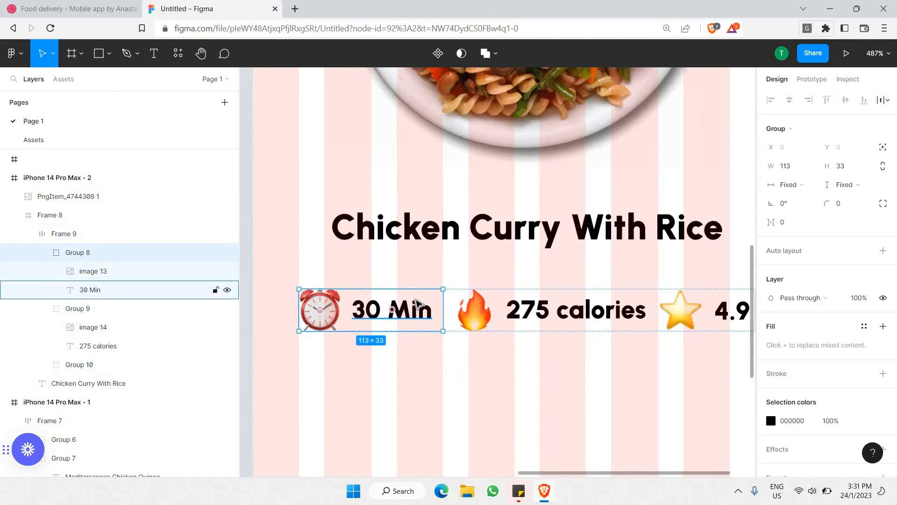
pyautogui.scroll(5, 708, 290)
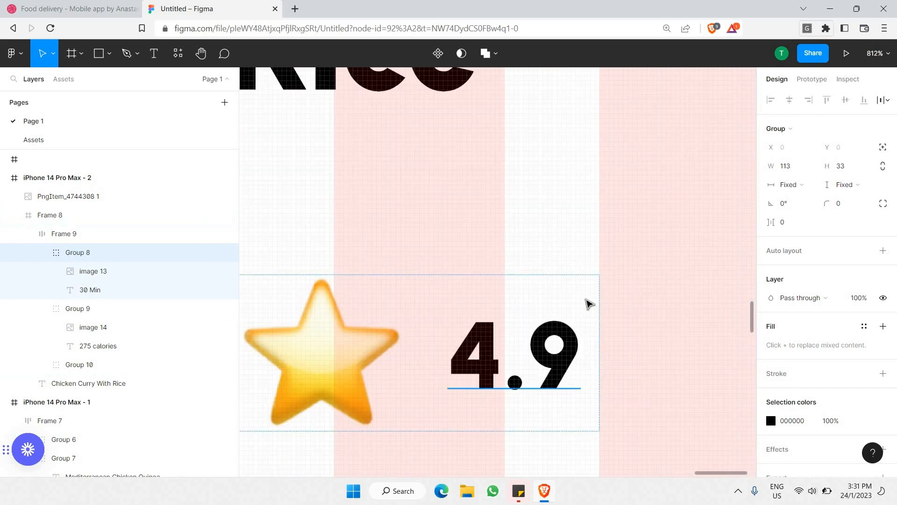
pyautogui.scroll(-10, 585, 304)
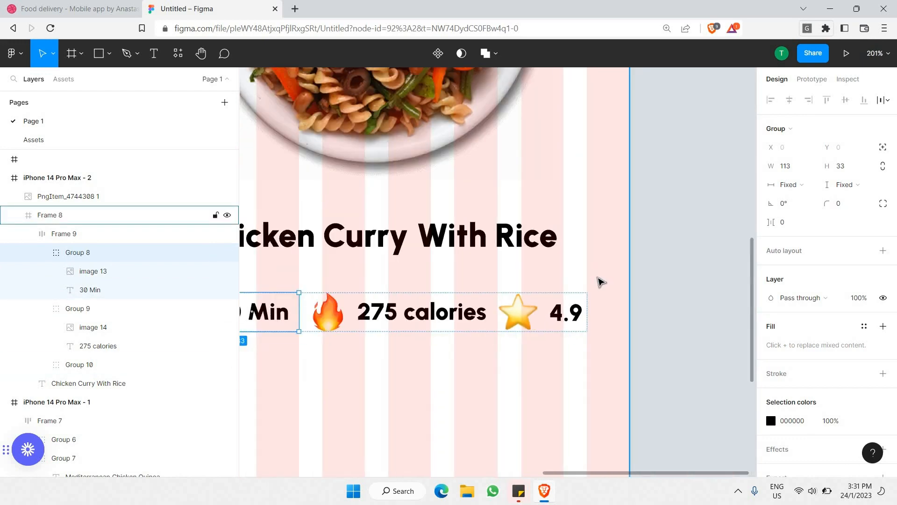
# Step: Select the iPhone 14 Pro Max - 2 frame and hide its column layout grid
pyautogui.scroll(3, 585, 280)
pyautogui.scroll(-1, 876, 306)
pyautogui.click(454, 164)
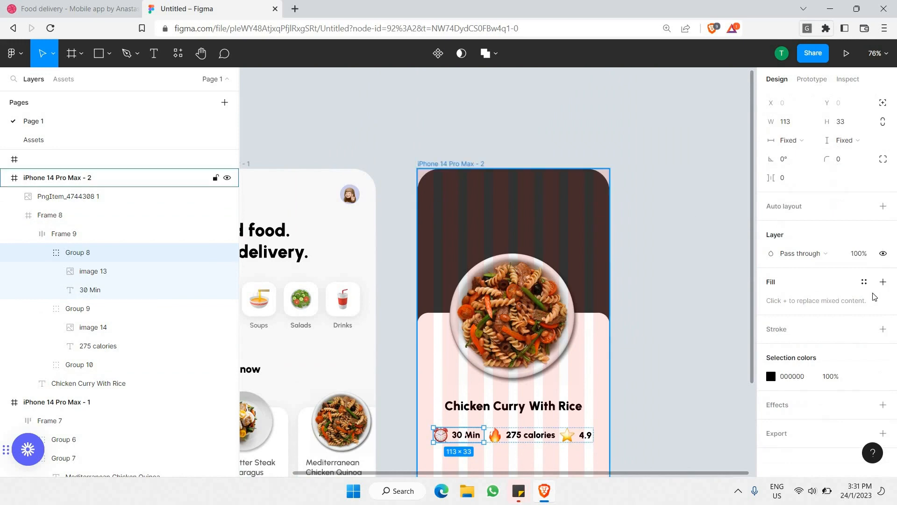
pyautogui.scroll(-2, 873, 296)
pyautogui.click(865, 169)
pyautogui.scroll(-1, 302, 303)
# Step: After checking the Dribbble reference, add a top-aligned text box below the icon row with a paragraph describing chicken curry with rice
pyautogui.click(80, 8)
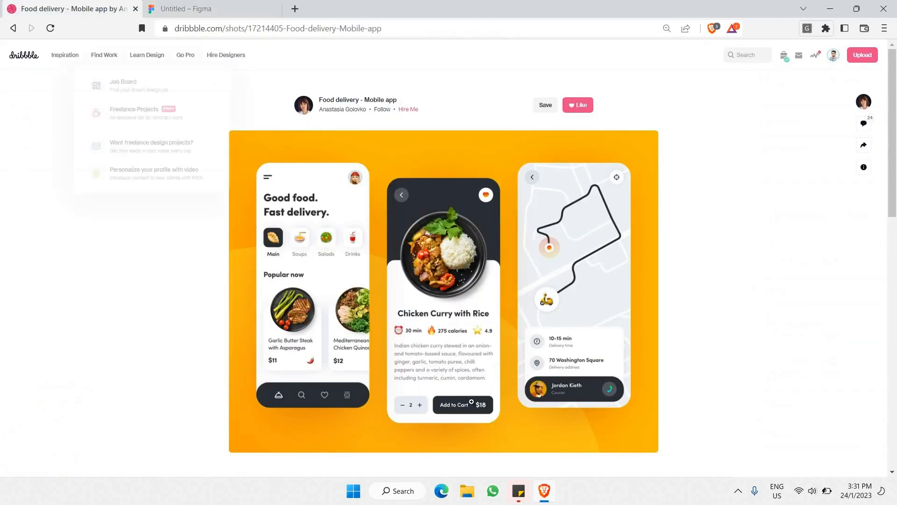
pyautogui.scroll(2, 441, 360)
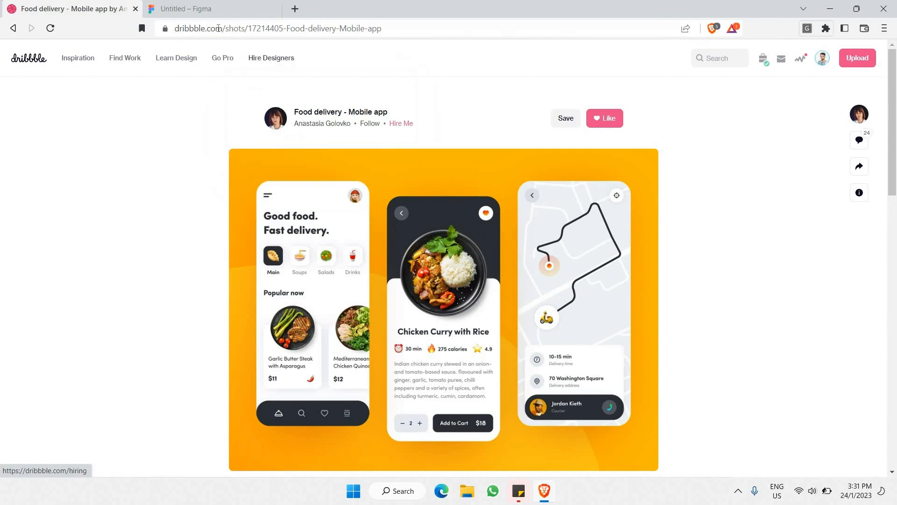
pyautogui.click(252, 10)
pyautogui.press('t')
pyautogui.scroll(-3, 444, 348)
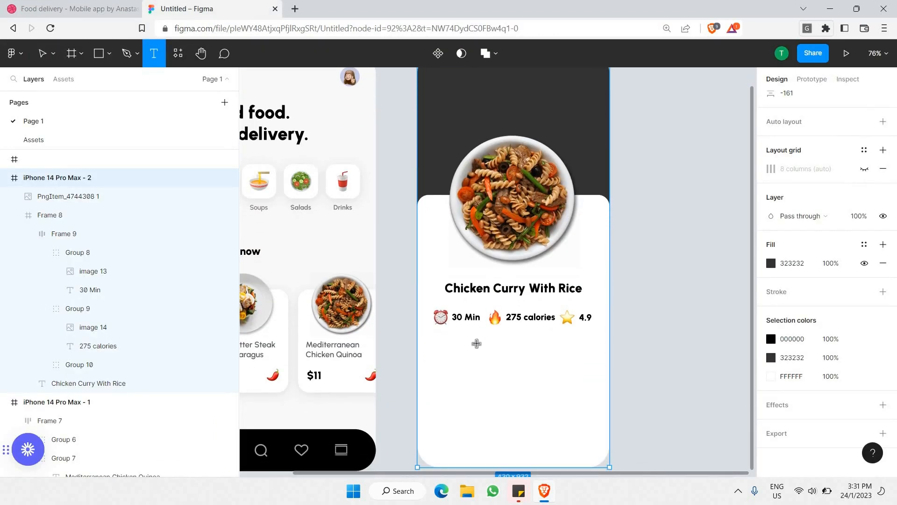
pyautogui.moveTo(430, 333); pyautogui.dragTo(594, 419)
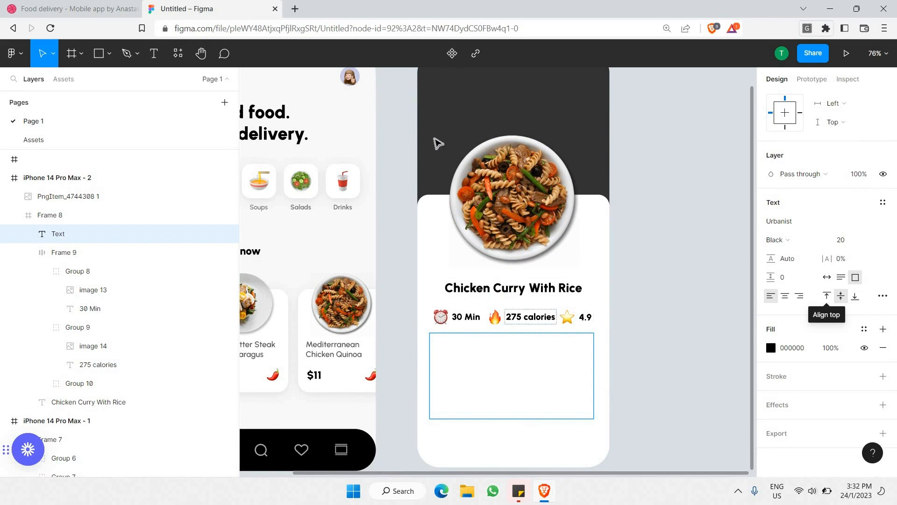
pyautogui.write('Chicken curry with rice is a flavorful dish made by simmering chunks of chicken in a spicy curry sauce and serving it over a bed of steamed rice. The curry sauce is typically made with a blend of aromatic spices, such as cumin, turmeric, and coriander, as well as coconut milk for creaminess.')
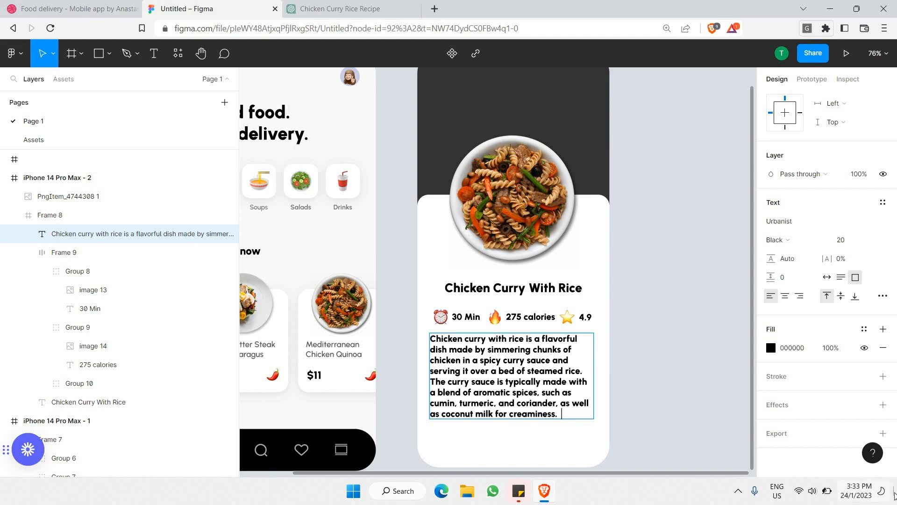
# Step: Set the description paragraph's font weight to Medium and its fill to grey 838383
pyautogui.hotkey('ctrl', 'a')
pyautogui.click(789, 222)
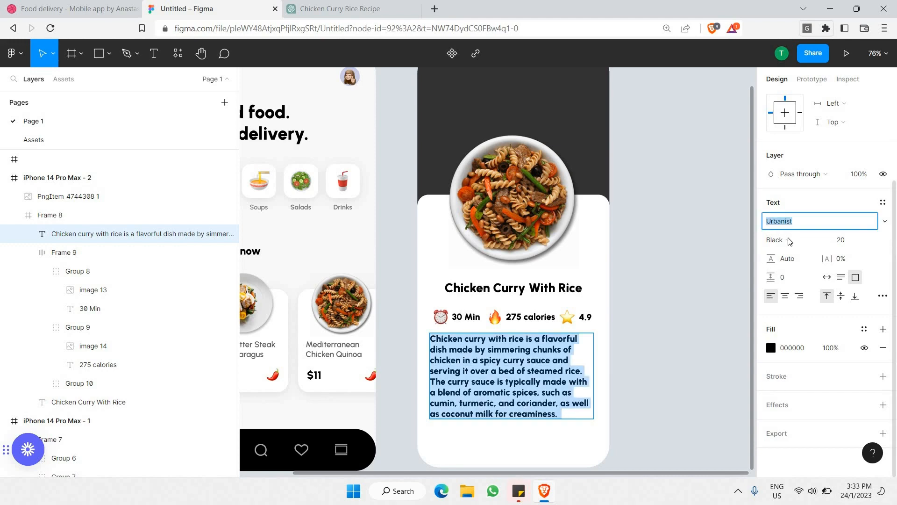
pyautogui.click(789, 241)
pyautogui.click(813, 187)
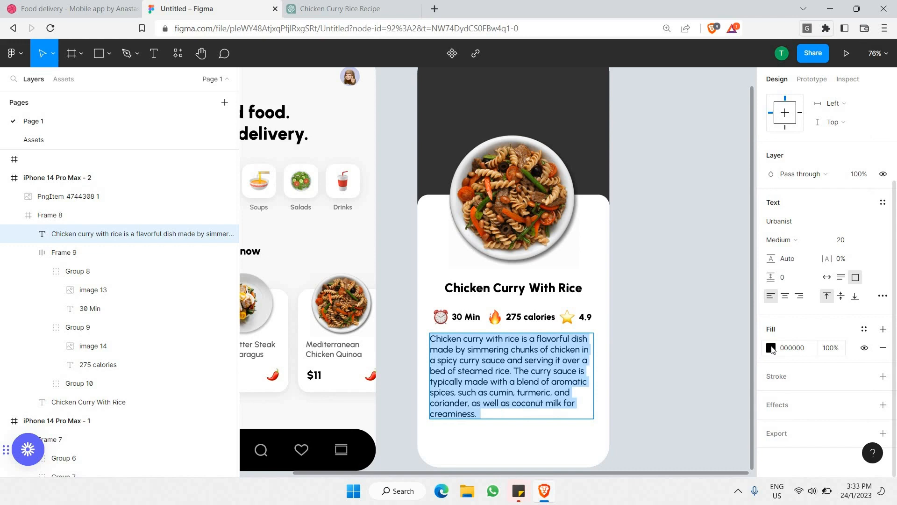
pyautogui.click(771, 348)
pyautogui.write('6F6F6F')
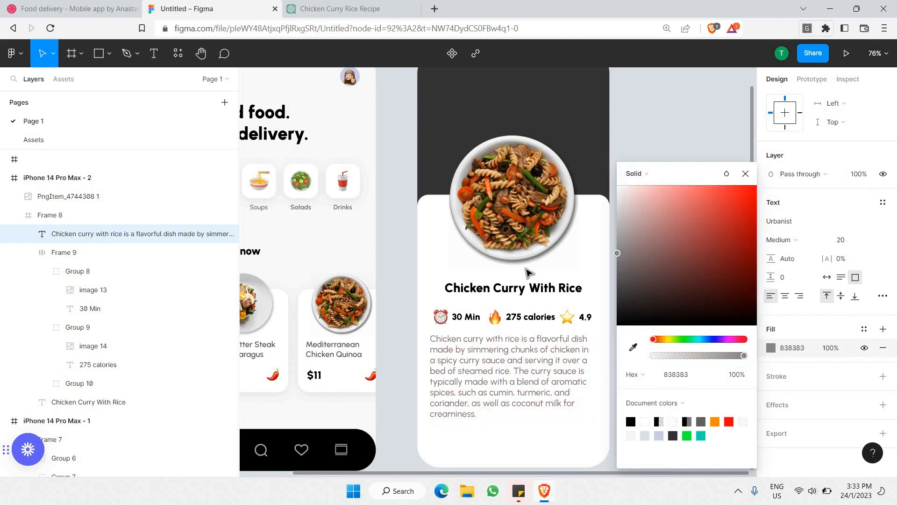
pyautogui.press('Return')
pyautogui.click(668, 159)
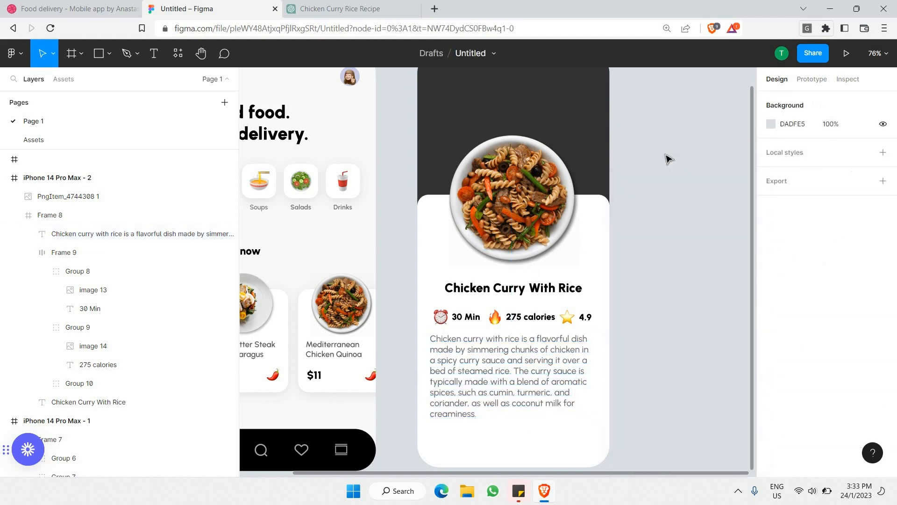
# Step: Check the Dribbble reference, draw a 165 × 60 rectangle below the description, and place a duplicate beside it at X 228
pyautogui.scroll(-5, 464, 171)
pyautogui.scroll(3, 460, 174)
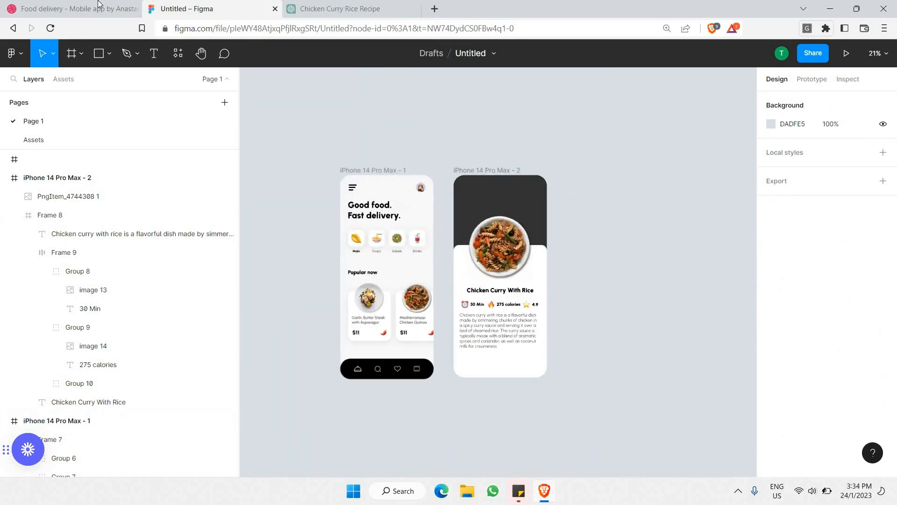
pyautogui.click(100, 6)
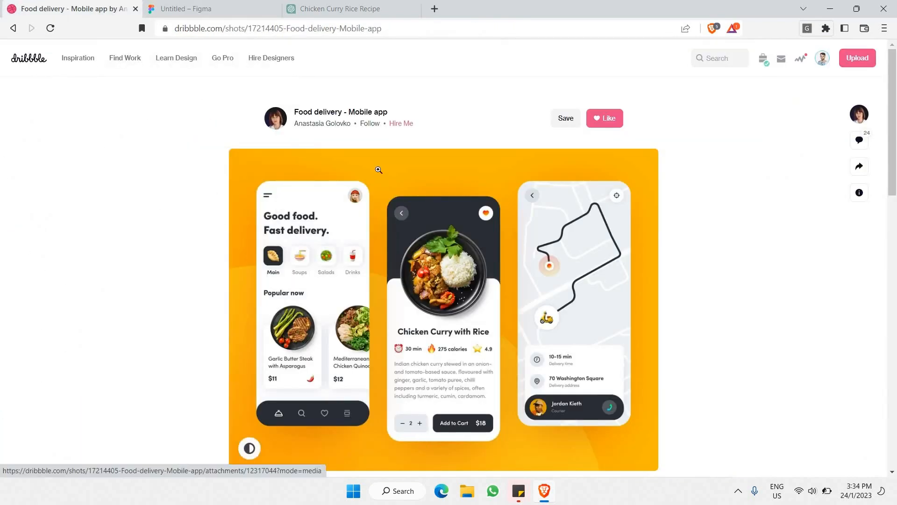
pyautogui.click(215, 4)
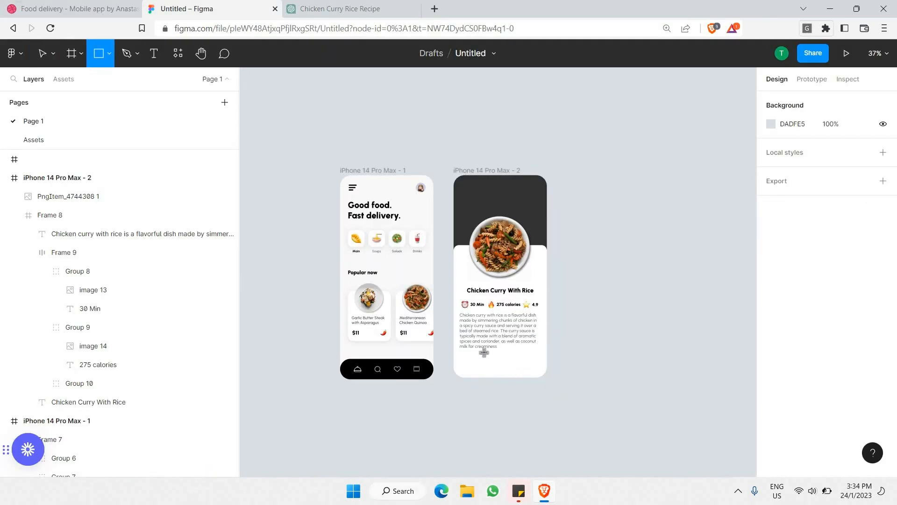
pyautogui.scroll(5, 484, 352)
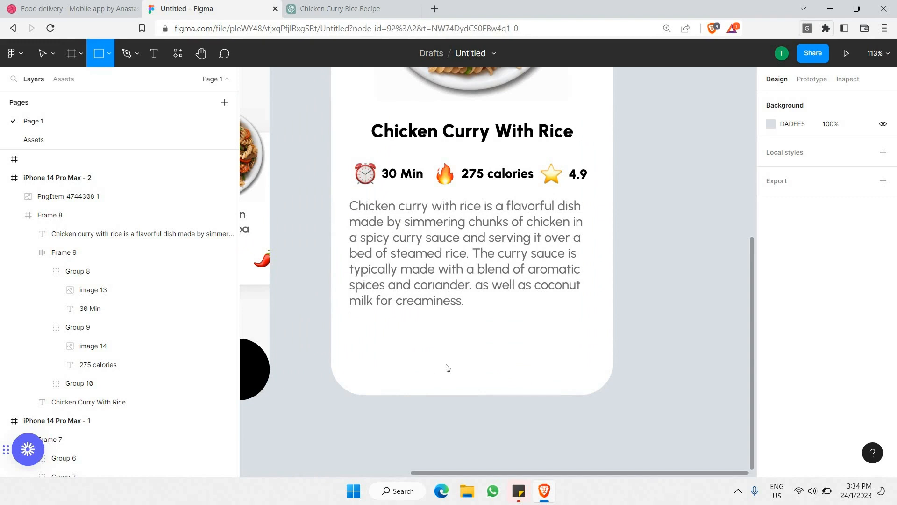
pyautogui.moveTo(460, 357); pyautogui.dragTo(351, 318)
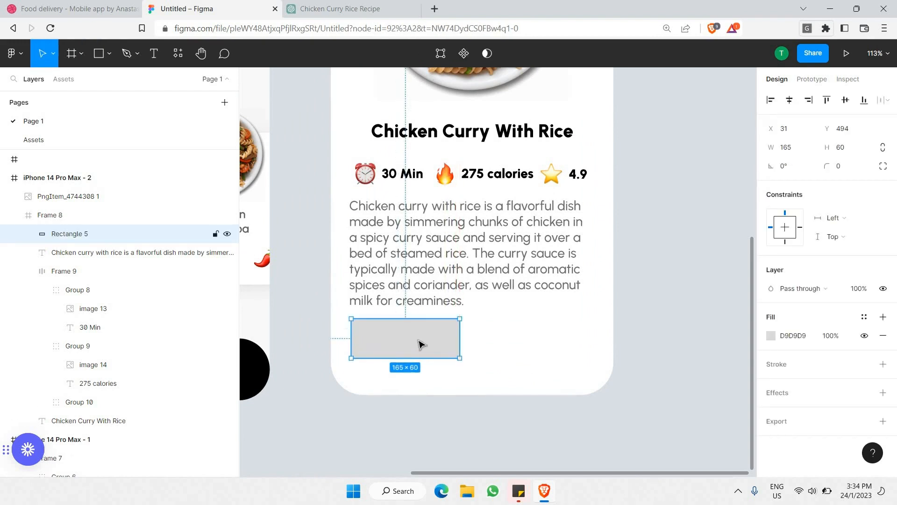
pyautogui.moveTo(419, 345); pyautogui.dragTo(553, 352)
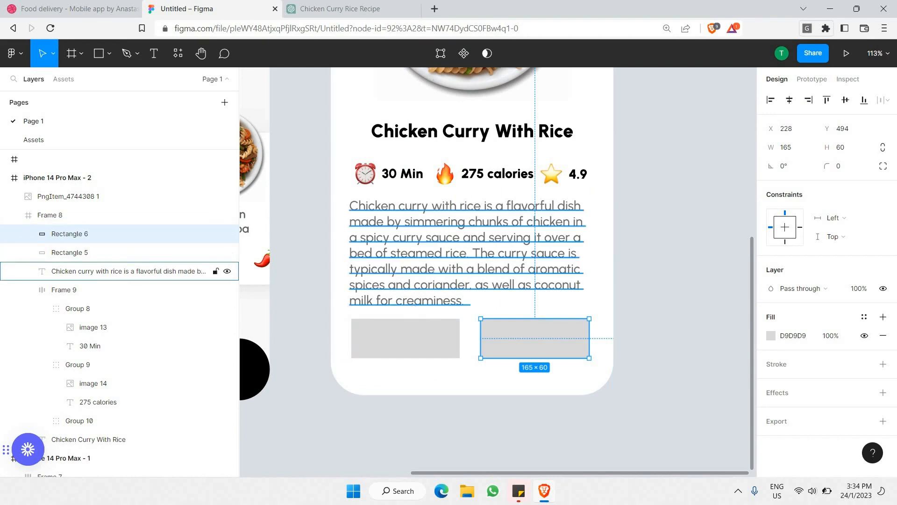
# Step: Show the 8-column layout grid on the iPhone 14 Pro Max - 2 frame
pyautogui.click(492, 155)
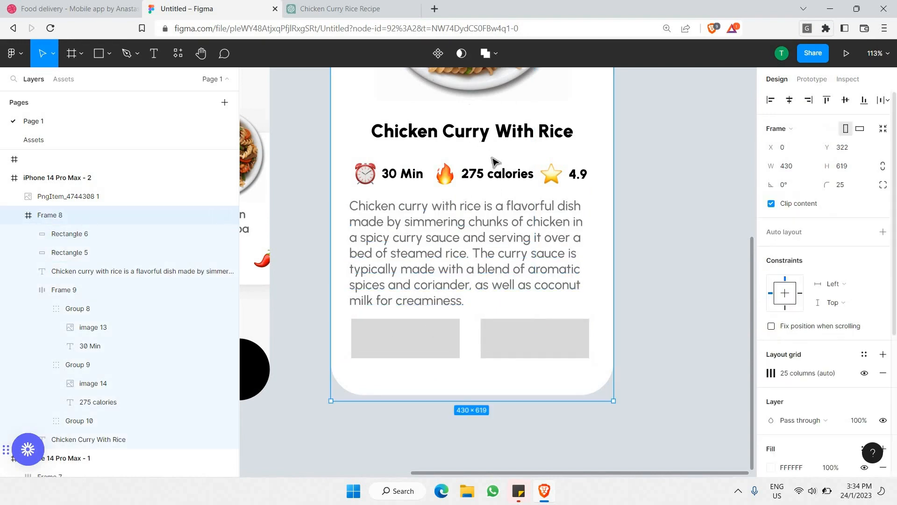
pyautogui.scroll(-5, 496, 243)
pyautogui.click(484, 114)
pyautogui.hotkey('shift', 'g')
pyautogui.scroll(5, 304, 172)
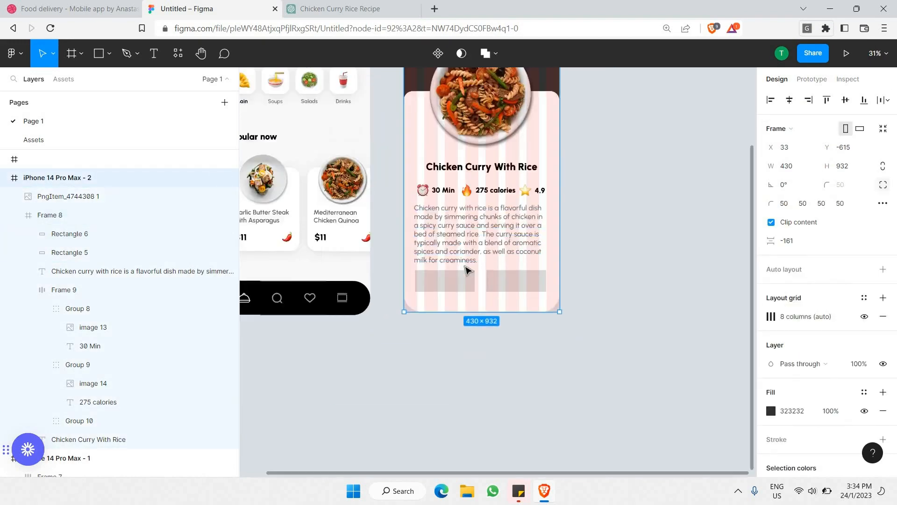
# Step: Fit both rectangles to the grid columns at 169 wide, the left one at X 36 and the right one at X 225
pyautogui.click(89, 8)
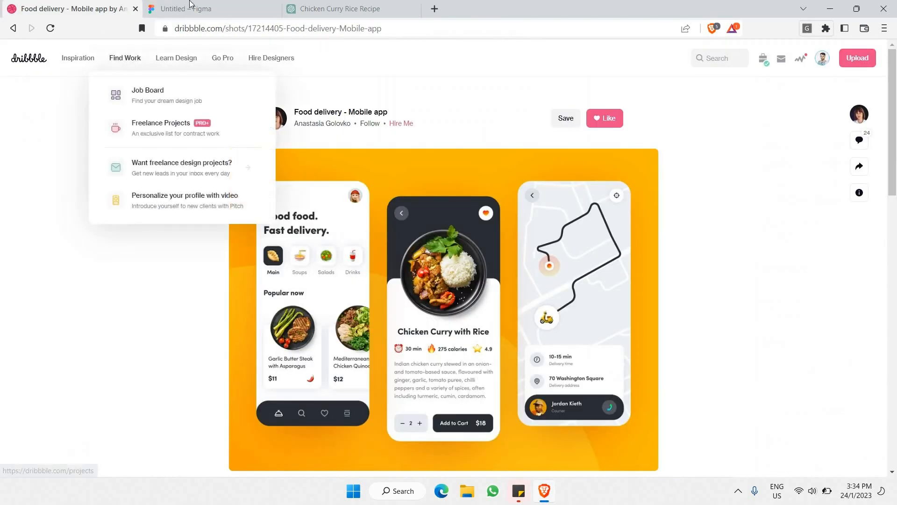
pyautogui.click(191, 7)
pyautogui.scroll(2, 414, 318)
pyautogui.moveTo(358, 307); pyautogui.dragTo(363, 304)
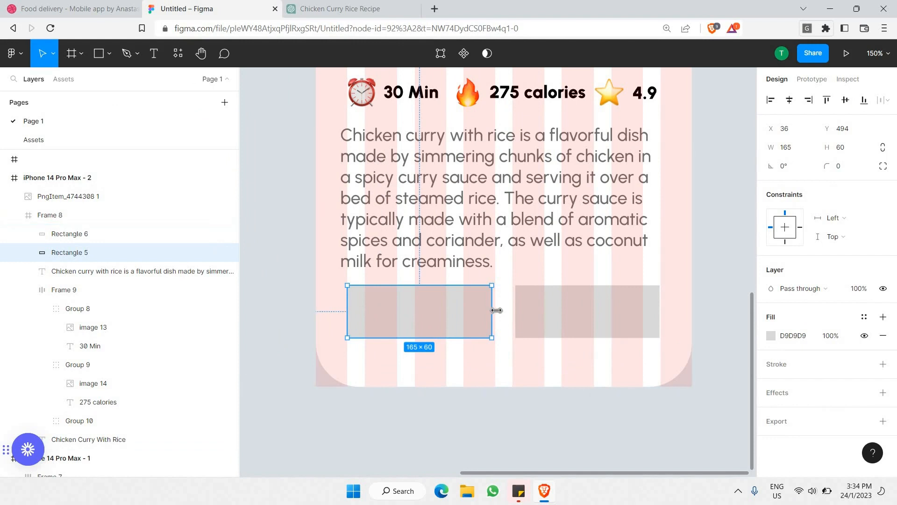
pyautogui.moveTo(492, 306); pyautogui.dragTo(510, 308)
pyautogui.click(515, 305)
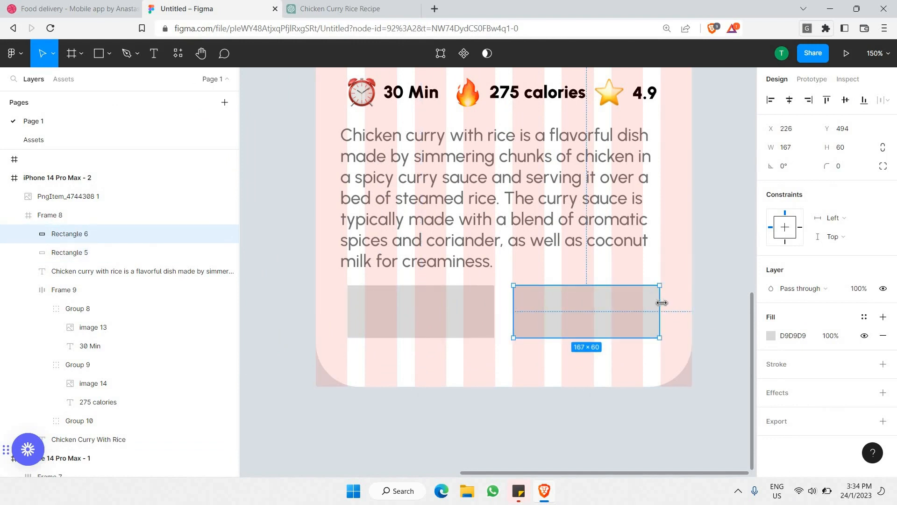
pyautogui.keyDown('ctrl'); pyautogui.scroll(-2, 458, 313); pyautogui.keyUp('ctrl')
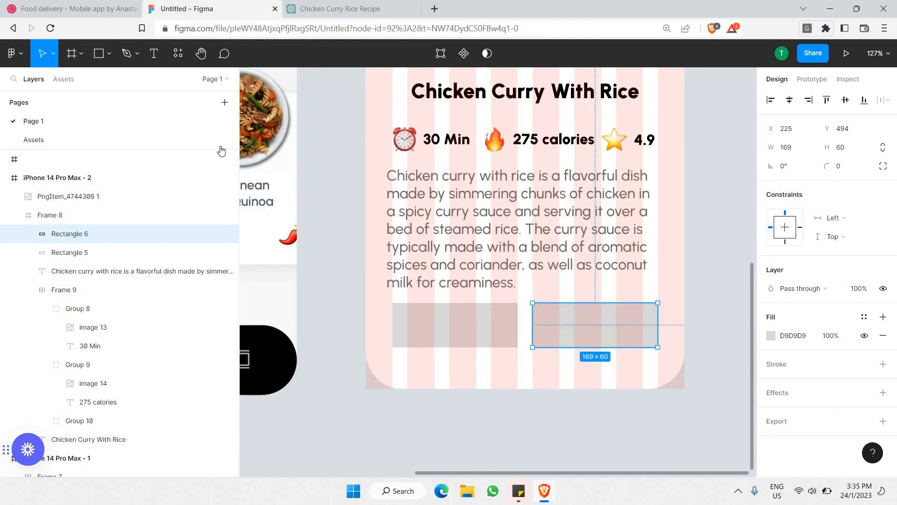
# Step: Following the Dribbble button proportions, narrow the left rectangle and extend the right one to X 196, 198 wide, leaving a gap of 20
pyautogui.click(117, 8)
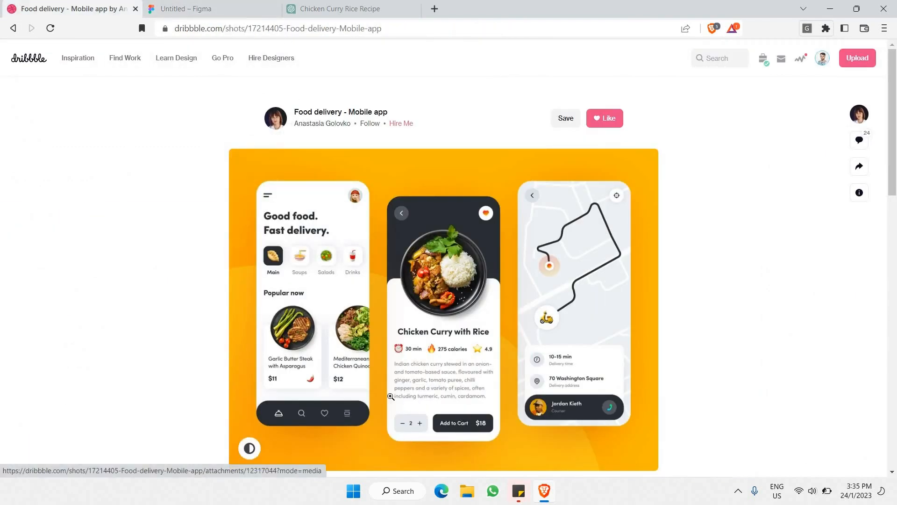
pyautogui.click(232, 5)
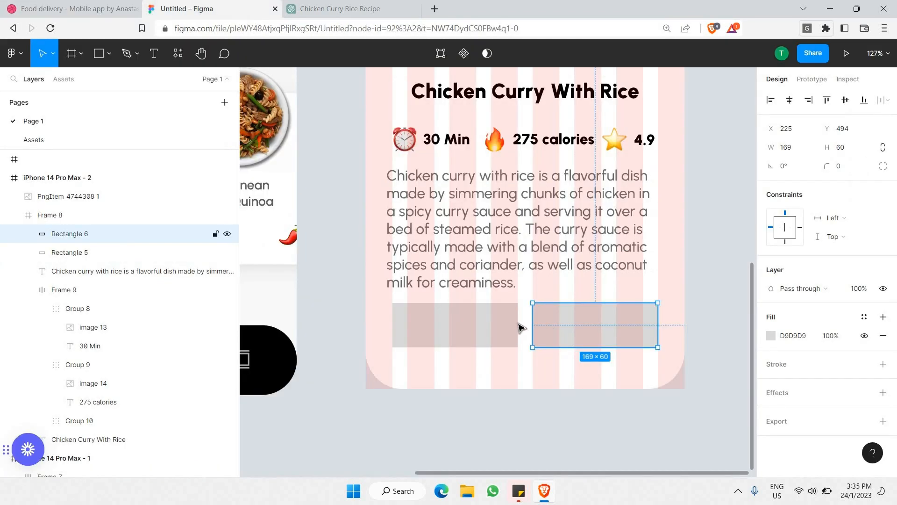
pyautogui.click(517, 320)
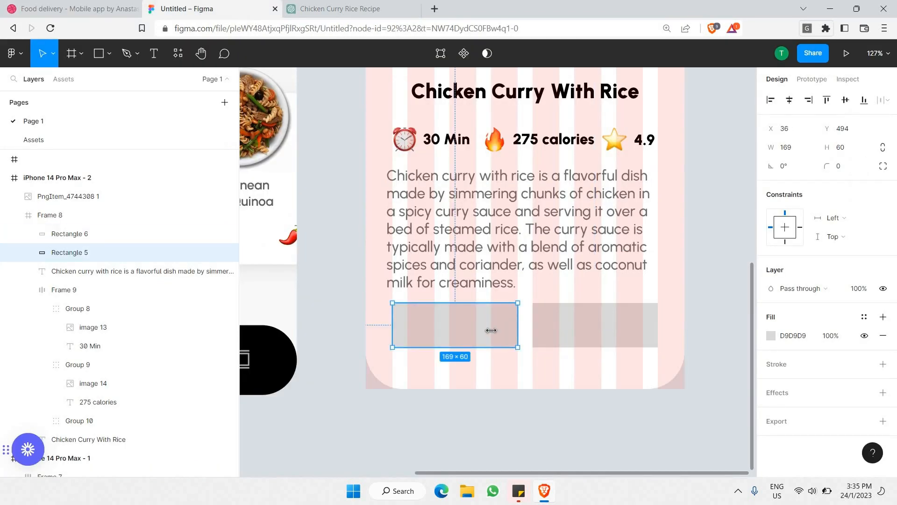
pyautogui.moveTo(491, 330); pyautogui.dragTo(491, 331)
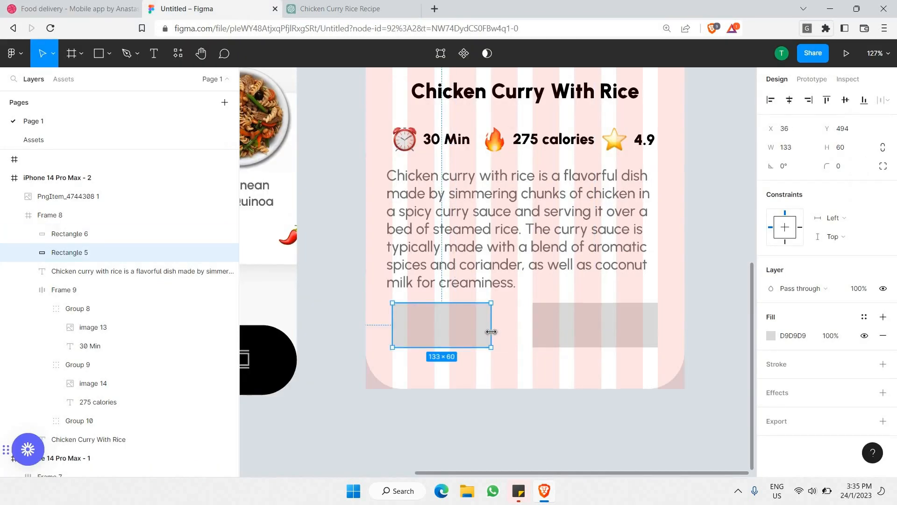
pyautogui.click(538, 326)
pyautogui.click(539, 324)
pyautogui.moveTo(532, 314); pyautogui.dragTo(517, 327)
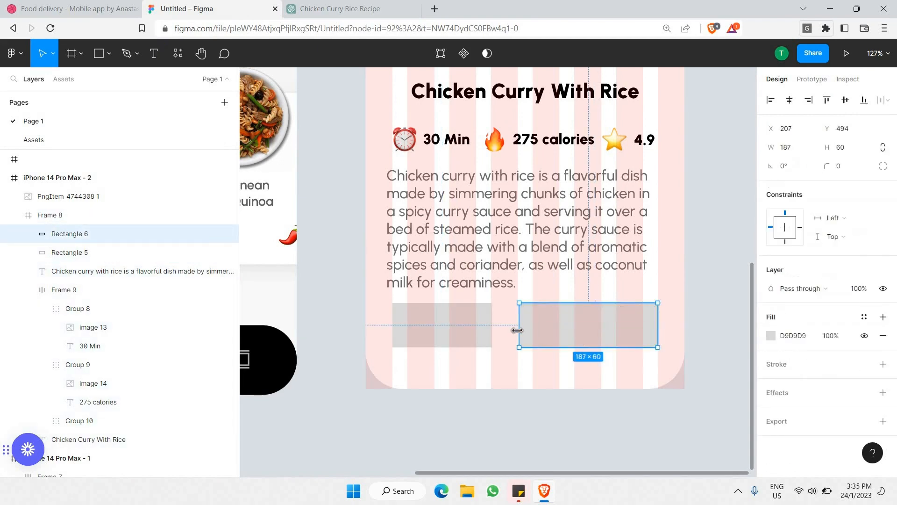
pyautogui.scroll(3, 514, 322)
pyautogui.scroll(5, 448, 307)
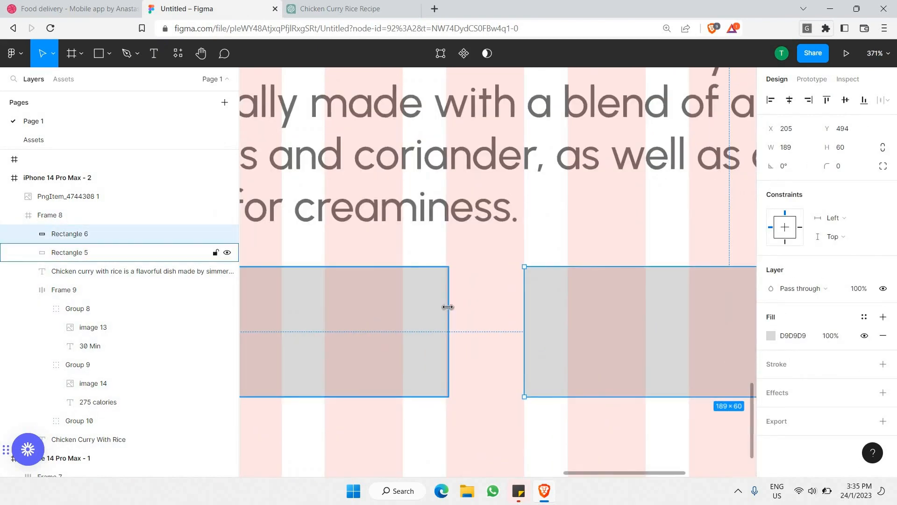
pyautogui.click(448, 307)
pyautogui.moveTo(446, 309); pyautogui.dragTo(462, 309)
pyautogui.click(537, 319)
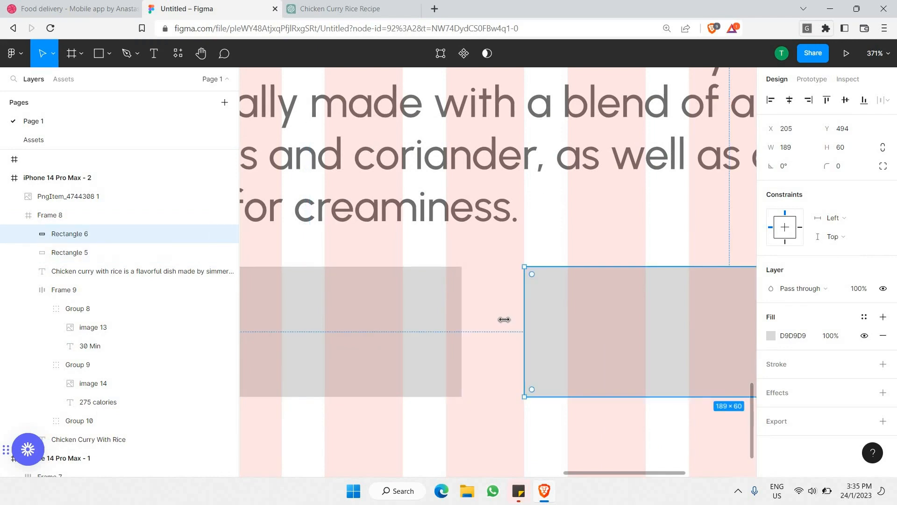
pyautogui.moveTo(525, 346); pyautogui.dragTo(507, 348)
# Step: Hide the second screen's column layout grid and review both screens without it
pyautogui.scroll(-2, 532, 351)
pyautogui.scroll(-3, 587, 330)
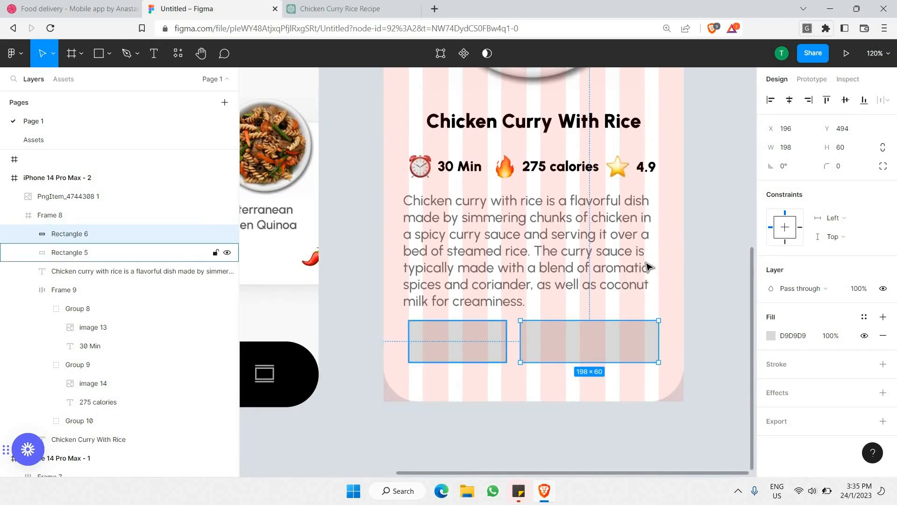
pyautogui.scroll(-3, 643, 266)
pyautogui.scroll(1, 640, 176)
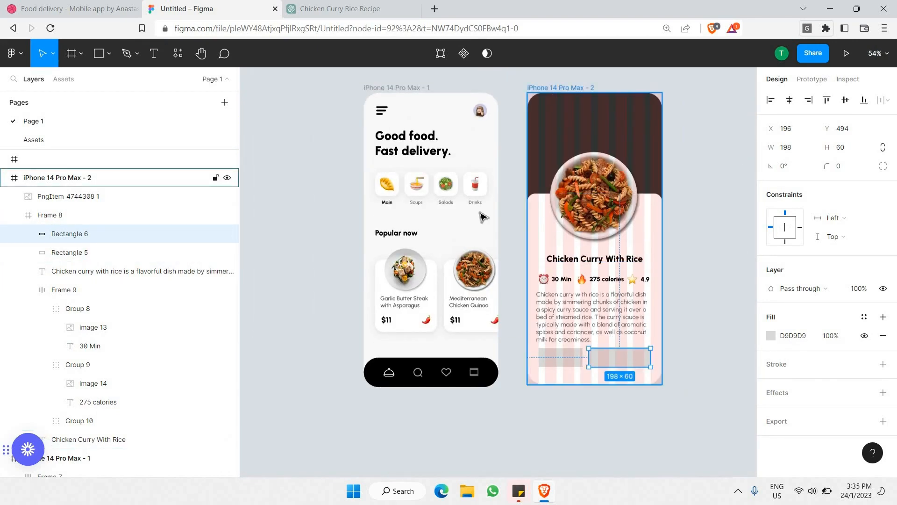
pyautogui.click(555, 88)
pyautogui.scroll(3, 685, 382)
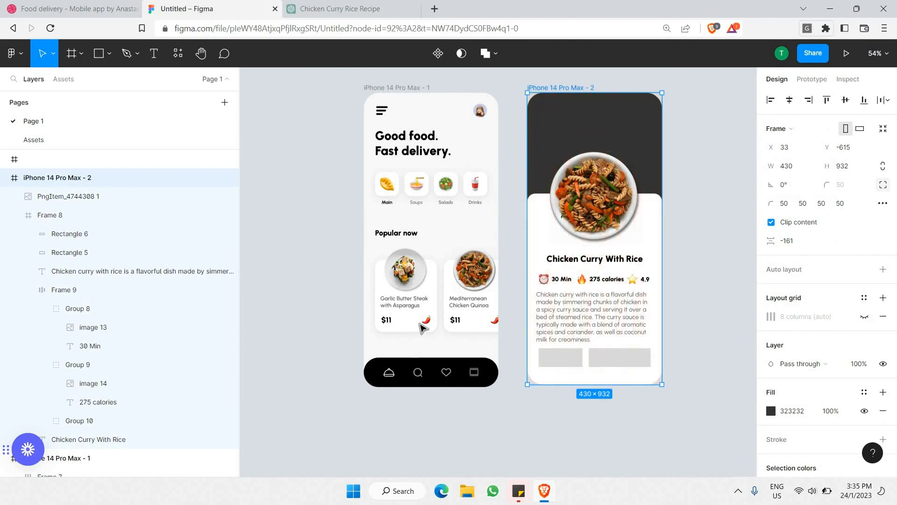
# Step: Combine the two rectangles below the description in a horizontal auto layout with spacing 20
pyautogui.click(520, 346)
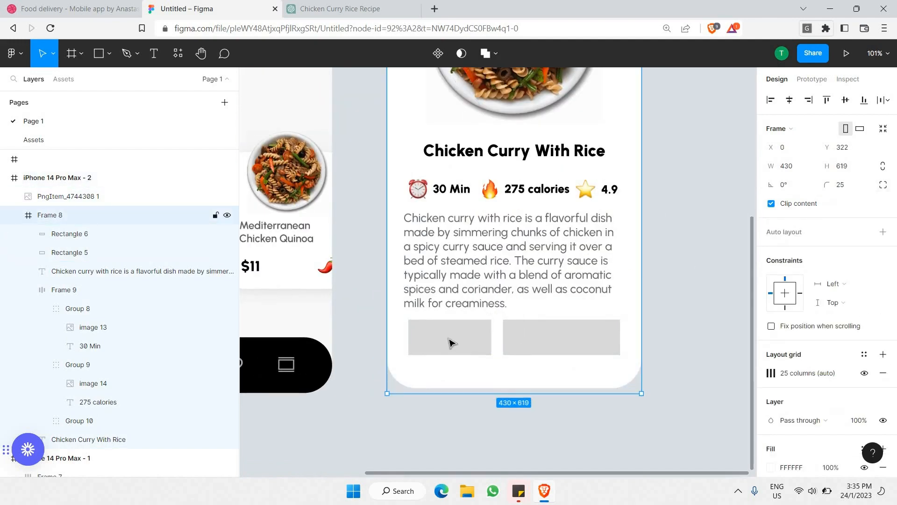
pyautogui.click(479, 344)
pyautogui.keyDown('shift'); pyautogui.click(521, 344); pyautogui.keyUp('shift')
pyautogui.rightClick(514, 344)
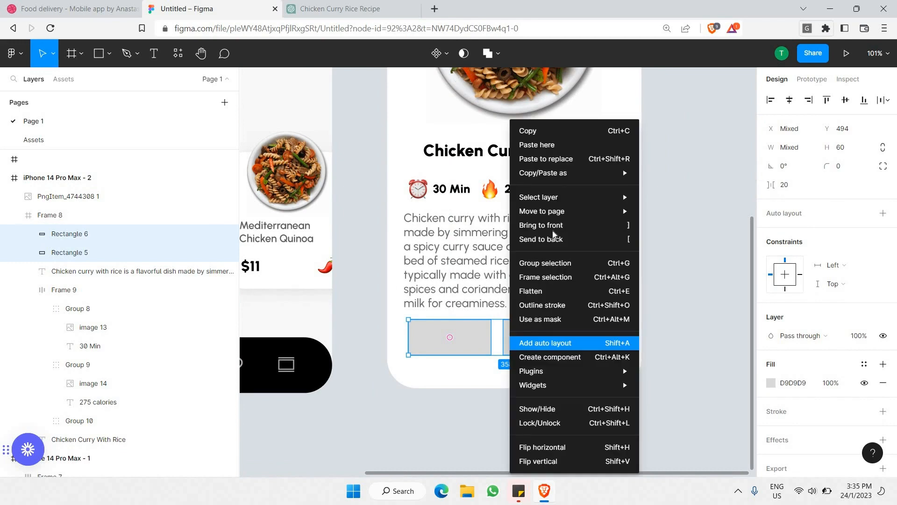
pyautogui.click(545, 346)
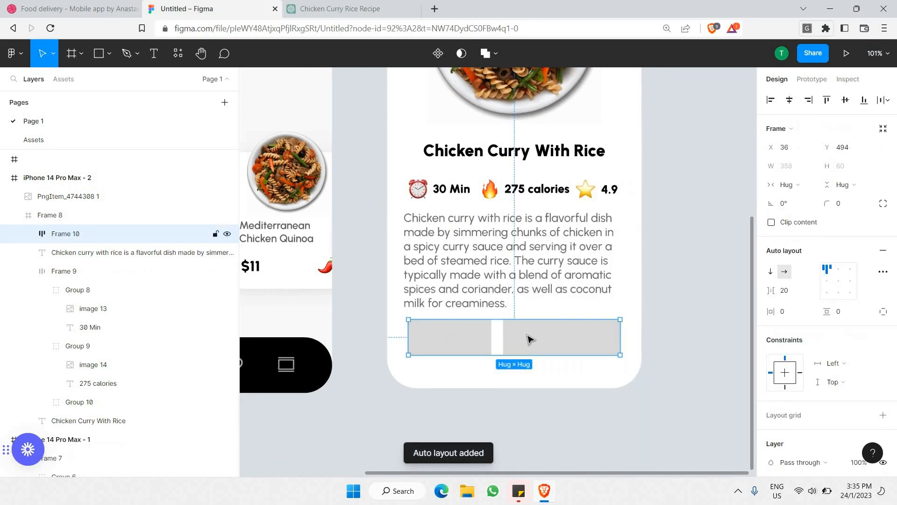
# Step: Round the corners of both button rectangles below the description with a radius of 15
pyautogui.scroll(5, 499, 330)
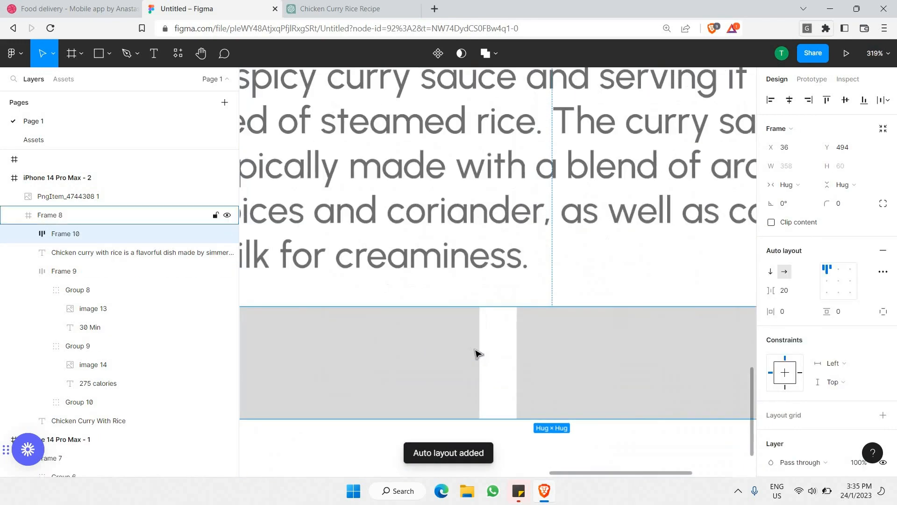
pyautogui.scroll(-3, 481, 353)
pyautogui.scroll(4, 485, 354)
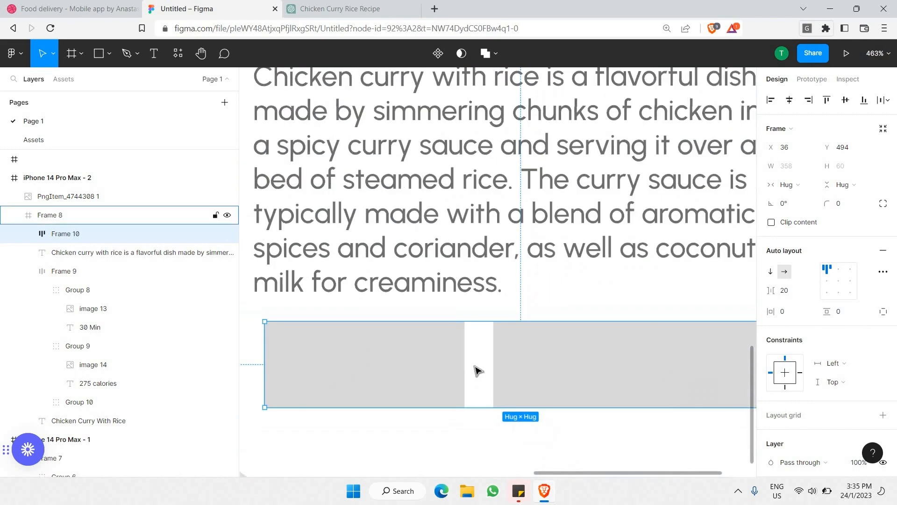
pyautogui.click(462, 369)
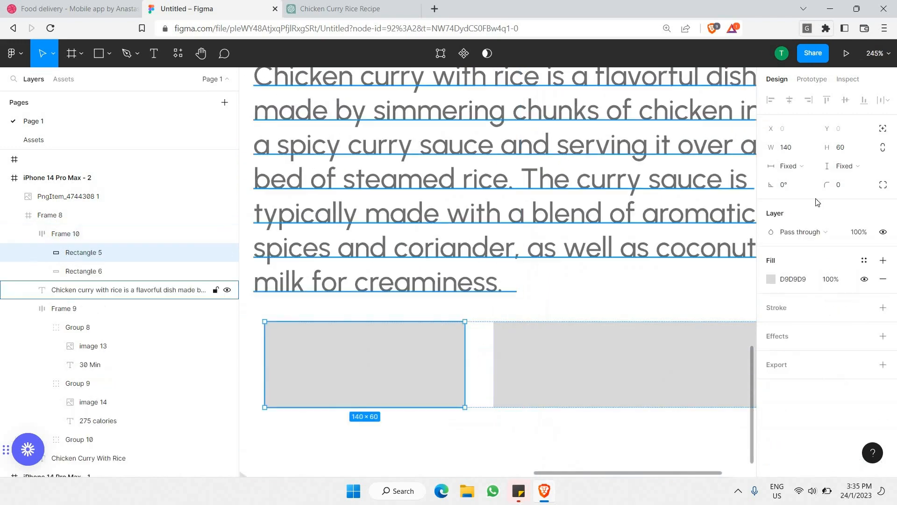
pyautogui.click(861, 184)
pyautogui.write('15')
pyautogui.press('Return')
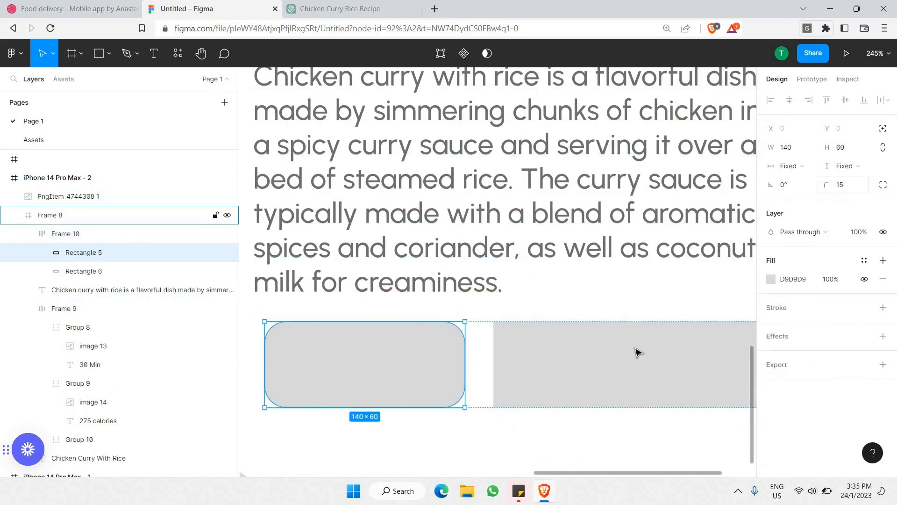
pyautogui.press('Tab')
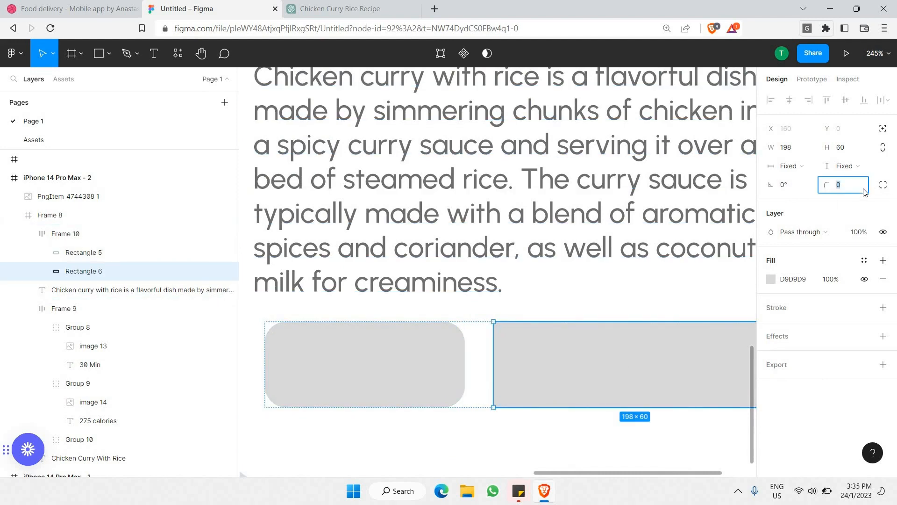
pyautogui.press('Return')
pyautogui.scroll(-4, 746, 205)
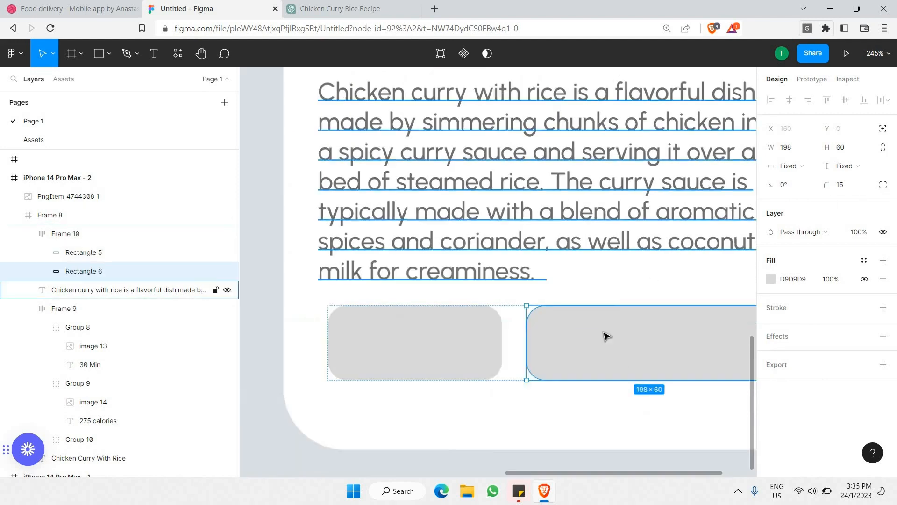
pyautogui.hscroll(3, 587, 402)
pyautogui.click(697, 299)
pyautogui.scroll(3, 696, 299)
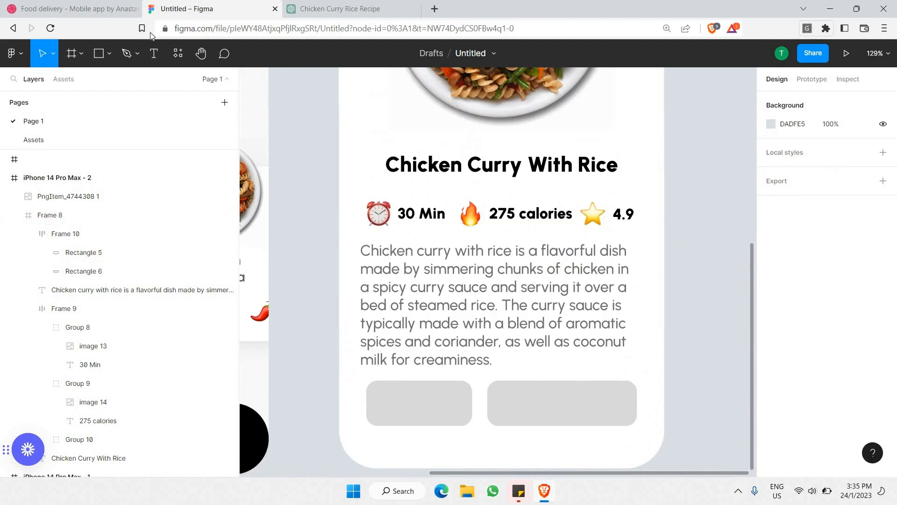
# Step: Switch to the Dribbble reference and enlarge the shot to examine the quantity and Add to Cart buttons
pyautogui.click(75, 9)
pyautogui.scroll(-4, 439, 338)
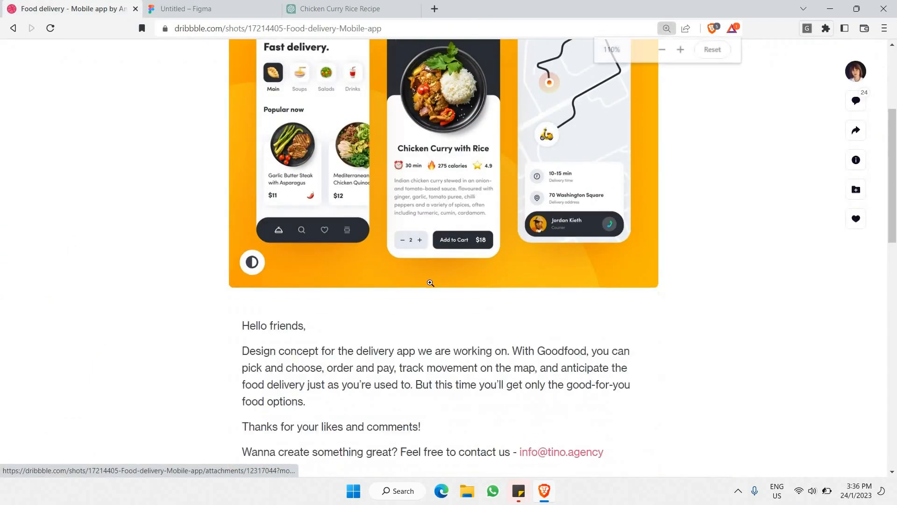
pyautogui.click(440, 241)
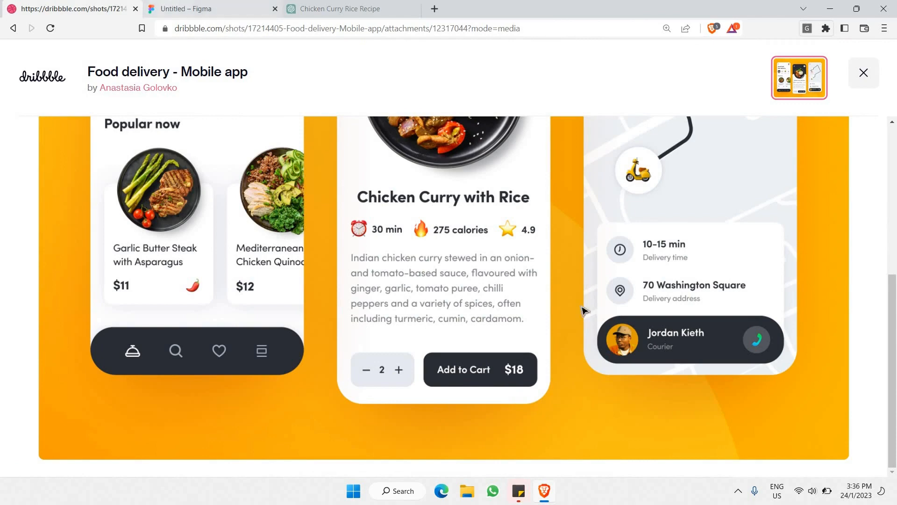
# Step: Back in Figma, remove the button frame's auto layout and add a vertically centred "Add to cart" text about 159 wide over the wider rectangle
pyautogui.click(174, 6)
pyautogui.press('t')
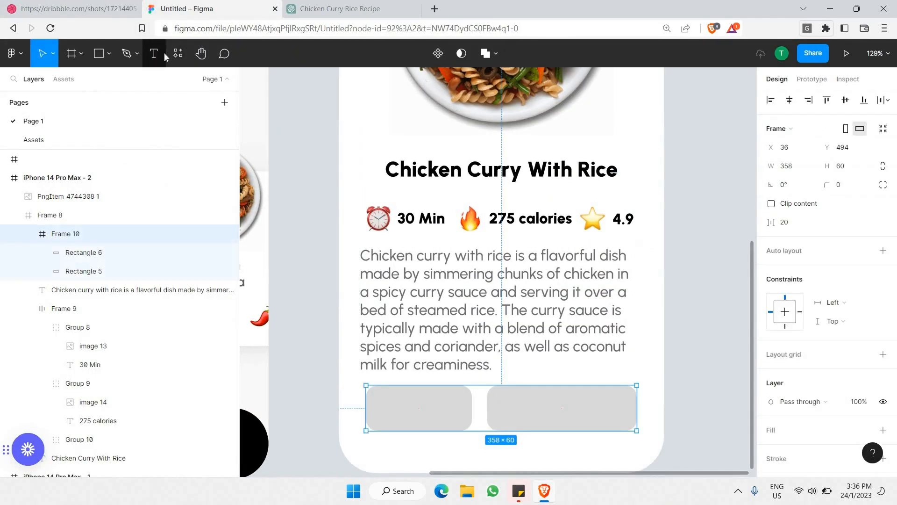
pyautogui.click(162, 51)
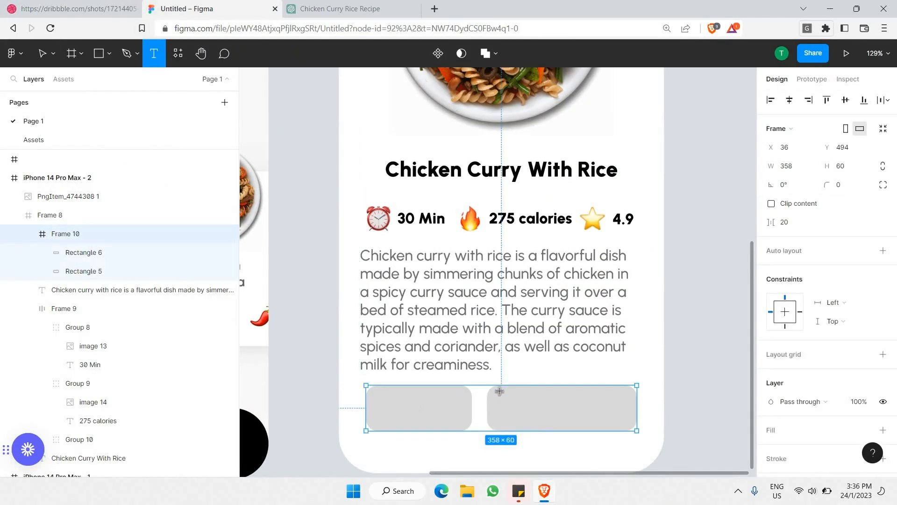
pyautogui.moveTo(501, 390); pyautogui.dragTo(622, 420)
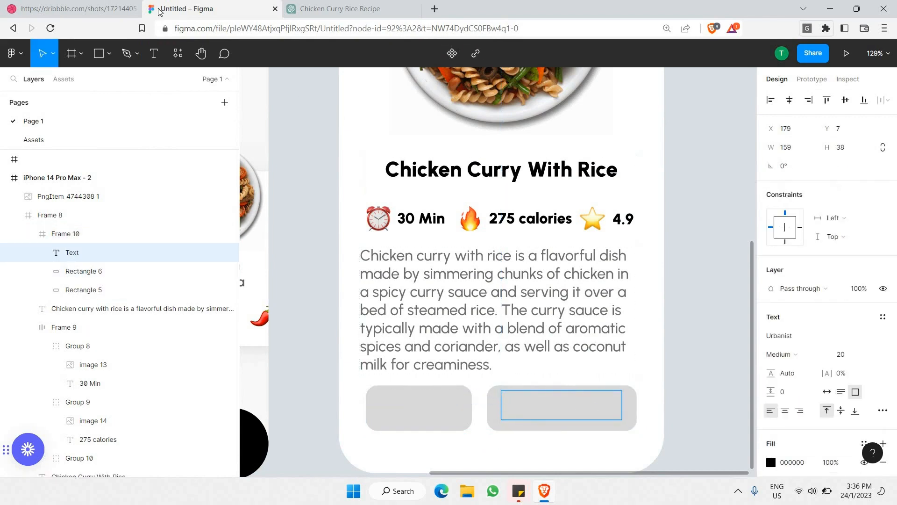
pyautogui.click(70, 8)
pyautogui.click(206, 8)
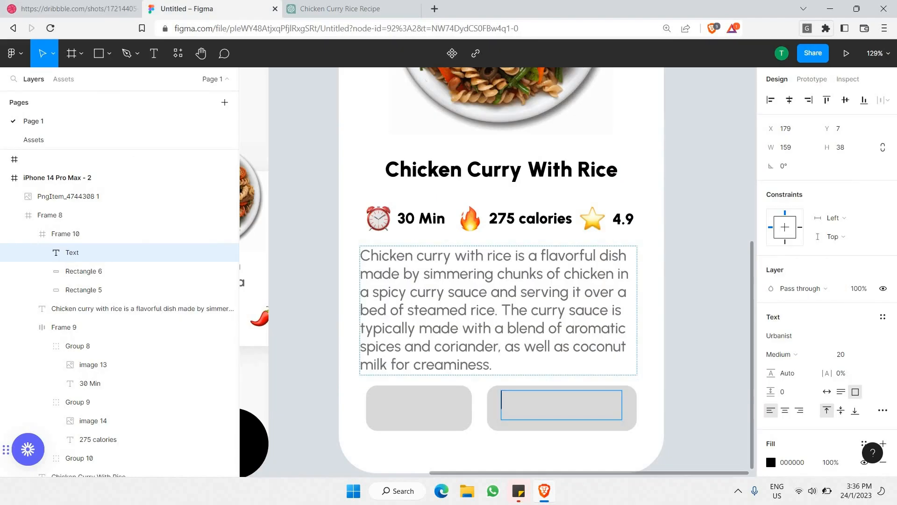
pyautogui.write('Add to cart')
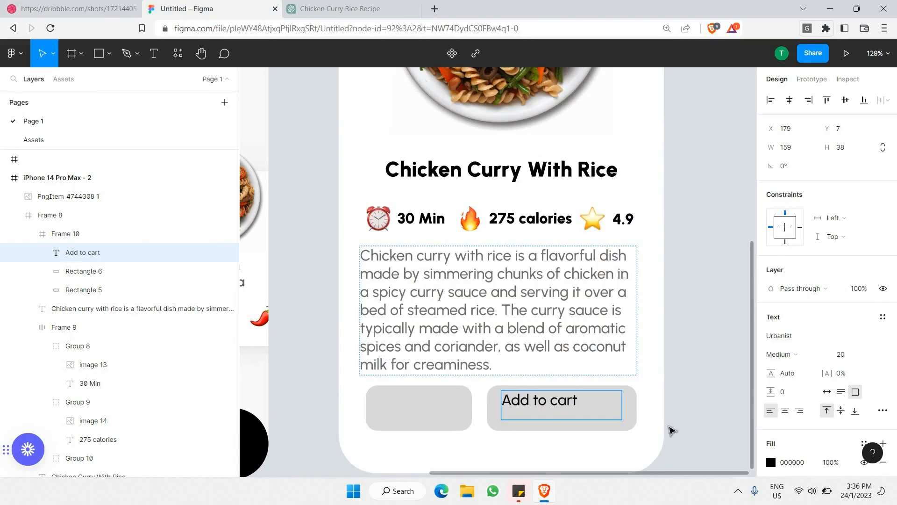
pyautogui.click(841, 411)
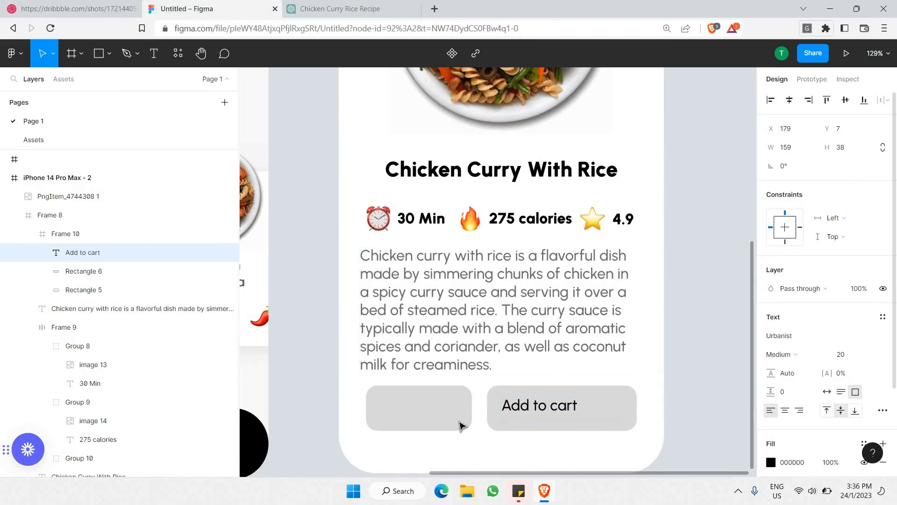
# Step: Set the "Add to cart" text to Bold at size 16 and narrow its box to about 90 wide
pyautogui.doubleClick(557, 406)
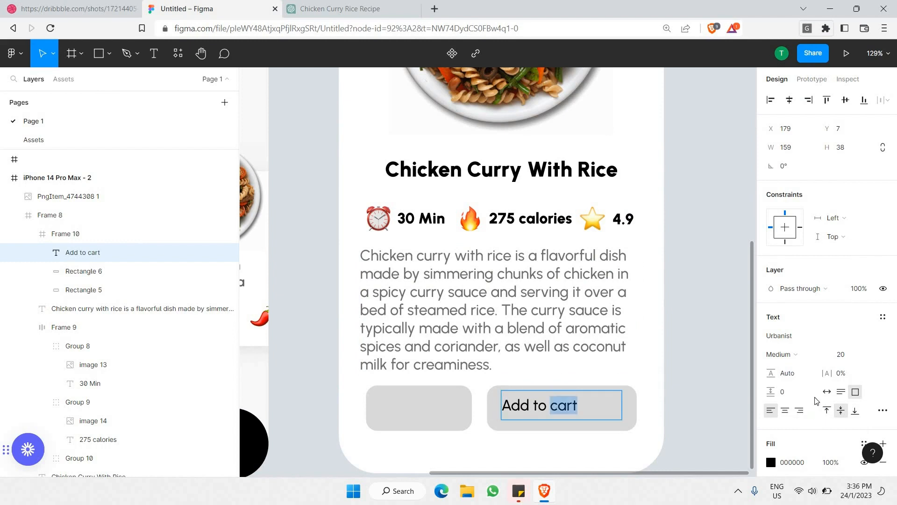
pyautogui.hotkey('ctrl', 'a')
pyautogui.click(876, 359)
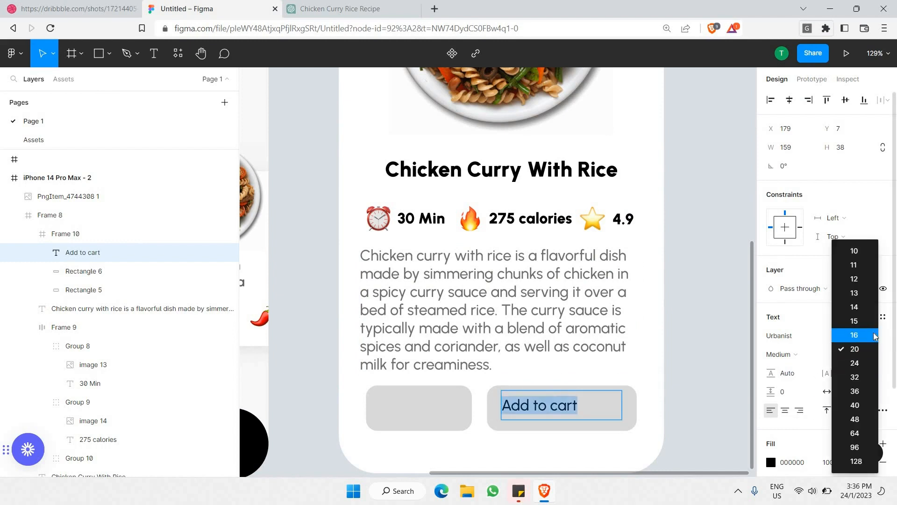
pyautogui.click(855, 348)
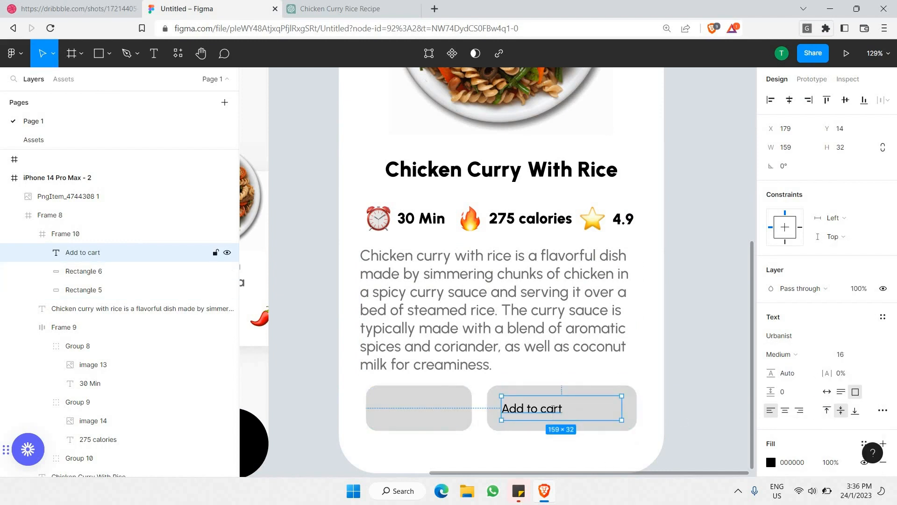
pyautogui.press('Return')
pyautogui.click(797, 354)
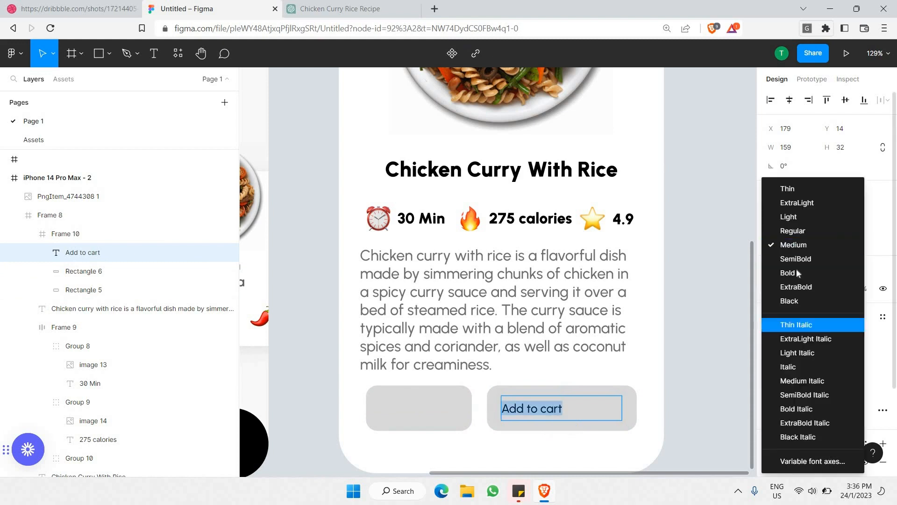
pyautogui.click(795, 270)
pyautogui.press('Escape')
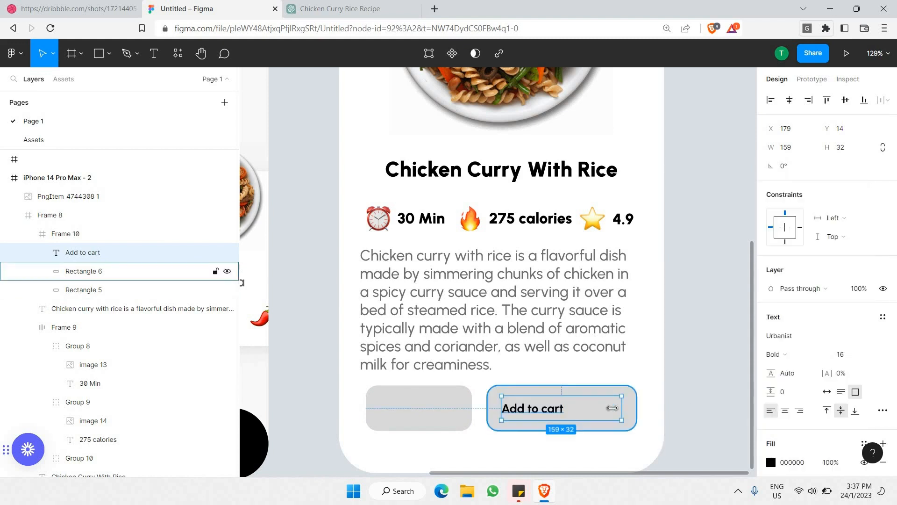
pyautogui.moveTo(621, 420); pyautogui.dragTo(558, 418)
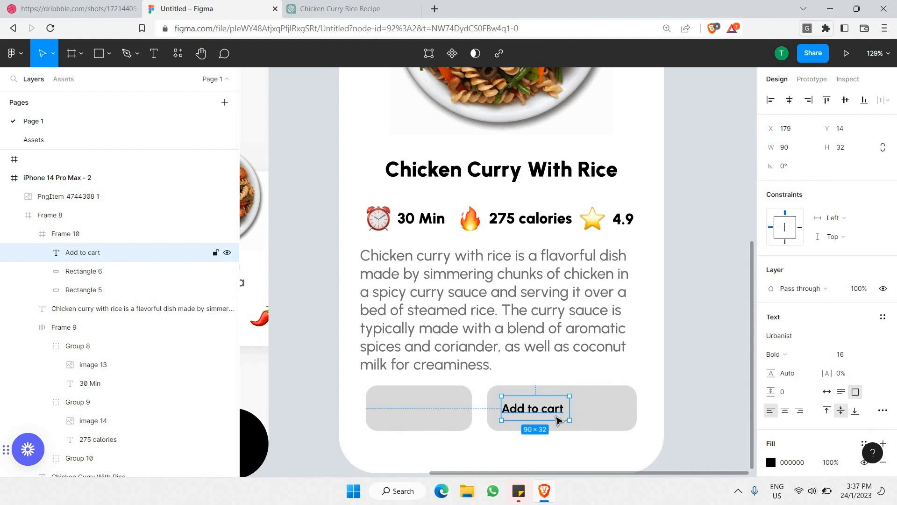
# Step: Duplicate the "Add to cart" text, move the copy right to X 259, and change its content to "$18"
pyautogui.hotkey('ctrl', 'd')
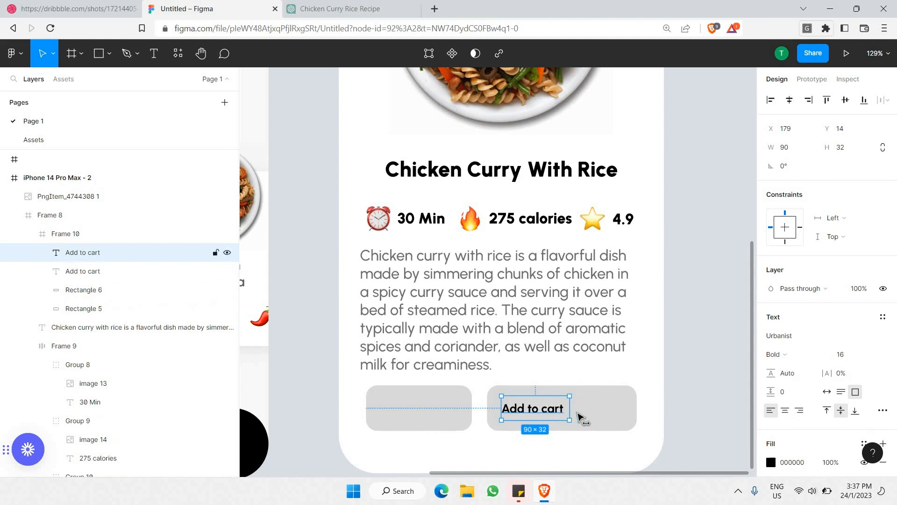
pyautogui.moveTo(551, 404); pyautogui.dragTo(612, 403)
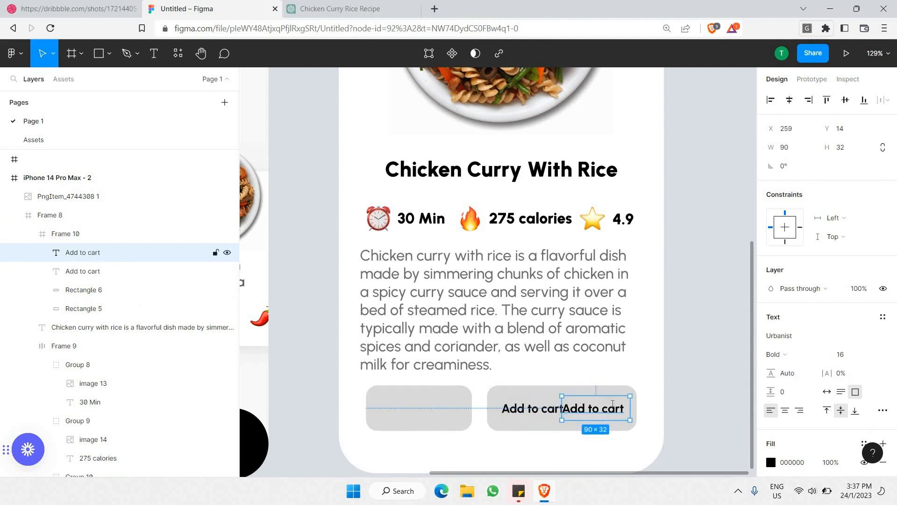
pyautogui.doubleClick(612, 402)
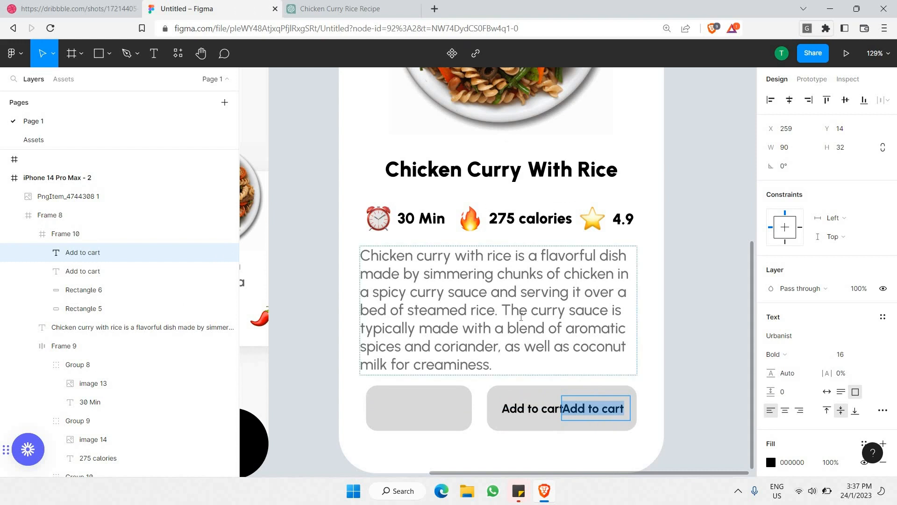
pyautogui.write('$18')
# Step: Format the "$18" text as right-aligned ExtraBold at size 24 and narrow its box to about 54 wide inside the button
pyautogui.hotkey('ctrl', 'a')
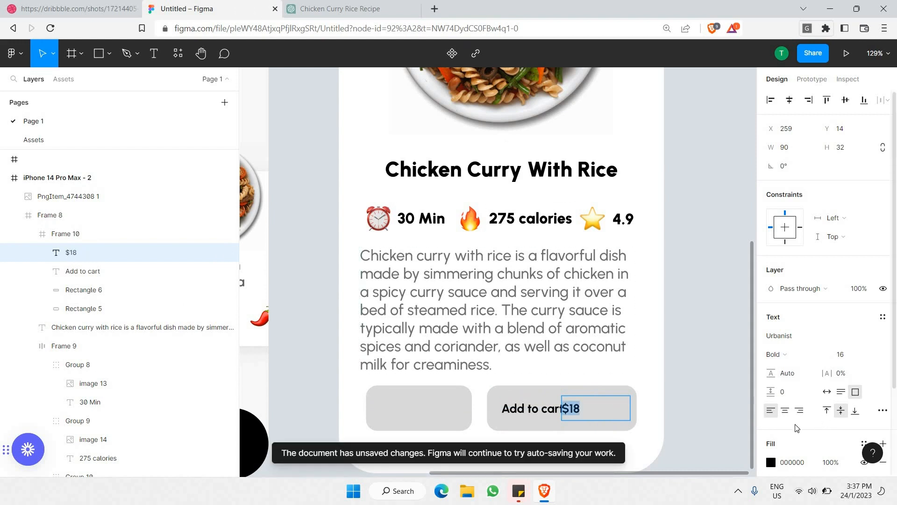
pyautogui.click(798, 411)
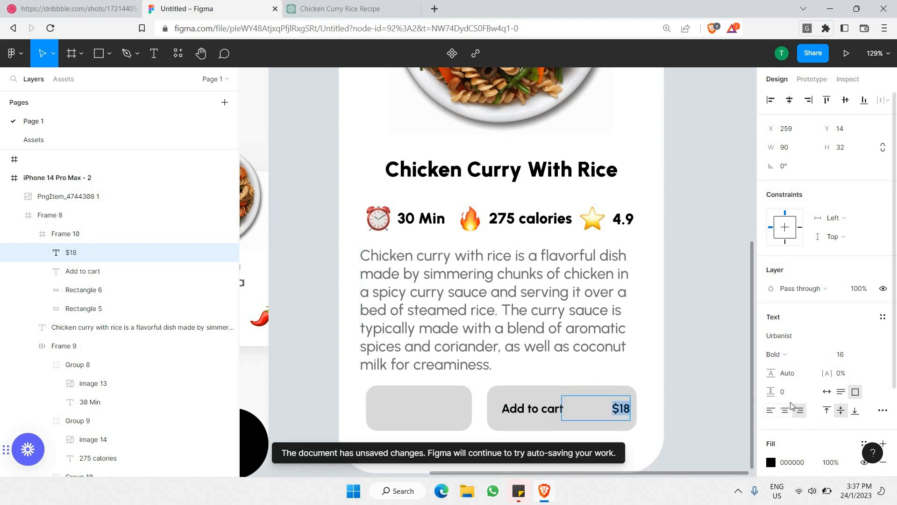
pyautogui.click(794, 354)
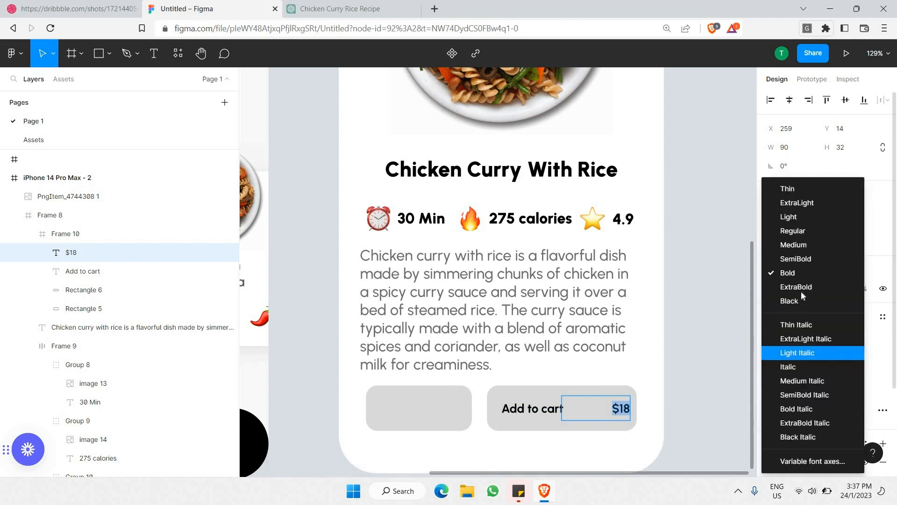
pyautogui.click(801, 290)
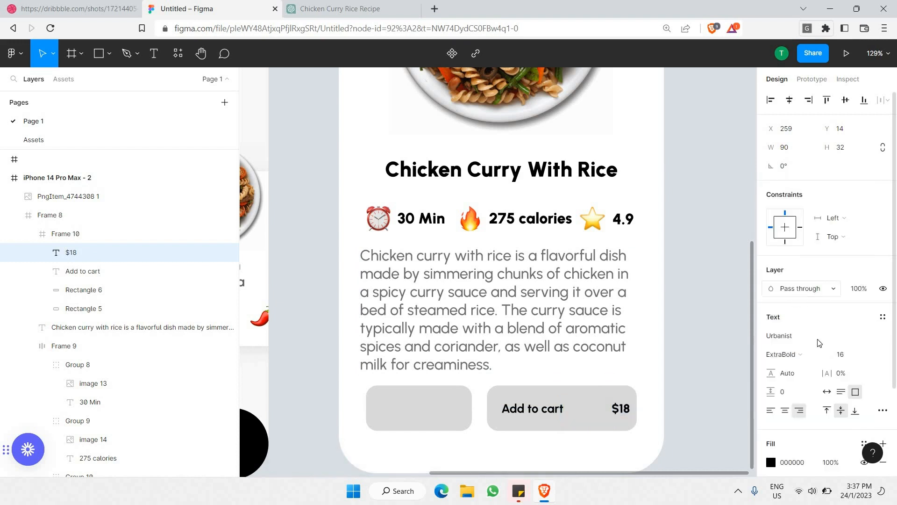
pyautogui.click(876, 354)
pyautogui.click(854, 364)
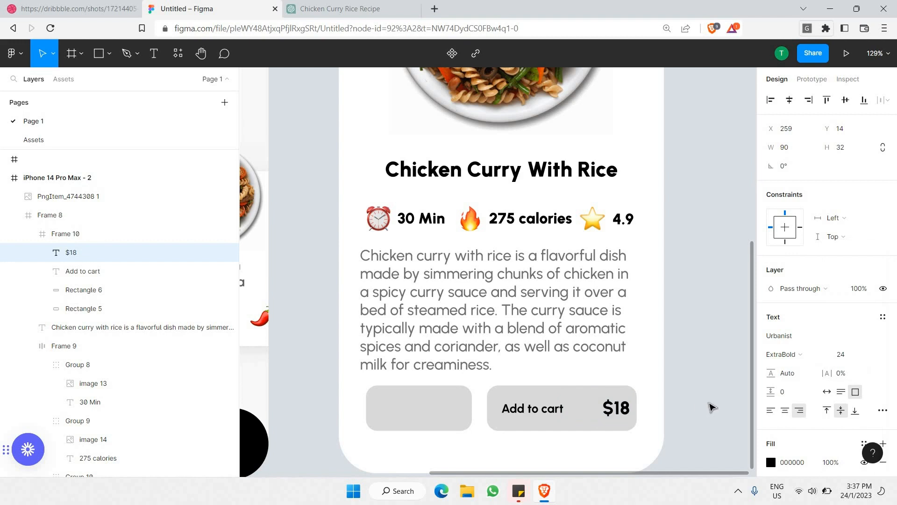
pyautogui.moveTo(629, 410); pyautogui.dragTo(583, 408)
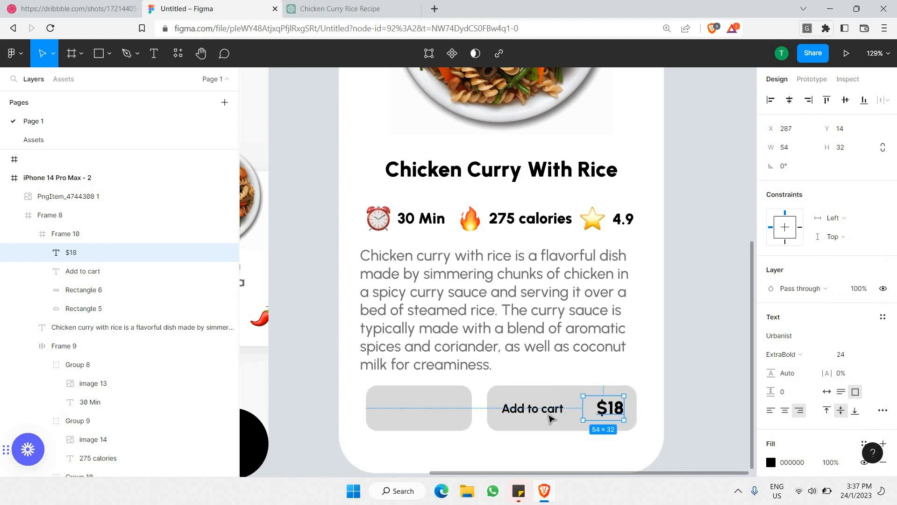
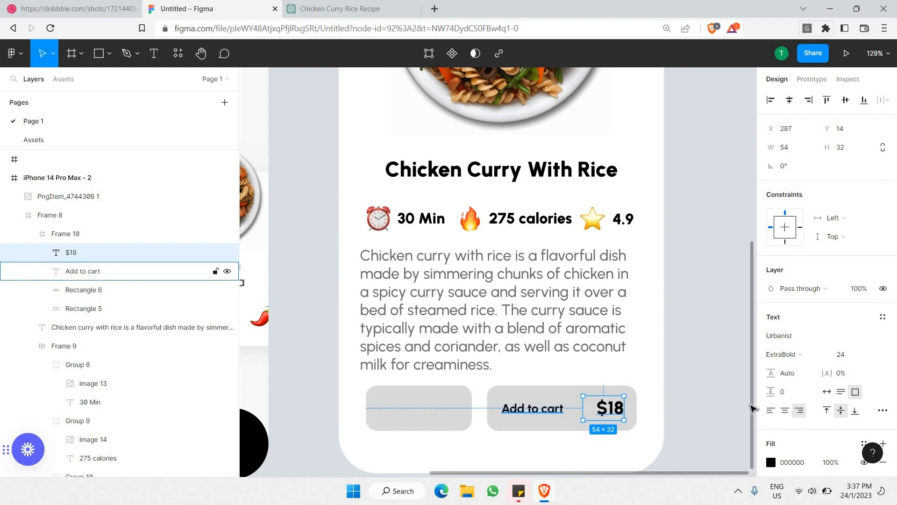
pyautogui.click(698, 411)
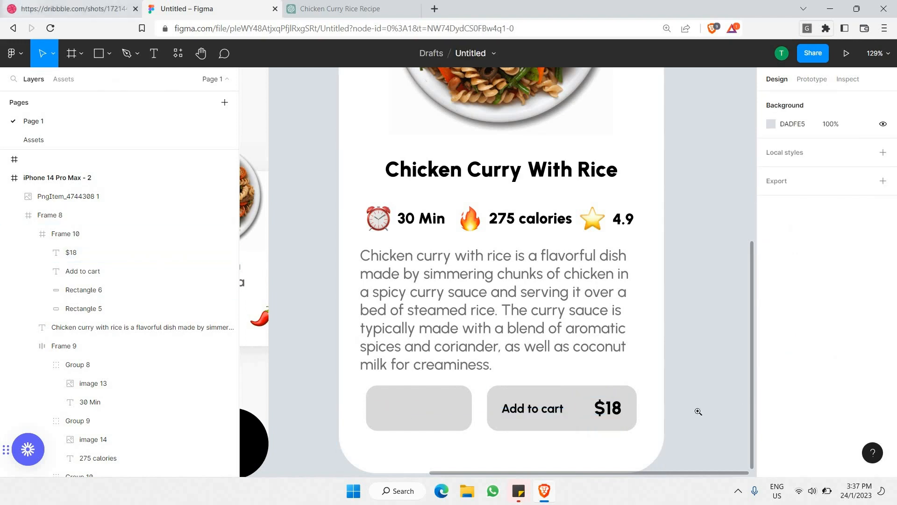
# Step: Compare the Add to Cart button with the Dribbble reference, and set the "Add to cart" text fill in Figma to FFFFFF
pyautogui.hotkey('ctrl', 'shift', 'Tab')
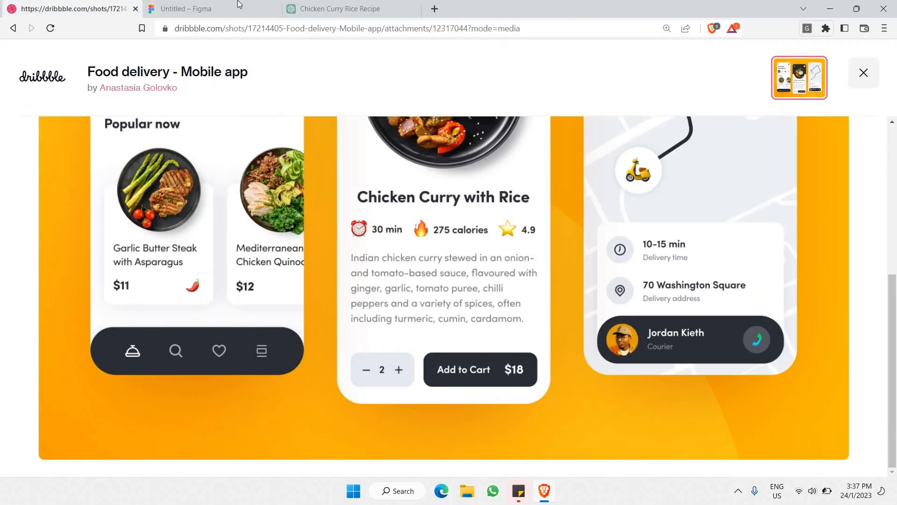
pyautogui.hotkey('ctrl', 'Tab')
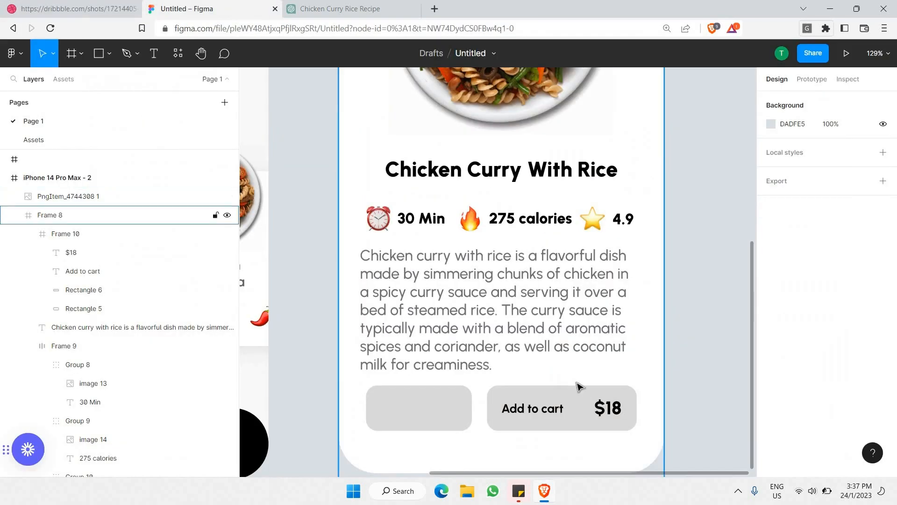
pyautogui.click(554, 408)
pyautogui.click(122, 7)
pyautogui.click(183, 8)
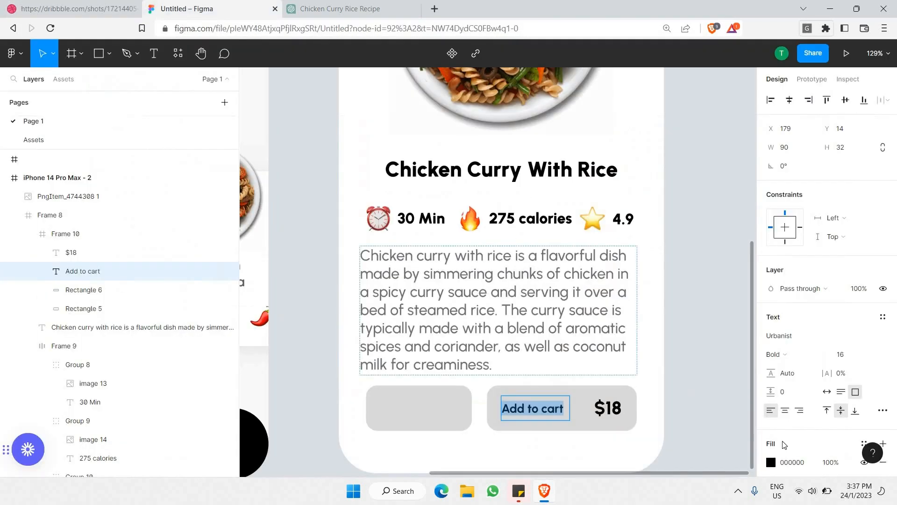
pyautogui.scroll(-3, 771, 350)
pyautogui.click(771, 348)
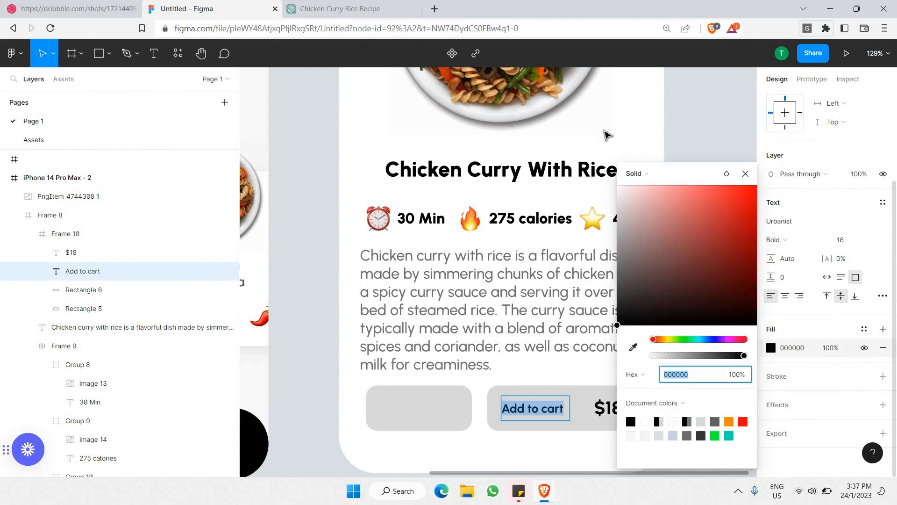
pyautogui.write('ffffff')
pyautogui.press('Return')
# Step: Set the fill of the "$18" price text to FFFFFF
pyautogui.click(612, 406)
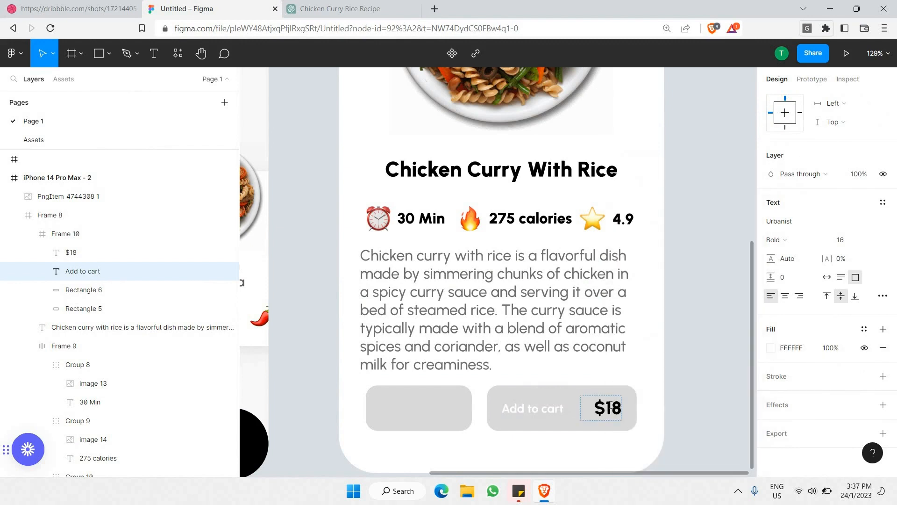
pyautogui.click(771, 348)
pyautogui.moveTo(673, 205); pyautogui.dragTo(613, 102)
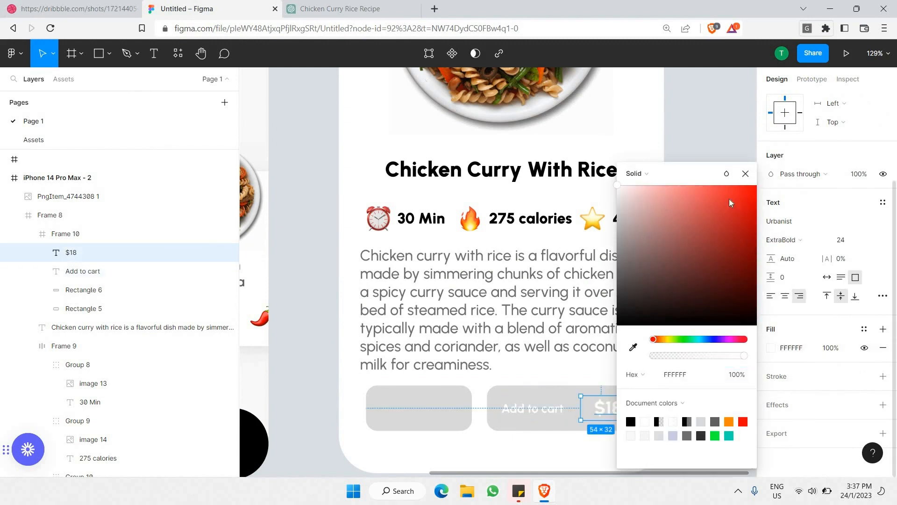
pyautogui.click(746, 173)
# Step: Change the fill of the wider rectangle behind "Add to cart" and "$18" to 282828
pyautogui.click(579, 421)
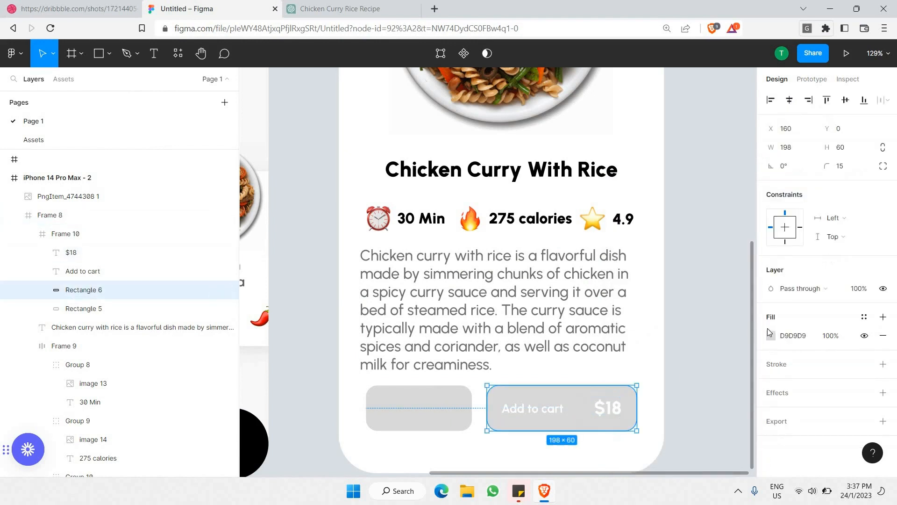
pyautogui.click(771, 336)
pyautogui.write('303030')
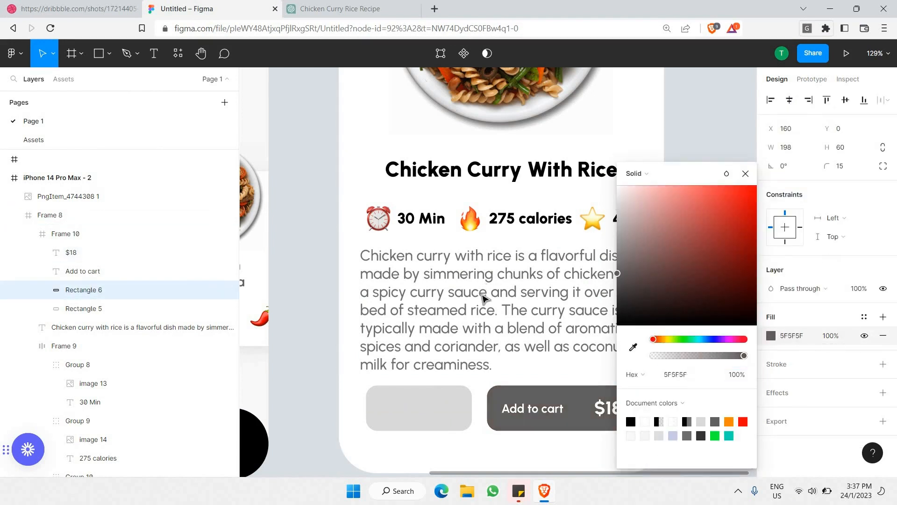
pyautogui.press('Return')
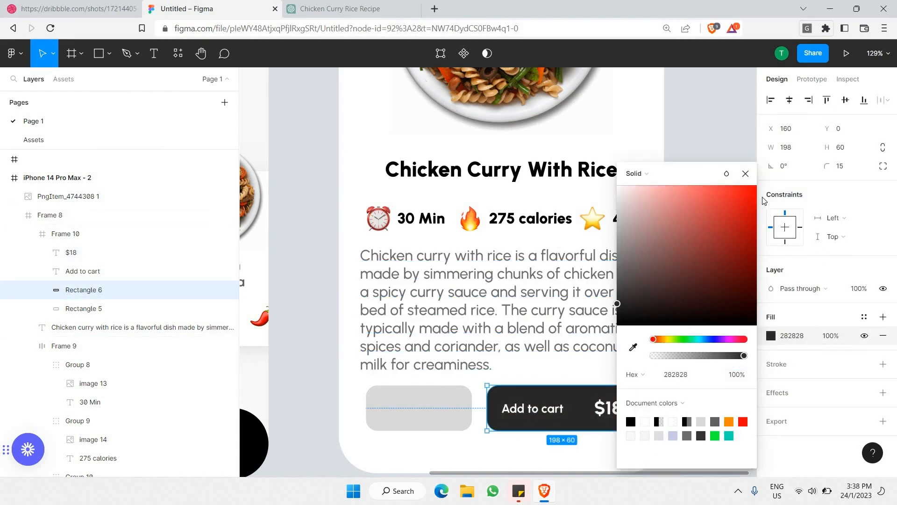
pyautogui.click(745, 173)
pyautogui.click(709, 282)
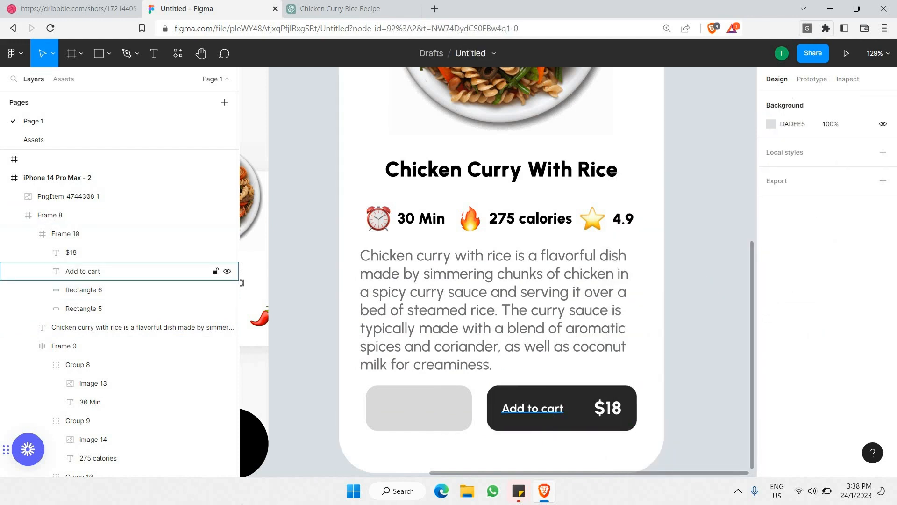
# Step: Nudge the "Add to cart" text right to X 181 and the "$18" text left to X 281, keeping its ExtraBold weight
pyautogui.click(236, 277)
pyautogui.press('Right')
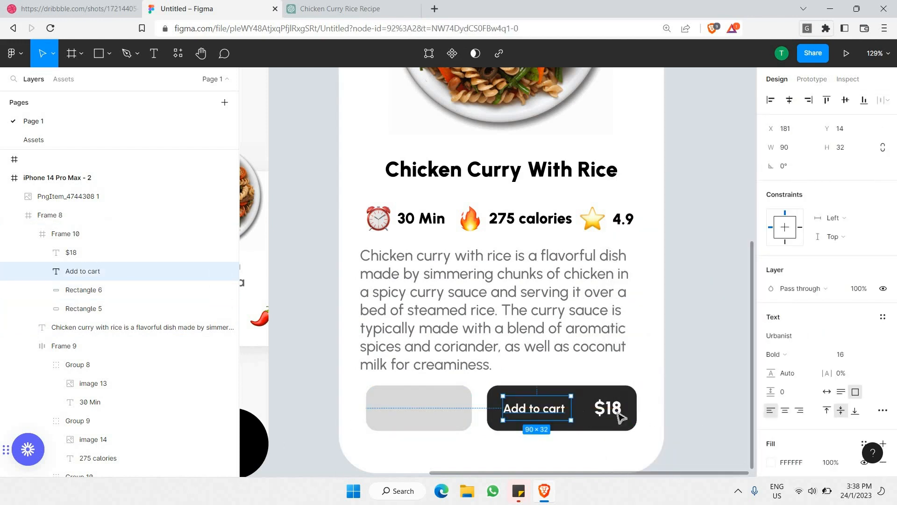
pyautogui.click(610, 408)
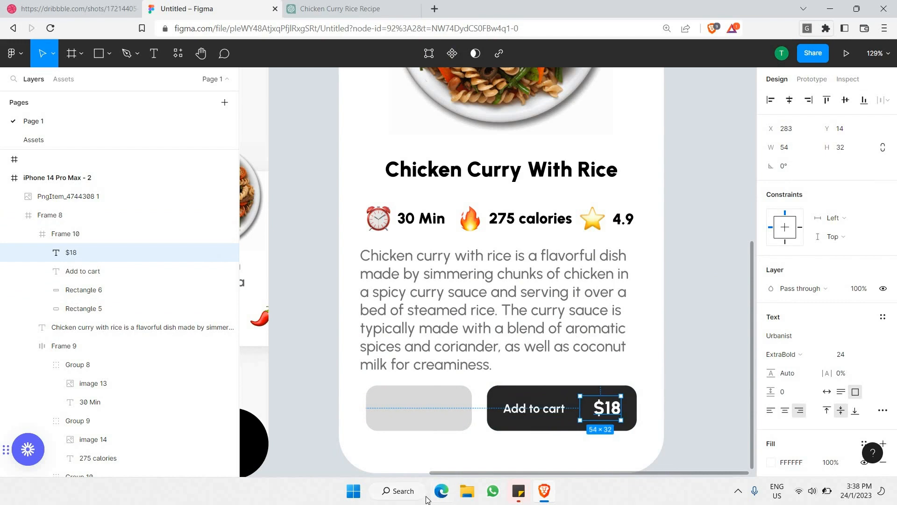
pyautogui.moveTo(628, 400); pyautogui.dragTo(626, 400)
pyautogui.click(783, 353)
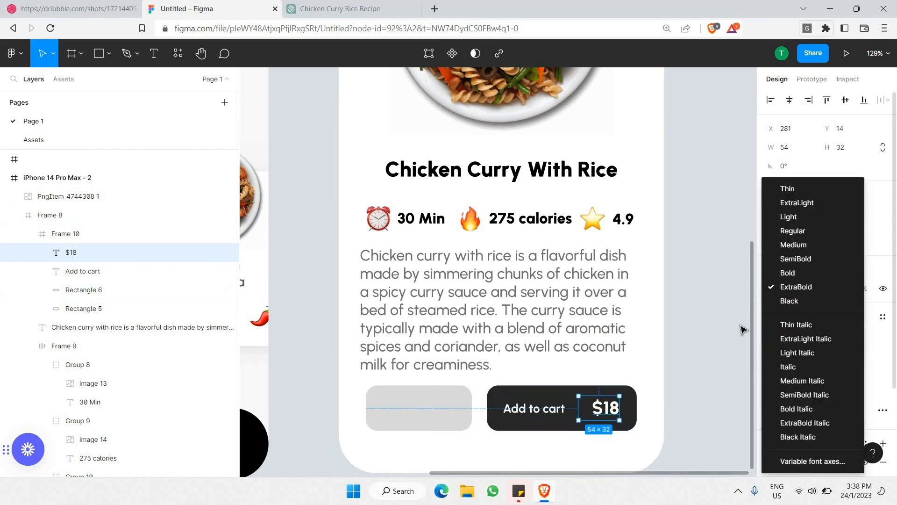
pyautogui.click(740, 327)
# Step: Check the quantity button in the Dribbble reference, and in Figma add a "2" text about 36 × 25 inside the grey rectangle
pyautogui.click(93, 5)
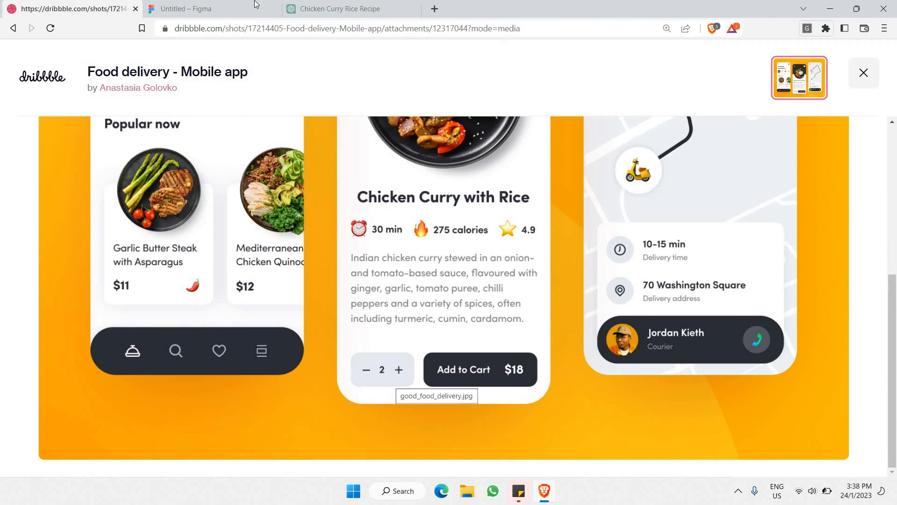
pyautogui.click(177, 8)
pyautogui.click(152, 54)
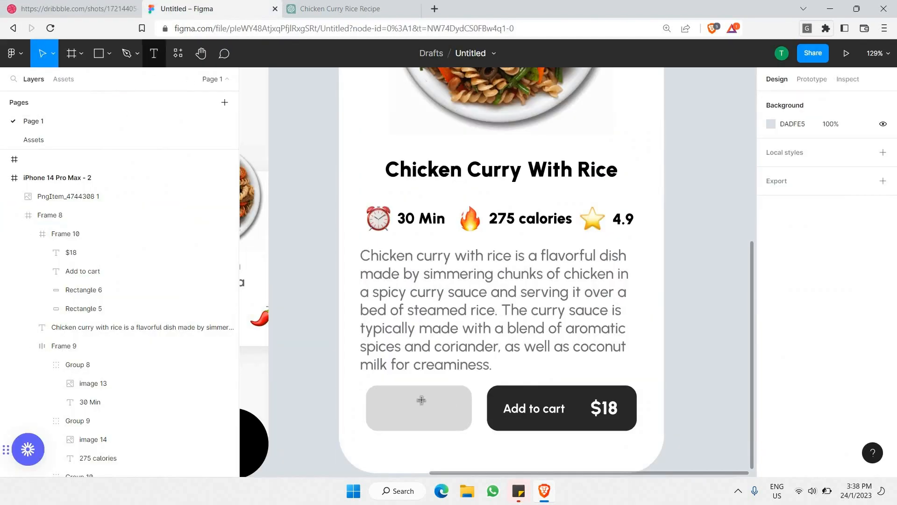
pyautogui.click(434, 417)
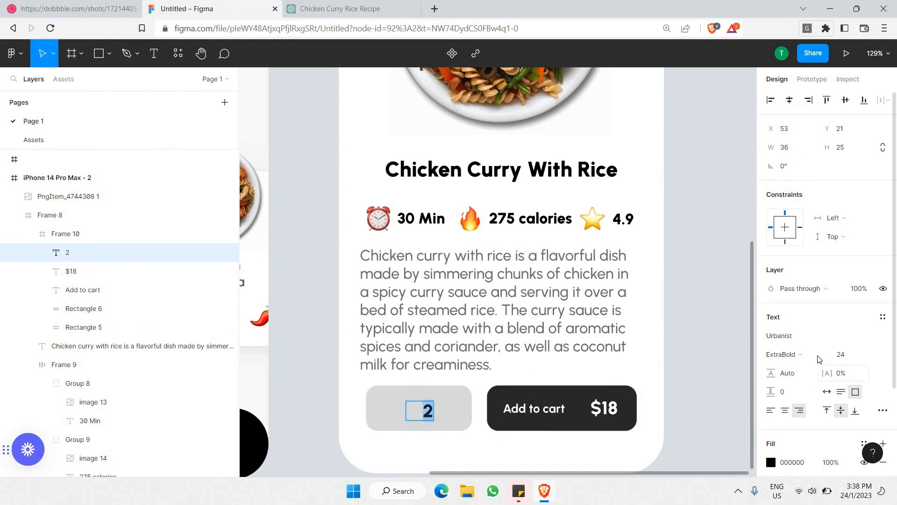
# Step: Format the "2" text as SemiBold with centred alignment and raise it to Y 17 in the grey rectangle
pyautogui.click(794, 354)
pyautogui.click(801, 259)
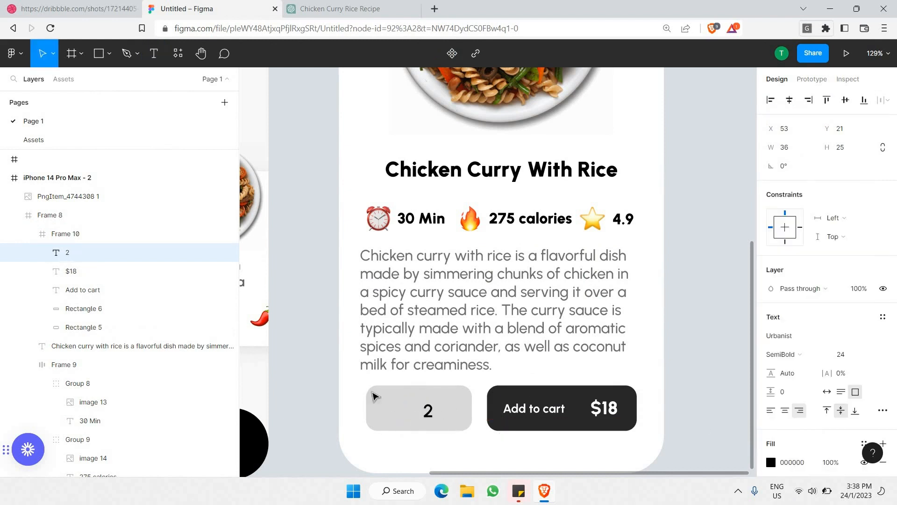
pyautogui.click(785, 412)
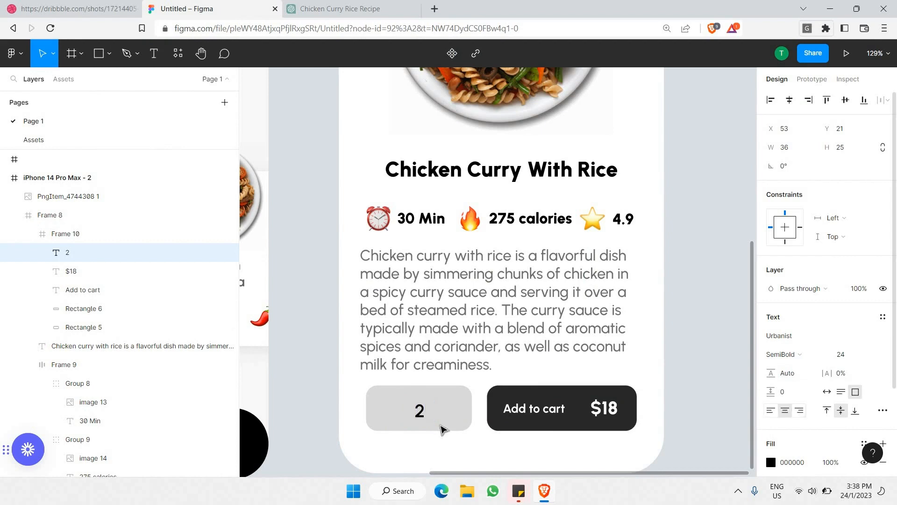
pyautogui.click(326, 401)
pyautogui.press('Up')
pyautogui.press('Up')
pyautogui.press('Up')
pyautogui.press('Up')
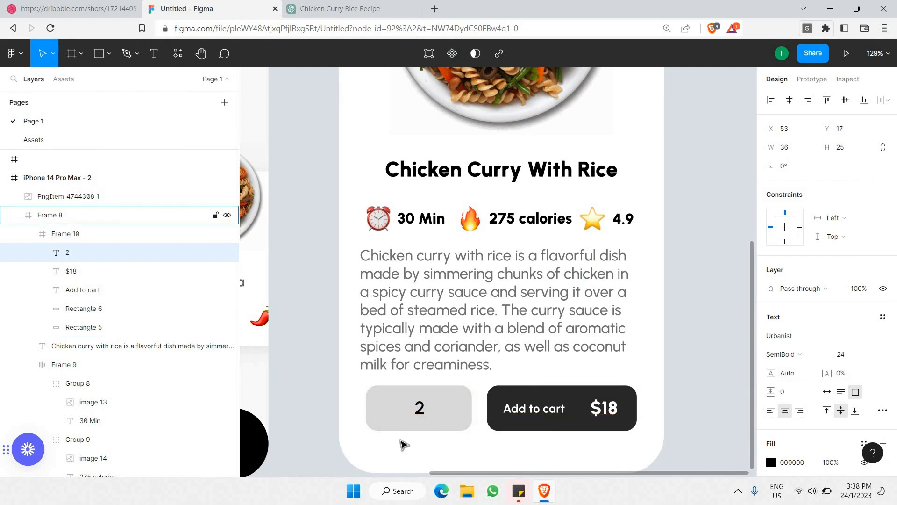
# Step: Add a "+" text about 27 × 27 to the right of the "2" in the grey rectangle
pyautogui.scroll(-2, 270, 84)
pyautogui.scroll(3, 392, 395)
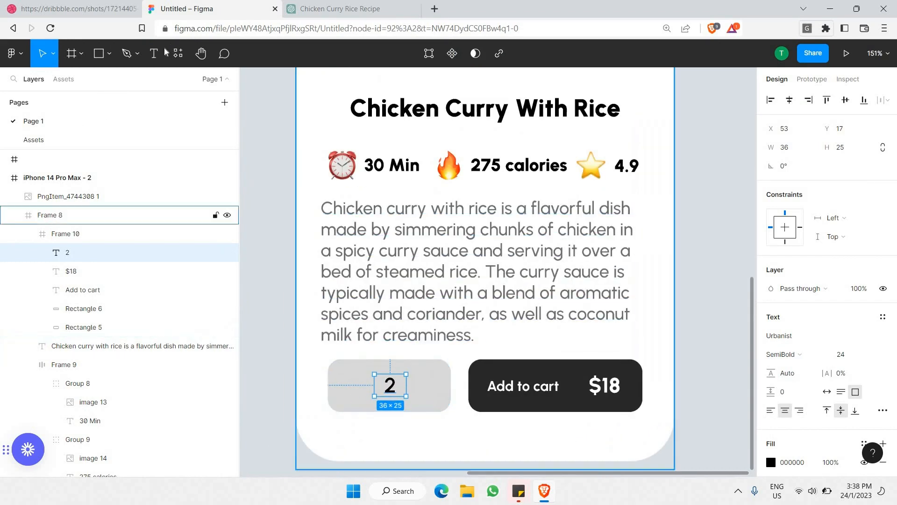
pyautogui.doubleClick(386, 395)
pyautogui.click(414, 369)
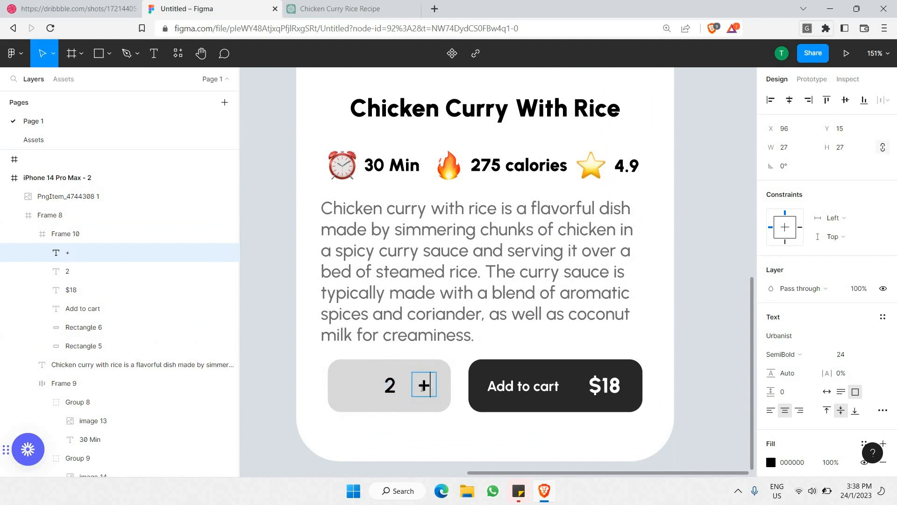
pyautogui.press('Escape')
# Step: Add a "-" text about 34 × 34 to the left of the "2" in the grey rectangle
pyautogui.press('t')
pyautogui.click(333, 369)
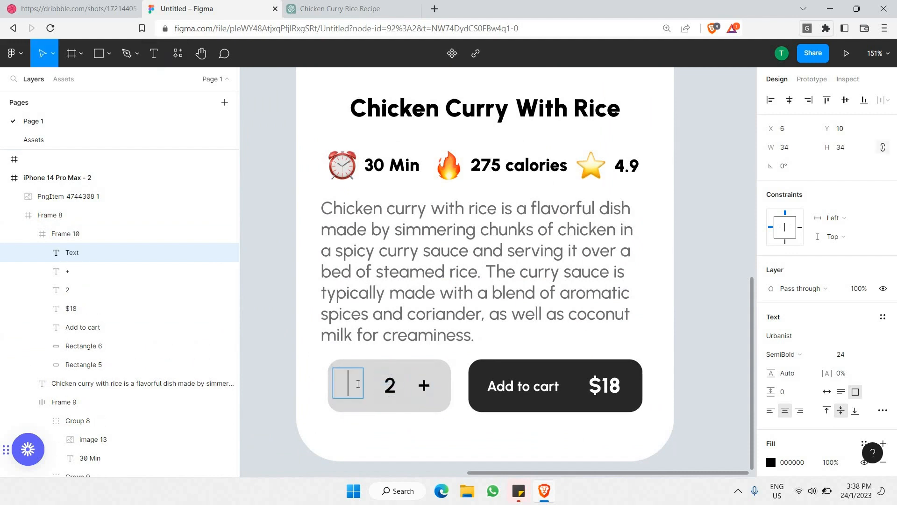
pyautogui.press('Escape')
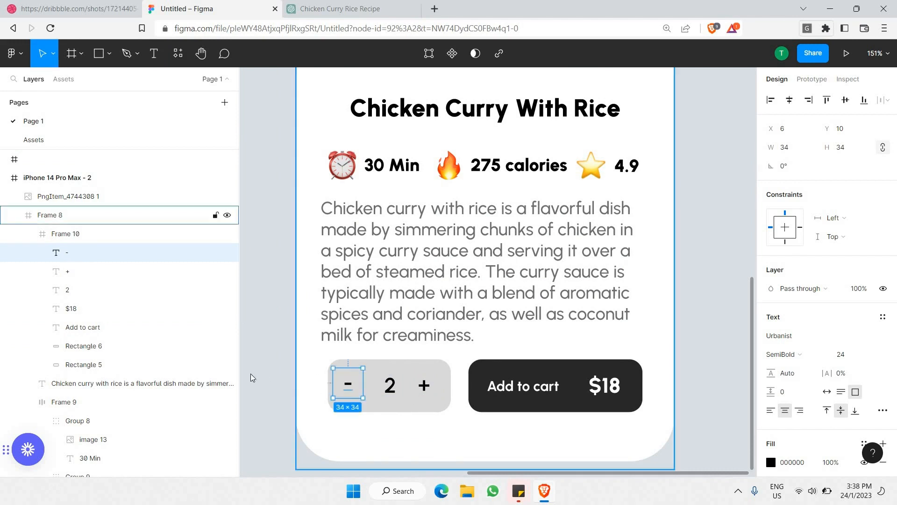
pyautogui.press('Escape')
# Step: Group the "-", "2" and "+" texts and apply horizontal auto layout to the group
pyautogui.click(349, 384)
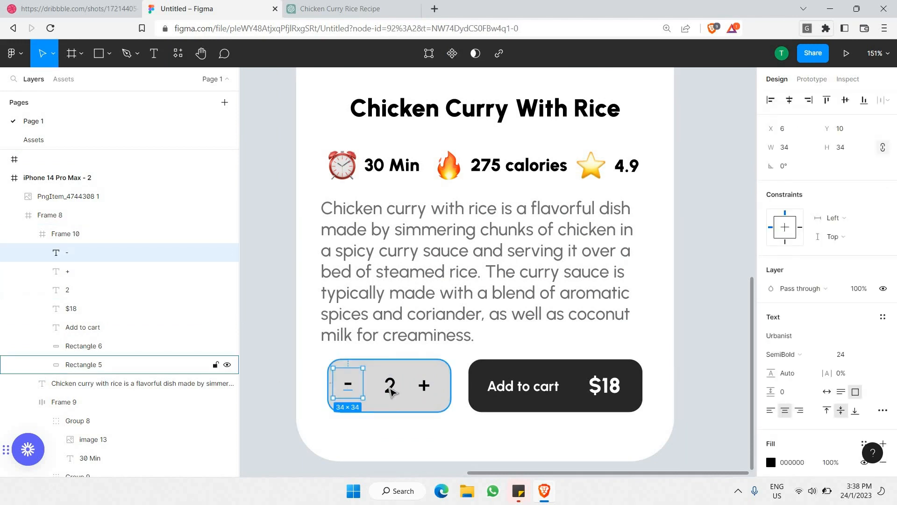
pyautogui.keyDown('shift'); pyautogui.click(390, 384); pyautogui.keyUp('shift')
pyautogui.keyDown('shift'); pyautogui.click(416, 379); pyautogui.keyUp('shift')
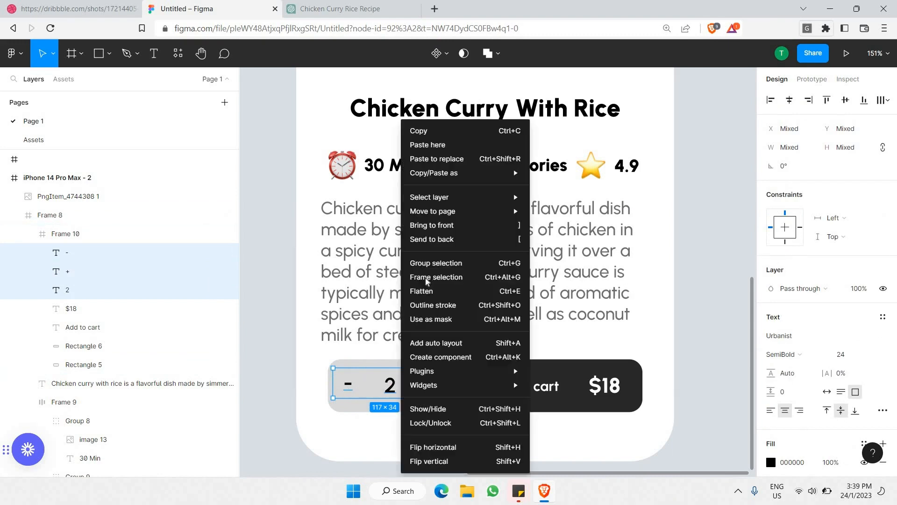
pyautogui.rightClick(405, 379)
pyautogui.click(428, 264)
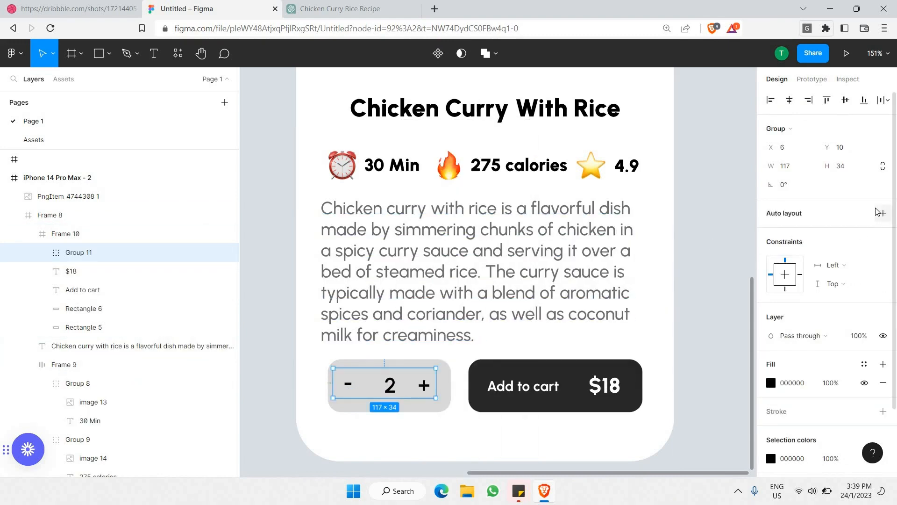
pyautogui.click(881, 213)
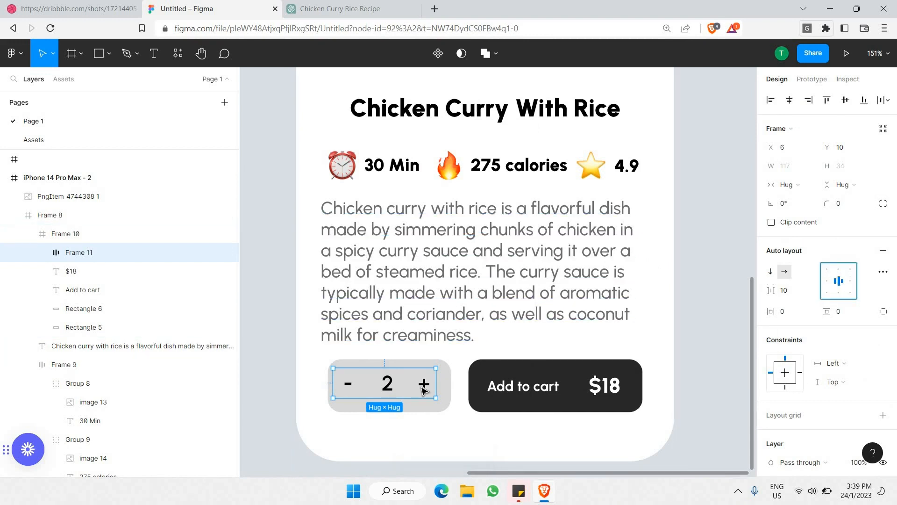
# Step: Wrap the grey quantity rectangle in its own frame and apply auto layout to that frame
pyautogui.press('Escape')
pyautogui.click(394, 395)
pyautogui.click(394, 393)
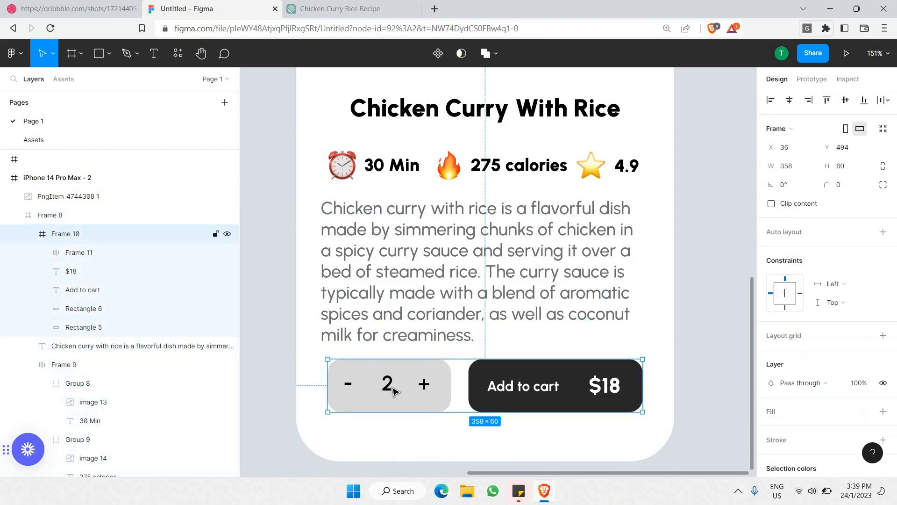
pyautogui.click(392, 385)
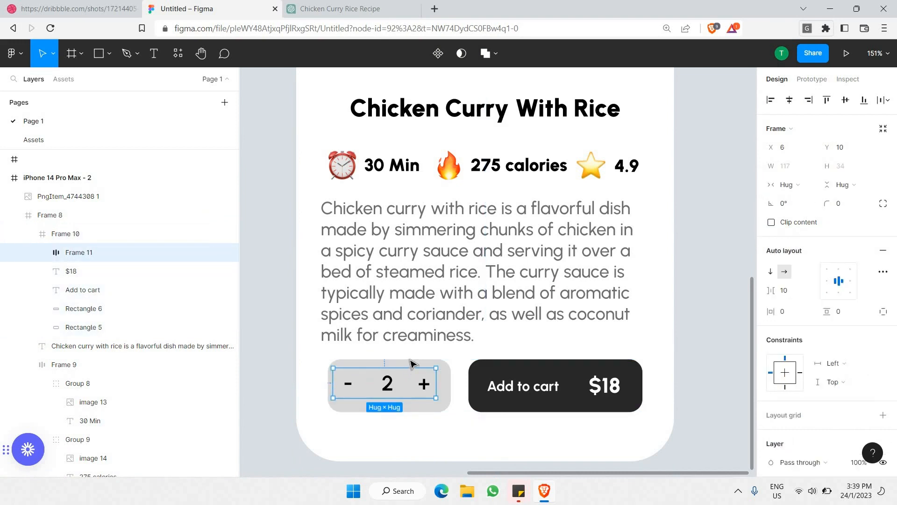
pyautogui.click(408, 362)
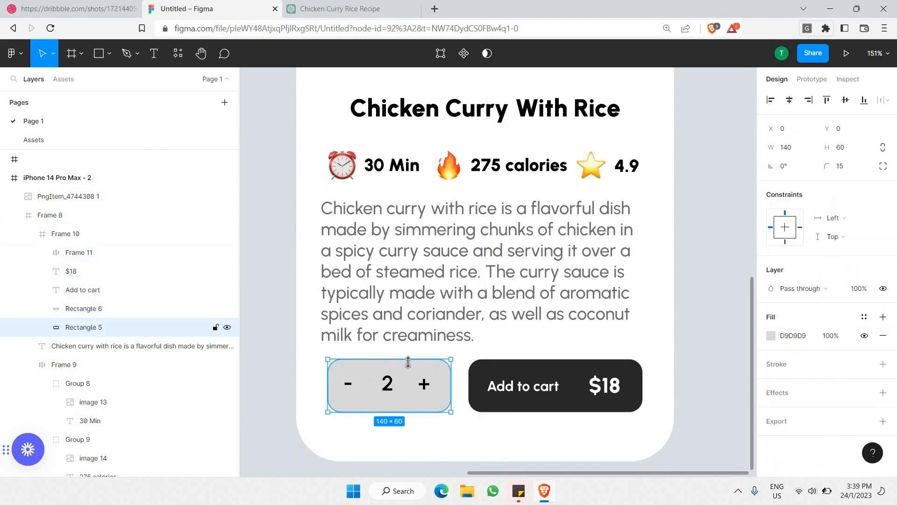
pyautogui.rightClick(441, 364)
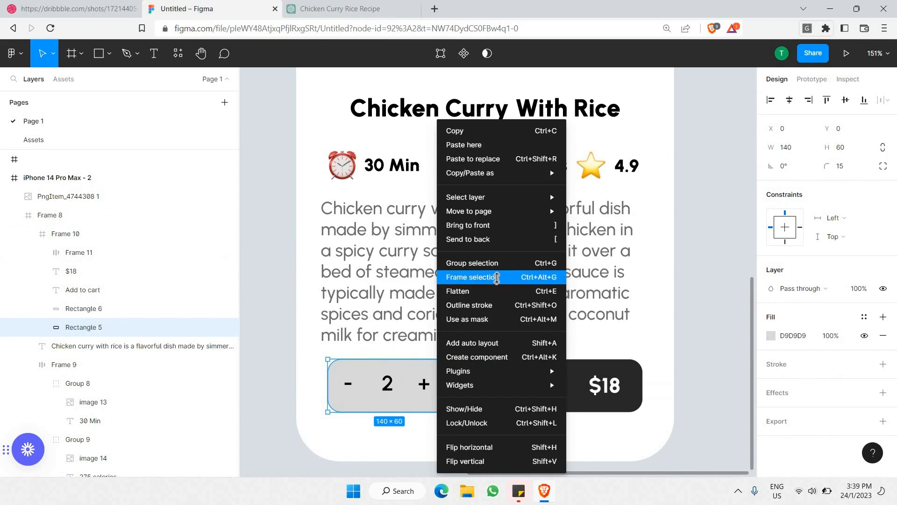
pyautogui.press('Return')
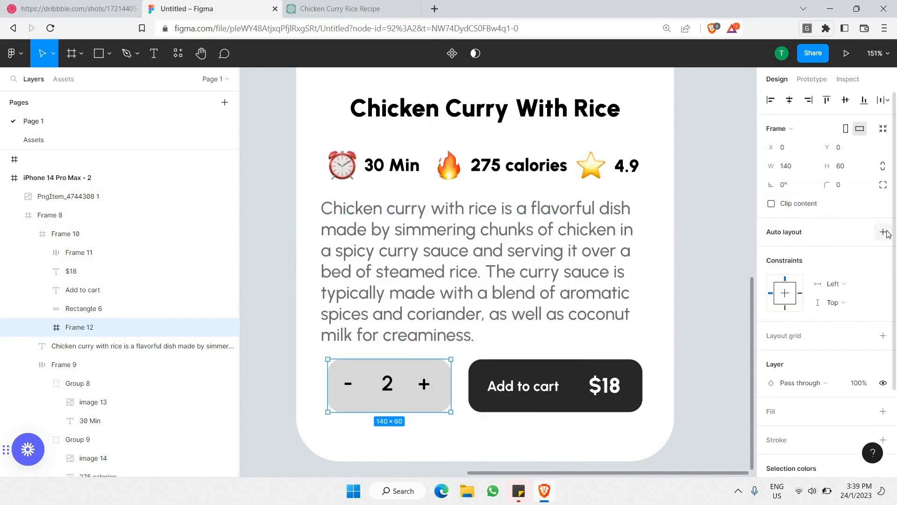
pyautogui.click(883, 232)
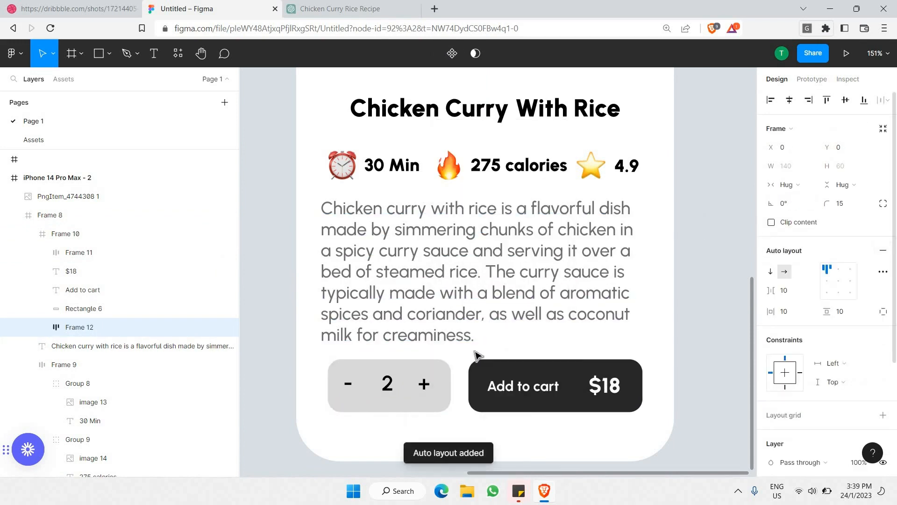
# Step: Remove the auto-layout frame holding "-", "2" and "+" from over the grey quantity rectangle
pyautogui.click(378, 394)
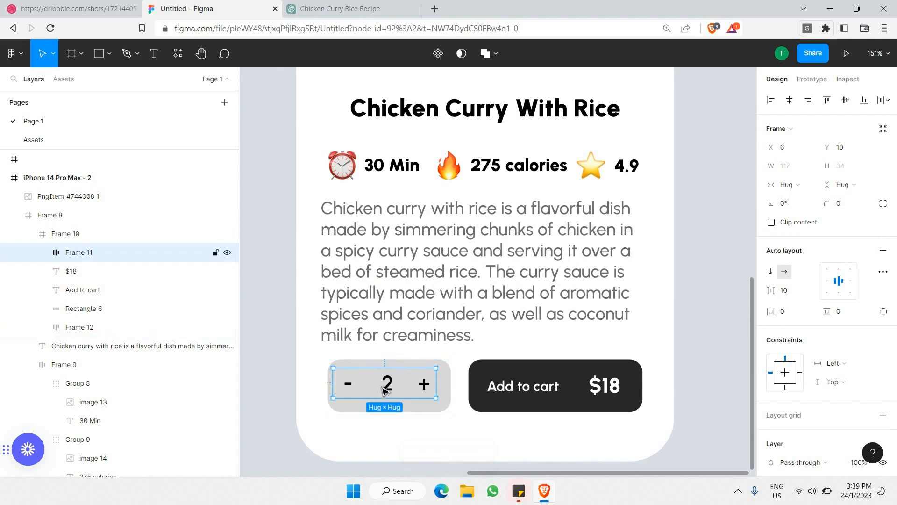
pyautogui.press('Delete')
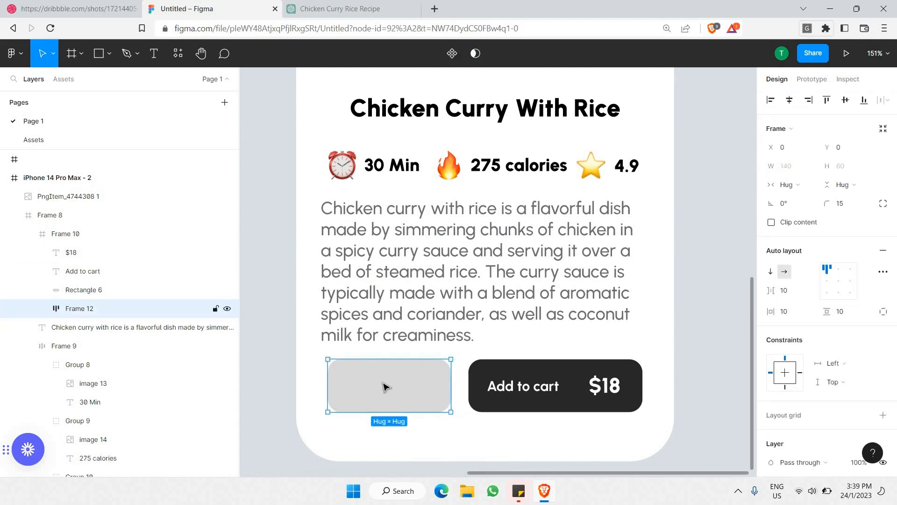
# Step: Place the "-", "2" and "+" frame inside the grey auto-layout frame and centre the selector vertically beside the dark button at Y 3
pyautogui.hotkey('ctrl', 'z')
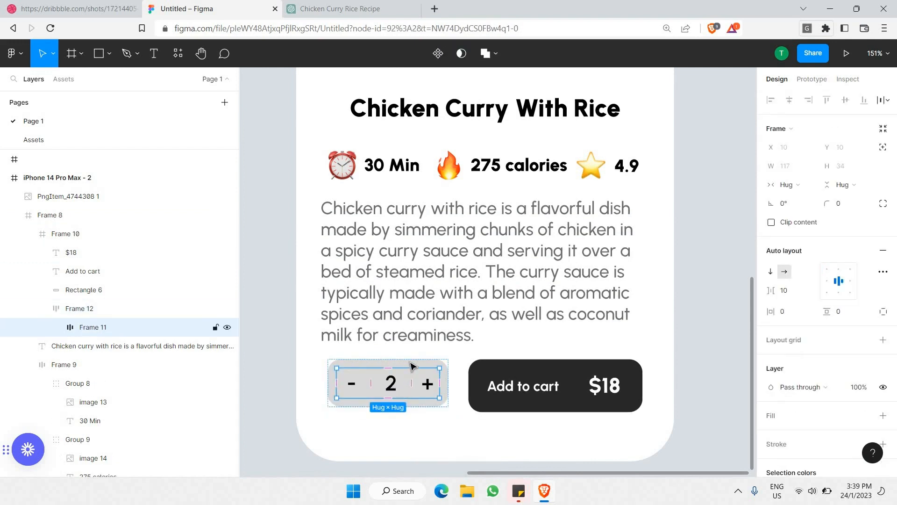
pyautogui.click(414, 380)
pyautogui.hotkey('ctrl', 'z')
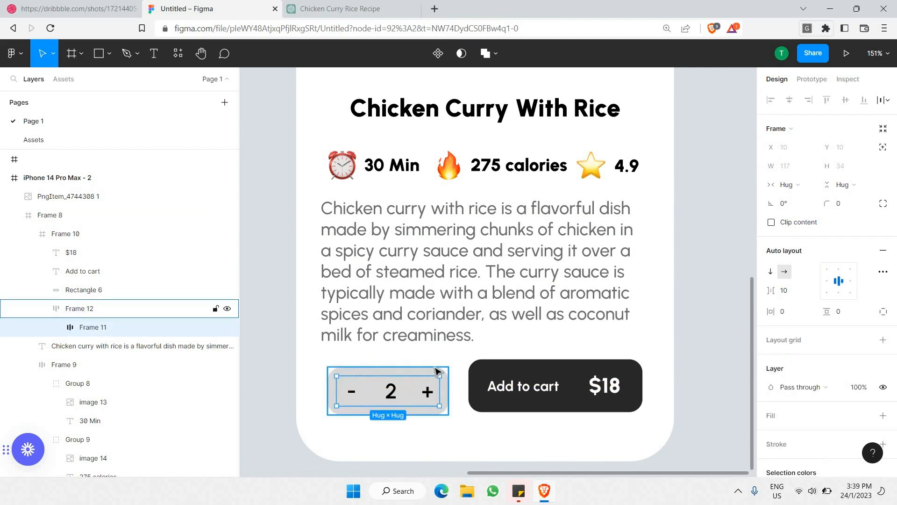
pyautogui.click(271, 386)
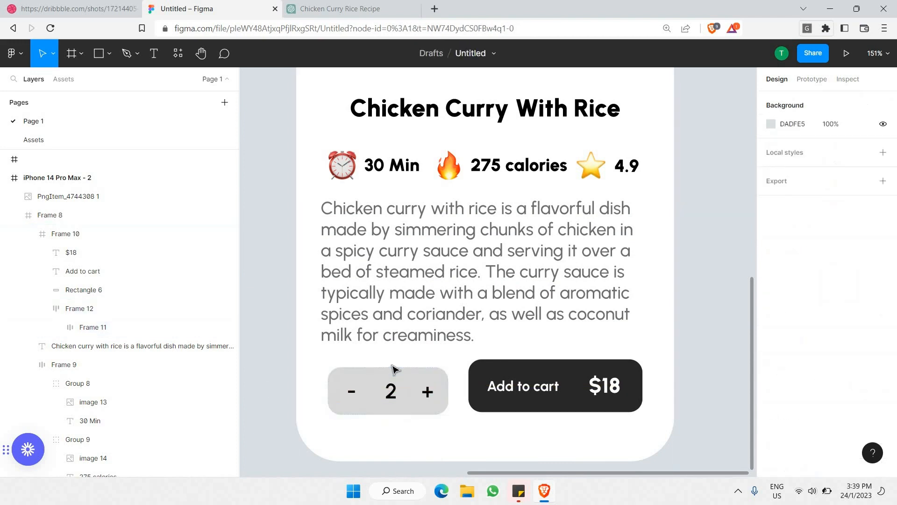
pyautogui.click(397, 382)
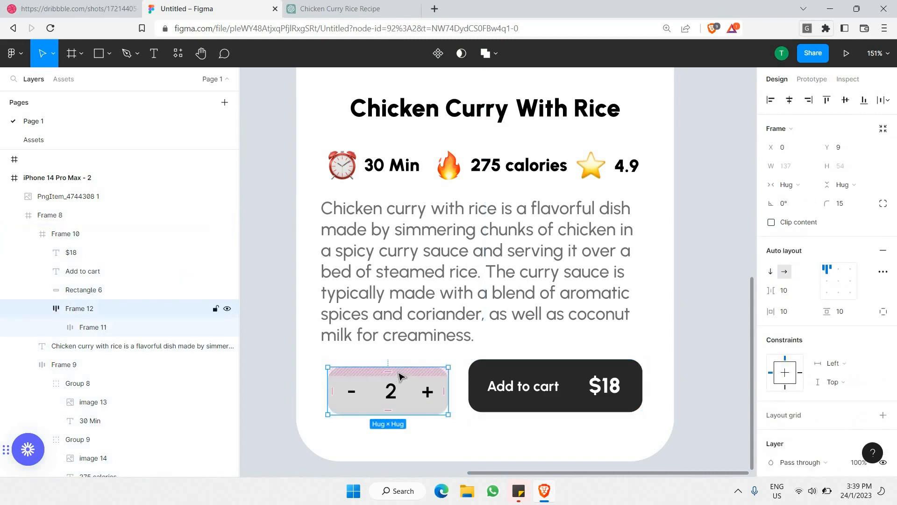
pyautogui.moveTo(398, 382); pyautogui.dragTo(399, 376)
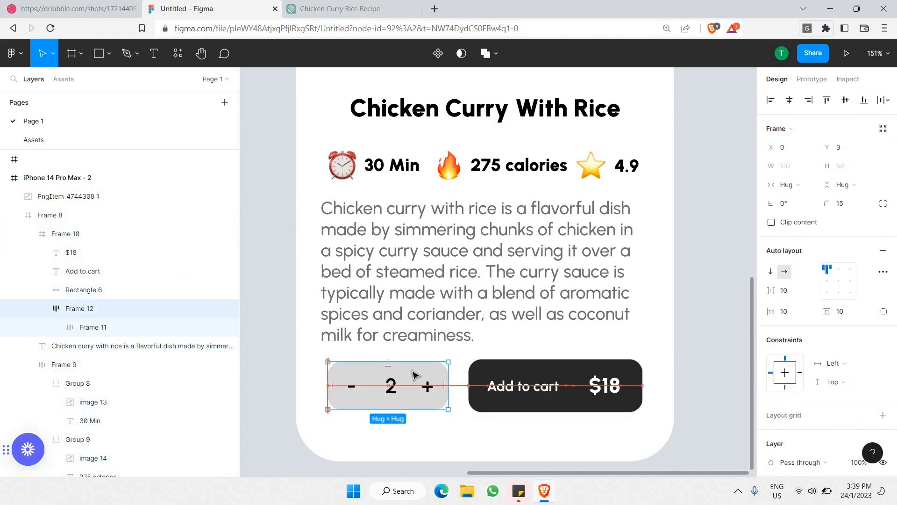
# Step: Wrap the dark rectangle behind the "Add to cart" text in its own frame
pyautogui.click(538, 387)
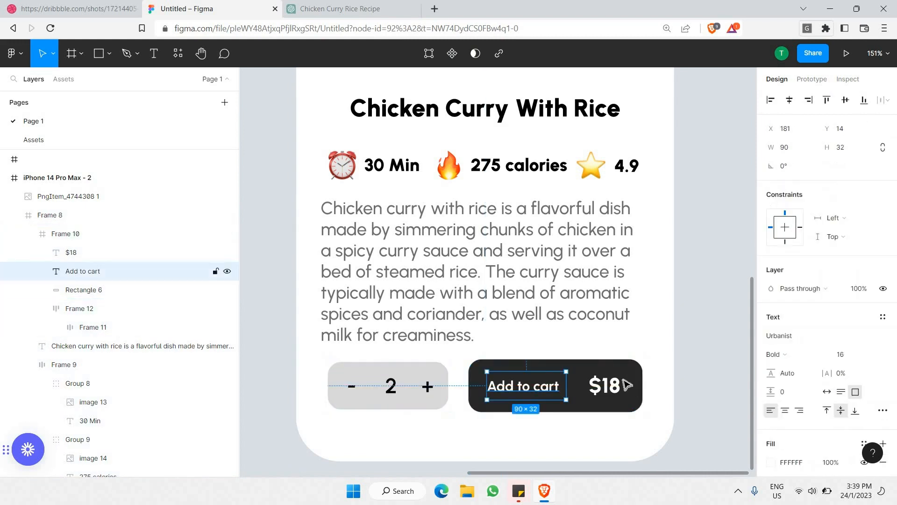
pyautogui.click(597, 367)
pyautogui.rightClick(594, 368)
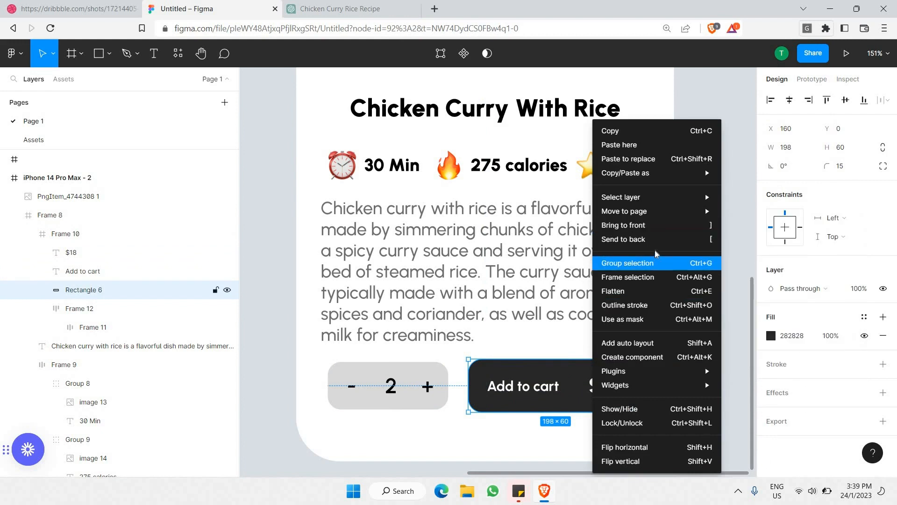
pyautogui.click(616, 282)
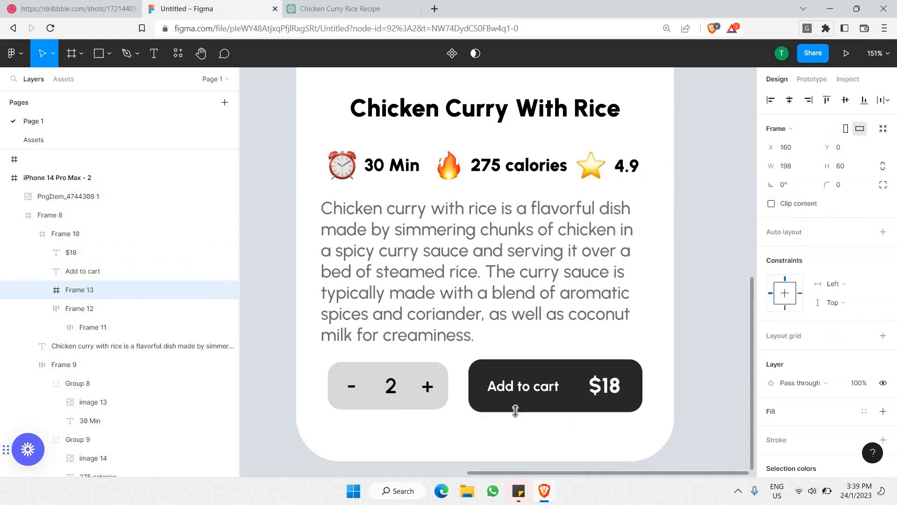
# Step: Group the "Add to cart" and "$18" texts and cut the group from the dark button
pyautogui.click(595, 386)
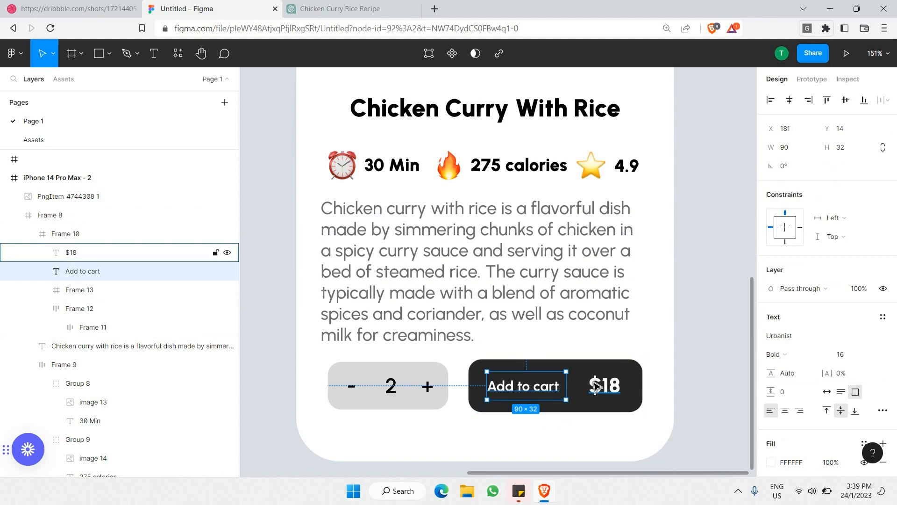
pyautogui.keyDown('shift'); pyautogui.click(544, 391); pyautogui.keyUp('shift')
pyautogui.rightClick(538, 387)
pyautogui.click(568, 261)
pyautogui.press('Delete')
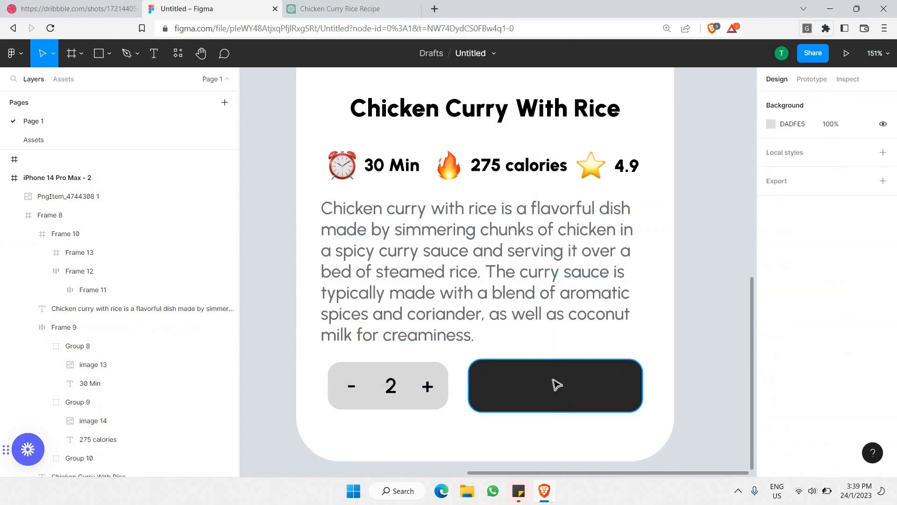
# Step: Apply auto layout to the dark button rectangle and paste the "Add to cart" and "$18" group into it
pyautogui.click(571, 350)
pyautogui.rightClick(571, 351)
pyautogui.click(530, 383)
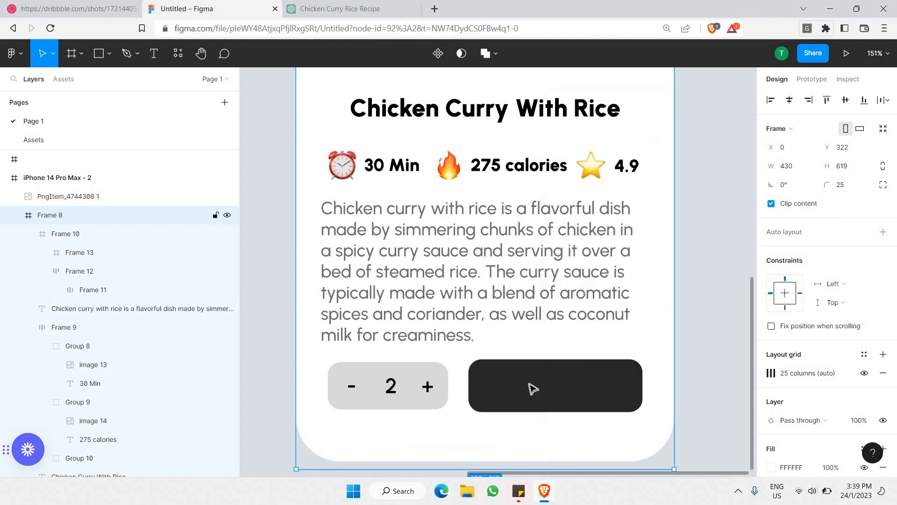
pyautogui.keyDown('ctrl'); pyautogui.click(529, 384); pyautogui.keyUp('ctrl')
pyautogui.rightClick(538, 372)
pyautogui.rightClick(556, 382)
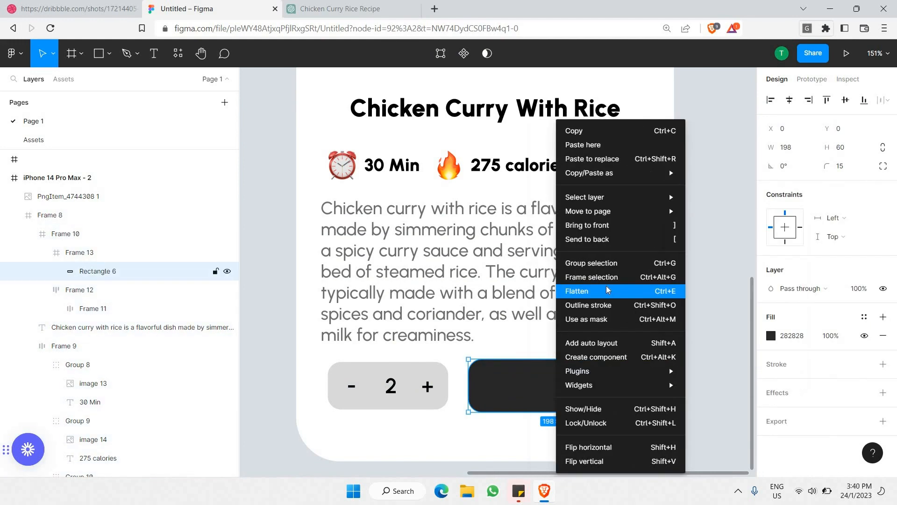
pyautogui.click(601, 344)
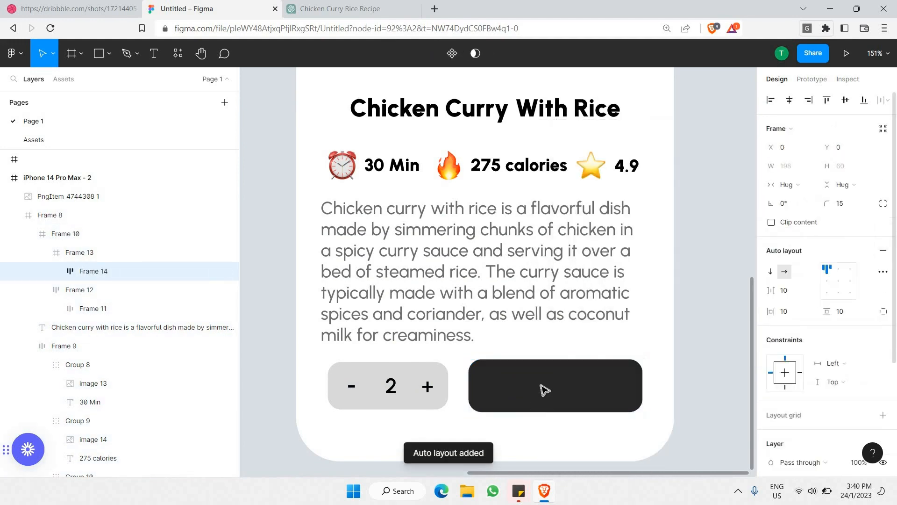
pyautogui.hotkey('ctrl', 'v')
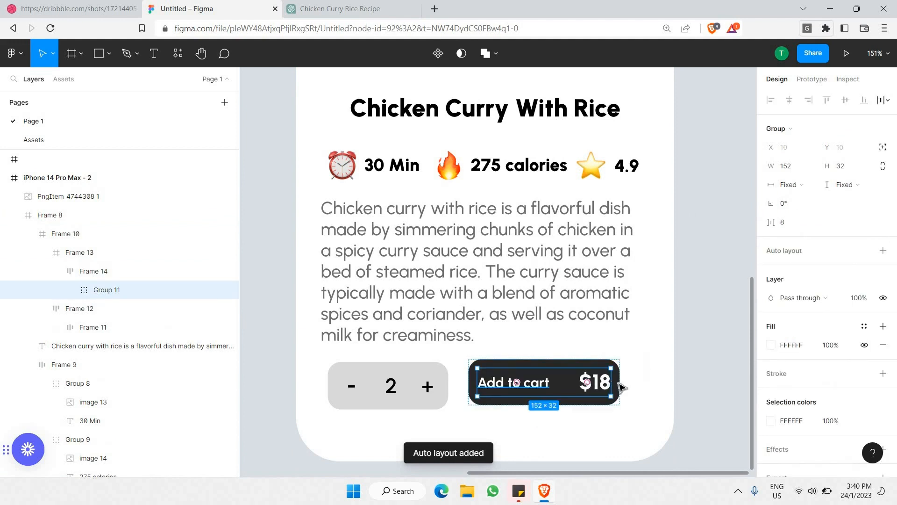
# Step: Set the dark button's padding to 15 horizontally and 10 vertically, and centre the contents of both the button and quantity frames
pyautogui.click(709, 372)
pyautogui.doubleClick(559, 377)
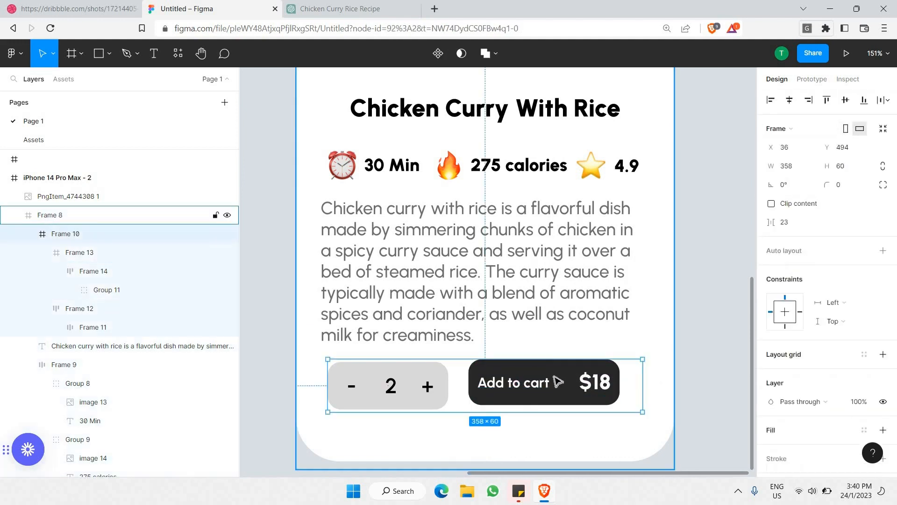
pyautogui.doubleClick(556, 371)
pyautogui.doubleClick(557, 371)
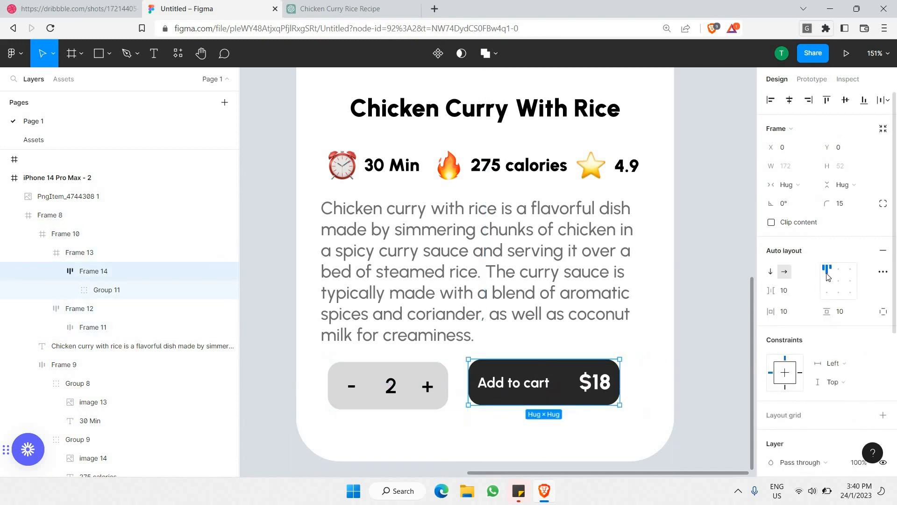
pyautogui.click(791, 292)
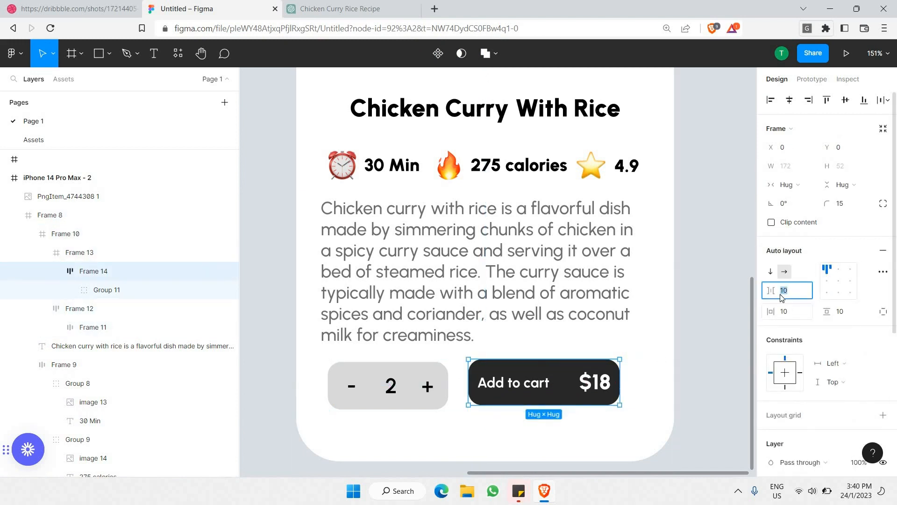
pyautogui.press('Tab')
pyautogui.write('15')
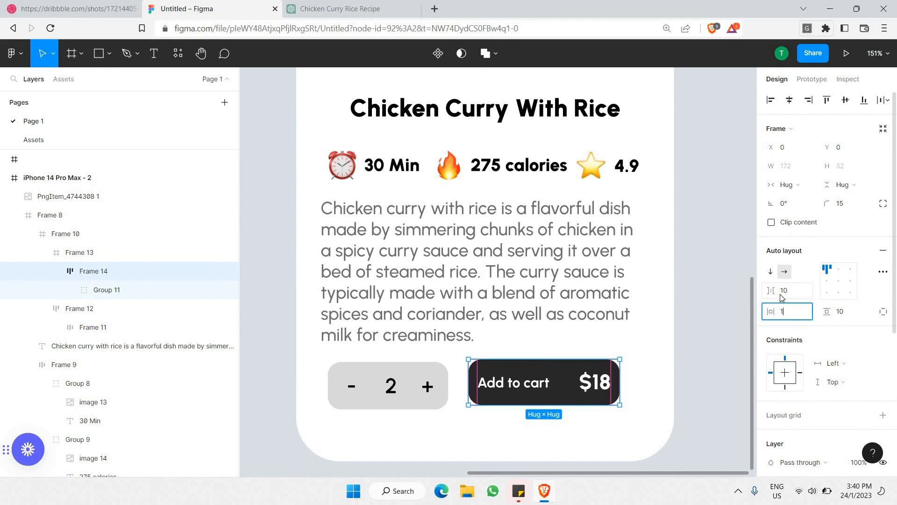
pyautogui.press('Return')
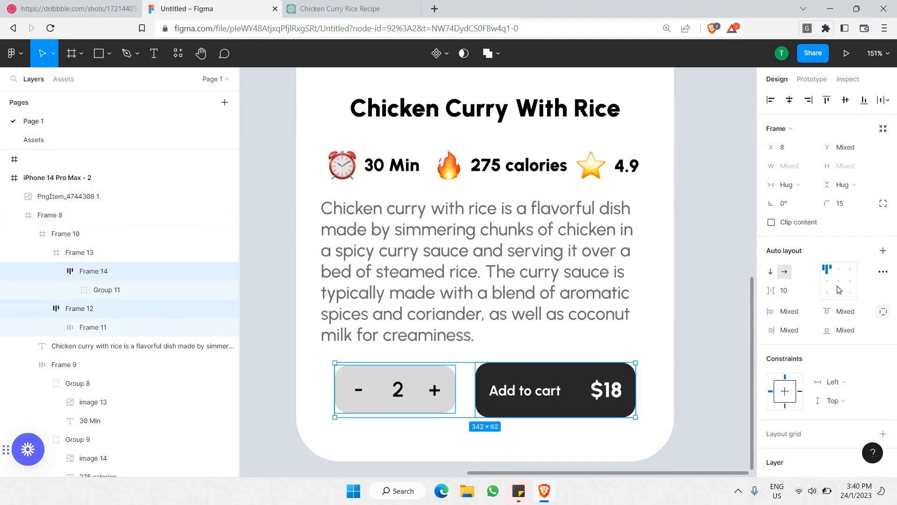
pyautogui.click(478, 410)
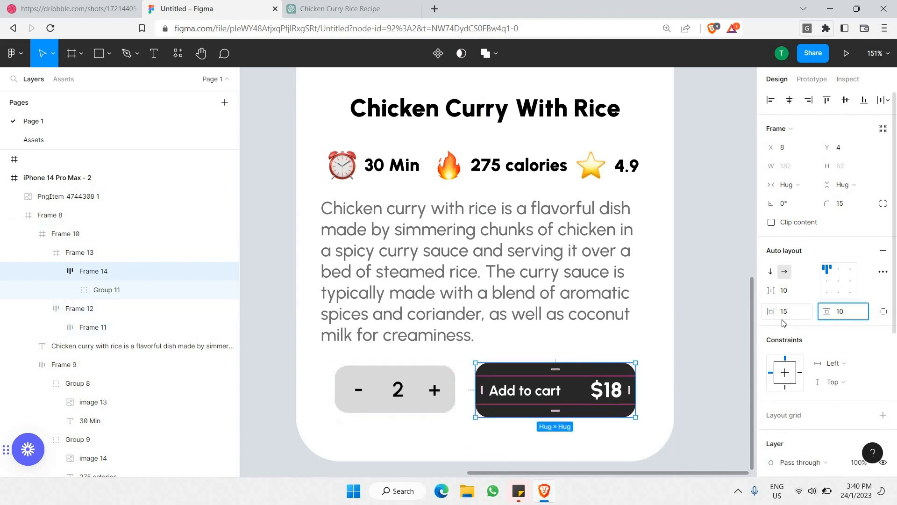
pyautogui.keyDown('shift'); pyautogui.click(506, 385); pyautogui.keyUp('shift')
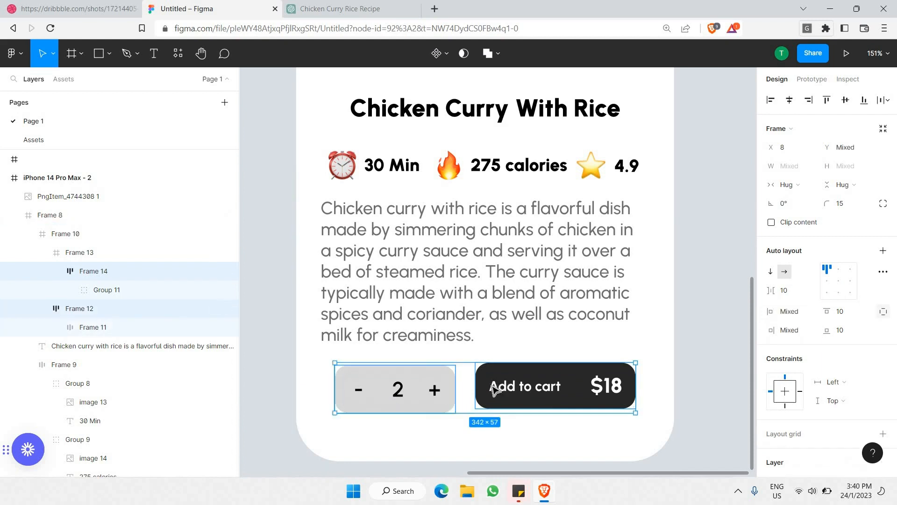
pyautogui.click(839, 281)
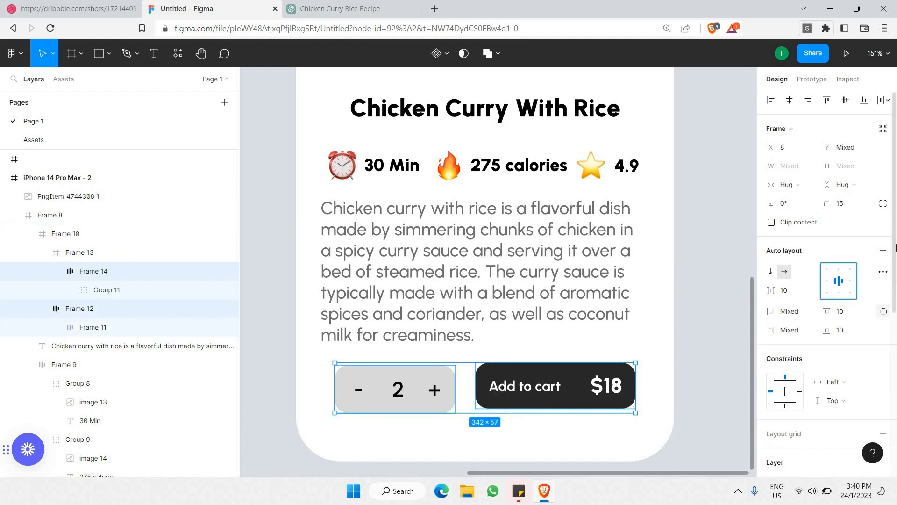
# Step: Apply centre-aligned horizontal auto layout to the row frame holding the quantity selector and the Add to cart button
pyautogui.click(507, 360)
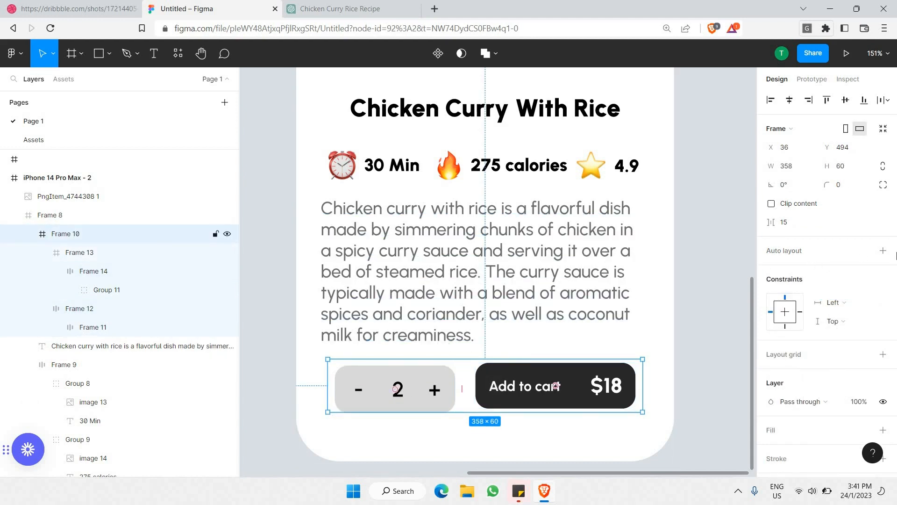
pyautogui.click(884, 250)
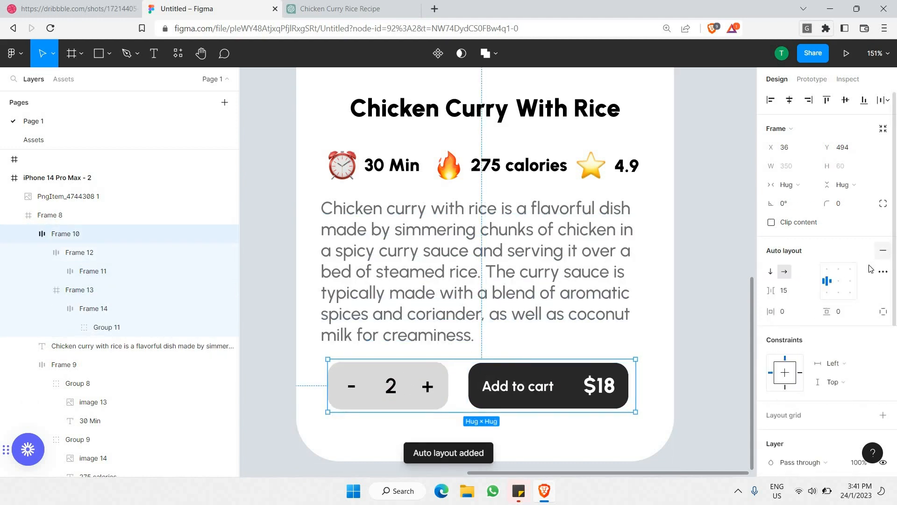
pyautogui.click(839, 281)
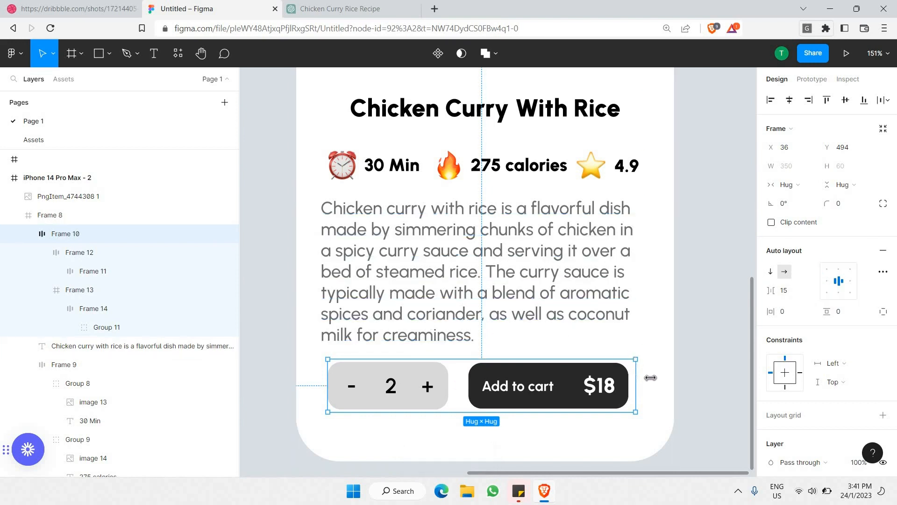
pyautogui.moveTo(650, 377); pyautogui.dragTo(666, 377)
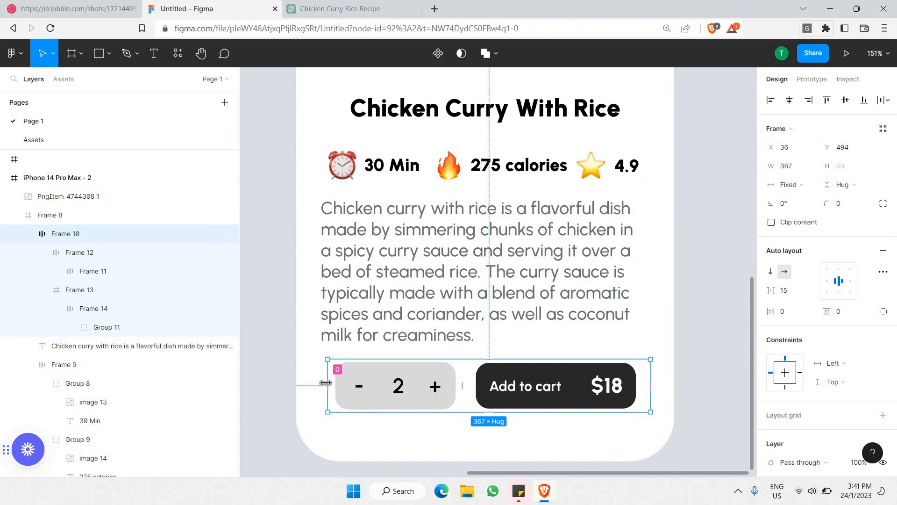
pyautogui.hotkey('ctrl', 'z')
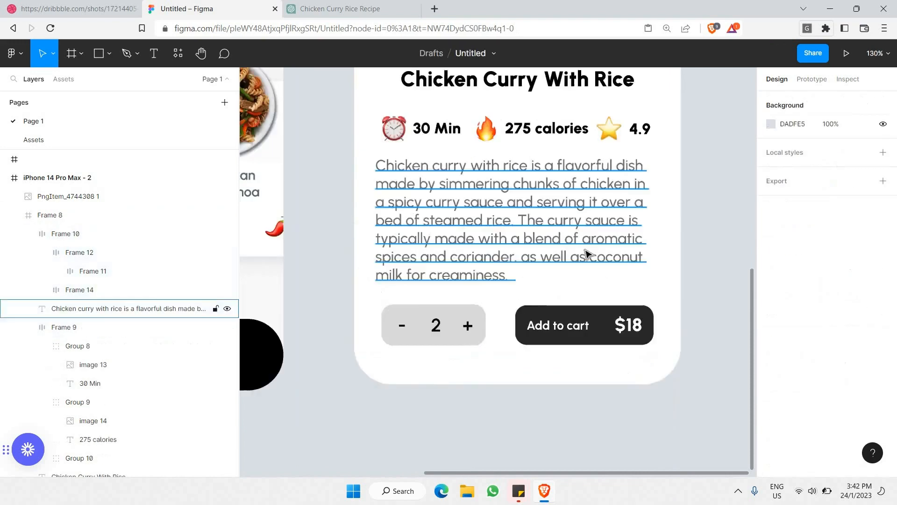
# Step: Compare both phone screens with the Dribbble food delivery reference, checking what the second screen's dark header still needs
pyautogui.scroll(-3, 586, 254)
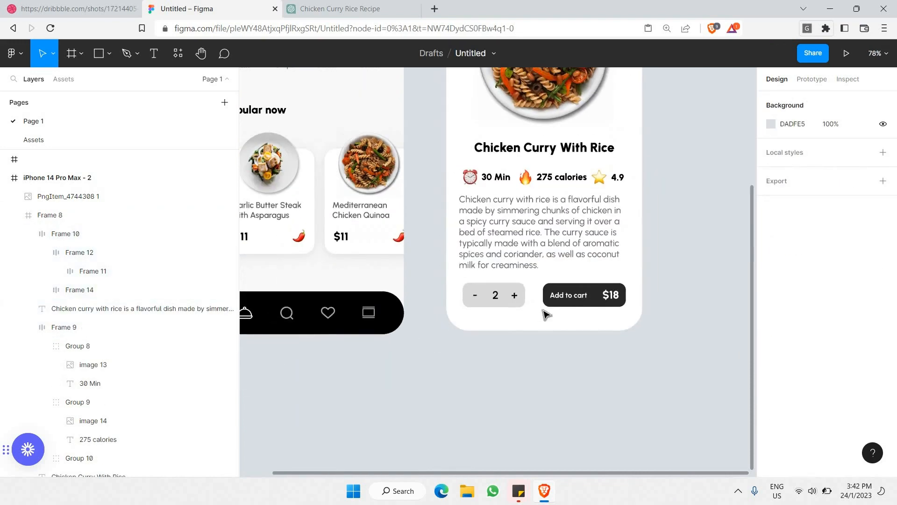
pyautogui.scroll(2, 538, 316)
pyautogui.scroll(-5, 516, 322)
pyautogui.scroll(3, 517, 322)
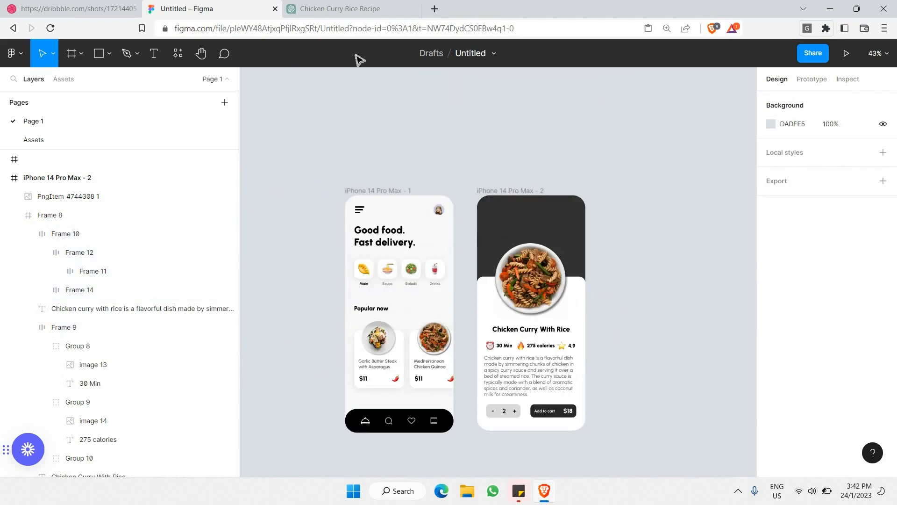
pyautogui.hotkey('ctrl', 'shift', 'Tab')
pyautogui.scroll(5, 425, 247)
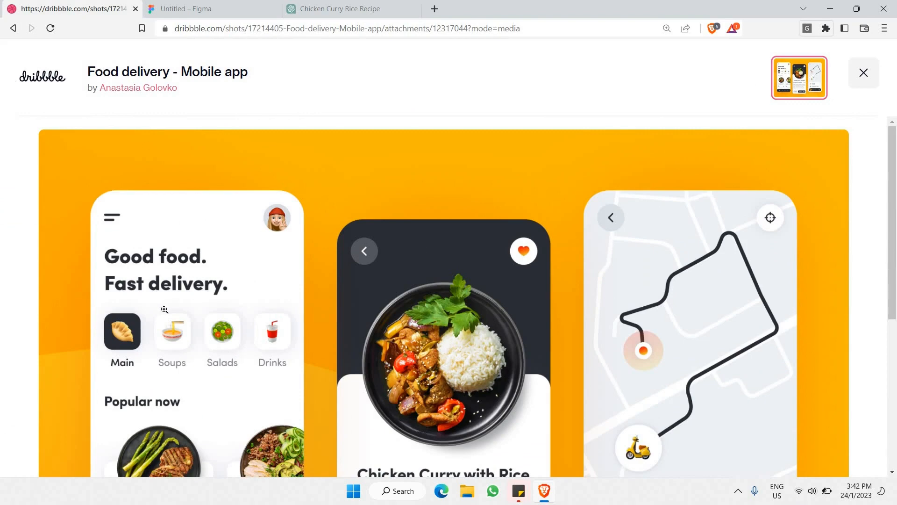
pyautogui.click(237, 6)
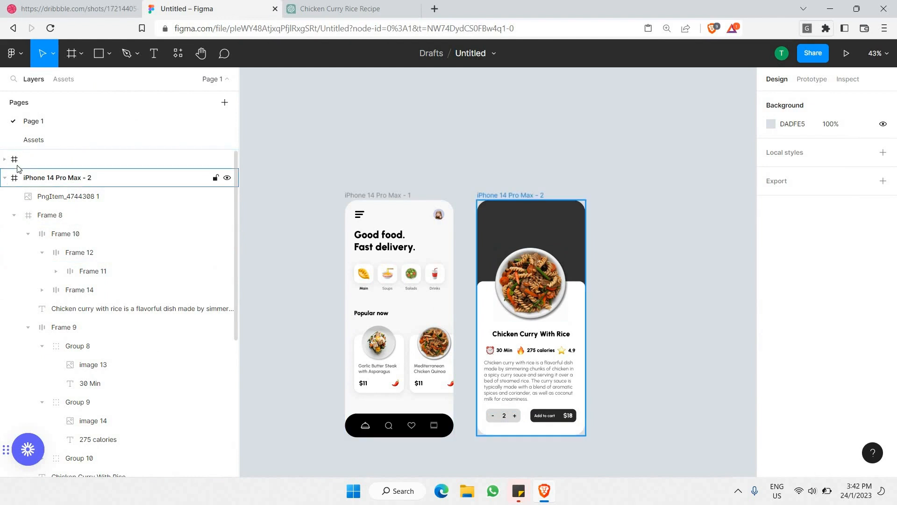
# Step: Cut the 25 × 25 red heart icon from the Assets page and return to Page 1
pyautogui.click(32, 140)
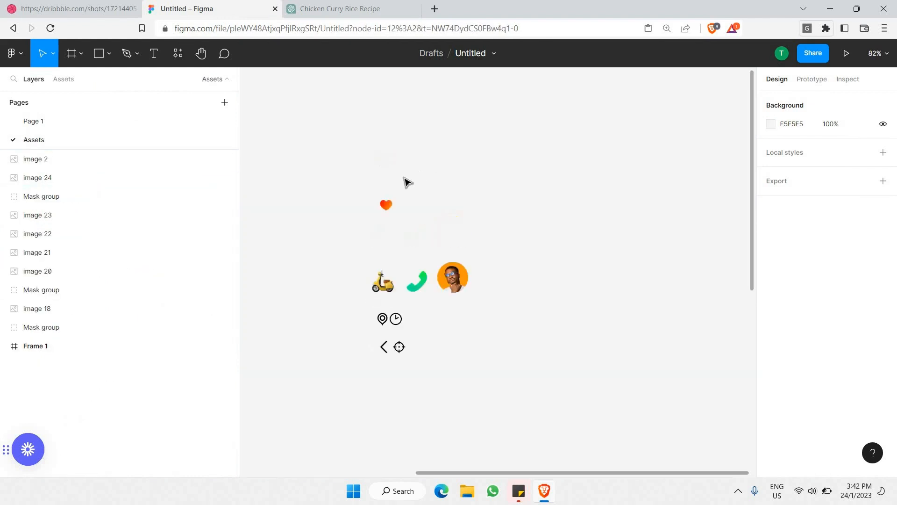
pyautogui.scroll(3, 383, 201)
pyautogui.click(382, 214)
pyautogui.scroll(3, 382, 219)
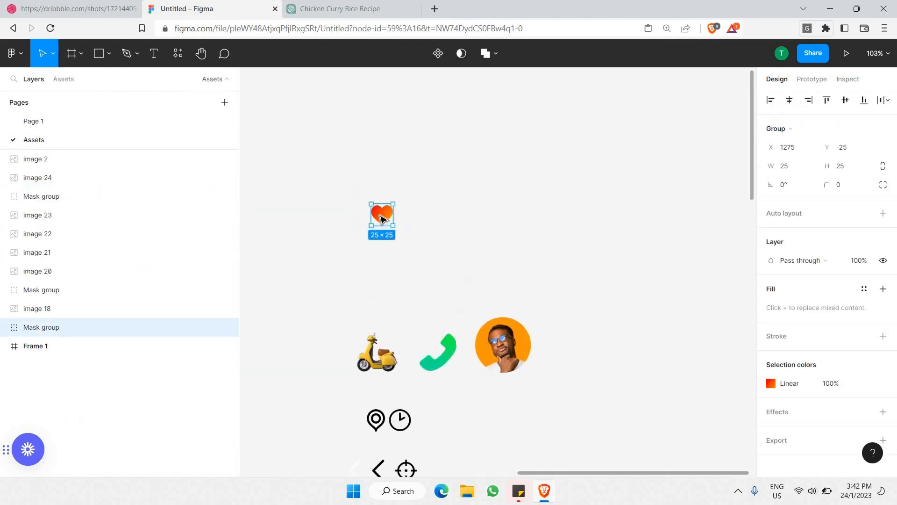
pyautogui.scroll(3, 383, 219)
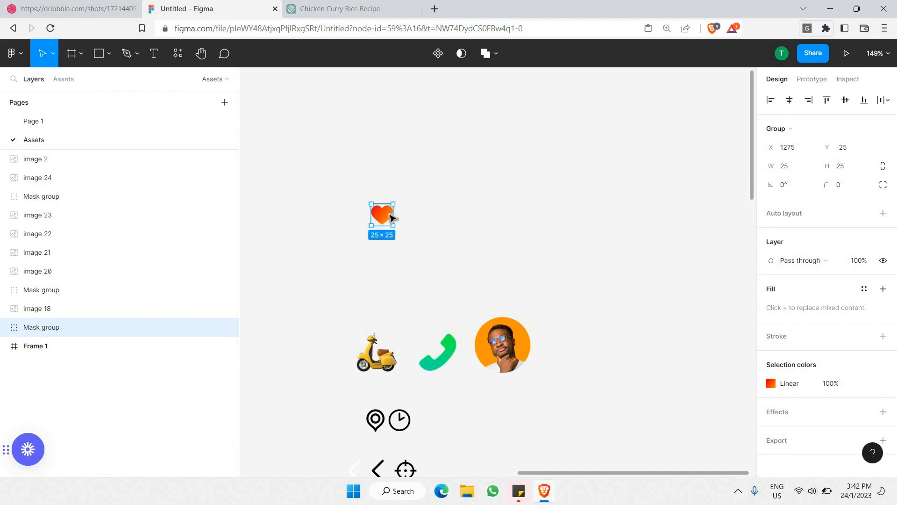
pyautogui.press('Delete')
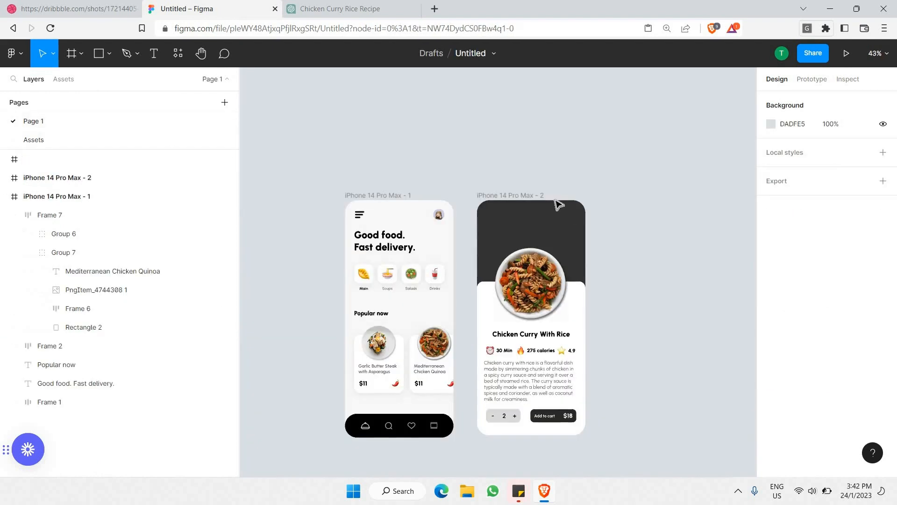
# Step: Paste the heart icon into the second screen's dark header and place it near the header's upper-left corner
pyautogui.scroll(5, 557, 203)
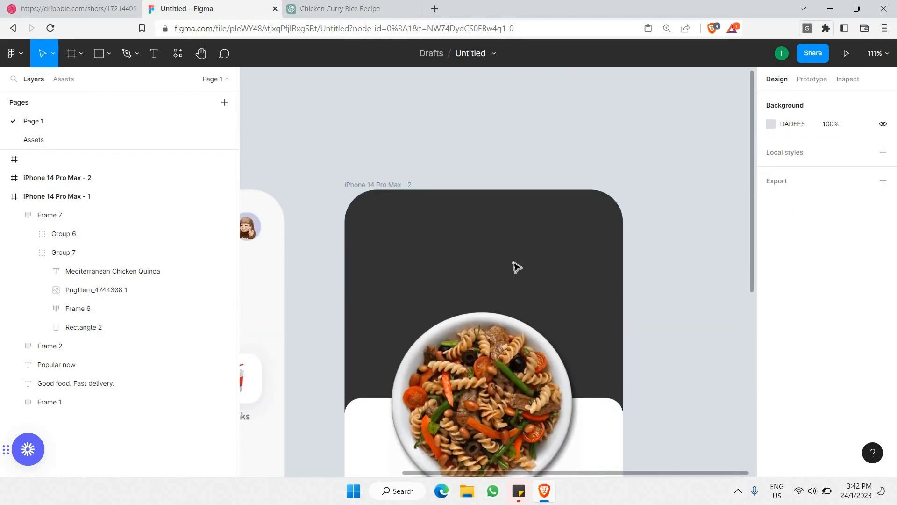
pyautogui.hotkey('ctrl', 'v')
pyautogui.moveTo(499, 270); pyautogui.dragTo(401, 223)
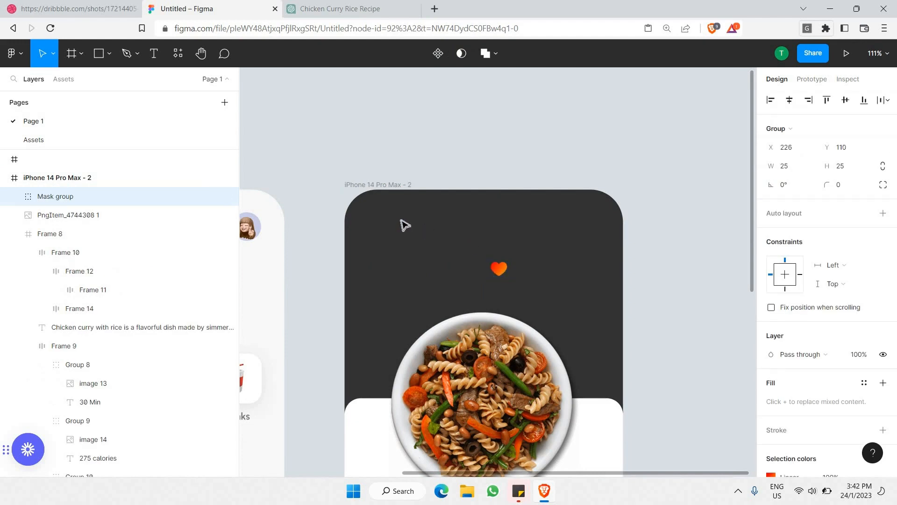
# Step: Check the Dribbble reference, then draw a circle about 59 × 59 in the header's upper-right corner and fill it white
pyautogui.click(76, 4)
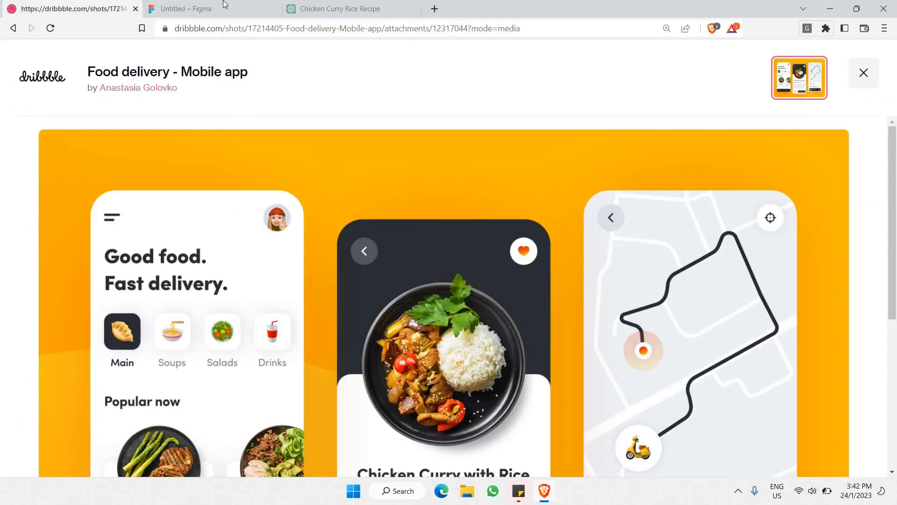
pyautogui.click(224, 4)
pyautogui.click(92, 60)
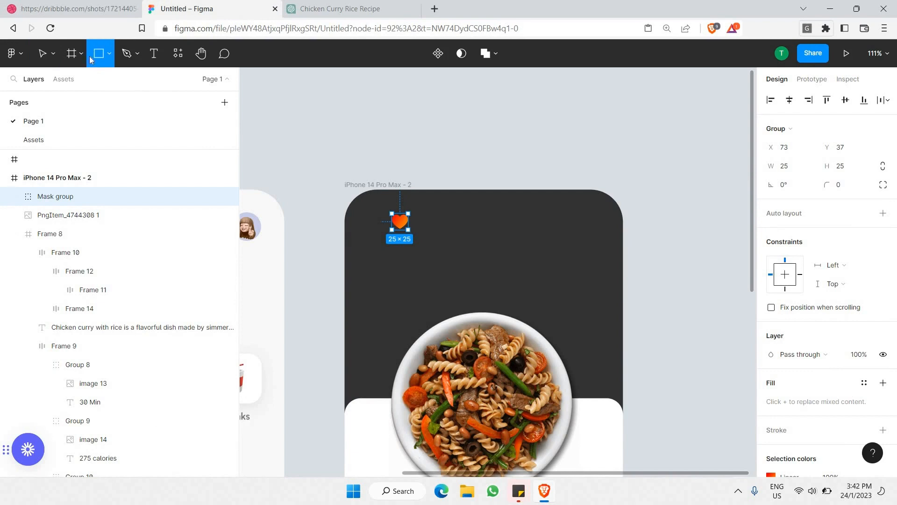
pyautogui.click(107, 49)
pyautogui.click(47, 124)
pyautogui.moveTo(566, 209); pyautogui.dragTo(604, 247)
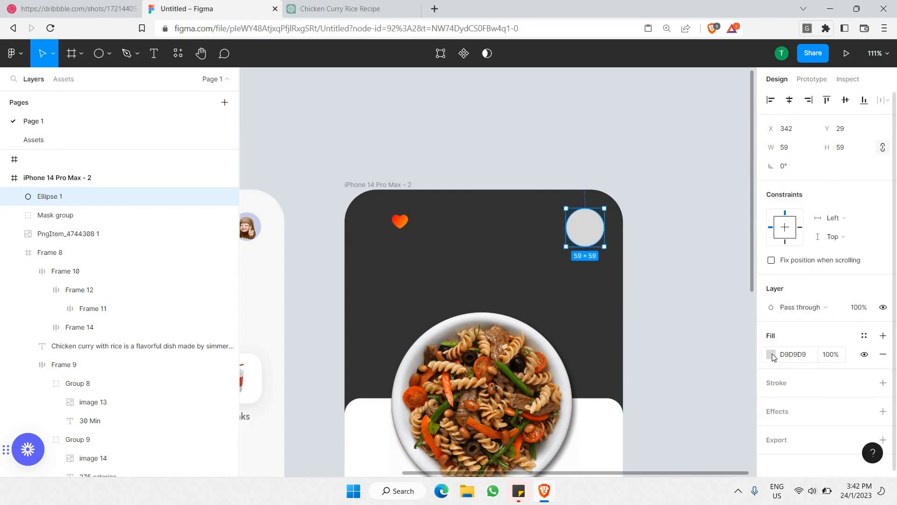
pyautogui.click(771, 355)
pyautogui.moveTo(692, 234); pyautogui.dragTo(564, 160)
pyautogui.click(564, 160)
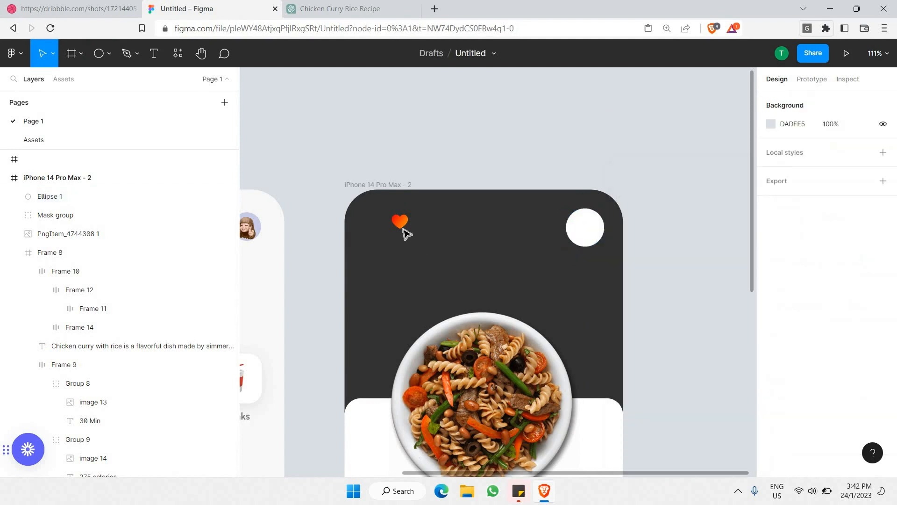
# Step: Centre the heart icon on the white circle, in front of it, and group the two
pyautogui.doubleClick(400, 228)
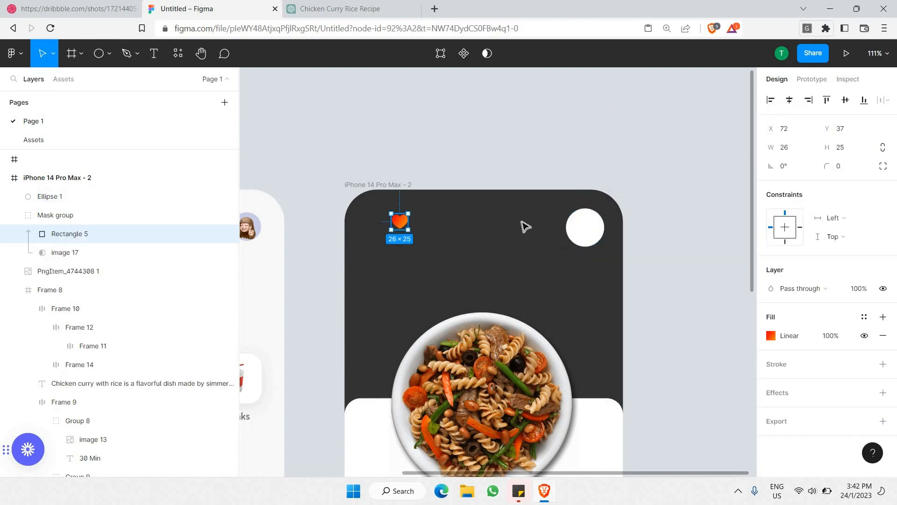
pyautogui.click(524, 227)
pyautogui.click(595, 236)
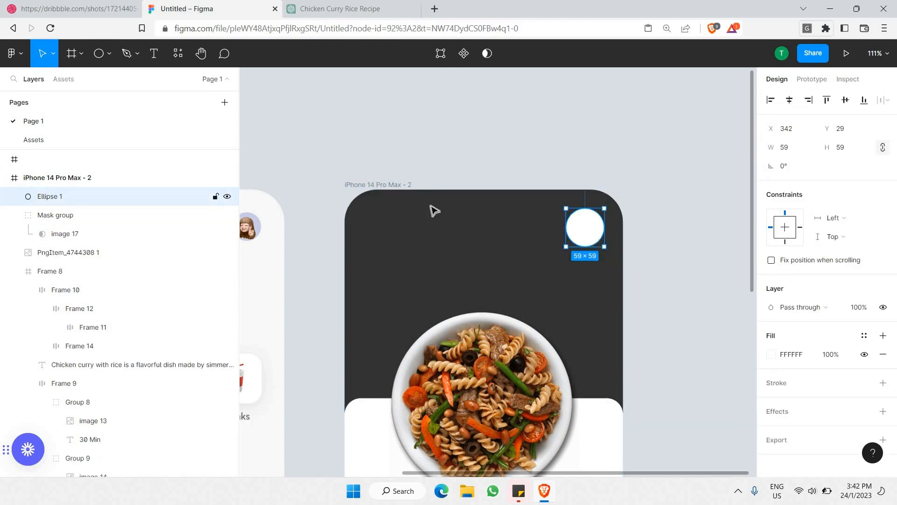
pyautogui.moveTo(411, 217); pyautogui.dragTo(589, 230)
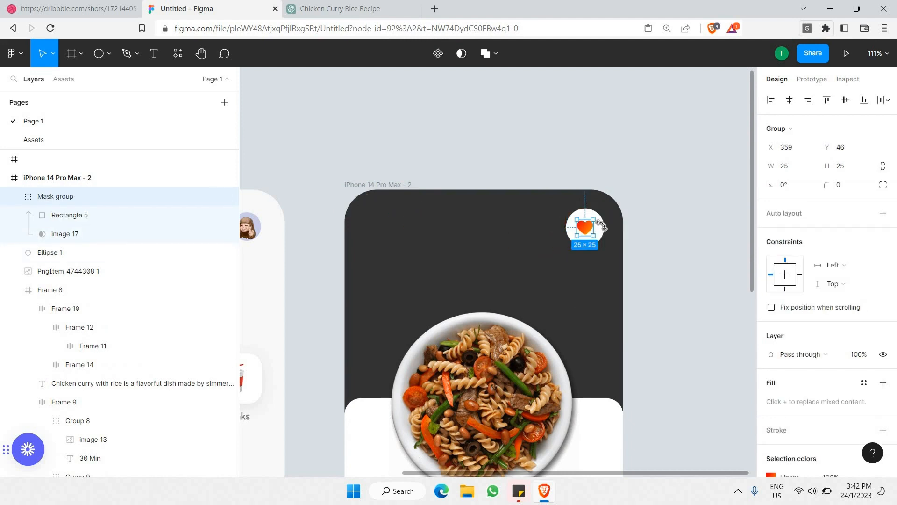
pyautogui.keyDown('shift'); pyautogui.click(604, 218); pyautogui.keyUp('shift')
pyautogui.scroll(5, 604, 218)
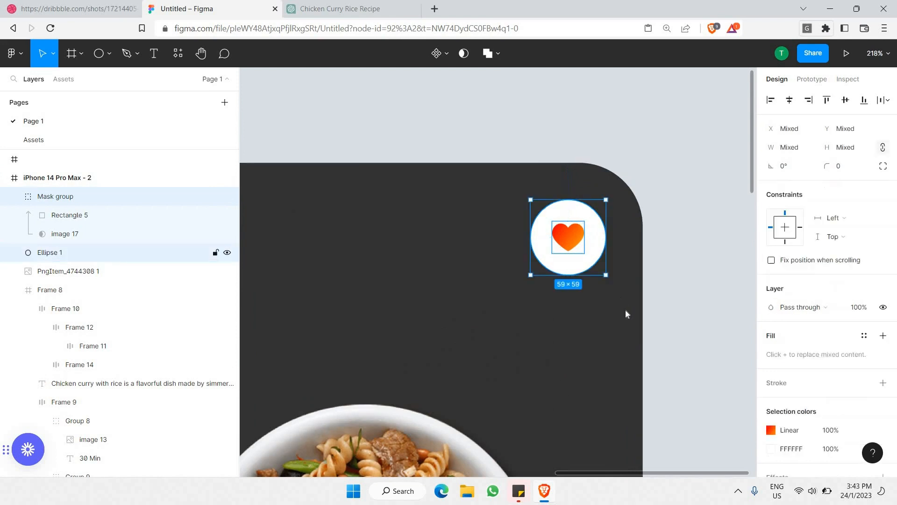
pyautogui.rightClick(625, 310)
pyautogui.click(620, 250)
pyautogui.scroll(-5, 631, 247)
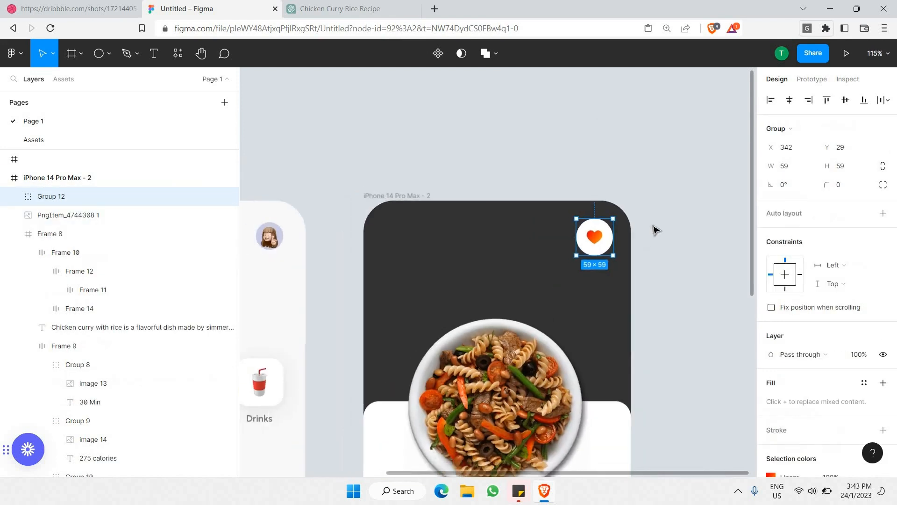
# Step: Following the Dribbble reference, duplicate the heart button to the header's upper-left corner at the same height as the original
pyautogui.click(601, 210)
pyautogui.click(596, 234)
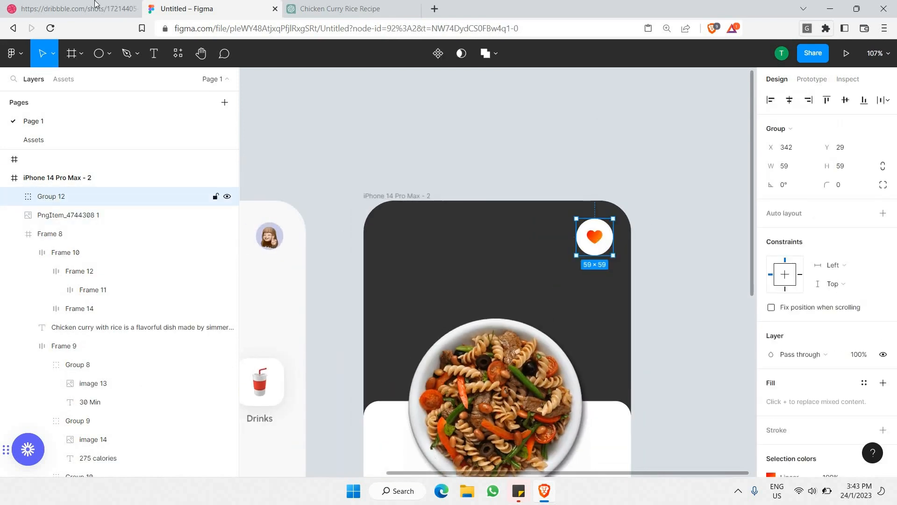
pyautogui.click(36, 6)
pyautogui.click(215, 4)
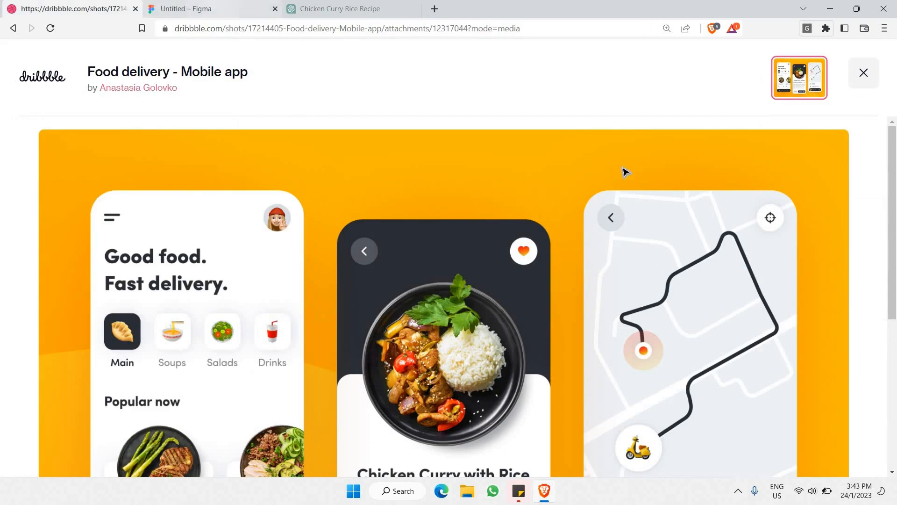
pyautogui.keyDown('alt'); pyautogui.moveTo(604, 244); pyautogui.dragTo(403, 247); pyautogui.keyUp('alt')
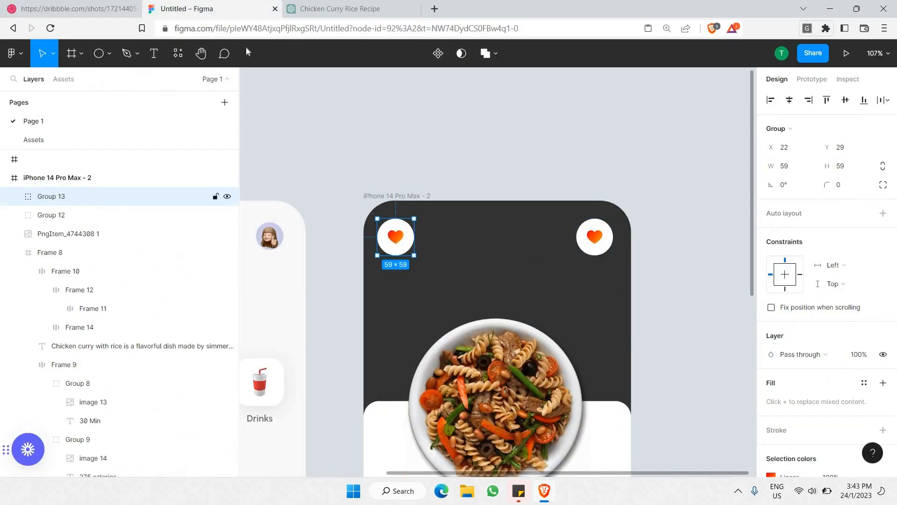
# Step: Copy the white back arrow icon beside the black one on the Assets page and return to Page 1
pyautogui.click(65, 143)
pyautogui.click(367, 221)
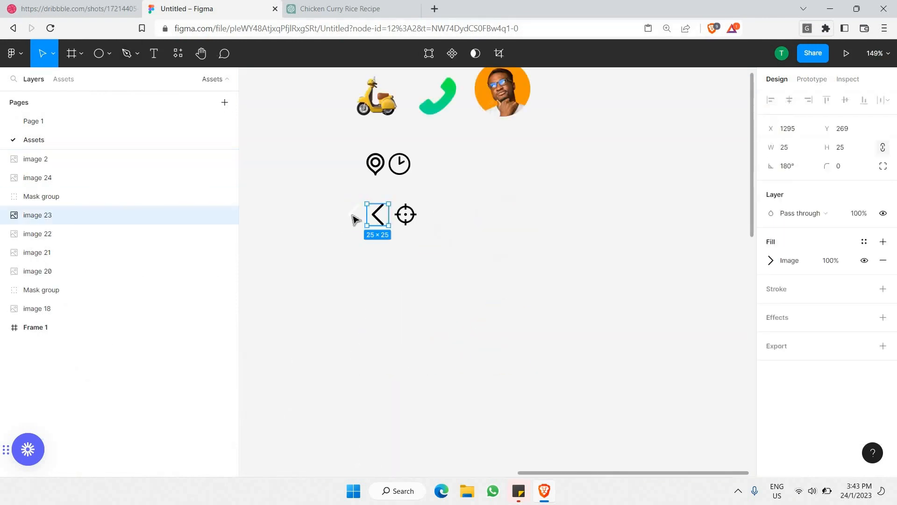
pyautogui.click(353, 217)
pyautogui.doubleClick(351, 217)
pyautogui.scroll(3, 349, 192)
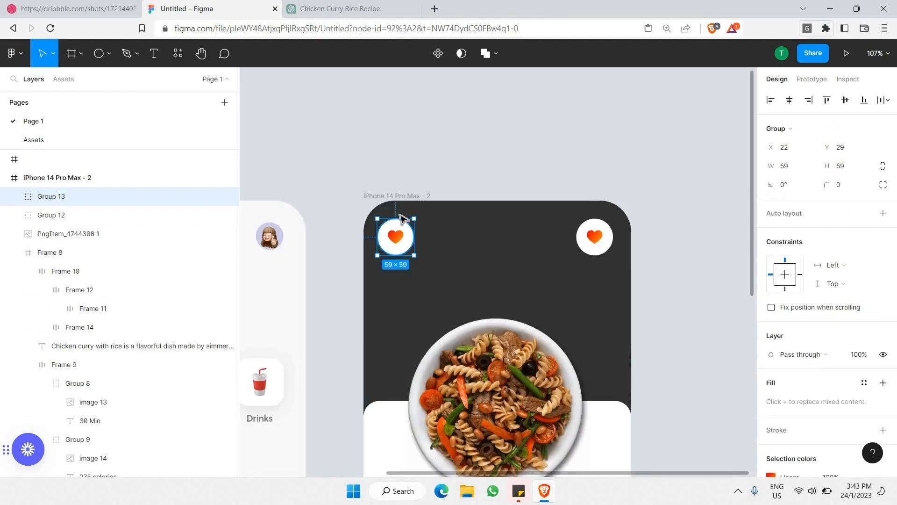
# Step: Delete the heart from the duplicated button in the upper-left corner and paste the white back arrow into the header
pyautogui.scroll(3, 391, 250)
pyautogui.doubleClick(403, 228)
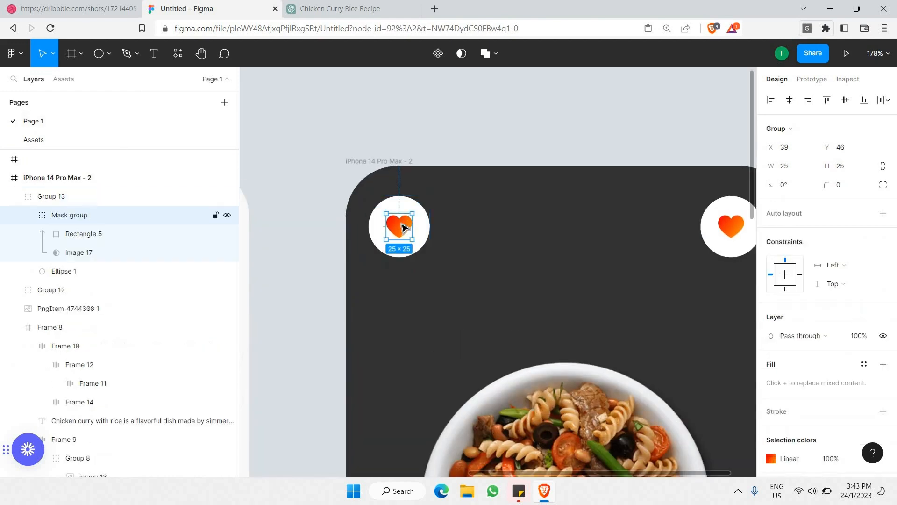
pyautogui.press('Delete')
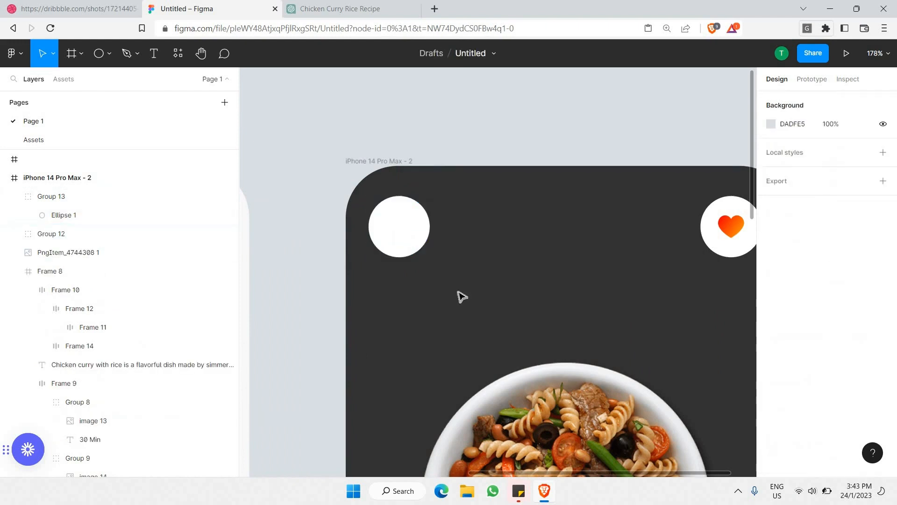
pyautogui.hotkey('ctrl', 'v')
# Step: Fill the upper-left header circle with 999999, matching the reference's grey back button, and centre the white arrow on it
pyautogui.click(399, 225)
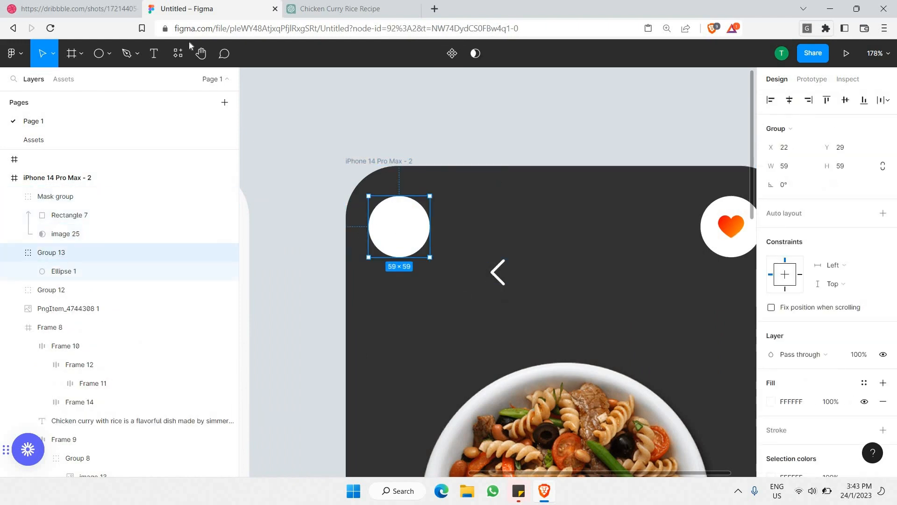
pyautogui.click(89, 4)
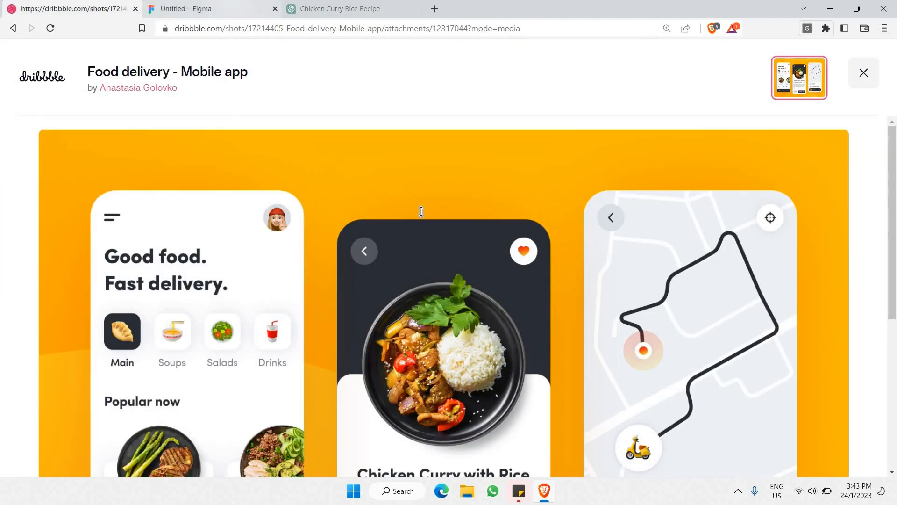
pyautogui.click(233, 5)
pyautogui.click(771, 402)
pyautogui.write('999999')
pyautogui.press('Return')
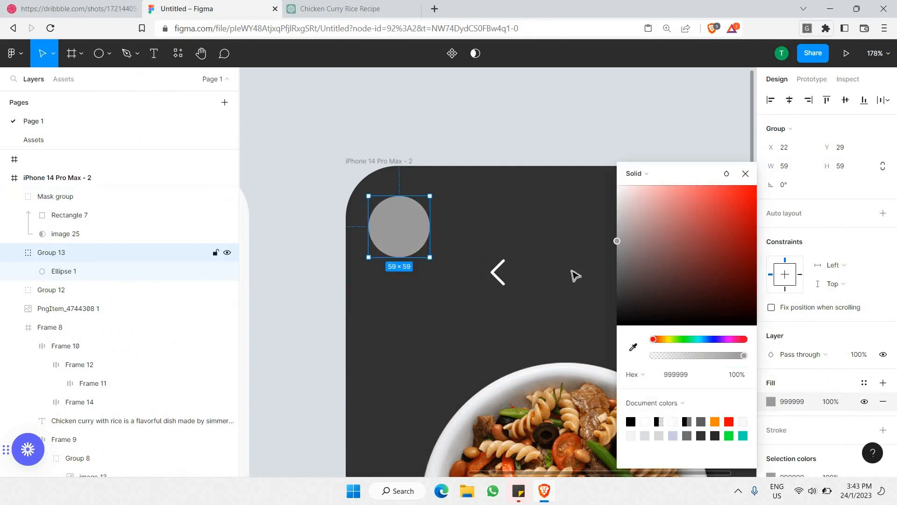
pyautogui.moveTo(497, 276); pyautogui.dragTo(399, 228)
pyautogui.click(449, 130)
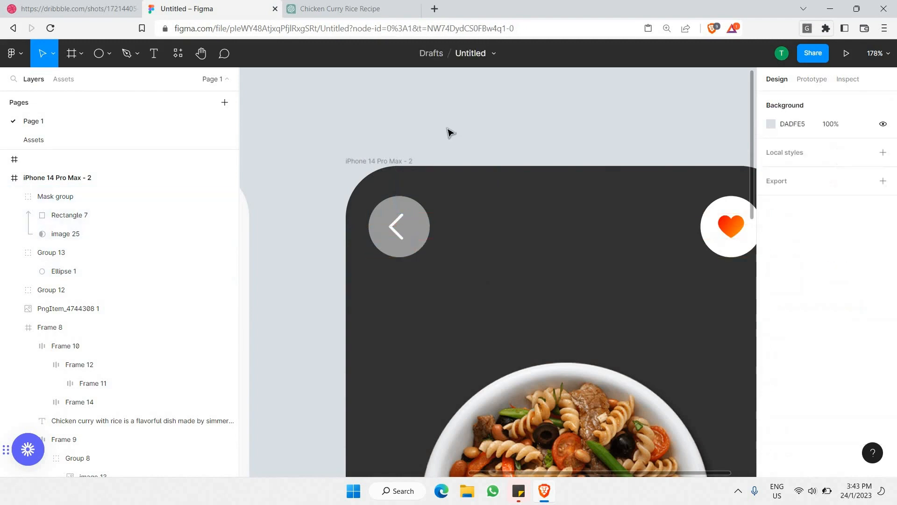
# Step: Move the dish image on the detail screen up to Y 137 and extend the white card's top edge upward to Y 280
pyautogui.scroll(-5, 453, 124)
pyautogui.scroll(-3, 456, 121)
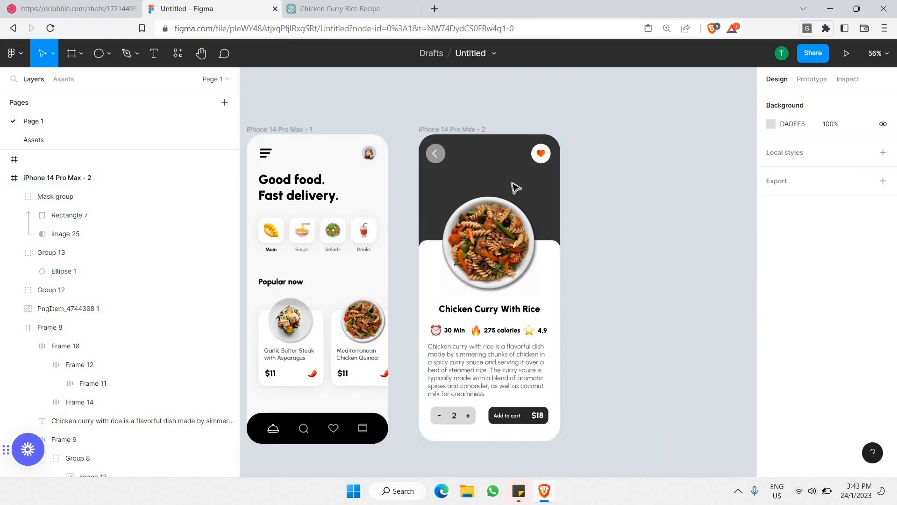
pyautogui.scroll(2, 532, 212)
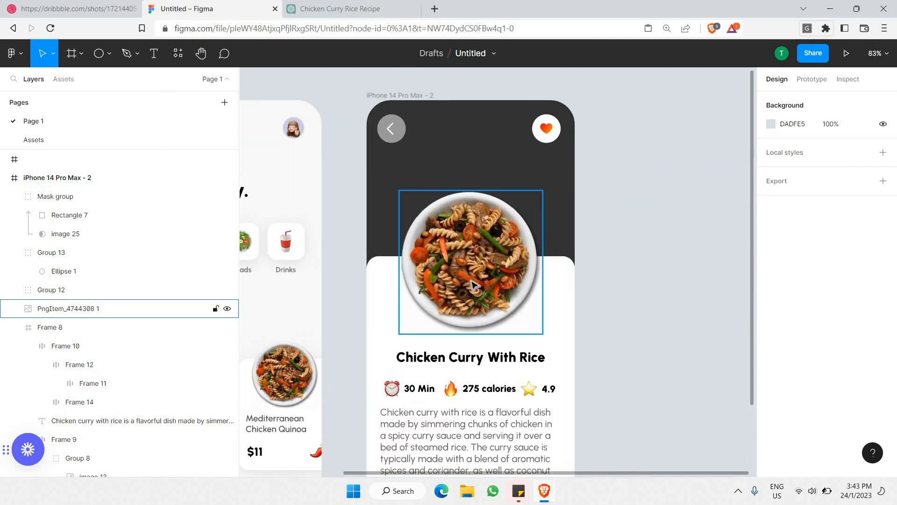
pyautogui.click(477, 259)
pyautogui.moveTo(477, 259); pyautogui.dragTo(477, 235)
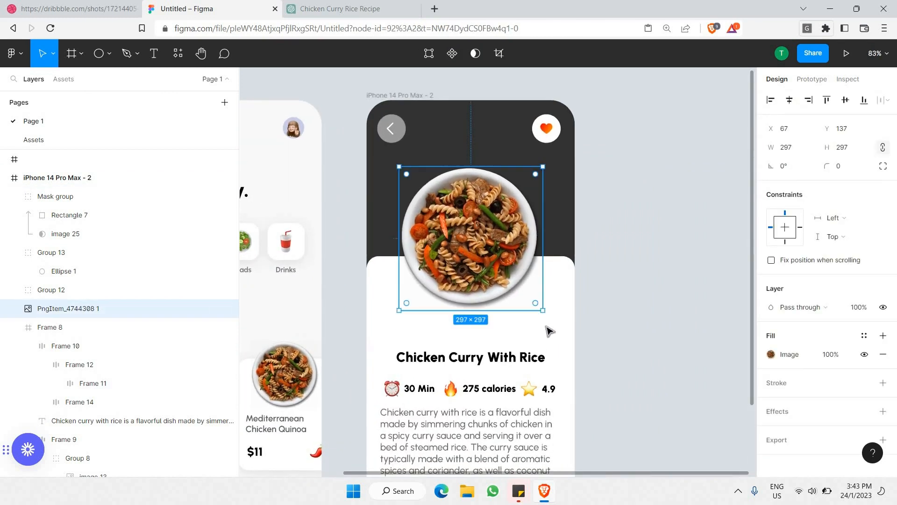
pyautogui.click(556, 257)
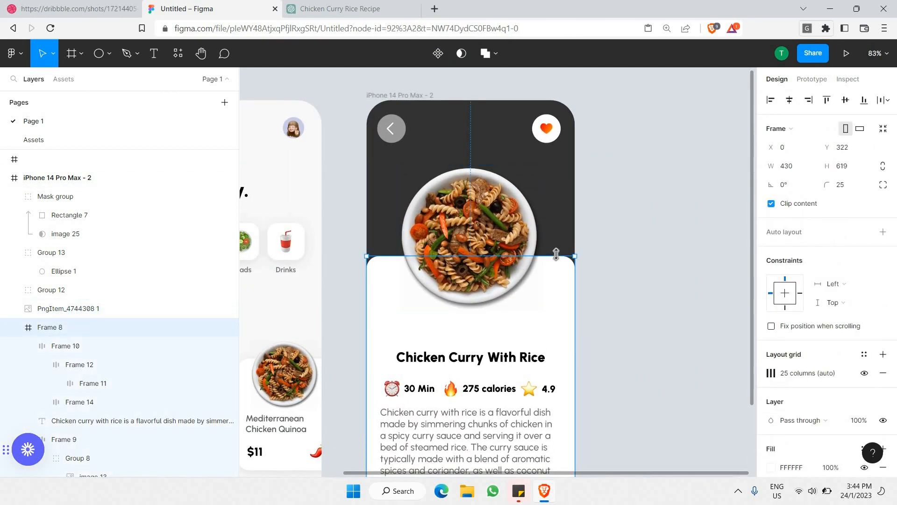
pyautogui.moveTo(556, 255); pyautogui.dragTo(556, 234)
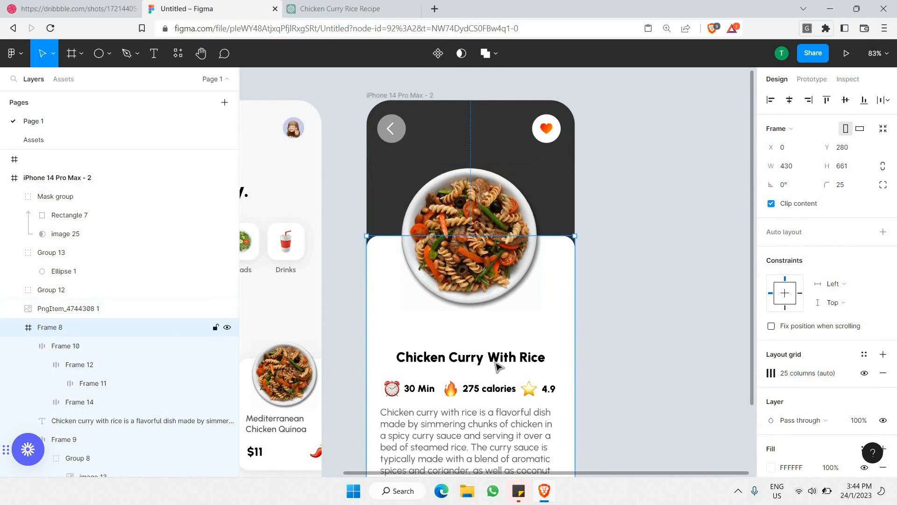
# Step: Move the "Chicken Curry With Rice" title up to Y 181 within the white card
pyautogui.doubleClick(496, 366)
pyautogui.hotkey('shift', 'Up')
pyautogui.hotkey('shift', 'Up')
pyautogui.hotkey('shift', 'Up')
pyautogui.hotkey('shift', 'Up')
pyautogui.hotkey('shift', 'Up')
pyautogui.hotkey('shift', 'Up')
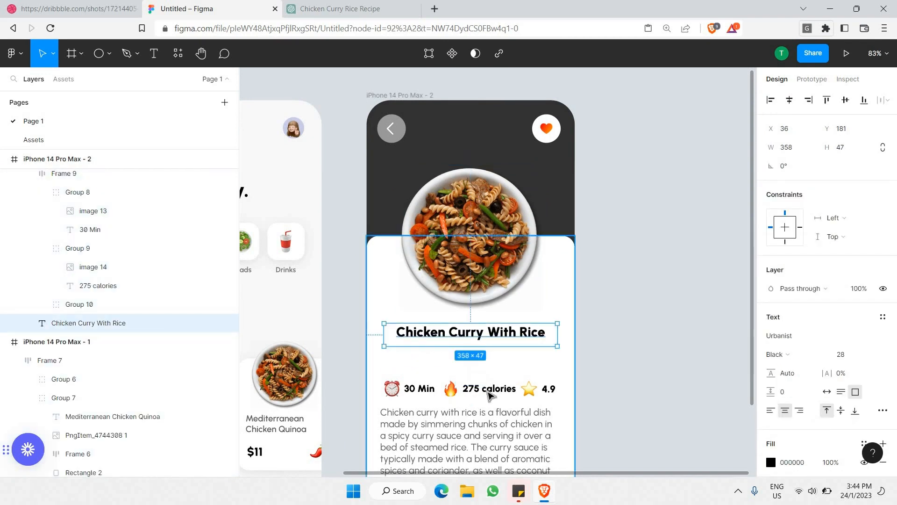
# Step: Move the time, calories and rating row up to Y 236, just below the title
pyautogui.click(491, 392)
pyautogui.hotkey('shift', 'Up')
pyautogui.hotkey('shift', 'Up')
pyautogui.hotkey('shift', 'Up')
pyautogui.hotkey('shift', 'Up')
pyautogui.hotkey('shift', 'Up')
pyautogui.hotkey('shift', 'Up')
pyautogui.hotkey('shift', 'Up')
pyautogui.hotkey('shift', 'Up')
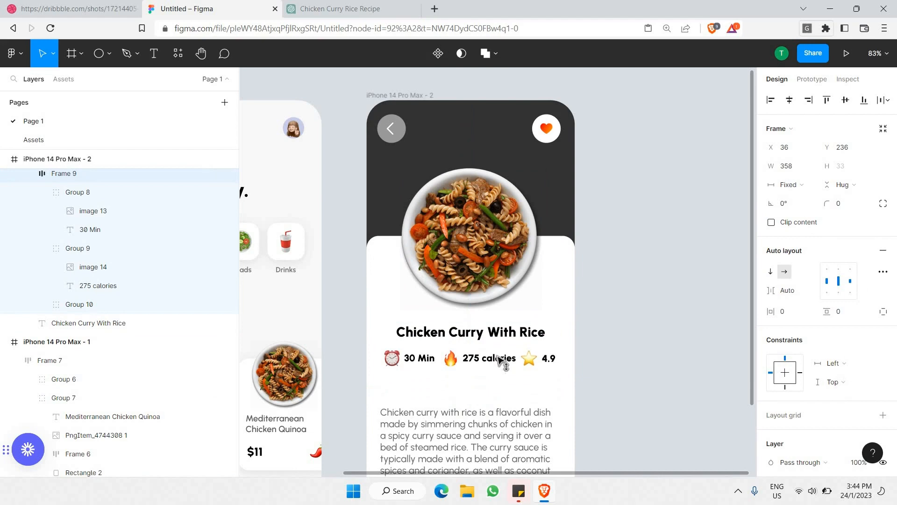
# Step: Move the dish description paragraph up to Y 311 in the white card and deselect it
pyautogui.scroll(-1, 486, 388)
pyautogui.click(474, 424)
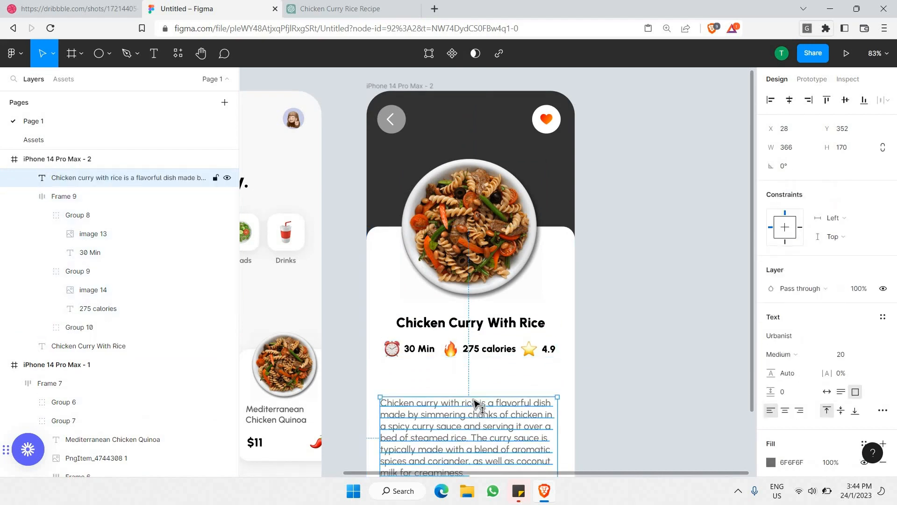
pyautogui.hotkey('shift', 'Up')
pyautogui.hotkey('shift', 'Up')
pyautogui.hotkey('shift', 'Up')
pyautogui.hotkey('shift', 'Up')
pyautogui.scroll(-2, 571, 345)
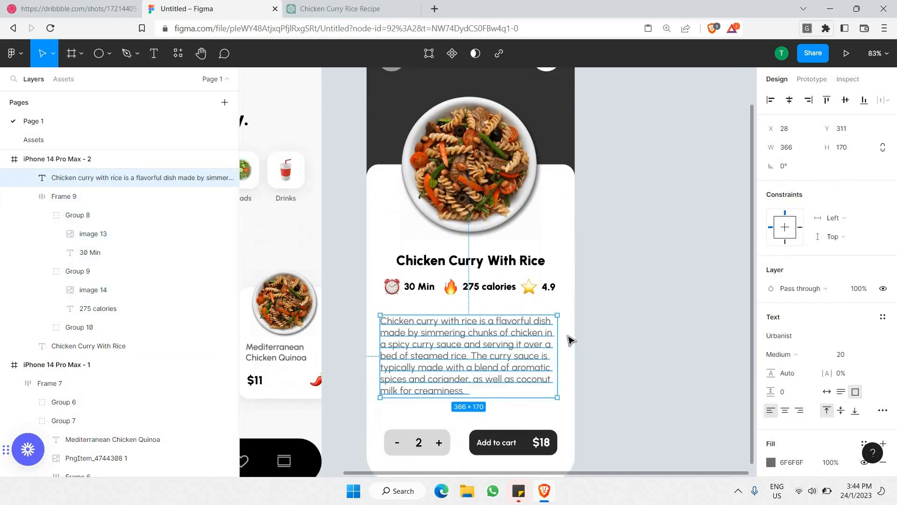
pyautogui.scroll(-2, 570, 339)
pyautogui.click(623, 315)
pyautogui.scroll(-5, 623, 314)
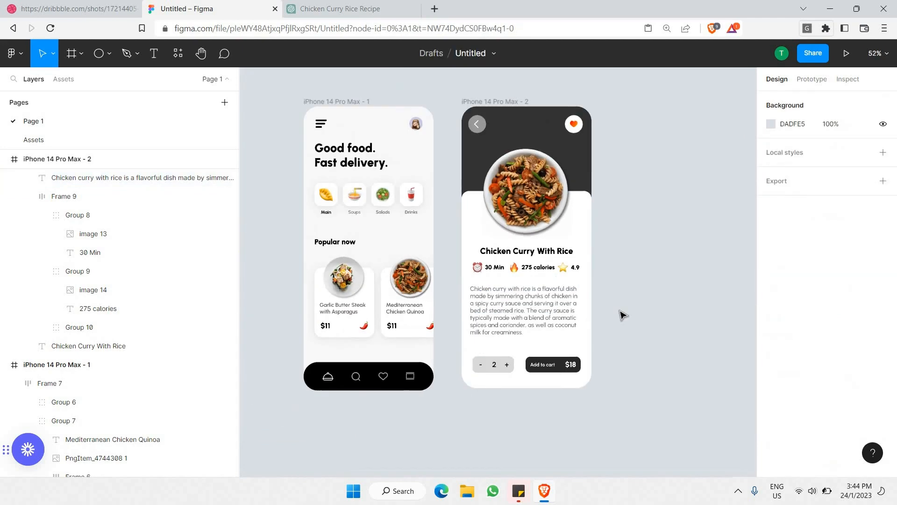
pyautogui.scroll(1, 623, 314)
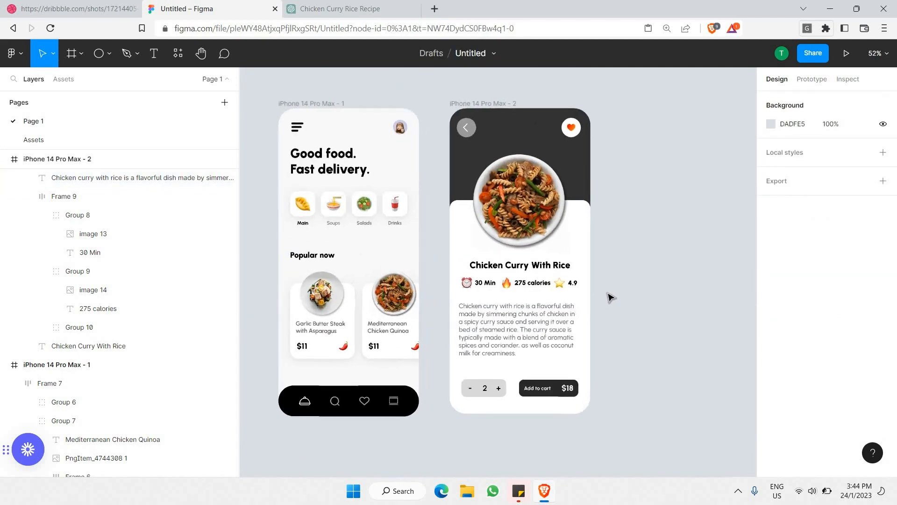
pyautogui.scroll(1, 608, 299)
pyautogui.hscroll(2, 606, 300)
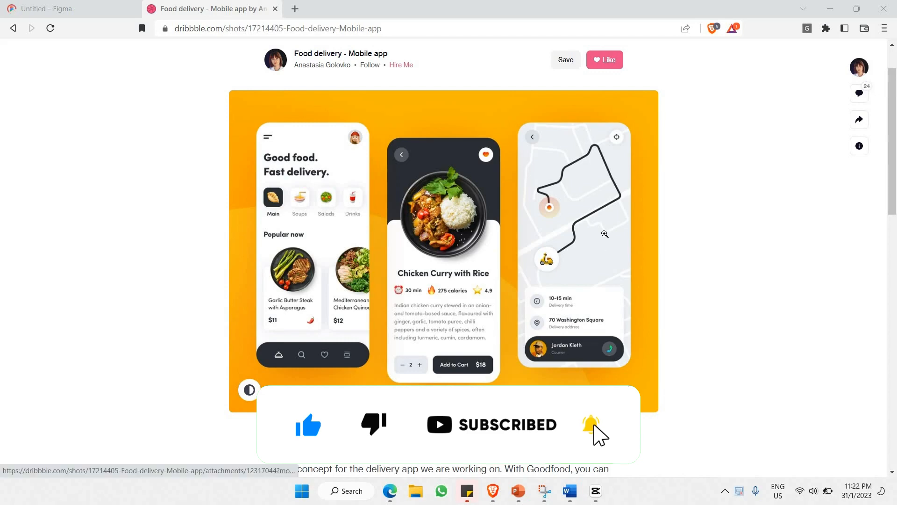
# Step: Open the Dribbble food delivery shot at full size and examine the layout of its map tracking screen
pyautogui.click(617, 230)
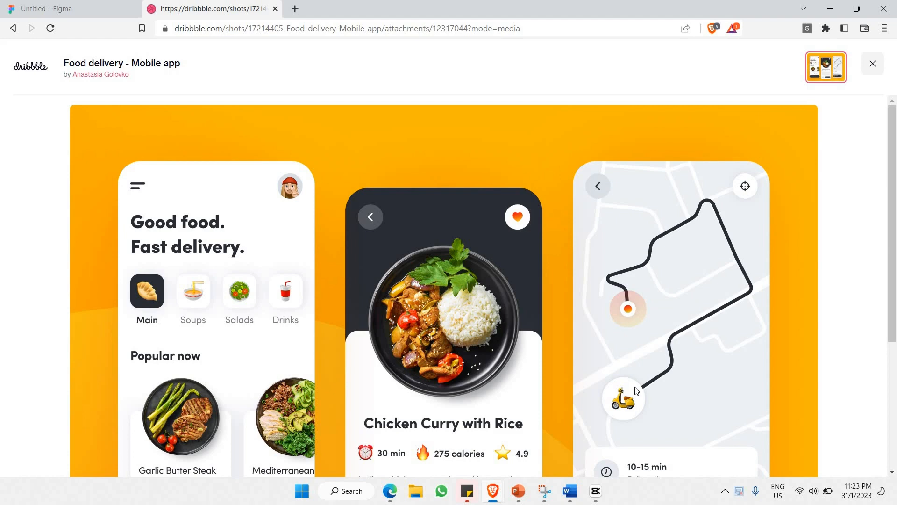
pyautogui.scroll(-4, 675, 320)
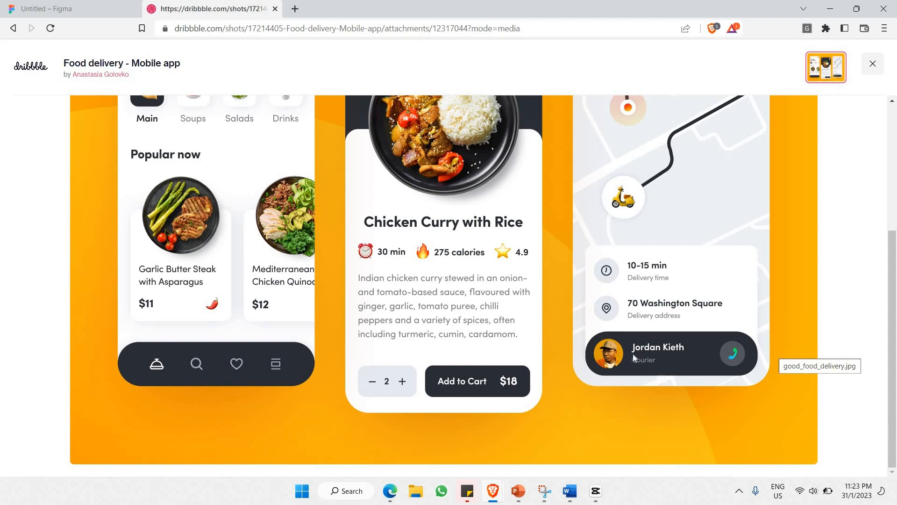
pyautogui.scroll(4, 632, 354)
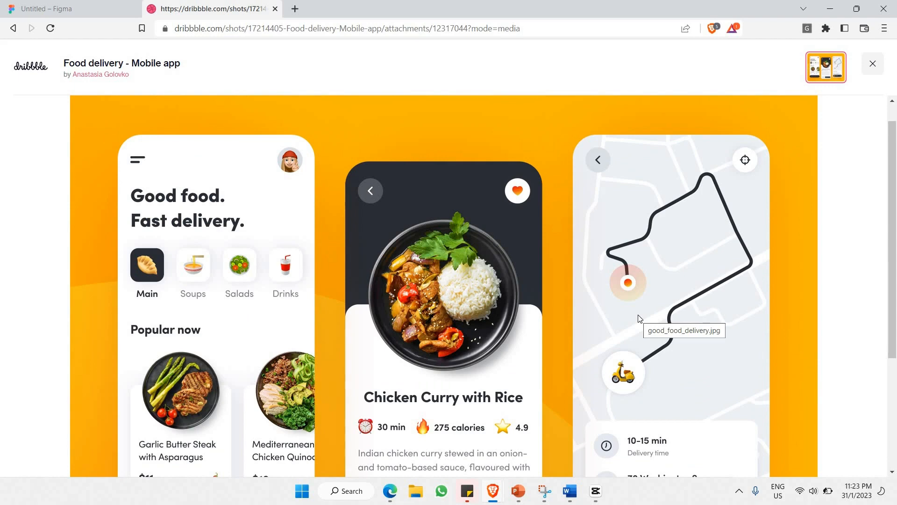
# Step: Switch to the Figma file, duplicate the iPhone 14 Pro Max - 2 frame and place the copy beside it at X 649
pyautogui.click(108, 6)
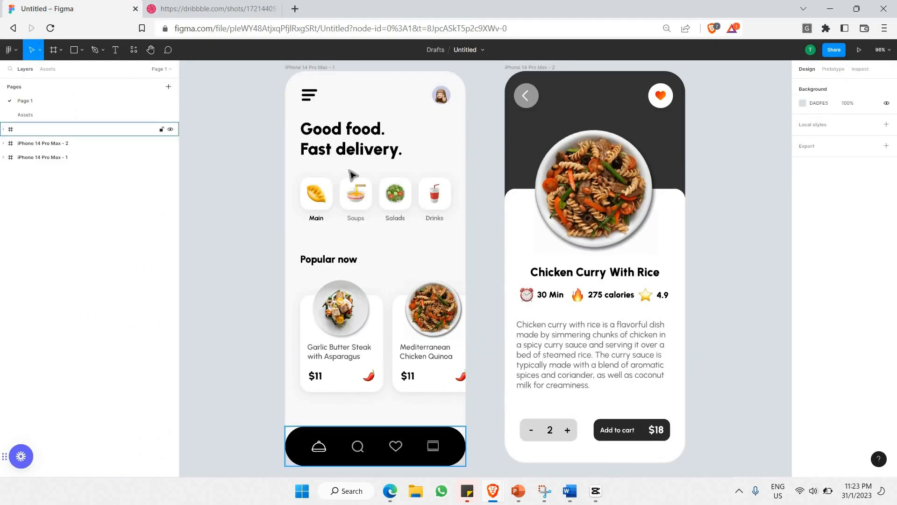
pyautogui.hscroll(4, 358, 171)
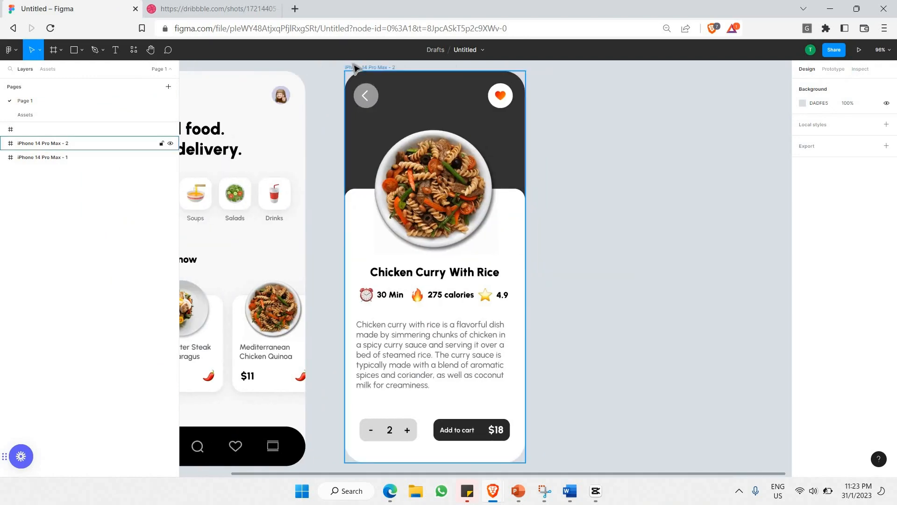
pyautogui.click(355, 67)
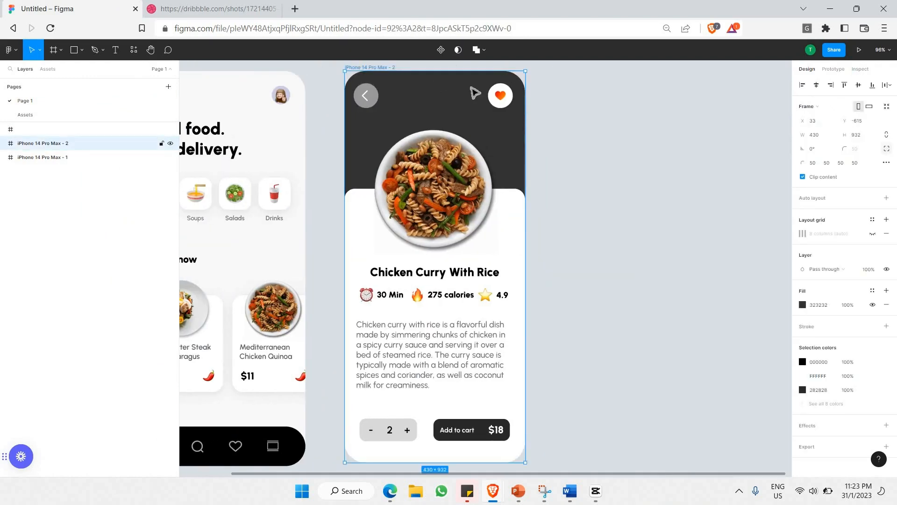
pyautogui.hotkey('ctrl', 'd')
pyautogui.hscroll(5, 458, 96)
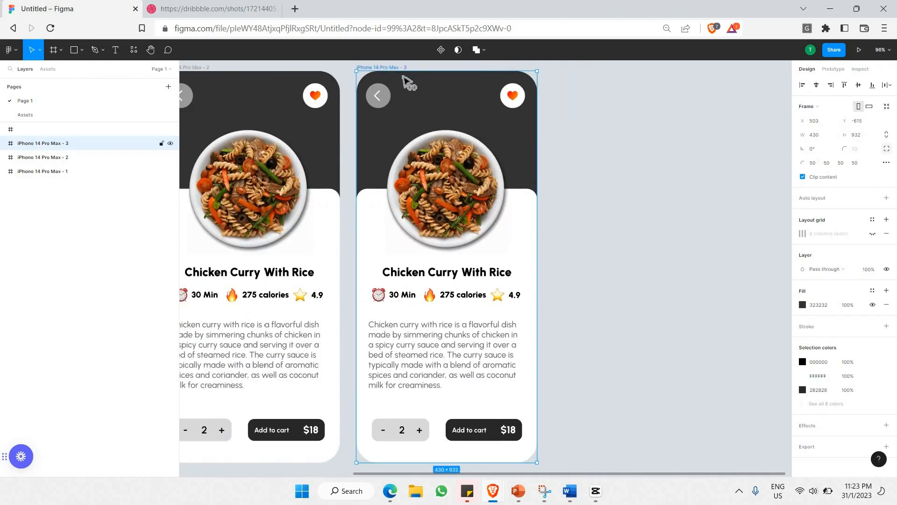
pyautogui.moveTo(448, 87); pyautogui.dragTo(510, 187)
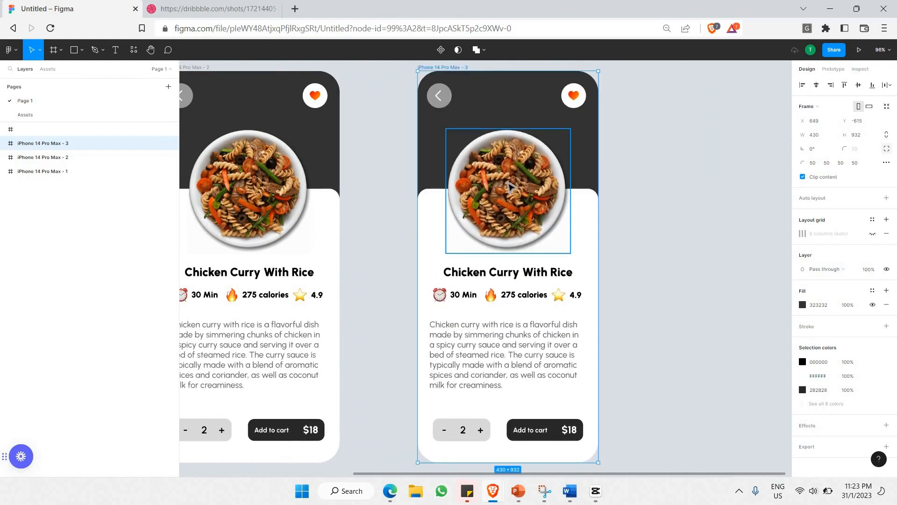
# Step: Delete the dish image and the white content card from the duplicated iPhone frame
pyautogui.click(511, 187)
pyautogui.press('Delete')
pyautogui.press('Delete')
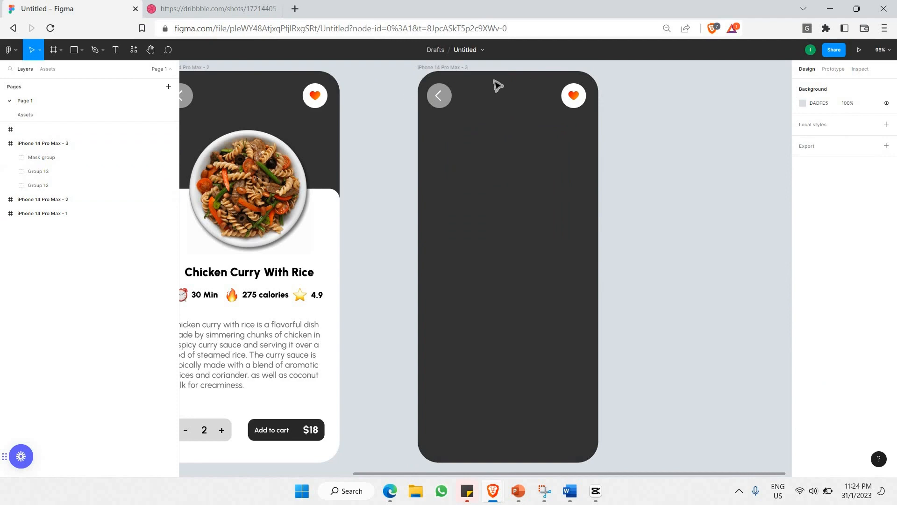
# Step: Check the map screen's back button in the Dribbble reference and cut the black back arrow from the Figma Assets page
pyautogui.click(188, 4)
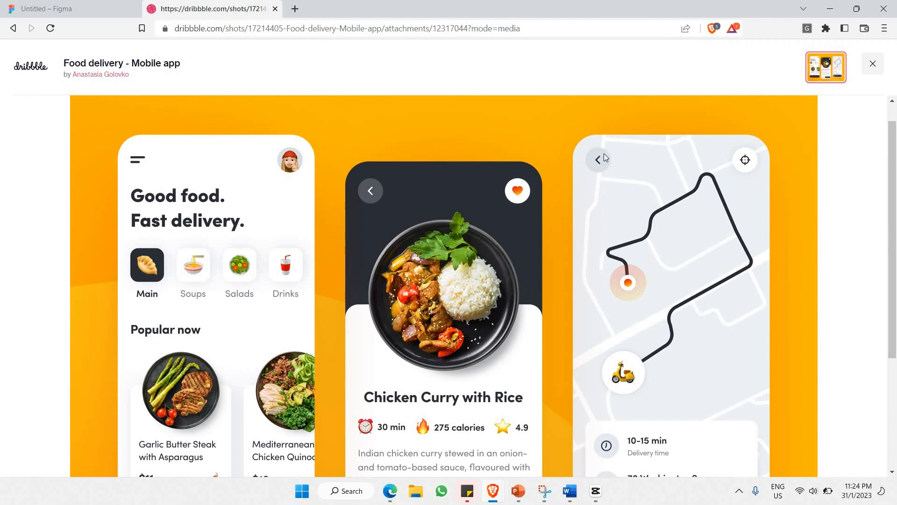
pyautogui.click(121, 4)
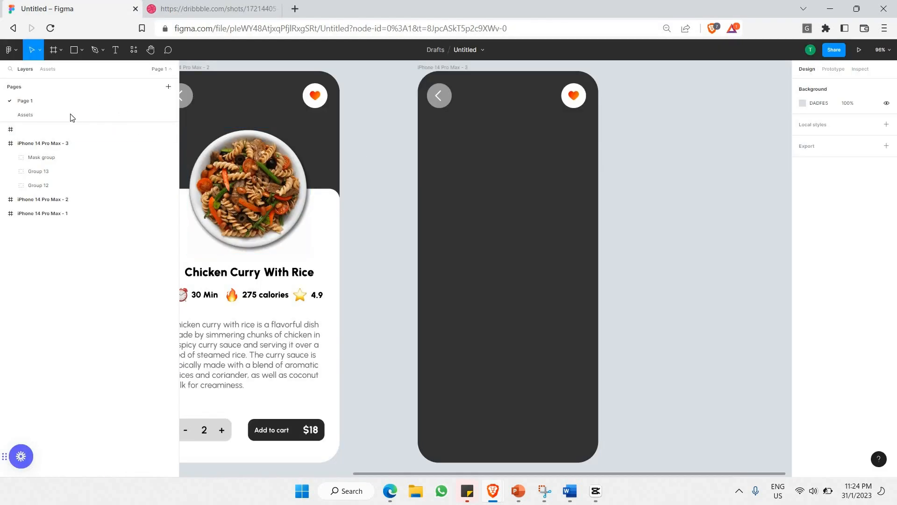
pyautogui.click(73, 116)
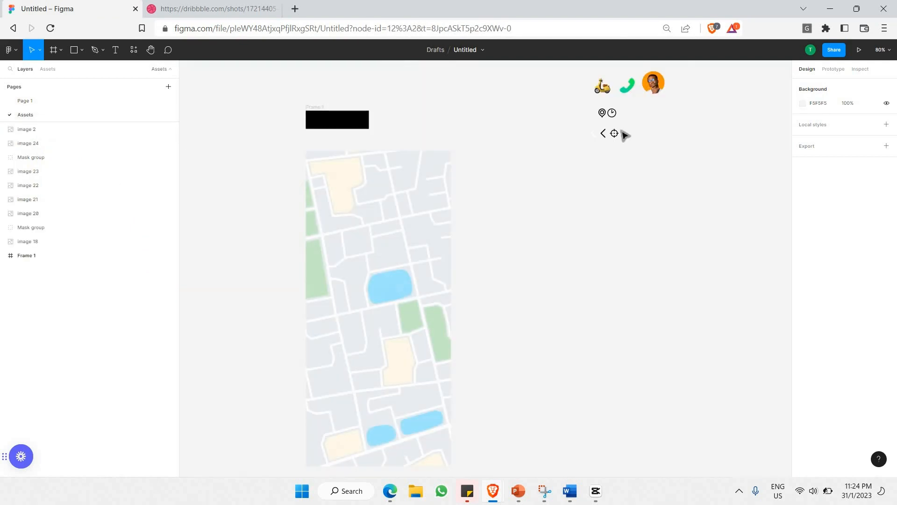
pyautogui.scroll(10, 622, 131)
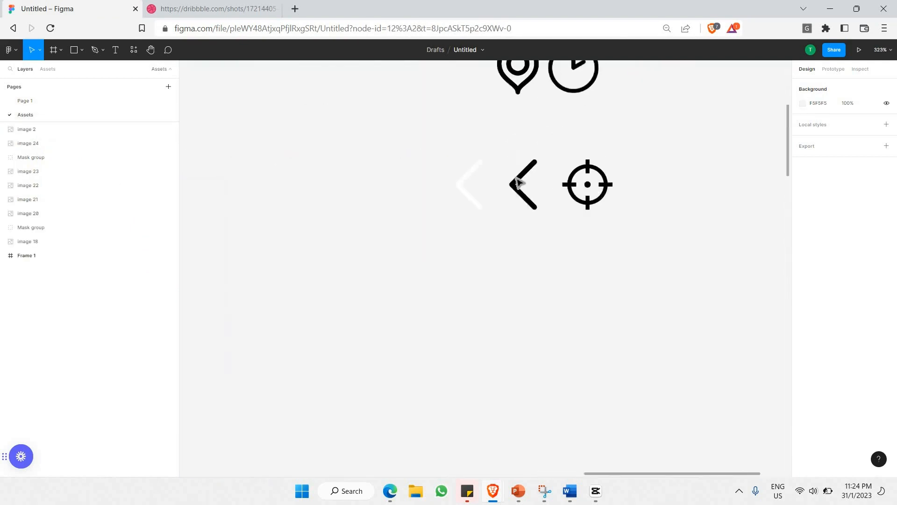
pyautogui.scroll(4, 517, 182)
pyautogui.click(520, 182)
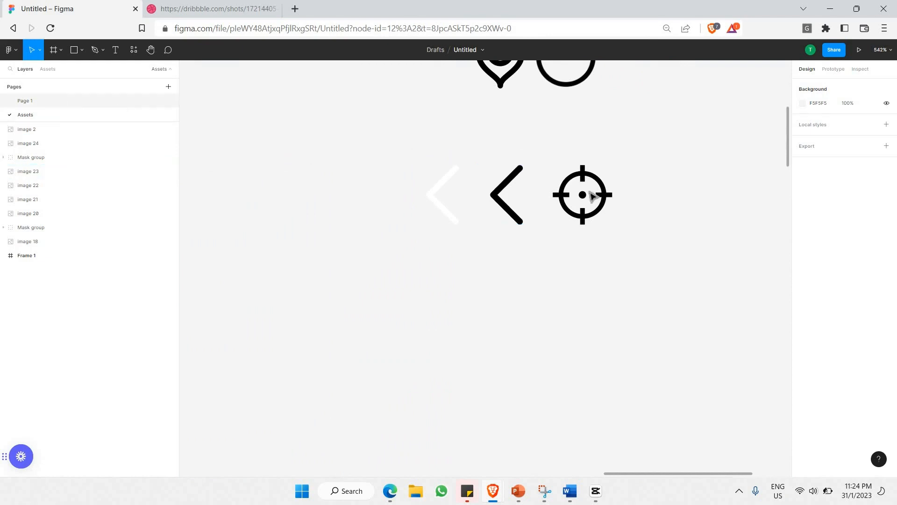
pyautogui.press('Delete')
# Step: Paste the black back arrow over the white one in the duplicated frame's grey circle on Page 1
pyautogui.click(25, 101)
pyautogui.scroll(1, 436, 117)
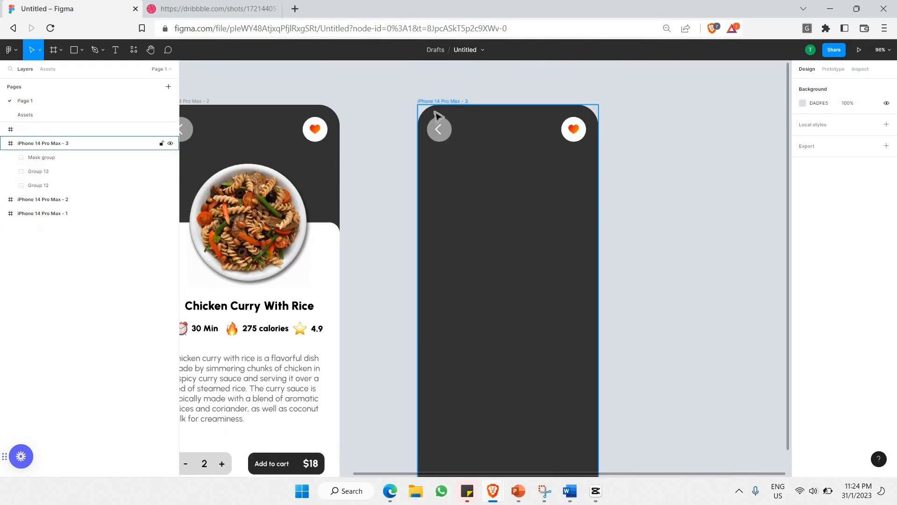
pyautogui.scroll(5, 435, 116)
pyautogui.scroll(5, 439, 147)
pyautogui.doubleClick(444, 154)
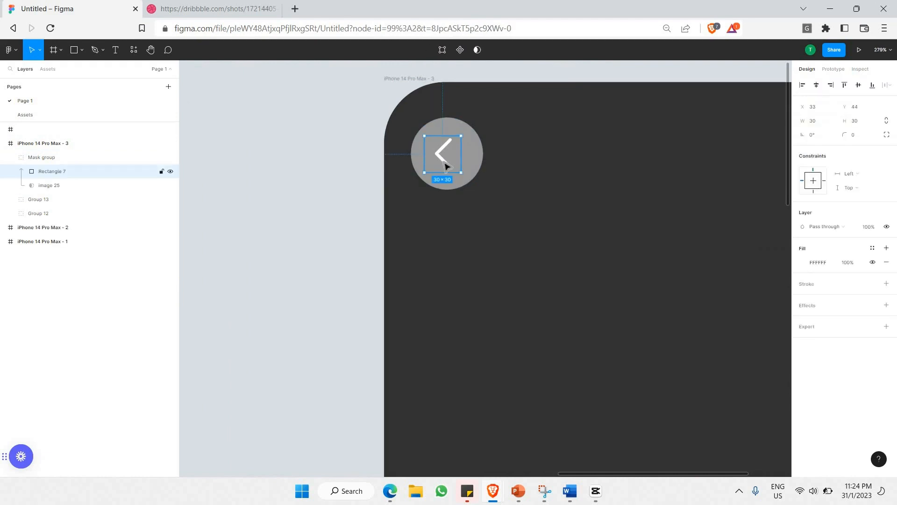
pyautogui.hscroll(2, 380, 157)
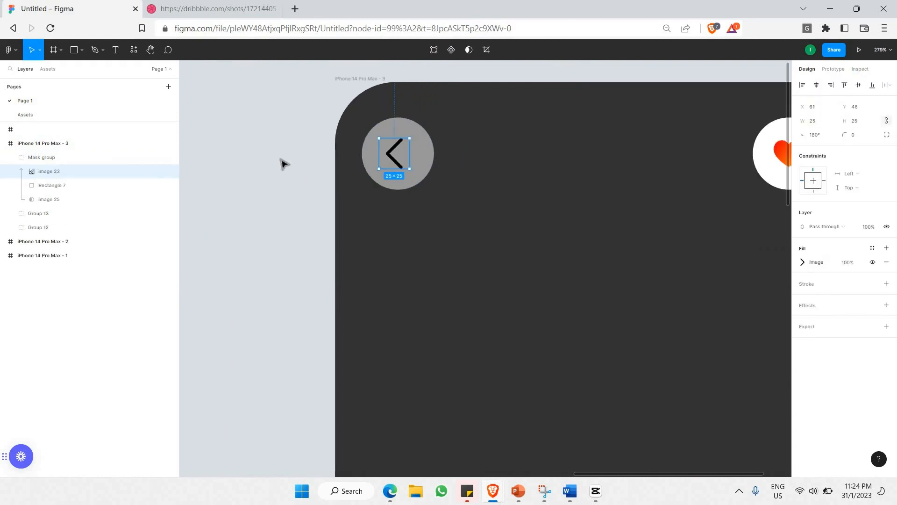
# Step: Examine the map screen's top buttons in the Dribbble reference and return to the Figma file
pyautogui.click(221, 6)
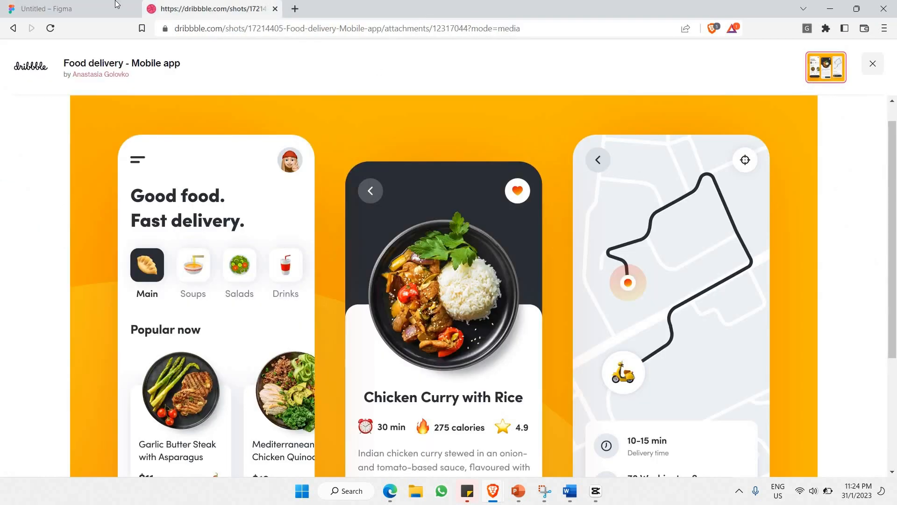
pyautogui.hotkey('ctrl', 'Tab')
pyautogui.hotkey('ctrl', 'Tab')
pyautogui.hotkey('ctrl', 'Tab')
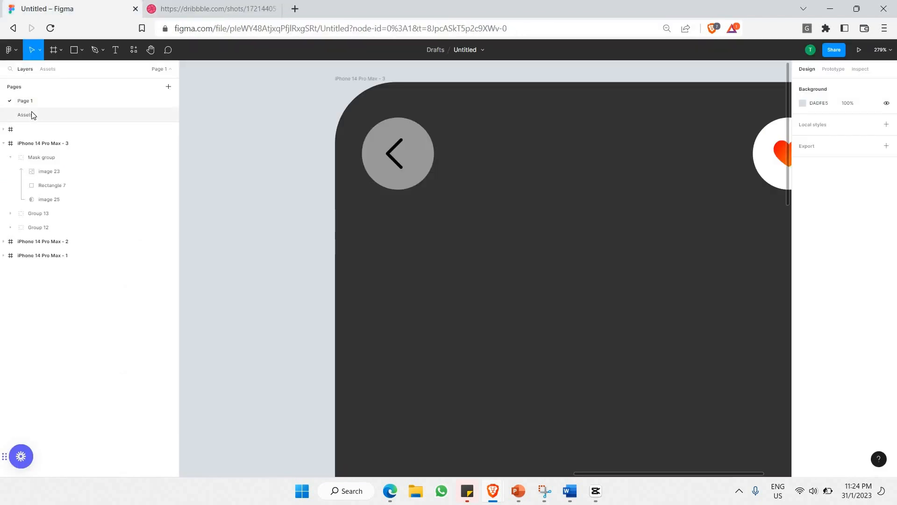
# Step: Cut the crosshair icon from the Assets page and return to Page 1
pyautogui.click(59, 115)
pyautogui.hscroll(3, 555, 198)
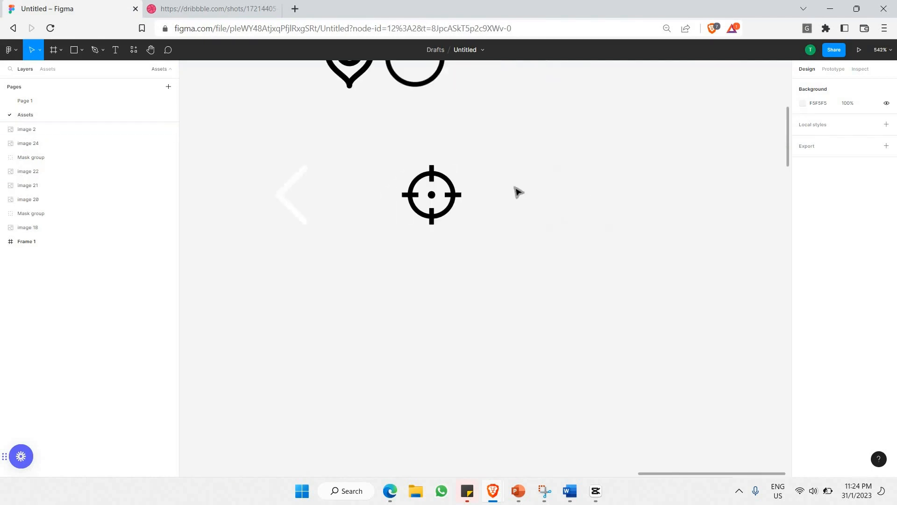
pyautogui.click(437, 194)
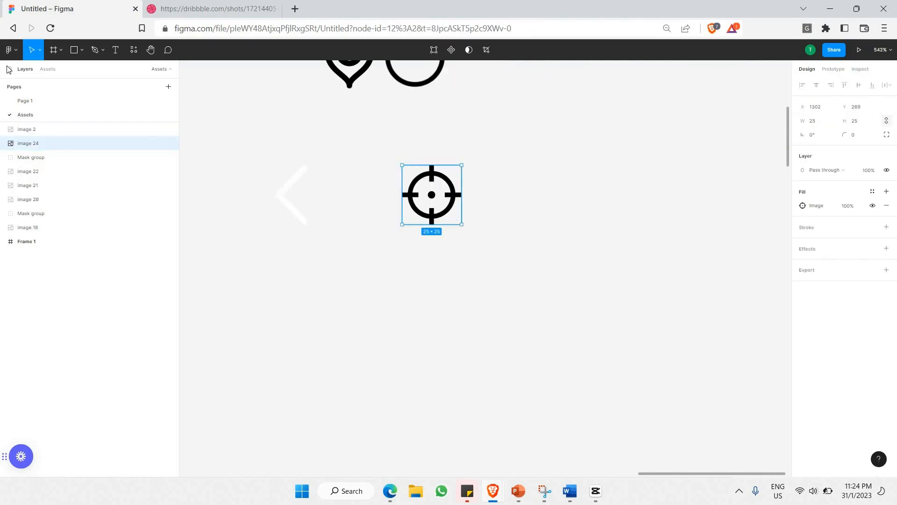
pyautogui.click(24, 100)
# Step: Paste the crosshair icon into the white circle's heart button group in the iPhone 14 Pro Max - 3 frame
pyautogui.hscroll(5, 577, 191)
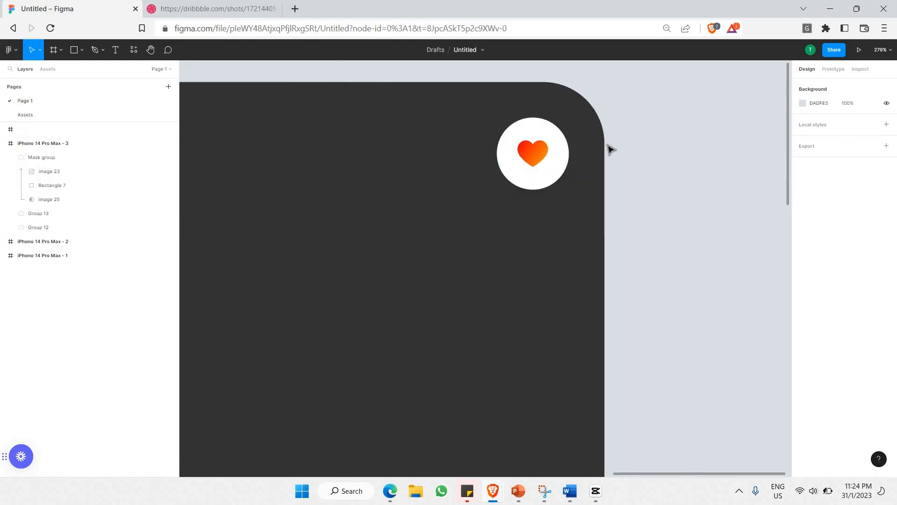
pyautogui.hscroll(-2, 609, 147)
pyautogui.scroll(-1, 639, 139)
pyautogui.scroll(2, 542, 230)
pyautogui.scroll(2, 505, 241)
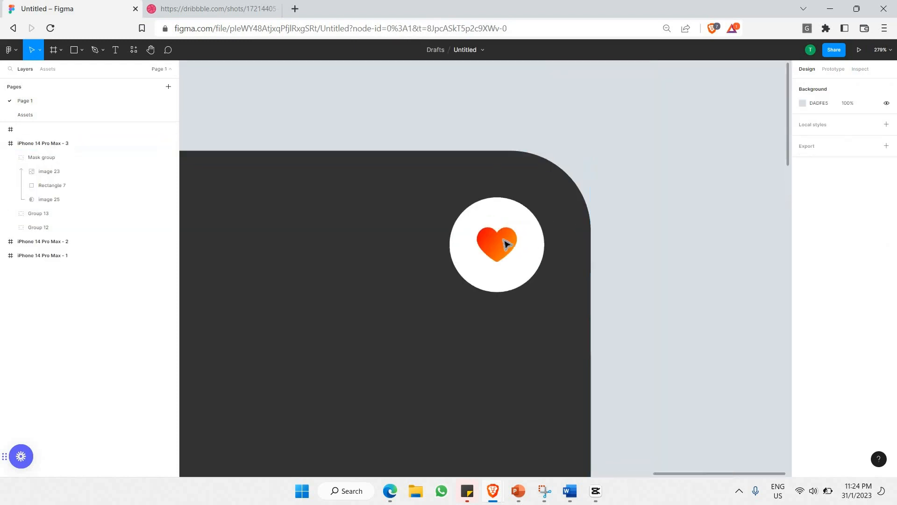
pyautogui.keyDown('ctrl'); pyautogui.click(504, 241); pyautogui.keyUp('ctrl')
pyautogui.hotkey('ctrl', 'v')
pyautogui.hotkey('ctrl', 'z')
pyautogui.click(523, 218)
pyautogui.scroll(2, 523, 220)
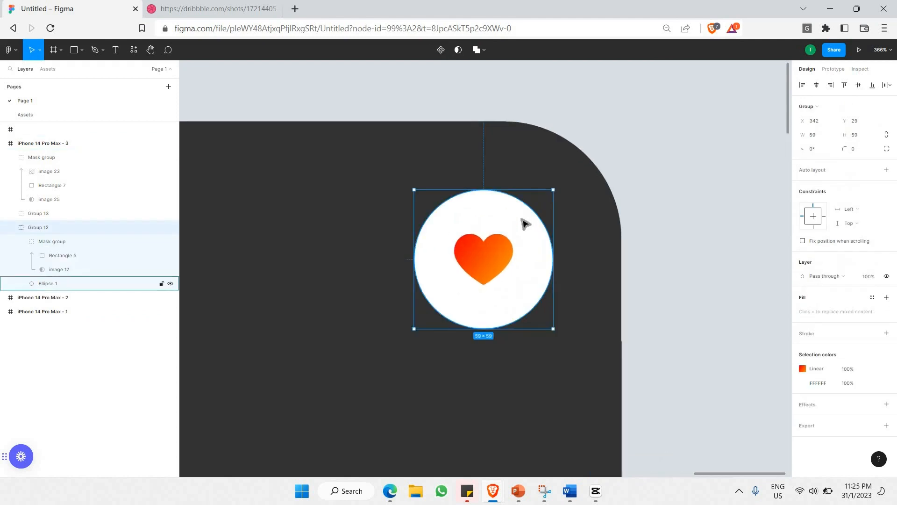
pyautogui.hotkey('ctrl', 'v')
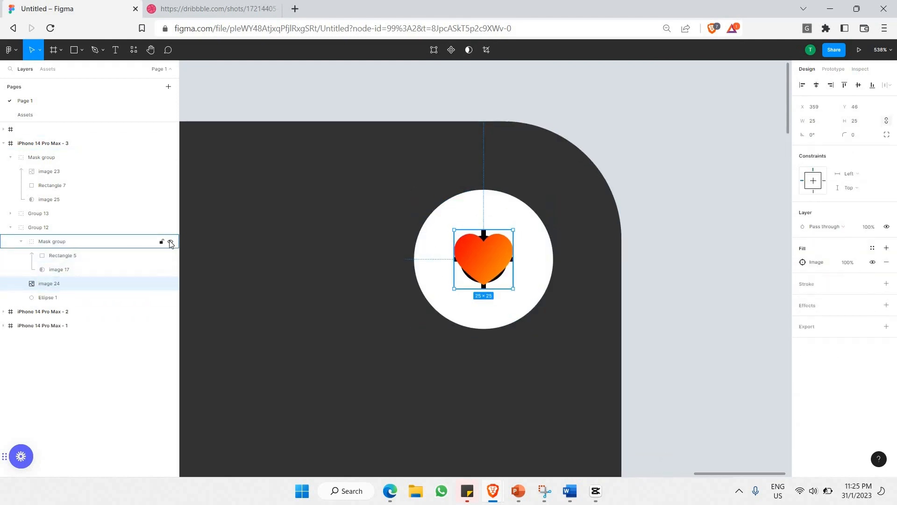
# Step: Hide the heart mask group so only the crosshair icon shows in the white circle
pyautogui.click(171, 243)
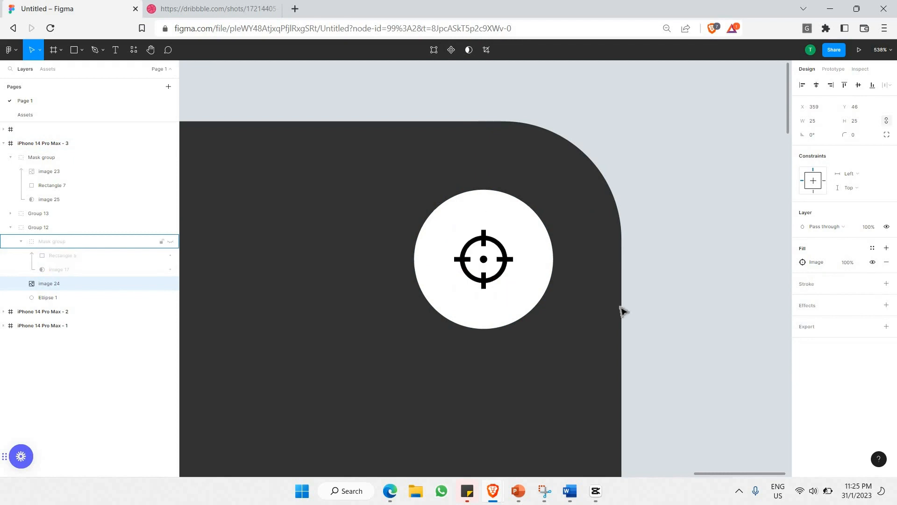
pyautogui.click(659, 291)
pyautogui.scroll(-3, 660, 291)
pyautogui.scroll(-1, 659, 291)
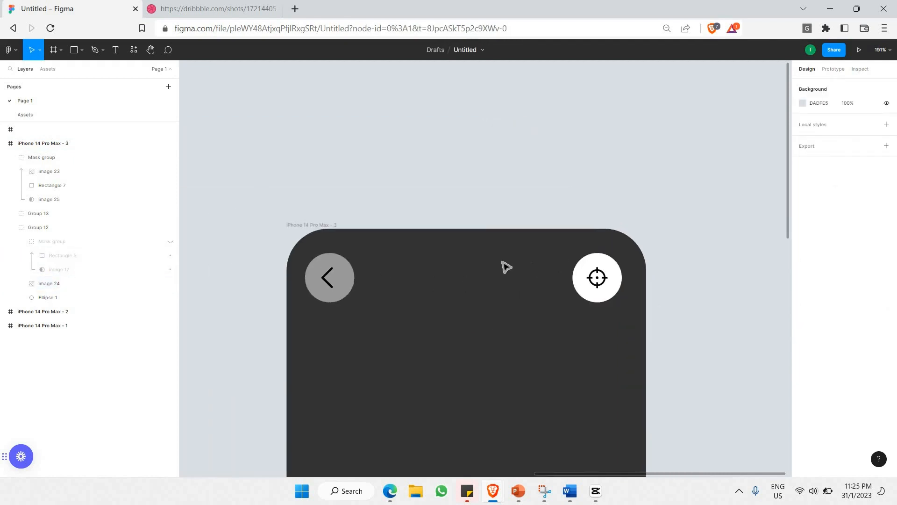
pyautogui.scroll(-3, 388, 135)
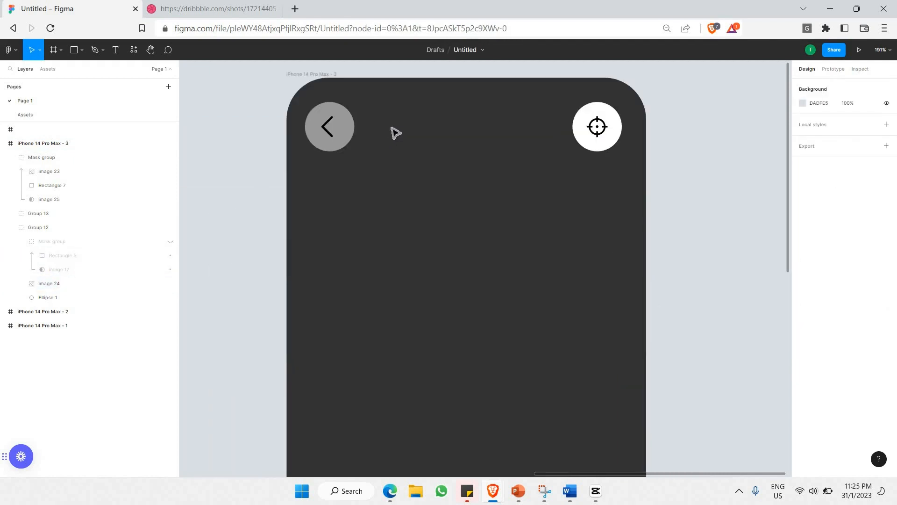
pyautogui.scroll(-2, 393, 133)
# Step: Cut the tall street map image from the Assets page
pyautogui.click(74, 115)
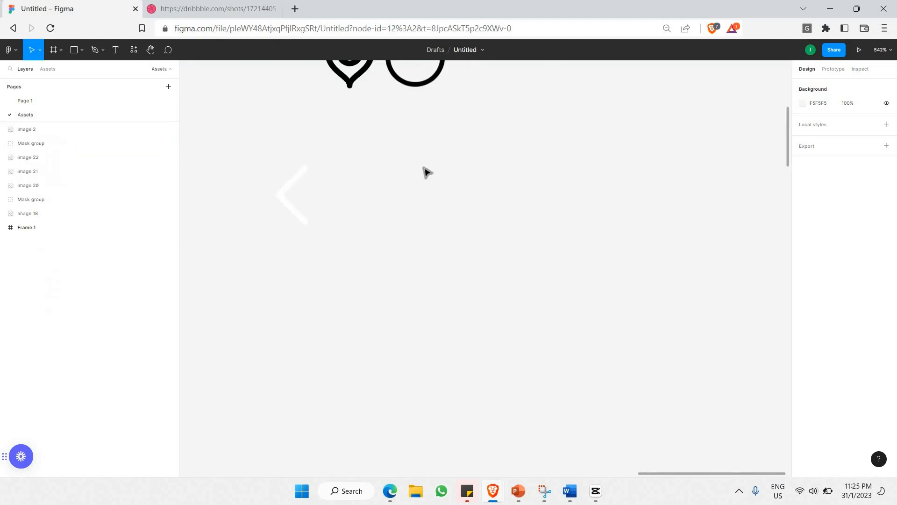
pyautogui.scroll(-5, 428, 171)
pyautogui.hscroll(-3, 397, 166)
pyautogui.scroll(-2, 363, 161)
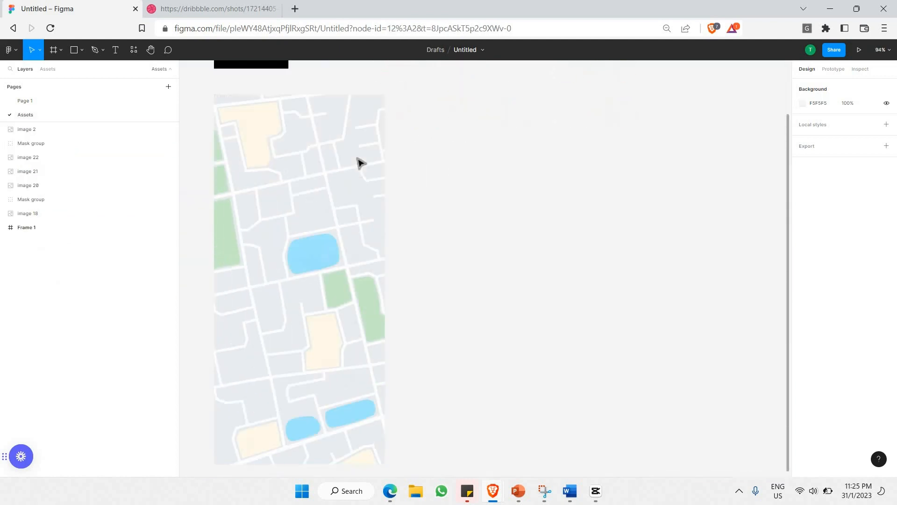
pyautogui.click(358, 163)
pyautogui.press('Delete')
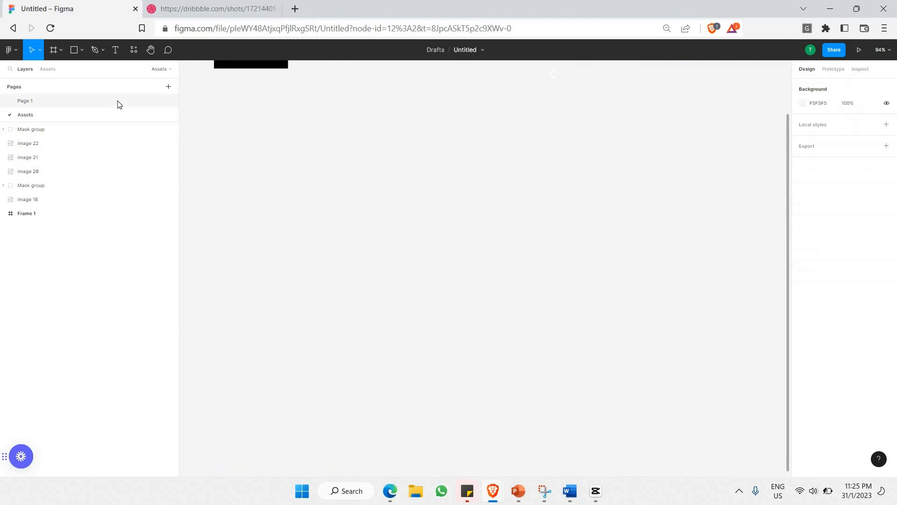
# Step: Paste the map image into the iPhone 14 Pro Max - 3 frame on Page 1
pyautogui.click(126, 106)
pyautogui.click(401, 139)
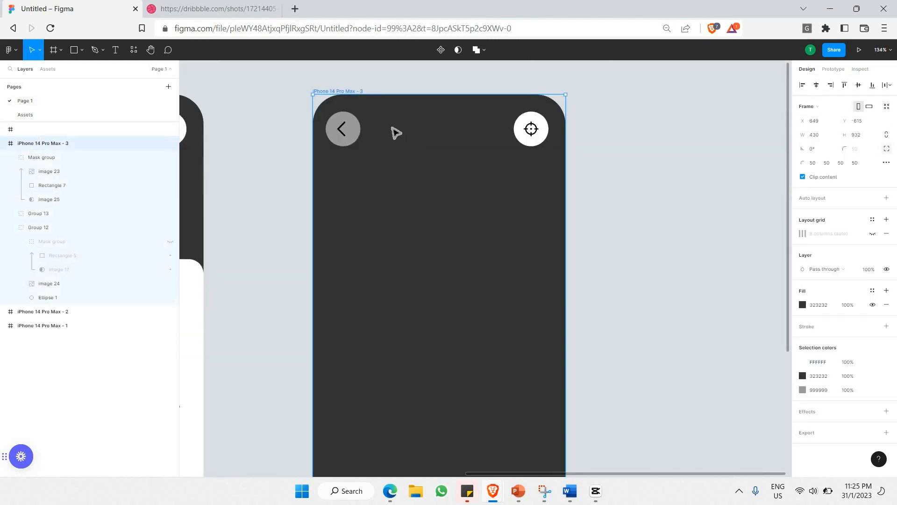
pyautogui.hotkey('ctrl', 'v')
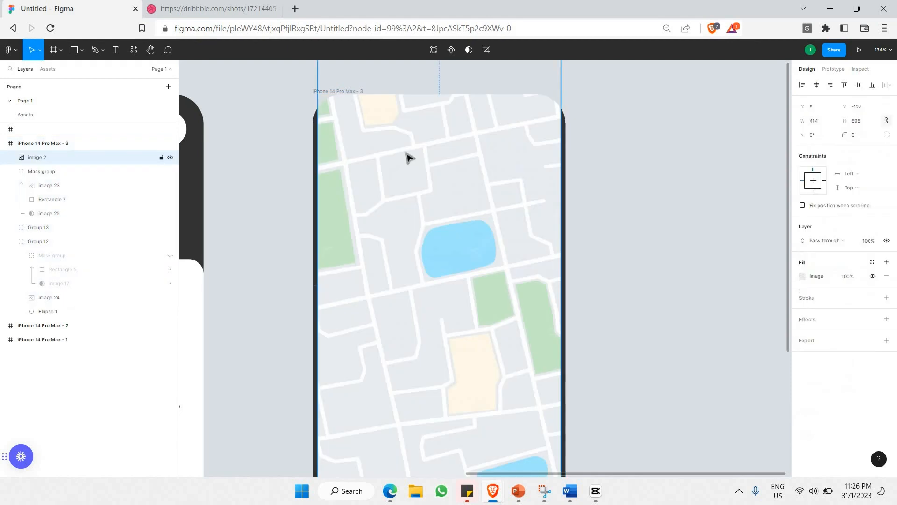
# Step: Enlarge the map image to about 517 × 1121 so it covers the whole frame, and send it behind the two buttons
pyautogui.scroll(-5, 432, 293)
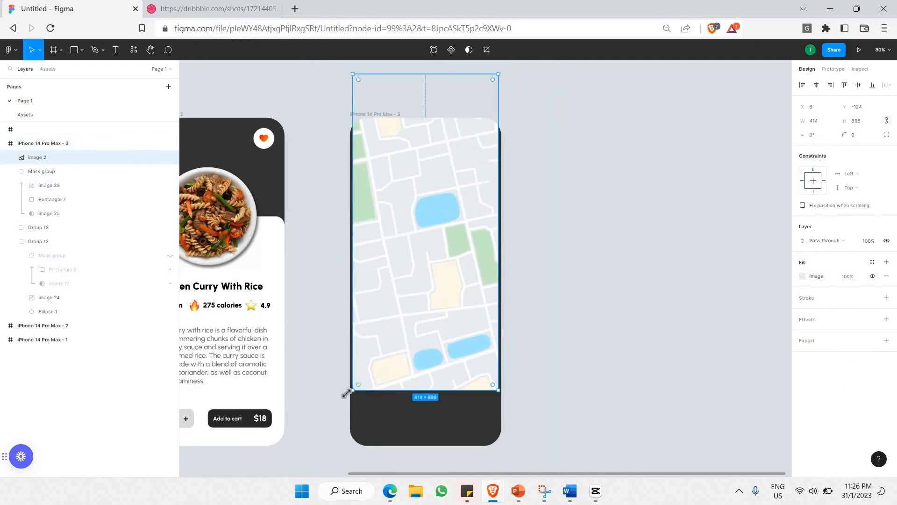
pyautogui.moveTo(507, 402); pyautogui.dragTo(535, 464)
pyautogui.hotkey('shift', 'Left')
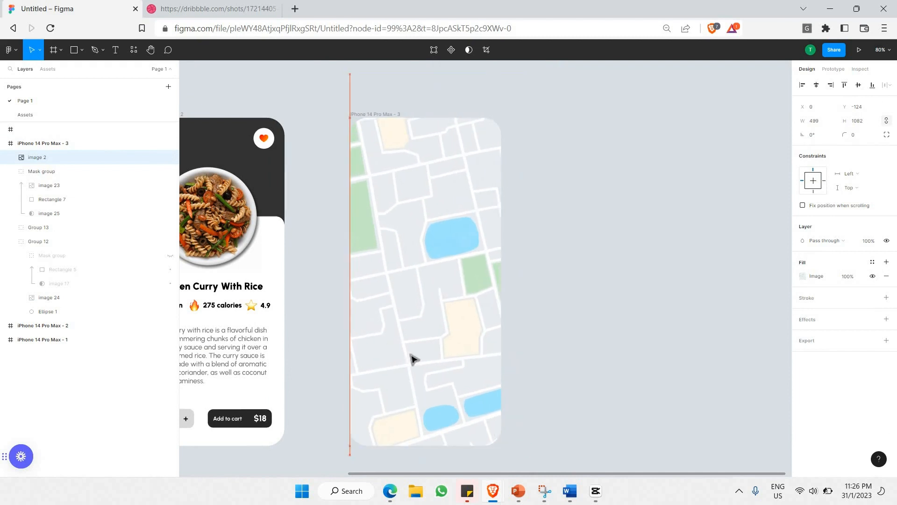
pyautogui.scroll(-2, 377, 359)
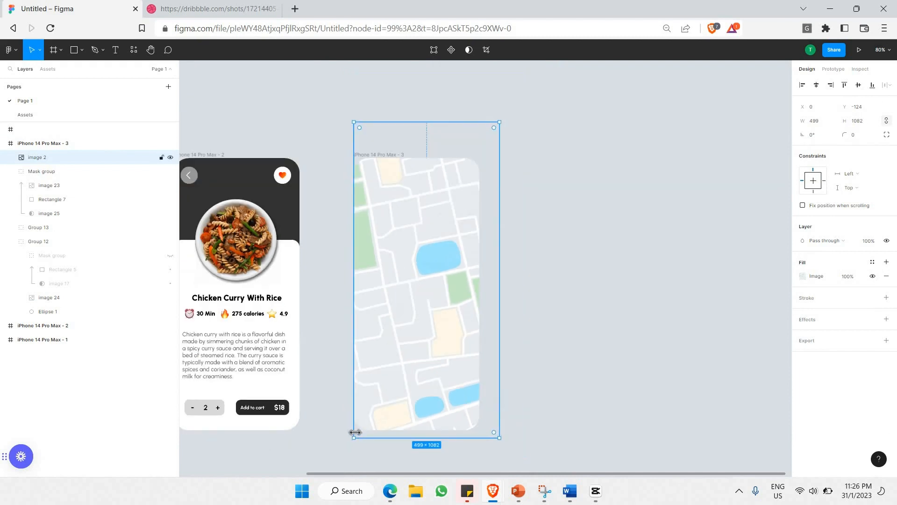
pyautogui.moveTo(350, 445); pyautogui.dragTo(348, 450)
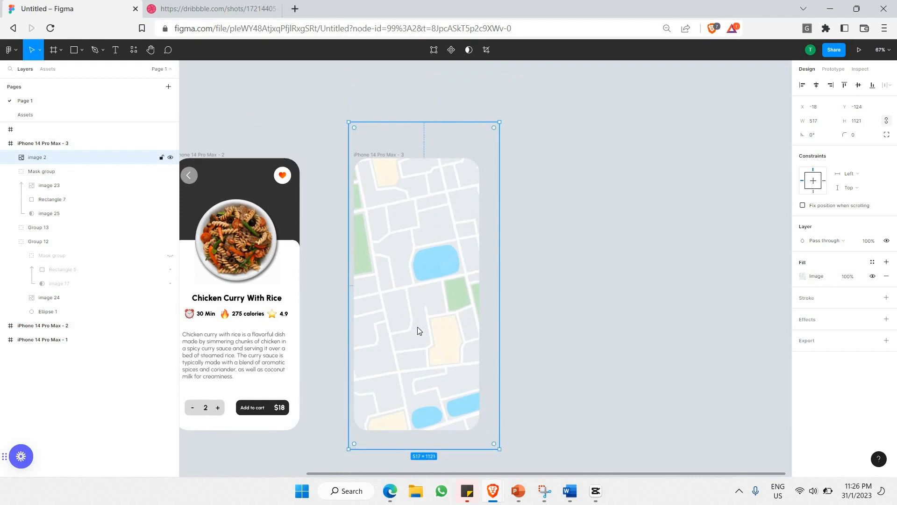
pyautogui.rightClick(415, 331)
pyautogui.click(442, 299)
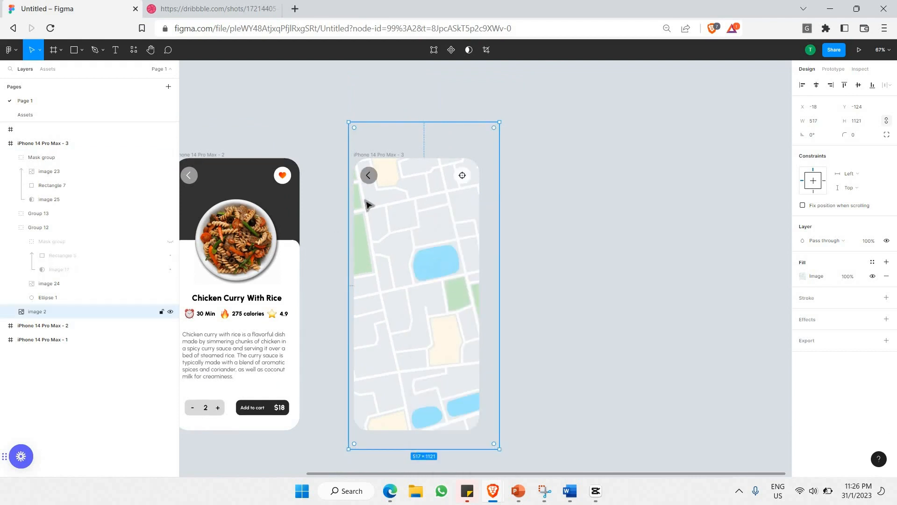
# Step: Change the fill of the back button's circle to light grey DEDEDE
pyautogui.scroll(6, 372, 160)
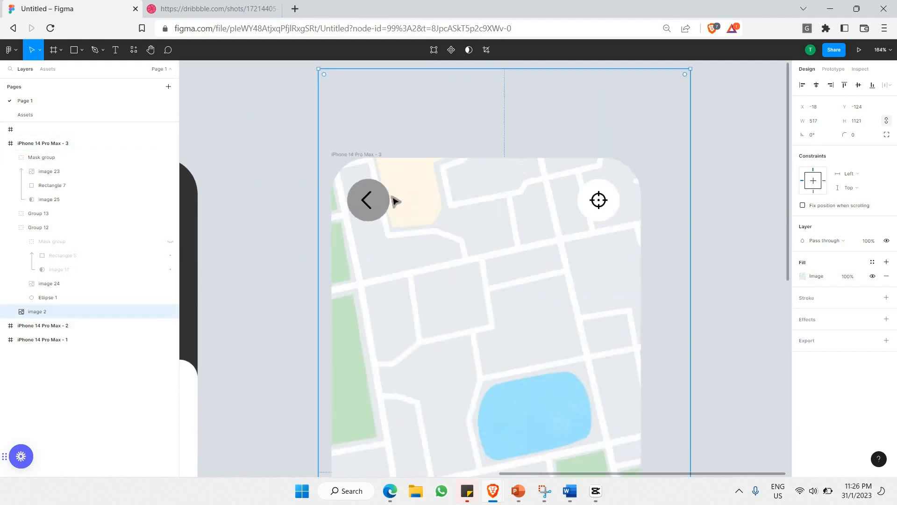
pyautogui.click(386, 215)
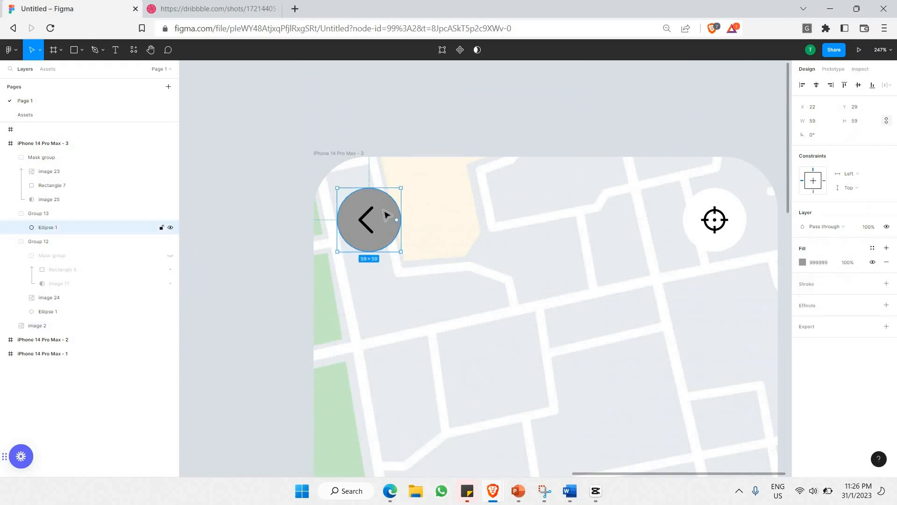
pyautogui.scroll(2, 410, 201)
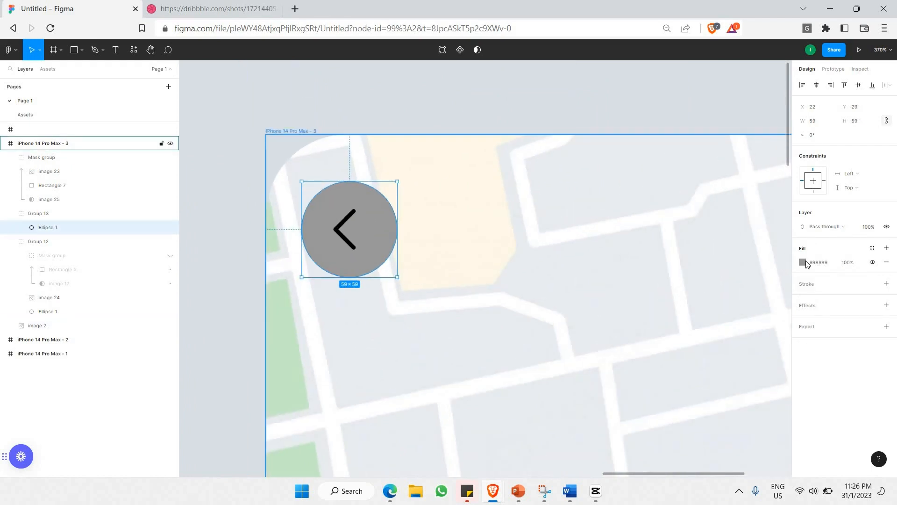
pyautogui.click(802, 263)
pyautogui.moveTo(691, 270); pyautogui.dragTo(652, 273)
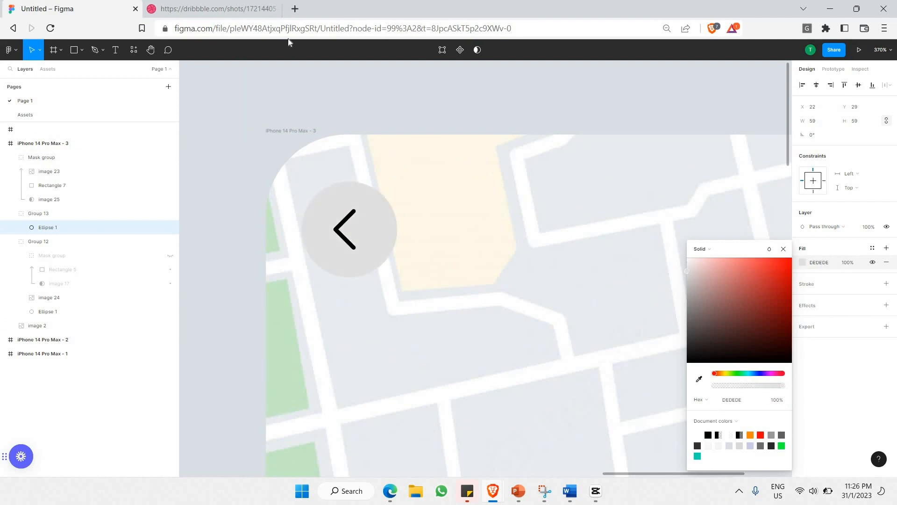
# Step: Check the map screen's buttons in the Dribbble reference and add a drop shadow to the crosshair button group
pyautogui.click(219, 8)
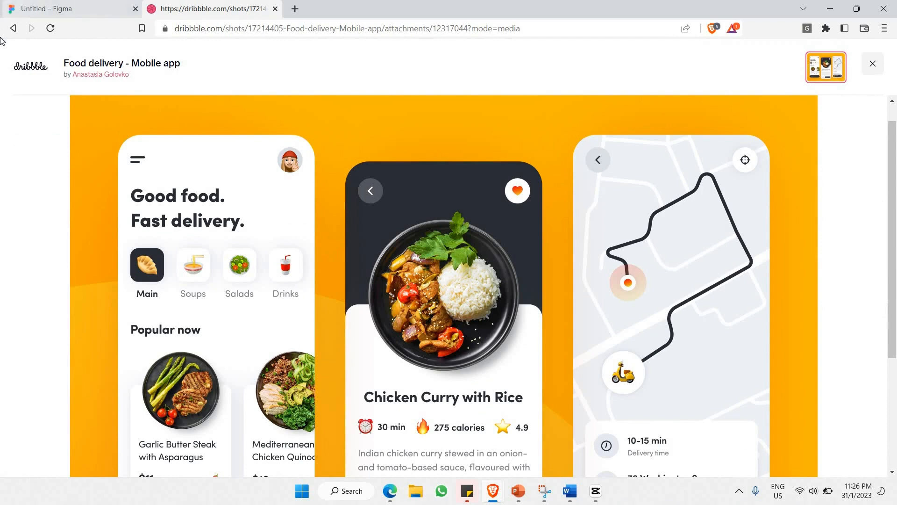
pyautogui.click(75, 8)
pyautogui.hscroll(8, 460, 172)
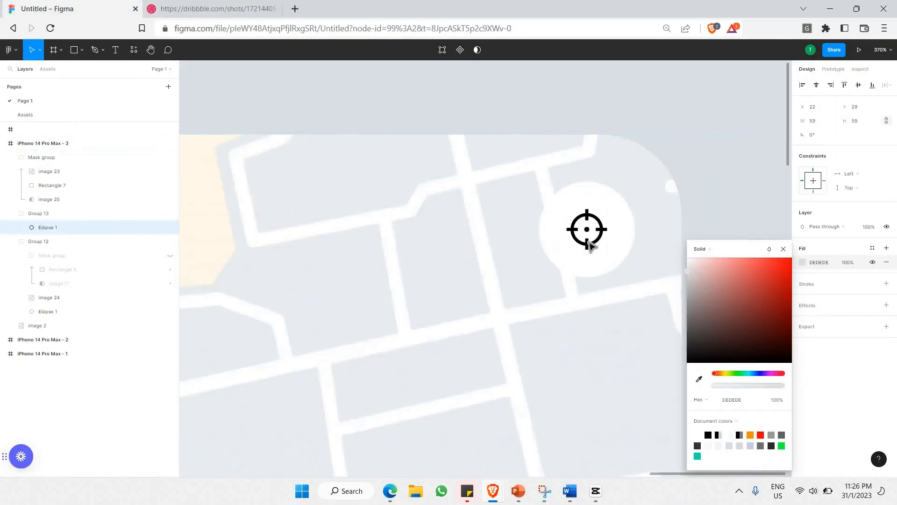
pyautogui.click(411, 232)
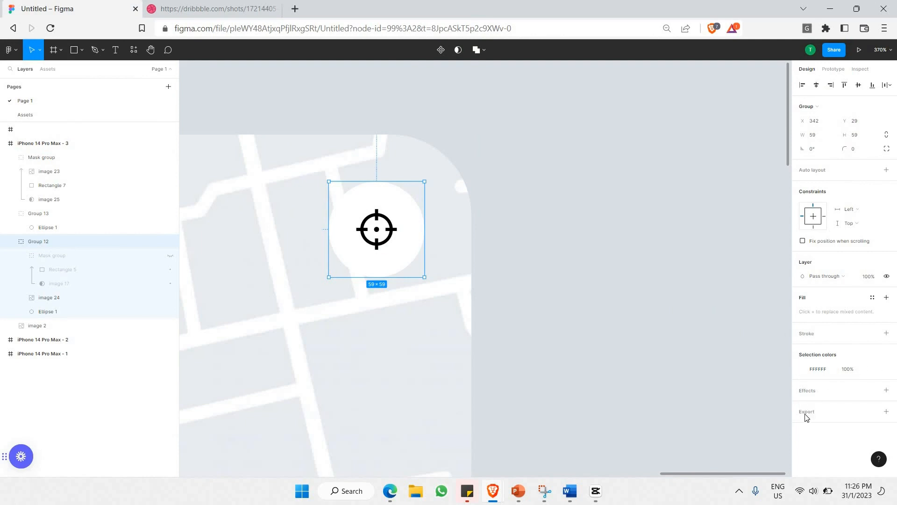
pyautogui.click(809, 392)
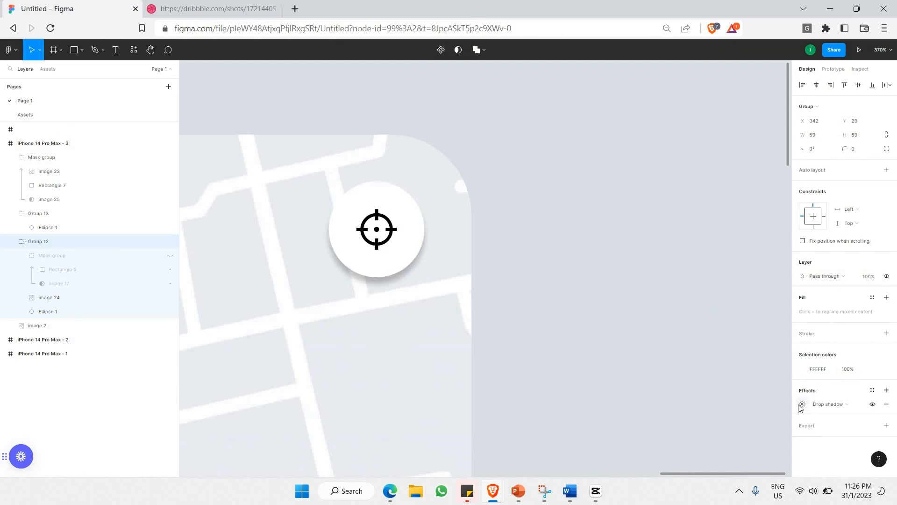
# Step: Soften the crosshair button's drop shadow with a blur of 25 and an opacity of 10%
pyautogui.click(802, 405)
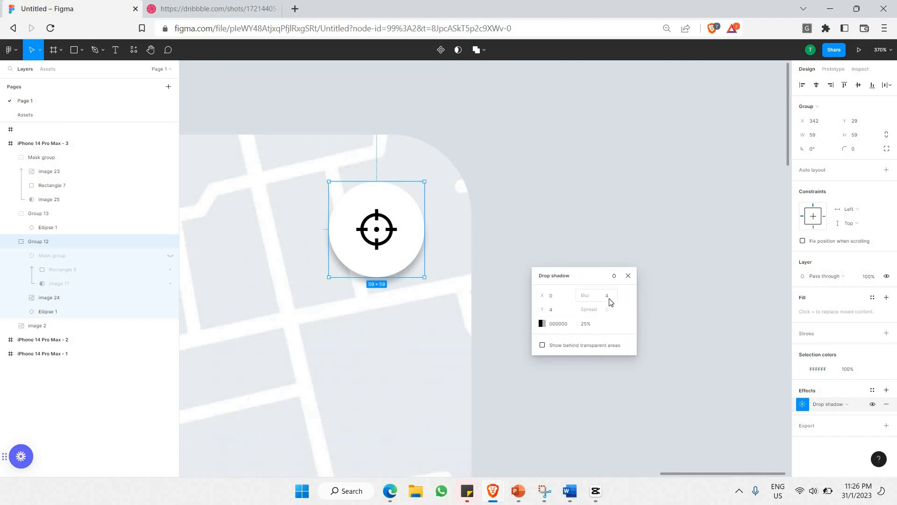
pyautogui.click(610, 301)
pyautogui.click(595, 328)
pyautogui.write('10')
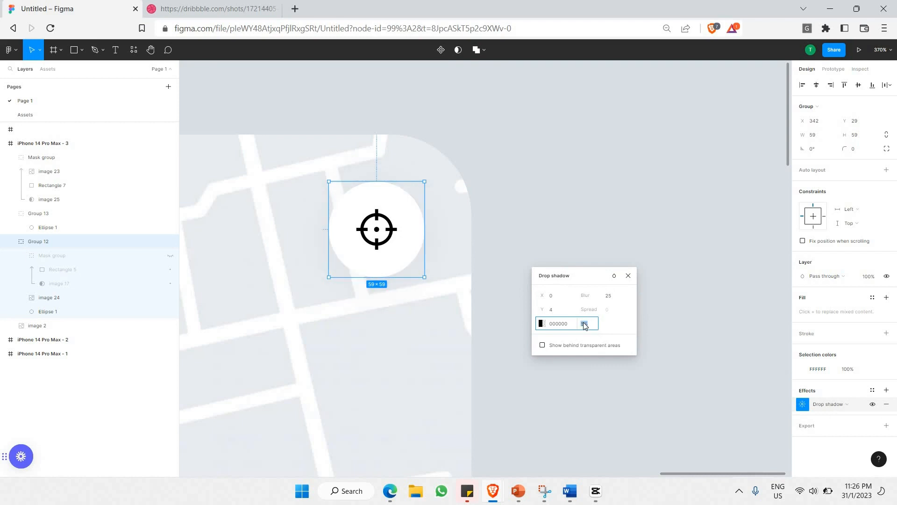
pyautogui.press('Return')
pyautogui.click(564, 194)
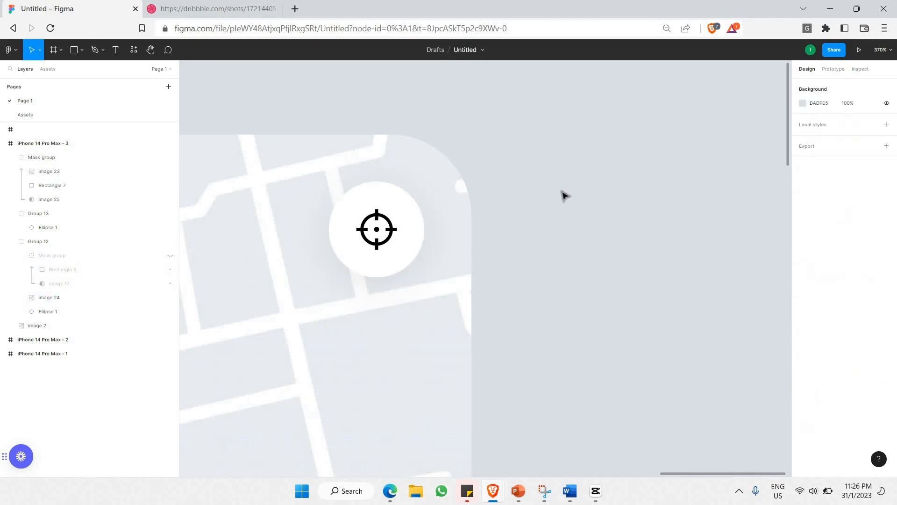
# Step: Check the route in the Dribbble reference and draw a Pen path about 38.5 × 300.5 along the map's central roads beside the lake
pyautogui.scroll(-5, 561, 194)
pyautogui.hscroll(-3, 445, 225)
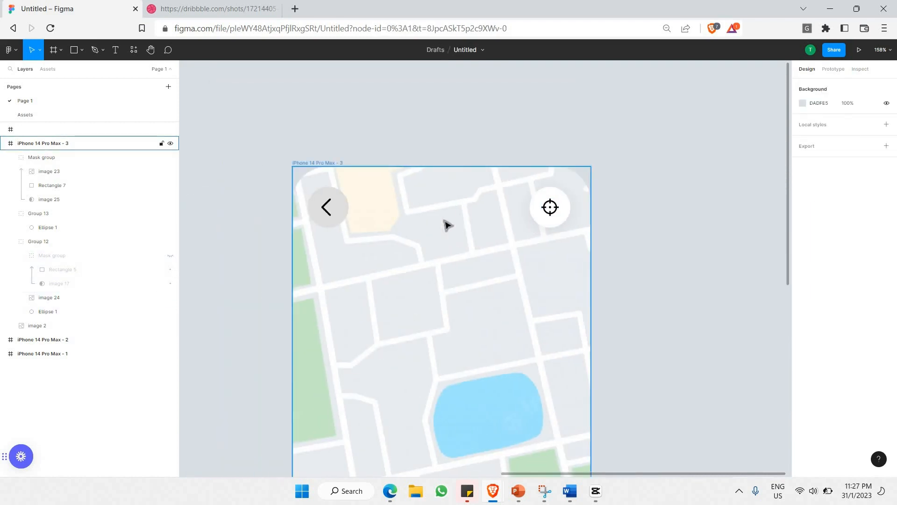
pyautogui.scroll(-4, 310, 148)
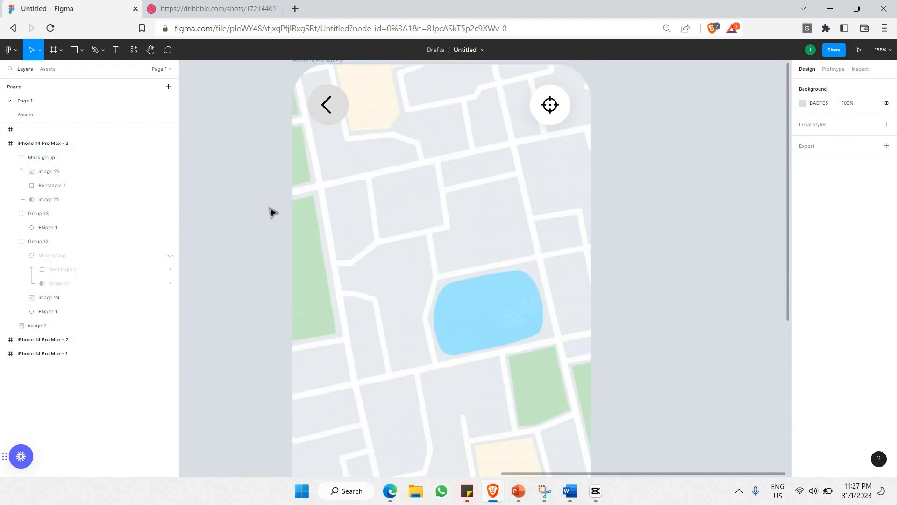
pyautogui.click(198, 6)
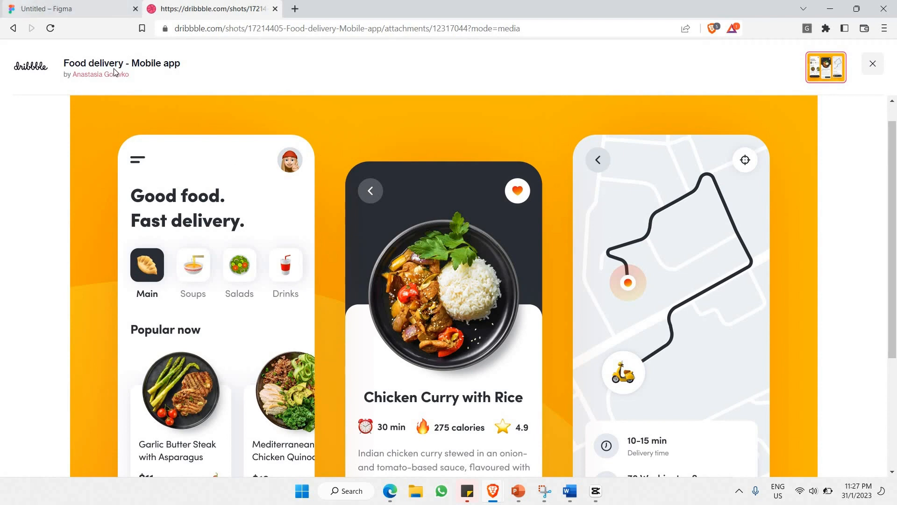
pyautogui.click(107, 10)
pyautogui.click(95, 52)
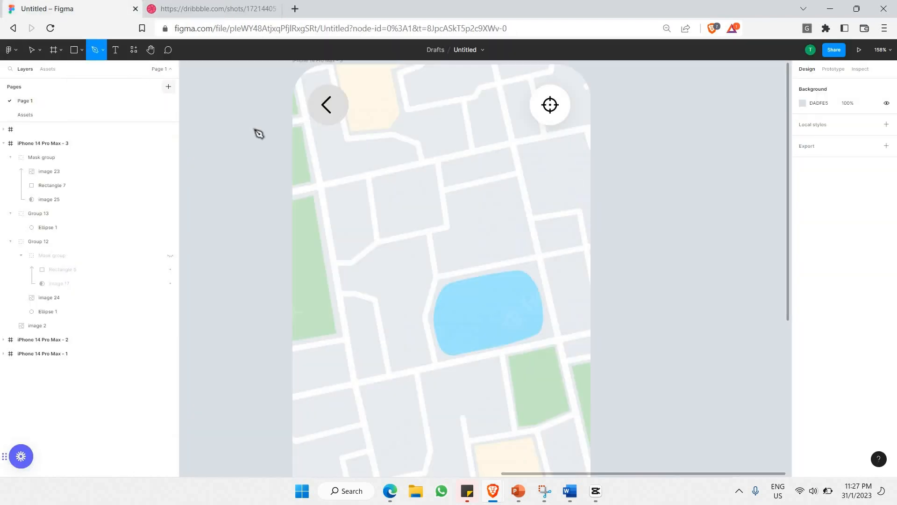
pyautogui.click(409, 148)
pyautogui.click(422, 162)
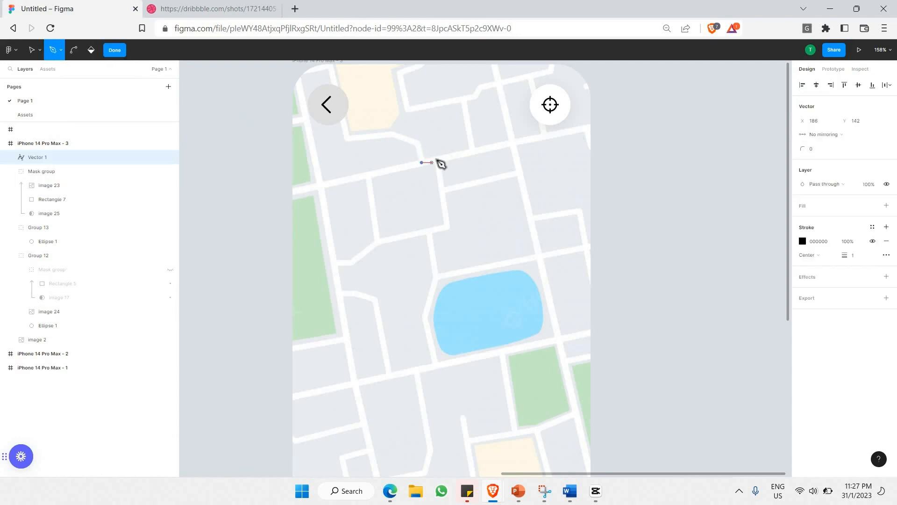
pyautogui.click(436, 159)
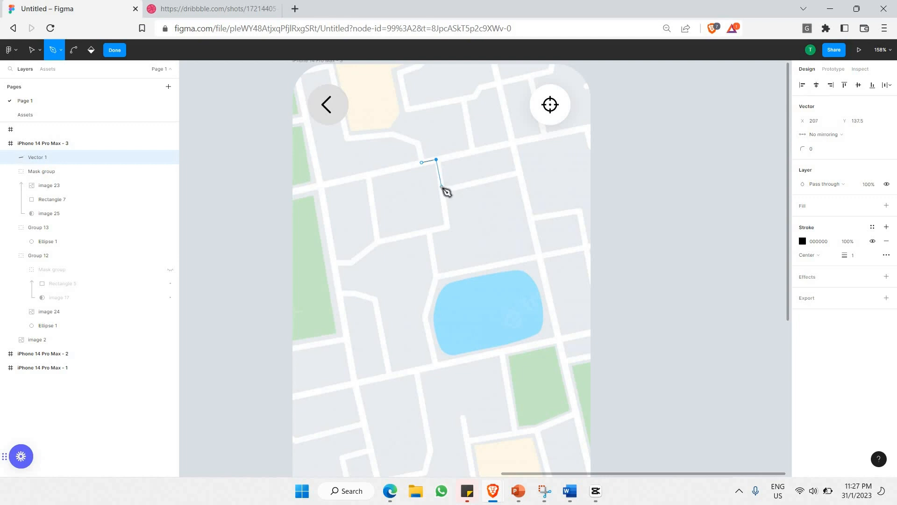
pyautogui.click(448, 226)
pyautogui.click(430, 231)
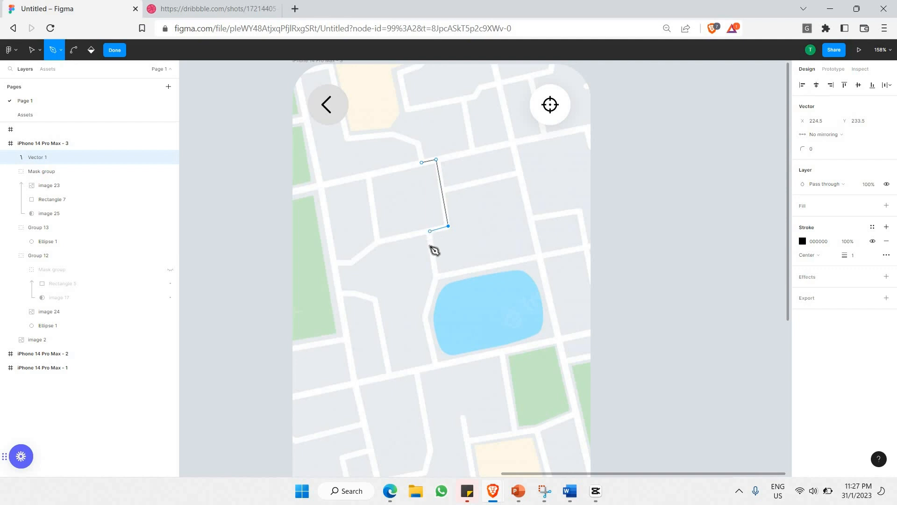
pyautogui.click(436, 279)
pyautogui.click(425, 318)
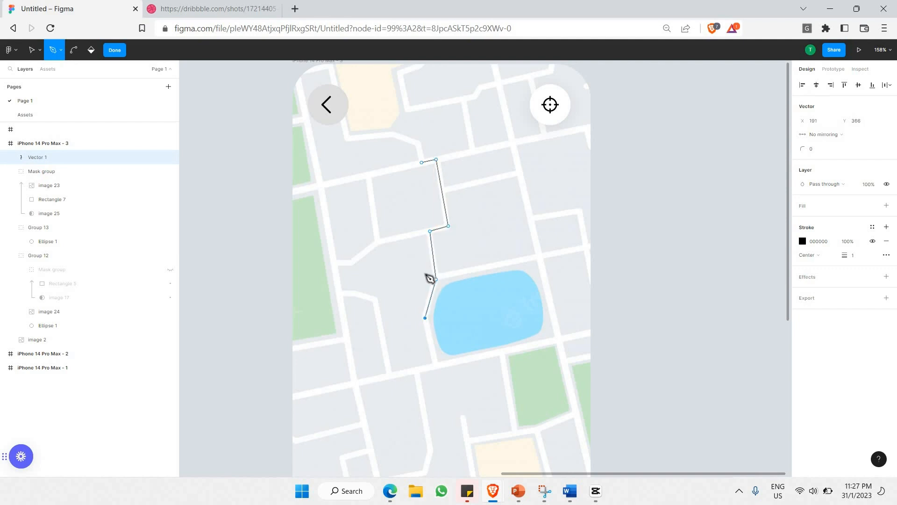
pyautogui.click(436, 368)
pyautogui.click(114, 50)
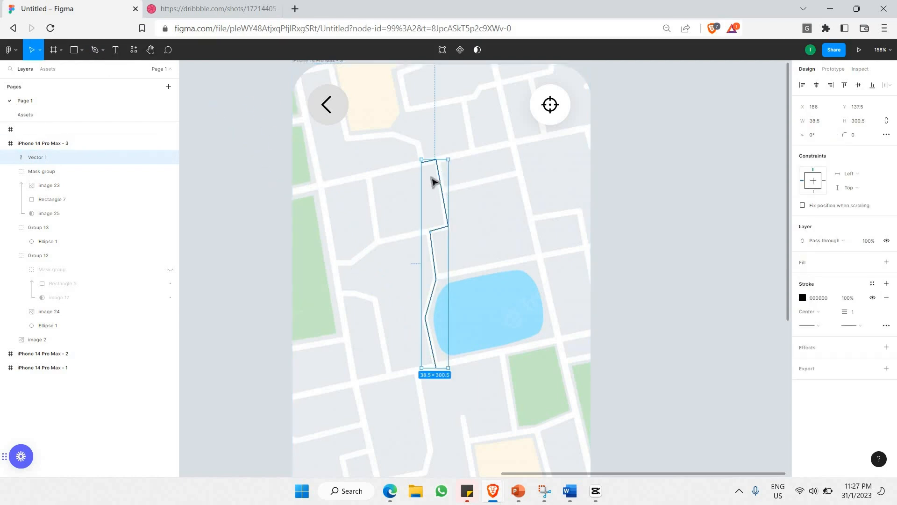
# Step: Check the route line's weight in the Dribbble reference and set the route path's stroke width to 5
pyautogui.hotkey('ctrl', 'Tab')
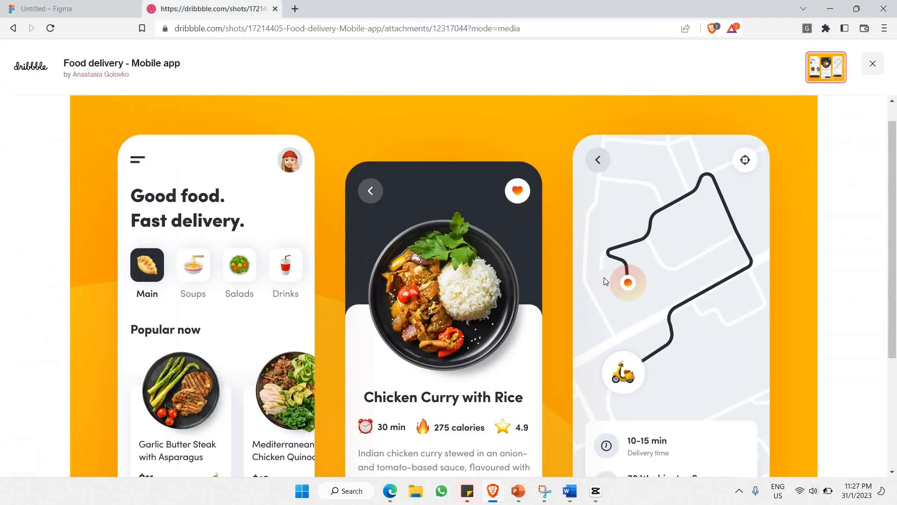
pyautogui.click(65, 6)
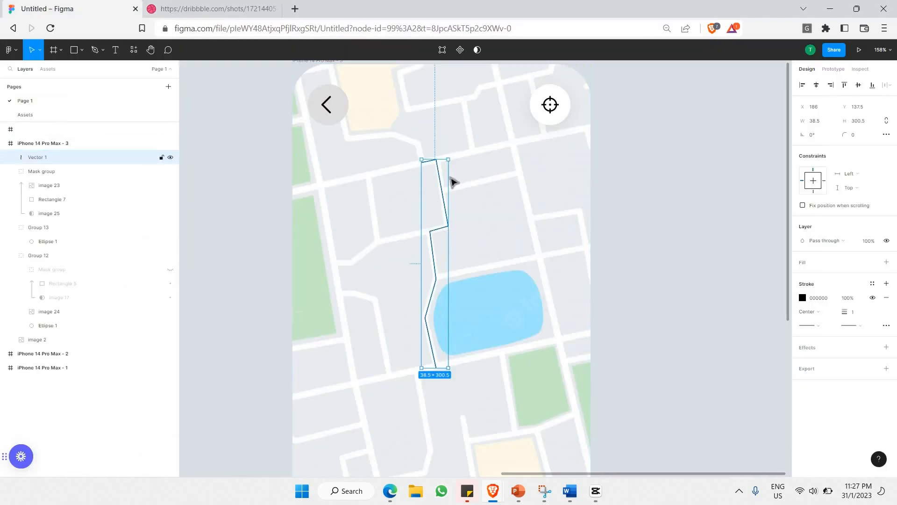
pyautogui.click(444, 51)
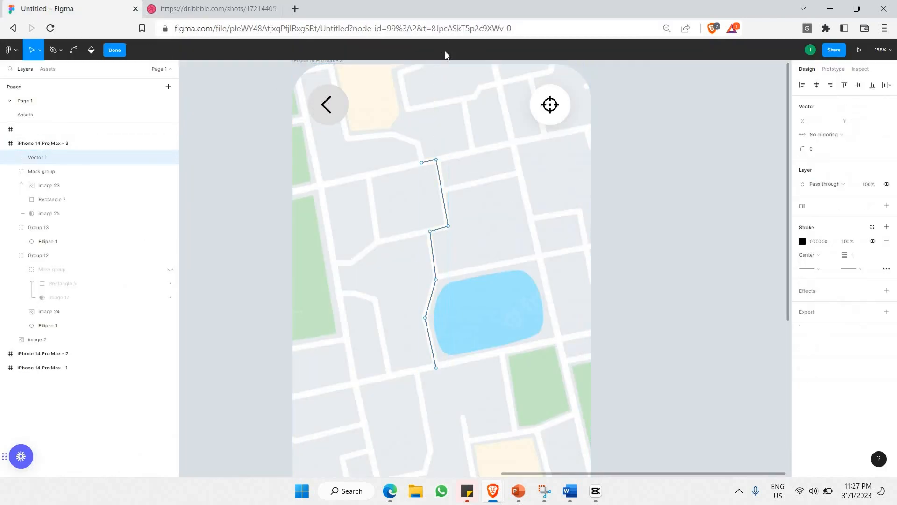
pyautogui.click(861, 260)
pyautogui.write('5')
pyautogui.press('Return')
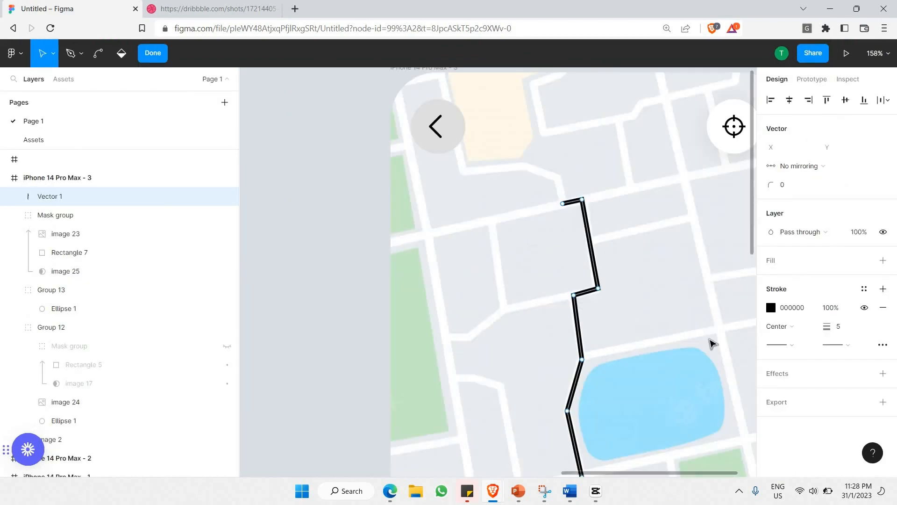
# Step: Give the route path's stroke Round end caps
pyautogui.hscroll(1, 711, 344)
pyautogui.click(792, 345)
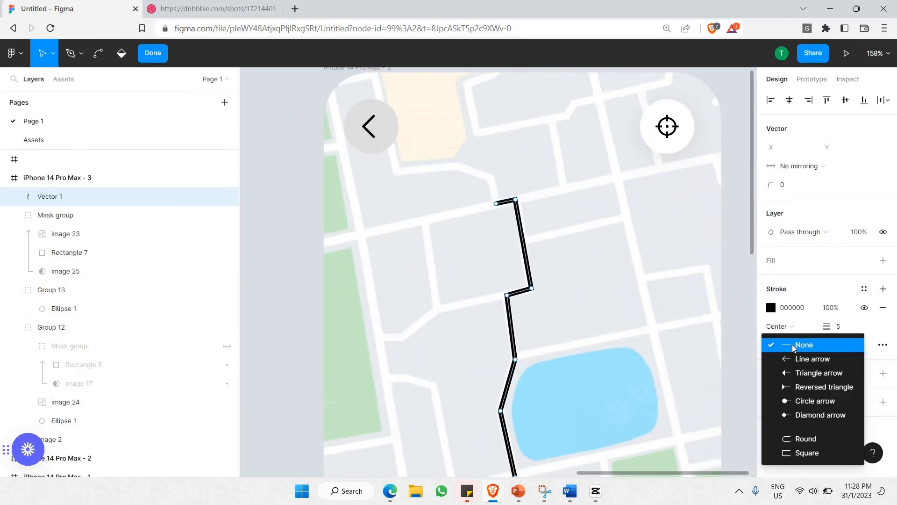
pyautogui.click(817, 441)
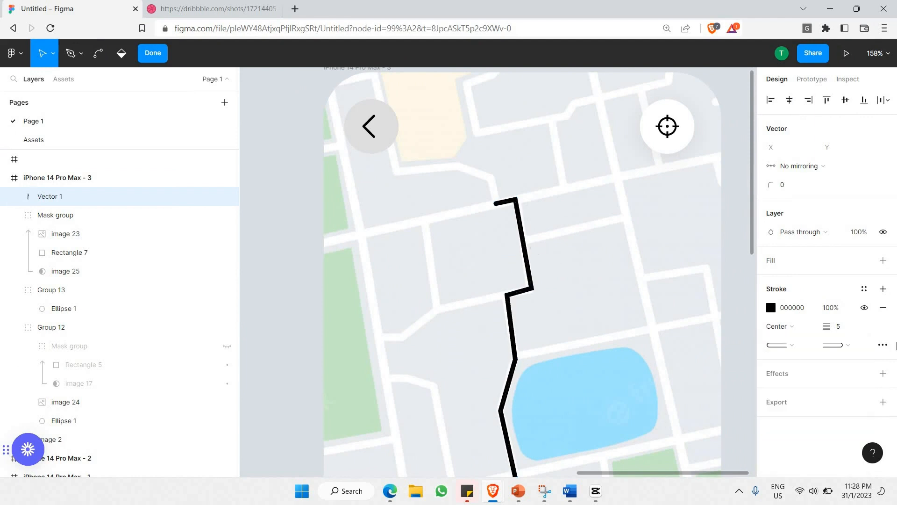
pyautogui.click(849, 346)
pyautogui.click(295, 266)
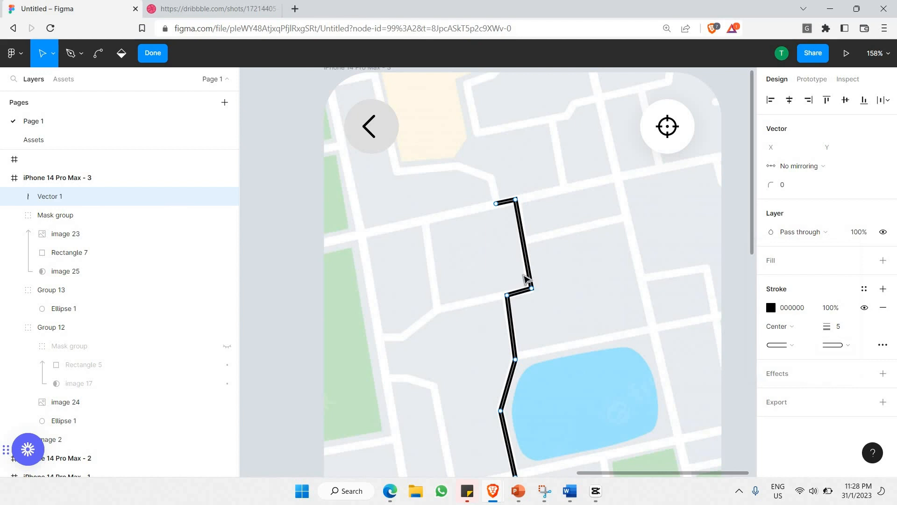
# Step: Finish editing the route path's points and round its bends with a corner radius of 5
pyautogui.scroll(8, 530, 199)
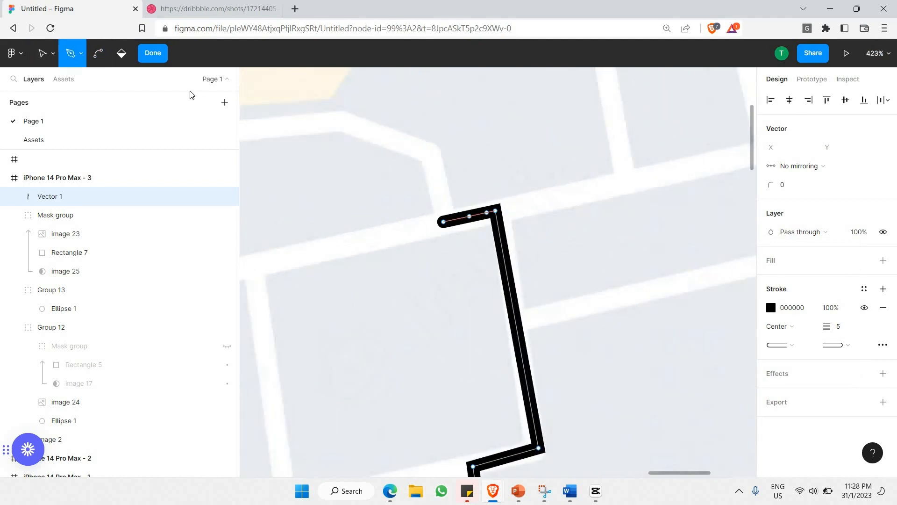
pyautogui.click(165, 60)
pyautogui.scroll(-1, 561, 280)
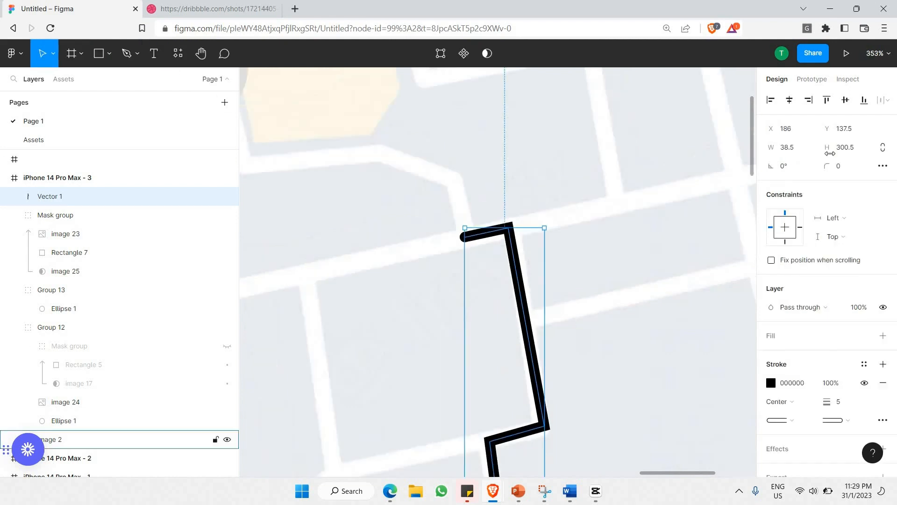
pyautogui.scroll(3, 520, 182)
pyautogui.click(845, 169)
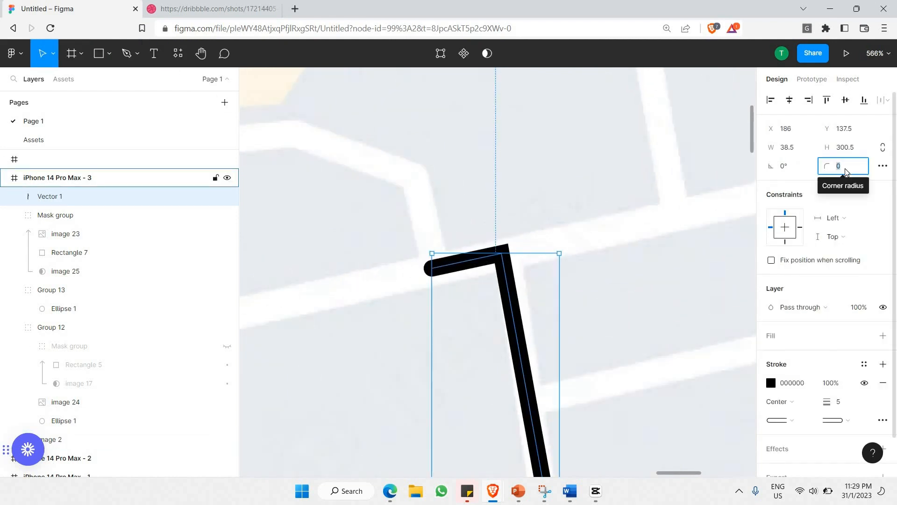
pyautogui.write('5')
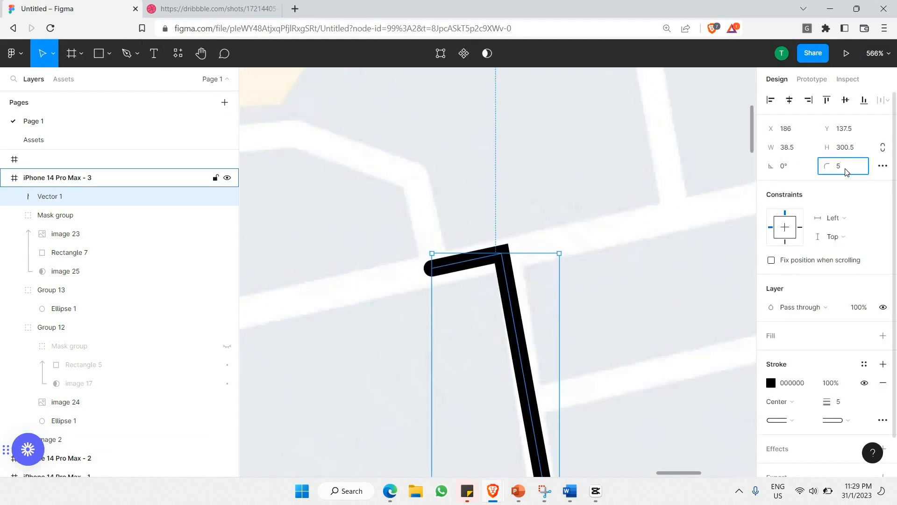
pyautogui.press('Return')
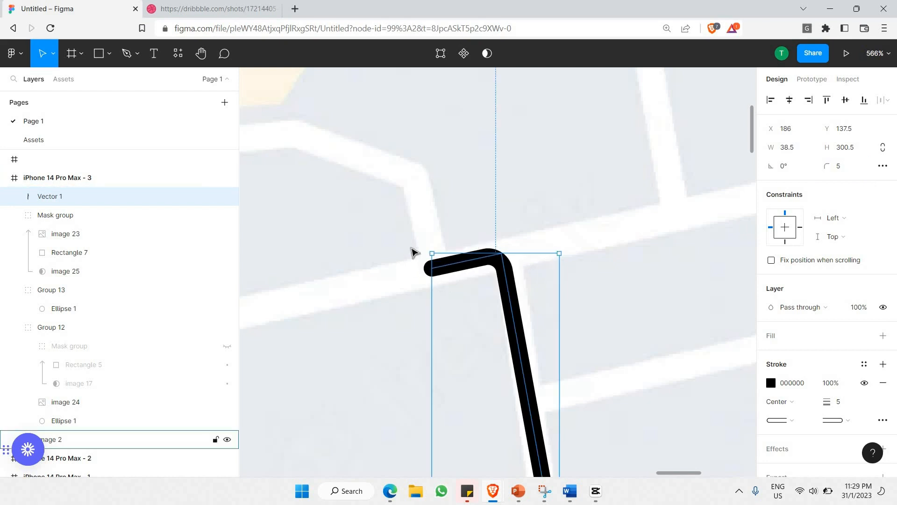
pyautogui.scroll(5, 493, 281)
pyautogui.scroll(-3, 493, 280)
pyautogui.click(544, 315)
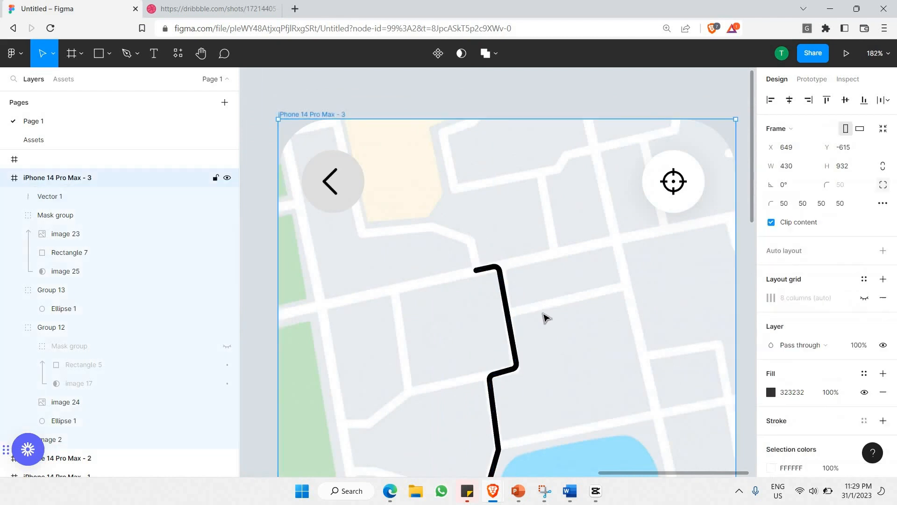
# Step: Check the route marker in the Dribbble reference and paste a copy of the dish screen's heart button onto the map screen
pyautogui.scroll(-1, 537, 309)
pyautogui.scroll(-4, 532, 306)
pyautogui.hotkey('ctrl', 'Tab')
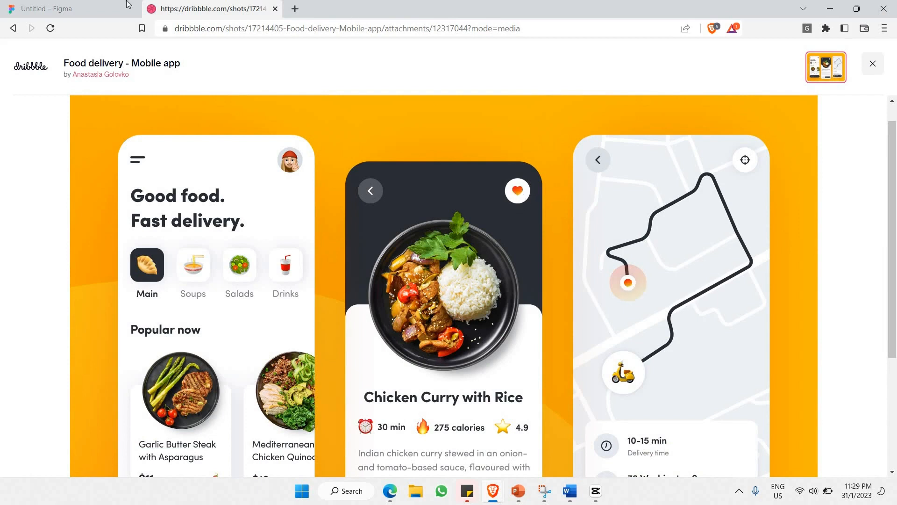
pyautogui.click(74, 9)
pyautogui.scroll(5, 335, 246)
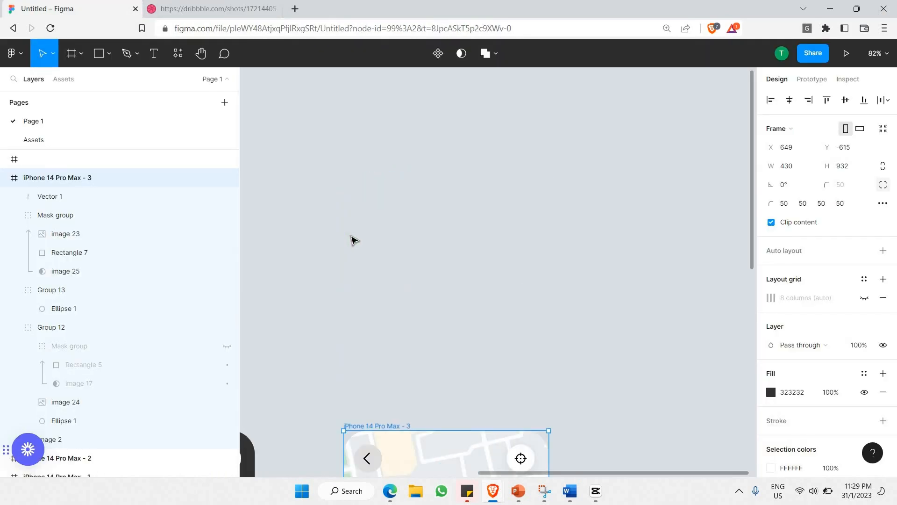
pyautogui.scroll(-7, 353, 239)
pyautogui.hscroll(-3, 356, 234)
pyautogui.click(395, 128)
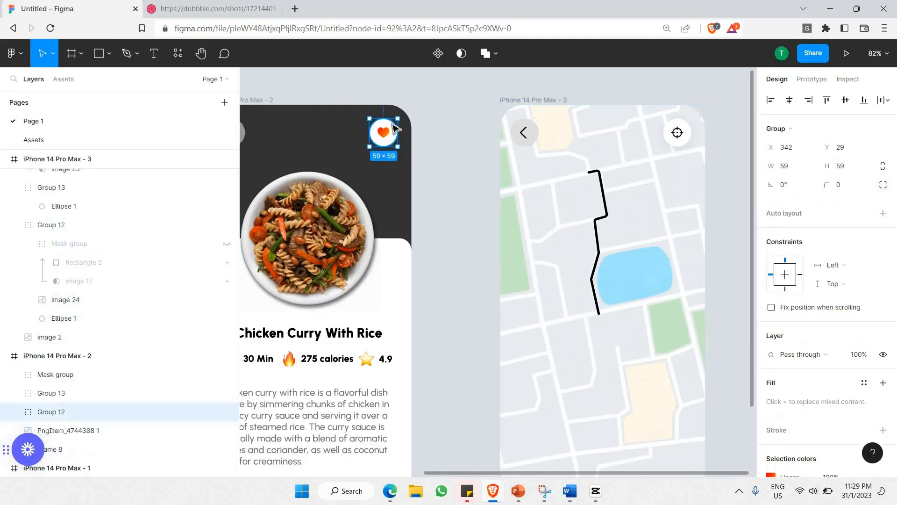
pyautogui.hscroll(5, 477, 175)
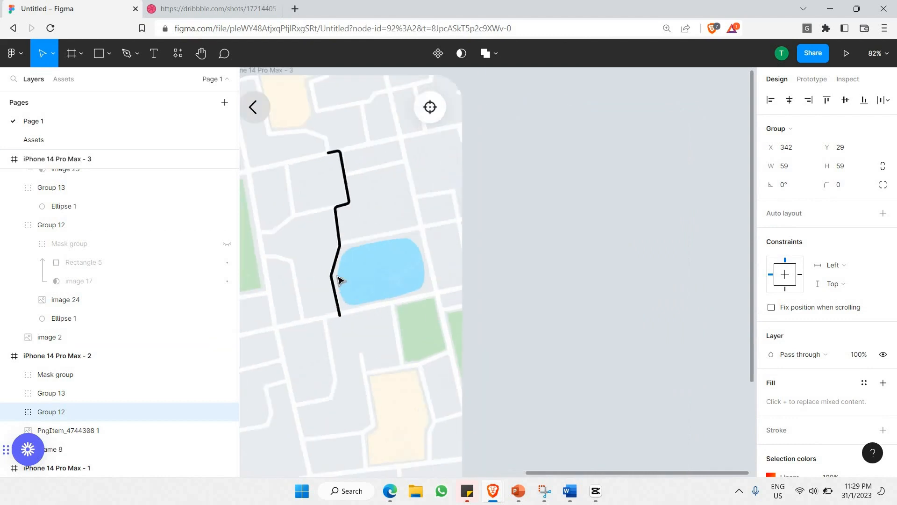
pyautogui.scroll(3, 371, 176)
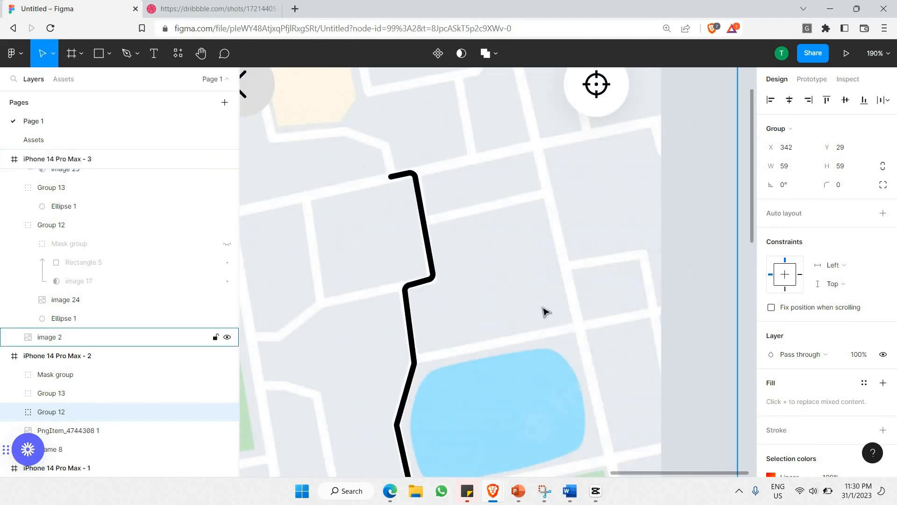
pyautogui.hotkey('ctrl', 'v')
# Step: Shrink the pasted heart button to 27 × 27 and place it over the route's upper end at X 173, Y 129
pyautogui.moveTo(514, 246); pyautogui.dragTo(406, 156)
pyautogui.scroll(5, 407, 156)
pyautogui.scroll(2, 458, 135)
pyautogui.moveTo(449, 137); pyautogui.dragTo(386, 199)
pyautogui.press('Left')
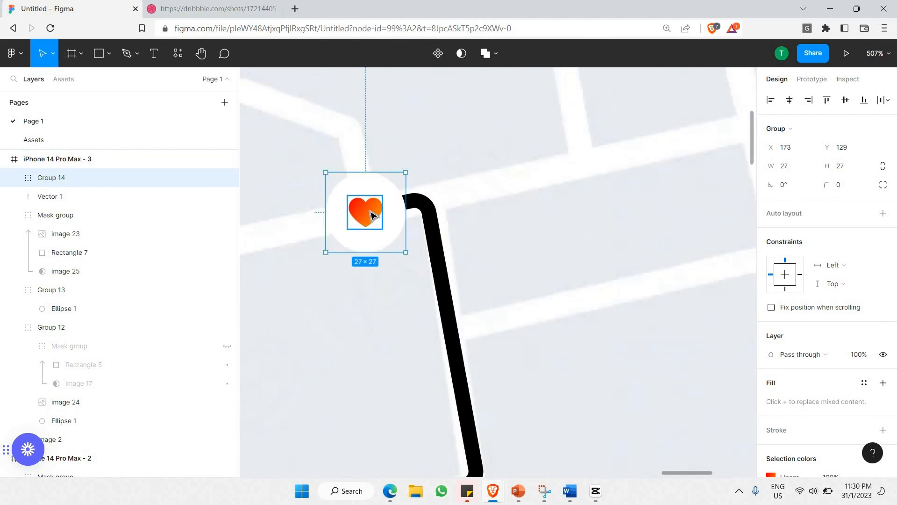
# Step: Delete the heart-shaped mask image from the route marker, keeping its gradient rectangle
pyautogui.keyDown('ctrl'); pyautogui.click(370, 210); pyautogui.keyUp('ctrl')
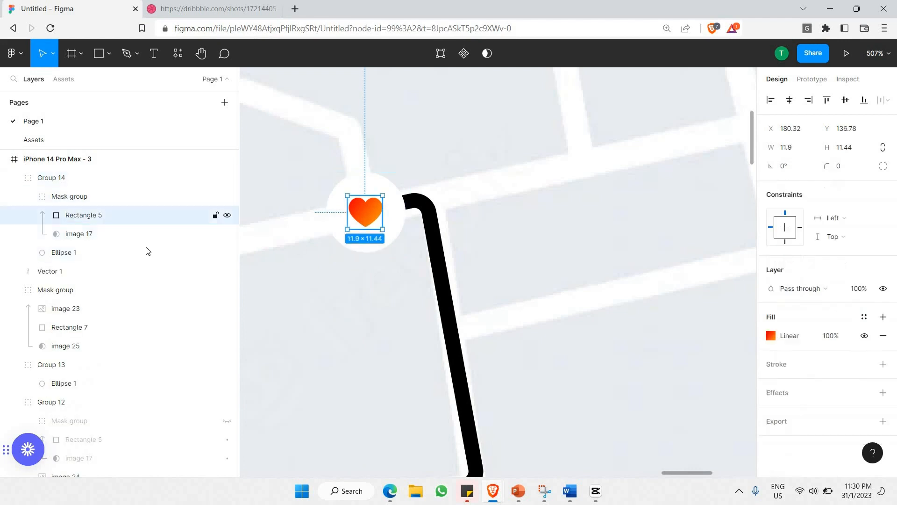
pyautogui.click(77, 234)
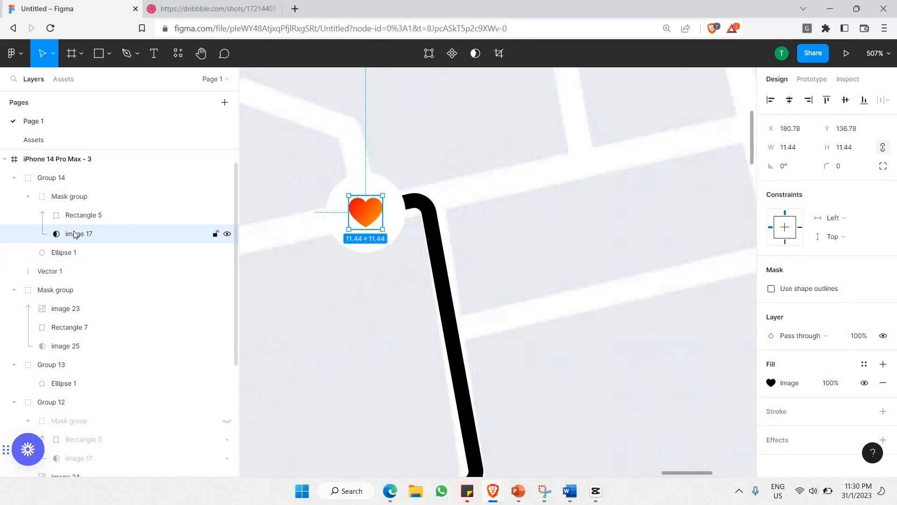
pyautogui.press('Delete')
# Step: Turn the marker's gradient rectangle into a round dot with a corner radius of 100
pyautogui.doubleClick(374, 218)
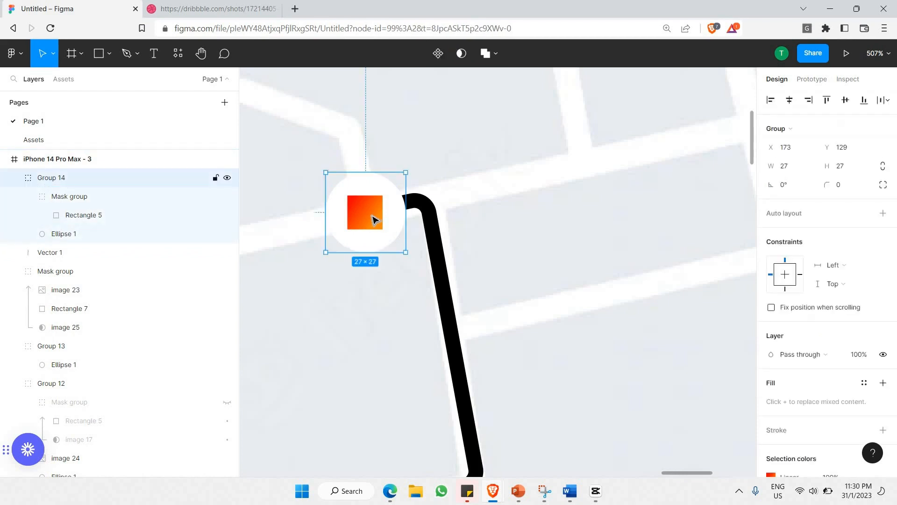
pyautogui.click(856, 171)
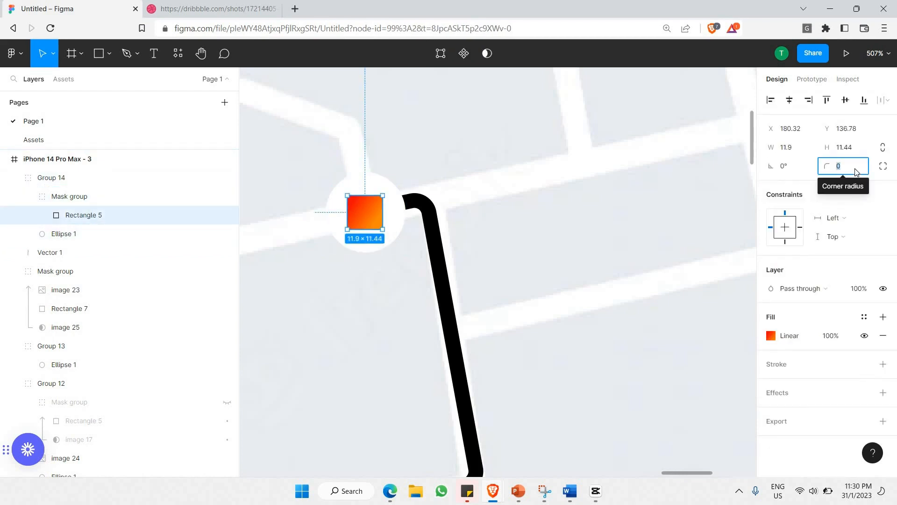
pyautogui.write('100')
pyautogui.press('Return')
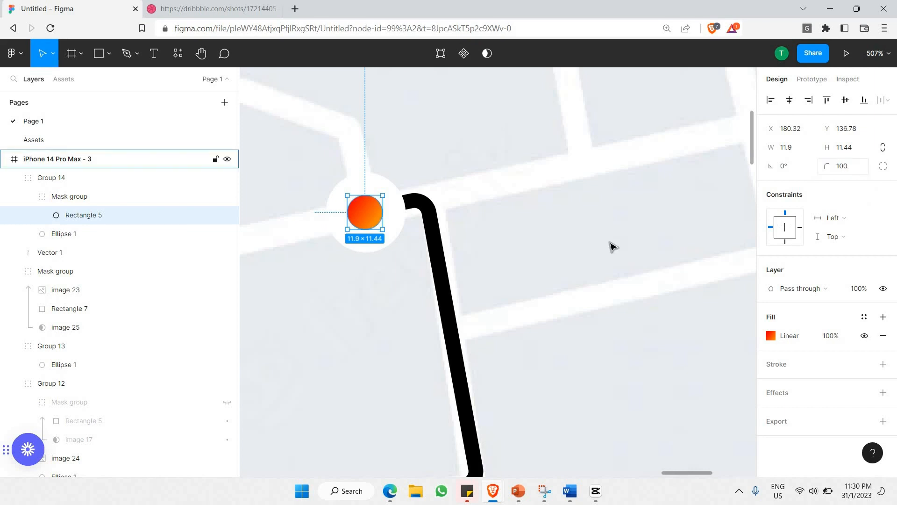
# Step: Add a drop shadow with a blur of 25 to the round marker group at the route's upper end
pyautogui.click(395, 201)
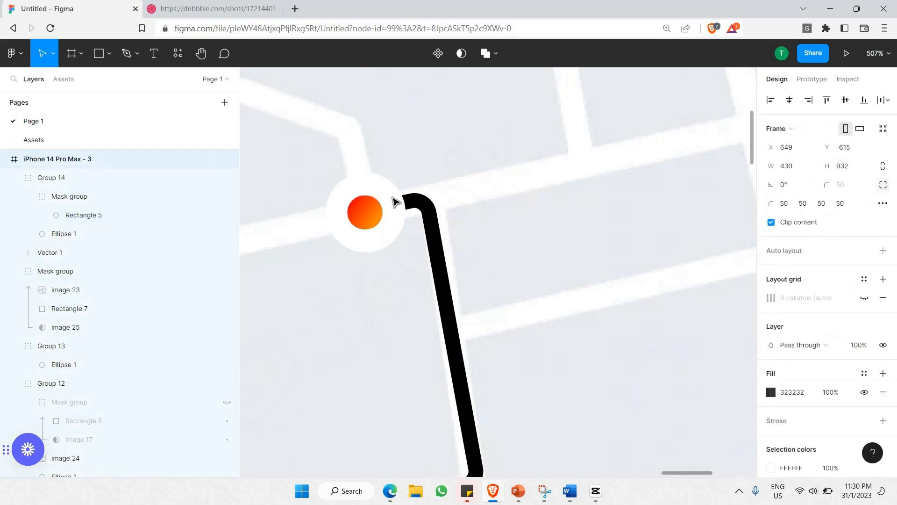
pyautogui.click(384, 214)
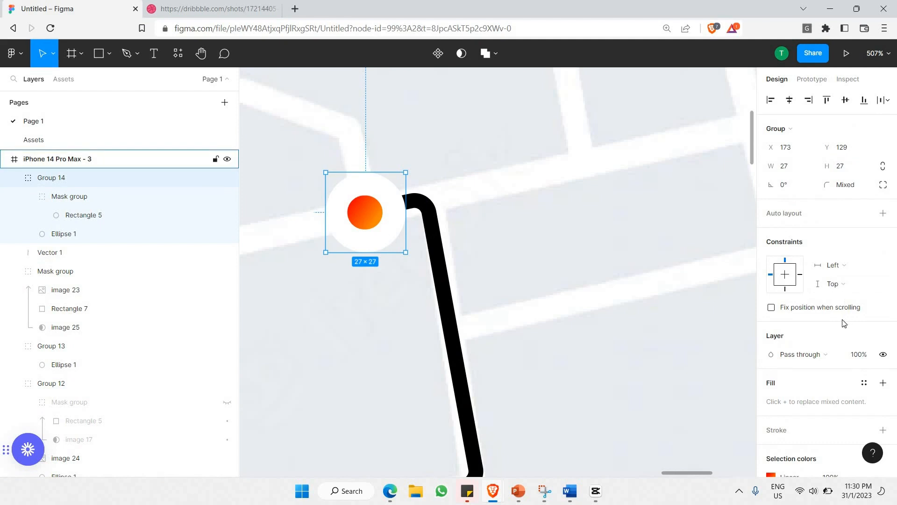
pyautogui.scroll(-3, 778, 395)
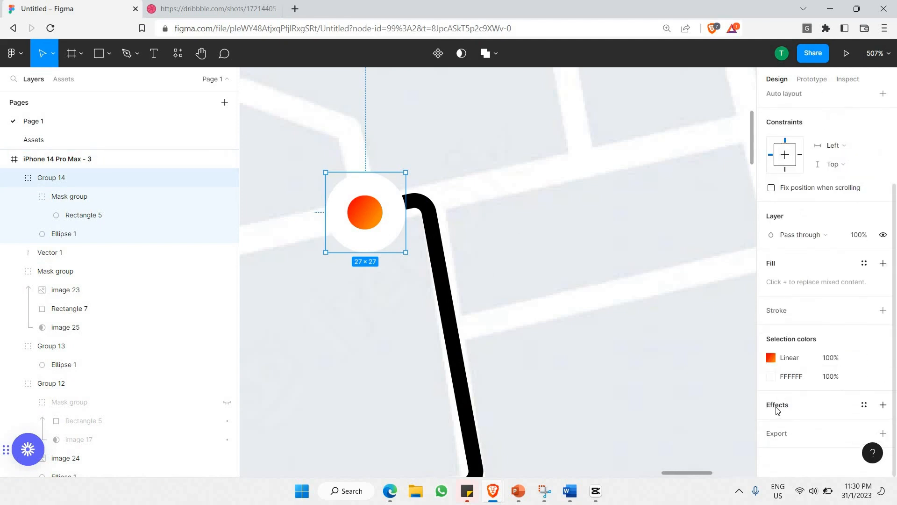
pyautogui.click(775, 405)
pyautogui.click(772, 424)
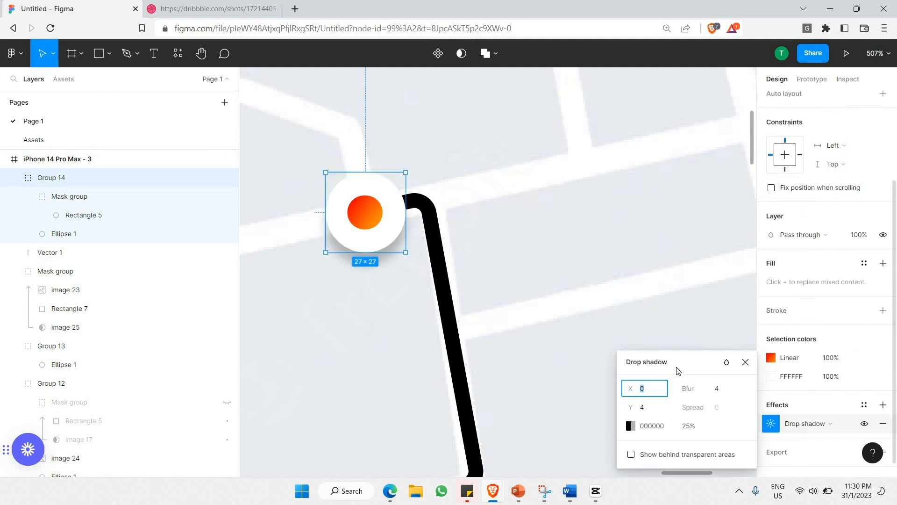
pyautogui.moveTo(677, 368); pyautogui.dragTo(548, 202)
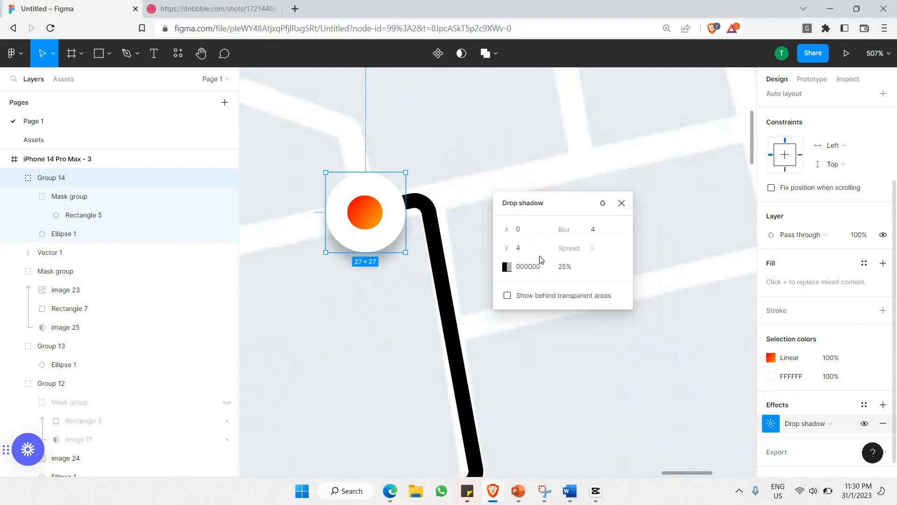
pyautogui.click(596, 224)
pyautogui.press('Return')
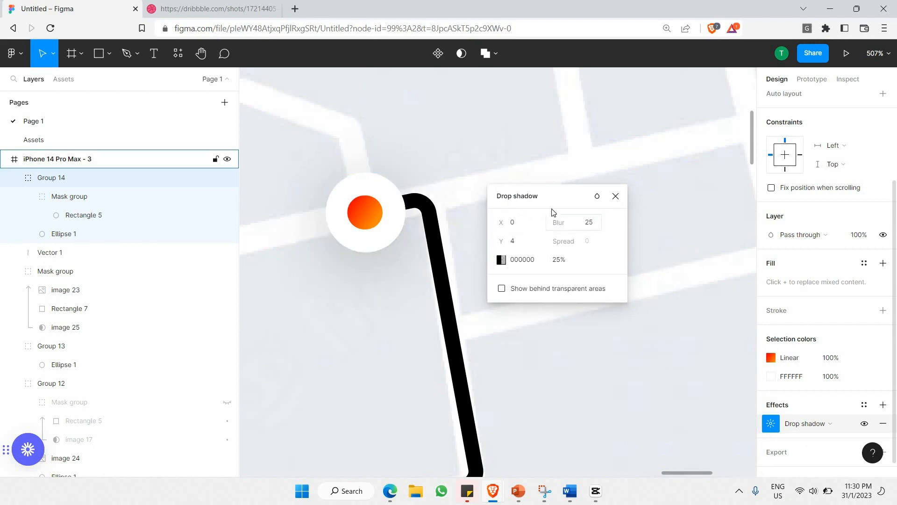
# Step: Set the opacity of the marker's drop shadow to 10%
pyautogui.click(563, 260)
pyautogui.write('5')
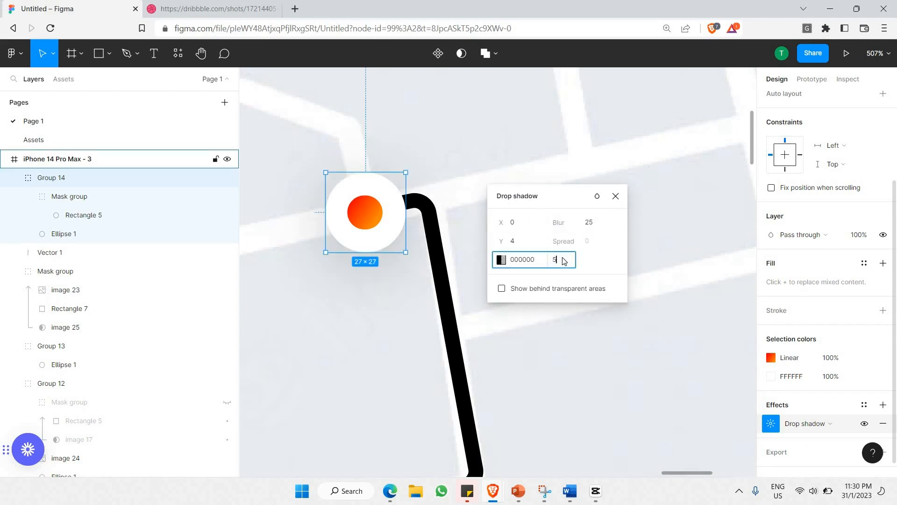
pyautogui.press('BackSpace')
pyautogui.write('10')
pyautogui.press('Return')
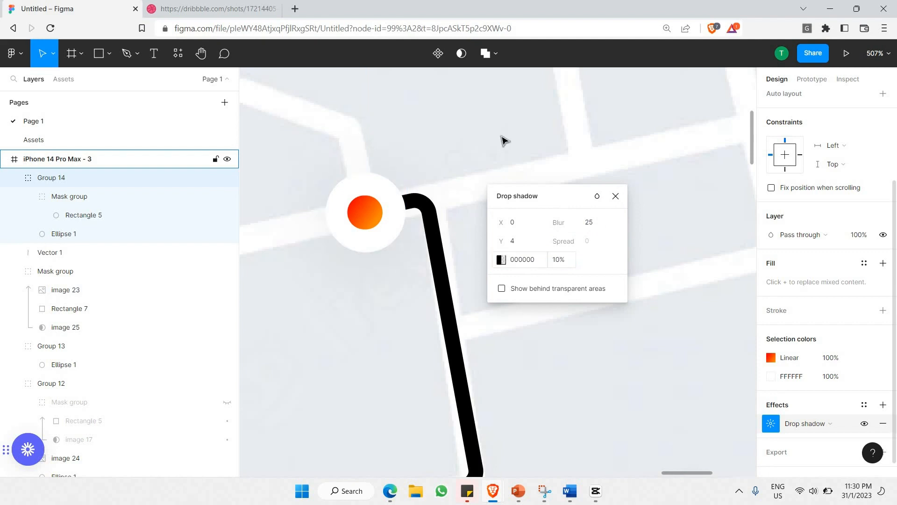
pyautogui.click(476, 148)
# Step: Check the marker's halo in the Dribbble reference and draw a 57 × 57 circle over the marker at X 158, Y 112
pyautogui.scroll(-3, 474, 149)
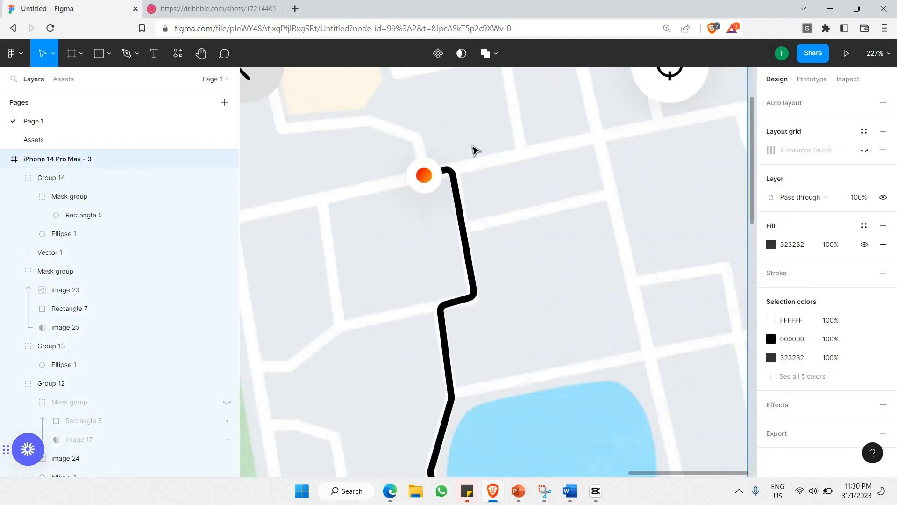
pyautogui.scroll(-3, 473, 150)
pyautogui.scroll(5, 469, 152)
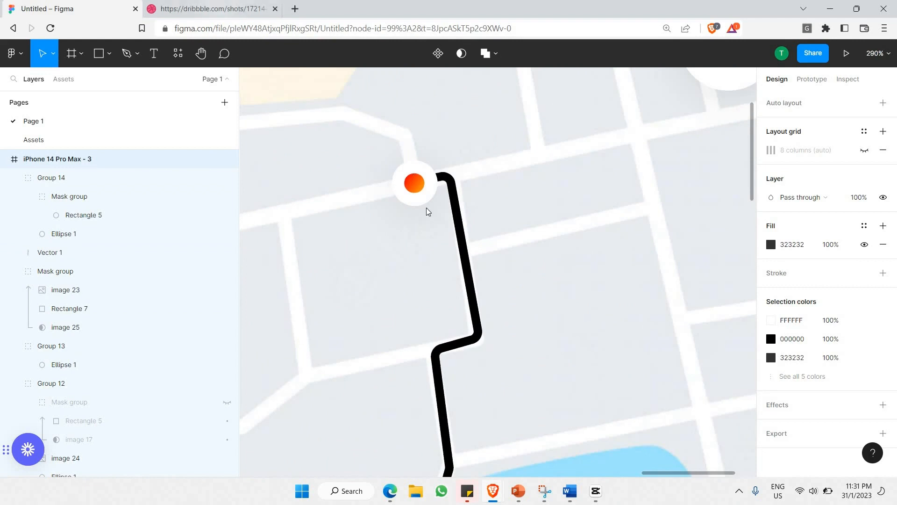
pyautogui.hotkey('ctrl', 'Tab')
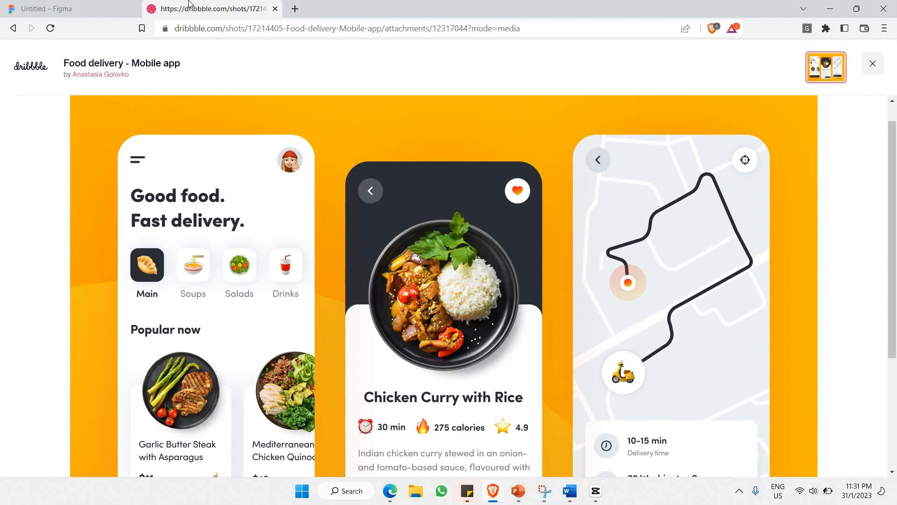
pyautogui.click(97, 5)
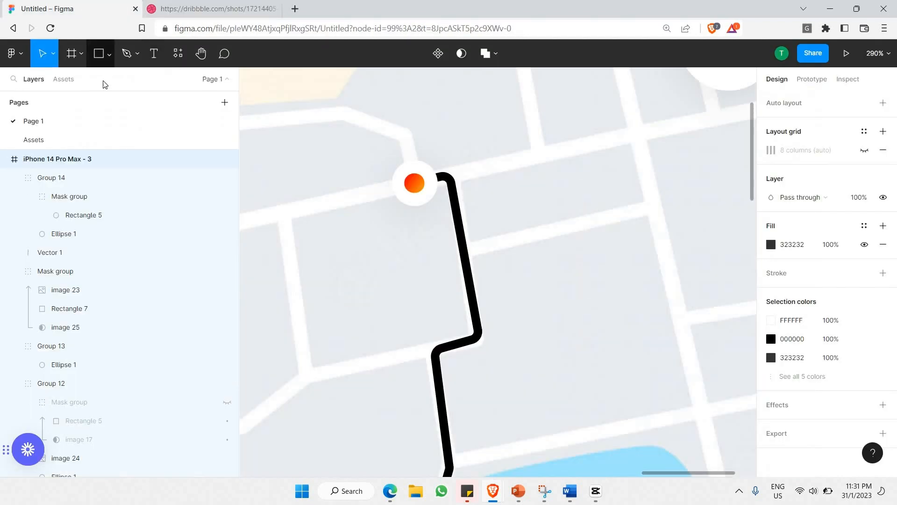
pyautogui.press('o')
pyautogui.moveTo(367, 132); pyautogui.dragTo(463, 198)
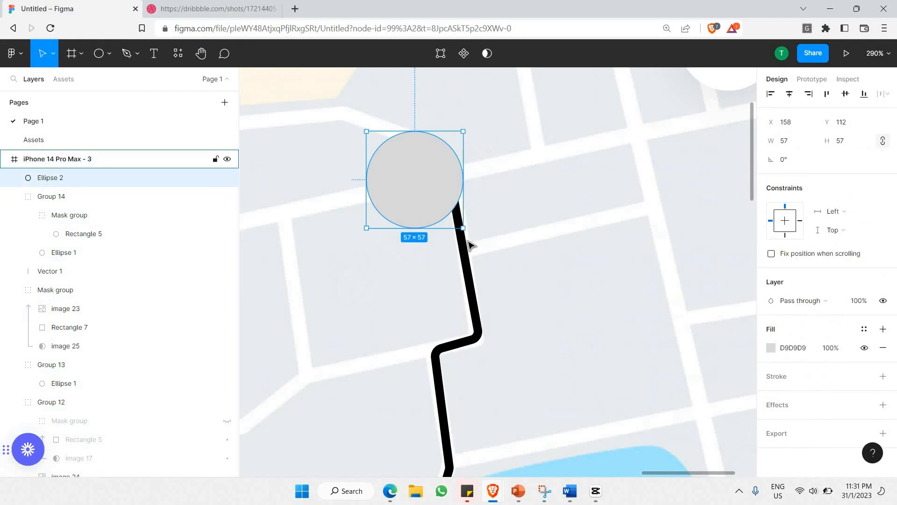
# Step: Change the new circle's fill to a linear gradient and make its first color stop orange
pyautogui.rightClick(432, 165)
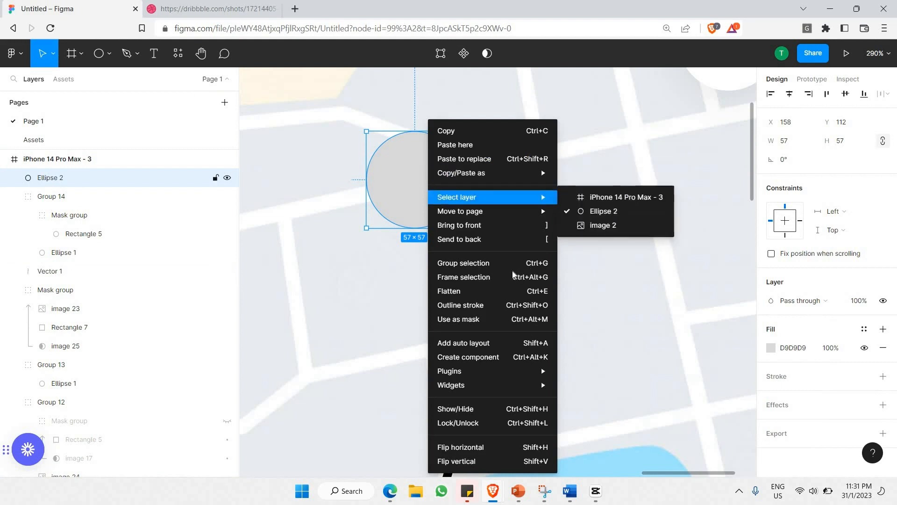
pyautogui.click(771, 347)
pyautogui.moveTo(644, 176); pyautogui.dragTo(500, 164)
pyautogui.click(500, 164)
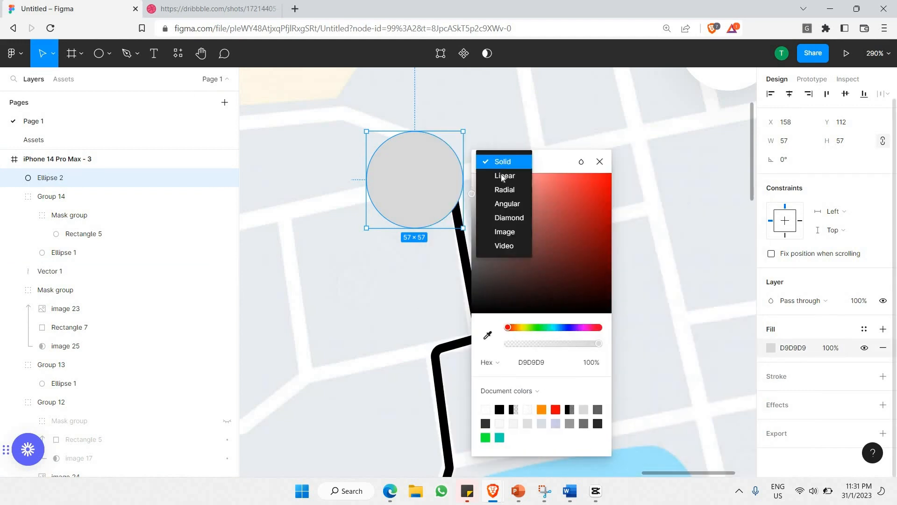
pyautogui.click(505, 175)
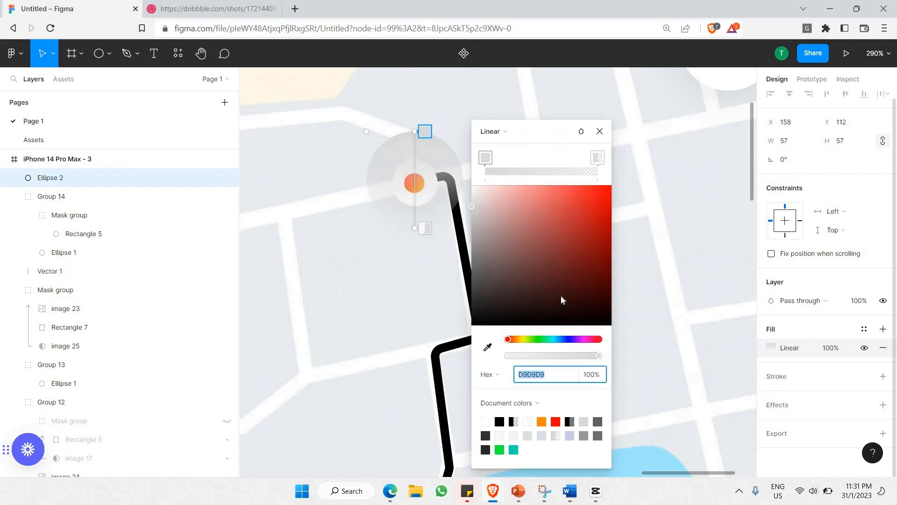
pyautogui.click(486, 159)
pyautogui.click(515, 339)
pyautogui.moveTo(521, 322); pyautogui.dragTo(685, 139)
# Step: Set the gradient's transparent end stop to FF0000 and stretch both gradient ends beyond the circle's edges
pyautogui.click(424, 228)
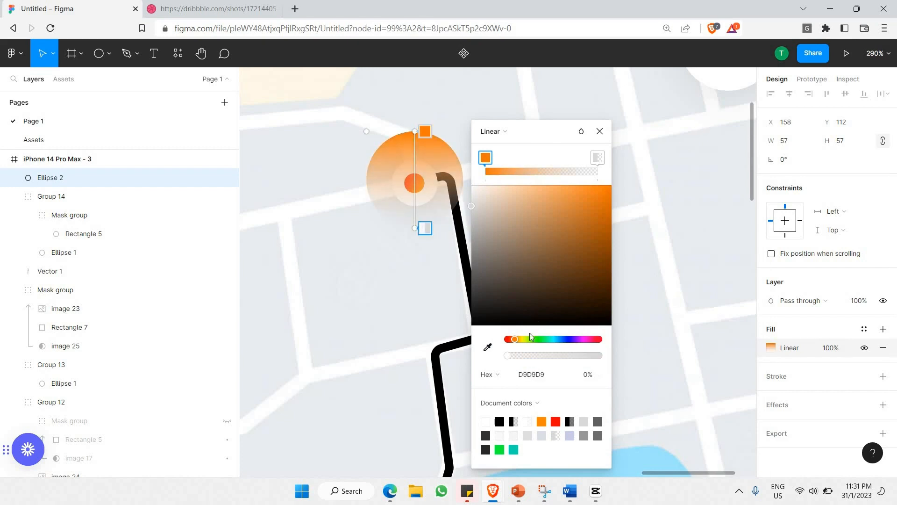
pyautogui.moveTo(515, 339); pyautogui.dragTo(502, 340)
pyautogui.moveTo(523, 309); pyautogui.dragTo(684, 134)
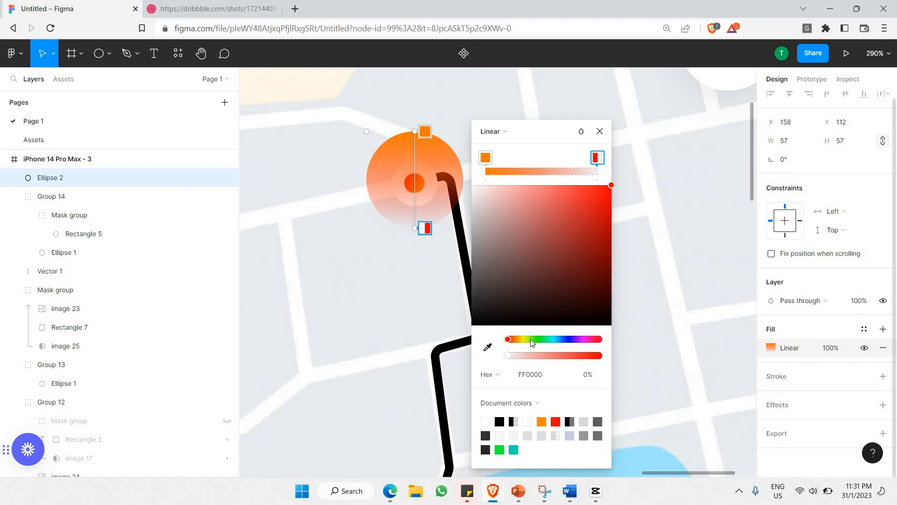
pyautogui.moveTo(415, 131); pyautogui.dragTo(415, 110)
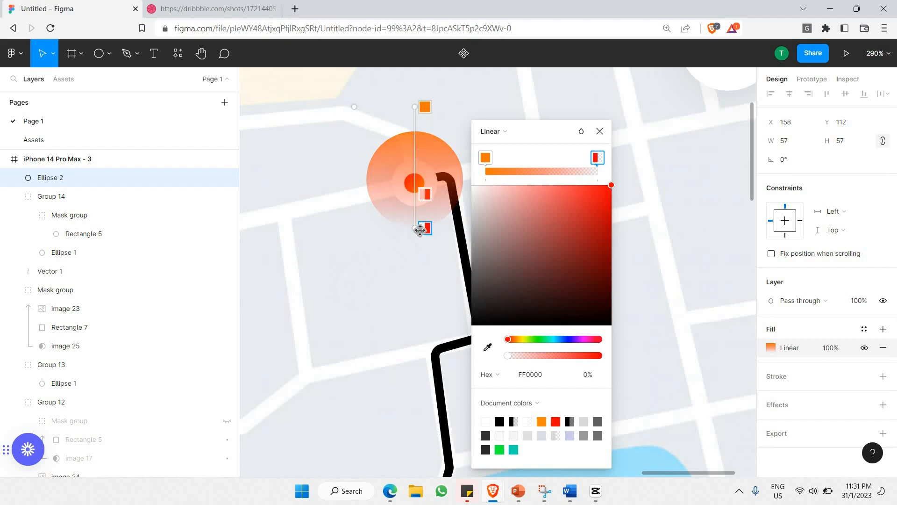
pyautogui.moveTo(424, 228); pyautogui.dragTo(424, 269)
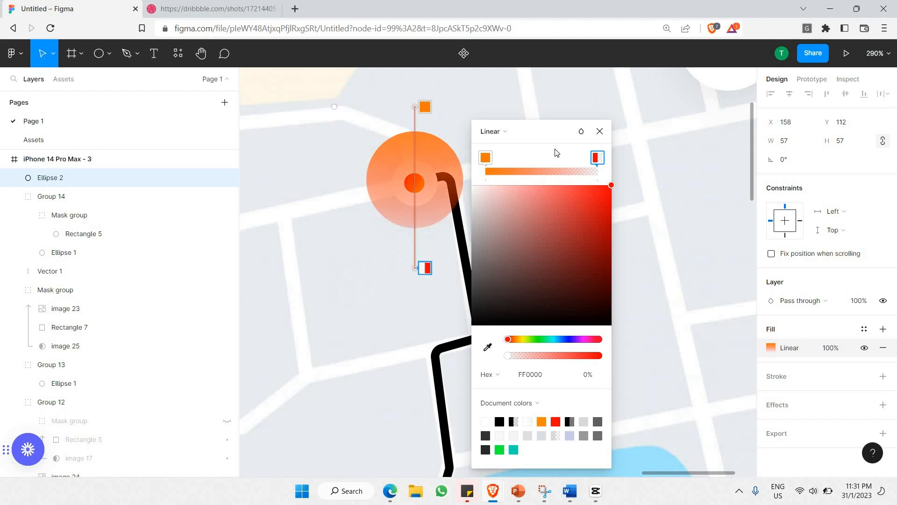
# Step: Set the halo circle's gradient fill opacity to 50%
pyautogui.click(600, 132)
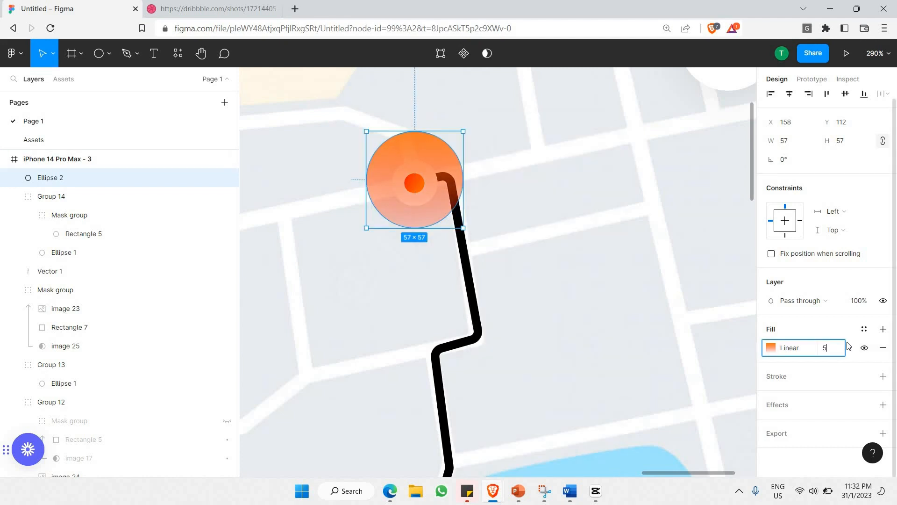
pyautogui.press('Return')
pyautogui.rightClick(426, 212)
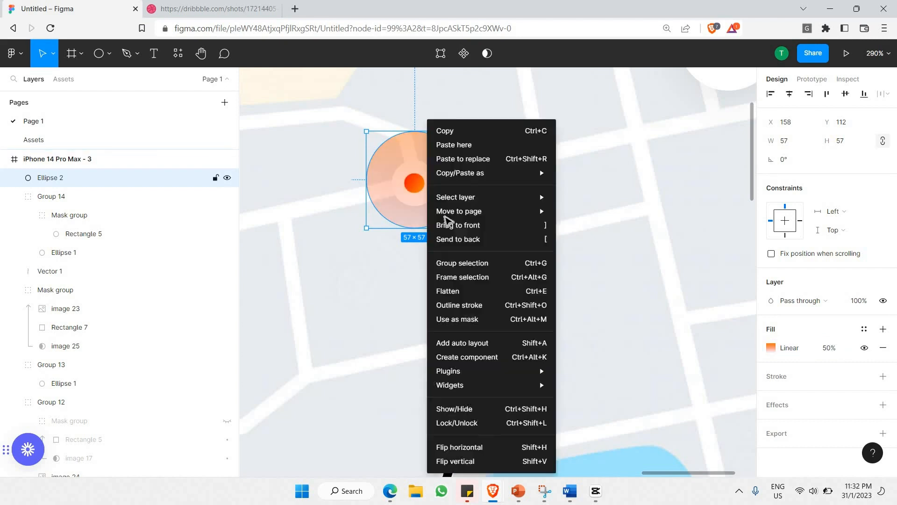
pyautogui.click(400, 205)
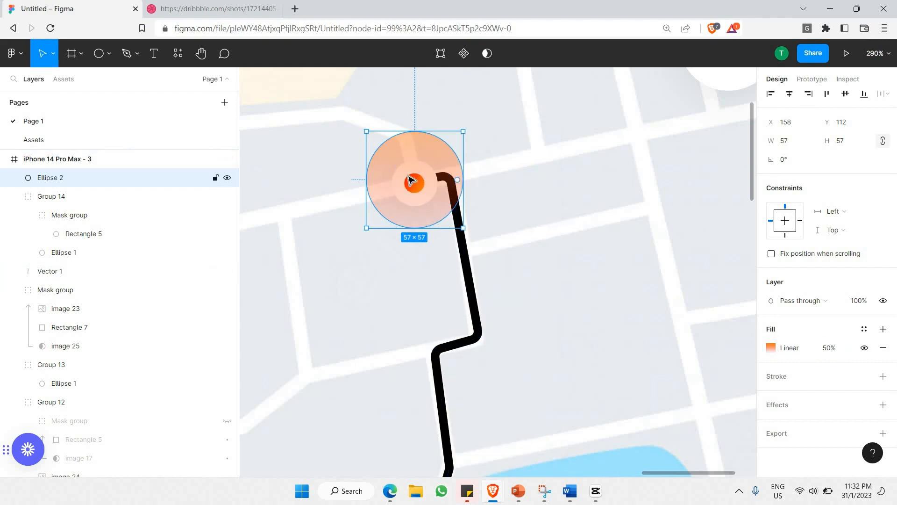
# Step: Move the round marker group above the halo circle in the layer order
pyautogui.click(466, 248)
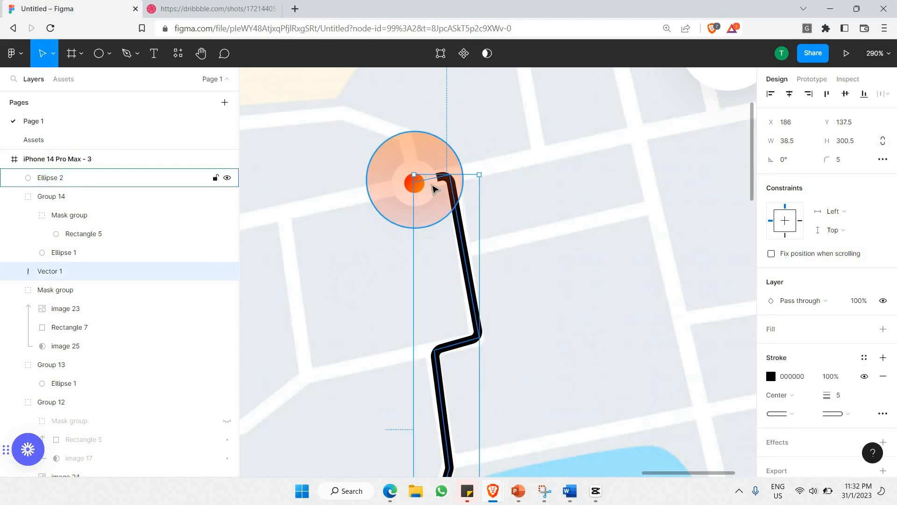
pyautogui.click(69, 198)
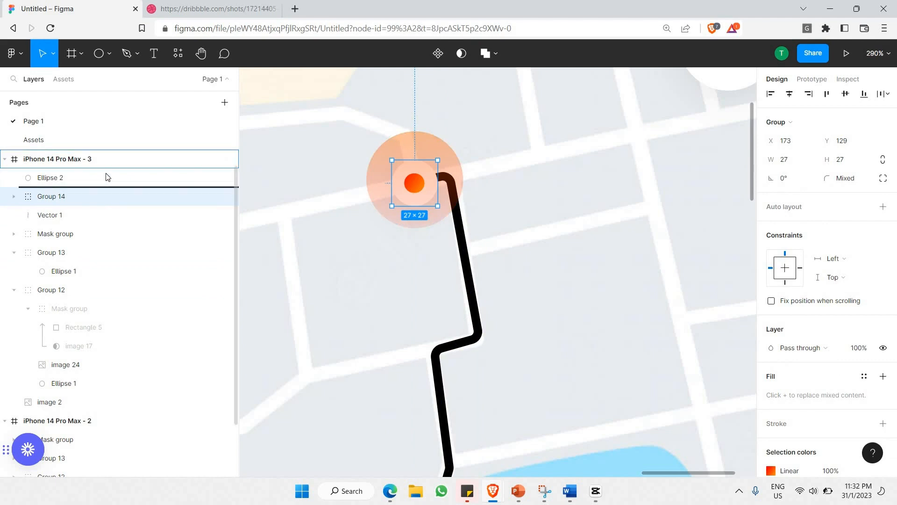
pyautogui.moveTo(108, 192); pyautogui.dragTo(113, 176)
pyautogui.press('Escape')
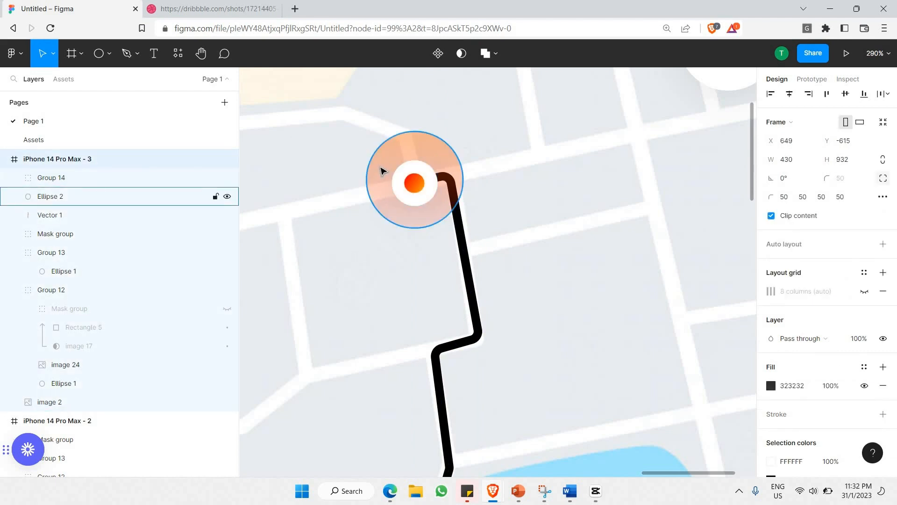
# Step: Check the scooter marker in the Dribbble reference and copy the white round marker group from the route's upper end
pyautogui.scroll(-3, 382, 171)
pyautogui.scroll(-6, 382, 171)
pyautogui.click(215, 9)
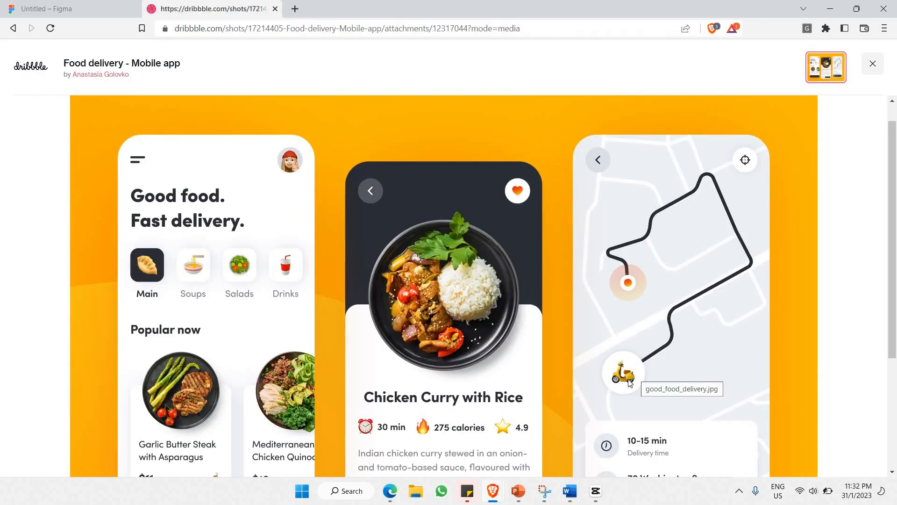
pyautogui.hotkey('ctrl', 'Tab')
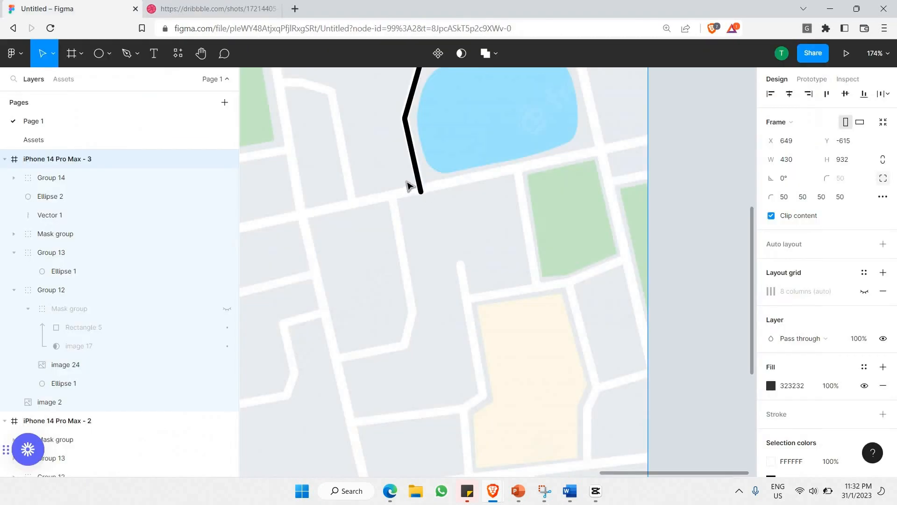
pyautogui.scroll(5, 409, 149)
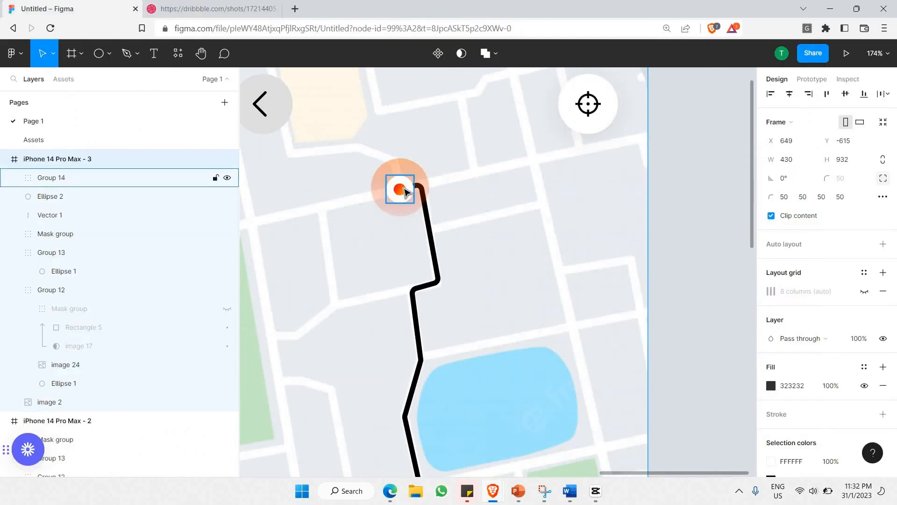
pyautogui.click(405, 193)
pyautogui.hotkey('ctrl', 'c')
pyautogui.scroll(-5, 420, 248)
pyautogui.scroll(3, 416, 234)
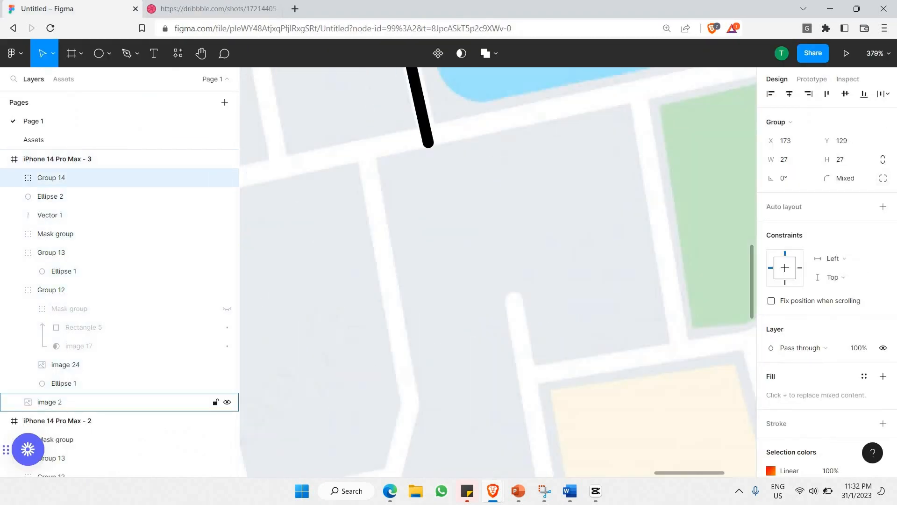
# Step: Paste the marker over the route's lower end at 37 × 37, X 188, Y 418, and delete its gradient dot
pyautogui.hotkey('ctrl', 'v')
pyautogui.moveTo(517, 261); pyautogui.dragTo(456, 162)
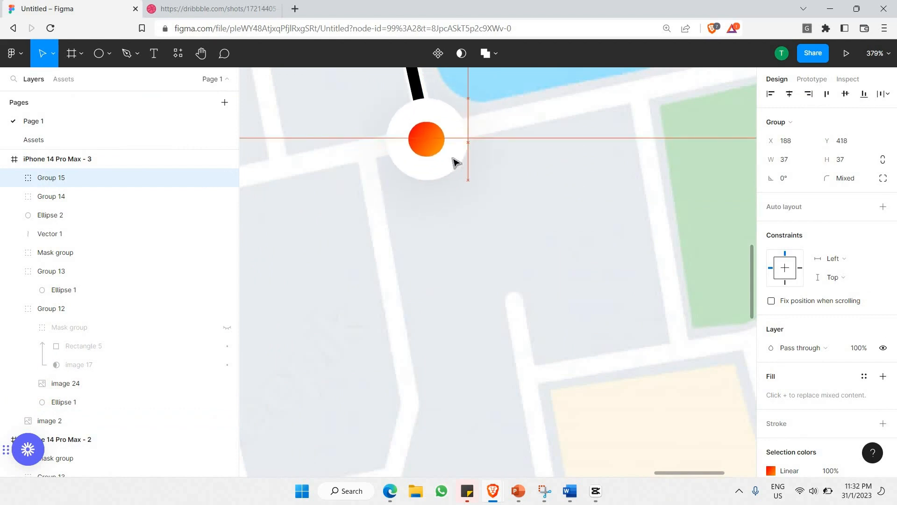
pyautogui.doubleClick(427, 139)
pyautogui.press('Delete')
# Step: Cut the yellow scooter image from the Assets page and paste it onto the white circle at the route's lower end
pyautogui.click(175, 142)
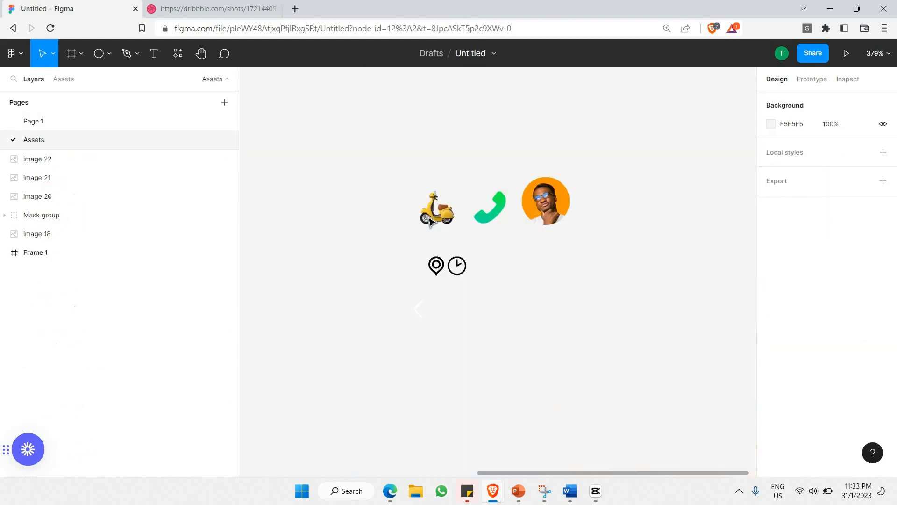
pyautogui.click(433, 219)
pyautogui.hotkey('ctrl', 'x')
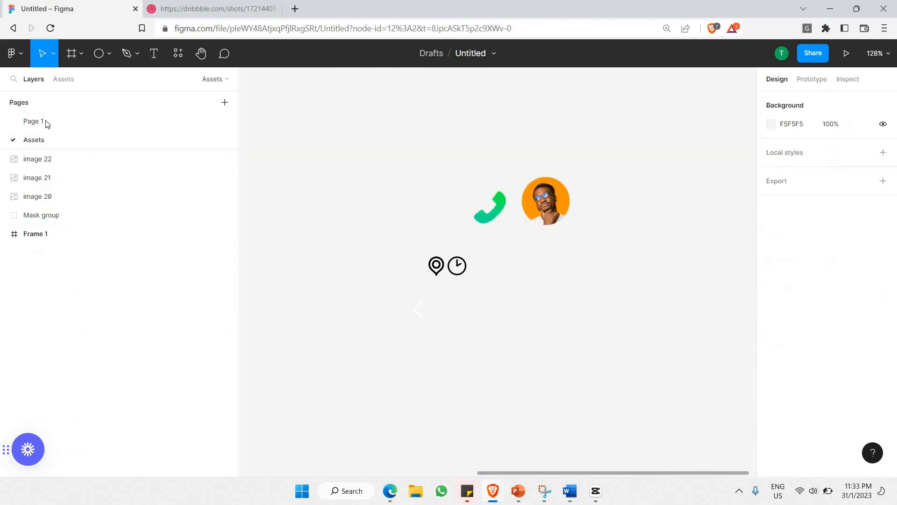
pyautogui.click(44, 122)
pyautogui.doubleClick(424, 140)
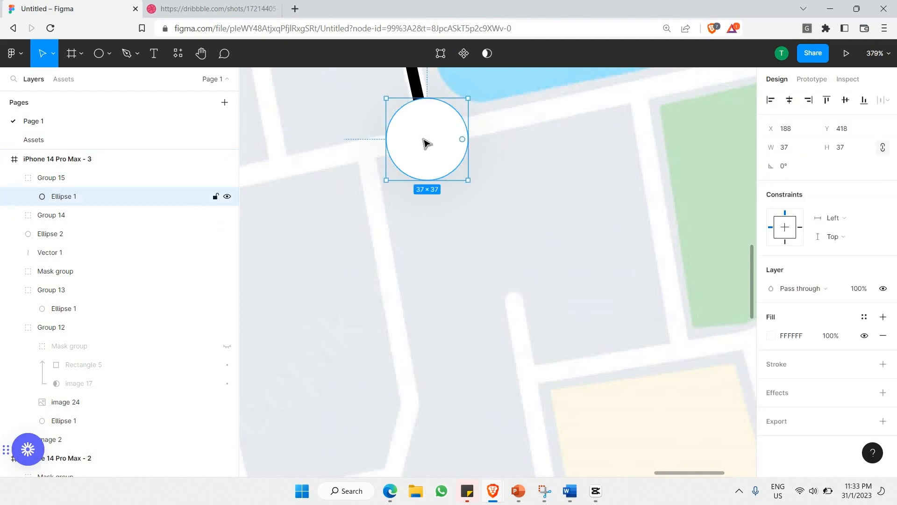
pyautogui.hotkey('ctrl', 'v')
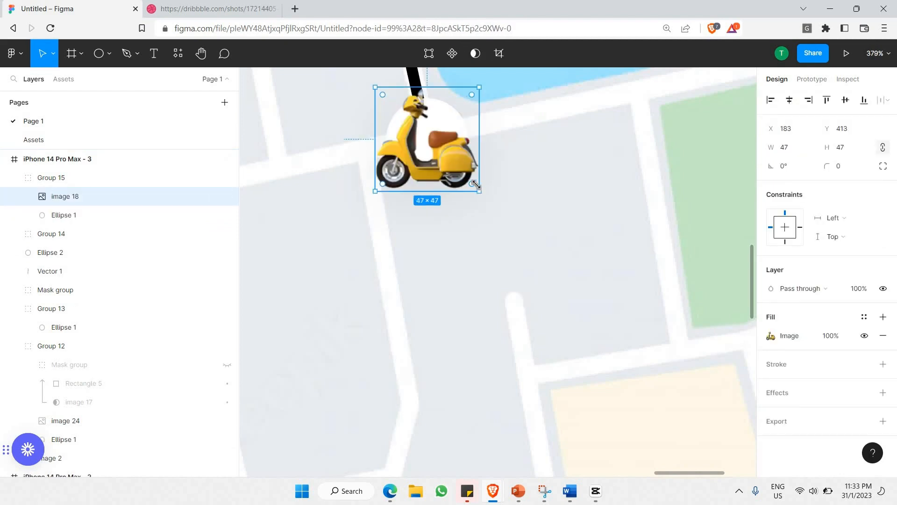
# Step: Enlarge the white circle behind the scooter to 54 × 54 and position it behind the scooter at X 178, Y 405
pyautogui.scroll(5, 475, 184)
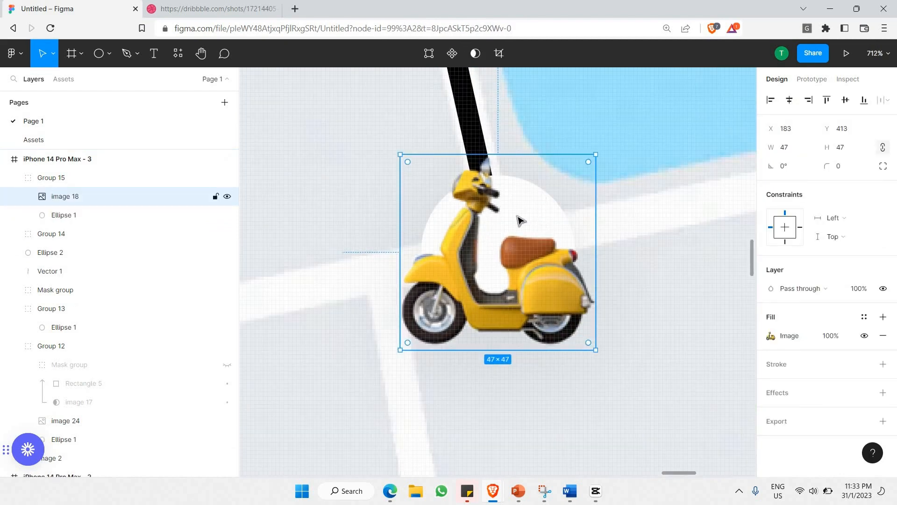
pyautogui.moveTo(500, 236); pyautogui.dragTo(612, 236)
pyautogui.click(487, 235)
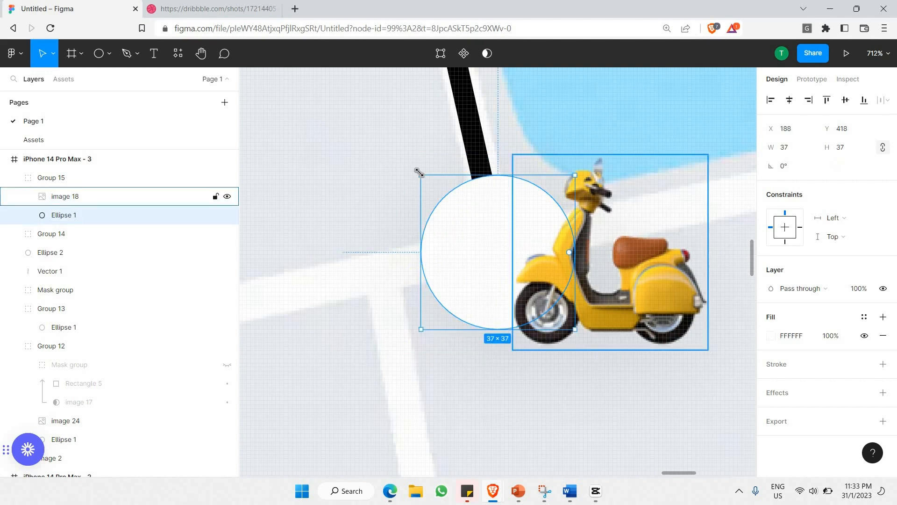
pyautogui.moveTo(419, 172); pyautogui.dragTo(350, 104)
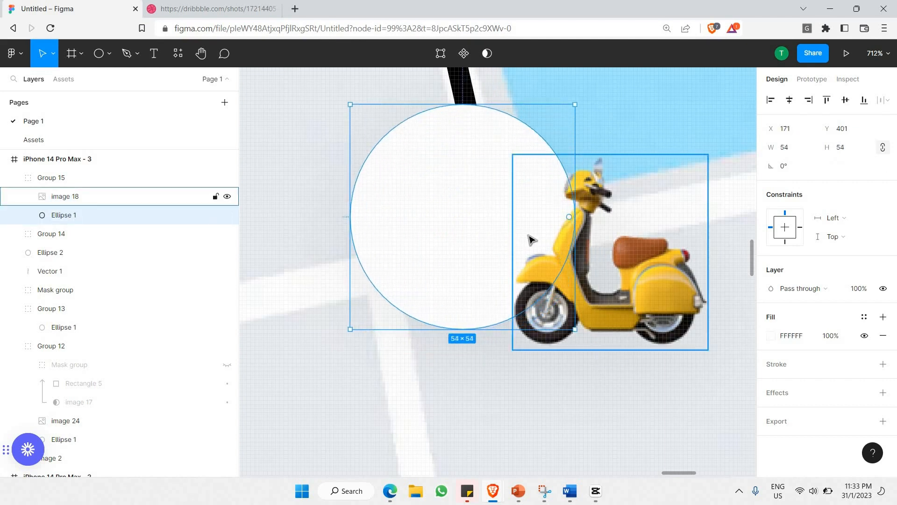
pyautogui.moveTo(531, 239); pyautogui.dragTo(453, 217)
pyautogui.click(560, 251)
pyautogui.click(556, 325)
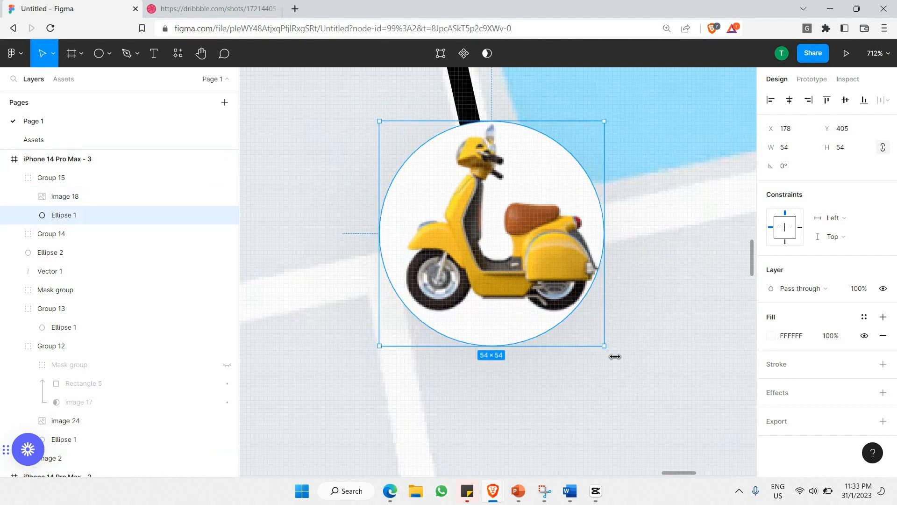
# Step: Enlarge the white circle further, and shrink the scooter to 38 × 38, centred on it at X 189, Y 412
pyautogui.moveTo(615, 357); pyautogui.dragTo(614, 358)
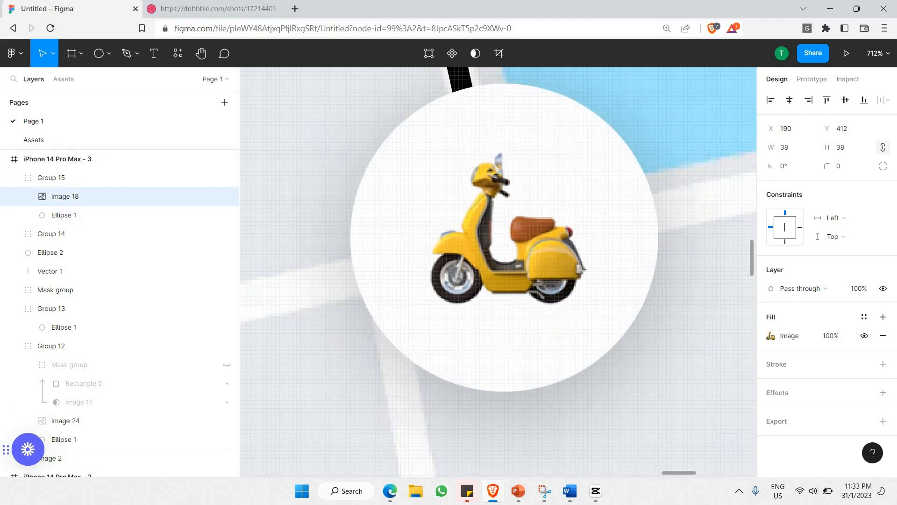
pyautogui.moveTo(528, 242); pyautogui.dragTo(547, 253)
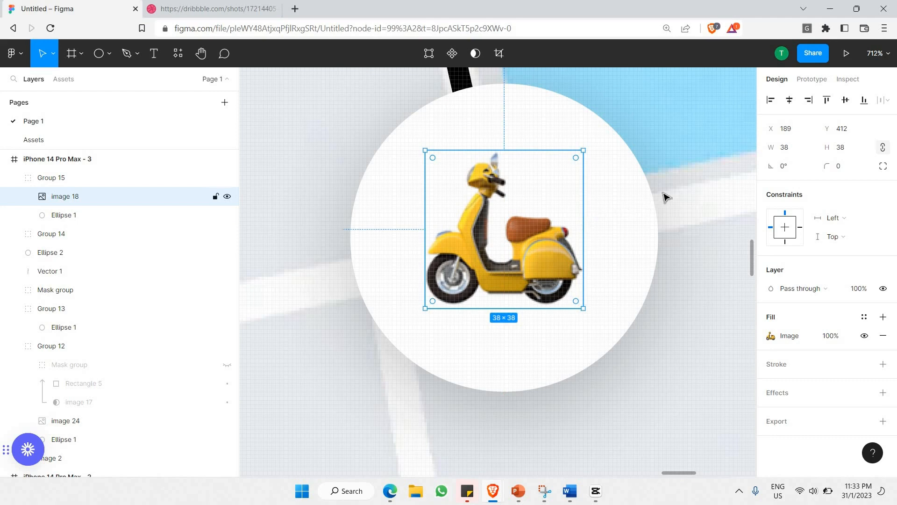
pyautogui.click(677, 203)
# Step: Set the black route line's stroke width to 6
pyautogui.scroll(-3, 523, 236)
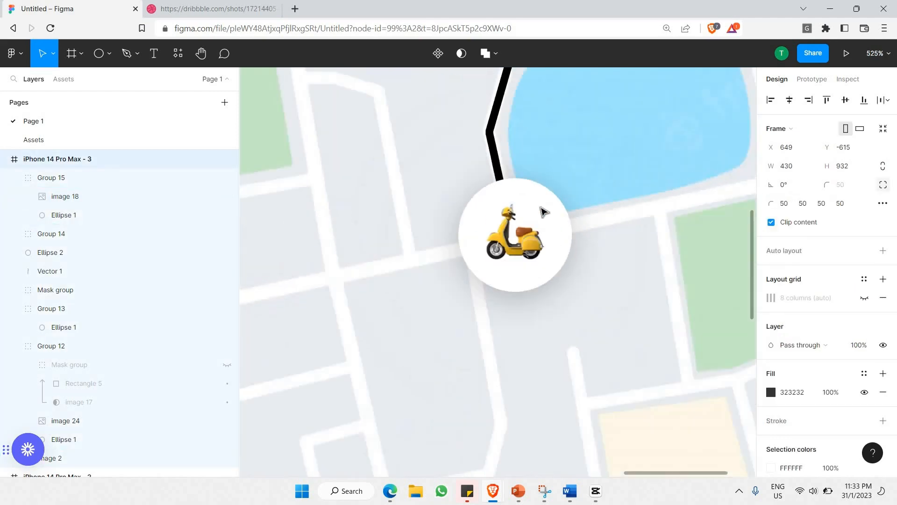
pyautogui.scroll(-5, 541, 211)
pyautogui.scroll(3, 542, 225)
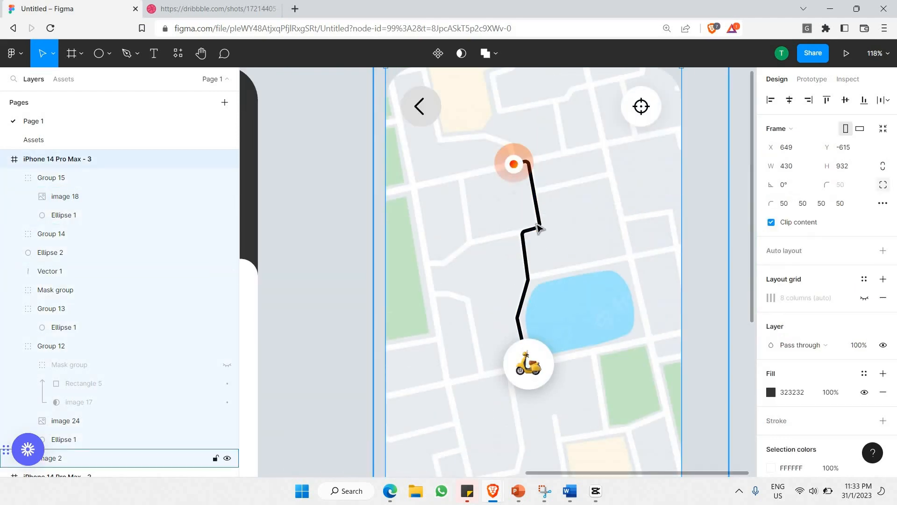
pyautogui.click(538, 227)
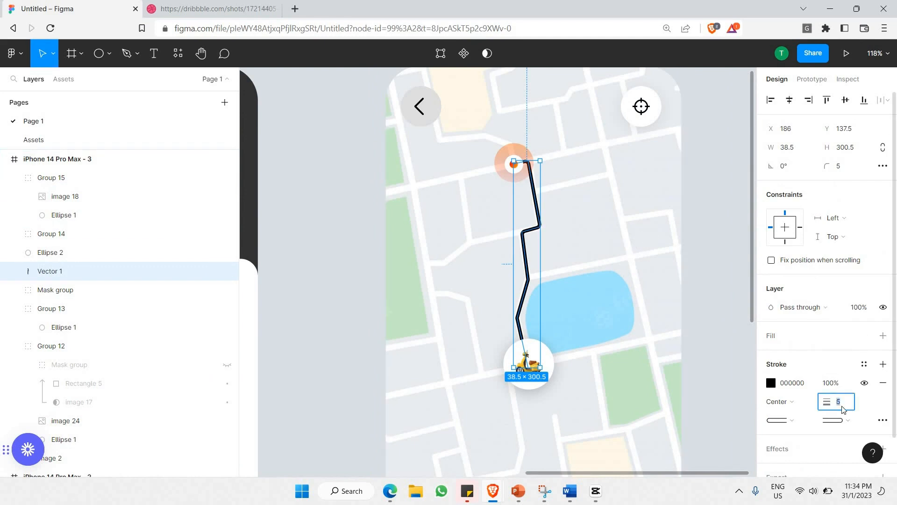
pyautogui.write('6')
pyautogui.press('Return')
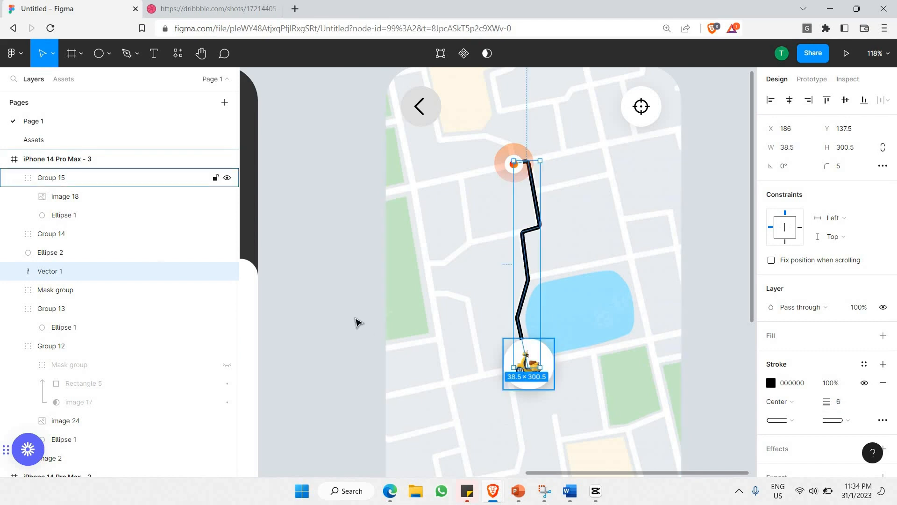
pyautogui.click(355, 323)
# Step: Review the map screen and examine the delivery details card below the scooter in the Dribbble reference
pyautogui.scroll(-5, 482, 312)
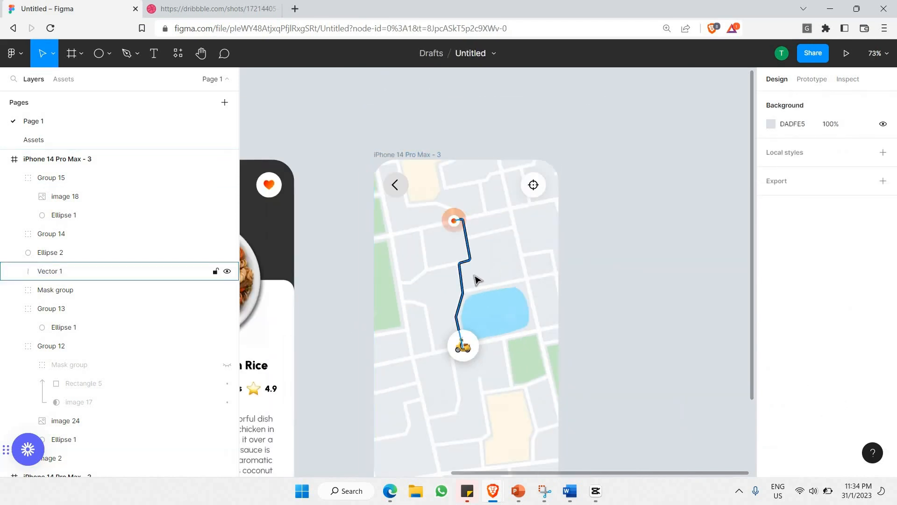
pyautogui.scroll(-3, 440, 216)
pyautogui.scroll(1, 460, 157)
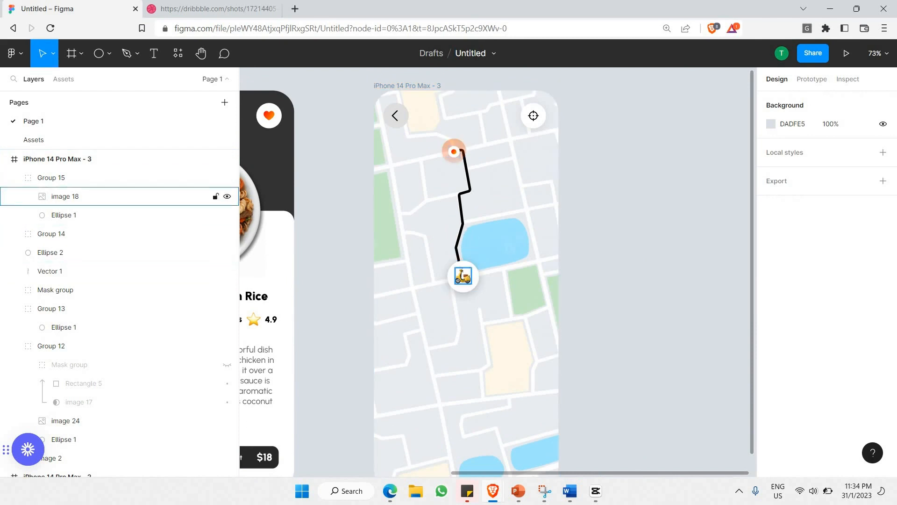
pyautogui.scroll(3, 463, 259)
pyautogui.scroll(1, 472, 117)
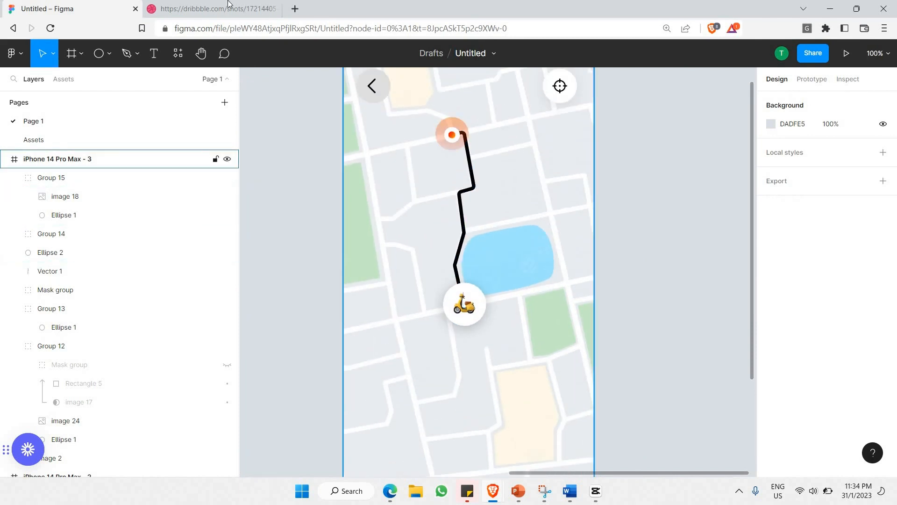
pyautogui.click(215, 9)
pyautogui.scroll(-4, 665, 273)
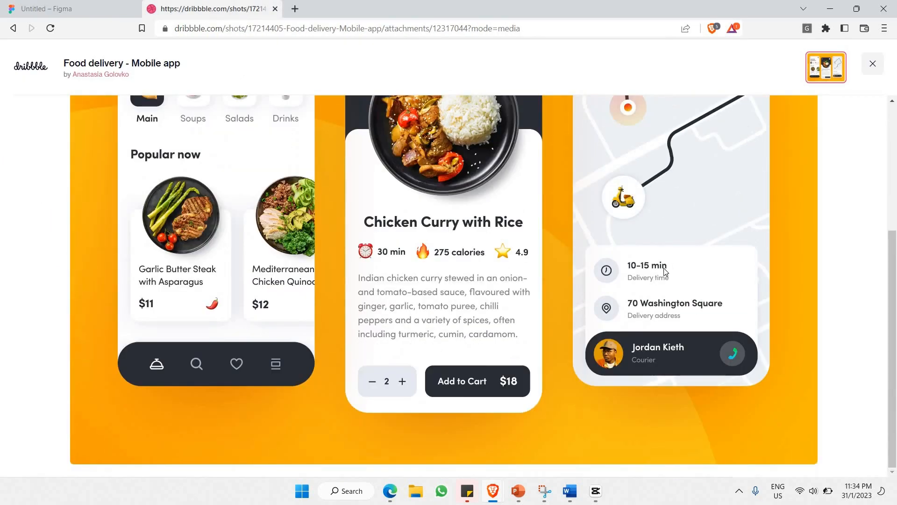
pyautogui.scroll(1, 626, 271)
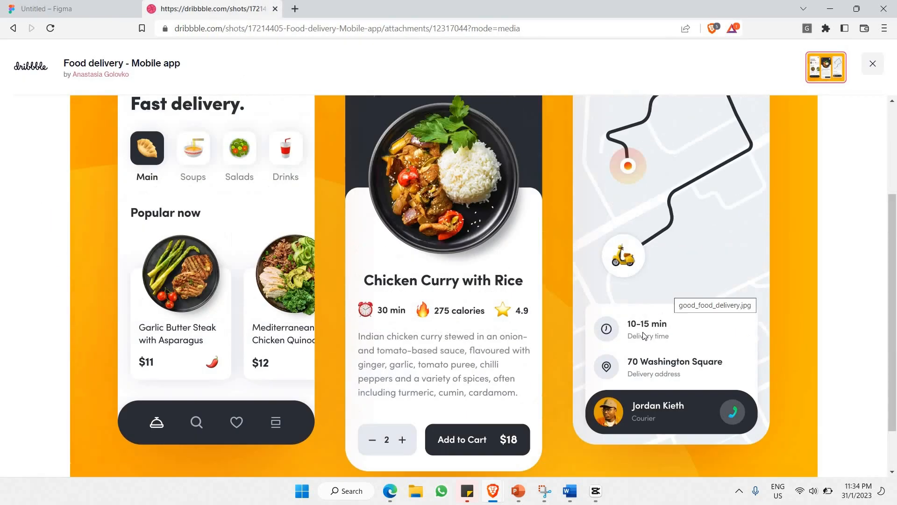
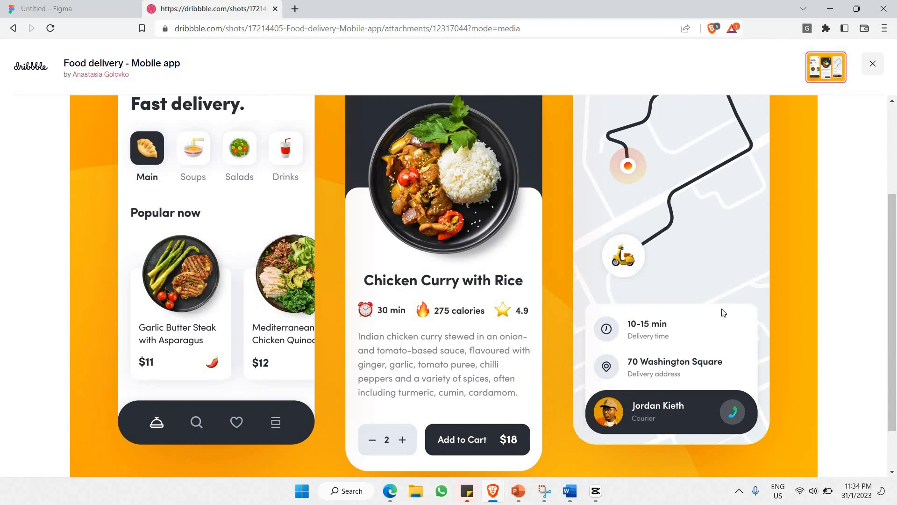
# Step: Back in Figma, draw a white FFFFFF rectangle about 368 × 218, centred horizontally over the map's lower part at X 31, Y 636
pyautogui.click(111, 6)
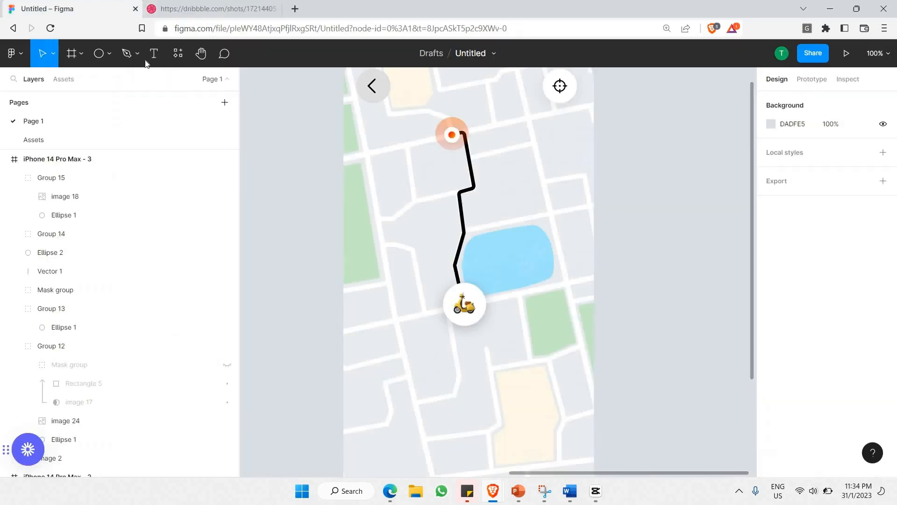
pyautogui.press('r')
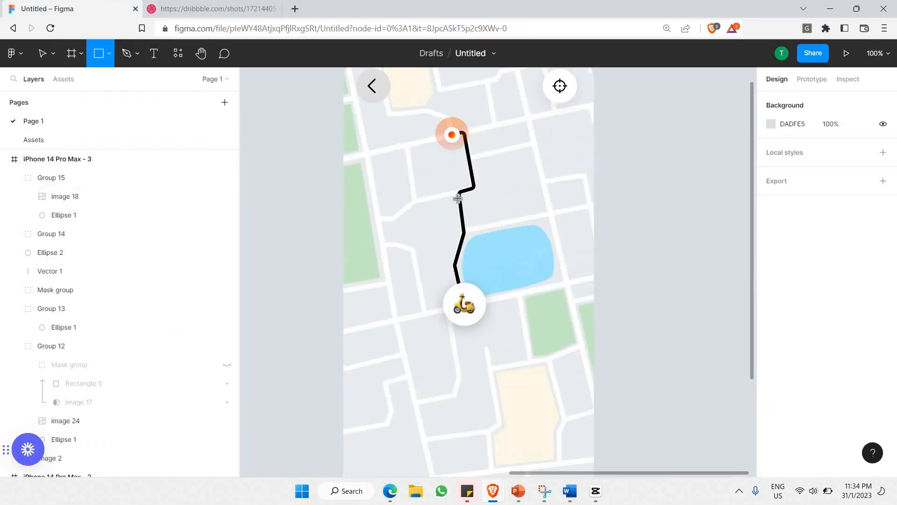
pyautogui.scroll(-4, 394, 300)
pyautogui.moveTo(367, 262); pyautogui.dragTo(582, 389)
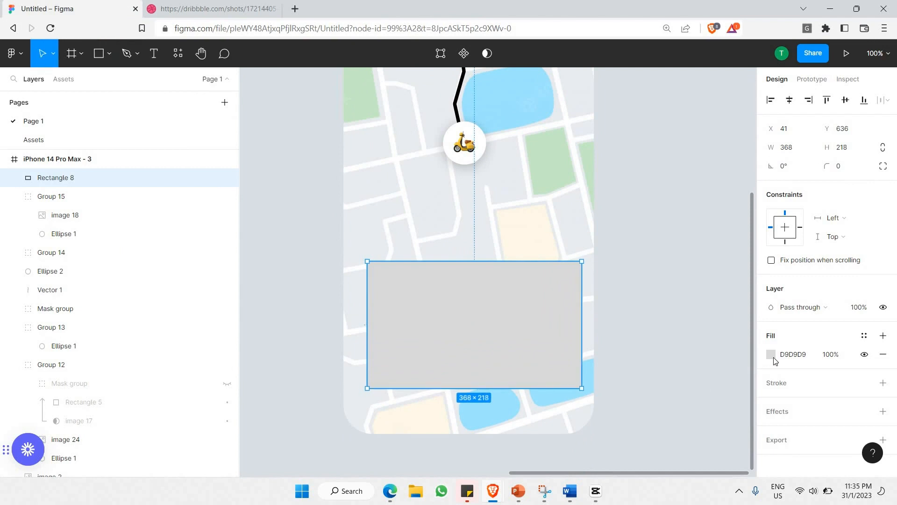
pyautogui.click(771, 354)
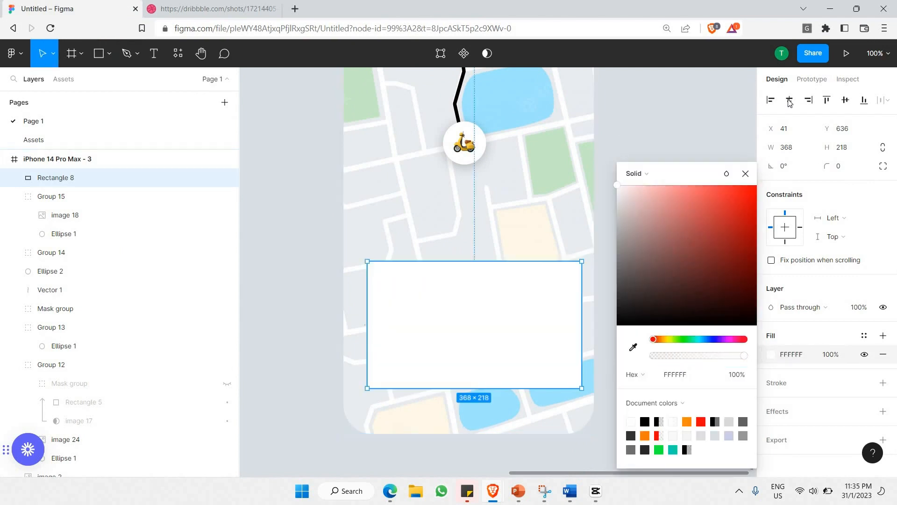
pyautogui.hotkey('shift', 'Left')
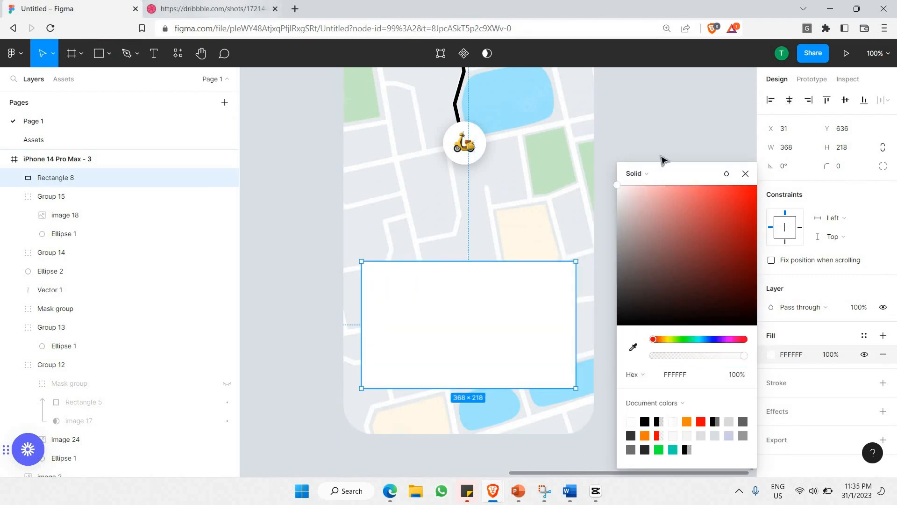
# Step: Round the white rectangle's corners with a radius of 25
pyautogui.click(859, 167)
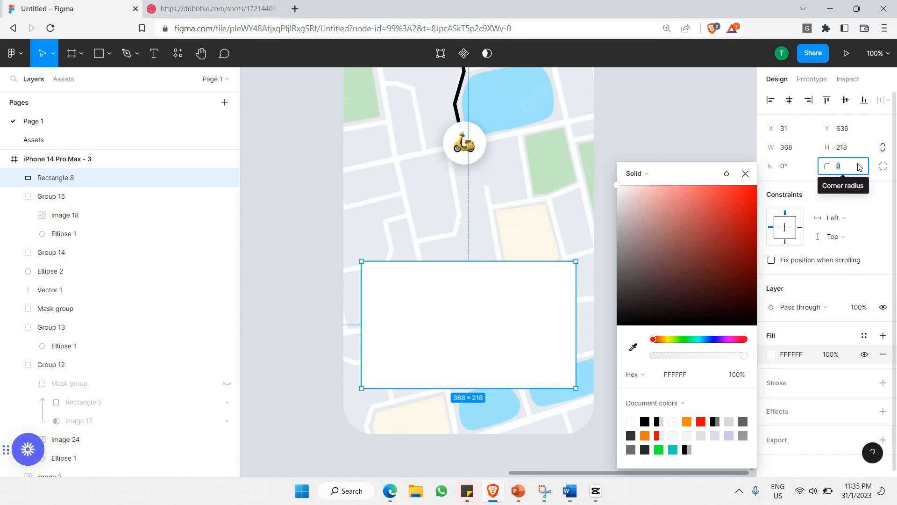
pyautogui.write('25')
pyautogui.press('Return')
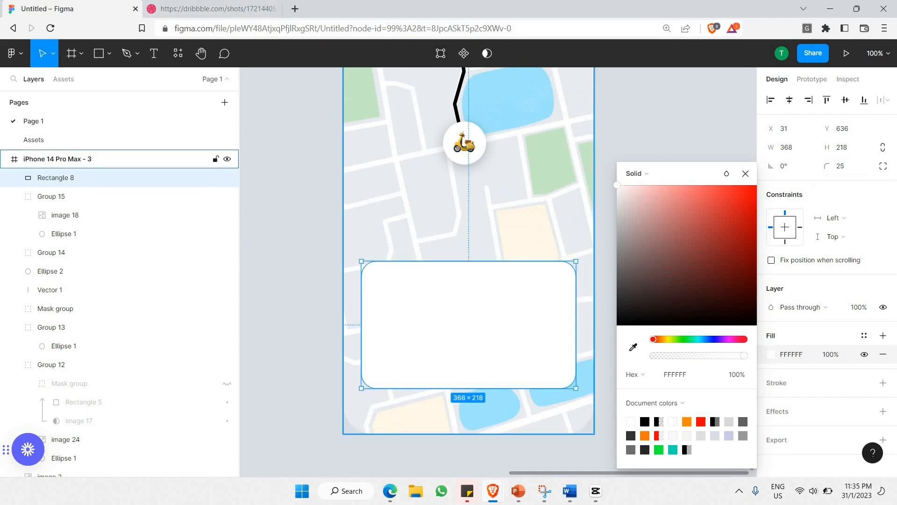
pyautogui.scroll(-1, 781, 399)
pyautogui.click(745, 174)
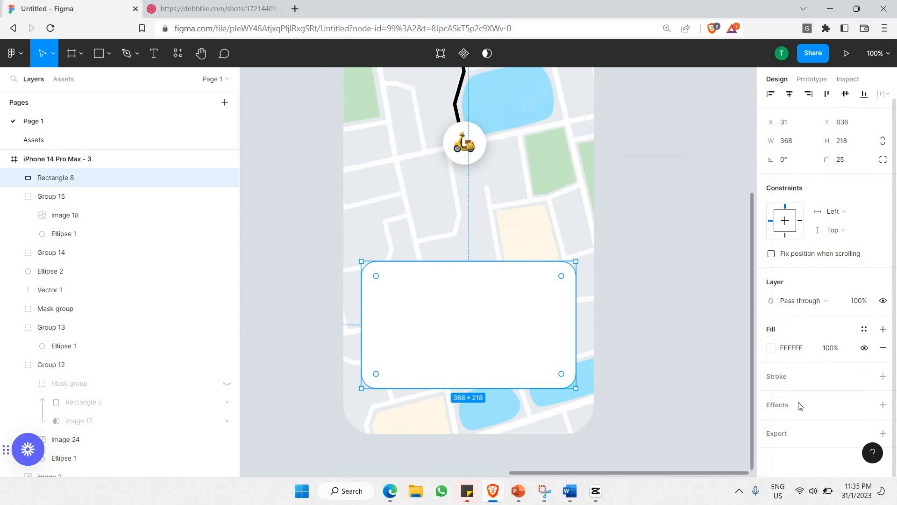
# Step: Add a drop shadow to the white rectangle with blur 25 and 10% opacity
pyautogui.click(786, 410)
pyautogui.click(770, 423)
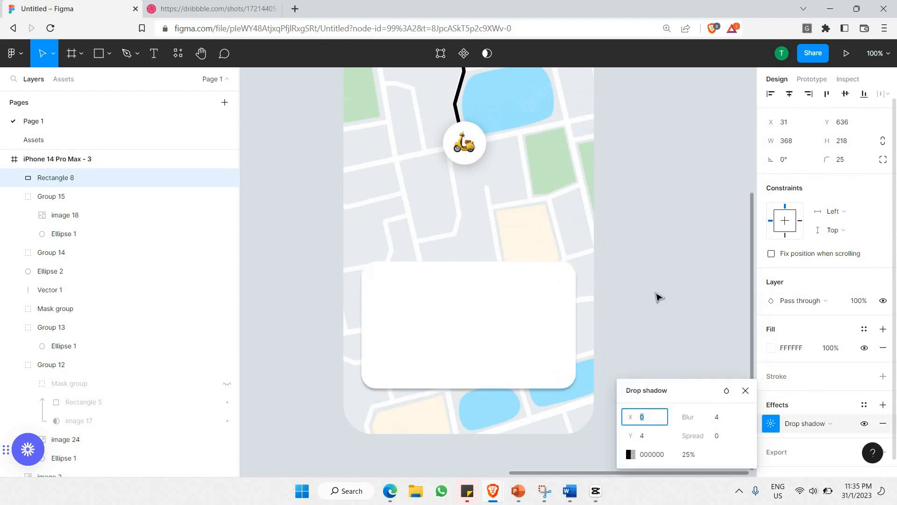
pyautogui.click(662, 309)
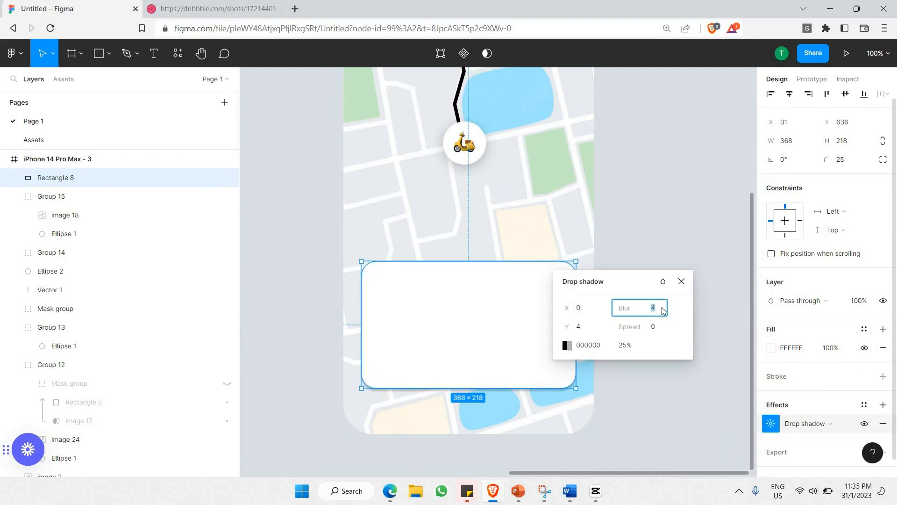
pyautogui.press('Return')
pyautogui.click(629, 345)
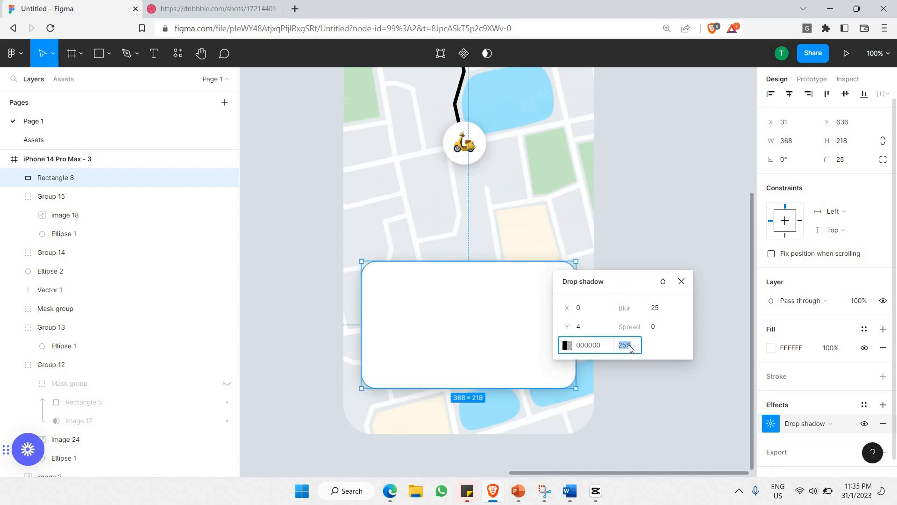
pyautogui.write('10')
pyautogui.press('Return')
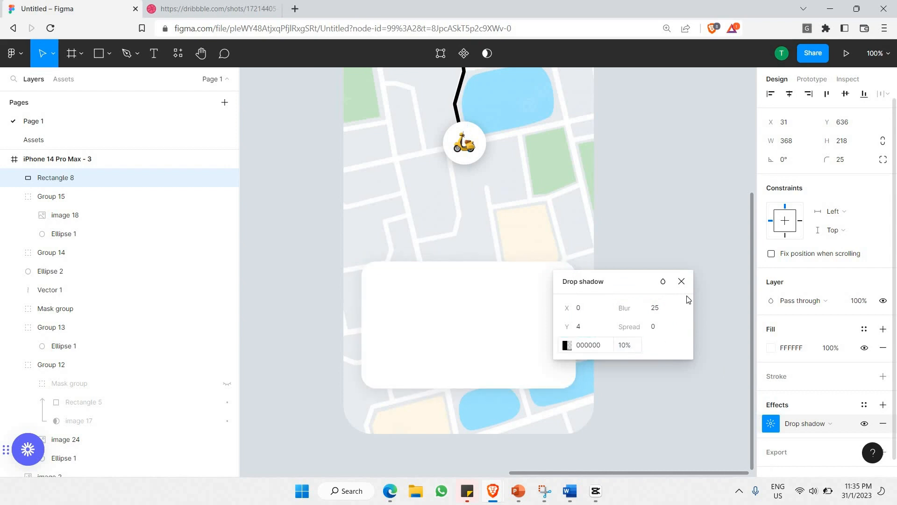
pyautogui.click(682, 281)
# Step: Check the back button in the Dribbble reference, and group the map screen's back arrow with its grey circle in Figma
pyautogui.click(242, 3)
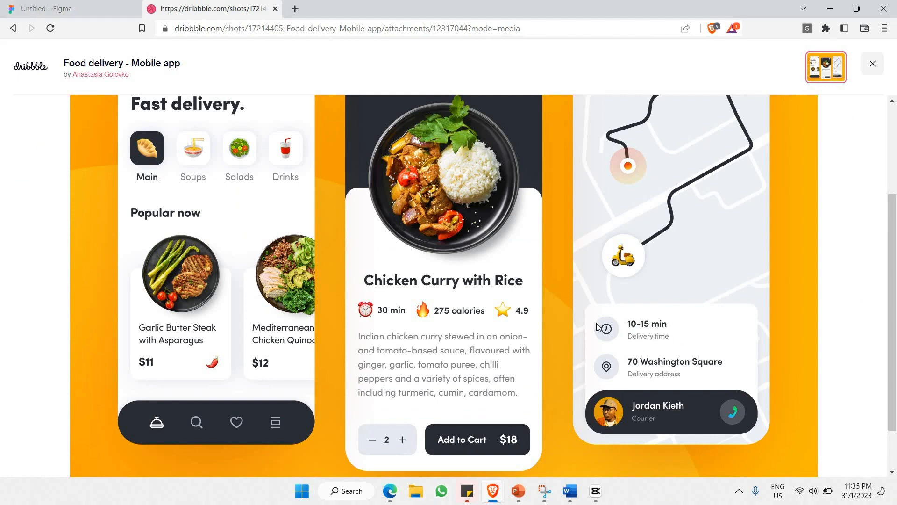
pyautogui.scroll(3, 596, 194)
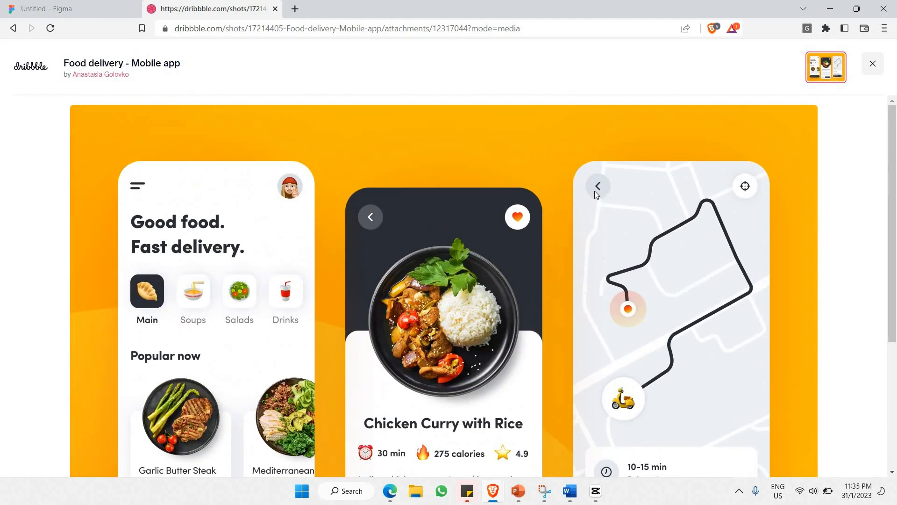
pyautogui.click(101, 4)
pyautogui.press('Escape')
pyautogui.scroll(5, 377, 175)
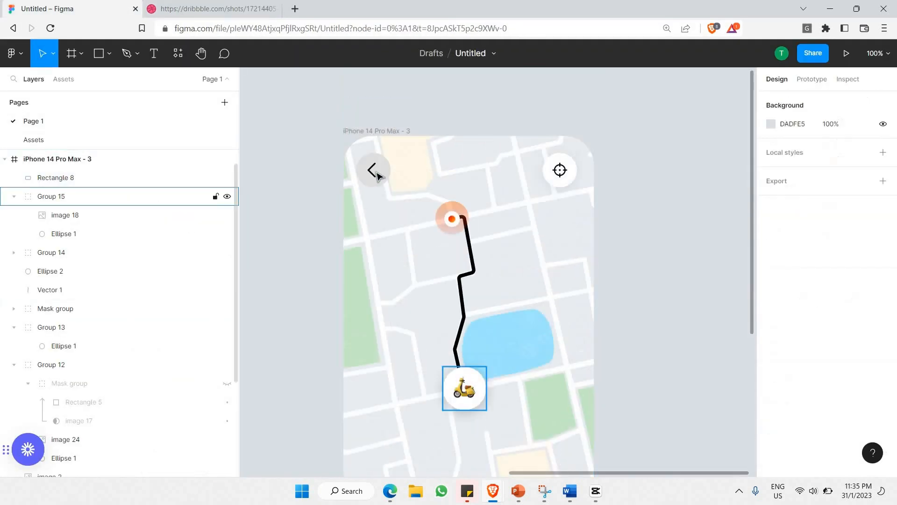
pyautogui.click(385, 176)
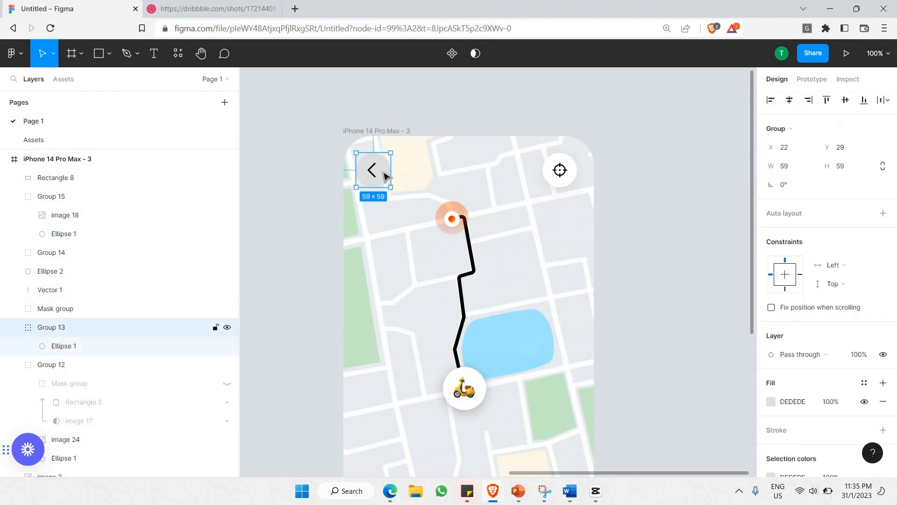
pyautogui.keyDown('shift'); pyautogui.click(376, 176); pyautogui.keyUp('shift')
pyautogui.rightClick(375, 176)
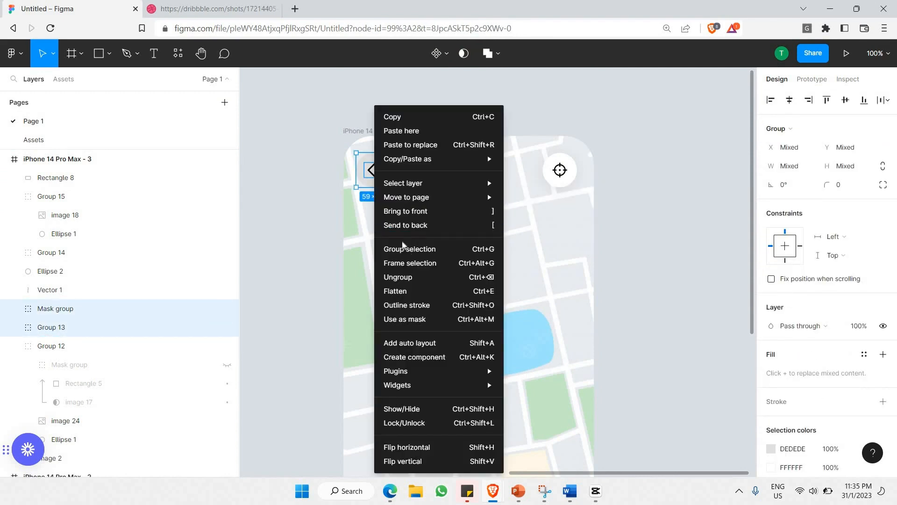
pyautogui.click(404, 249)
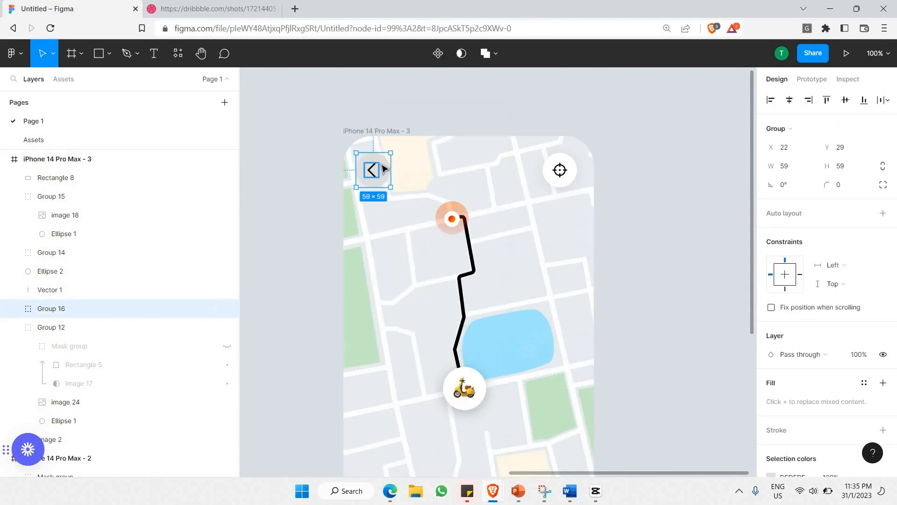
# Step: Paste a copy of the back button group onto the white card's upper-left area at X 65, Y 674
pyautogui.scroll(-6, 414, 224)
pyautogui.click(413, 225)
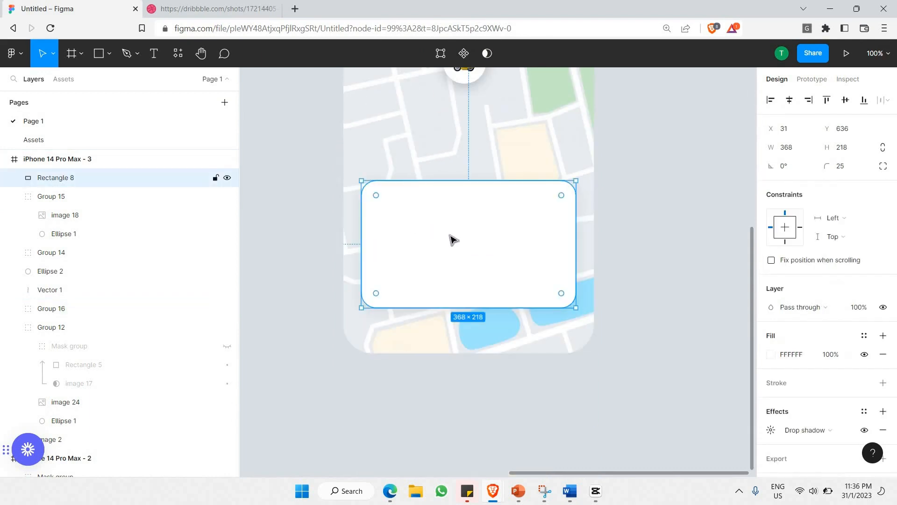
pyautogui.hotkey('ctrl', 'v')
pyautogui.moveTo(501, 271); pyautogui.dragTo(414, 226)
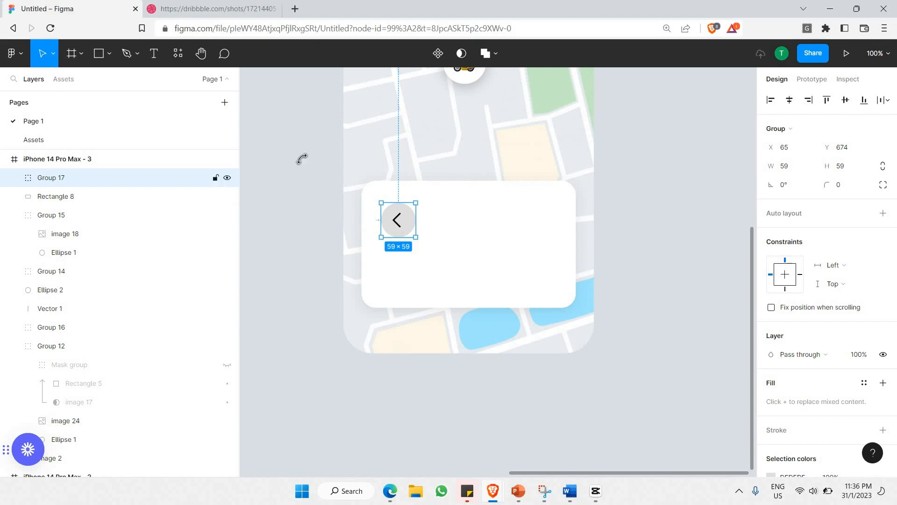
# Step: Move the clock icon from the Assets page into the grey circle group on the Page 1 card
pyautogui.click(88, 140)
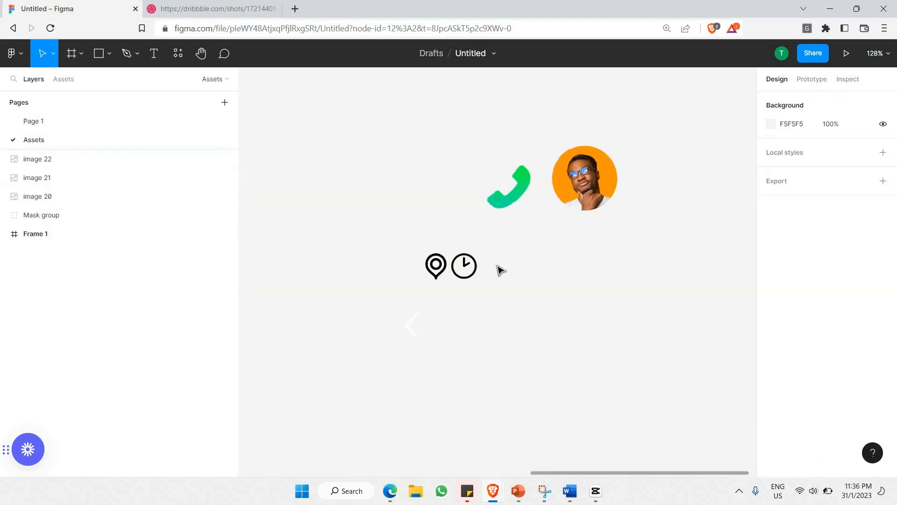
pyautogui.scroll(5, 500, 270)
pyautogui.click(496, 268)
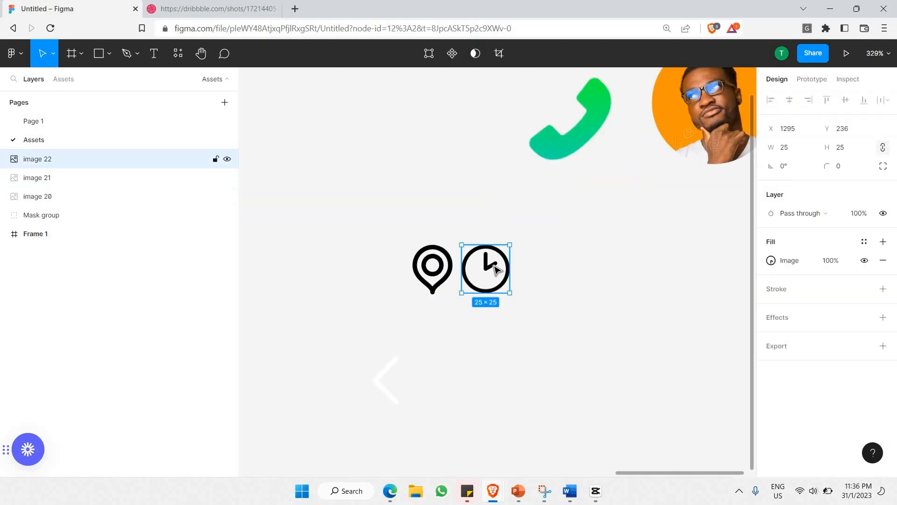
pyautogui.press('Delete')
pyautogui.click(80, 121)
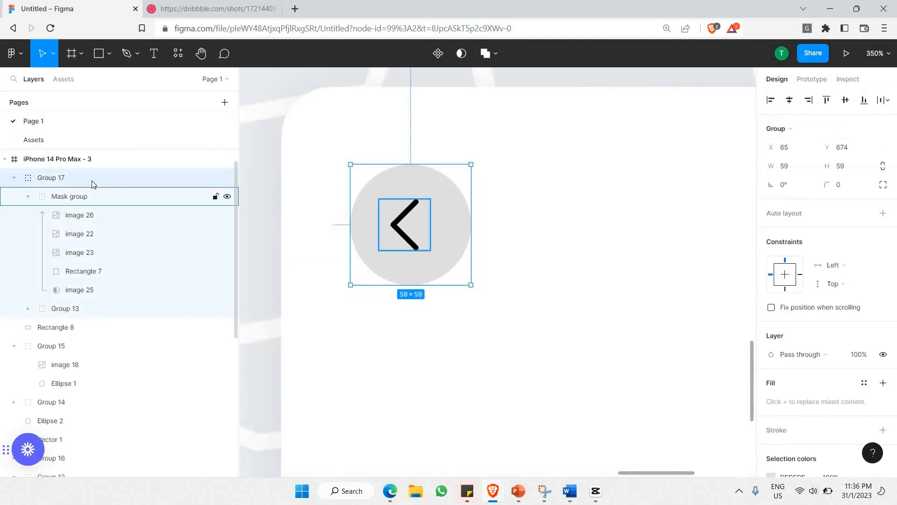
pyautogui.hotkey('ctrl', 'v')
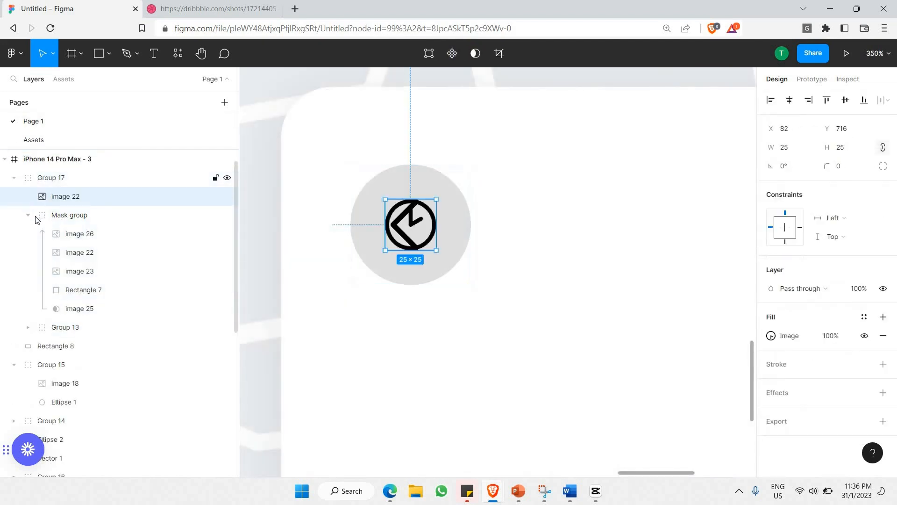
# Step: Delete the back arrow's mask group from the card's grey circle, leaving the clock icon
pyautogui.click(106, 217)
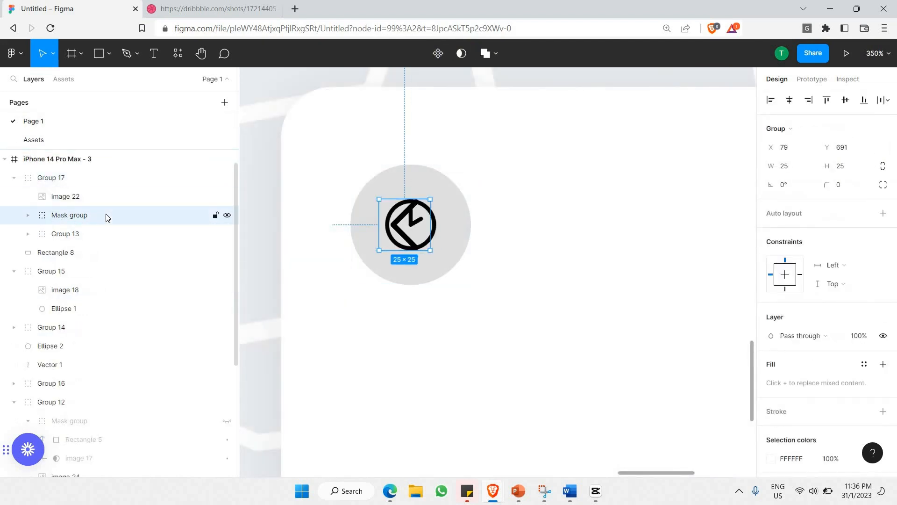
pyautogui.press('Delete')
pyautogui.scroll(-5, 386, 230)
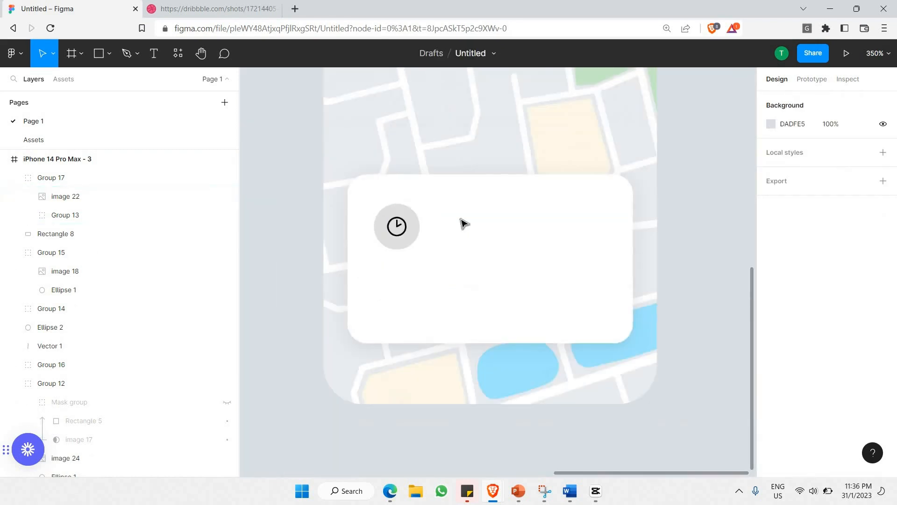
# Step: Add a text box about 89 × 20 beside the clock circle reading "10-15 min"
pyautogui.scroll(3, 464, 223)
pyautogui.press('t')
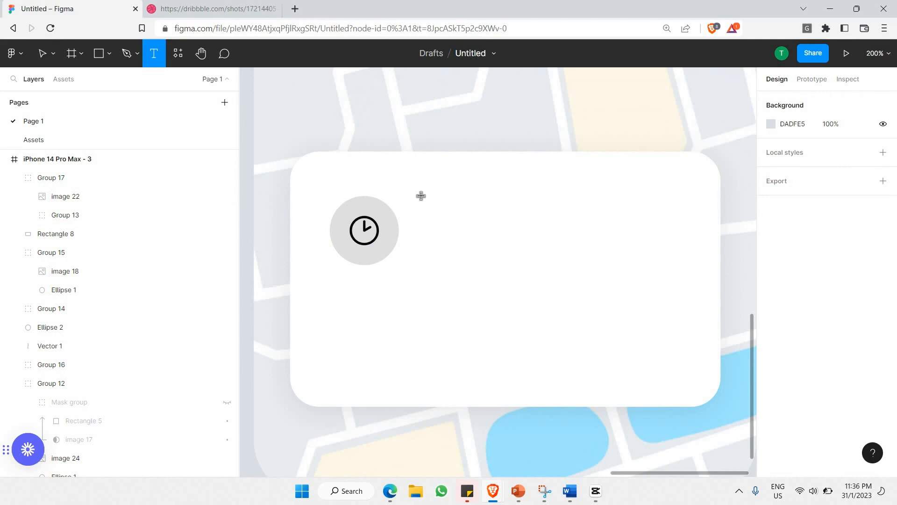
pyautogui.moveTo(525, 219); pyautogui.dragTo(420, 195)
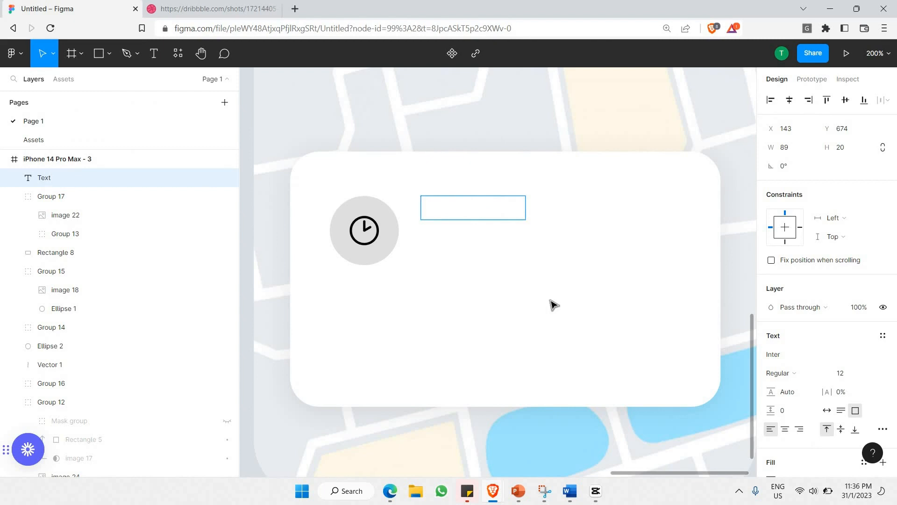
pyautogui.write('10-15 minf')
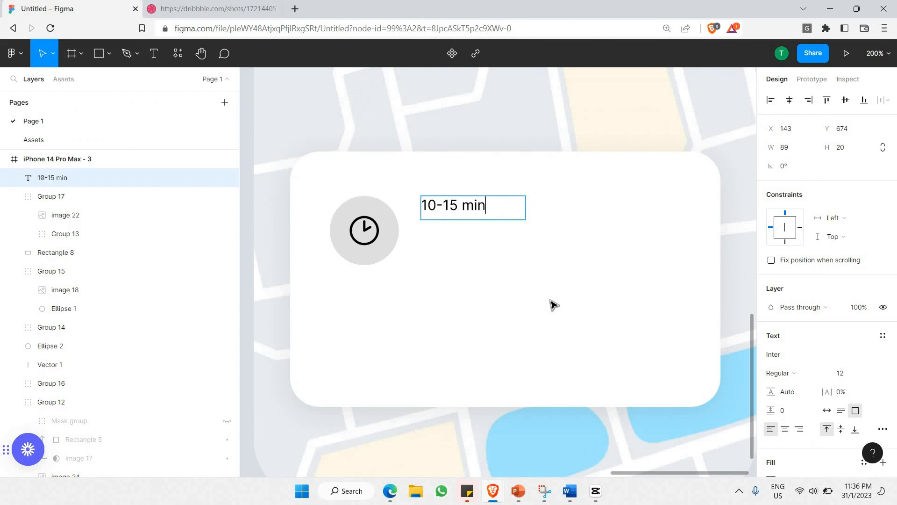
# Step: Make the "10-15 min" text Bold and shift it slightly down and away from the clock circle
pyautogui.hotkey('ctrl', 'a')
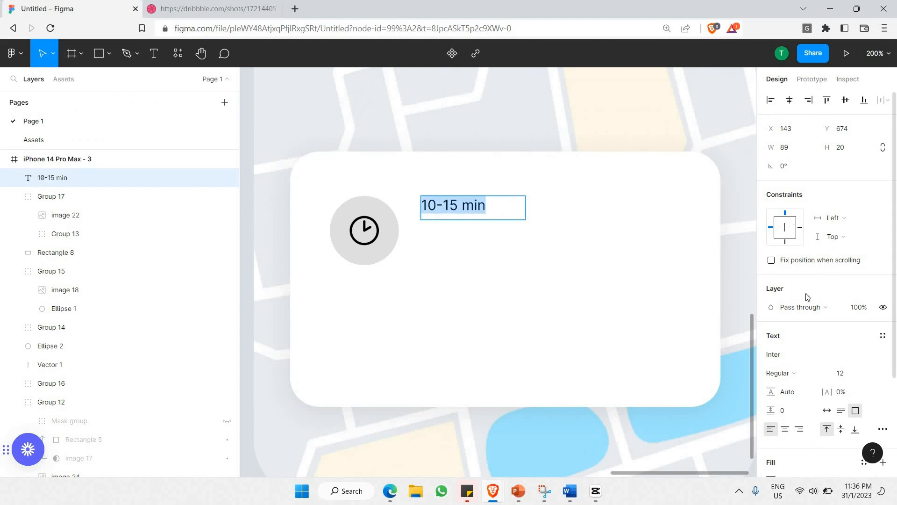
pyautogui.scroll(-3, 797, 233)
pyautogui.click(793, 240)
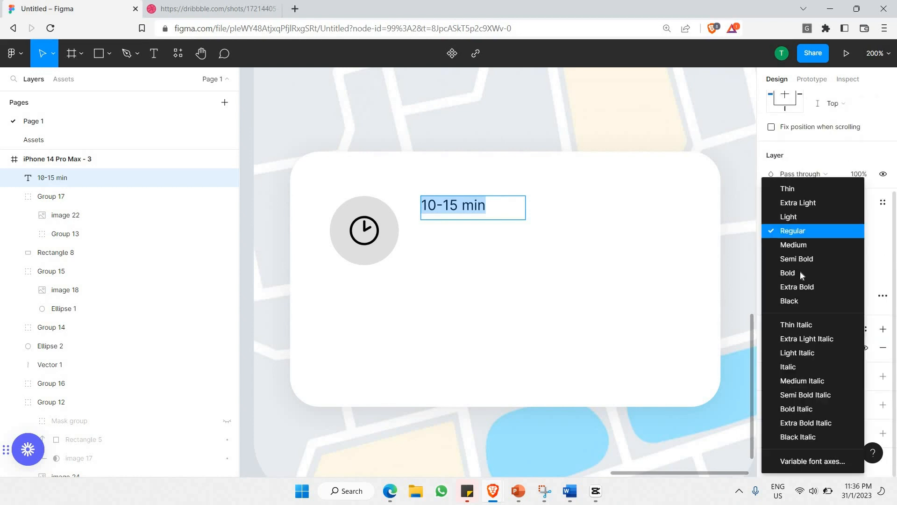
pyautogui.click(800, 273)
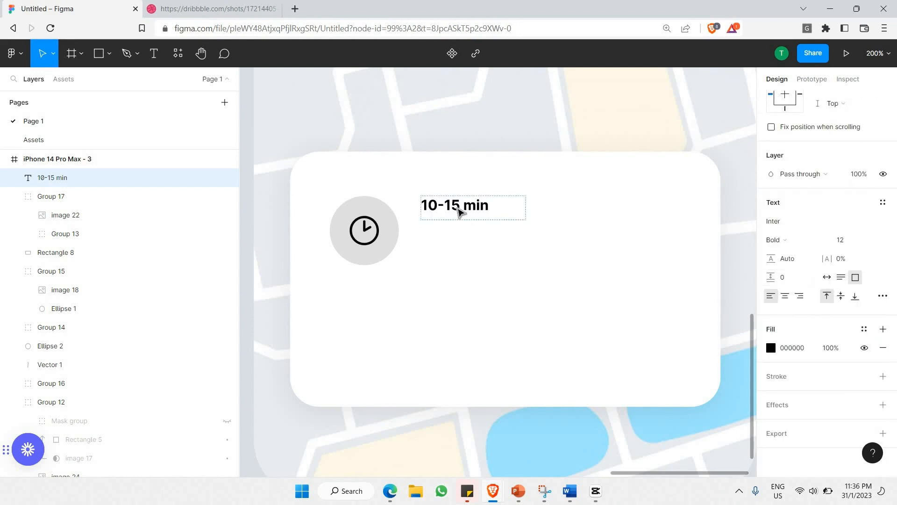
pyautogui.press('Escape')
pyautogui.moveTo(466, 213); pyautogui.dragTo(471, 218)
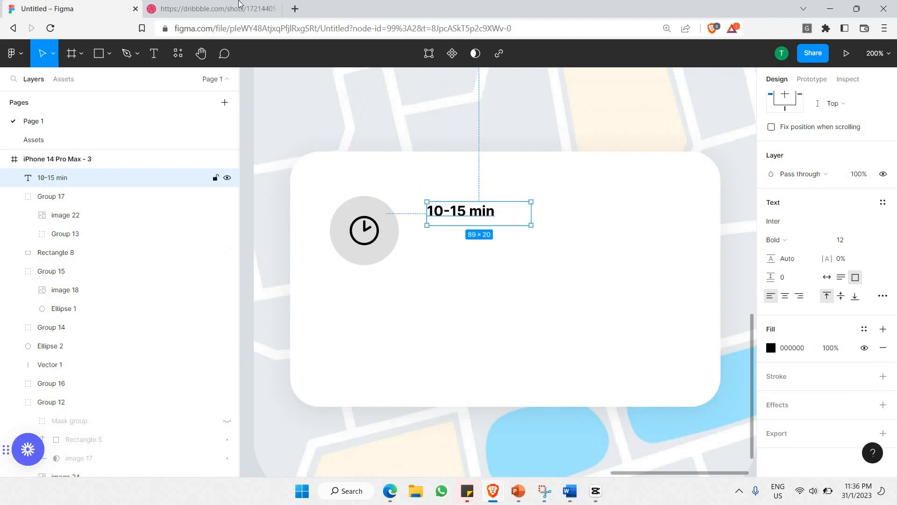
# Step: Duplicate the "10-15 min" text directly below itself and change the copy to "Delivery time"
pyautogui.hotkey('ctrl', 'd')
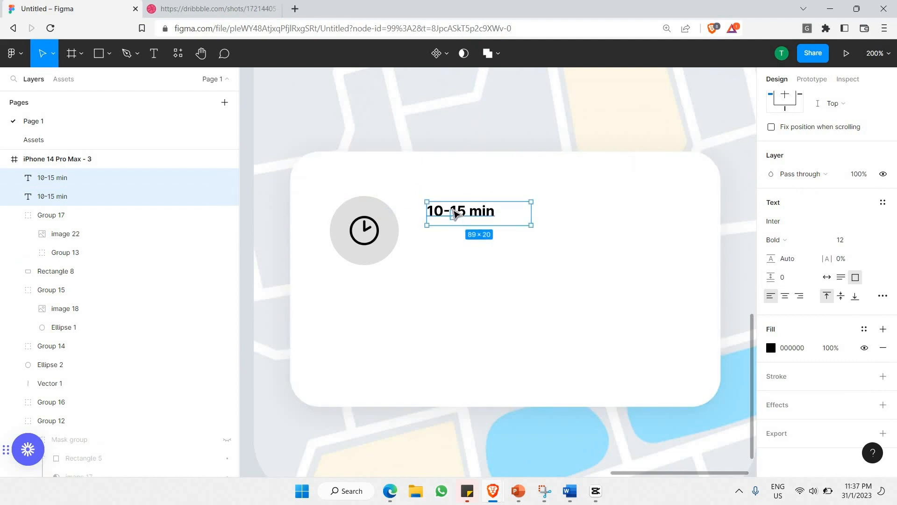
pyautogui.moveTo(456, 213); pyautogui.dragTo(458, 228)
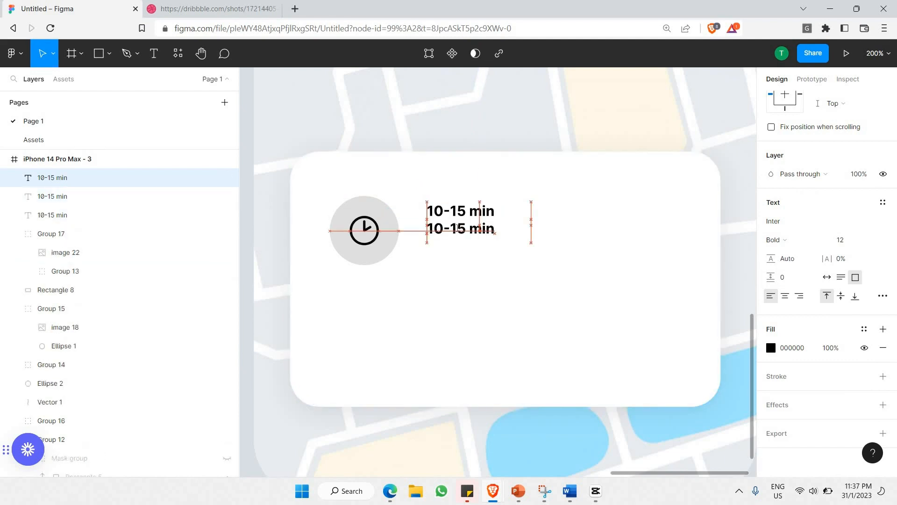
pyautogui.doubleClick(458, 228)
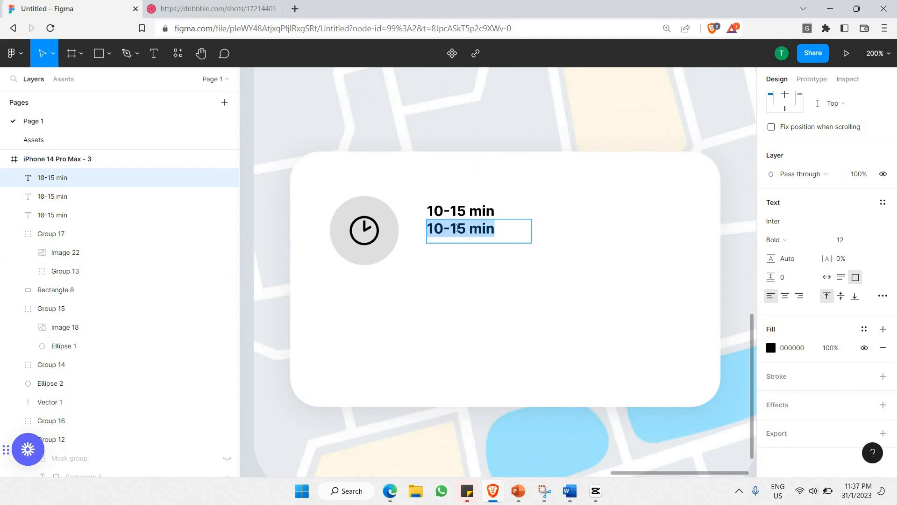
pyautogui.write('Delivery time')
# Step: Set the "Delivery time" text's fill colour to grey 9F9F9F
pyautogui.hotkey('ctrl', 'a')
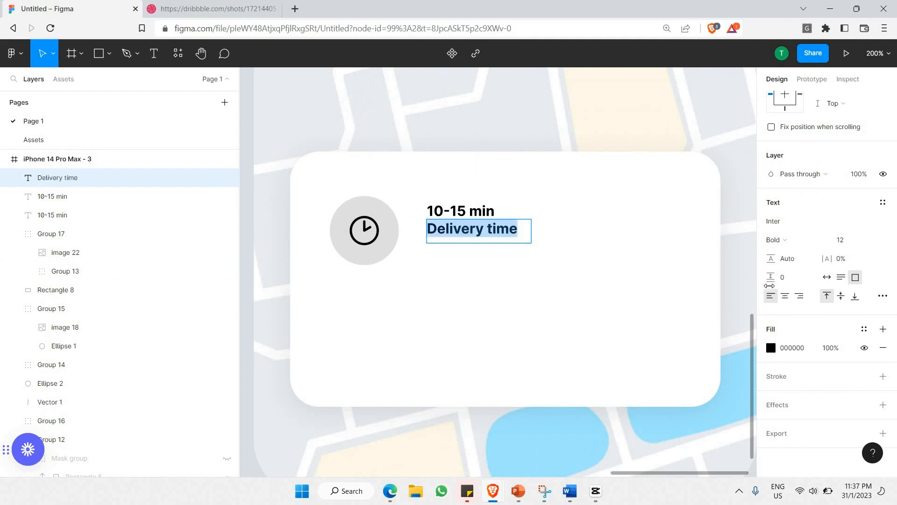
pyautogui.click(770, 348)
pyautogui.write('9F9F9F')
pyautogui.press('Return')
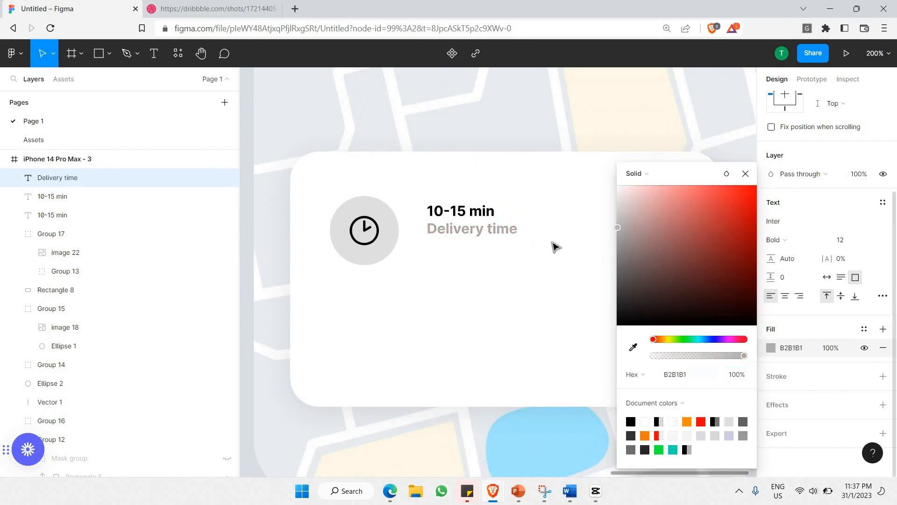
pyautogui.click(746, 173)
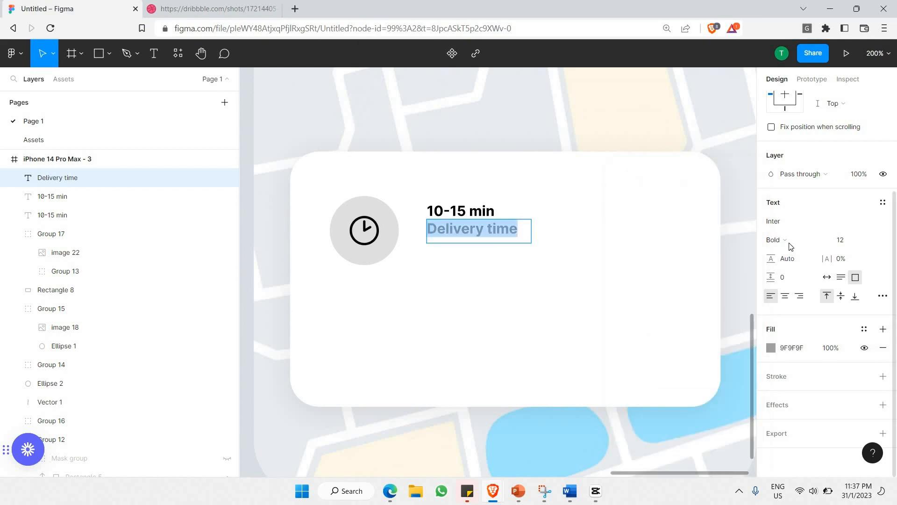
# Step: Set the "Delivery time" text to font size 9 and Medium weight
pyautogui.click(872, 240)
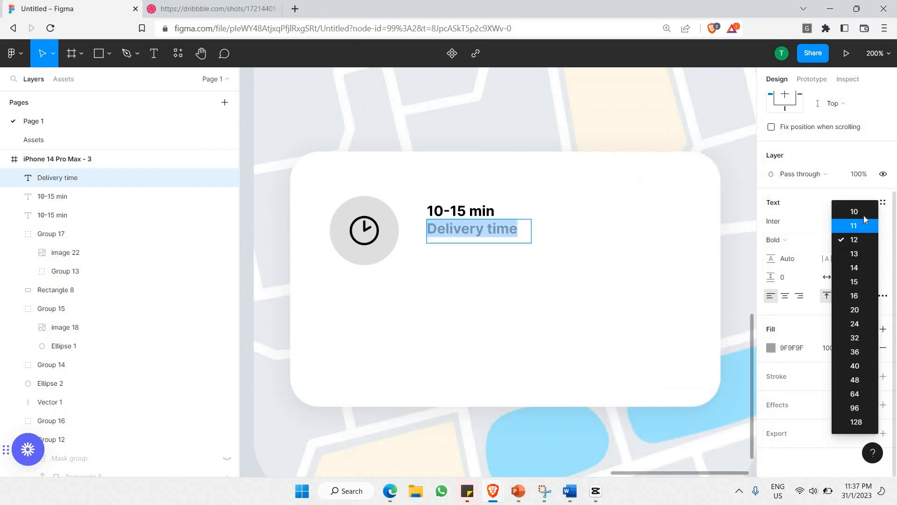
pyautogui.click(863, 215)
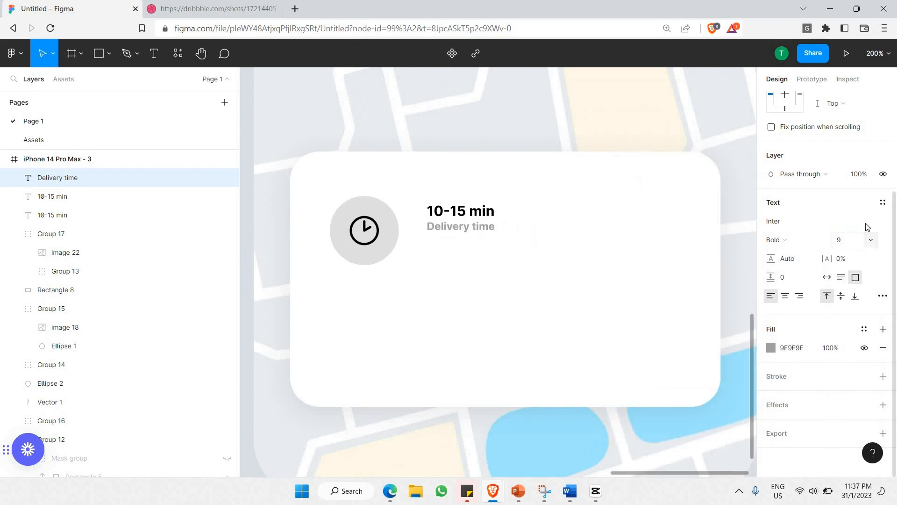
pyautogui.click(792, 239)
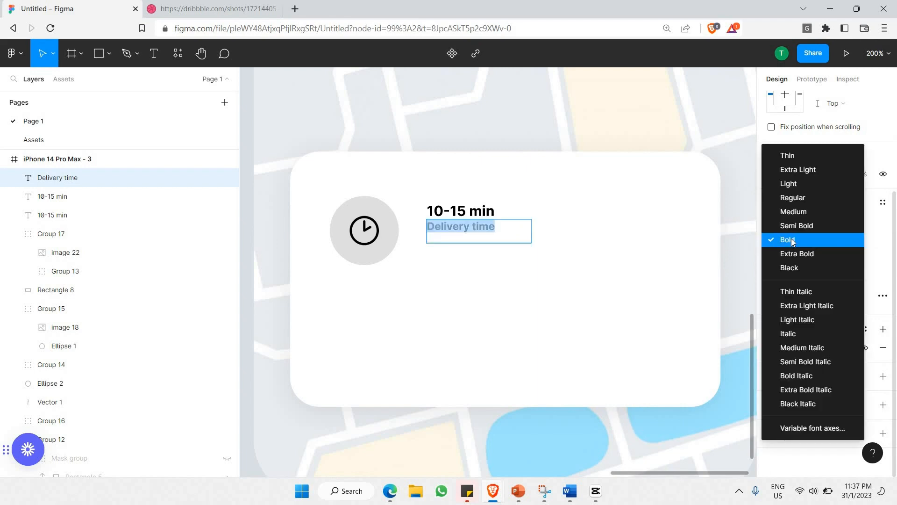
pyautogui.click(800, 213)
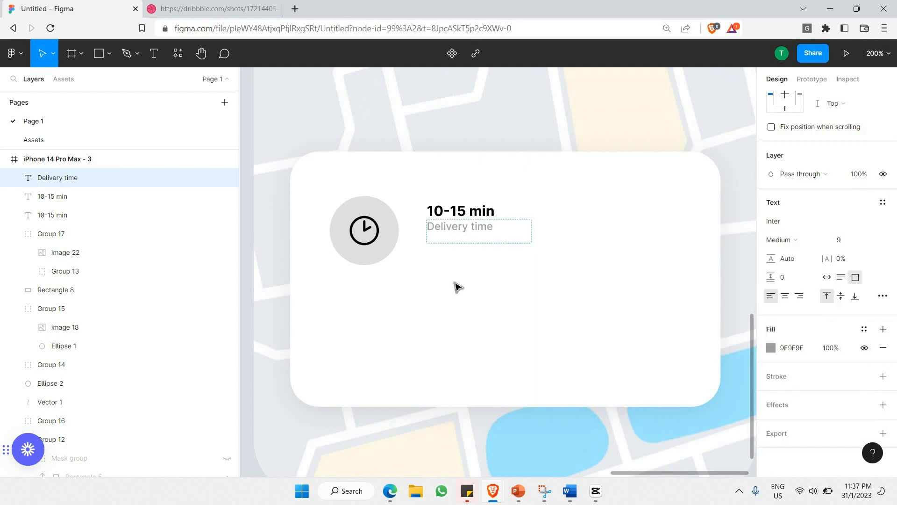
# Step: Remove the spare "10-15 min" copy, and group the remaining "10-15 min" and "Delivery time" texts with middle vertical alignment
pyautogui.click(384, 227)
pyautogui.click(471, 215)
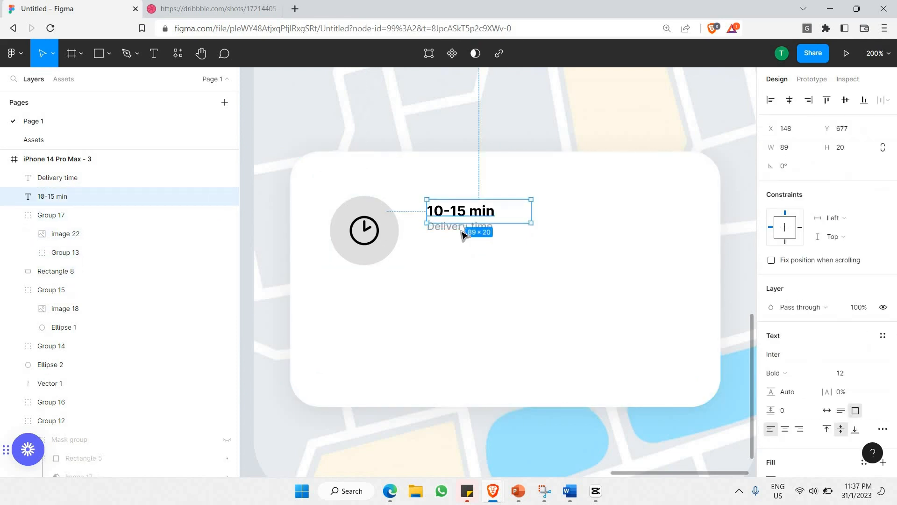
pyautogui.click(466, 222)
pyautogui.keyDown('shift'); pyautogui.click(473, 214); pyautogui.keyUp('shift')
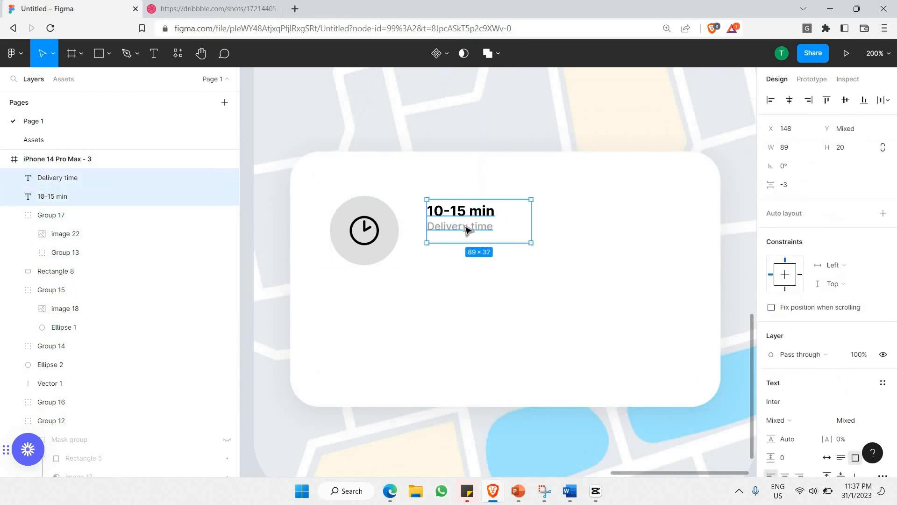
pyautogui.rightClick(504, 244)
pyautogui.click(507, 261)
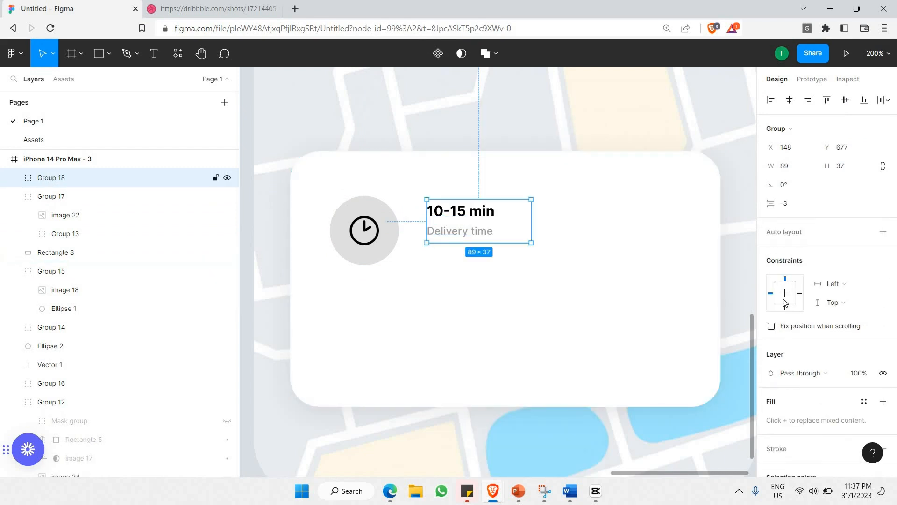
# Step: Group the clock circle with the delivery time text group and apply auto layout to the new group
pyautogui.keyDown('shift'); pyautogui.click(369, 229); pyautogui.keyUp('shift')
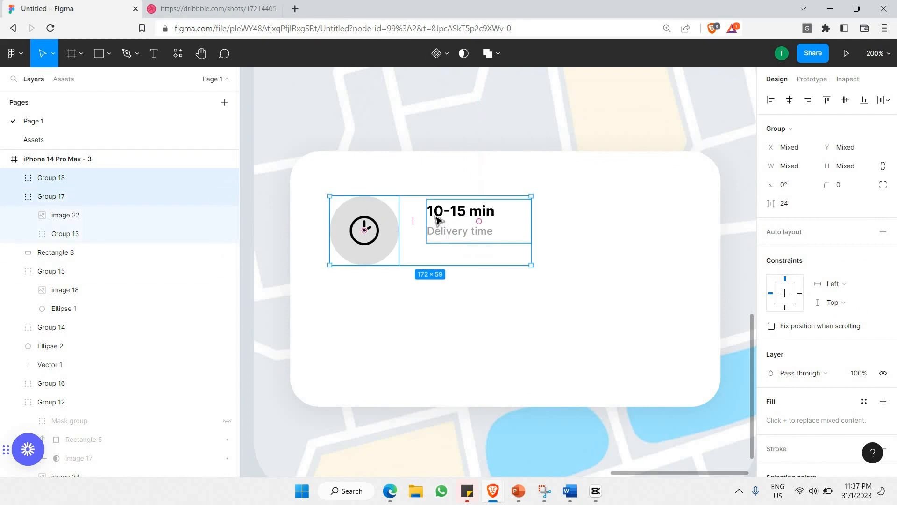
pyautogui.rightClick(470, 245)
pyautogui.click(469, 248)
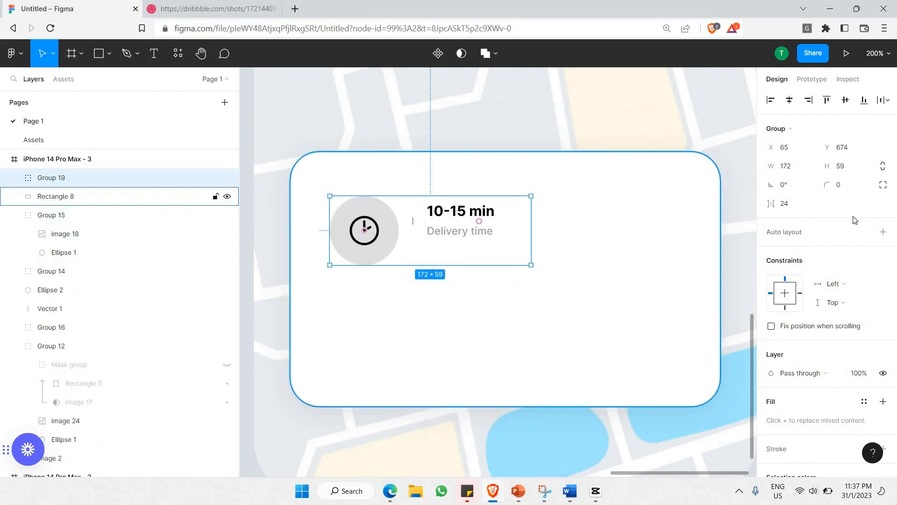
pyautogui.click(883, 232)
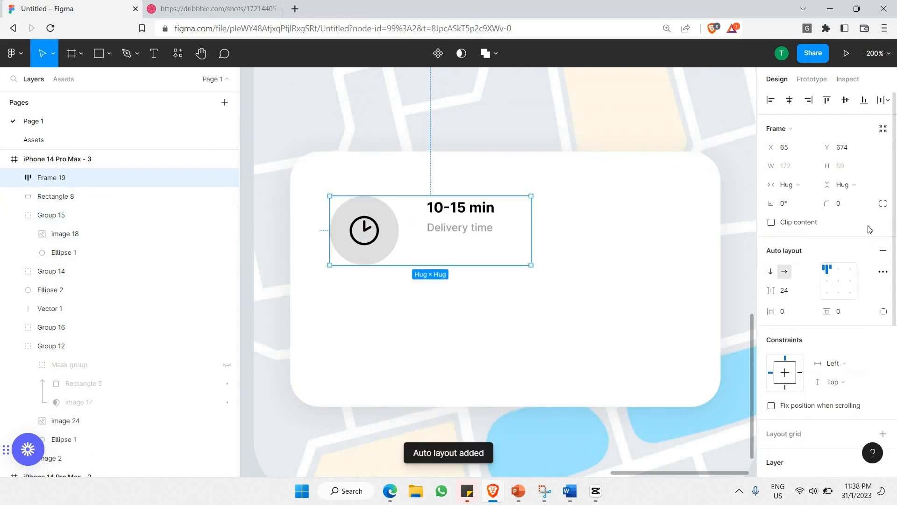
# Step: Check the card in the Dribbble reference, and set the Figma clock row's auto layout alignment to centre
pyautogui.click(217, 5)
pyautogui.click(70, 9)
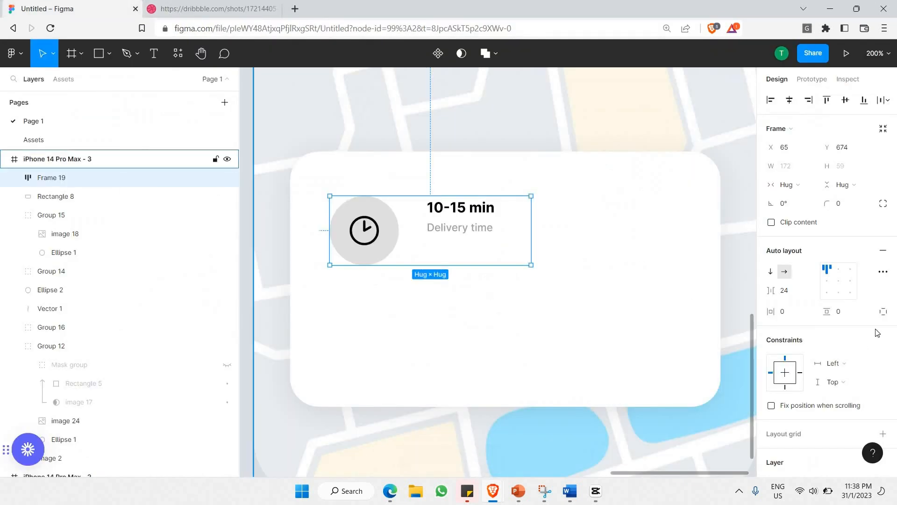
pyautogui.click(839, 281)
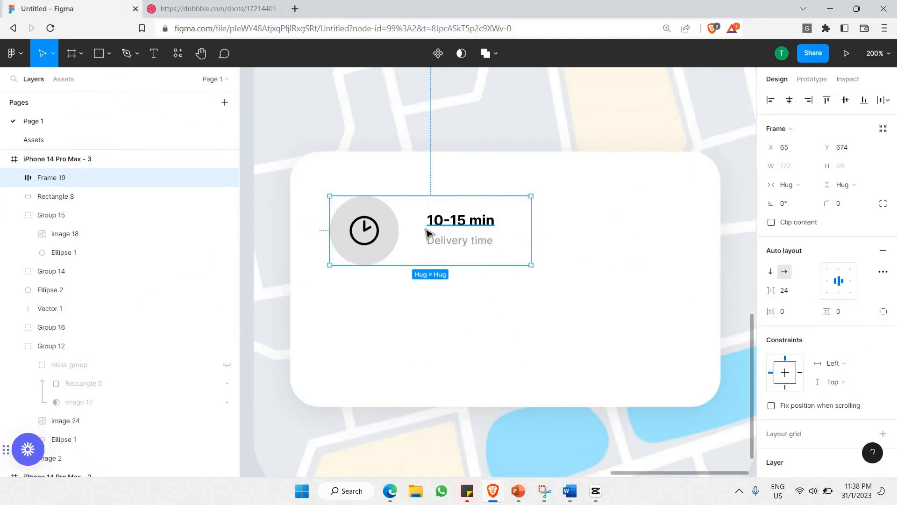
# Step: Duplicate the delivery time row below the original inside the card at X 65, Y 748
pyautogui.moveTo(421, 234); pyautogui.dragTo(402, 306)
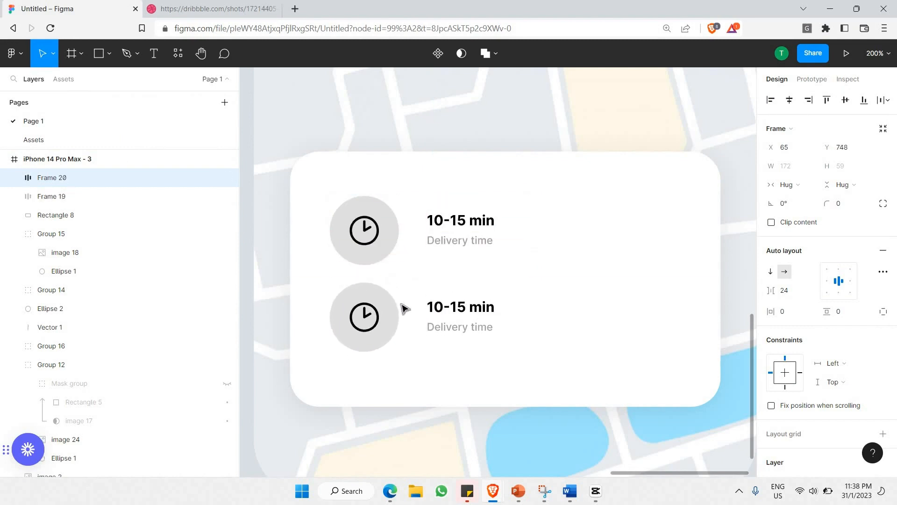
pyautogui.click(574, 311)
# Step: Move the location pin image from the Assets page into the second row's circle on Page 1, replacing the clock icon
pyautogui.click(56, 137)
pyautogui.click(430, 273)
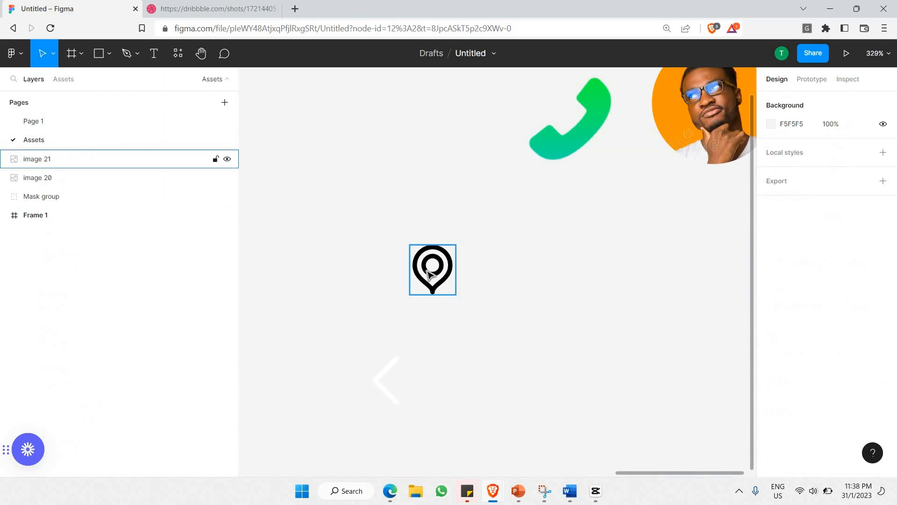
pyautogui.hotkey('ctrl', 'x')
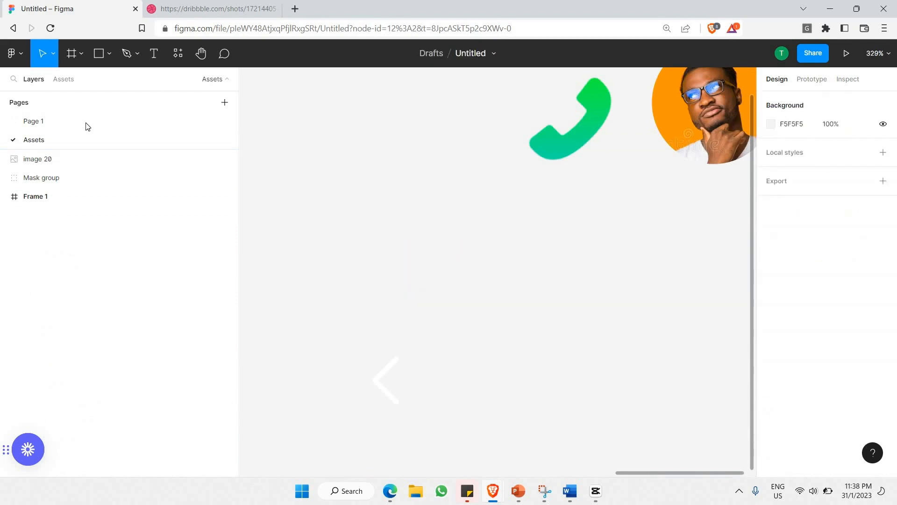
pyautogui.click(84, 122)
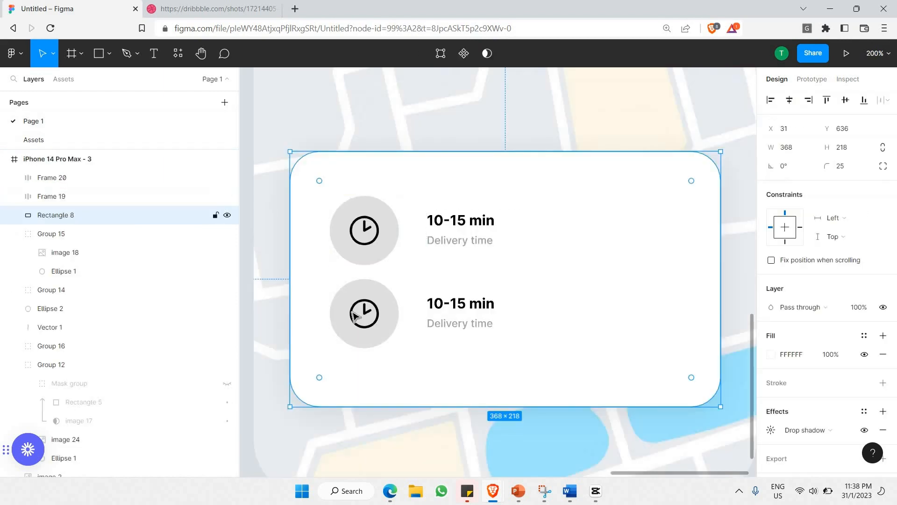
pyautogui.keyDown('ctrl'); pyautogui.click(354, 316); pyautogui.keyUp('ctrl')
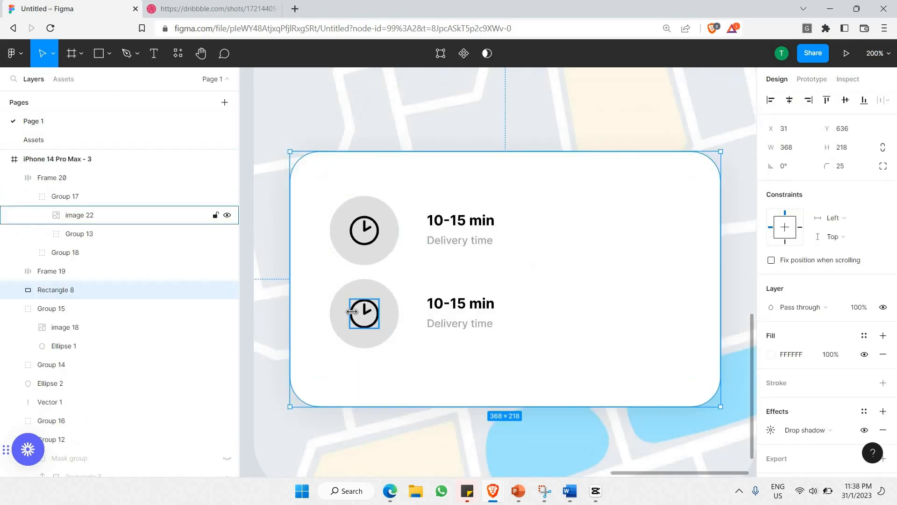
pyautogui.hotkey('ctrl', 'v')
pyautogui.scroll(3, 364, 308)
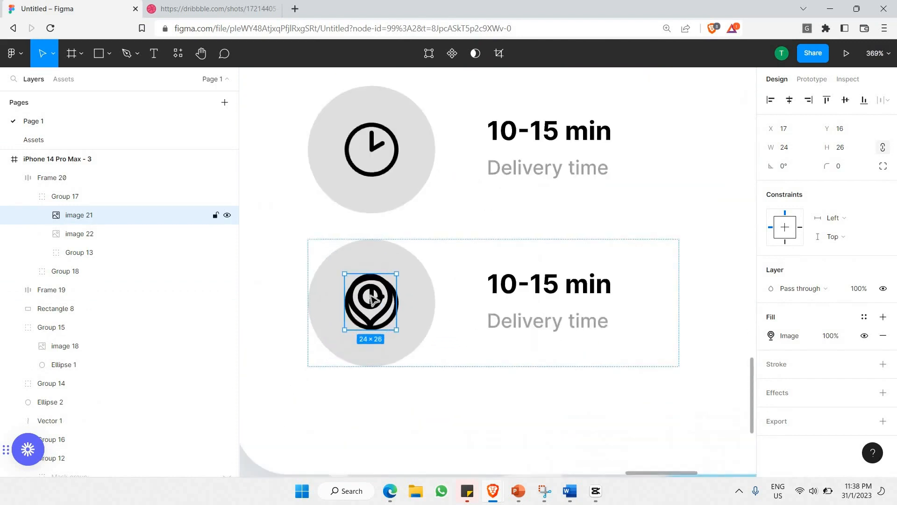
pyautogui.scroll(5, 369, 306)
pyautogui.click(131, 233)
pyautogui.press('Delete')
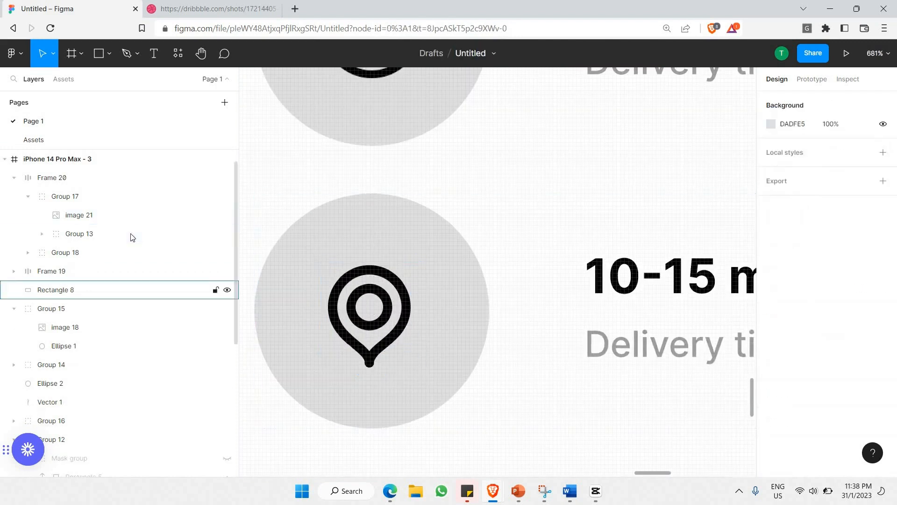
# Step: Replace the second row's "10-15 min" text with the street address from the reference, widening its text box to keep it on one line
pyautogui.scroll(-4, 519, 280)
pyautogui.hscroll(3, 516, 281)
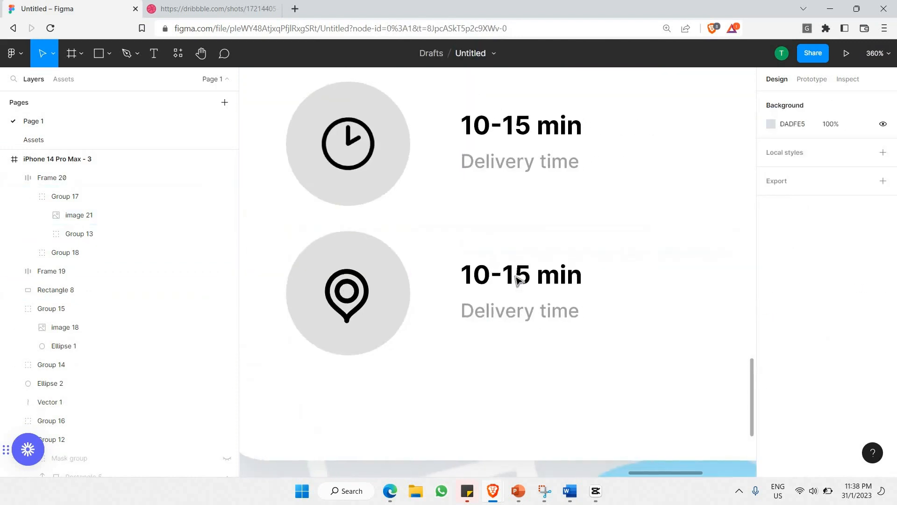
pyautogui.scroll(3, 517, 276)
pyautogui.keyDown('ctrl'); pyautogui.doubleClick(515, 276); pyautogui.keyUp('ctrl')
pyautogui.click(519, 268)
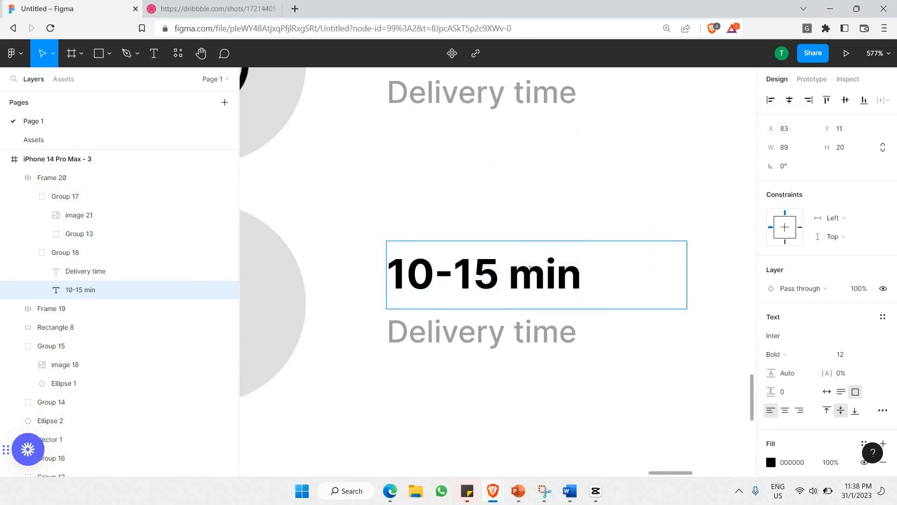
pyautogui.scroll(-5, 519, 275)
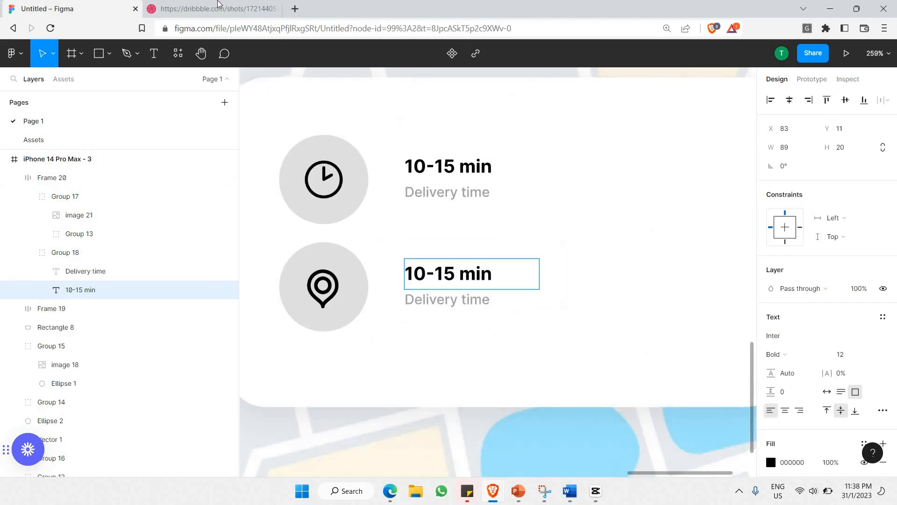
pyautogui.hotkey('ctrl', 'a')
pyautogui.write('&')
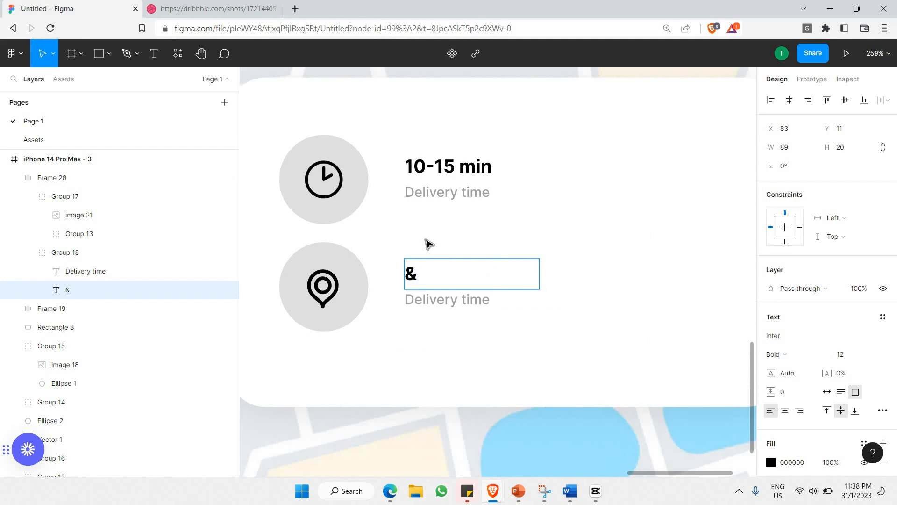
pyautogui.write('0')
pyautogui.press('BackSpace')
pyautogui.press('BackSpace')
pyautogui.write('70 Wash')
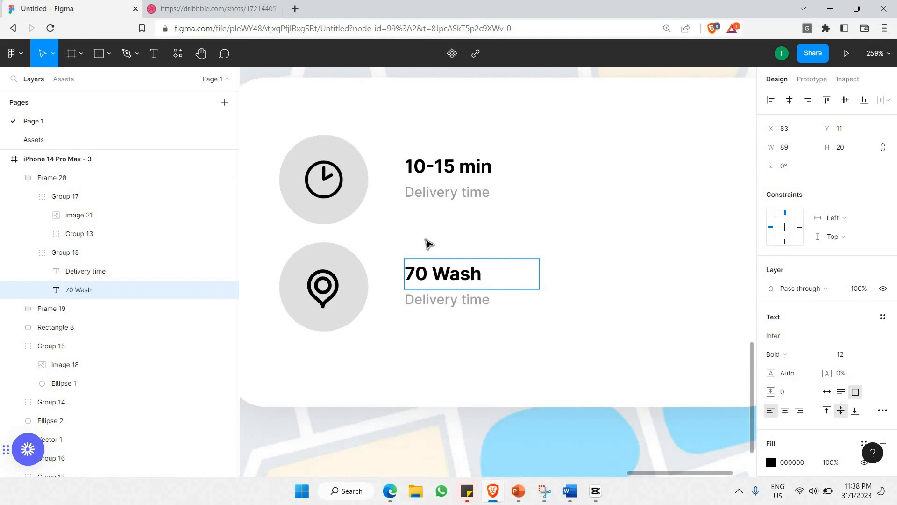
pyautogui.write('ington Squ')
pyautogui.scroll(1, 429, 244)
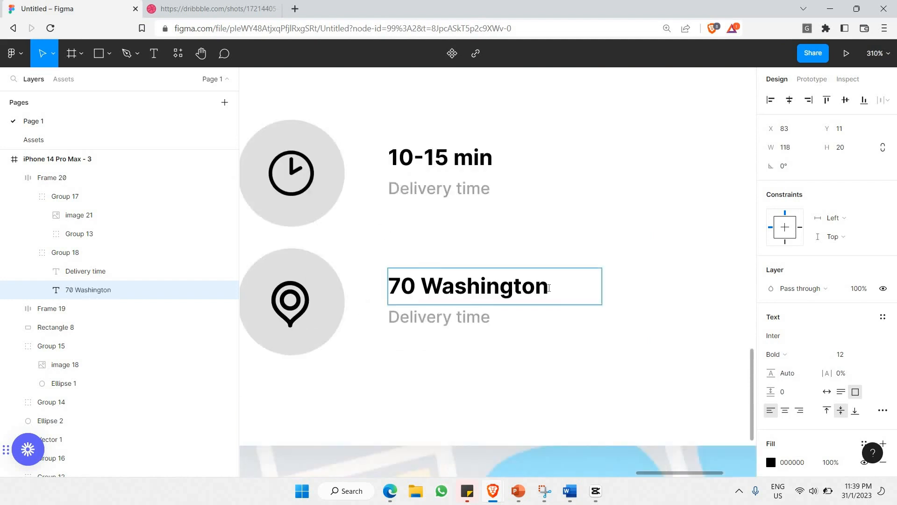
pyautogui.write('are')
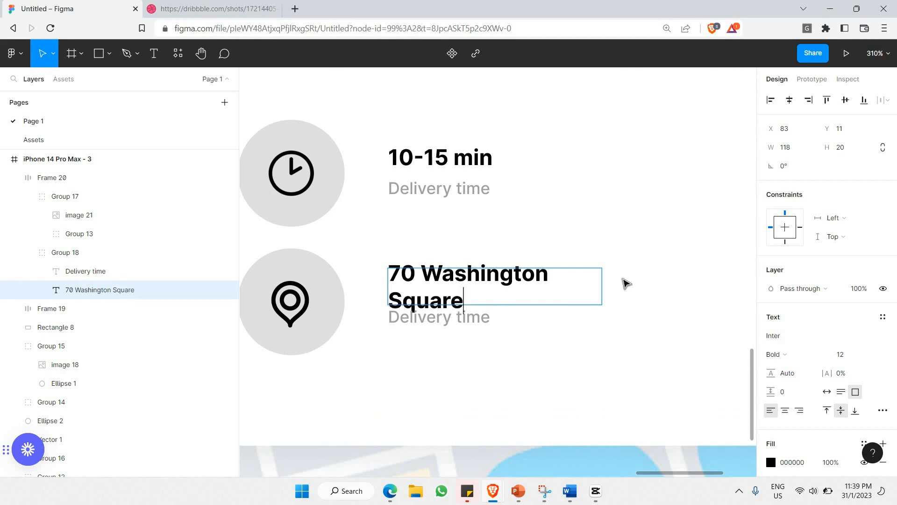
pyautogui.press('Escape')
# Step: Change the caption under the address from "Delivery time" to "Delivery address"
pyautogui.doubleClick(422, 321)
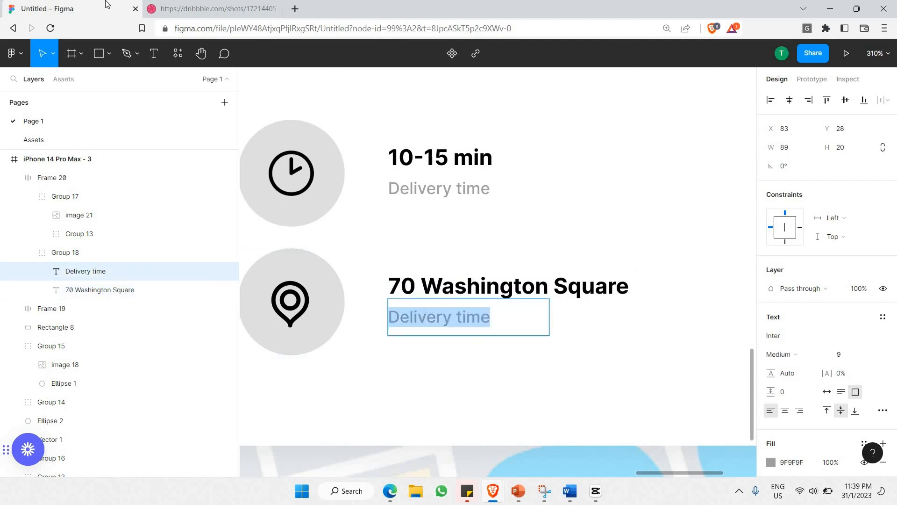
pyautogui.doubleClick(481, 321)
pyautogui.write('address')
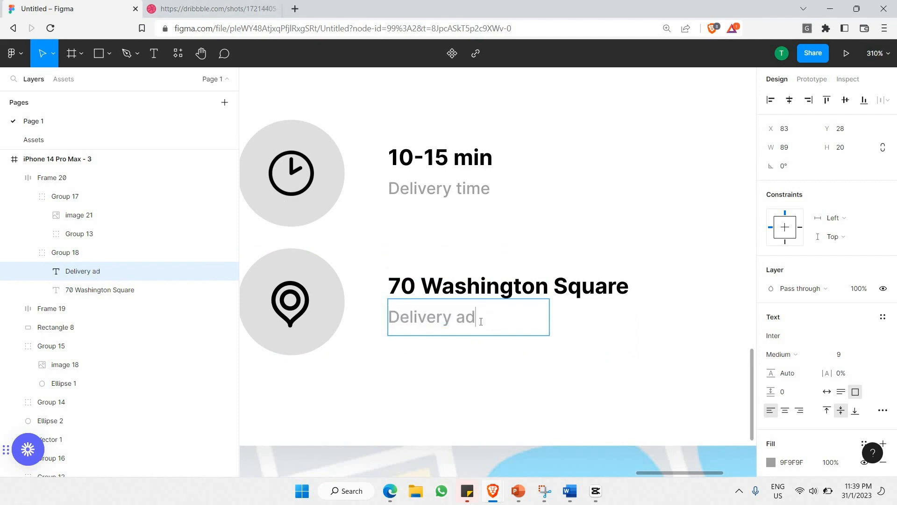
pyautogui.press('Escape')
pyautogui.click(591, 321)
pyautogui.scroll(-10, 590, 321)
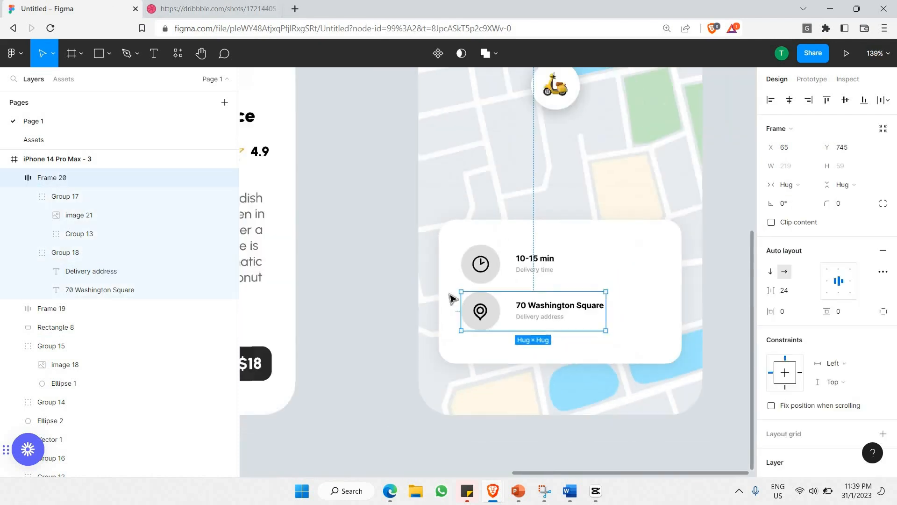
pyautogui.click(697, 324)
# Step: Move the address row lower in the card to leave a vertical spacing of 19 between the two rows
pyautogui.scroll(6, 685, 318)
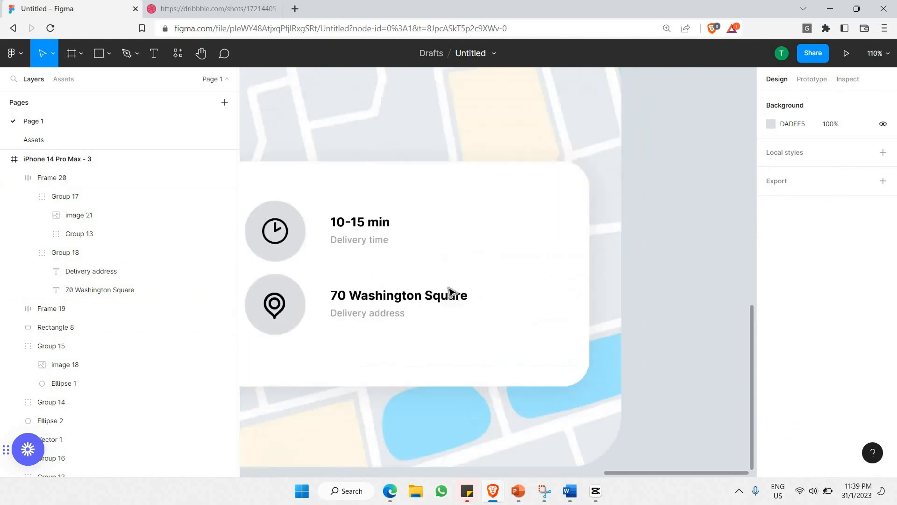
pyautogui.hscroll(-3, 449, 292)
pyautogui.click(423, 269)
pyautogui.click(417, 289)
pyautogui.keyDown('shift'); pyautogui.click(436, 246); pyautogui.keyUp('shift')
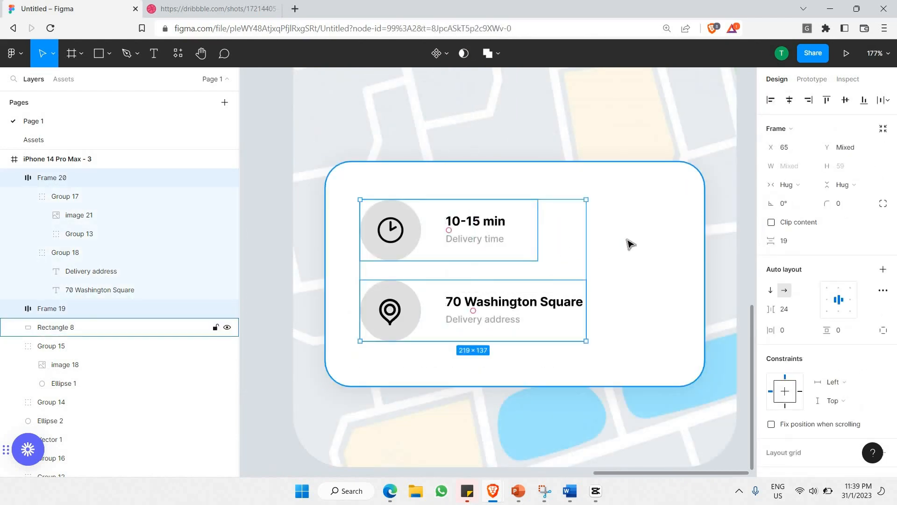
# Step: Group the white card rectangle with the delivery time and delivery address rows
pyautogui.rightClick(615, 229)
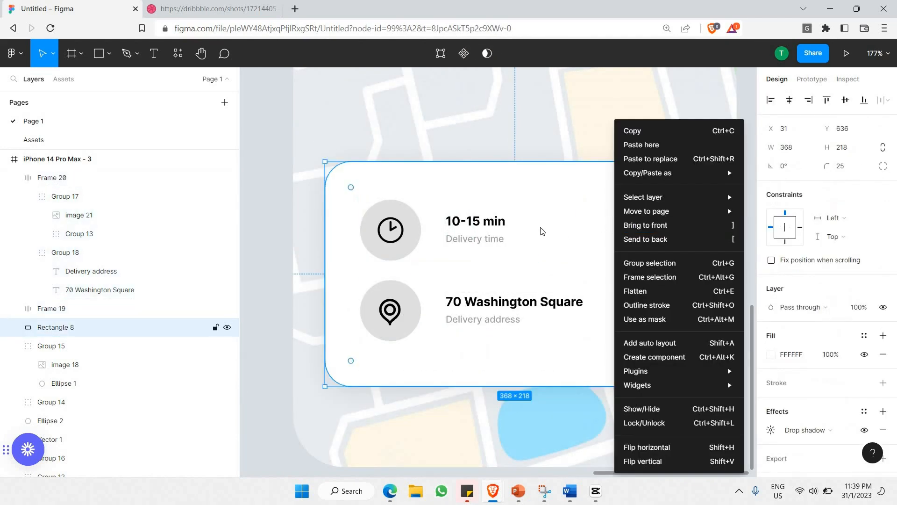
pyautogui.scroll(-5, 444, 238)
pyautogui.hotkey('ctrl', 'g')
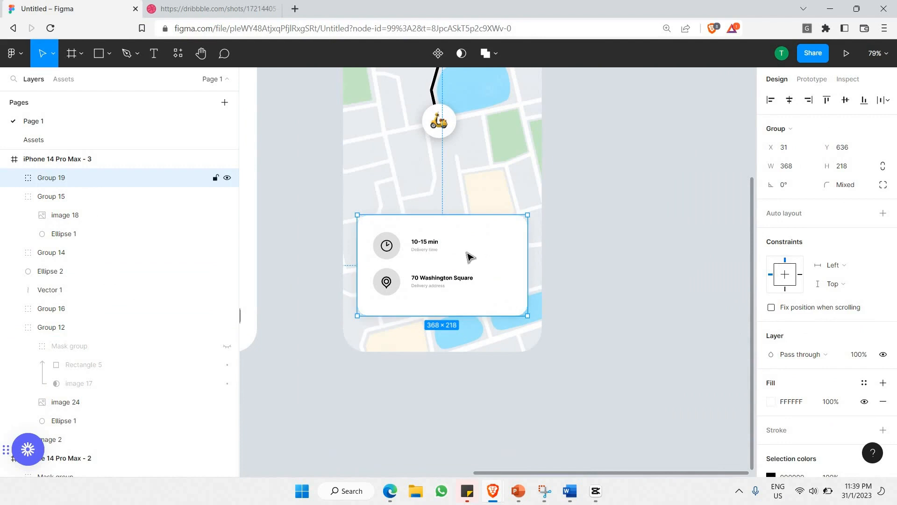
# Step: Check the courier bar in the Dribbble reference, and draw a 368 × 97 rectangle over the Figma card's lower edge at X 31, Y 808
pyautogui.click(99, 139)
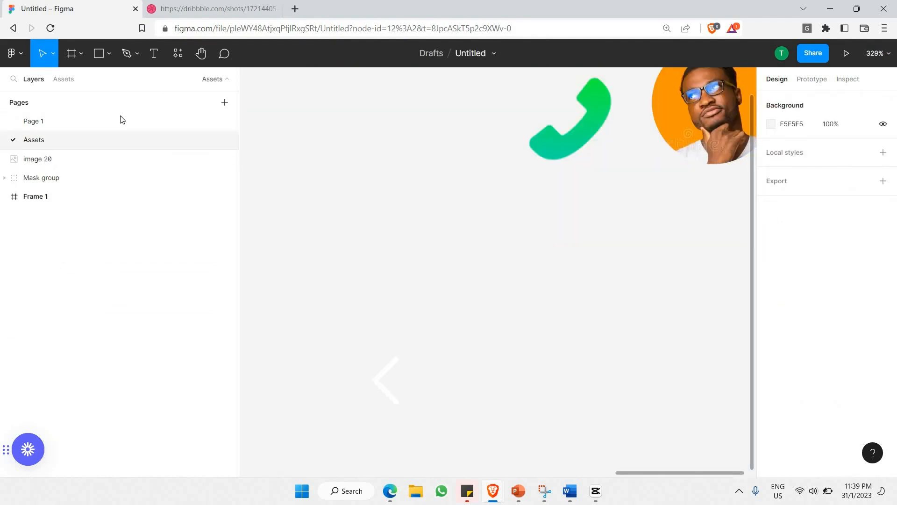
pyautogui.hotkey('ctrl', 'Tab')
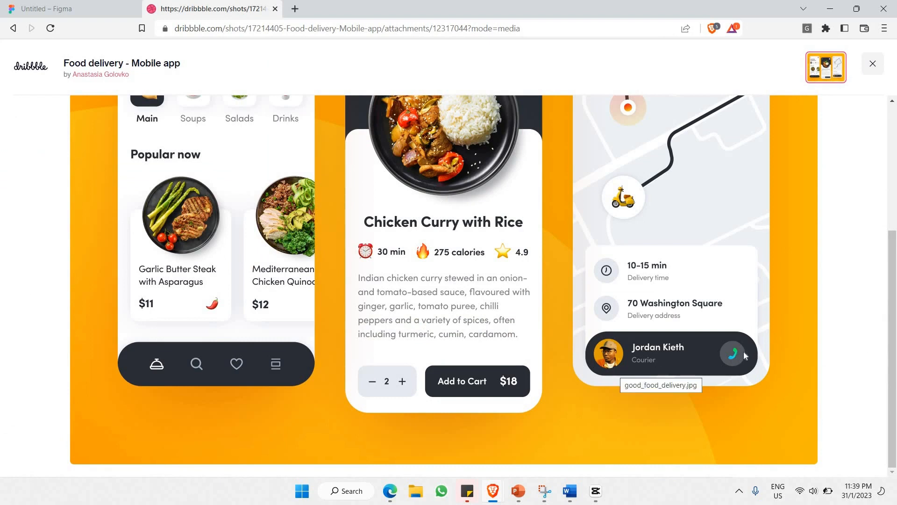
pyautogui.click(98, 9)
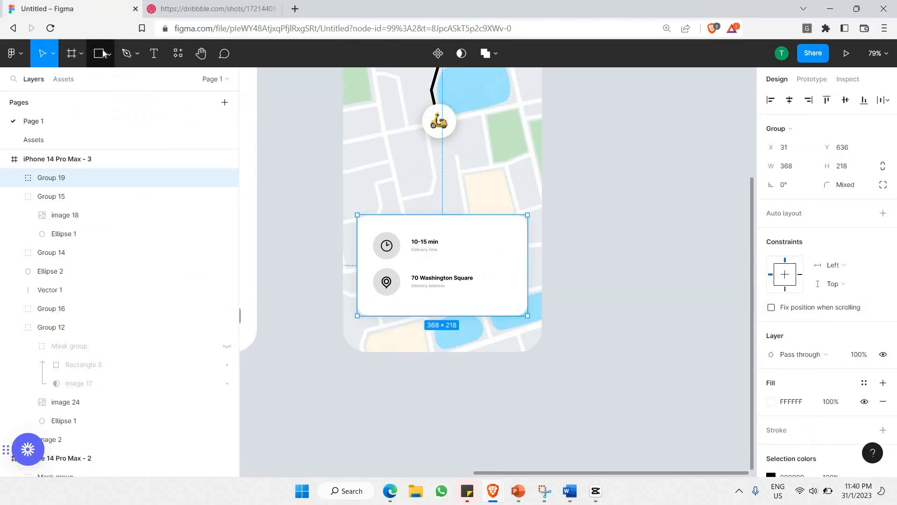
pyautogui.click(100, 56)
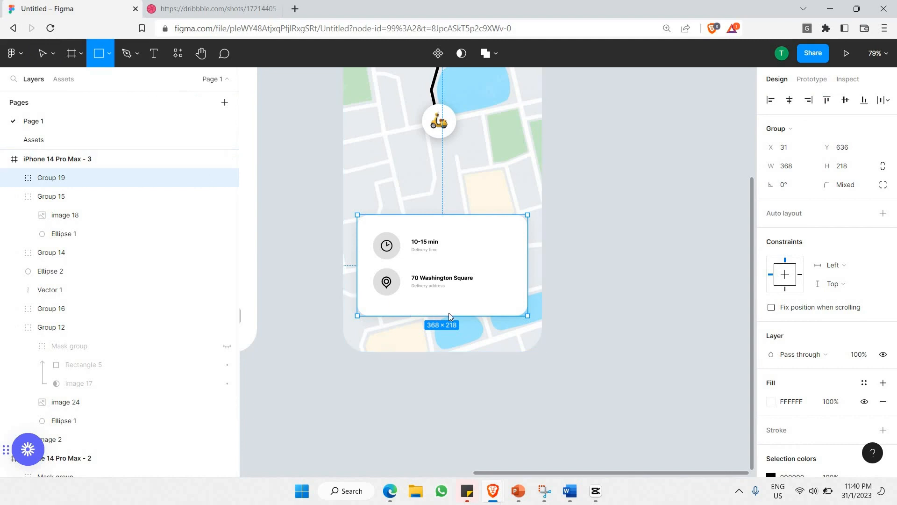
pyautogui.moveTo(356, 294)
pyautogui.mouseDown()
pyautogui.moveTo(512, 321)
pyautogui.moveTo(527, 340)
pyautogui.mouseUp()
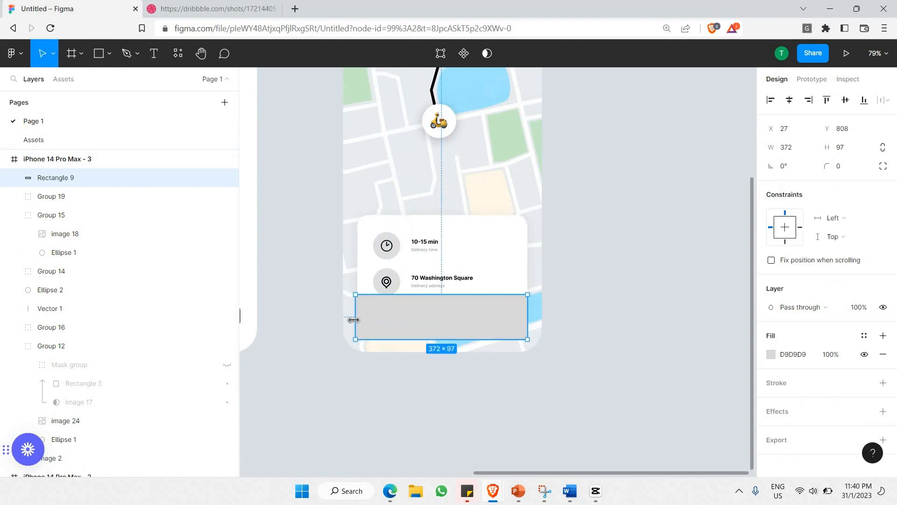
pyautogui.moveTo(358, 321); pyautogui.dragTo(361, 322)
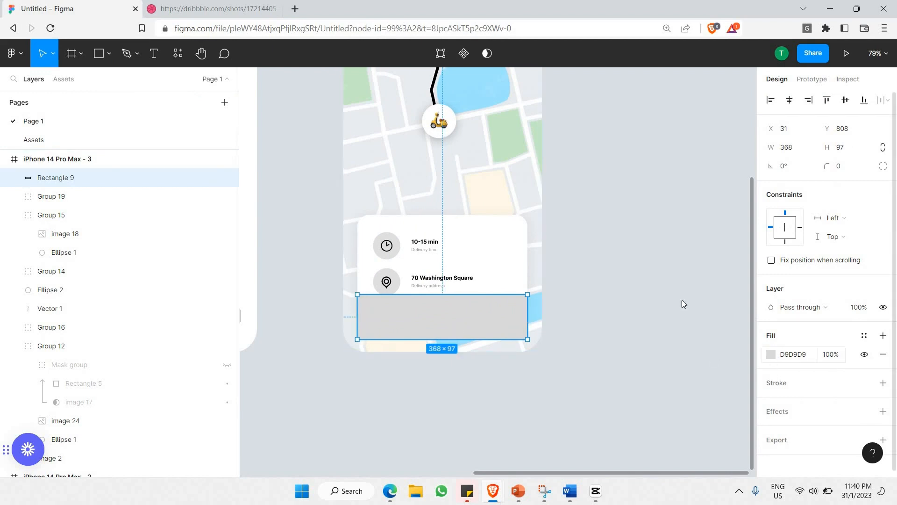
# Step: Fill the new rectangle with dark grey 5B5B5B and set its corner radius to 100
pyautogui.click(771, 354)
pyautogui.moveTo(682, 299); pyautogui.dragTo(694, 233)
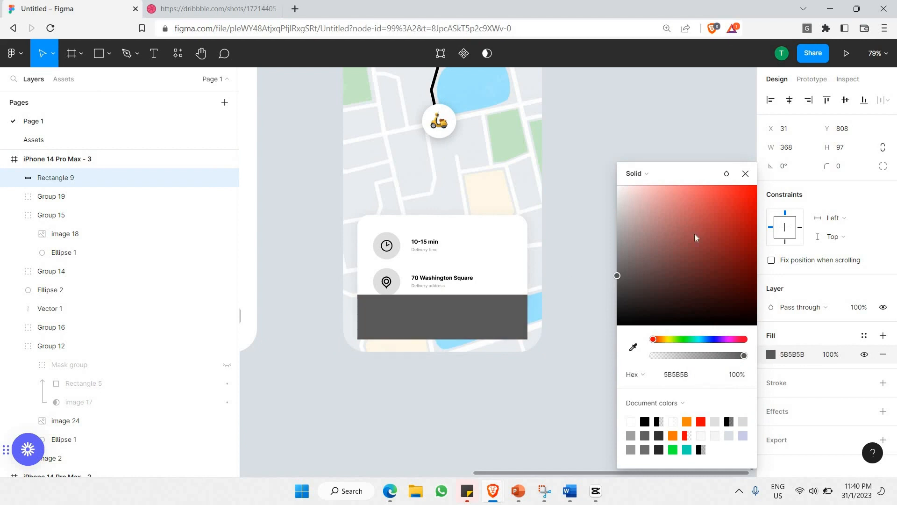
pyautogui.click(839, 166)
pyautogui.click(843, 167)
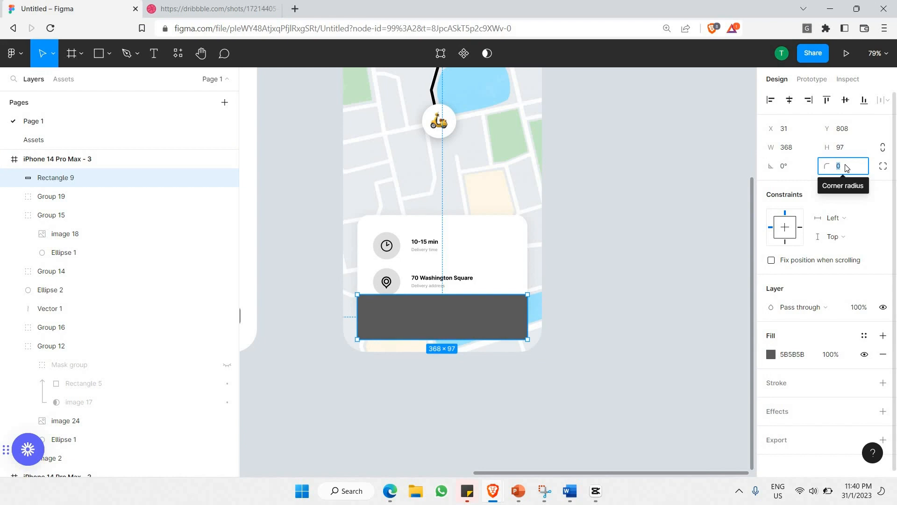
pyautogui.write('1')
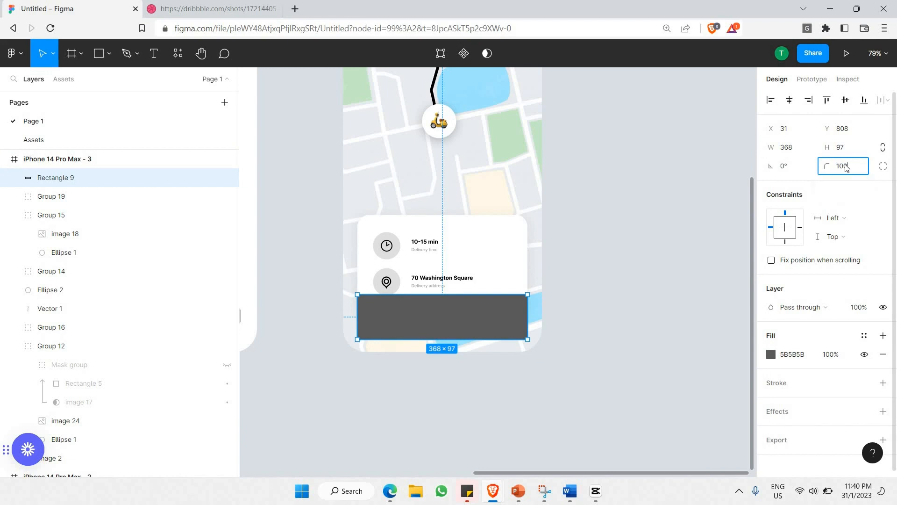
pyautogui.write('00')
pyautogui.press('Return')
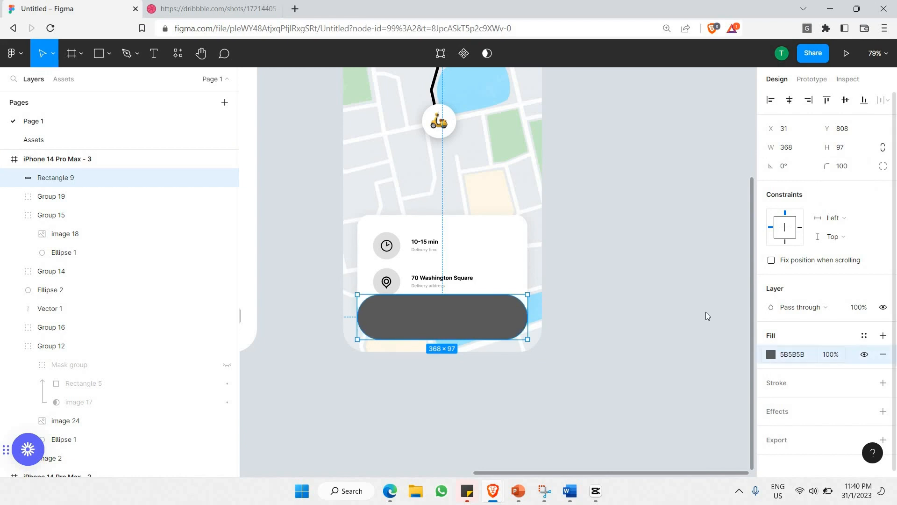
# Step: Darken the rounded courier bar's fill to 3E3E3E
pyautogui.click(771, 354)
pyautogui.moveTo(632, 284); pyautogui.dragTo(611, 291)
pyautogui.click(583, 299)
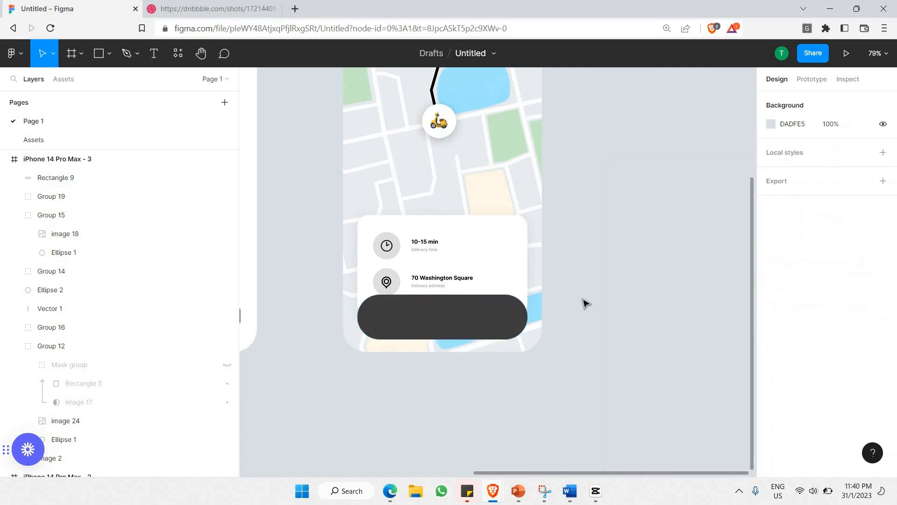
# Step: Move the grouped delivery details card up to Y 617 so its rows clear the dark courier bar
pyautogui.click(450, 309)
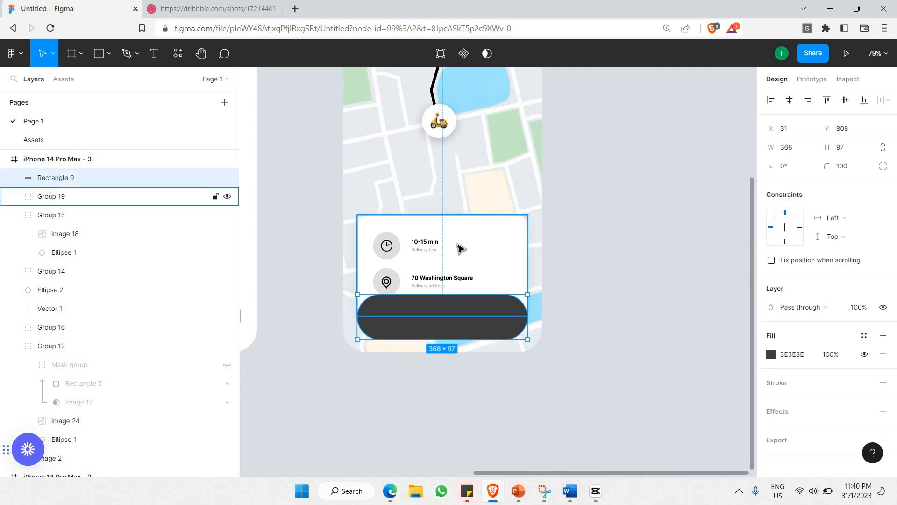
pyautogui.moveTo(460, 248); pyautogui.dragTo(462, 240)
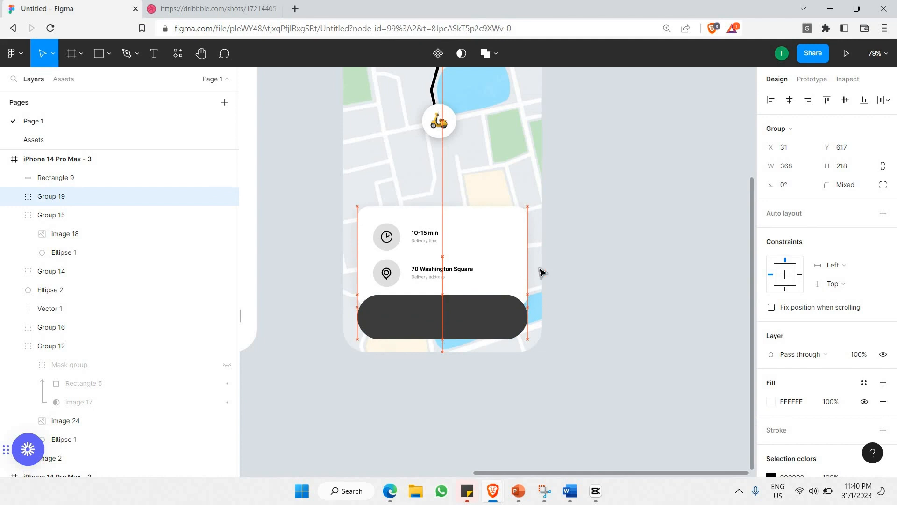
pyautogui.scroll(1, 428, 280)
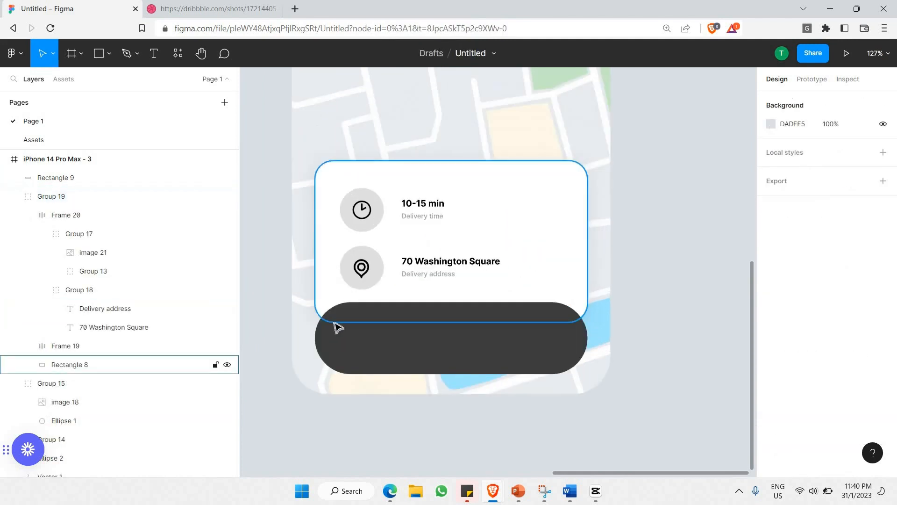
pyautogui.scroll(1, 313, 301)
pyautogui.scroll(1, 327, 323)
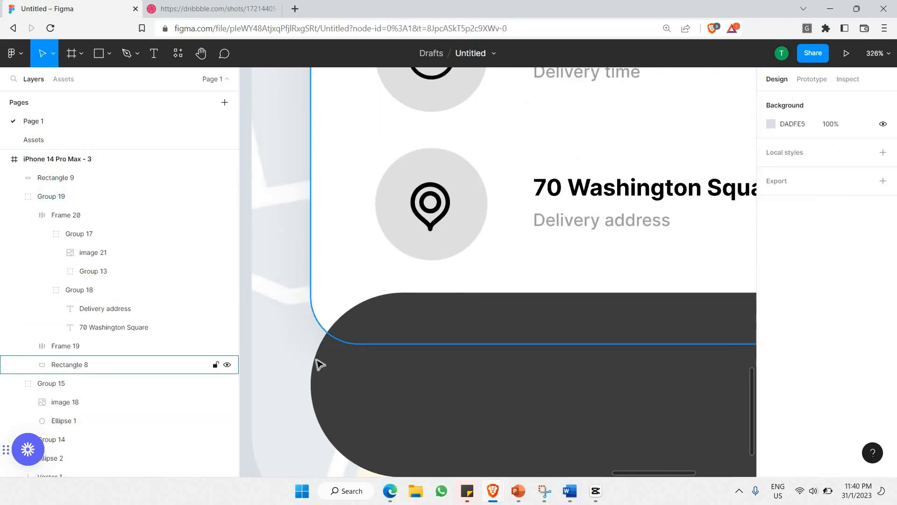
# Step: Nudge the delivery time and delivery address rows up together inside the white card, away from the dark courier bar
pyautogui.scroll(-2, 524, 221)
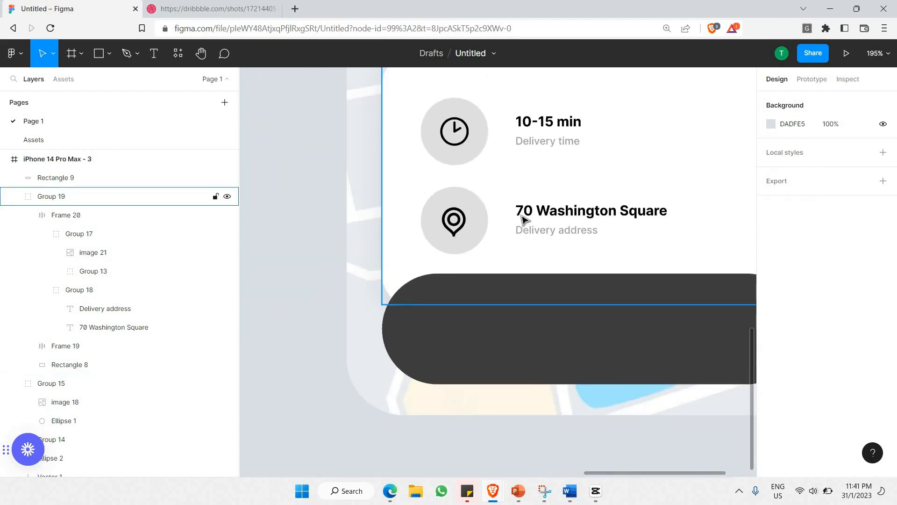
pyautogui.scroll(2, 525, 248)
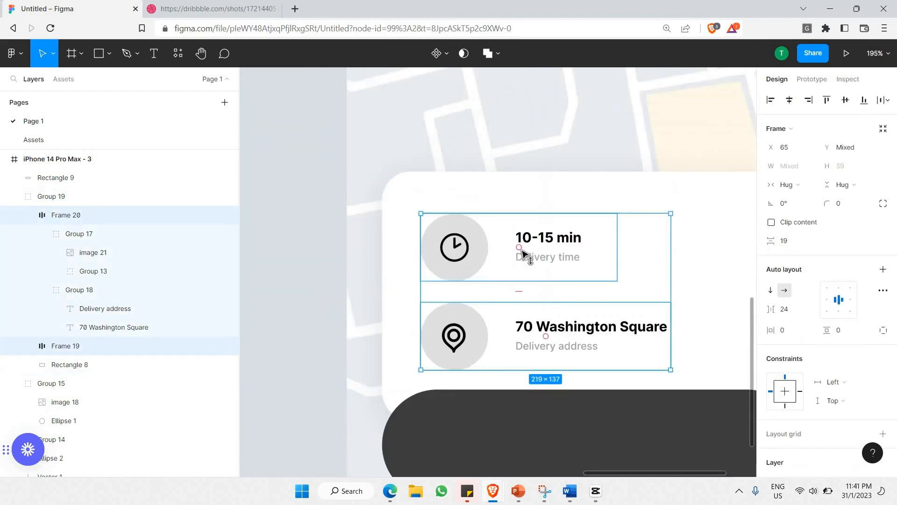
pyautogui.press('Up')
pyautogui.press('Up')
pyautogui.press('Up')
pyautogui.press('Up')
pyautogui.press('Up')
pyautogui.press('Up')
pyautogui.press('Up')
pyautogui.press('Up')
pyautogui.press('Up')
pyautogui.press('Up')
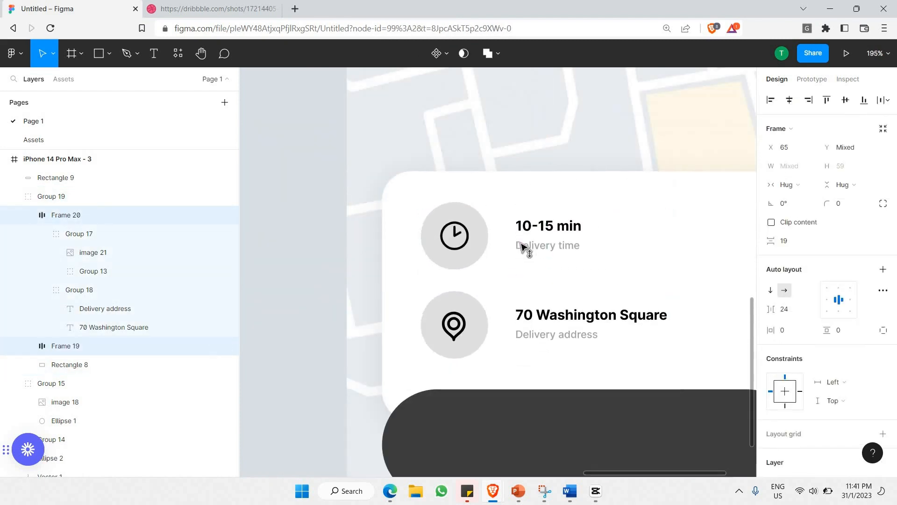
# Step: Lower the white card background behind the courier bar and extend its top edge to Y 621, making it 368 × 246
pyautogui.scroll(-5, 374, 112)
pyautogui.click(466, 149)
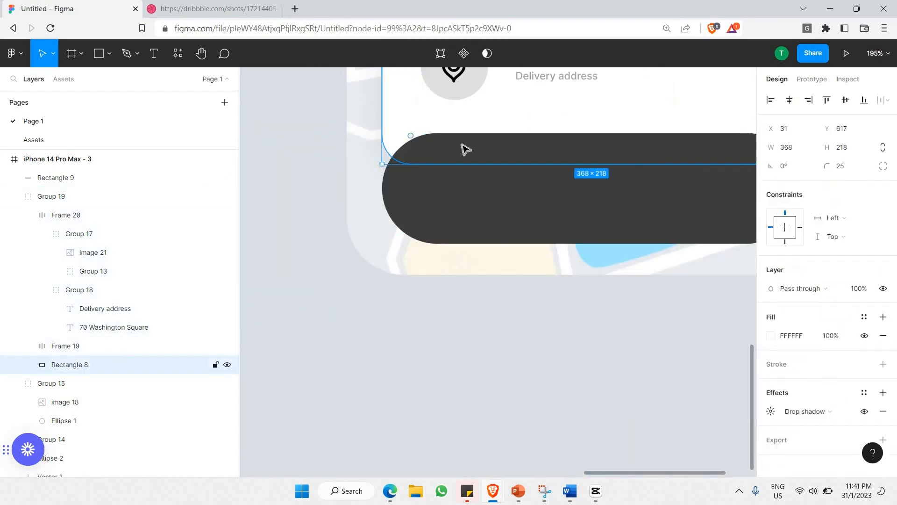
pyautogui.scroll(2, 402, 141)
pyautogui.moveTo(411, 146); pyautogui.dragTo(421, 181)
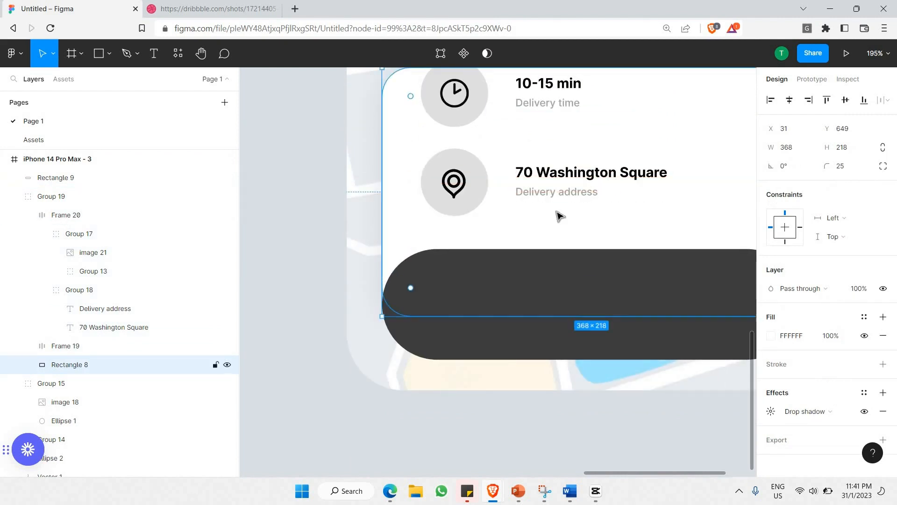
pyautogui.scroll(-5, 559, 215)
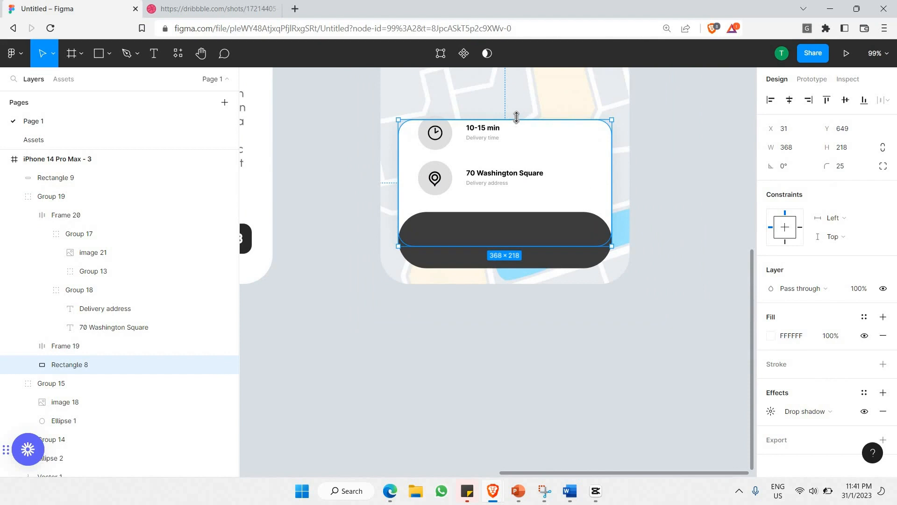
pyautogui.moveTo(517, 117); pyautogui.dragTo(516, 116)
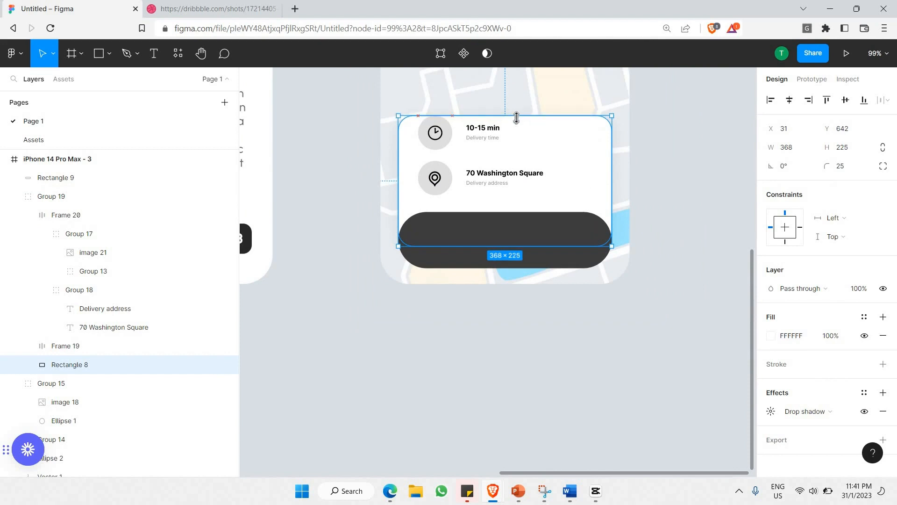
pyautogui.moveTo(514, 106); pyautogui.dragTo(514, 95)
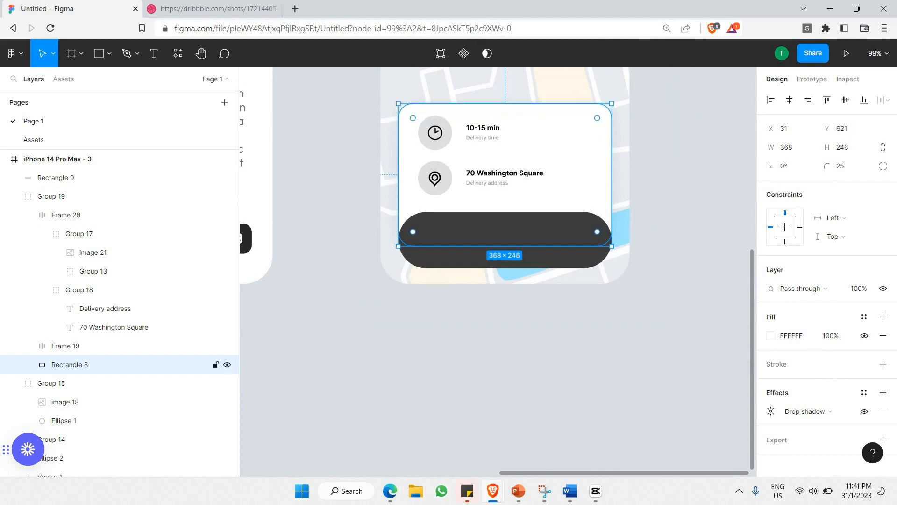
pyautogui.click(696, 190)
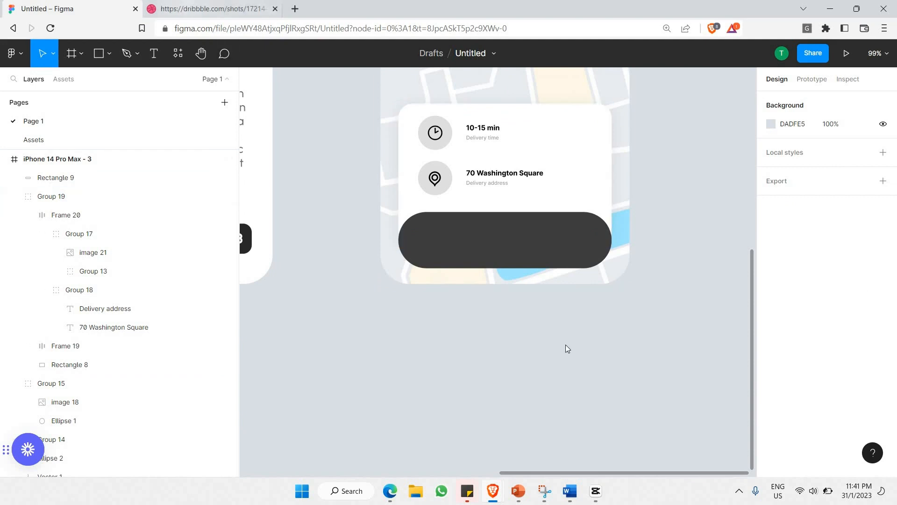
# Step: Bring the 64 × 64 round portrait from the Assets page into the map screen and place it at the courier bar's left end
pyautogui.click(163, 4)
pyautogui.click(112, 4)
pyautogui.click(60, 137)
pyautogui.scroll(-5, 578, 154)
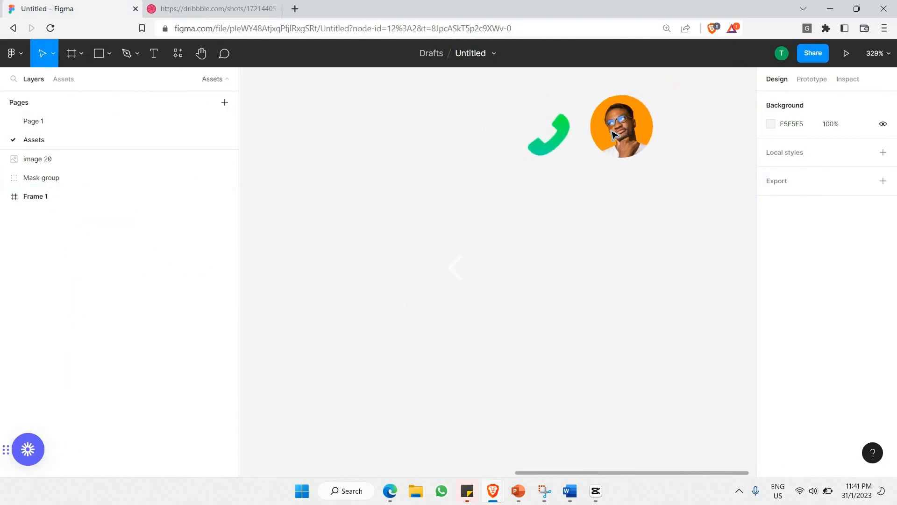
pyautogui.click(614, 135)
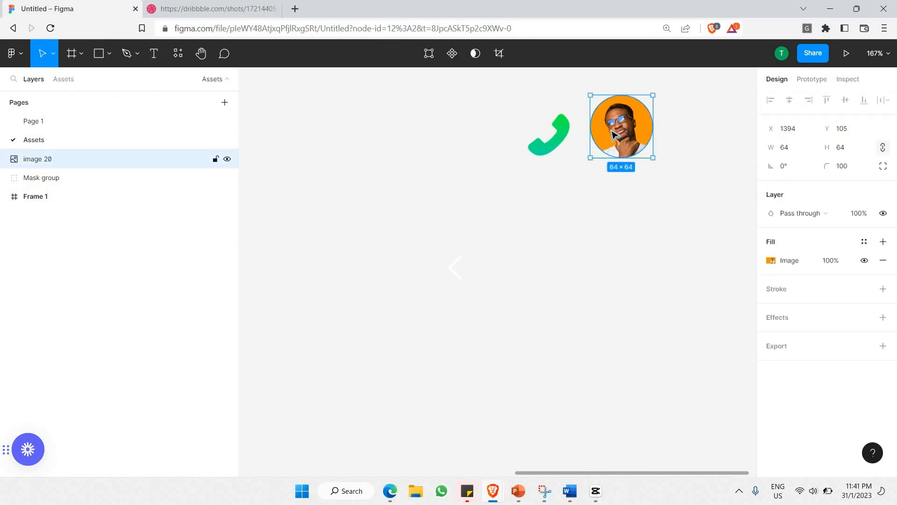
pyautogui.click(201, 121)
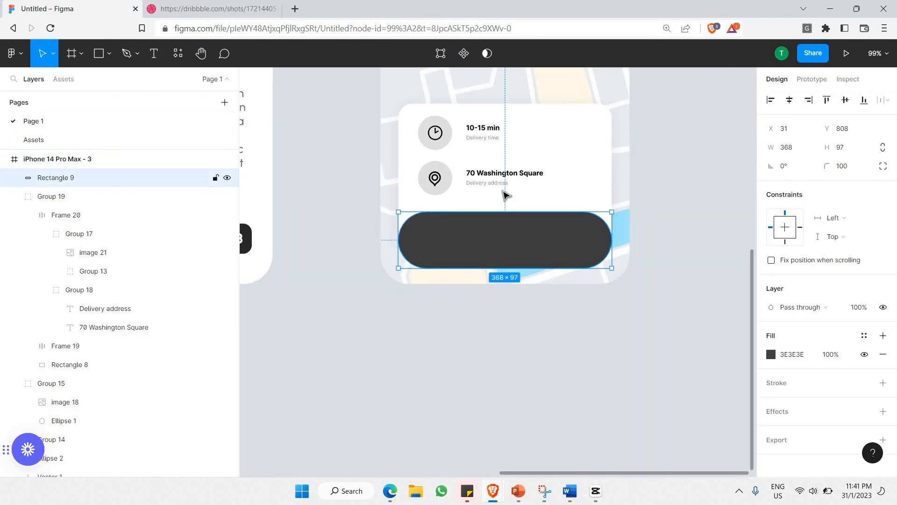
pyautogui.hotkey('ctrl', 'v')
pyautogui.moveTo(508, 181); pyautogui.dragTo(432, 245)
pyautogui.click(331, 201)
# Step: Check the call button in the Dribbble reference, and bring the green phone icon from the Assets page into the courier bar at X 191, Y 833
pyautogui.click(216, 8)
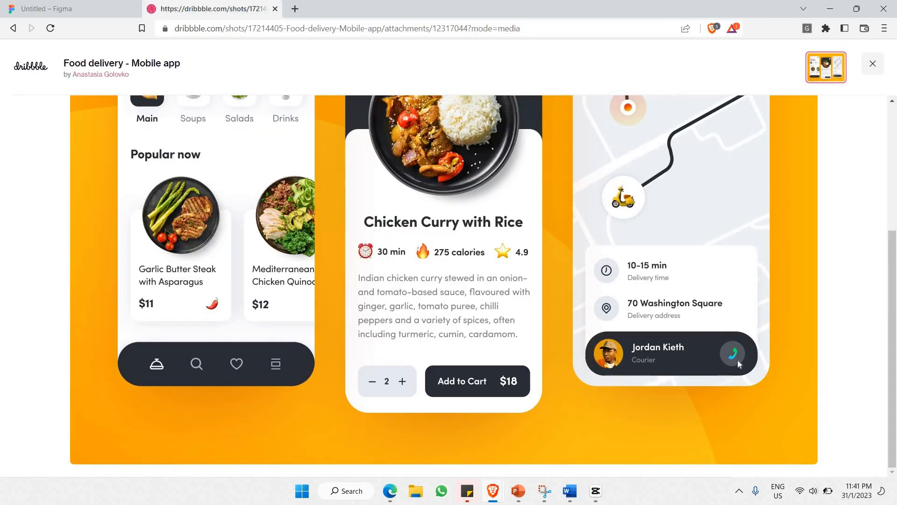
pyautogui.click(125, 4)
pyautogui.click(47, 139)
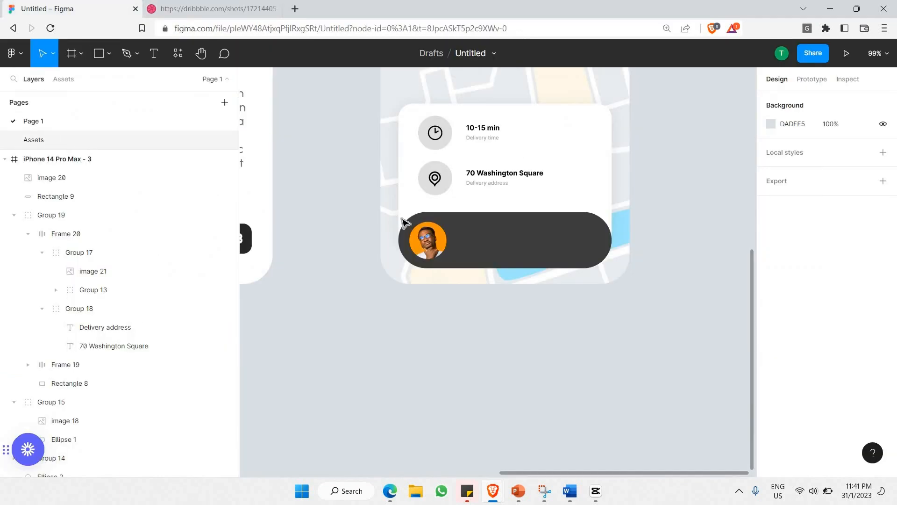
pyautogui.scroll(2, 504, 192)
pyautogui.hscroll(1, 505, 191)
pyautogui.click(518, 186)
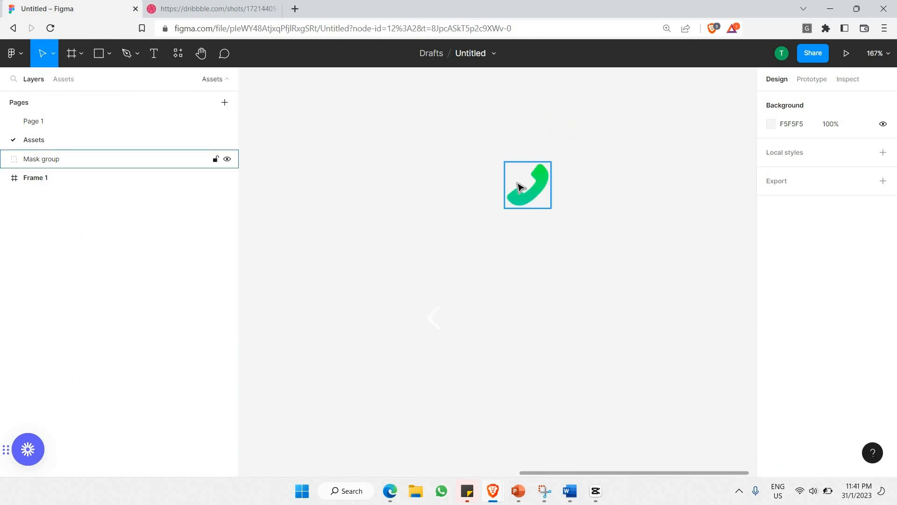
pyautogui.click(148, 121)
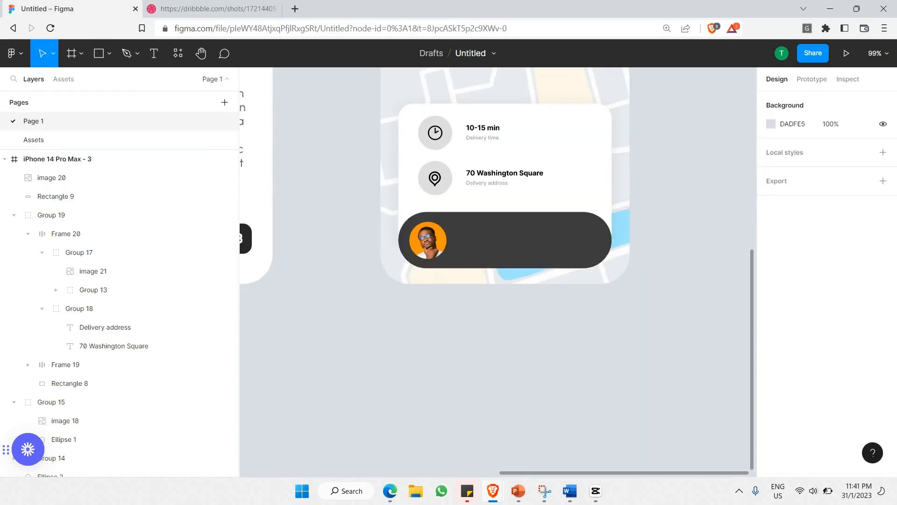
pyautogui.click(547, 233)
pyautogui.hotkey('ctrl', 'v')
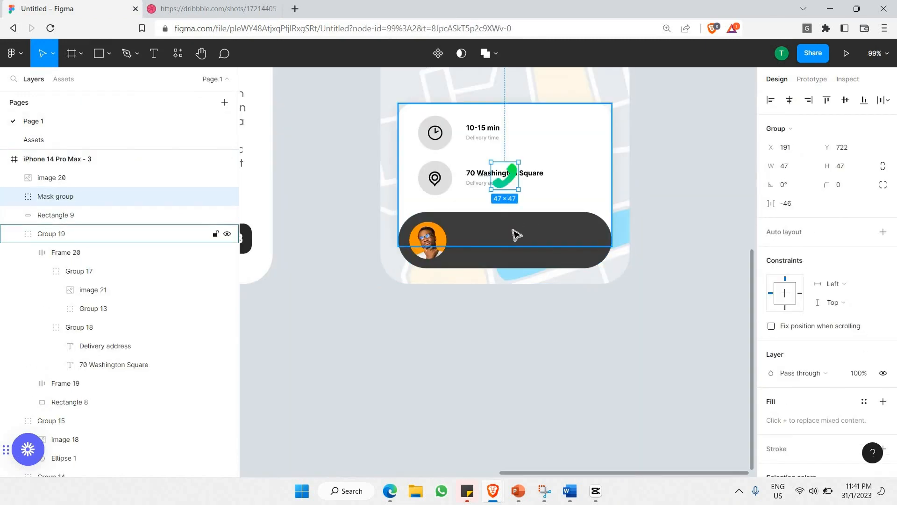
pyautogui.moveTo(502, 184); pyautogui.dragTo(530, 234)
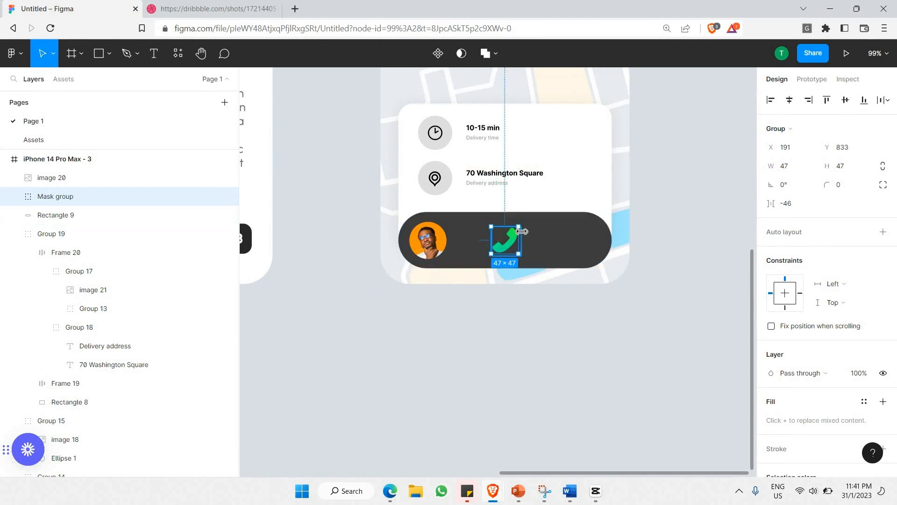
# Step: Draw a 63 × 63 circle and place it at the courier bar's right end at X 315, Y 826
pyautogui.scroll(3, 532, 234)
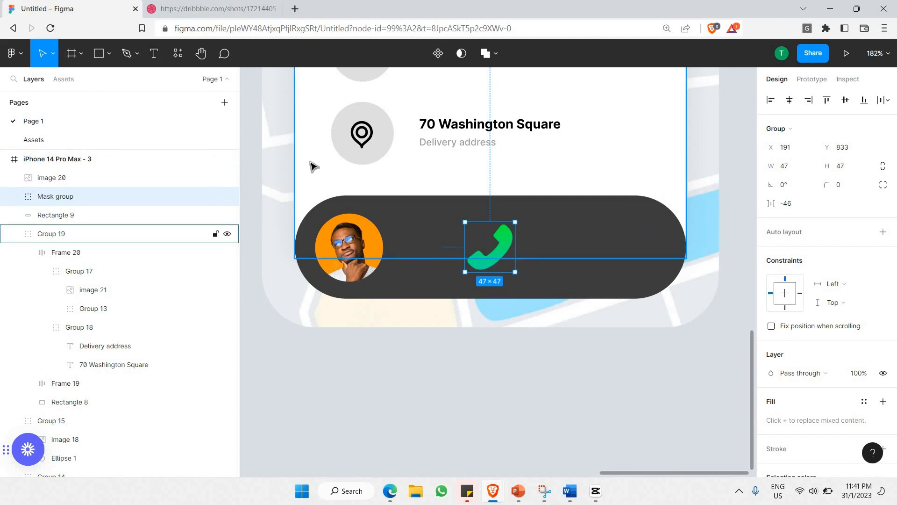
pyautogui.click(109, 54)
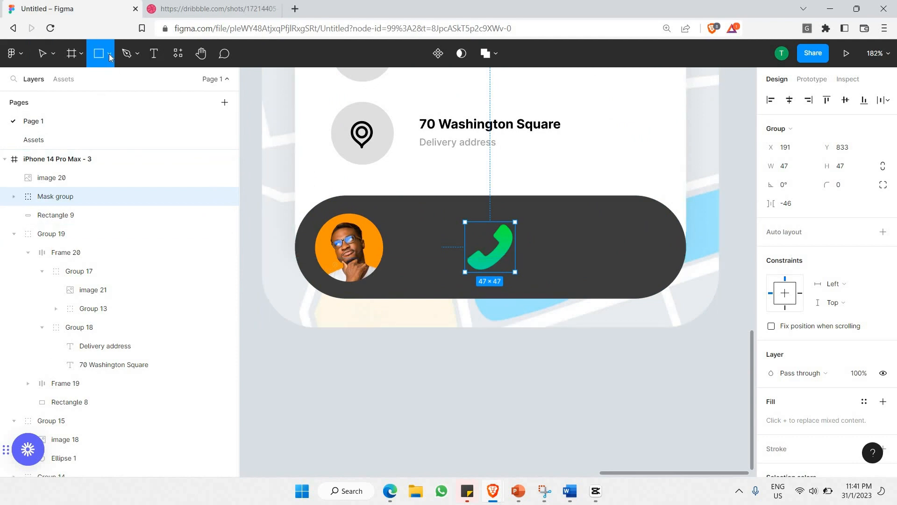
pyautogui.click(98, 124)
pyautogui.moveTo(382, 214)
pyautogui.mouseDown()
pyautogui.moveTo(425, 253)
pyautogui.moveTo(444, 287)
pyautogui.mouseUp()
pyautogui.moveTo(417, 248); pyautogui.dragTo(635, 248)
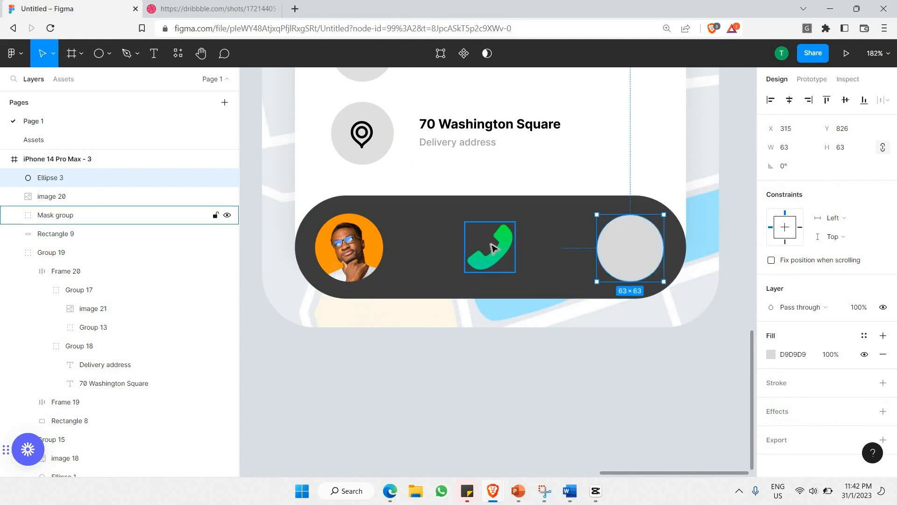
# Step: Move the phone icon beside the grey circle and group the two objects
pyautogui.click(494, 248)
pyautogui.moveTo(494, 248); pyautogui.dragTo(587, 248)
pyautogui.keyDown('shift'); pyautogui.click(644, 251); pyautogui.keyUp('shift')
pyautogui.rightClick(640, 252)
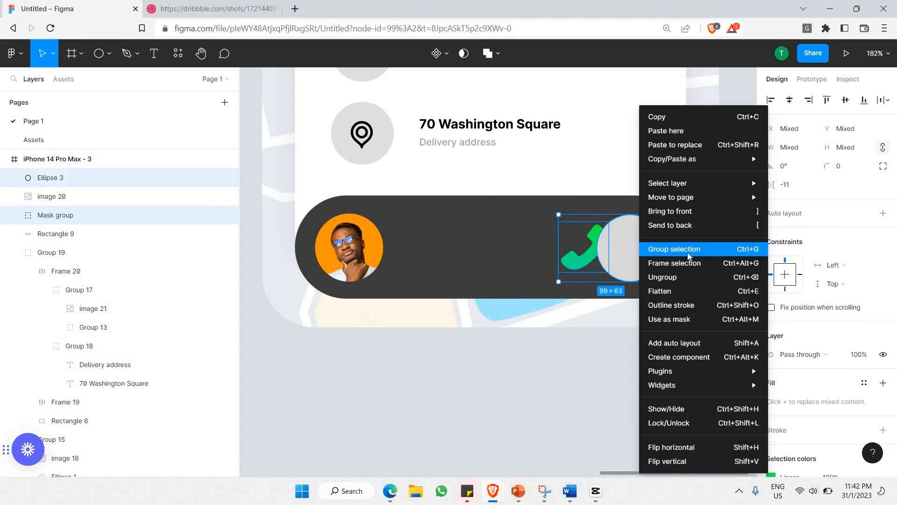
pyautogui.click(663, 249)
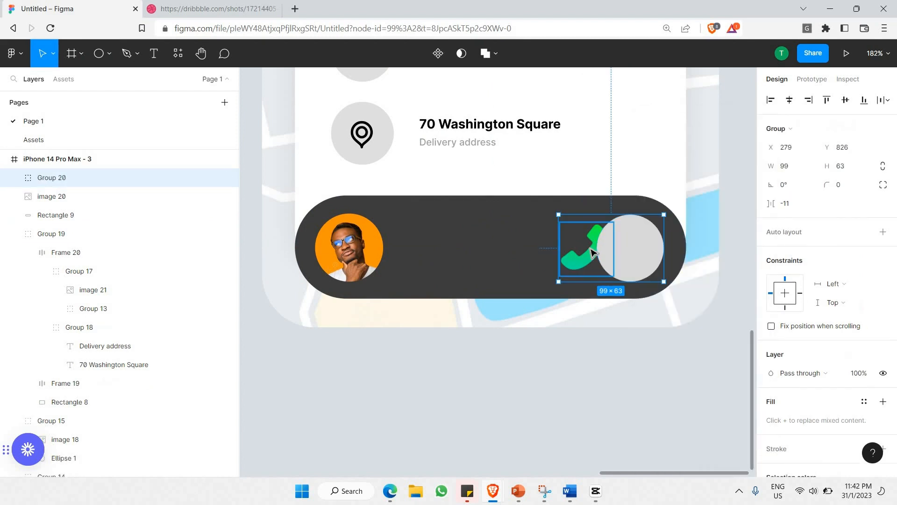
# Step: Layer the phone icon in front of the grey circle within the group and centre it over the circle at X 323, Y 833
pyautogui.keyDown('ctrl'); pyautogui.click(591, 249); pyautogui.keyUp('ctrl')
pyautogui.rightClick(590, 248)
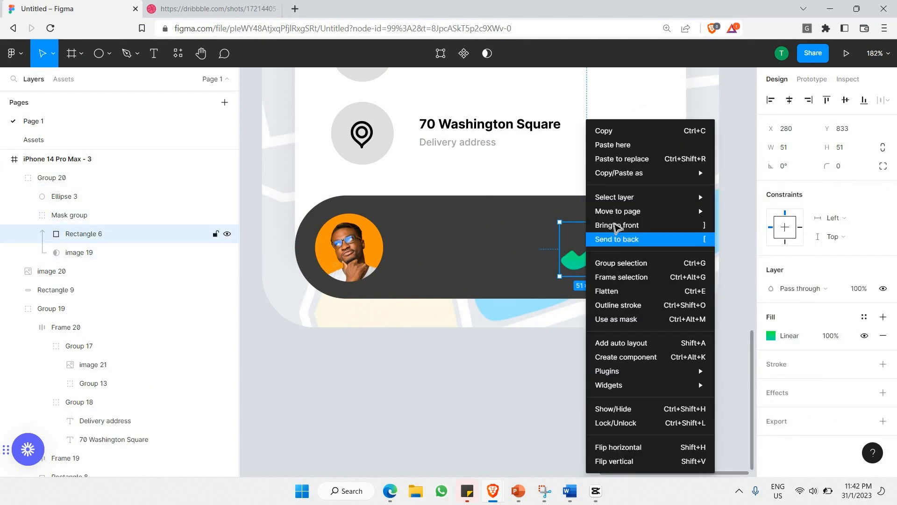
pyautogui.click(608, 237)
pyautogui.moveTo(581, 251); pyautogui.dragTo(626, 251)
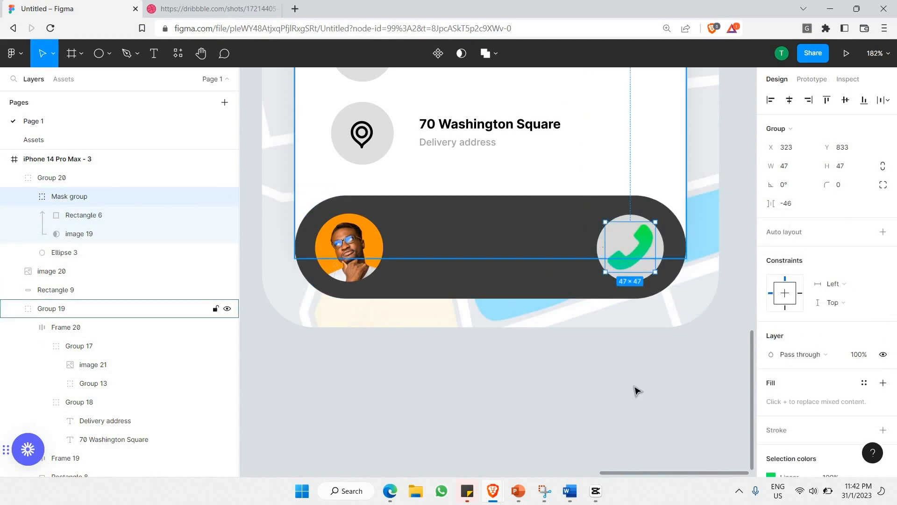
# Step: Scale the phone icon down to 41 × 41 about its centre inside the circle
pyautogui.scroll(3, 633, 267)
pyautogui.press('Escape')
pyautogui.doubleClick(640, 273)
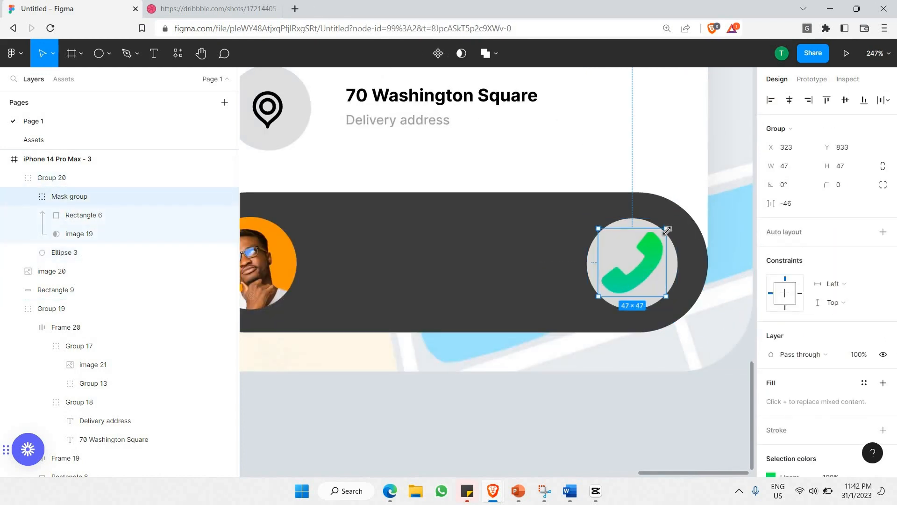
pyautogui.moveTo(661, 240); pyautogui.dragTo(648, 261)
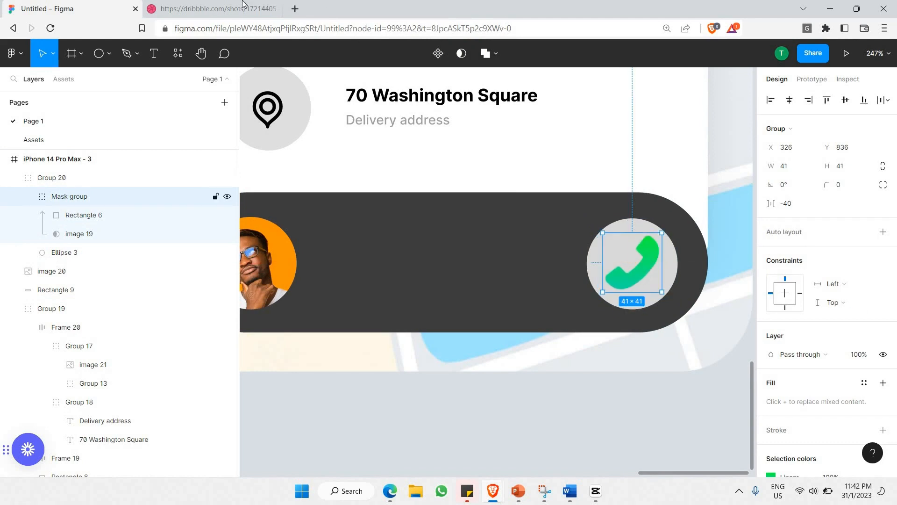
# Step: Consult the Dribbble reference, and fill the call button's circle with white FFFFFF at 25% opacity
pyautogui.click(243, 8)
pyautogui.hotkey('ctrl', 'Tab')
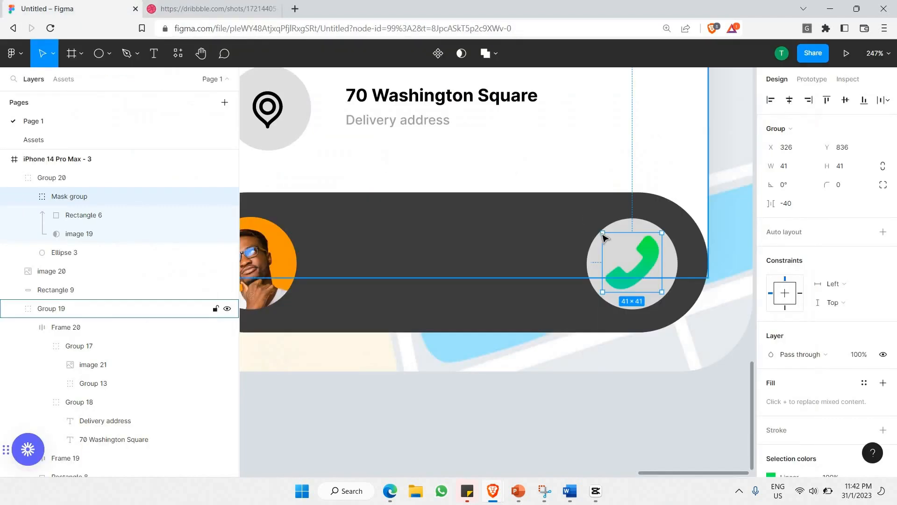
pyautogui.click(685, 259)
pyautogui.click(771, 336)
pyautogui.moveTo(722, 207); pyautogui.dragTo(607, 178)
pyautogui.click(746, 174)
pyautogui.click(835, 339)
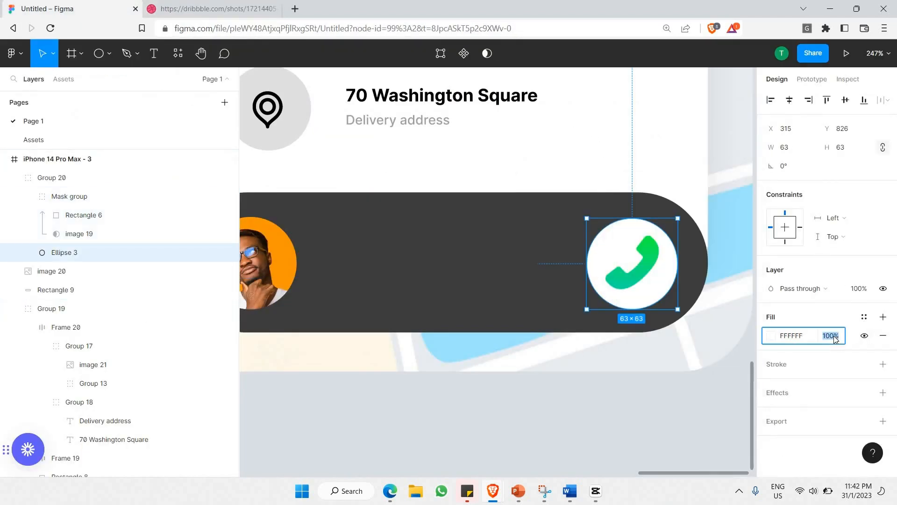
pyautogui.write('25')
pyautogui.click(624, 397)
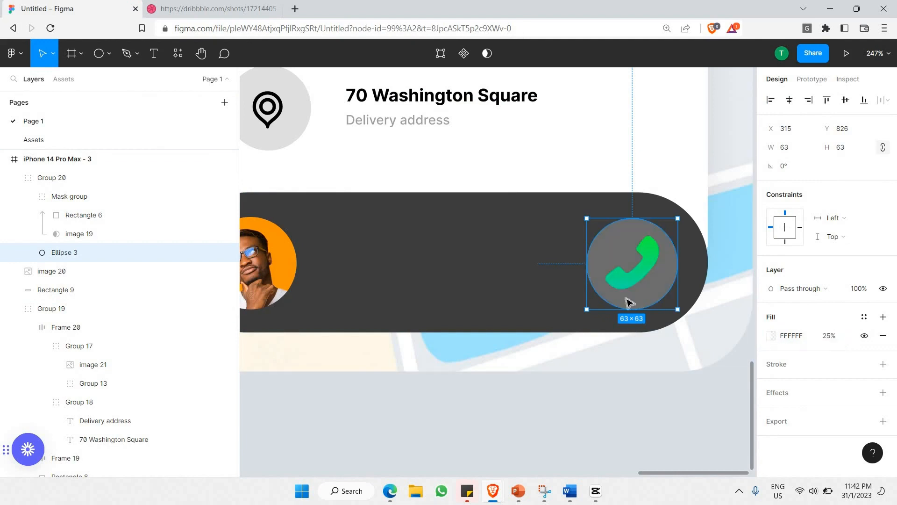
# Step: Scale the phone icon down to 34 × 34, centred in the circle at X 330, Y 840
pyautogui.keyDown('ctrl'); pyautogui.click(648, 265); pyautogui.keyUp('ctrl')
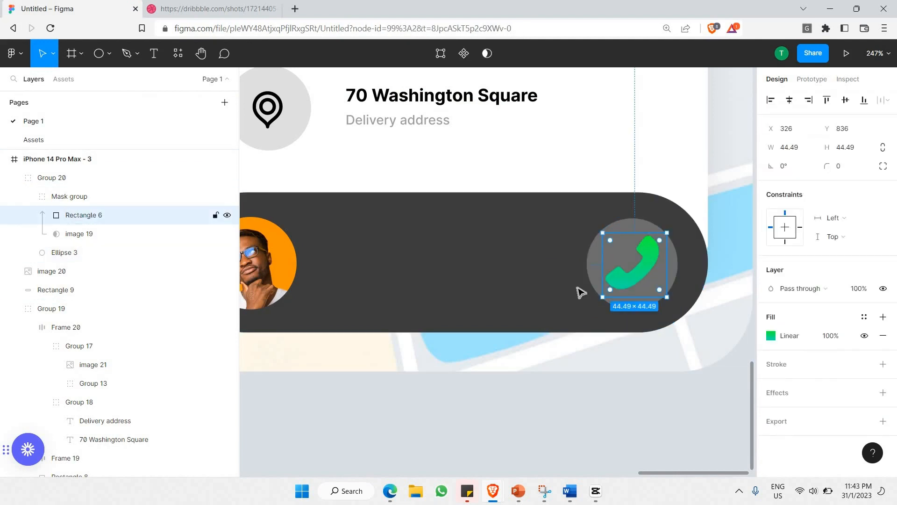
pyautogui.click(663, 272)
pyautogui.keyDown('ctrl'); pyautogui.click(663, 234); pyautogui.keyUp('ctrl')
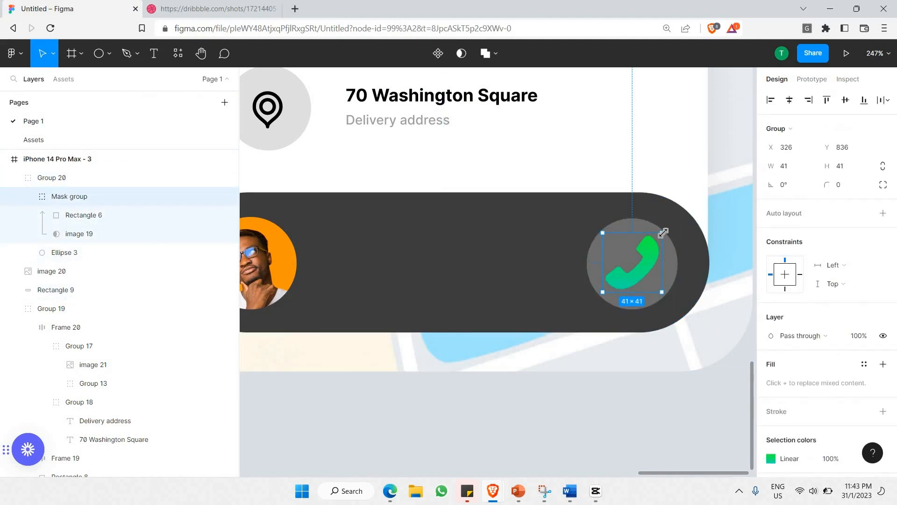
pyautogui.moveTo(654, 245); pyautogui.dragTo(645, 261)
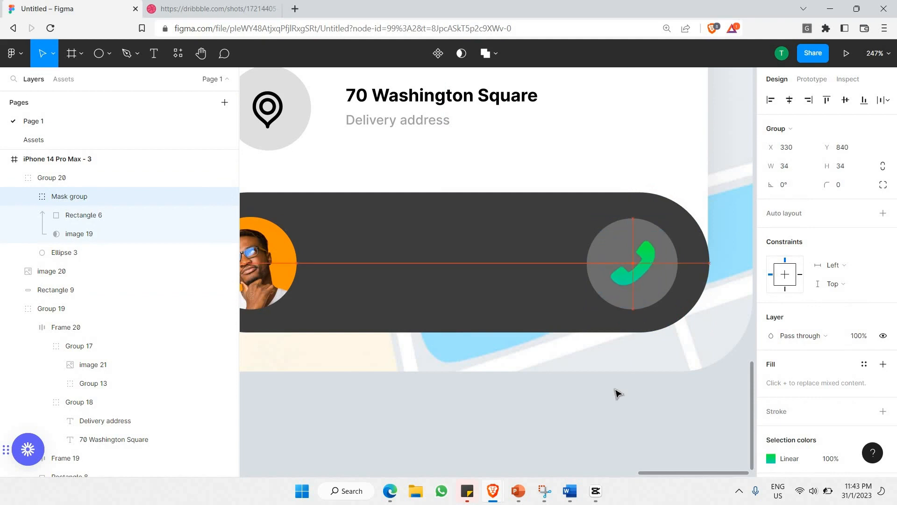
pyautogui.click(603, 403)
pyautogui.scroll(-5, 536, 356)
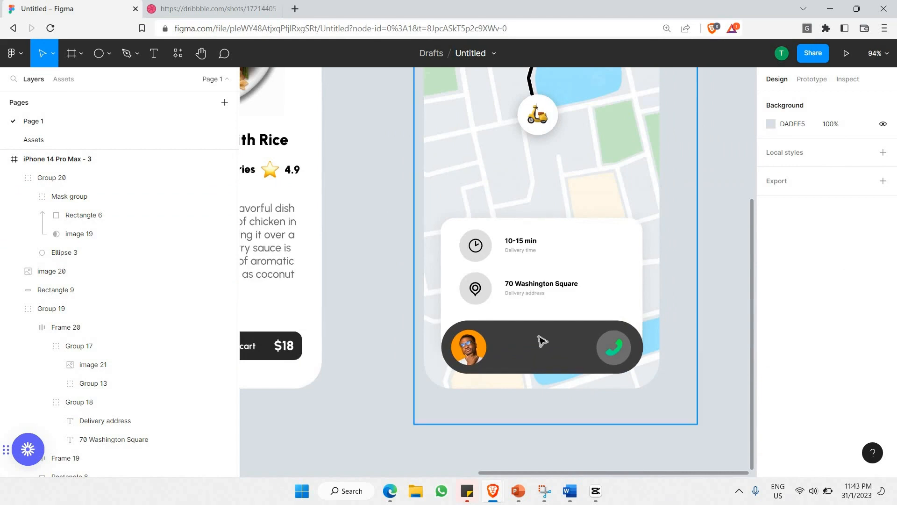
pyautogui.scroll(5, 540, 343)
pyautogui.hscroll(2, 537, 337)
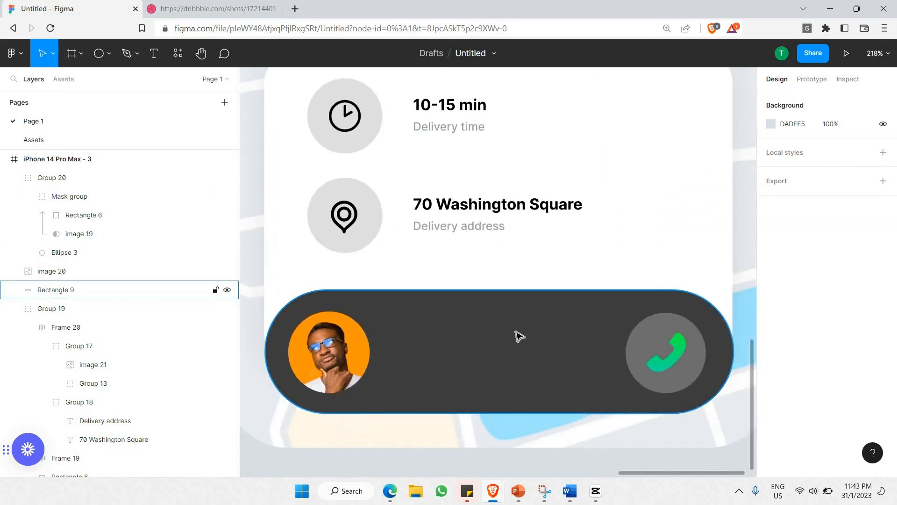
# Step: Copy the 70 Washington Square text into the dark courier bar and place it at X 138, Y 826
pyautogui.click(471, 211)
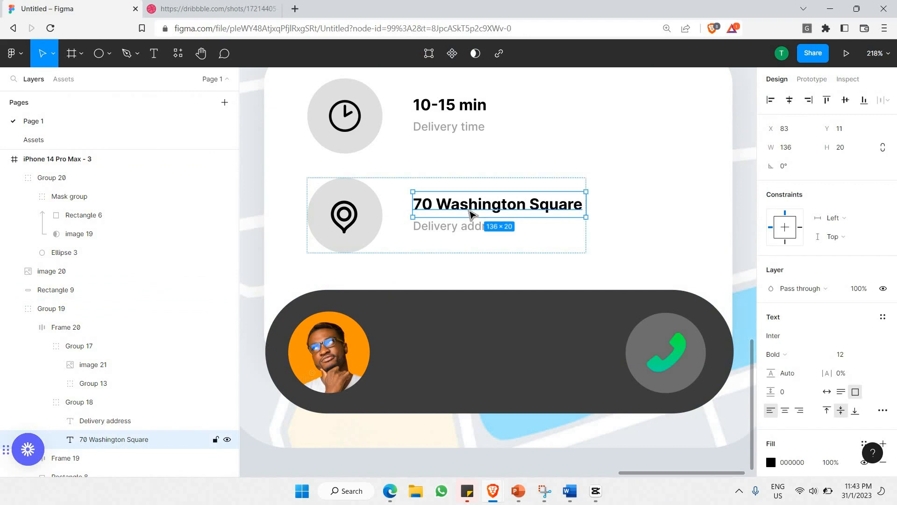
pyautogui.click(428, 343)
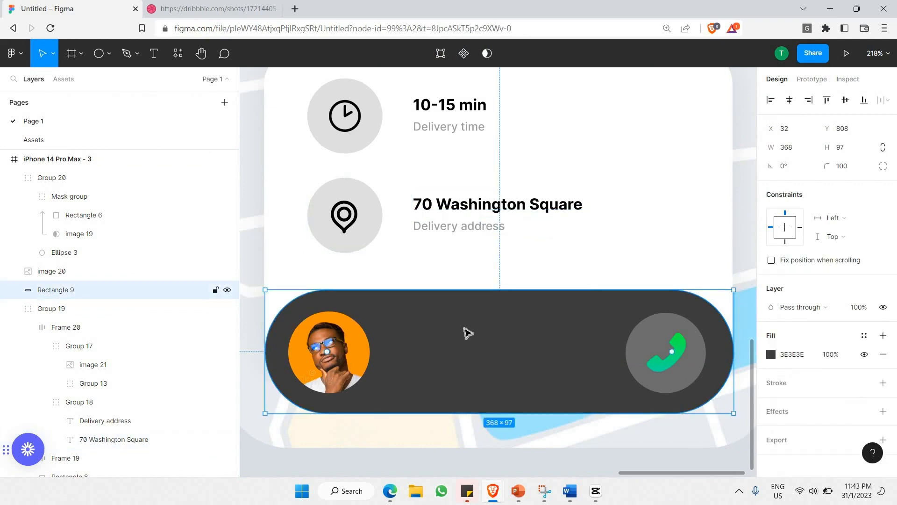
pyautogui.hotkey('ctrl', 'v')
pyautogui.hotkey('shift', 'Down')
pyautogui.hotkey('shift', 'Down')
pyautogui.hotkey('shift', 'Down')
pyautogui.hotkey('shift', 'Down')
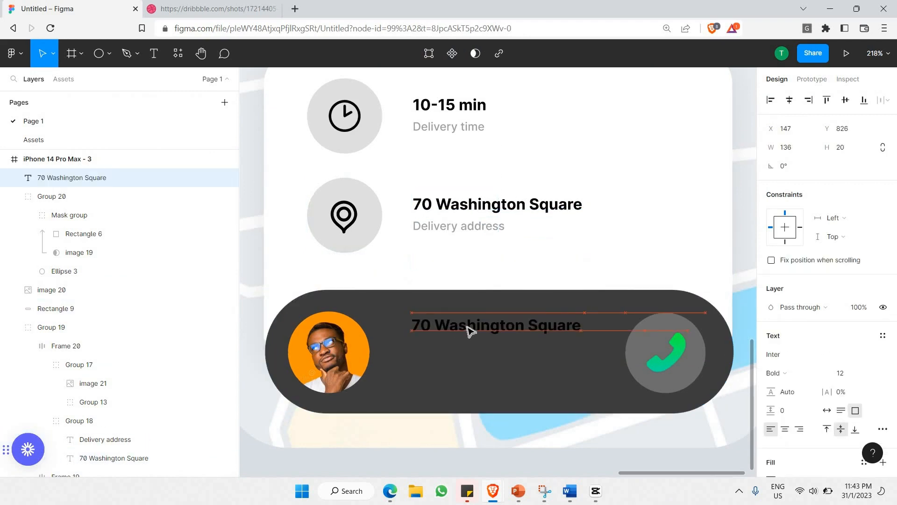
pyautogui.press('Left')
pyautogui.press('Left')
pyautogui.press('Left')
pyautogui.press('Left')
pyautogui.press('Left')
pyautogui.press('Left')
pyautogui.press('Left')
pyautogui.press('Left')
pyautogui.press('Left')
# Step: Fill the copied address text in the courier bar with white FFFFFF
pyautogui.press('Return')
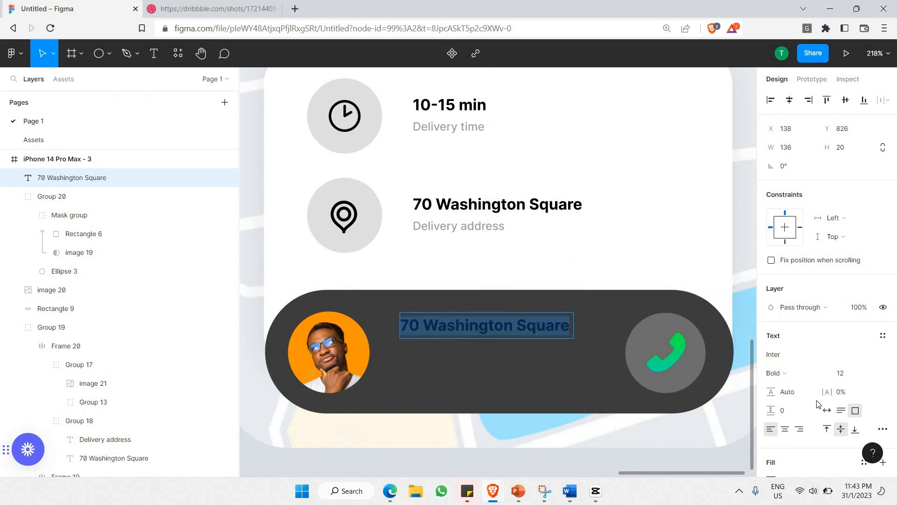
pyautogui.scroll(-5, 817, 402)
pyautogui.click(771, 348)
pyautogui.click(672, 240)
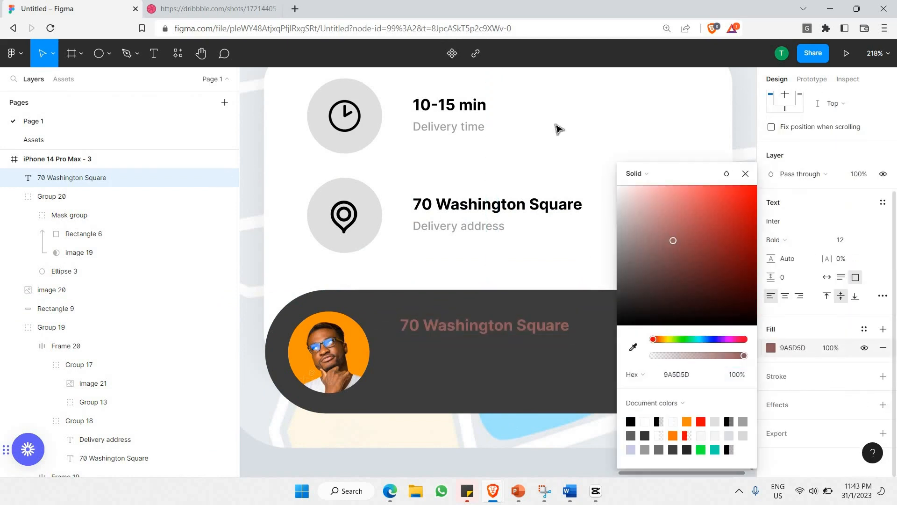
pyautogui.moveTo(559, 130); pyautogui.dragTo(556, 131)
pyautogui.scroll(-3, 473, 317)
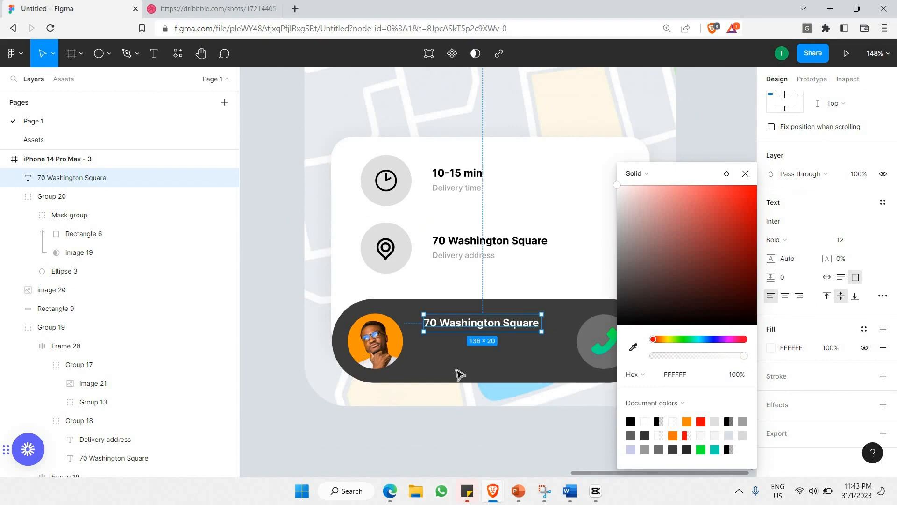
# Step: Move the white text in the courier bar closer to the portrait, to X 132, Y 826
pyautogui.click(454, 369)
pyautogui.click(465, 327)
pyautogui.press('Left')
pyautogui.press('Left')
pyautogui.press('Left')
pyautogui.press('Left')
pyautogui.press('Left')
pyautogui.press('Left')
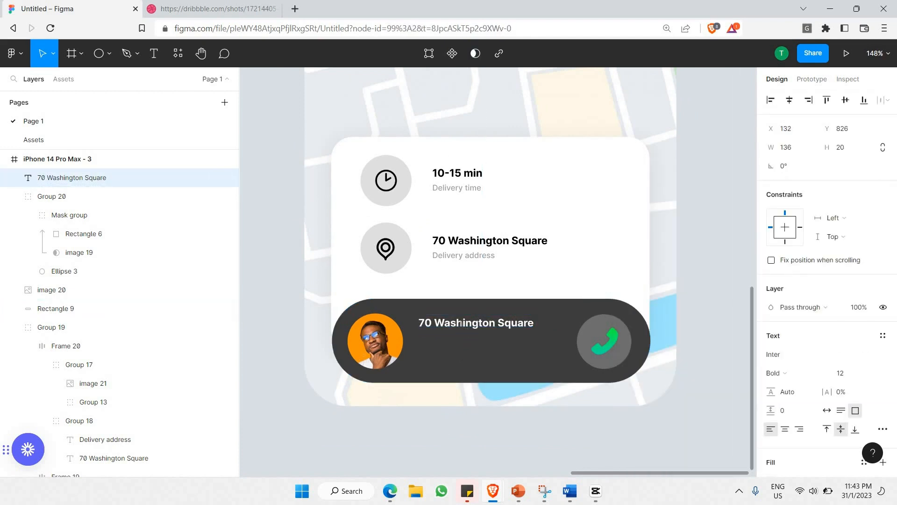
# Step: Replace the white text in the courier bar with the courier's full name
pyautogui.doubleClick(462, 323)
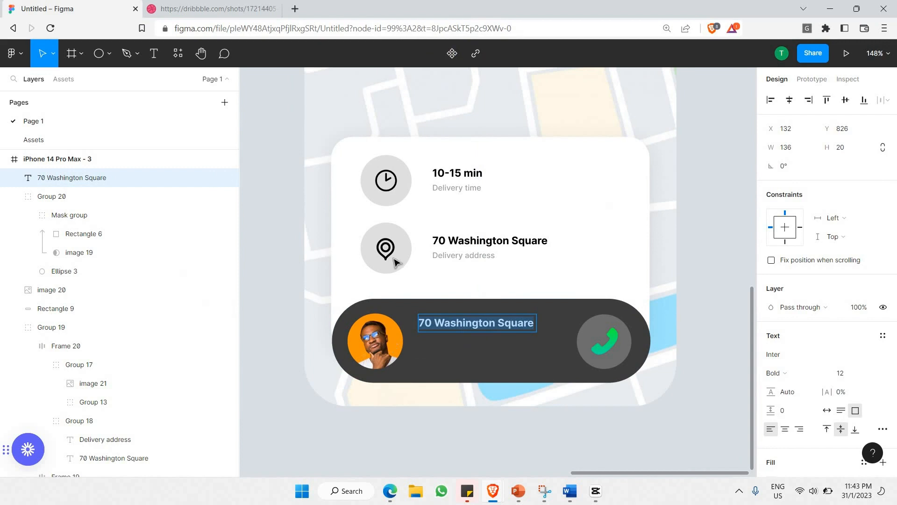
pyautogui.write('Jor')
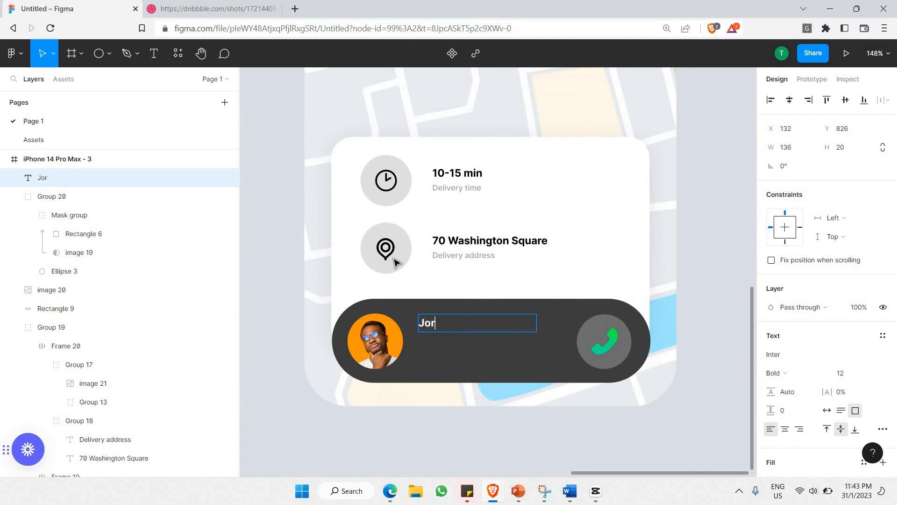
pyautogui.write('dan Keith')
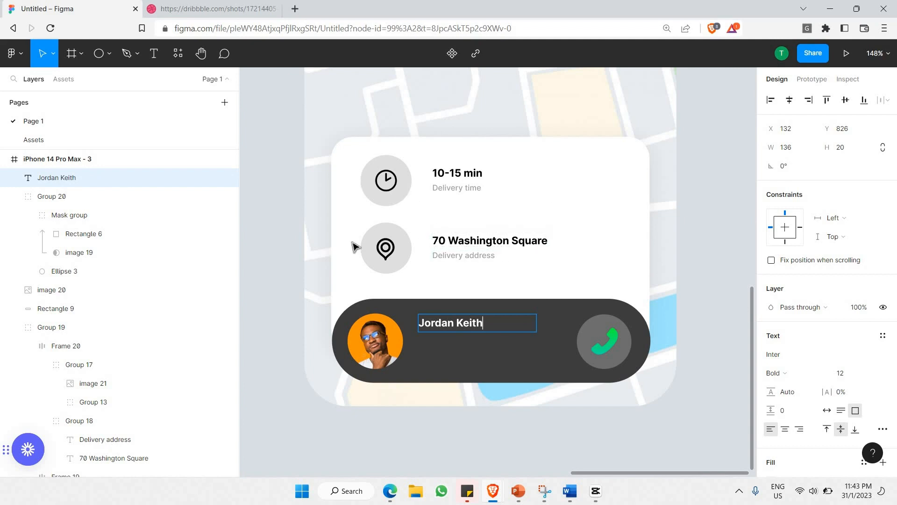
pyautogui.press('Escape')
pyautogui.press('Escape')
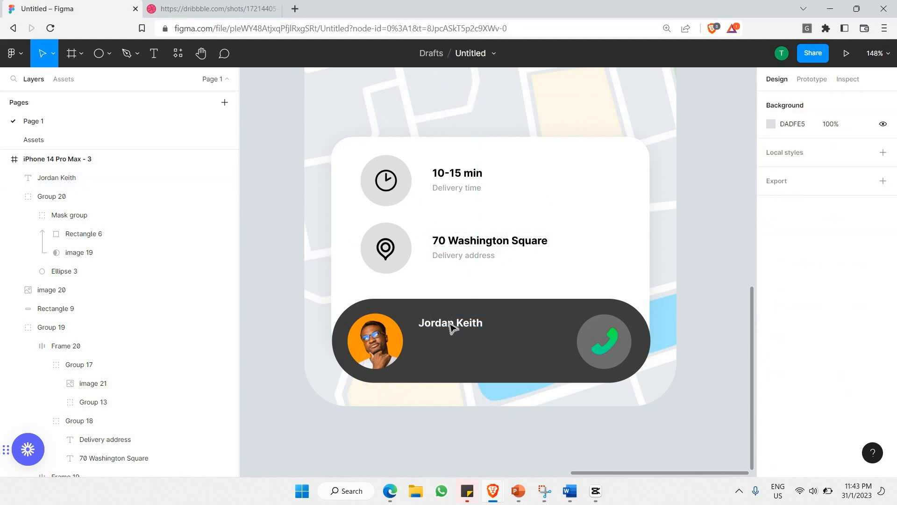
# Step: Duplicate the courier's name directly below at X 132, Y 848 and change the copy's text to "Courier"
pyautogui.click(455, 323)
pyautogui.moveTo(460, 329); pyautogui.dragTo(461, 342)
pyautogui.doubleClick(460, 342)
pyautogui.write('Courier')
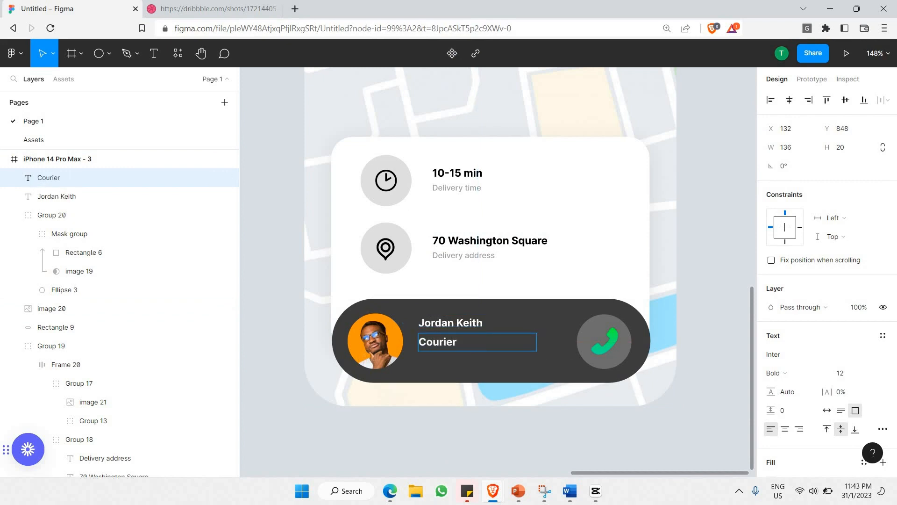
# Step: Set the Courier text to Medium weight and font size 10
pyautogui.hotkey('ctrl', 'a')
pyautogui.click(788, 373)
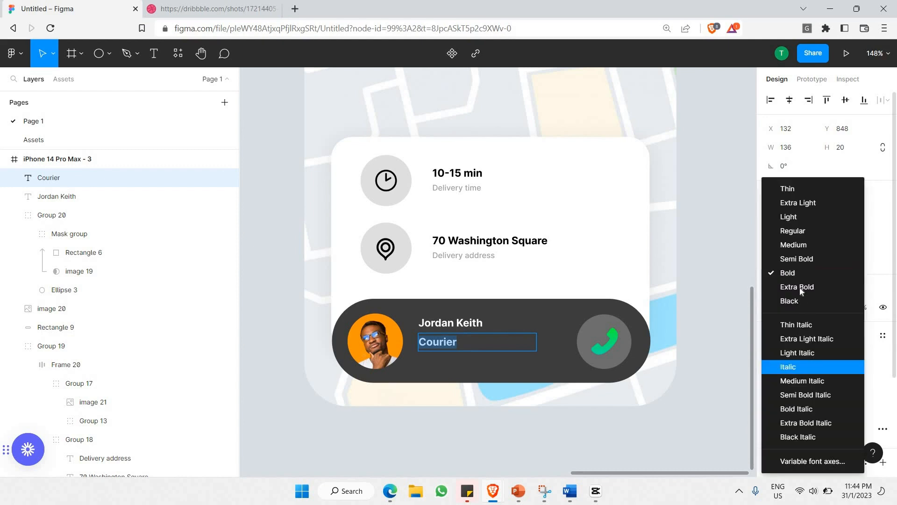
pyautogui.click(806, 245)
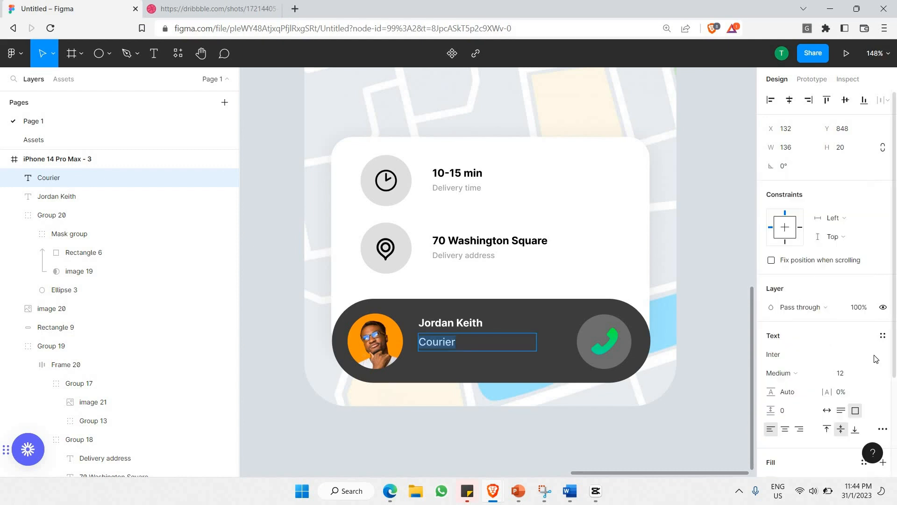
pyautogui.click(875, 376)
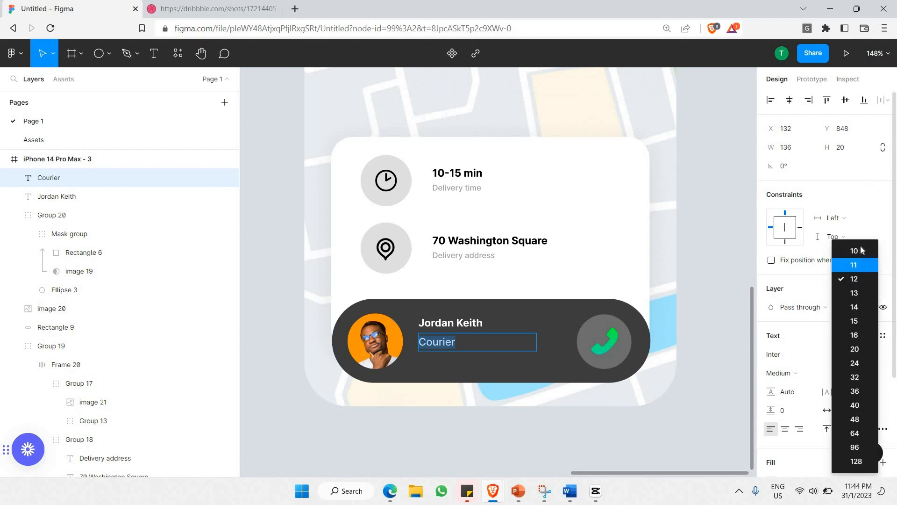
pyautogui.click(857, 250)
# Step: Move the courier's name and the Courier label down together by 6, placing the label at Y 854
pyautogui.keyDown('shift'); pyautogui.click(463, 327); pyautogui.keyUp('shift')
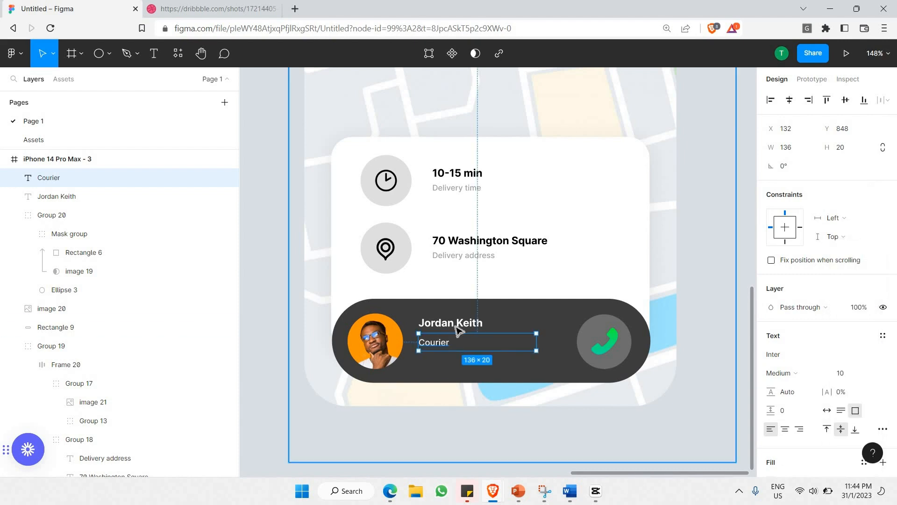
pyautogui.scroll(-2, 841, 371)
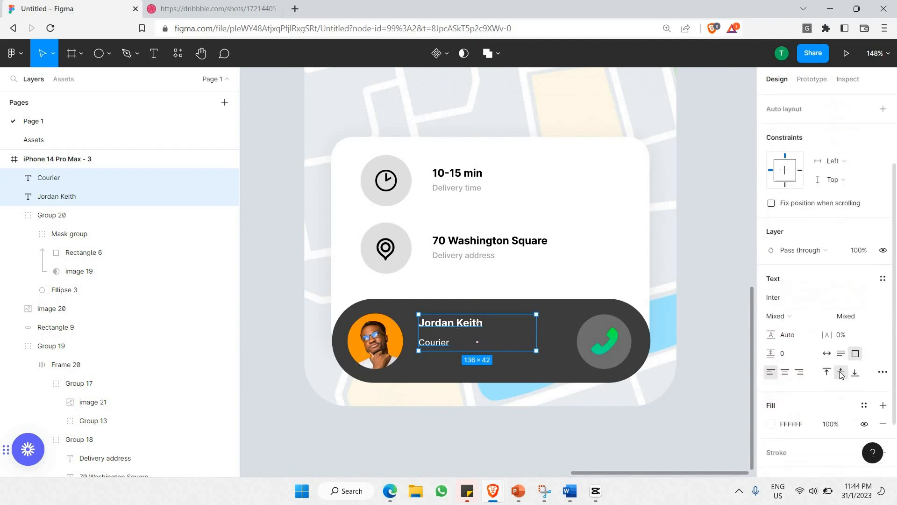
pyautogui.press('Down')
pyautogui.press('Down')
pyautogui.press('Down')
pyautogui.press('Down')
pyautogui.press('Down')
pyautogui.press('Down')
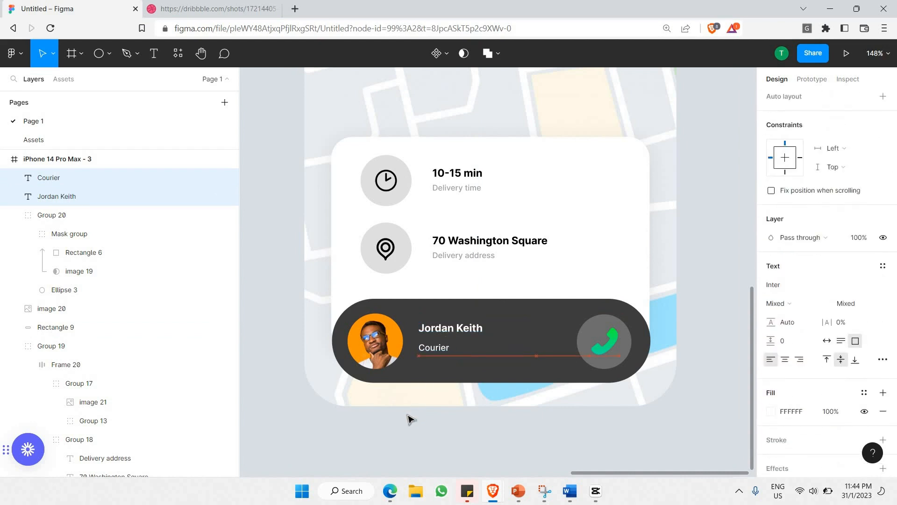
pyautogui.click(408, 420)
# Step: Lower the courier's name and the Courier label together to centre them vertically in the bar, with the label at Y 858
pyautogui.click(441, 348)
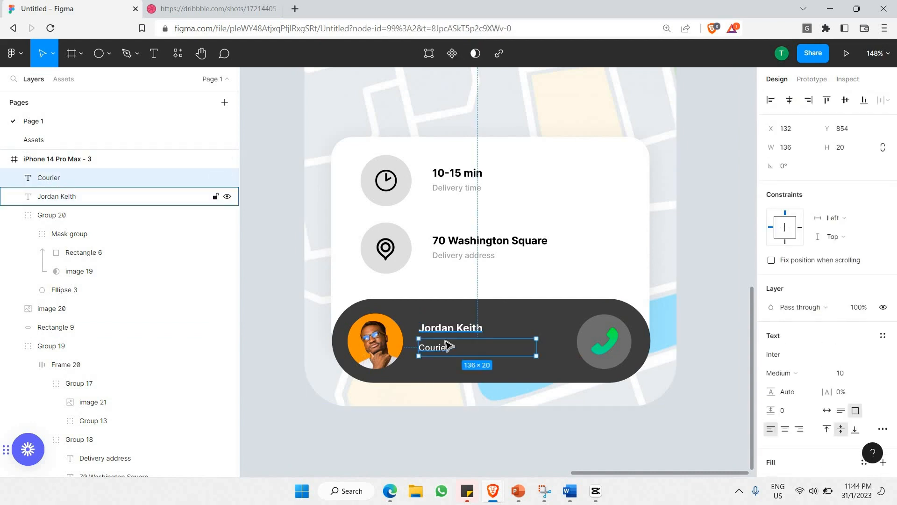
pyautogui.keyDown('shift'); pyautogui.click(447, 341); pyautogui.keyUp('shift')
pyautogui.press('Down')
pyautogui.press('Down')
pyautogui.press('Down')
pyautogui.press('Down')
pyautogui.press('Down')
pyautogui.press('Down')
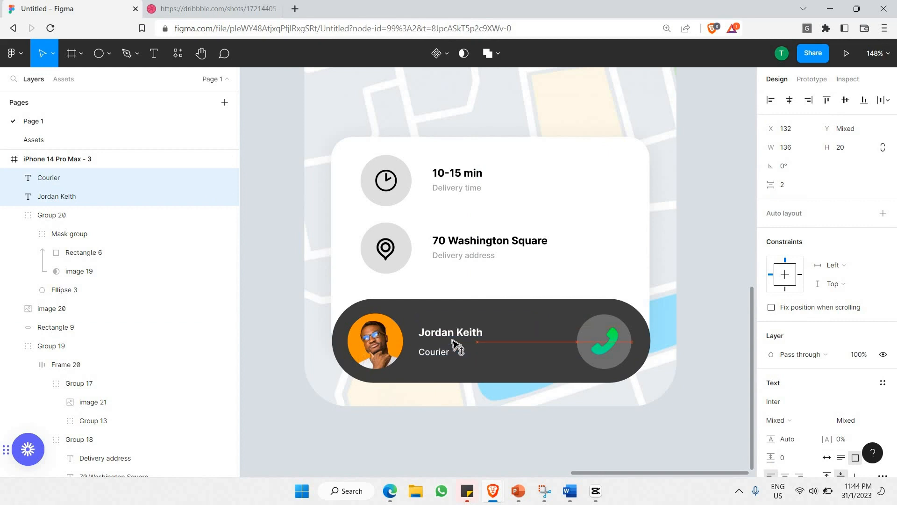
pyautogui.click(452, 418)
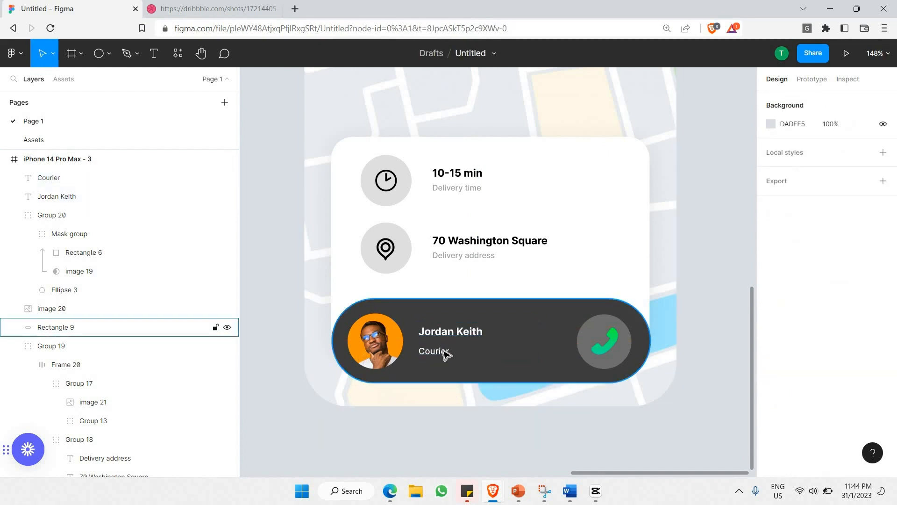
pyautogui.click(444, 353)
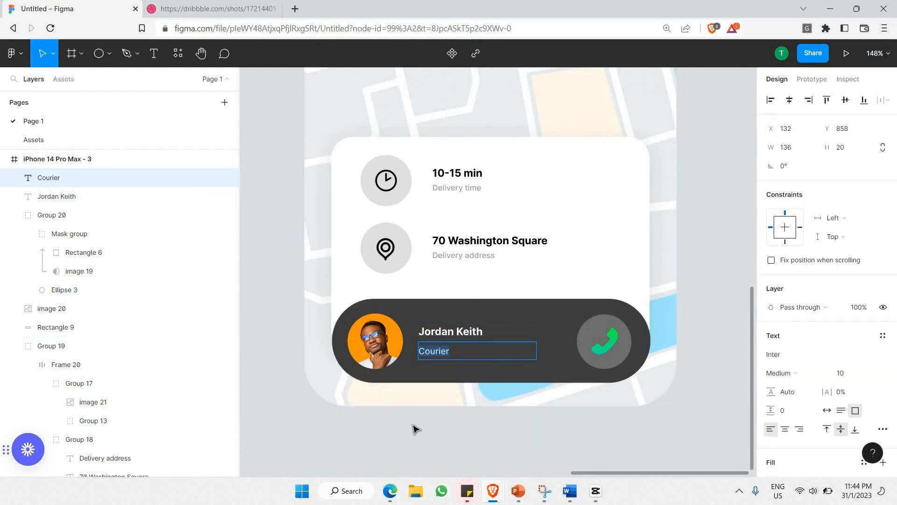
pyautogui.click(392, 415)
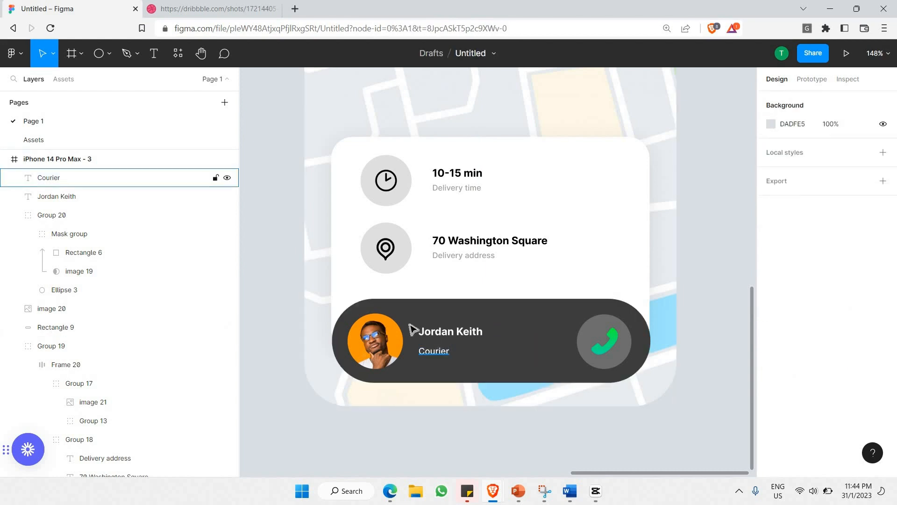
# Step: Move the iPhone 14 Pro Max - 3 frame closer to the second screen, to X 584, Y -615
pyautogui.scroll(-3, 441, 327)
pyautogui.scroll(-3, 442, 328)
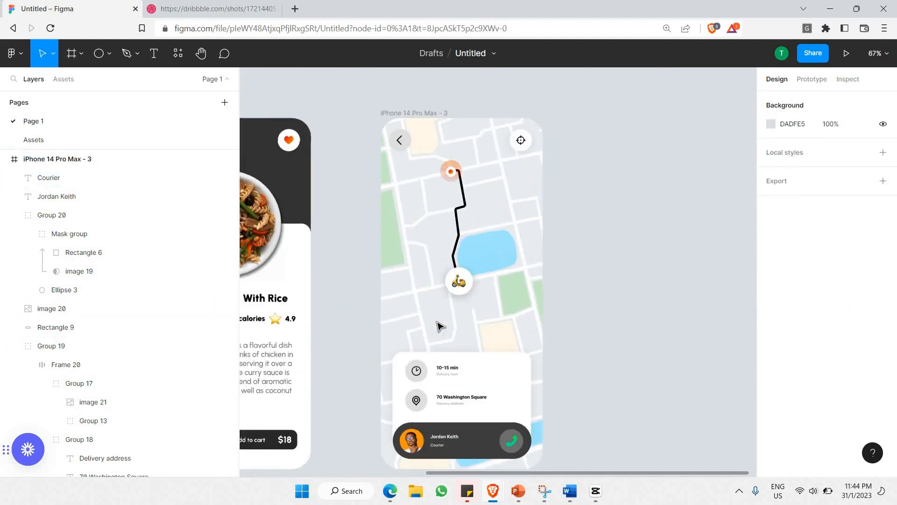
pyautogui.scroll(2, 580, 329)
pyautogui.scroll(-3, 579, 328)
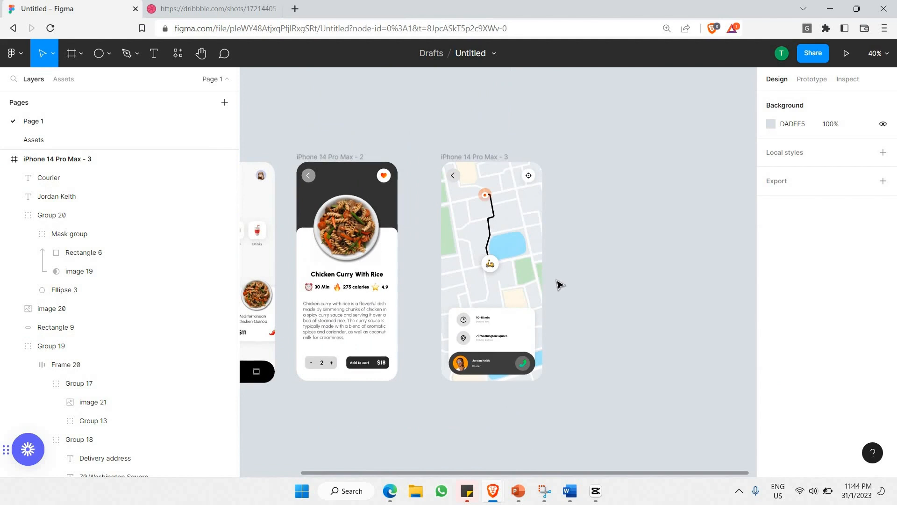
pyautogui.hscroll(-4, 548, 276)
pyautogui.hscroll(5, 549, 277)
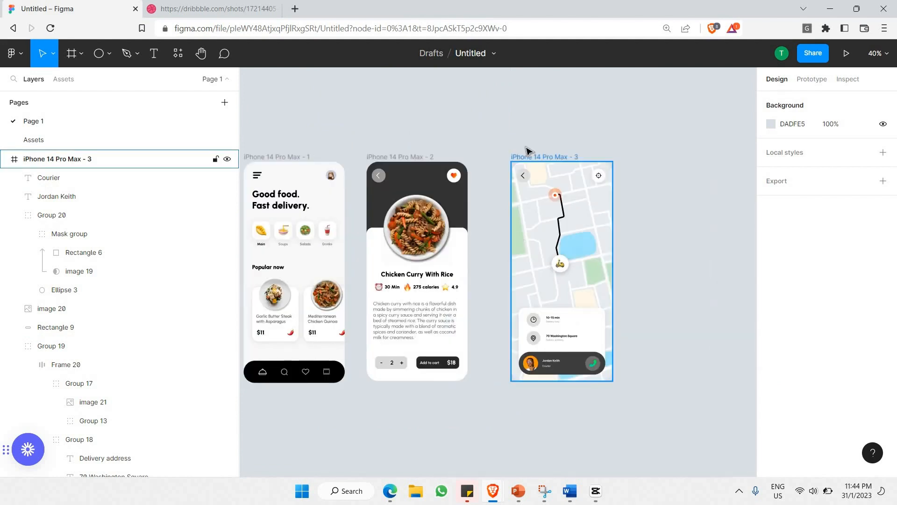
pyautogui.click(527, 161)
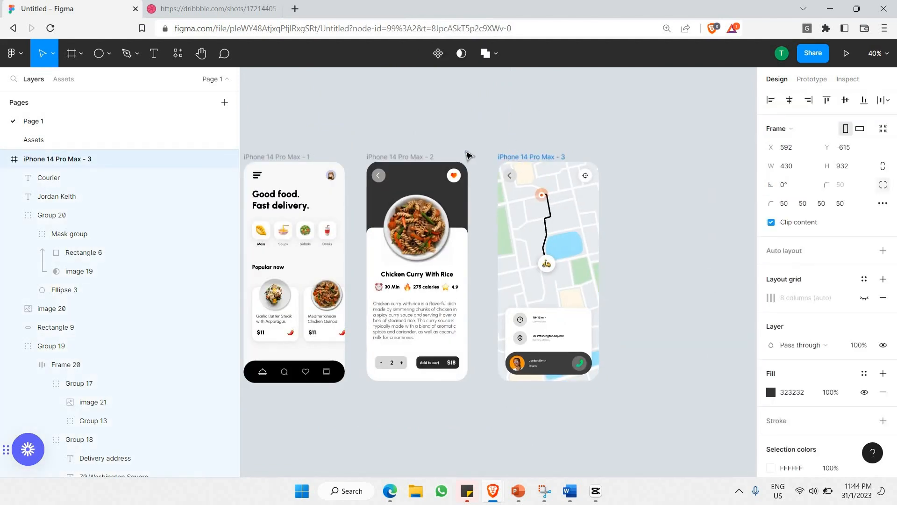
pyautogui.hscroll(-2, 529, 127)
pyautogui.hscroll(1, 530, 128)
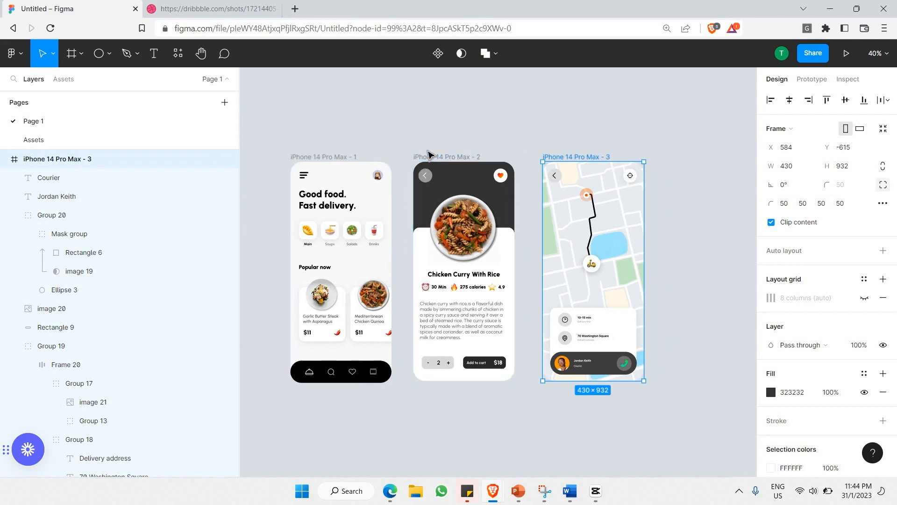
# Step: Compare the three app screens with the Dribbble reference shot, closing its enlarged view, and return to the Figma file
pyautogui.click(223, 6)
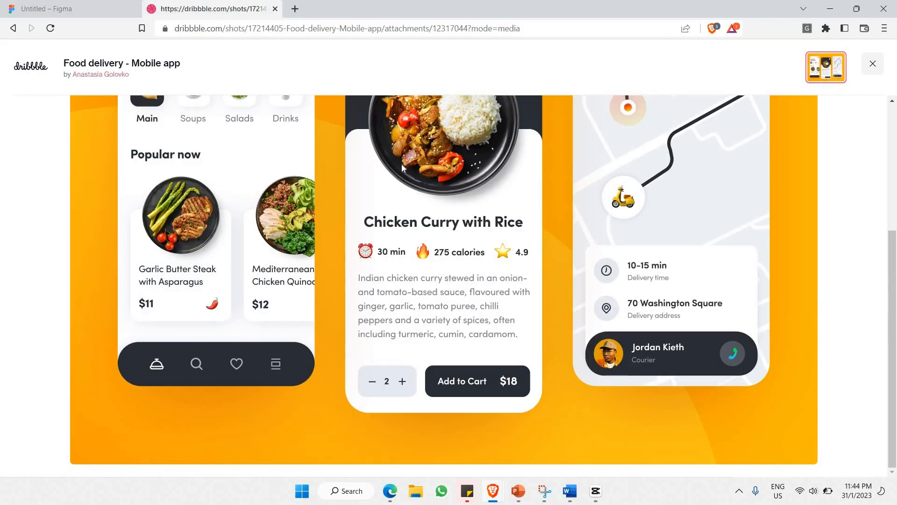
pyautogui.click(798, 123)
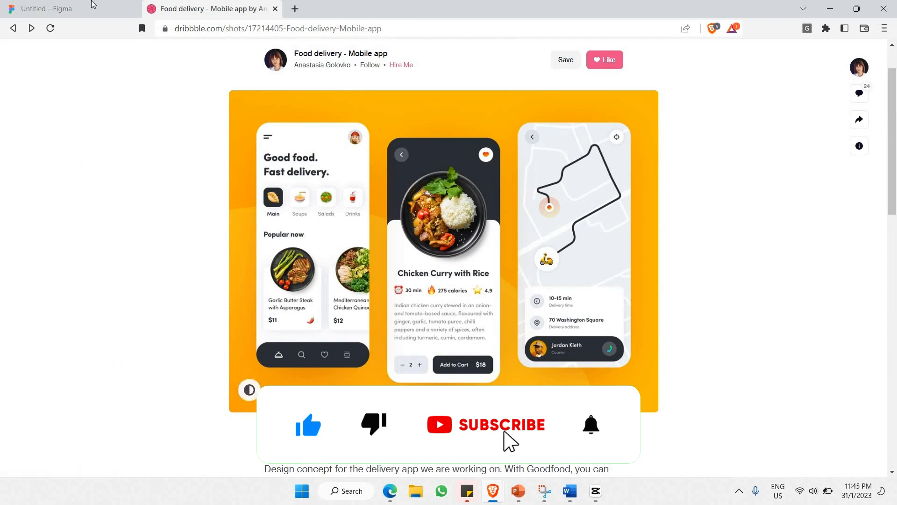
pyautogui.click(95, 7)
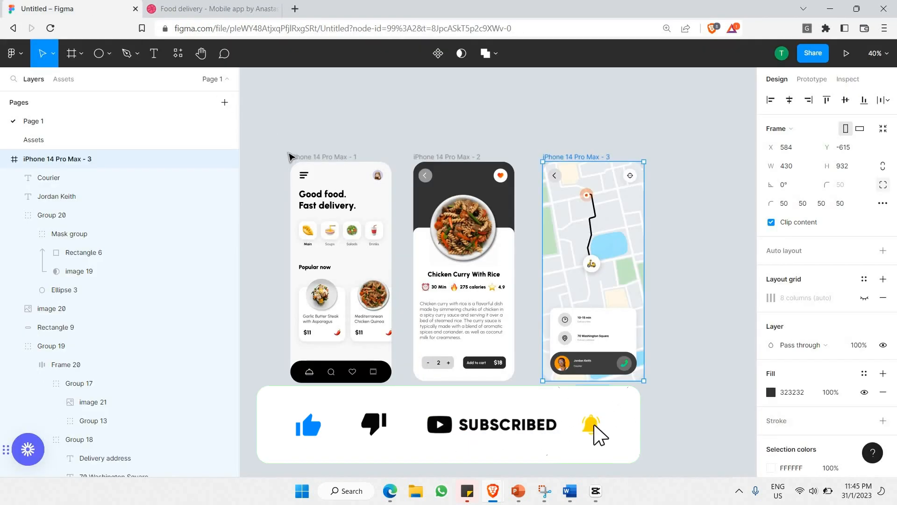